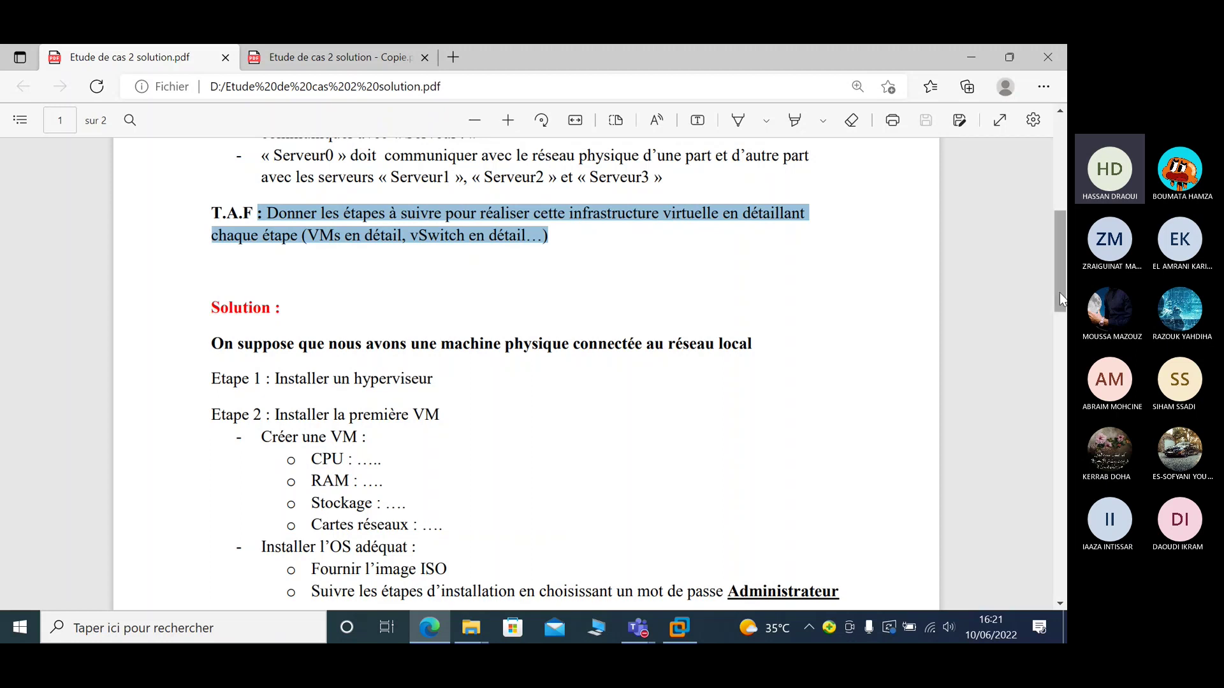
Step: Review the network diagram and the Etape 3 CPU line in the solution PDF
click(334, 51)
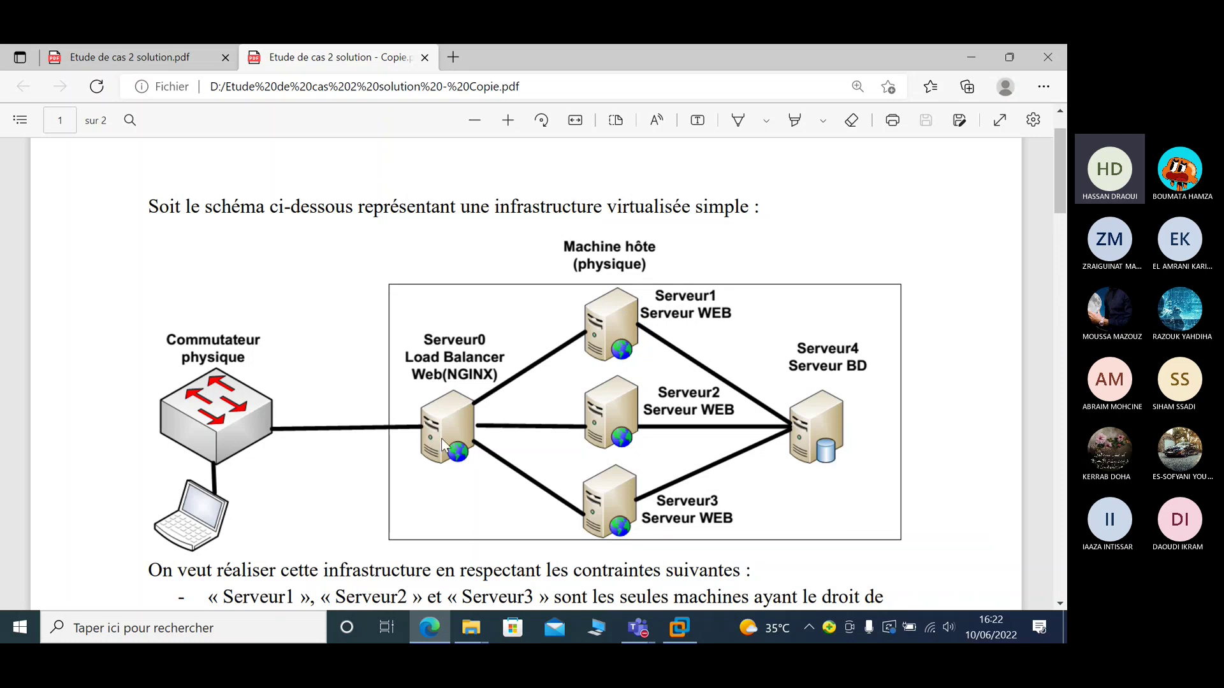
click(148, 61)
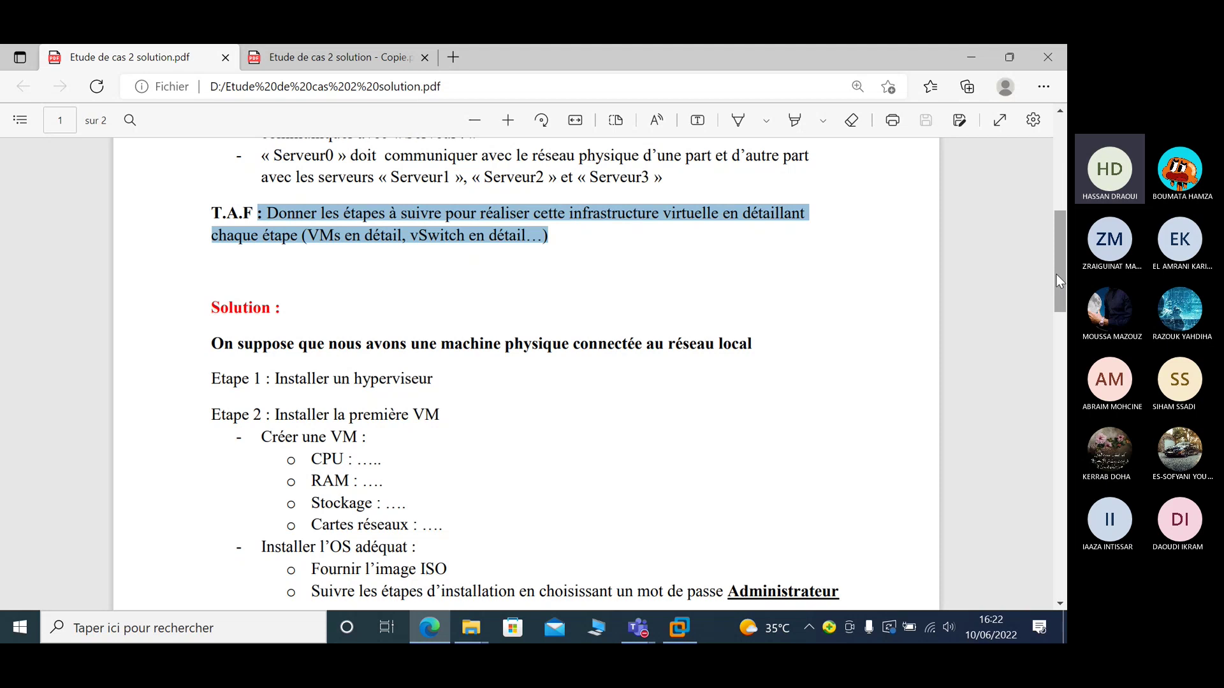
drag(1057, 274, 1062, 288)
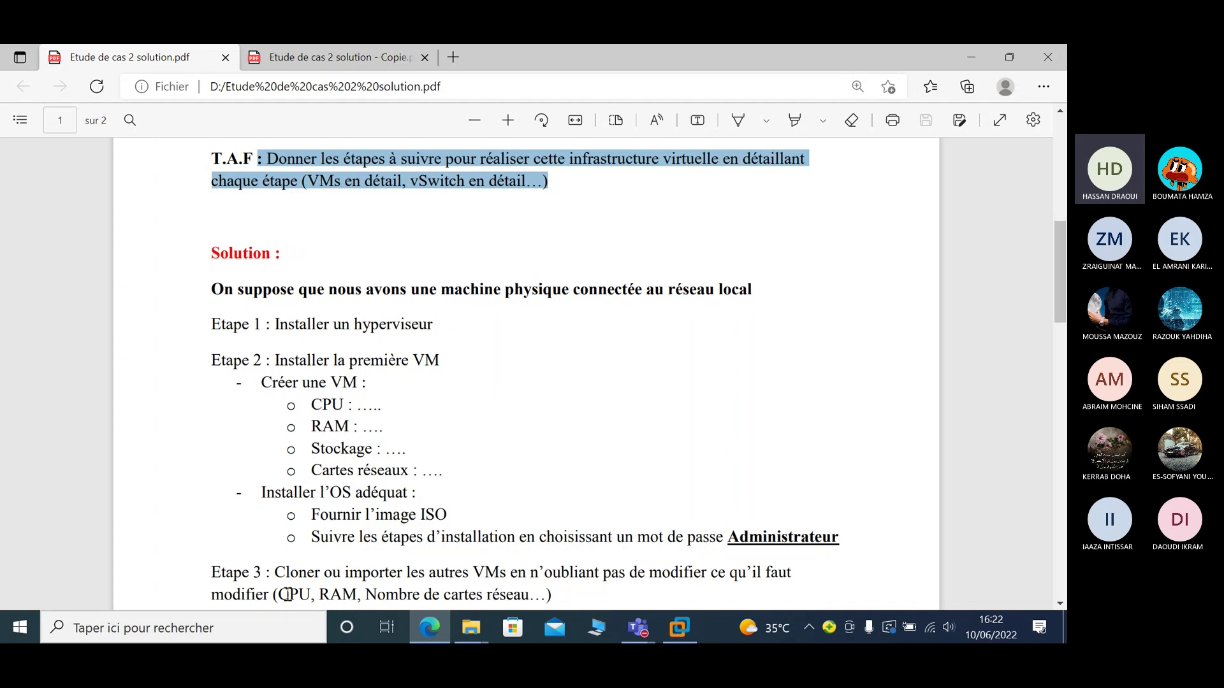
drag(279, 595, 312, 599)
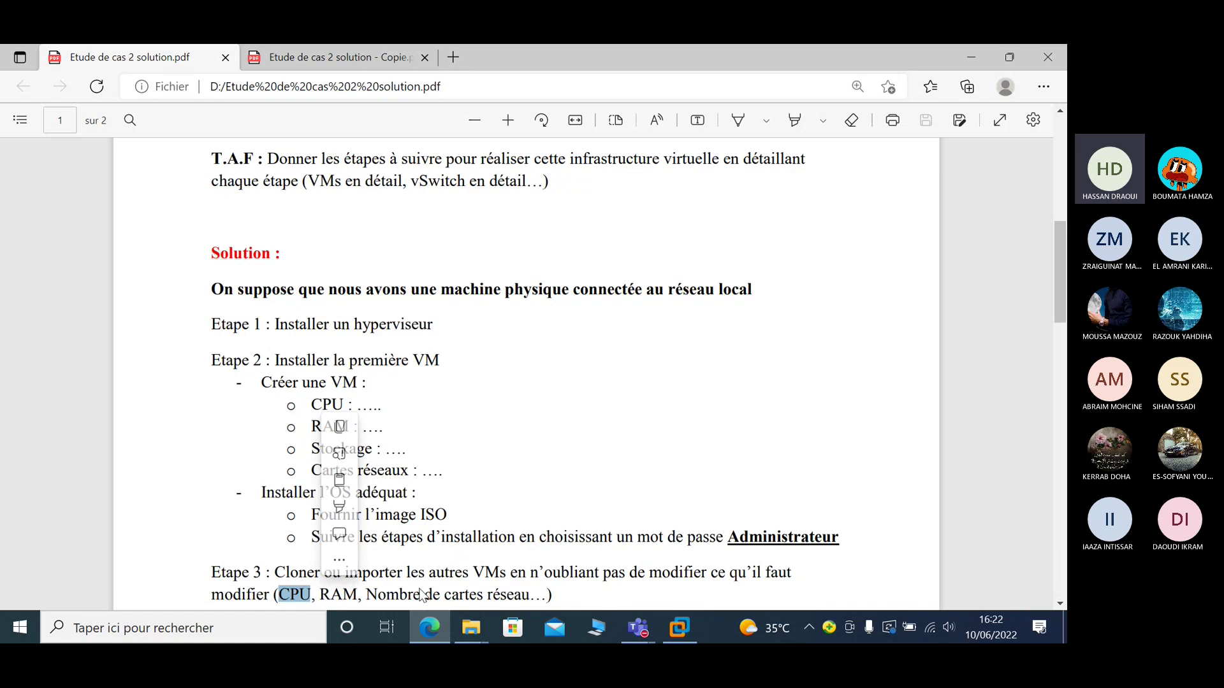
click(286, 555)
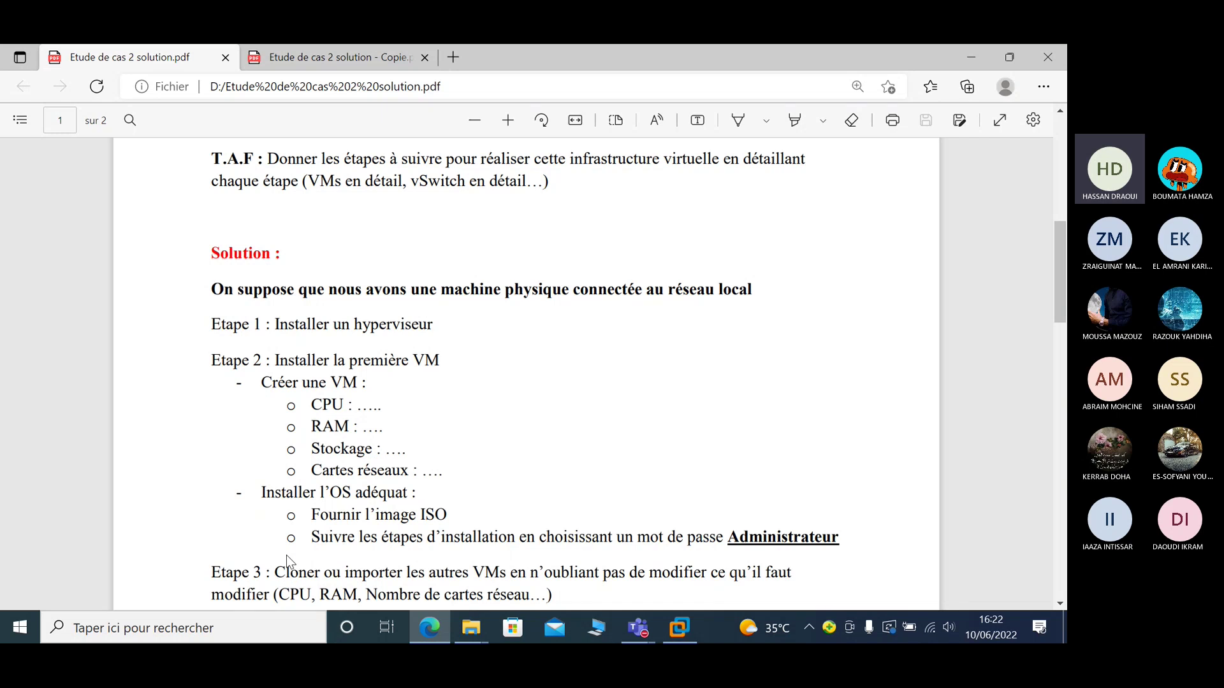
Step: Start a typical new VM for Microsoft Windows Server 2019, installing the OS later
mouse_move(693, 636)
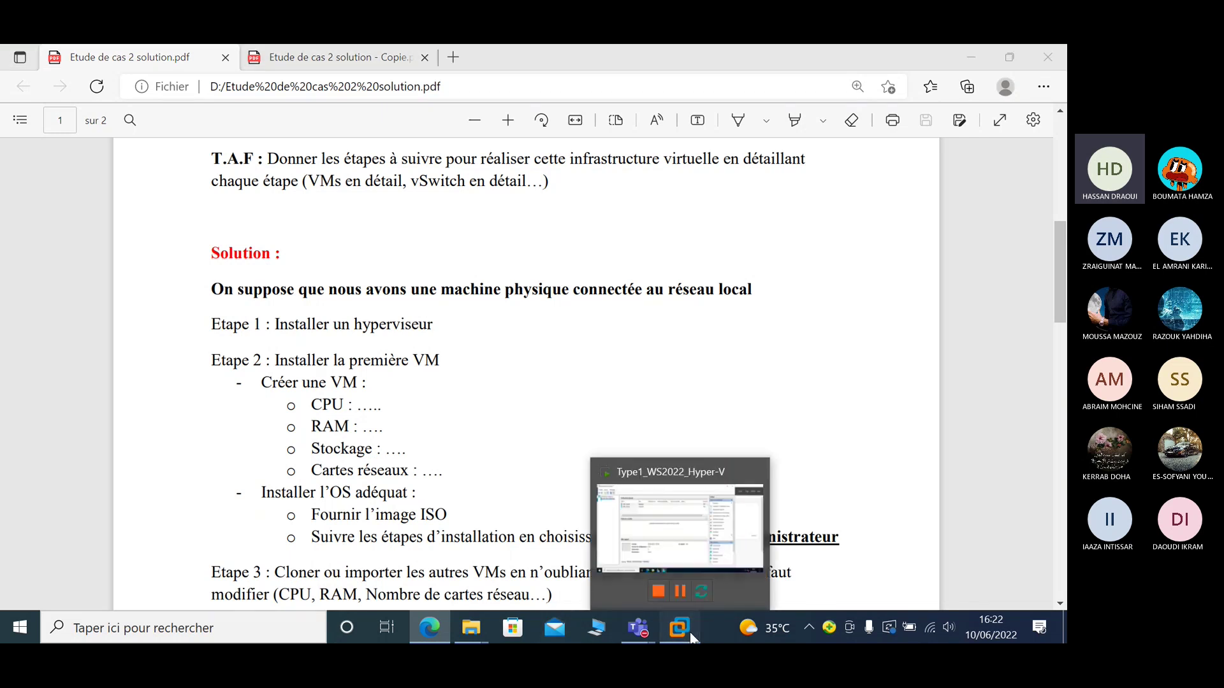
click(692, 636)
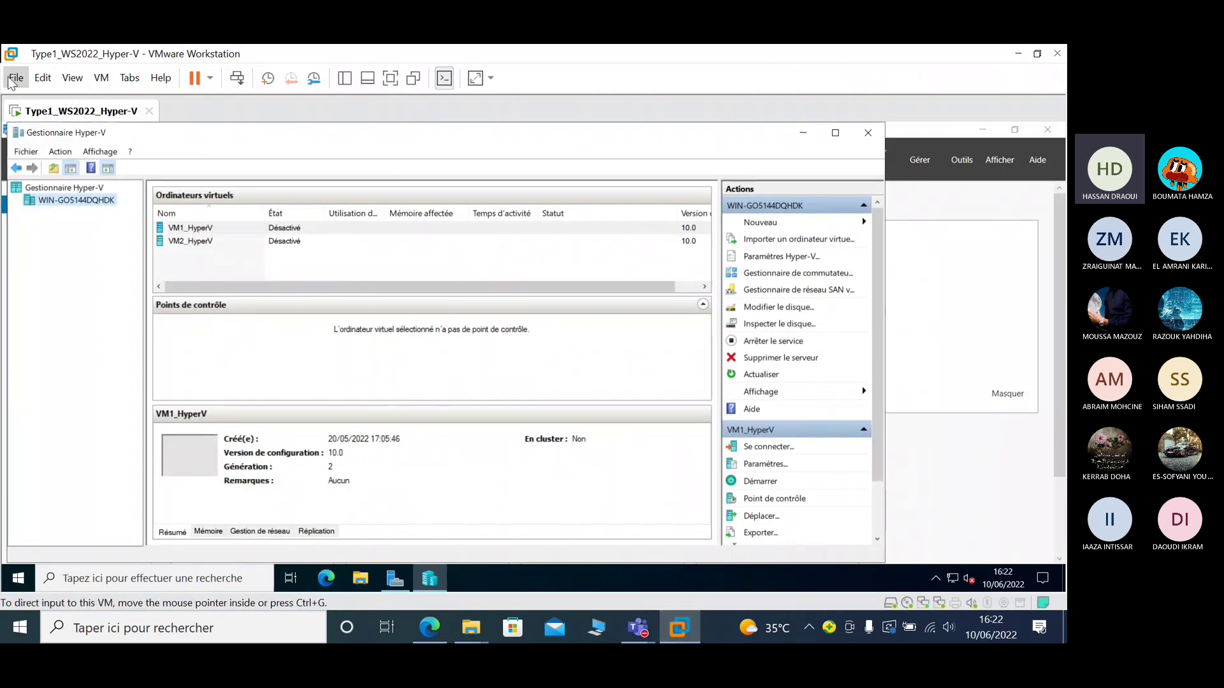
click(14, 78)
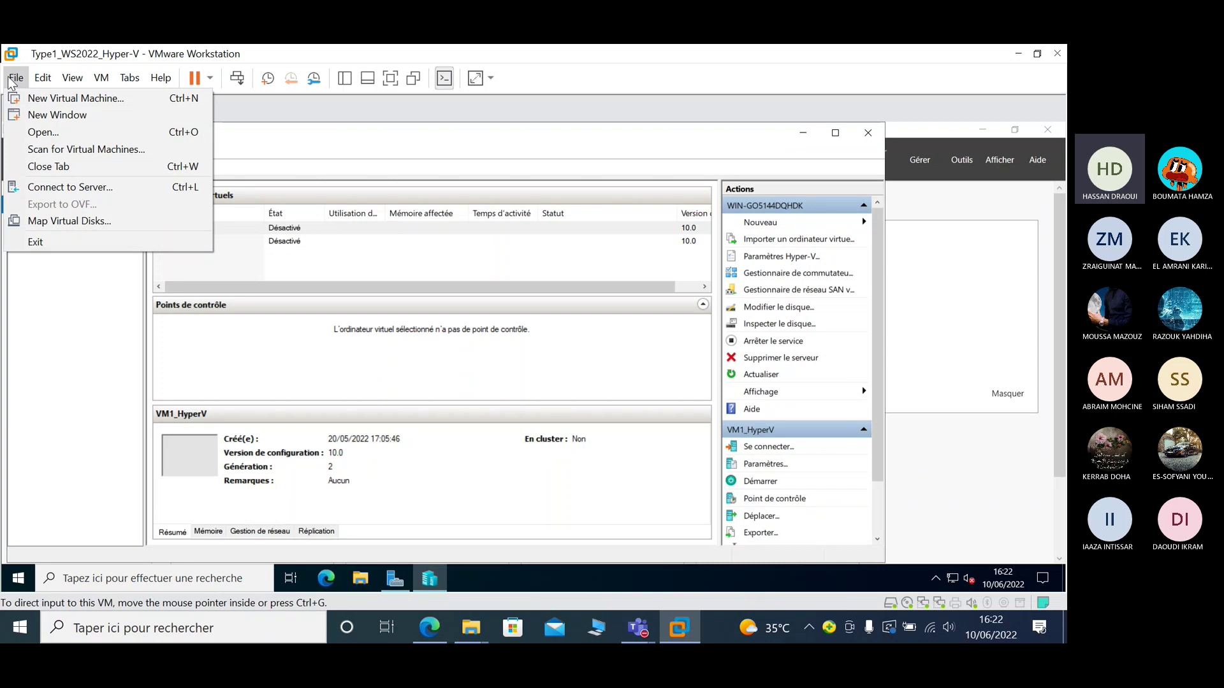
click(51, 100)
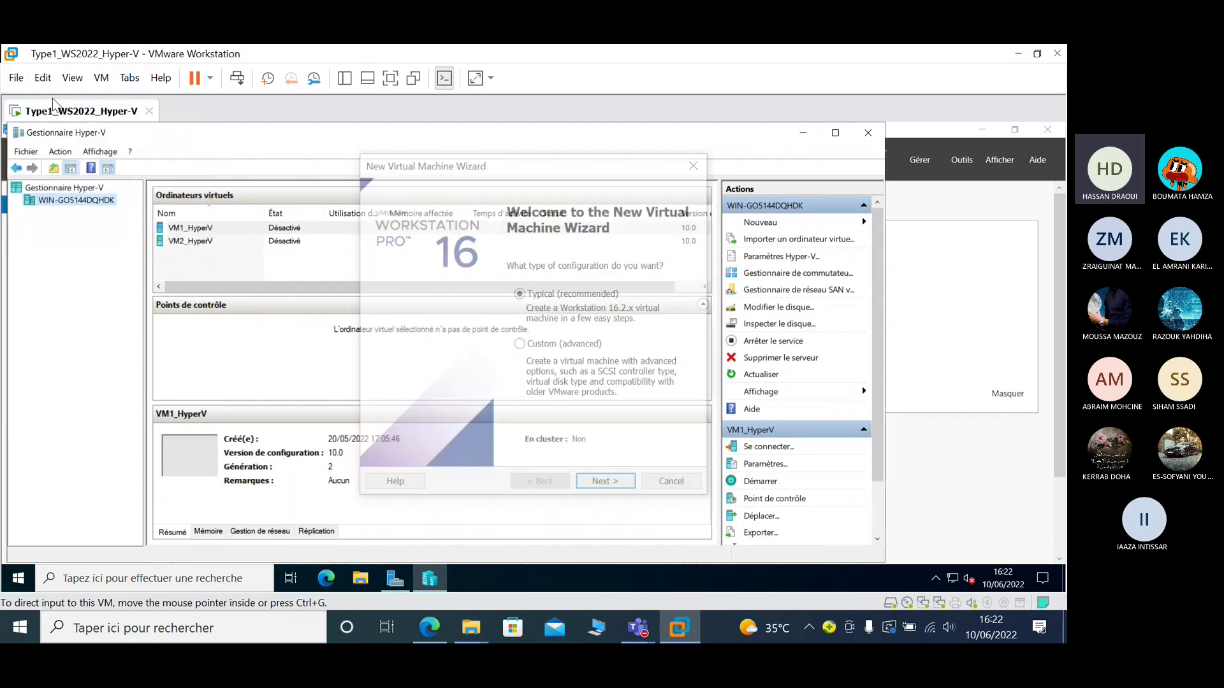
click(617, 488)
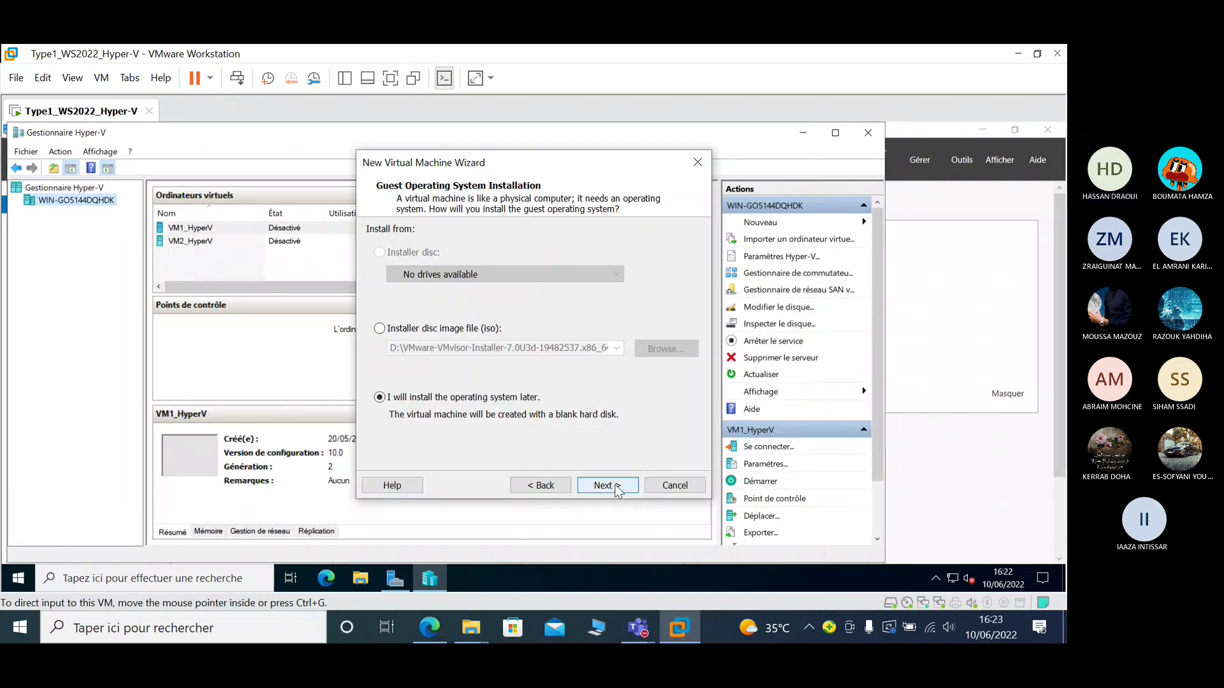
click(619, 488)
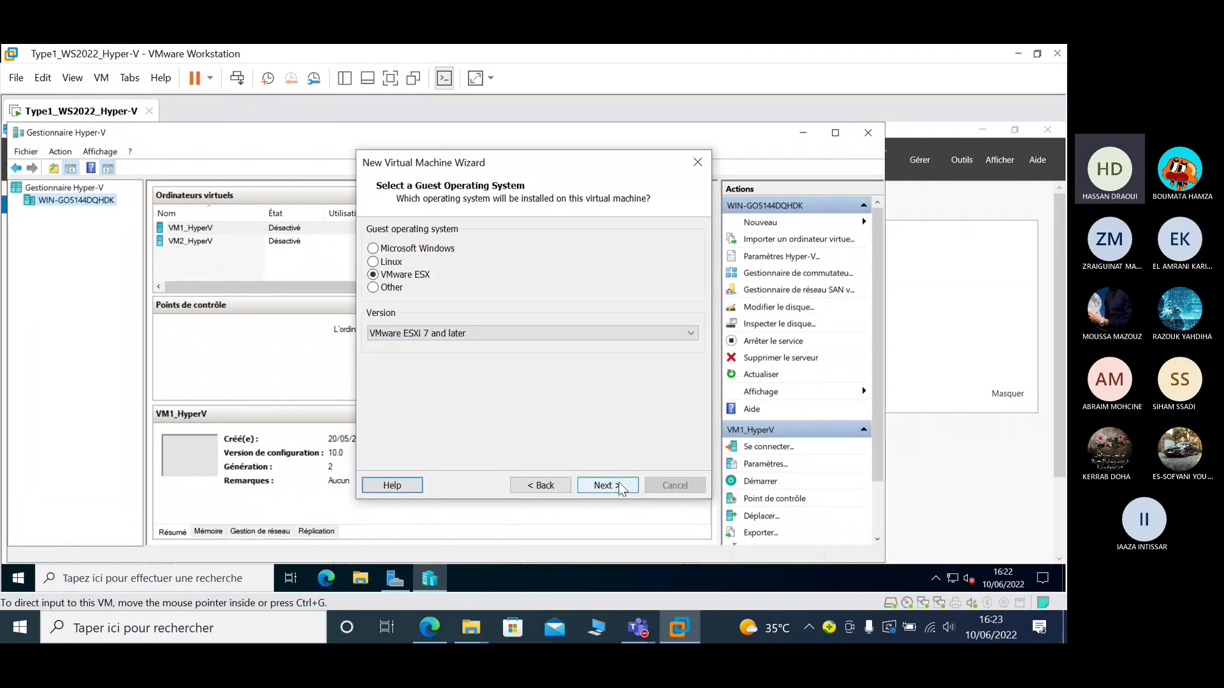
click(413, 250)
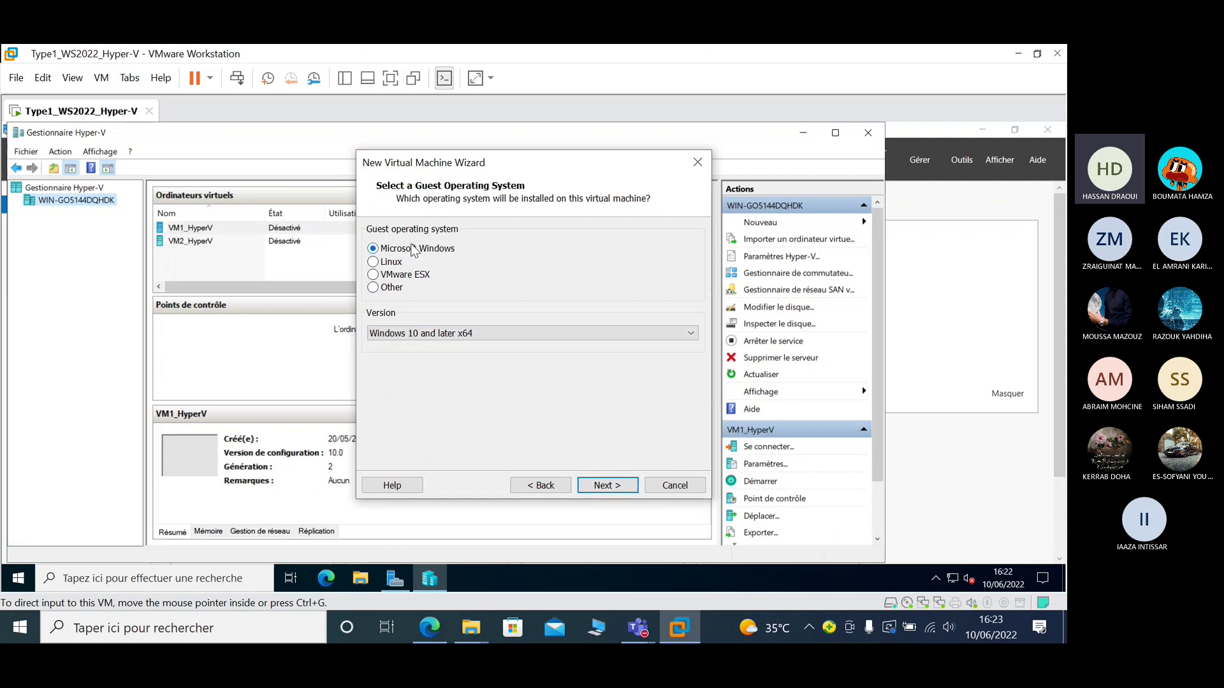
click(503, 331)
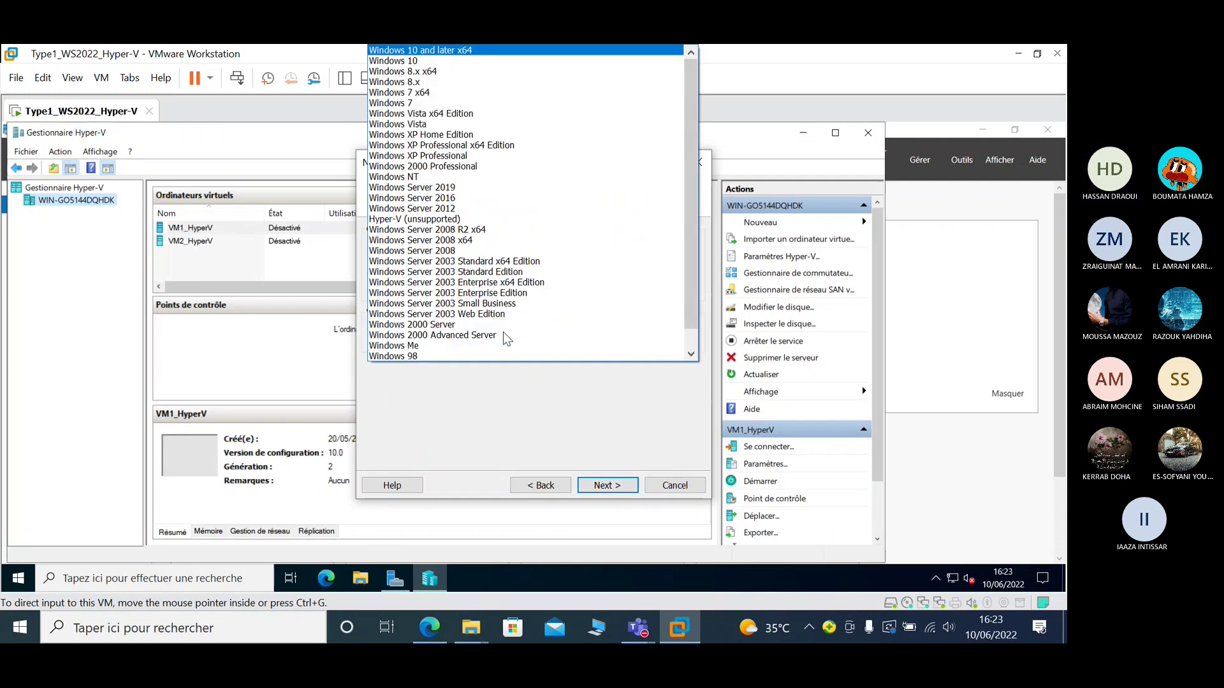
click(442, 187)
click(609, 486)
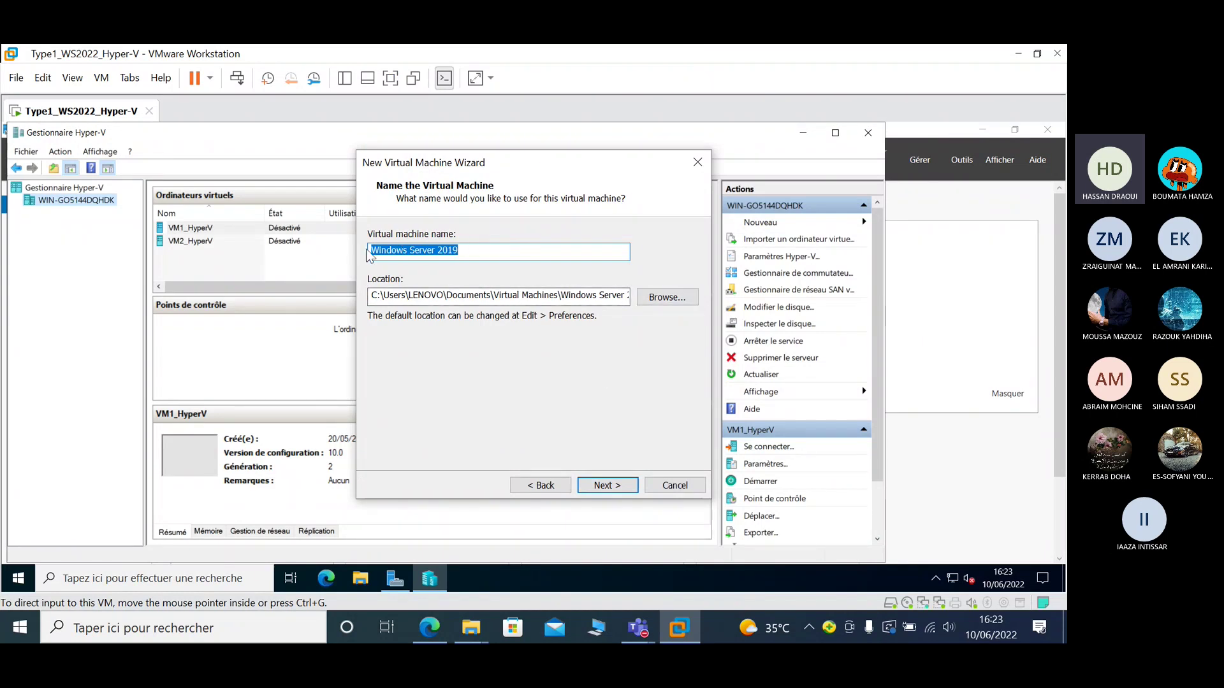
Step: Rename the new VM to Windows Server 2022
click(465, 249)
key(BackSpace)
key(BackSpace)
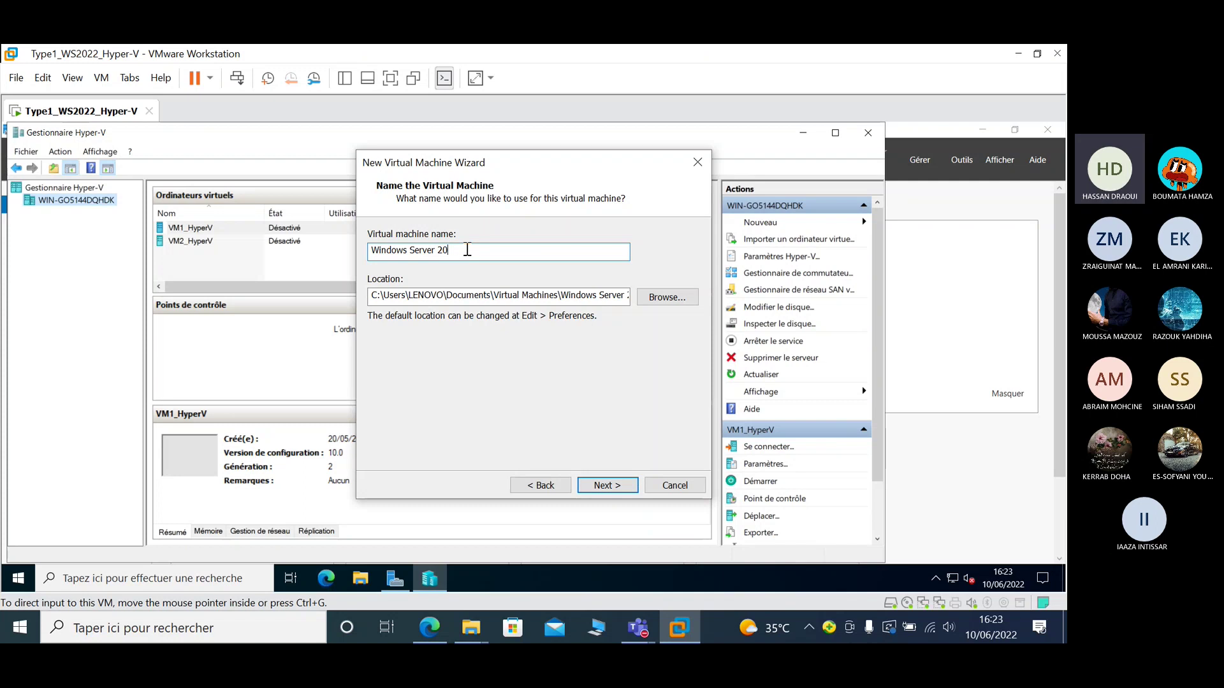
text(22)
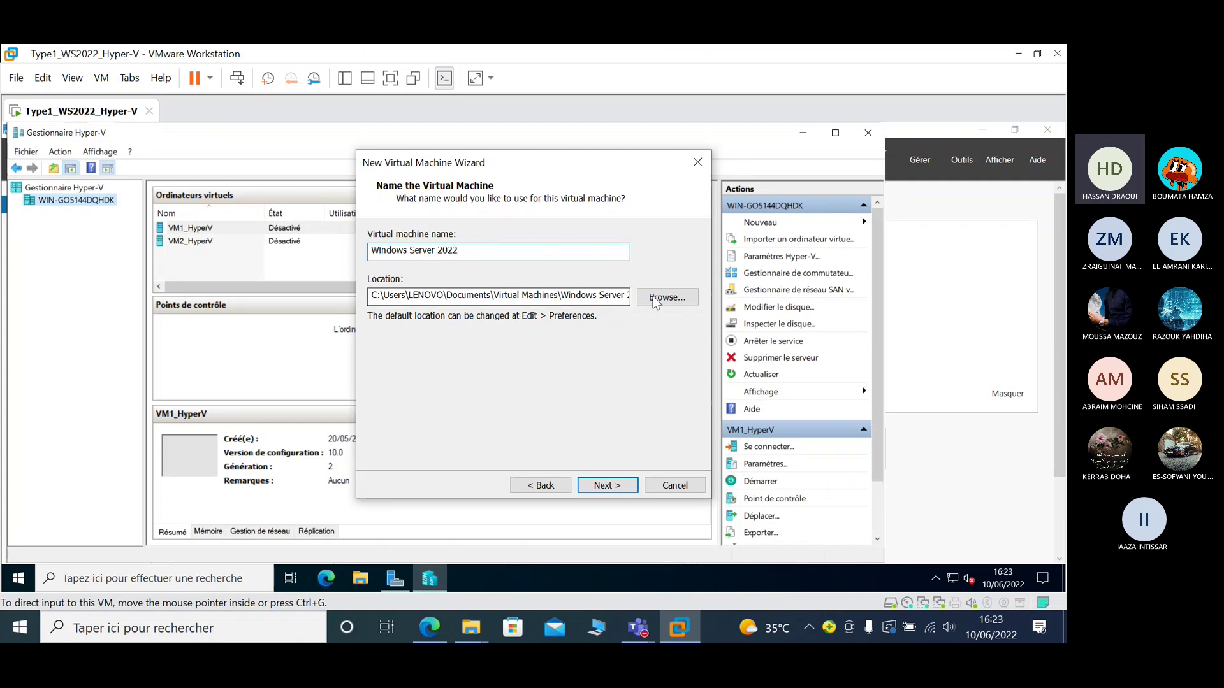
Step: Store the VM in a new folder named 2022 on drive E:
click(663, 299)
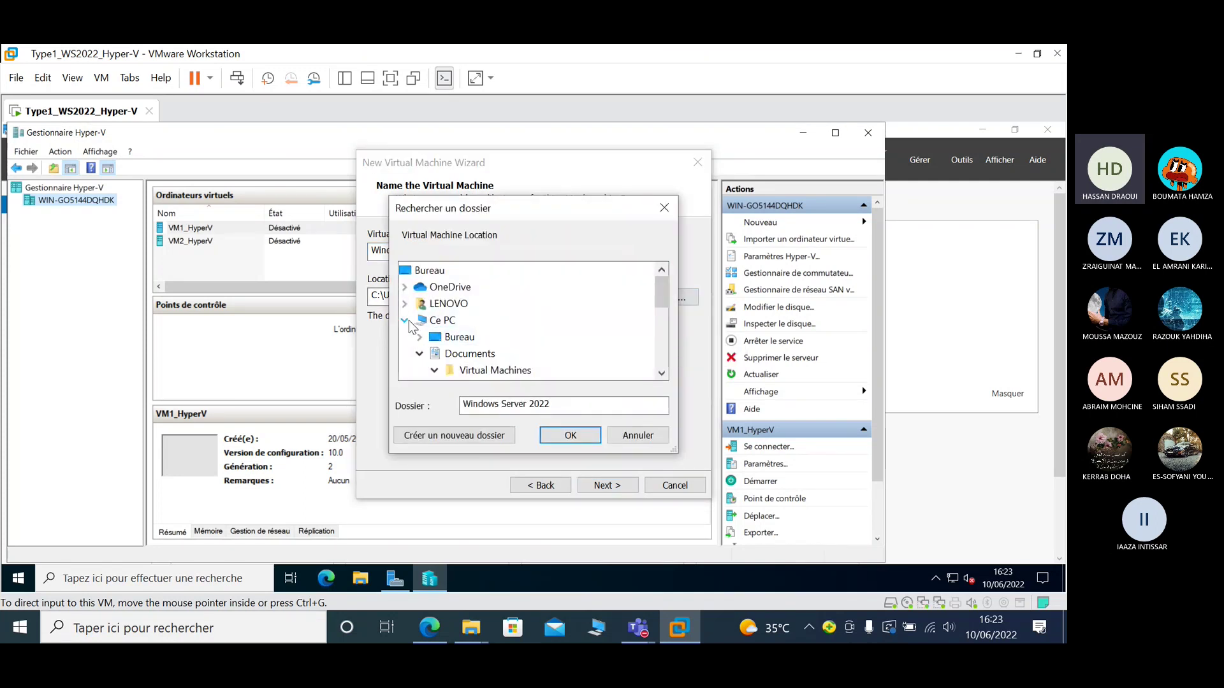
click(425, 322)
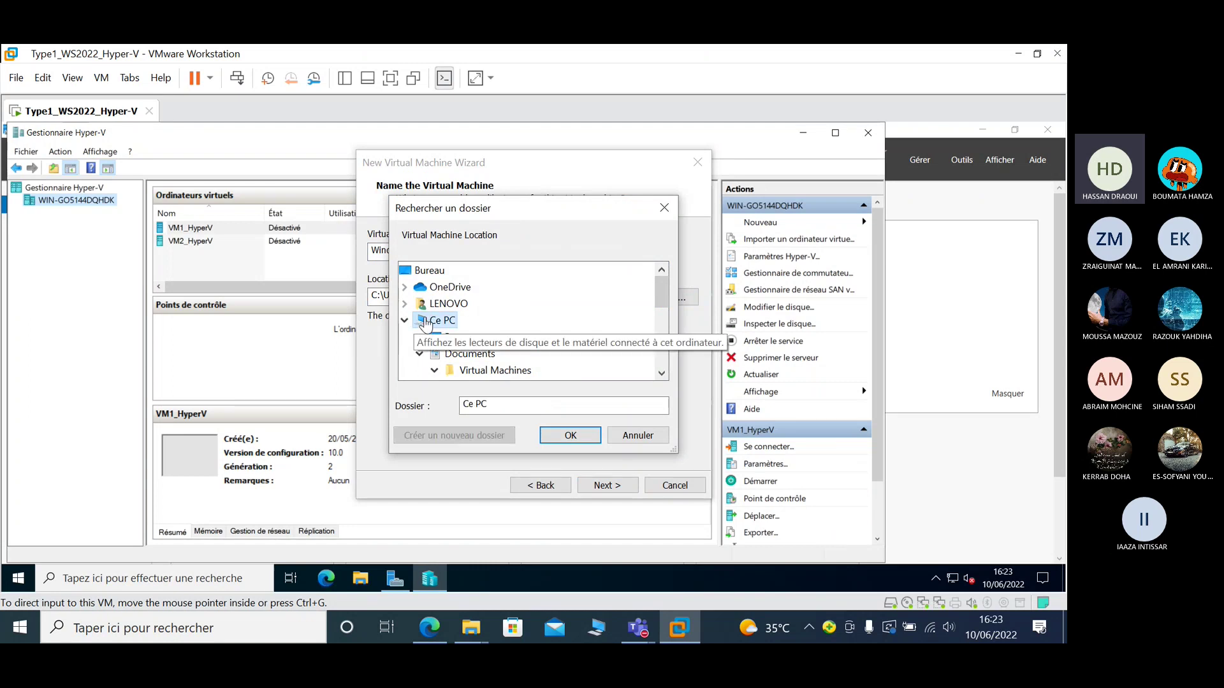
double_click(661, 376)
triple_click(661, 375)
click(661, 374)
triple_click(661, 374)
double_click(661, 374)
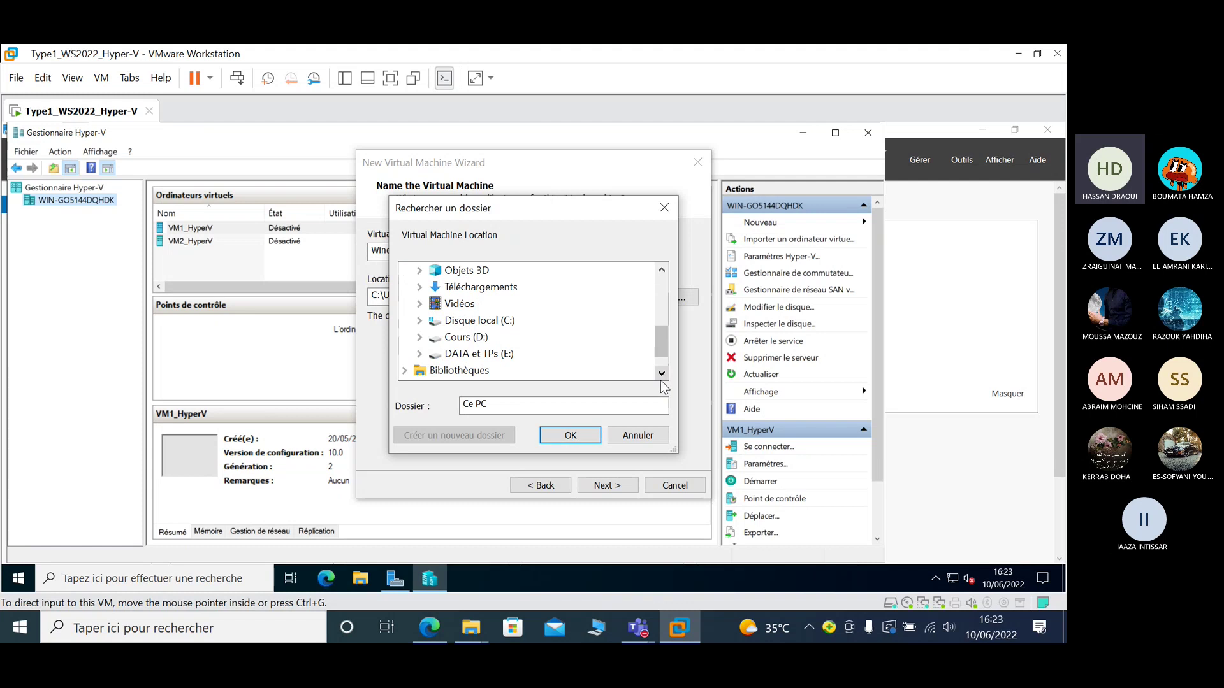
double_click(487, 354)
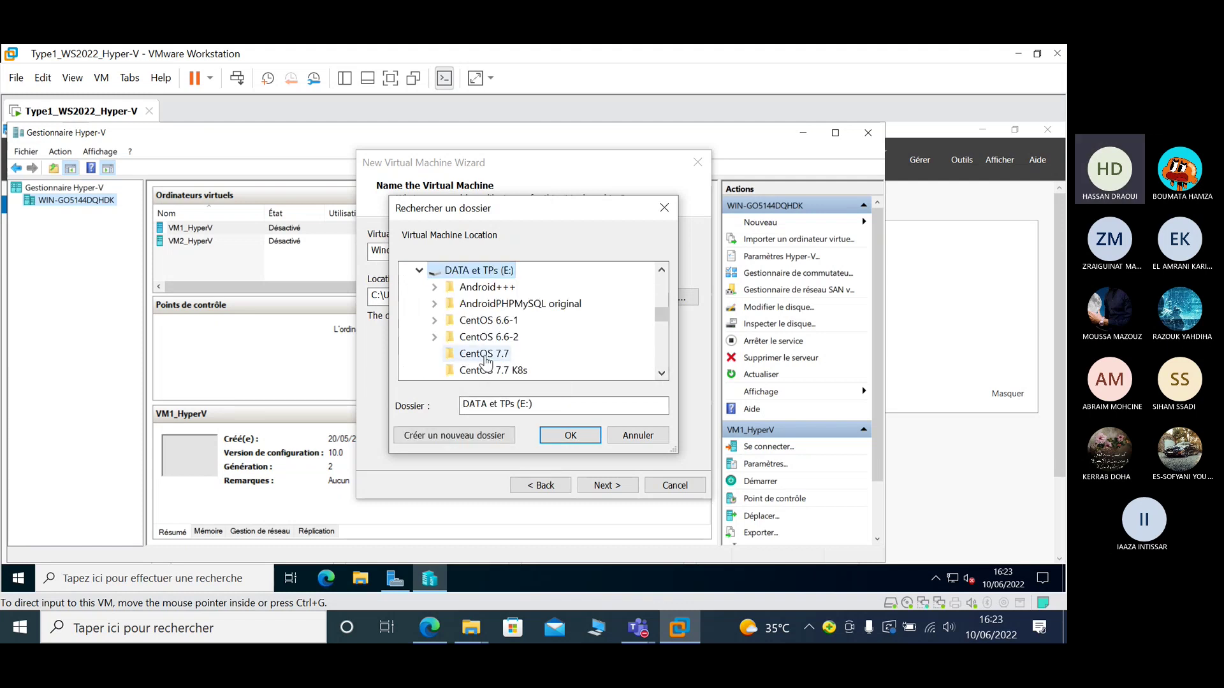
click(469, 434)
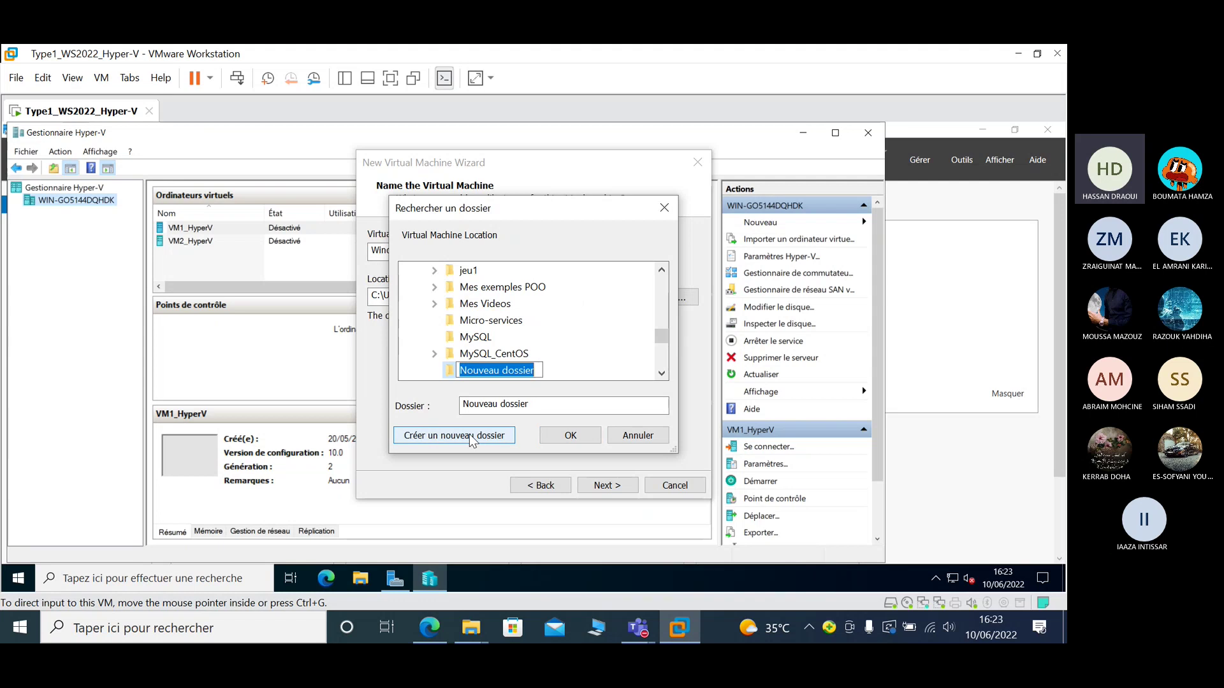
text(2022)
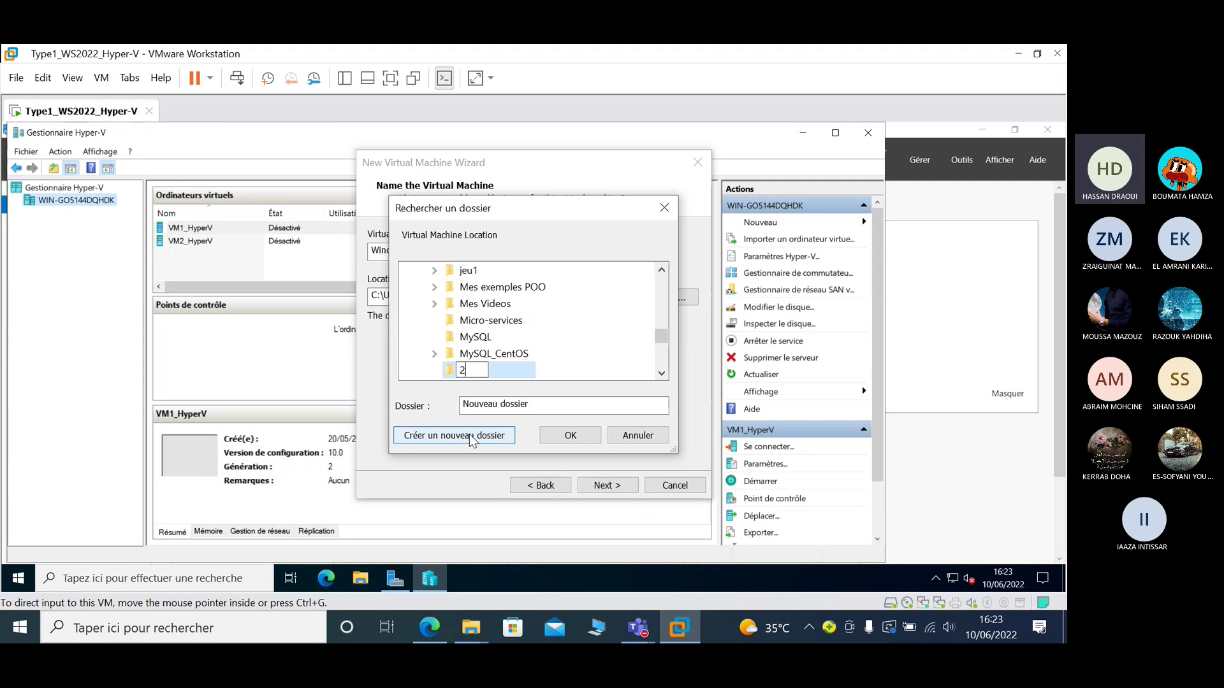
click(561, 436)
click(561, 436)
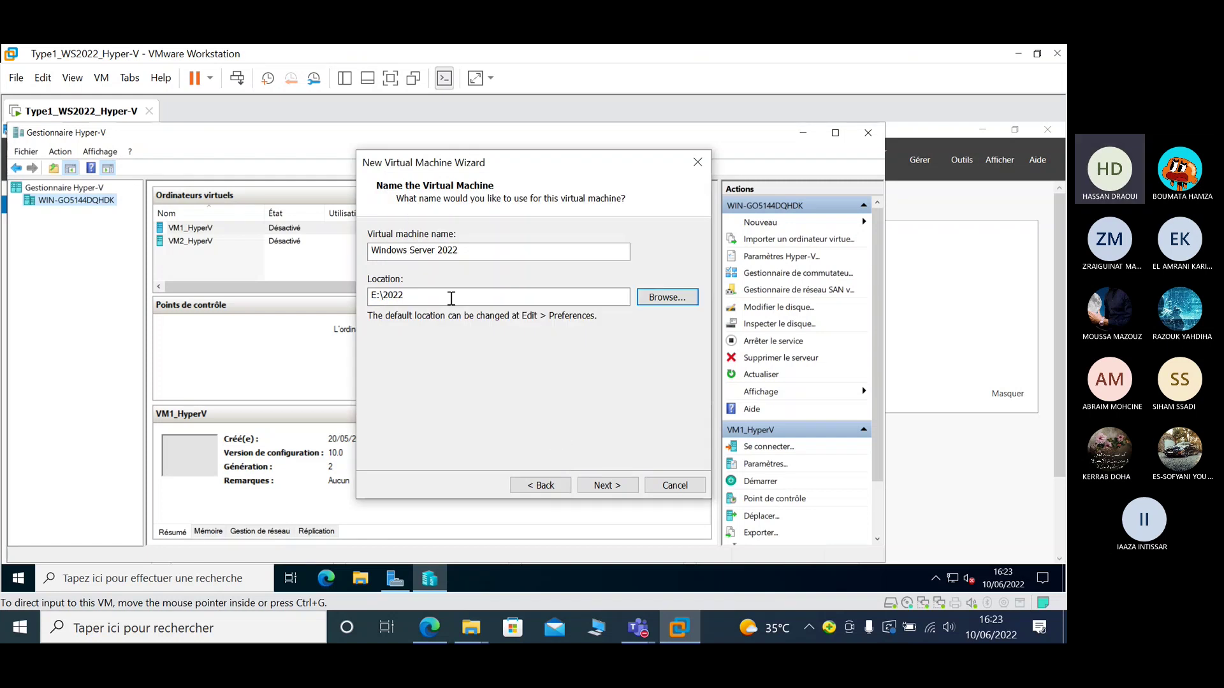
Step: Set the maximum disk size to 160 GB
click(610, 482)
click(495, 273)
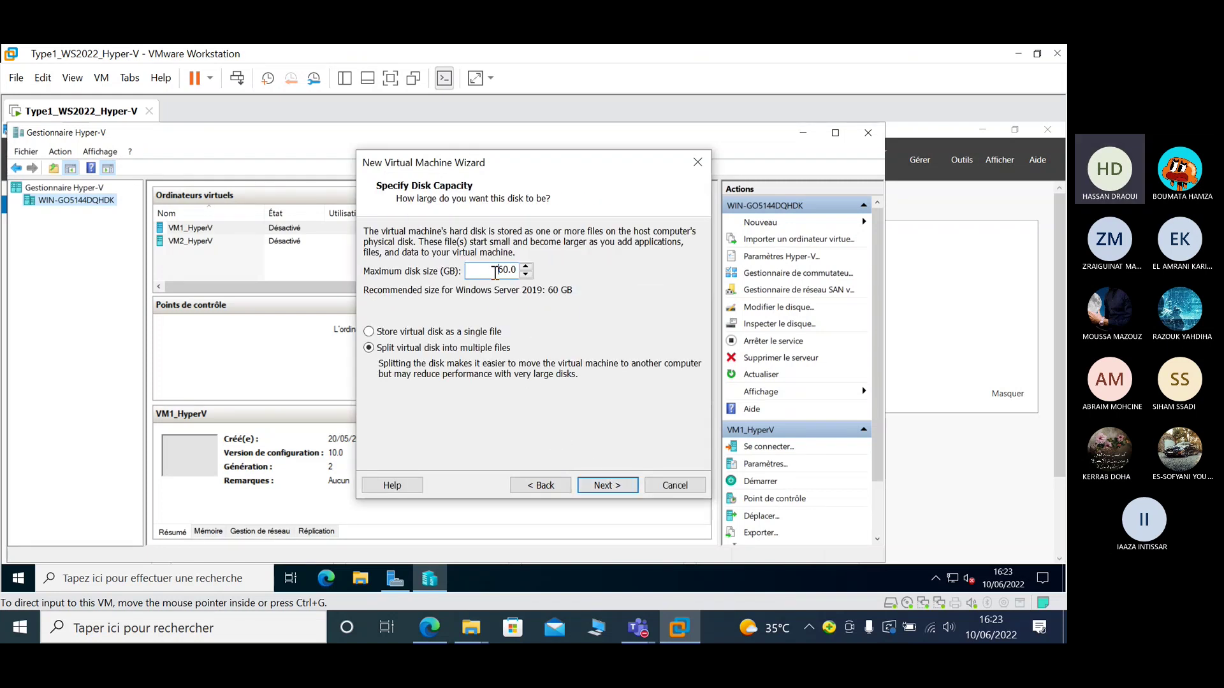
text(1)
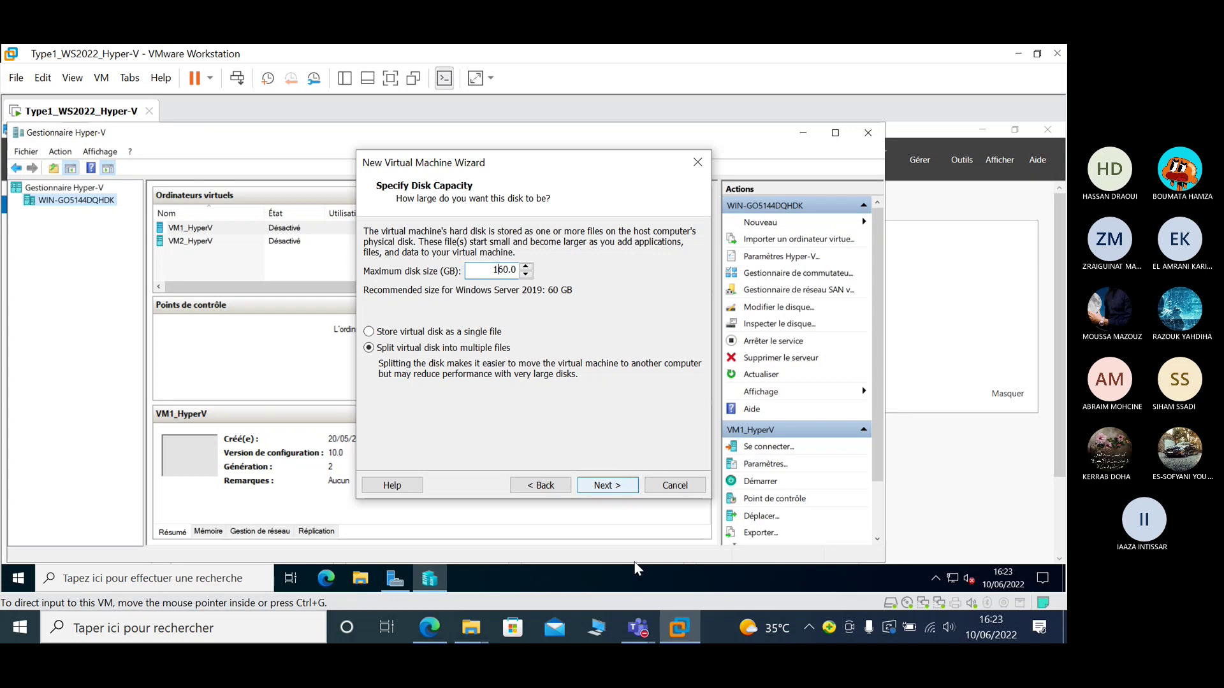
click(638, 628)
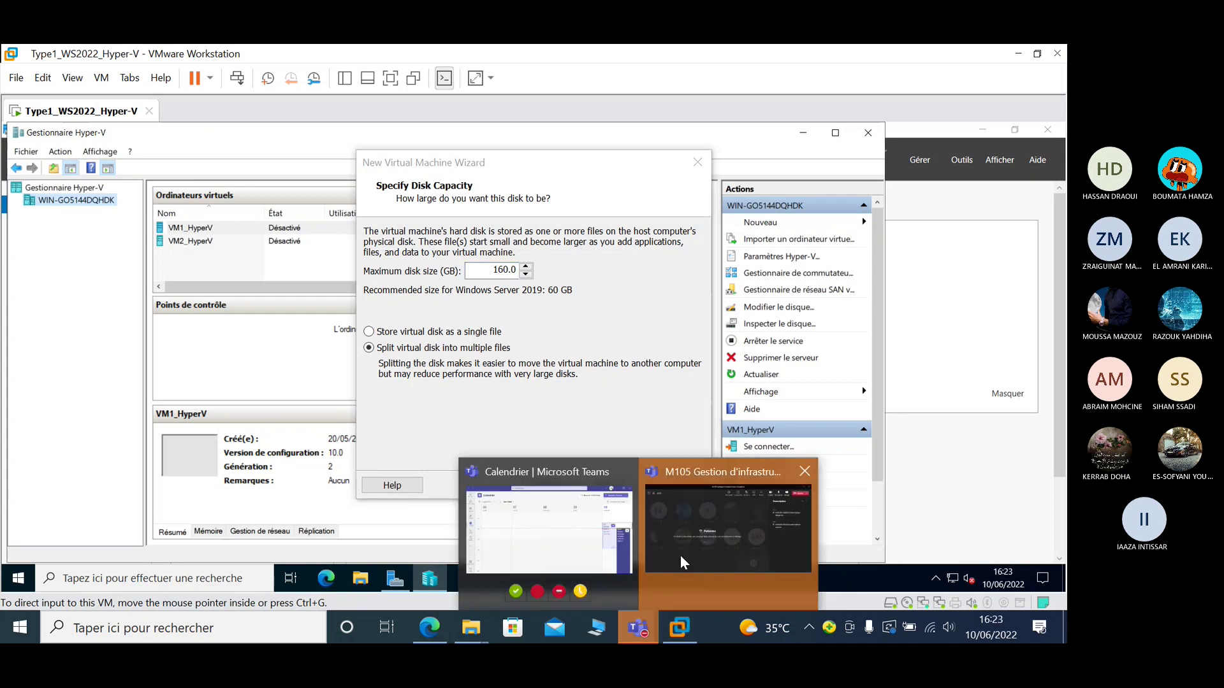
Step: Close the Teams meeting's Transcription panel and minimize Teams to return to the wizard
click(681, 561)
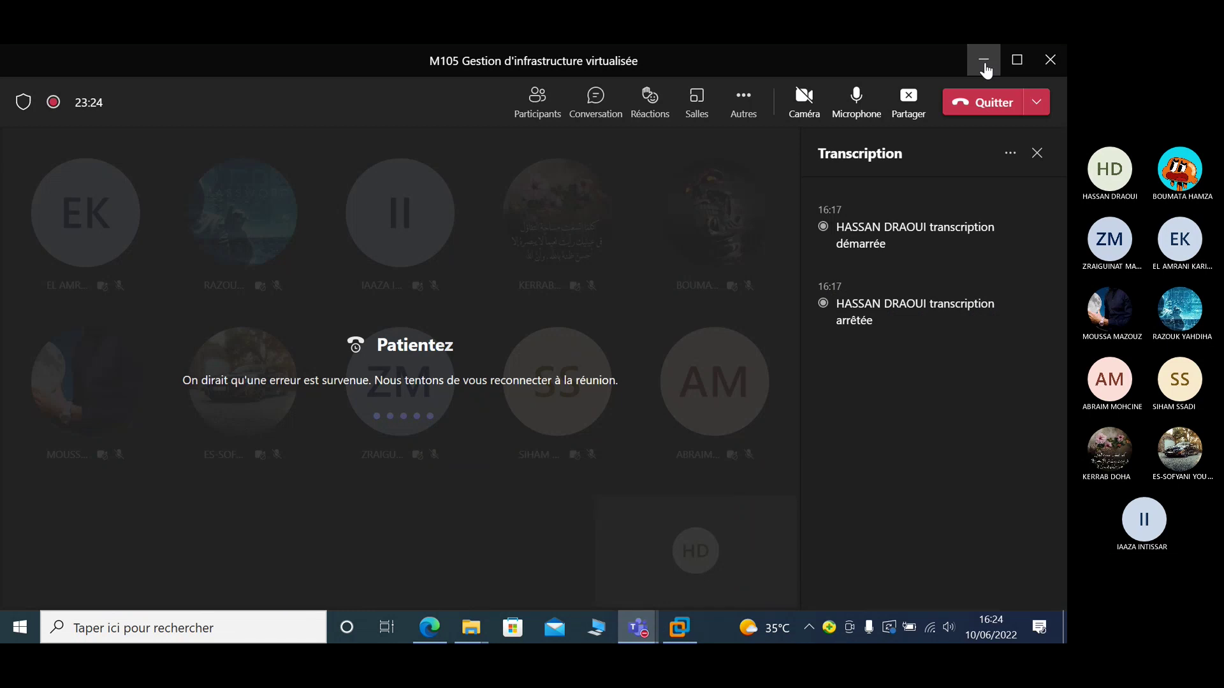
click(984, 61)
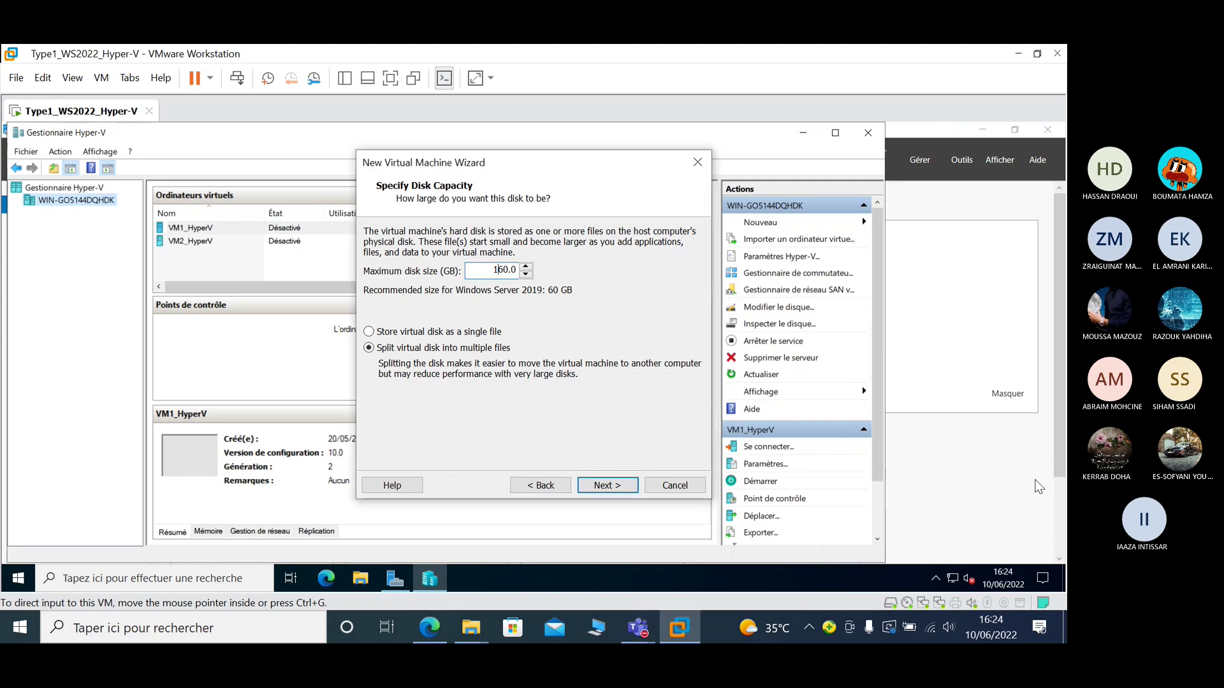
mouse_move(638, 628)
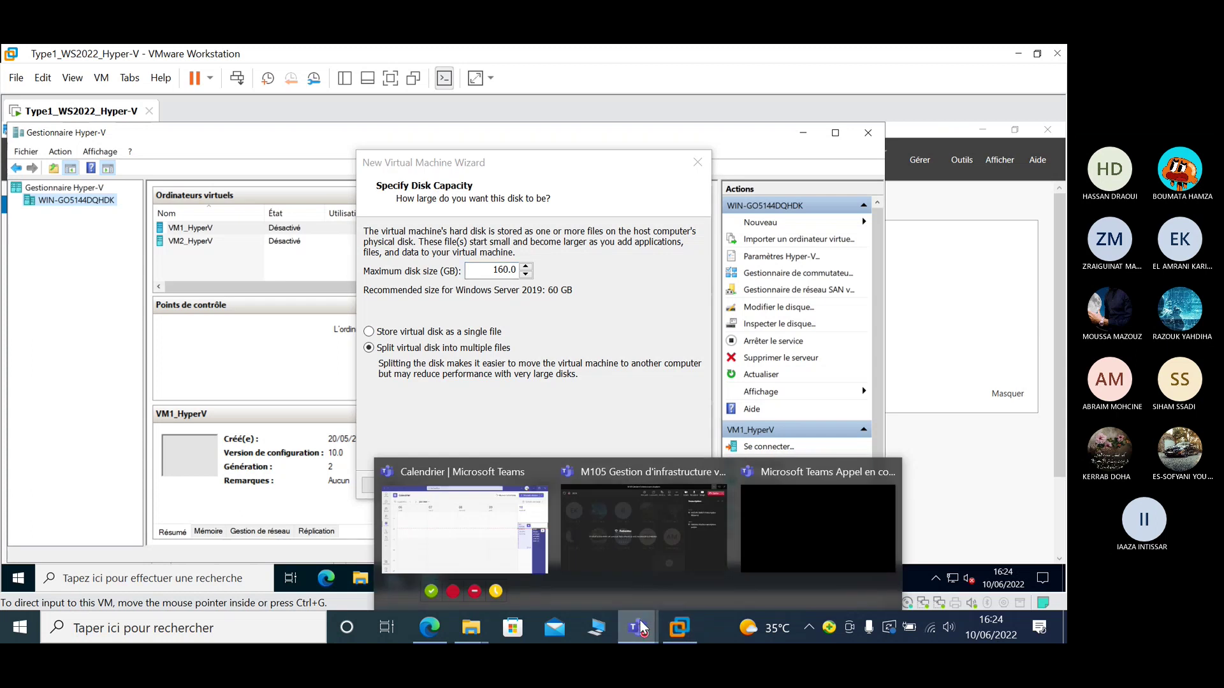
click(646, 557)
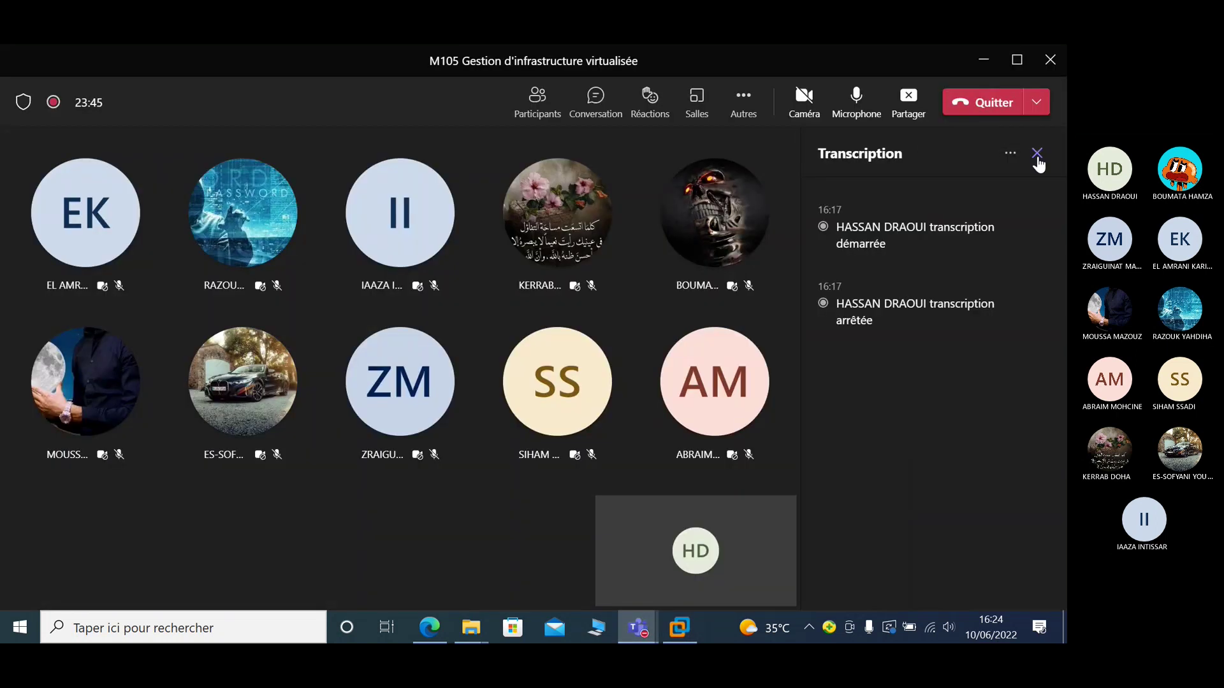
click(1038, 155)
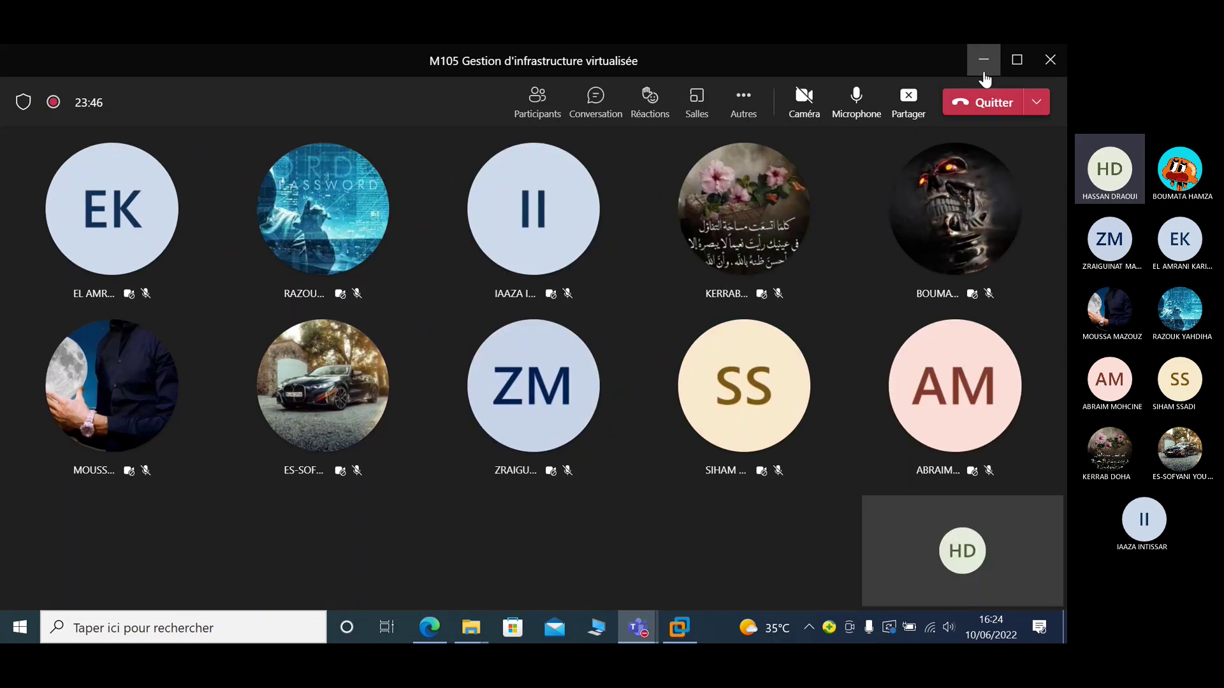
click(984, 61)
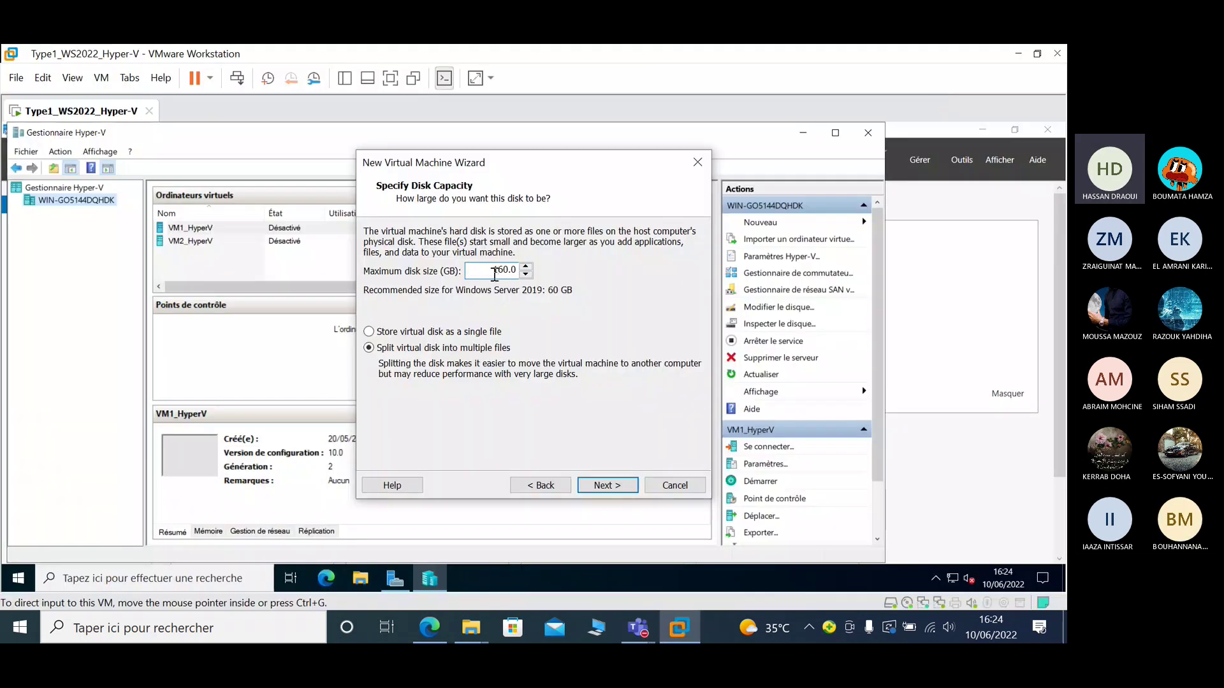
Step: Accept the 160 GB split disk and raise the VM memory to 4 GB
click(603, 485)
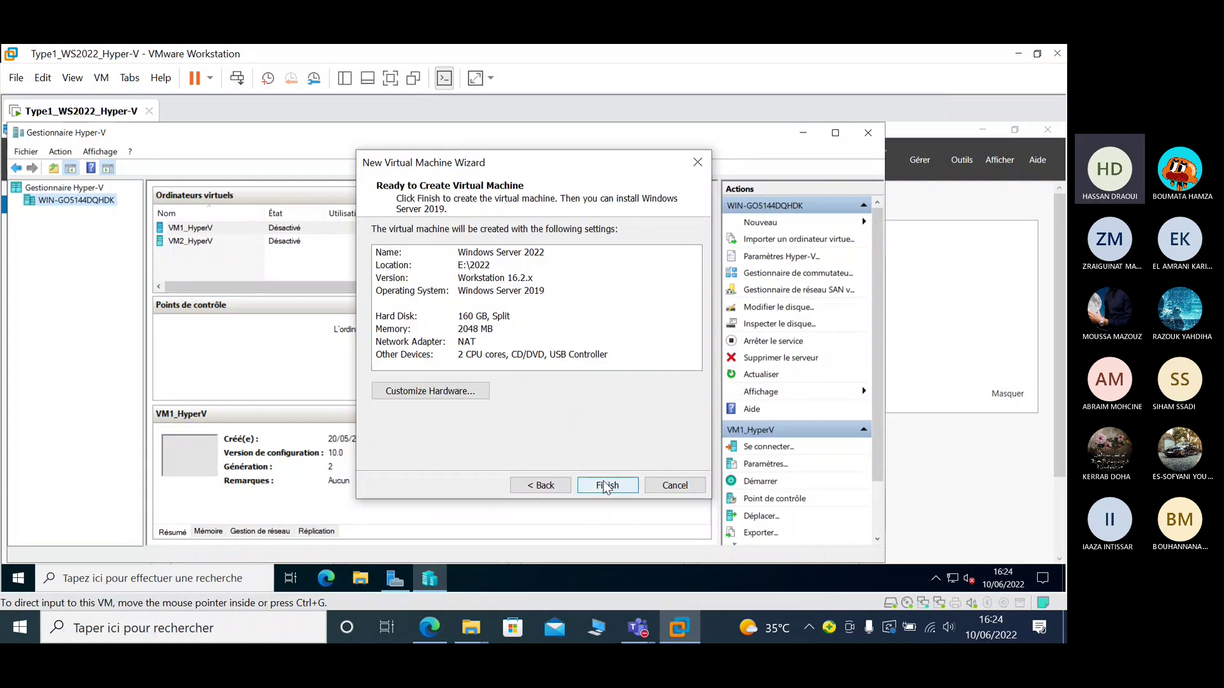
click(459, 331)
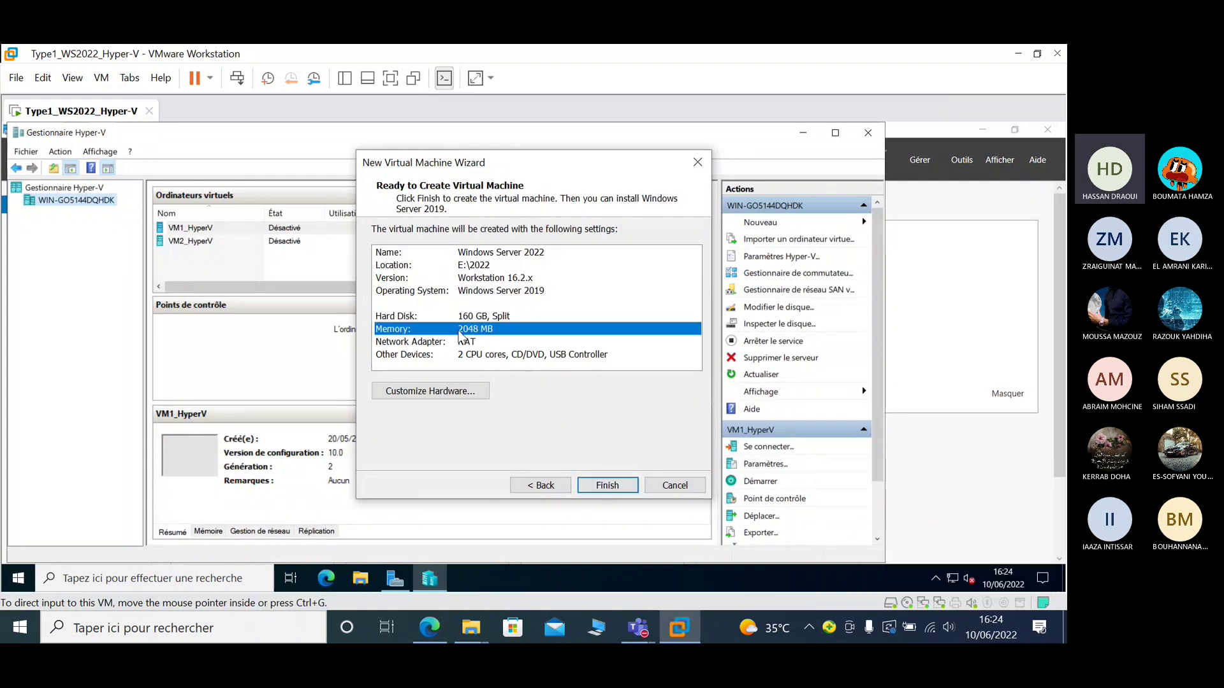
click(1034, 490)
click(694, 425)
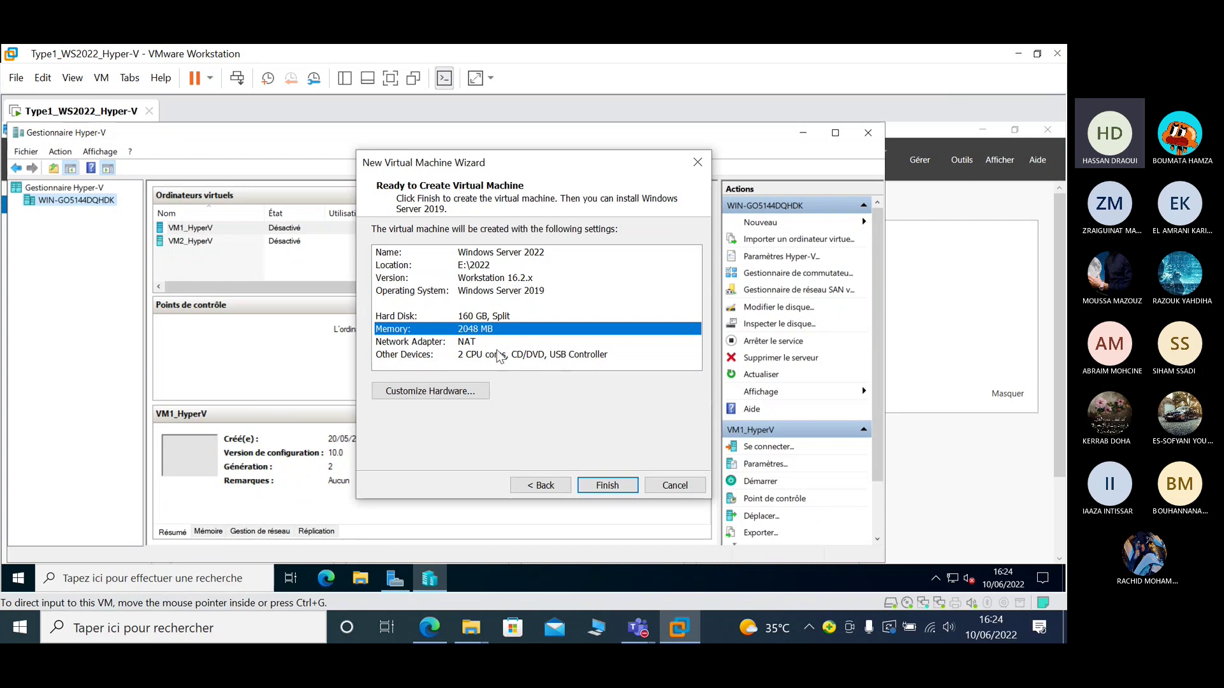
click(440, 393)
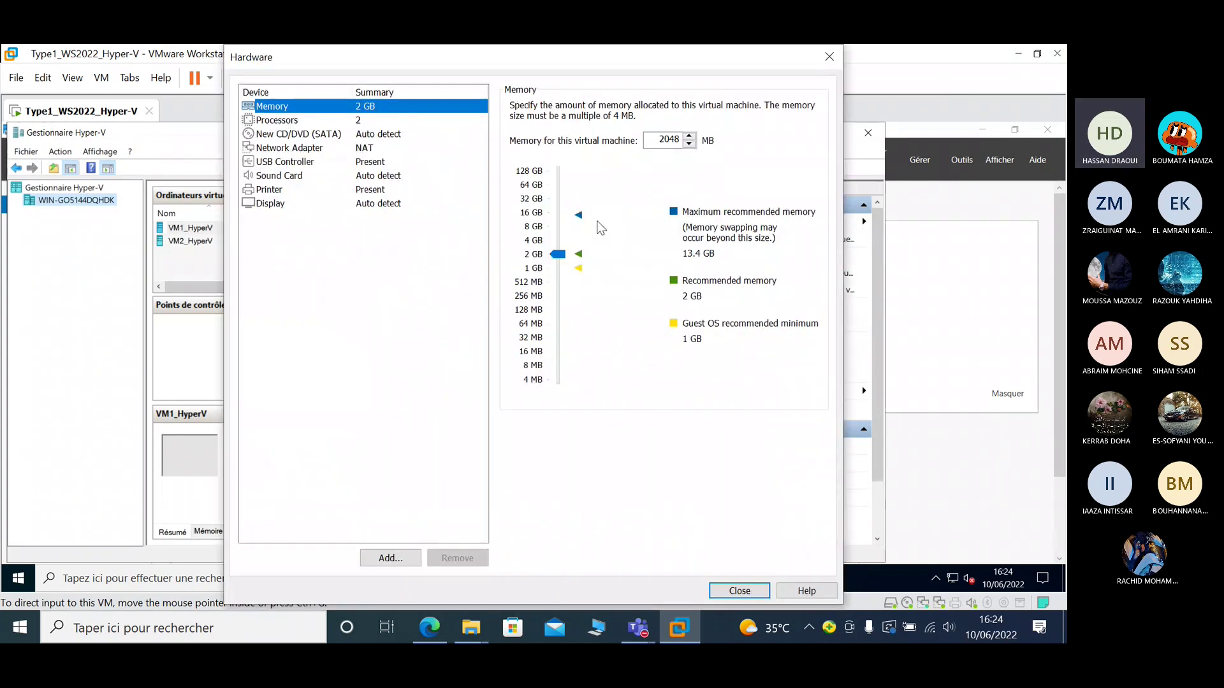
drag(555, 263, 559, 243)
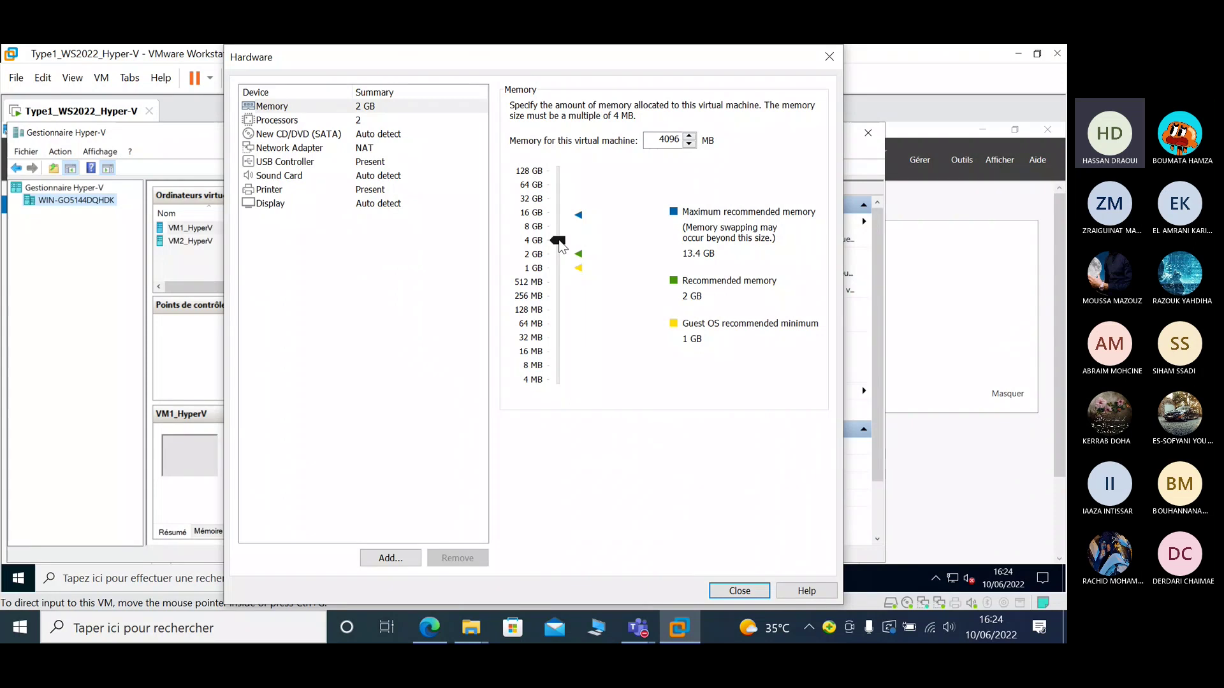
Step: Add a second NAT network adapter to the VM hardware
click(308, 148)
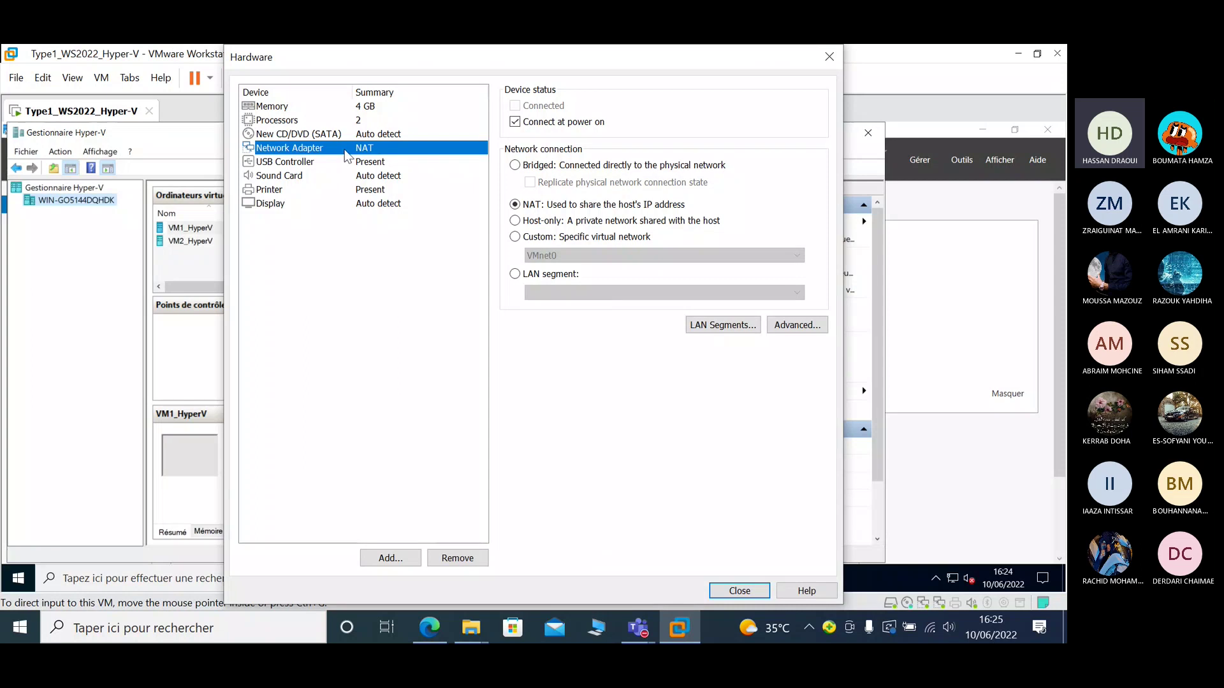
click(400, 562)
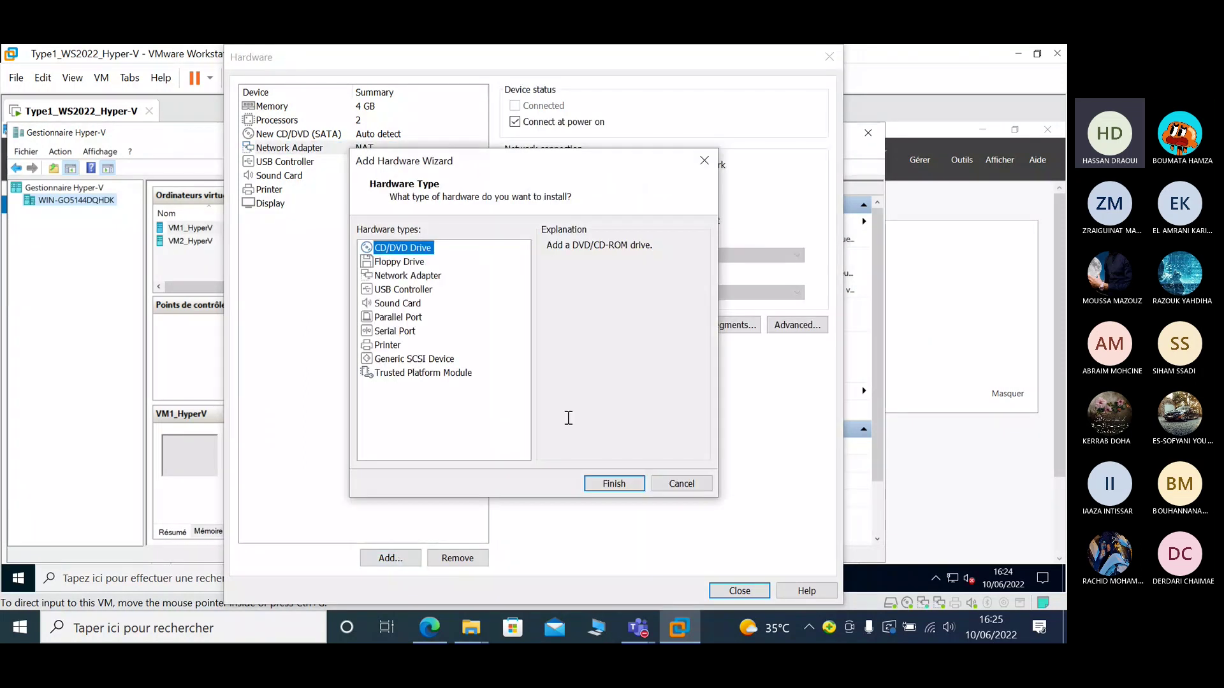
click(411, 276)
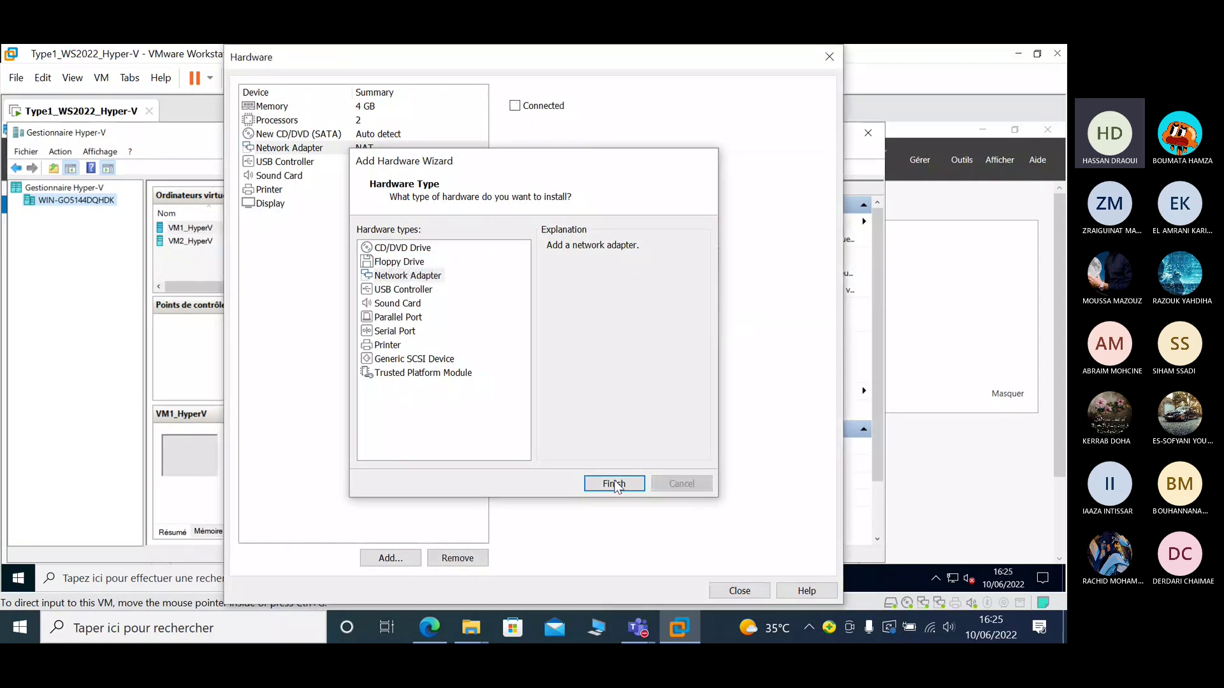
click(615, 484)
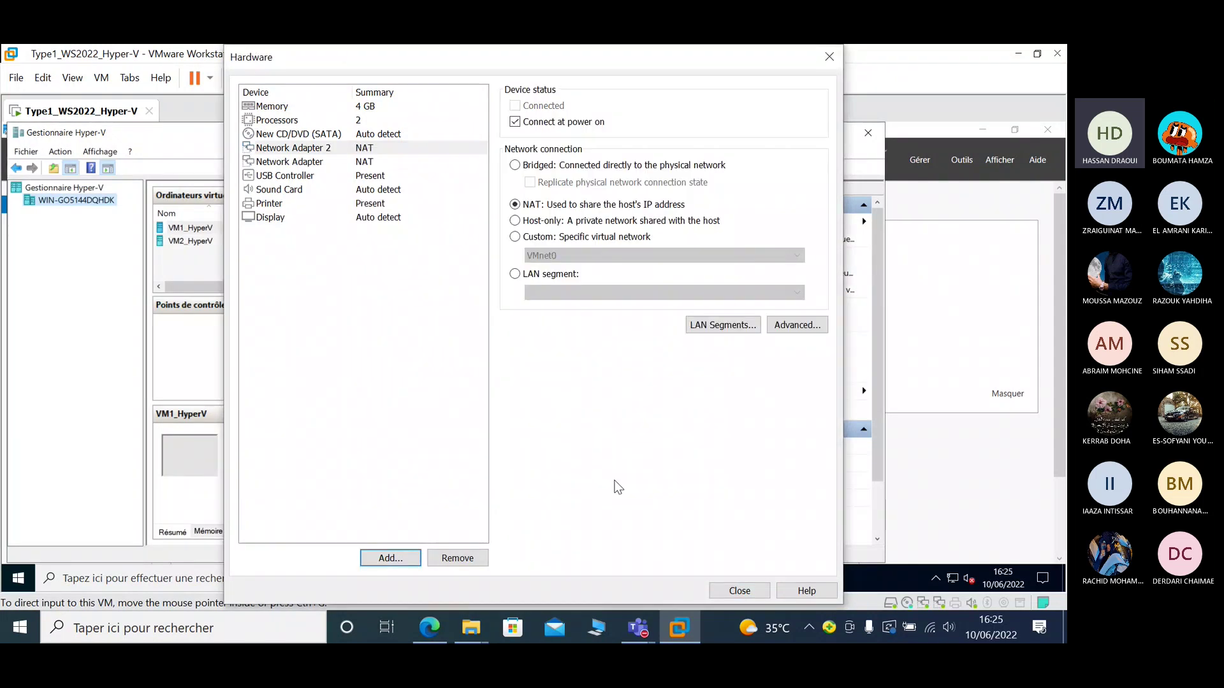
click(740, 591)
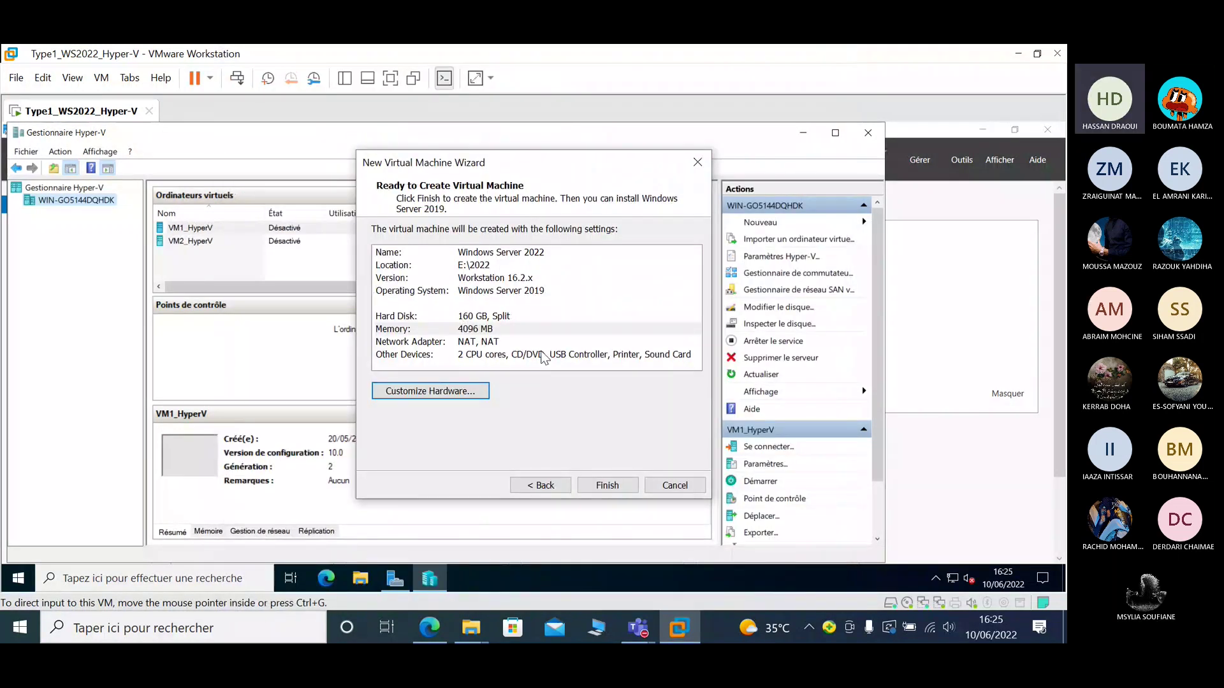
Step: Finish the wizard and open the Windows Server 2022 VM's settings
click(608, 485)
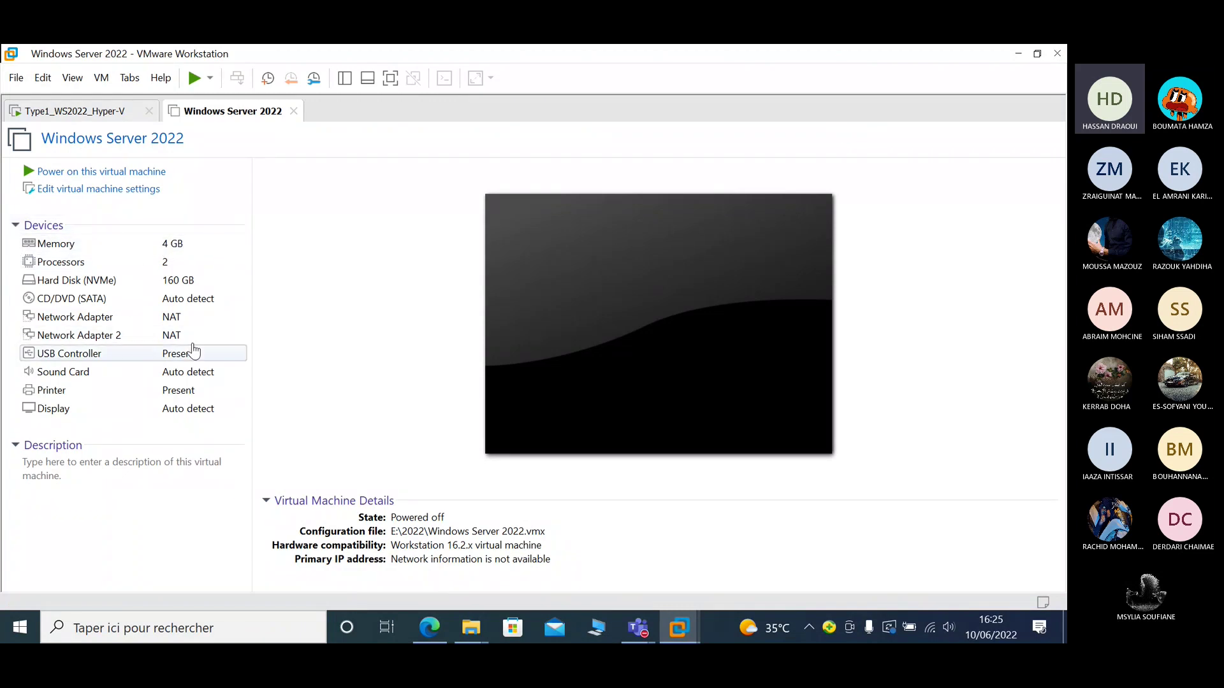
click(97, 197)
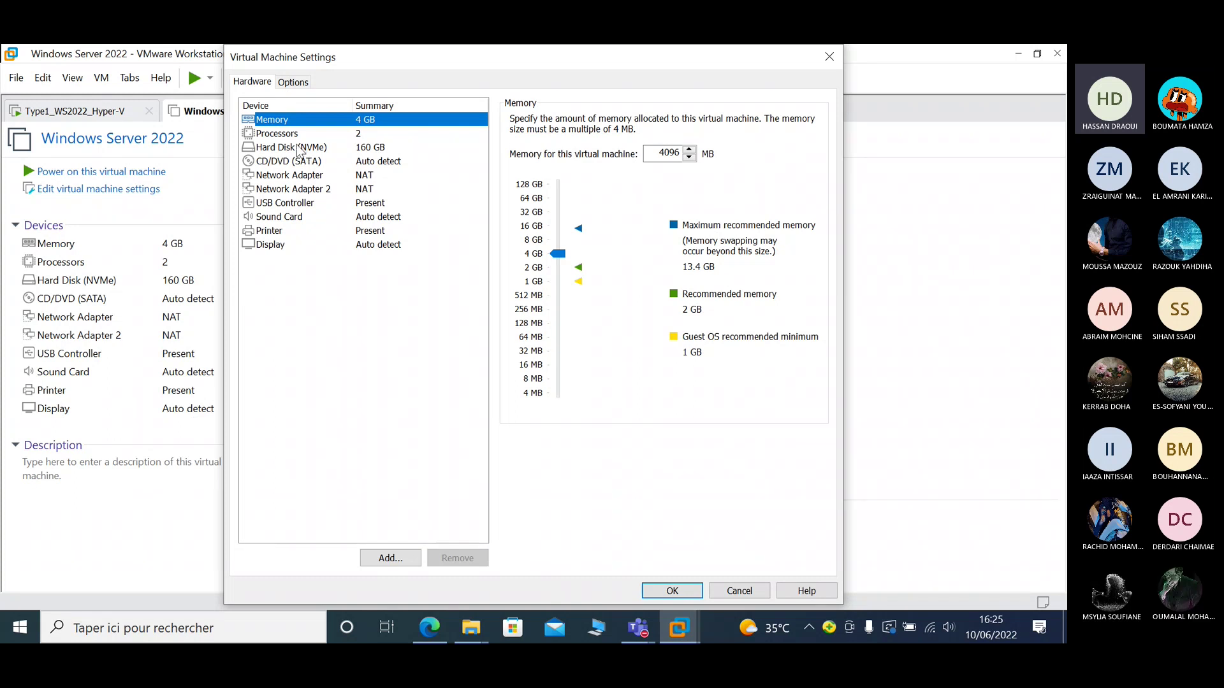
Step: Point the CD/DVD (SATA) drive at SERVER_EVAL_x64FRE_fr-fr.iso on Cours (D:) and save
click(300, 161)
click(515, 215)
click(788, 237)
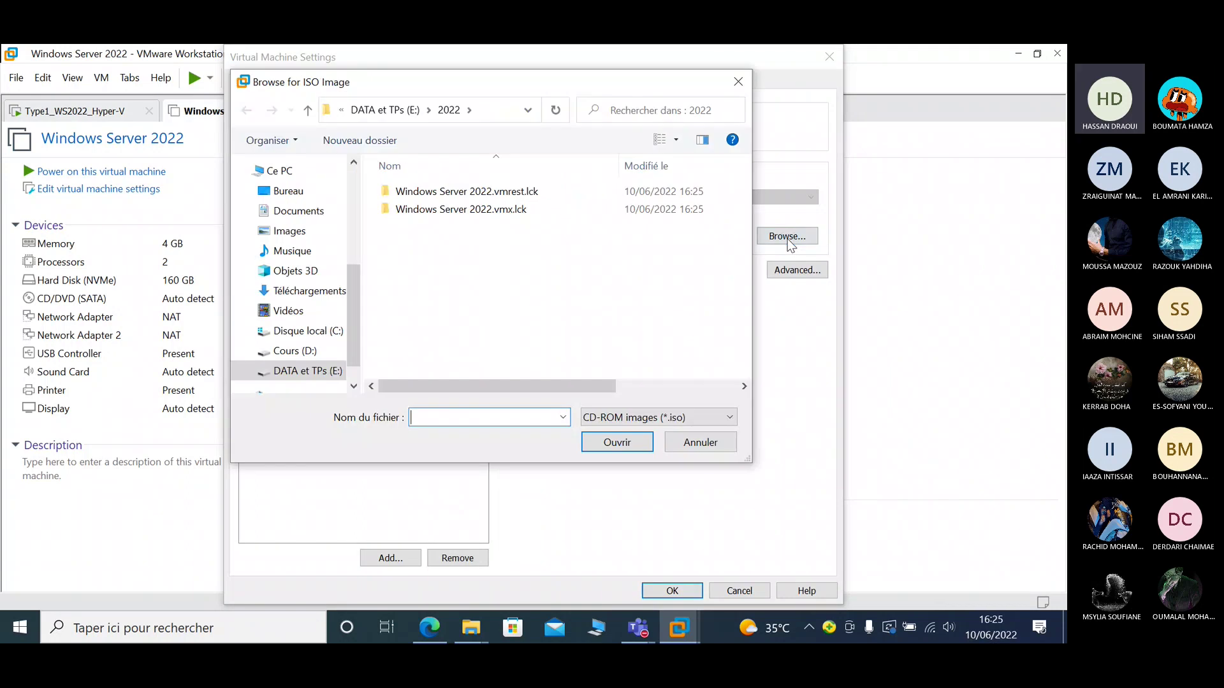
click(293, 352)
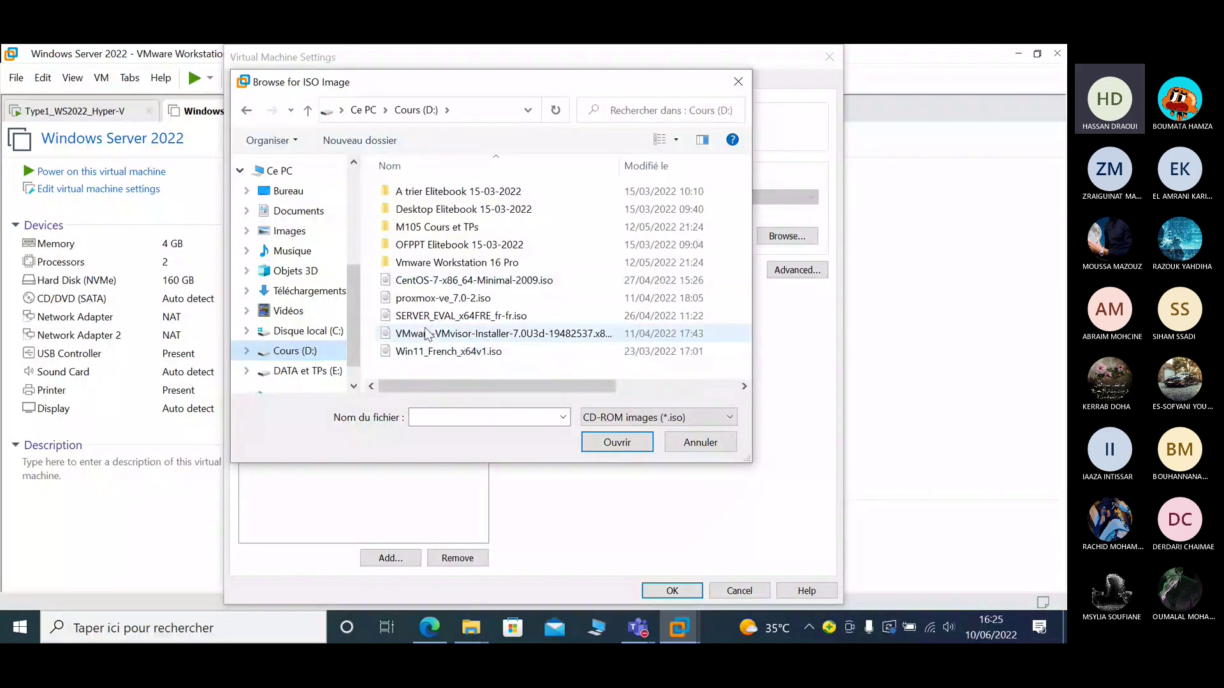
click(452, 316)
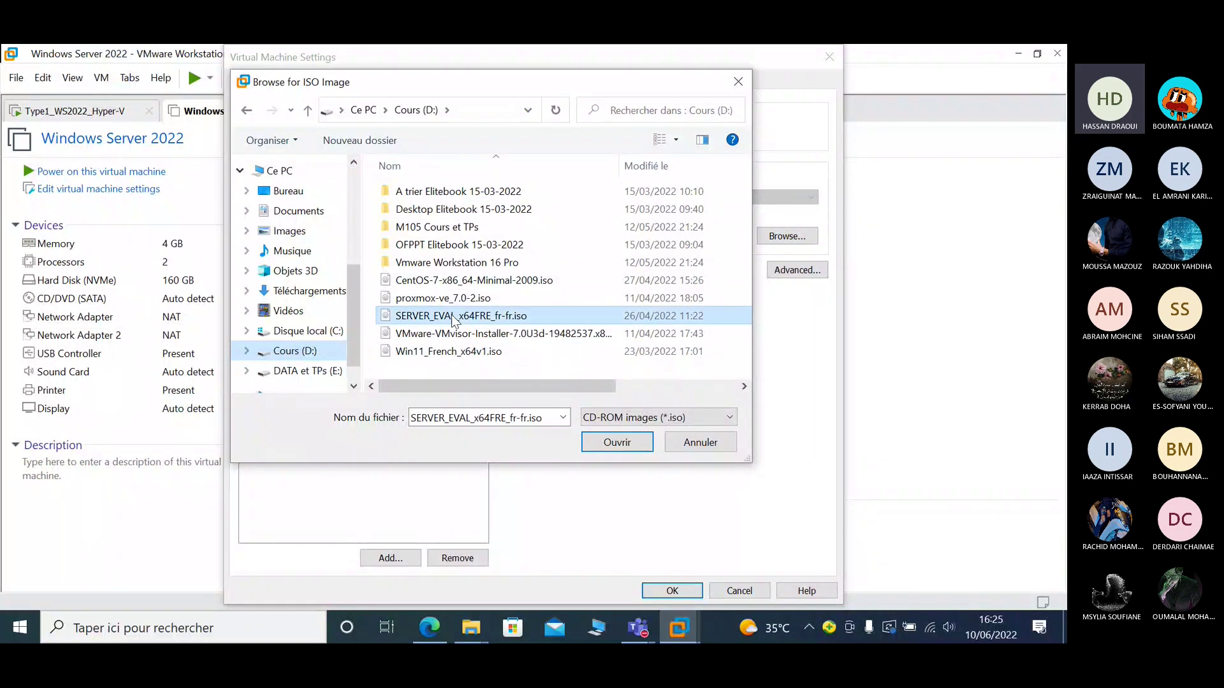
click(619, 442)
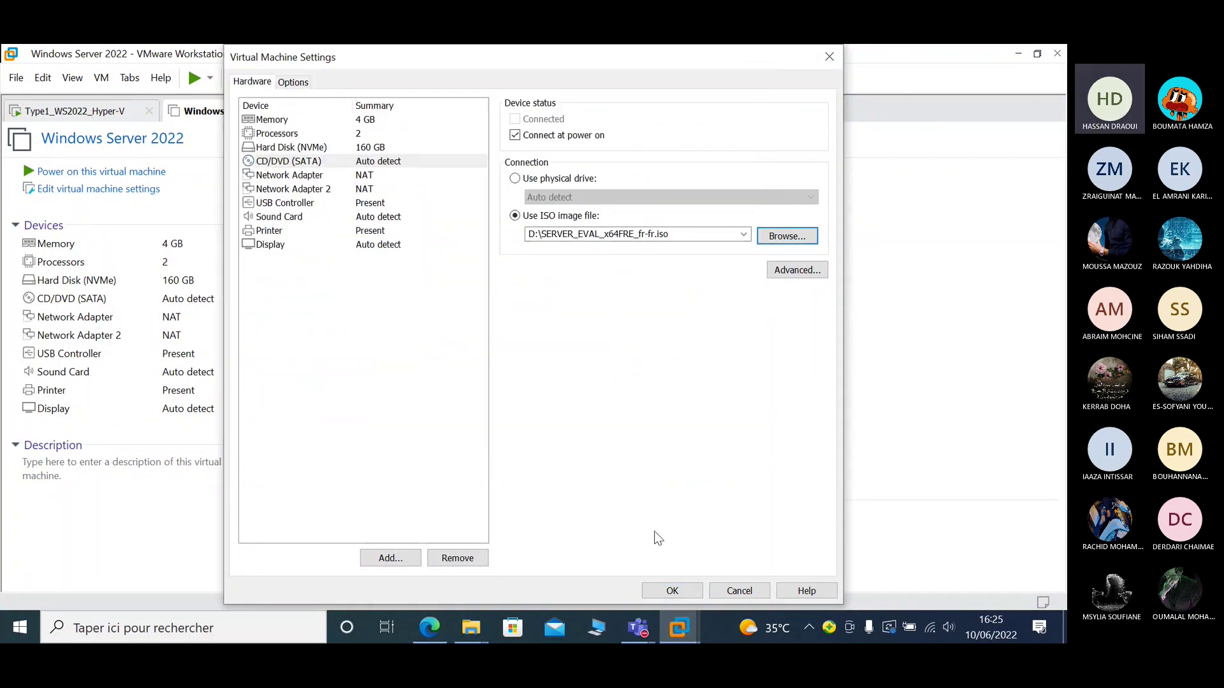
click(671, 591)
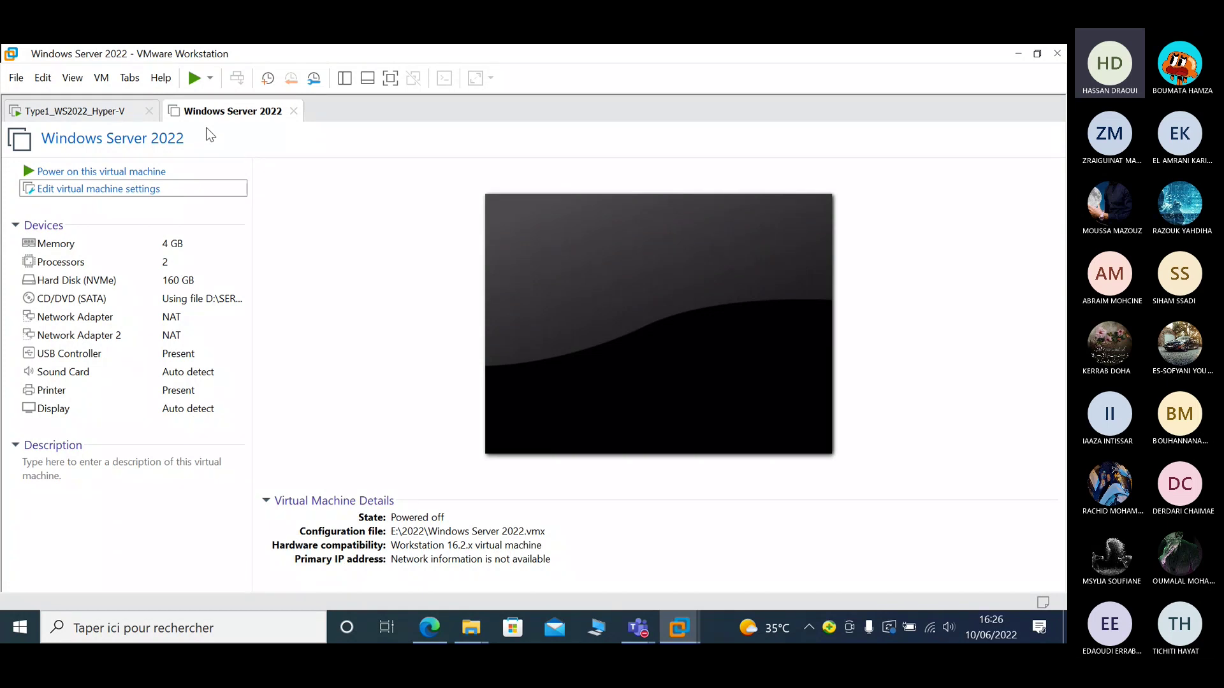
Step: Delete the Windows Server 2022 VM from disk via Manage > Delete from Disk
right_click(245, 116)
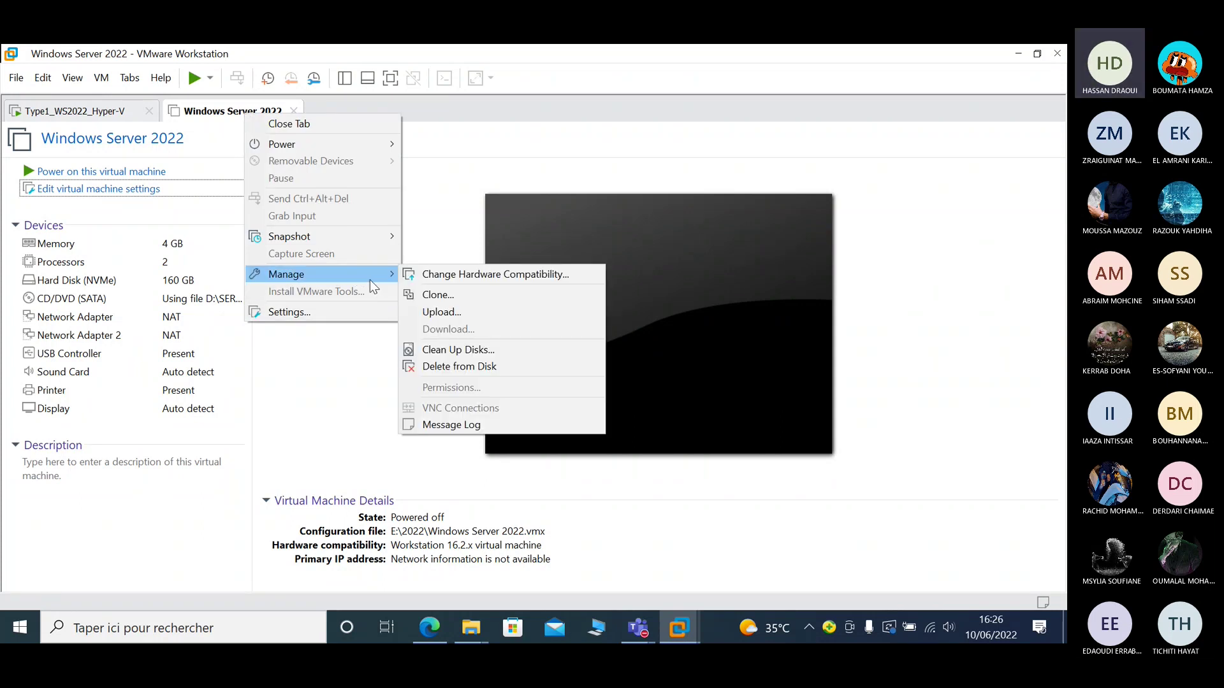
mouse_move(380, 280)
click(481, 367)
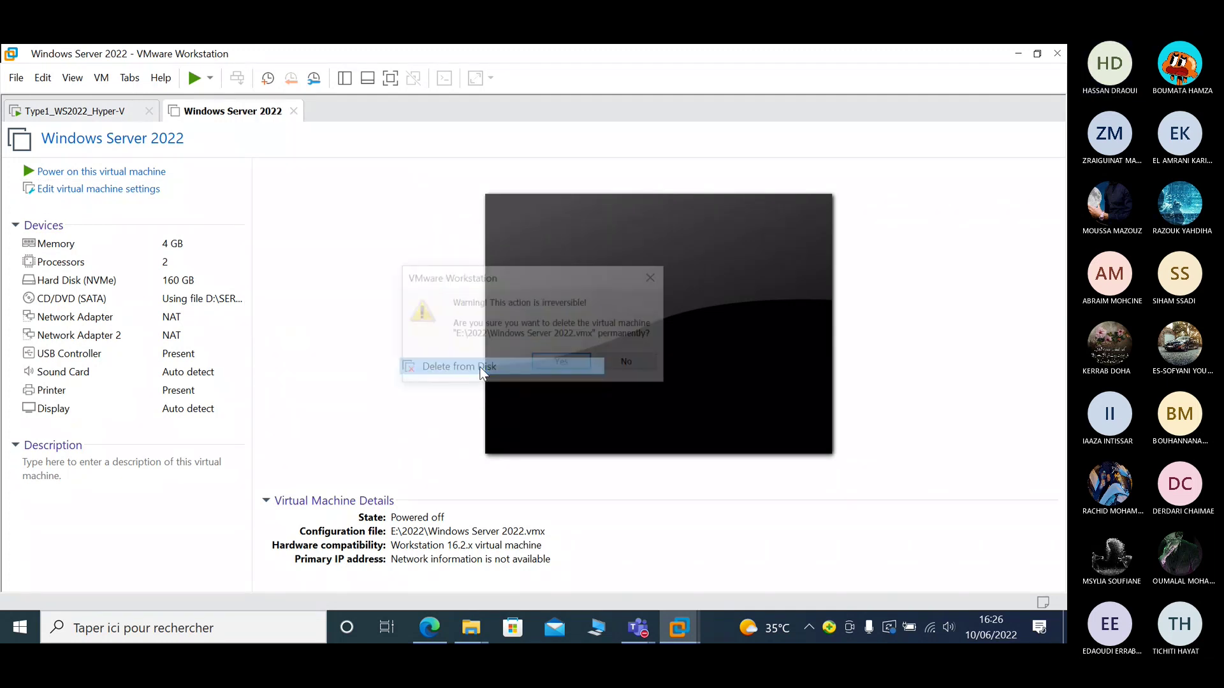
click(562, 363)
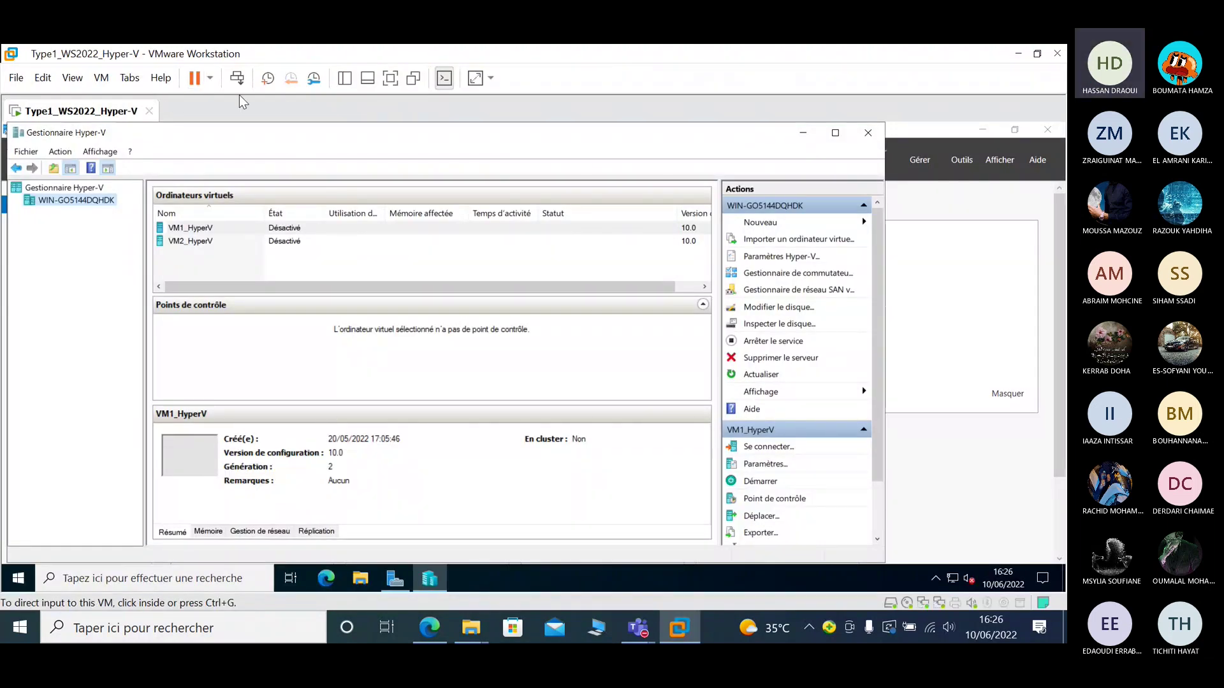
Step: Go full screen, close Hyper-V Manager, and check the roles list, then cancel the wizard
click(390, 78)
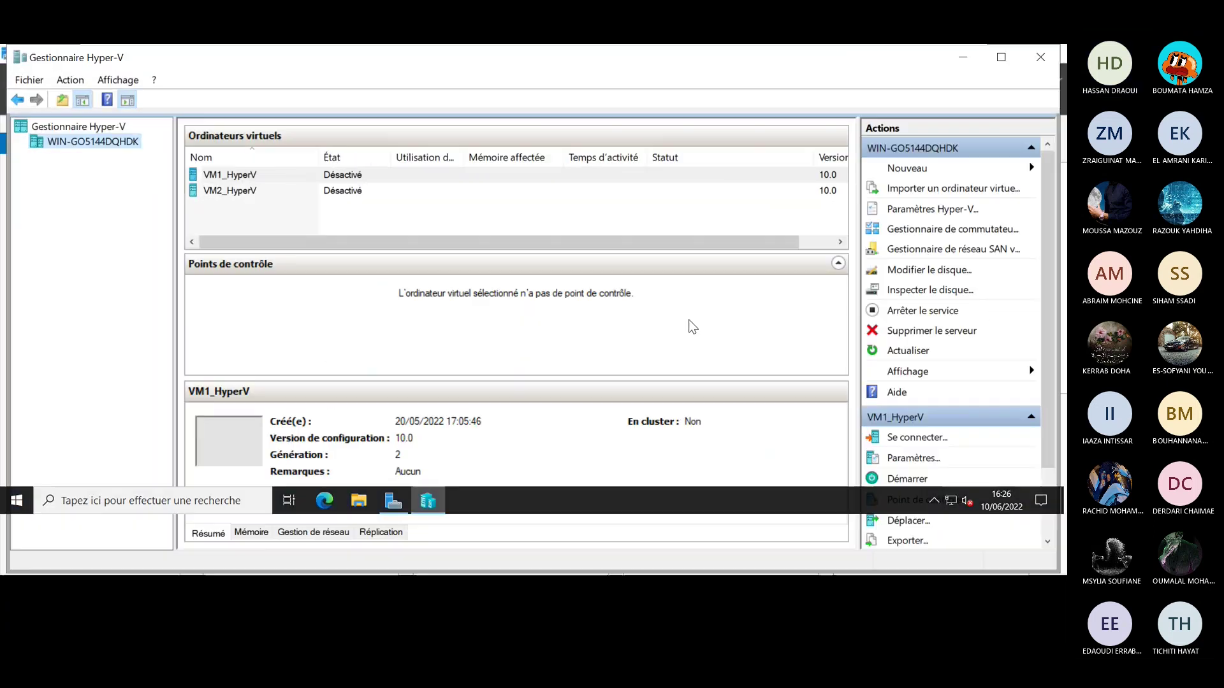
click(1041, 57)
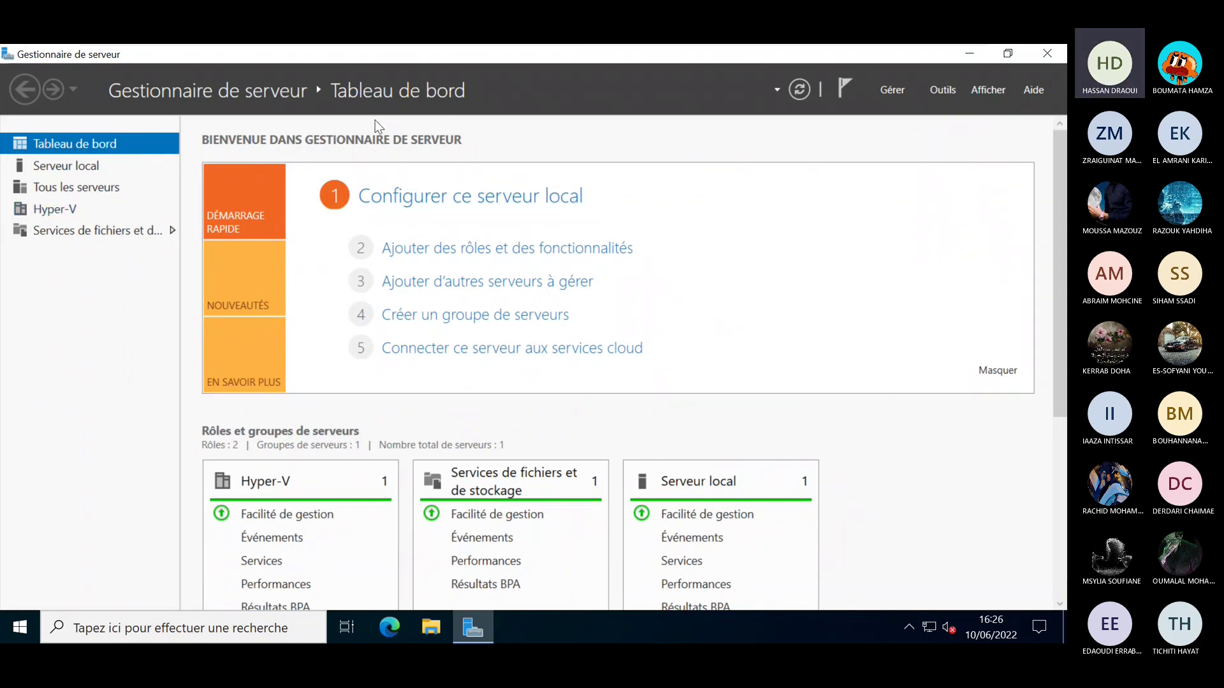
click(496, 251)
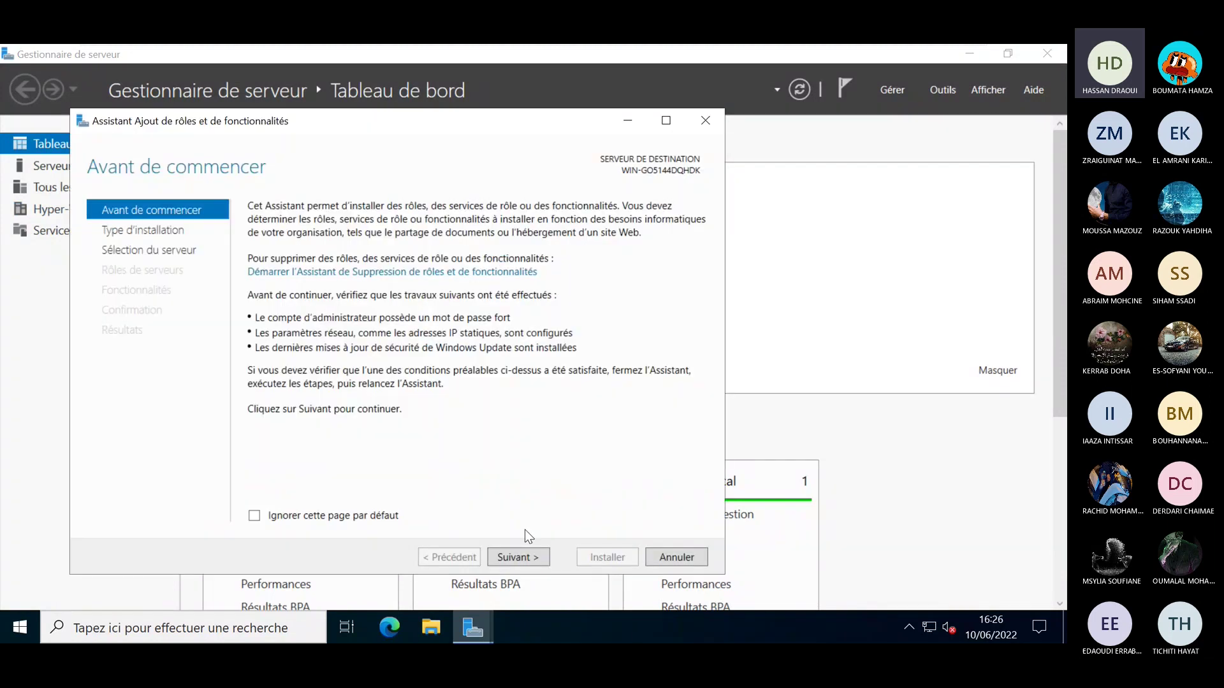
click(530, 559)
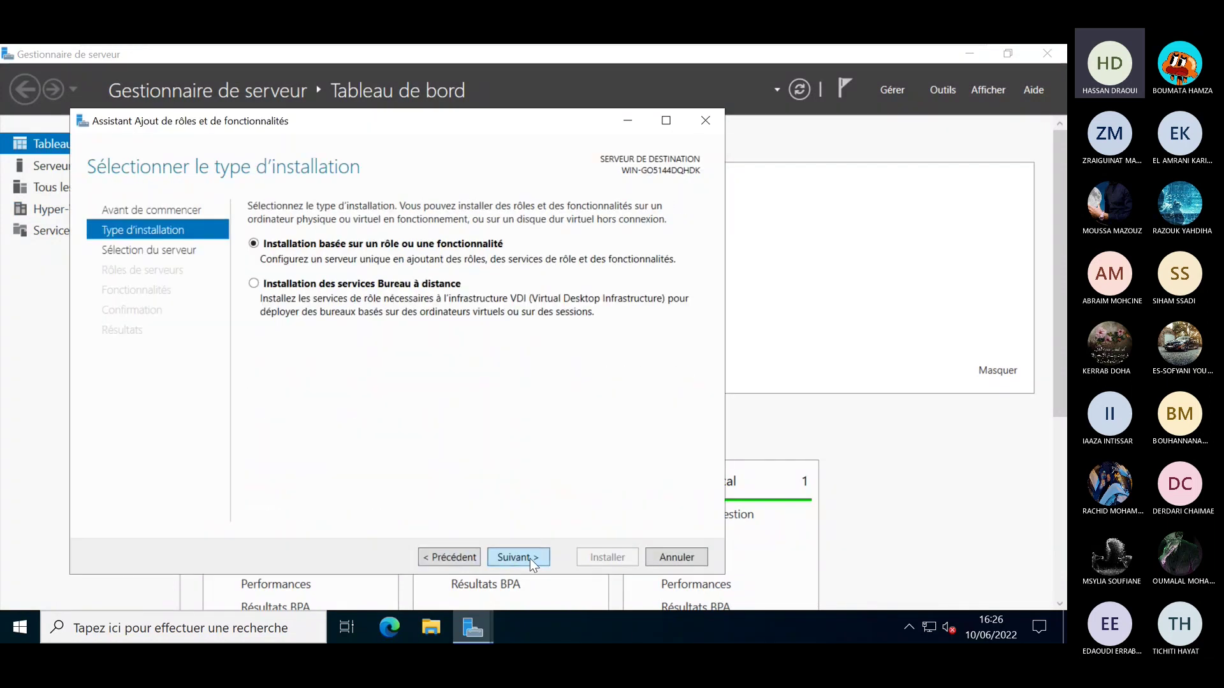
click(530, 559)
click(530, 559)
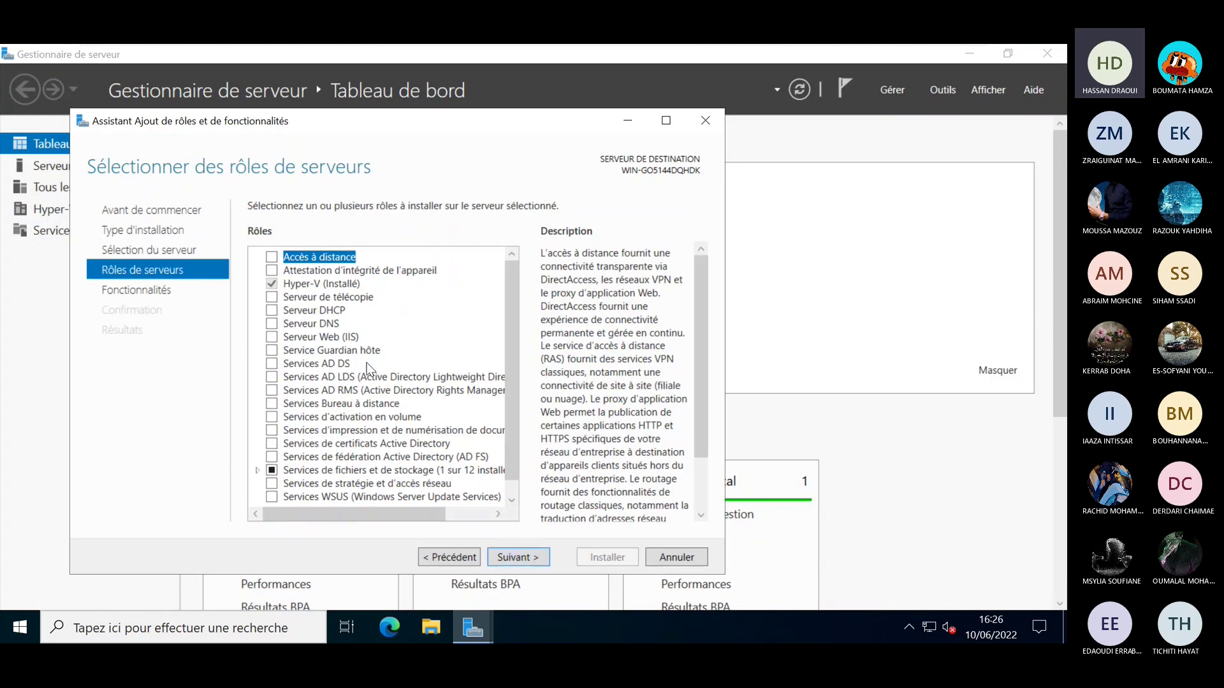
click(676, 558)
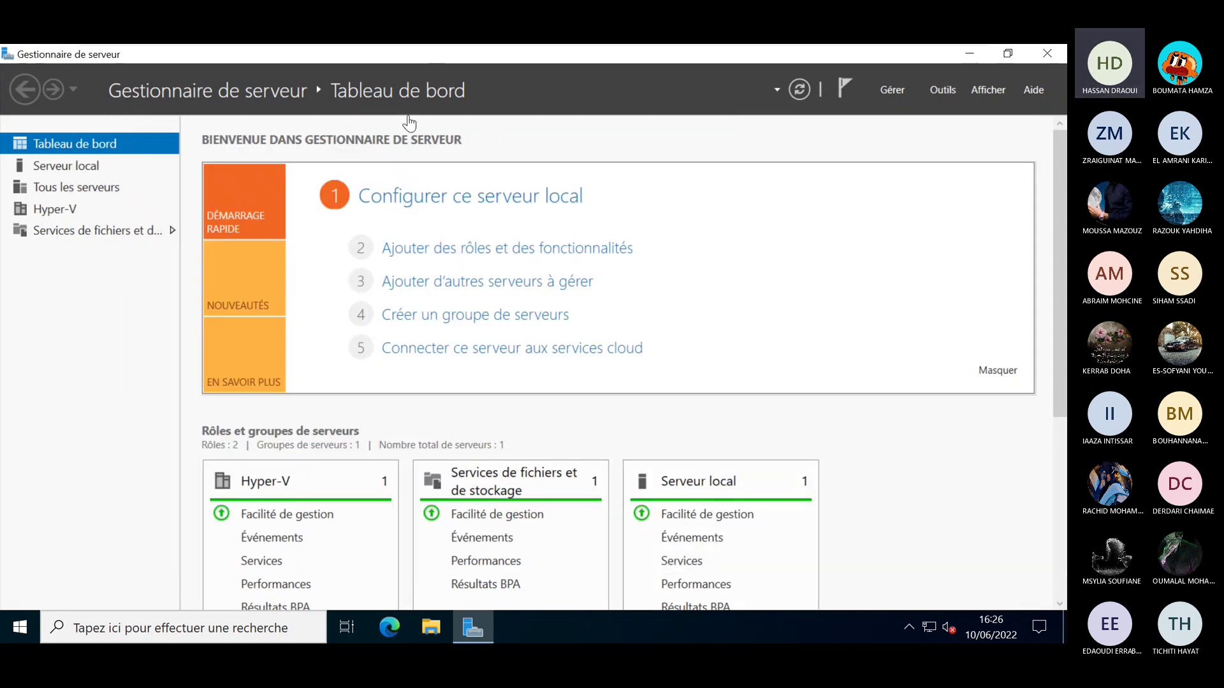
Step: Launch Gestionnaire Hyper-V from Outils and start Nouveau > Ordinateur virtuel on WIN-GO5144DQHDK
click(944, 90)
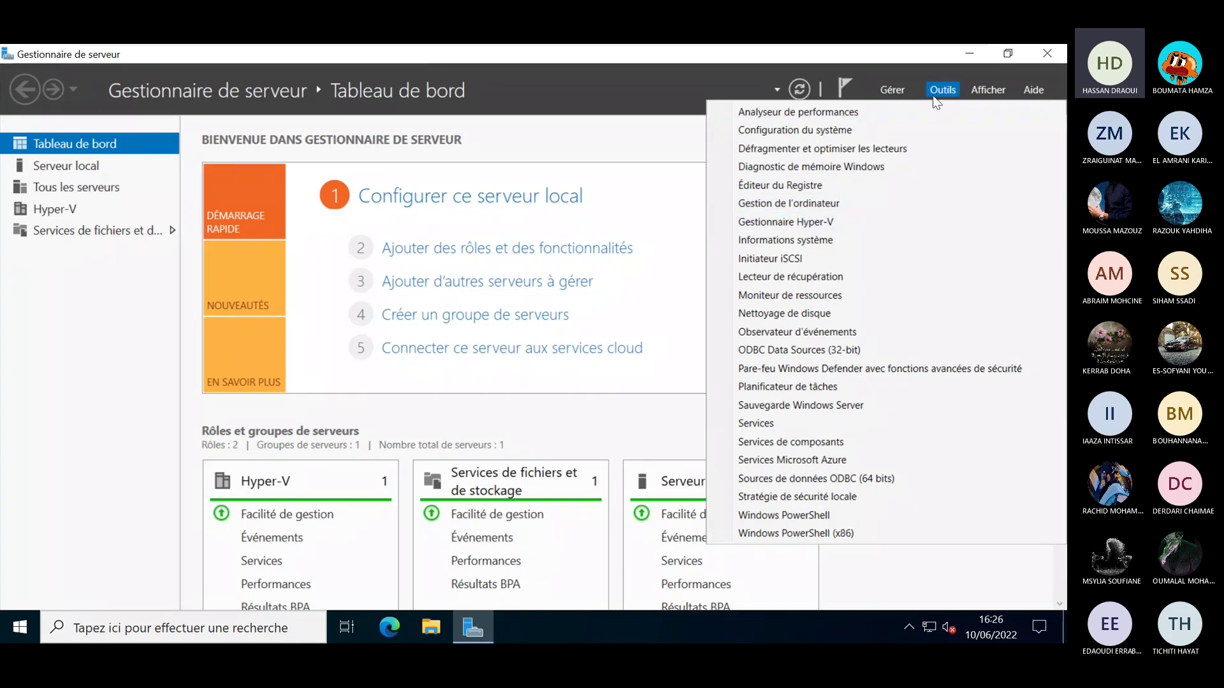
click(799, 223)
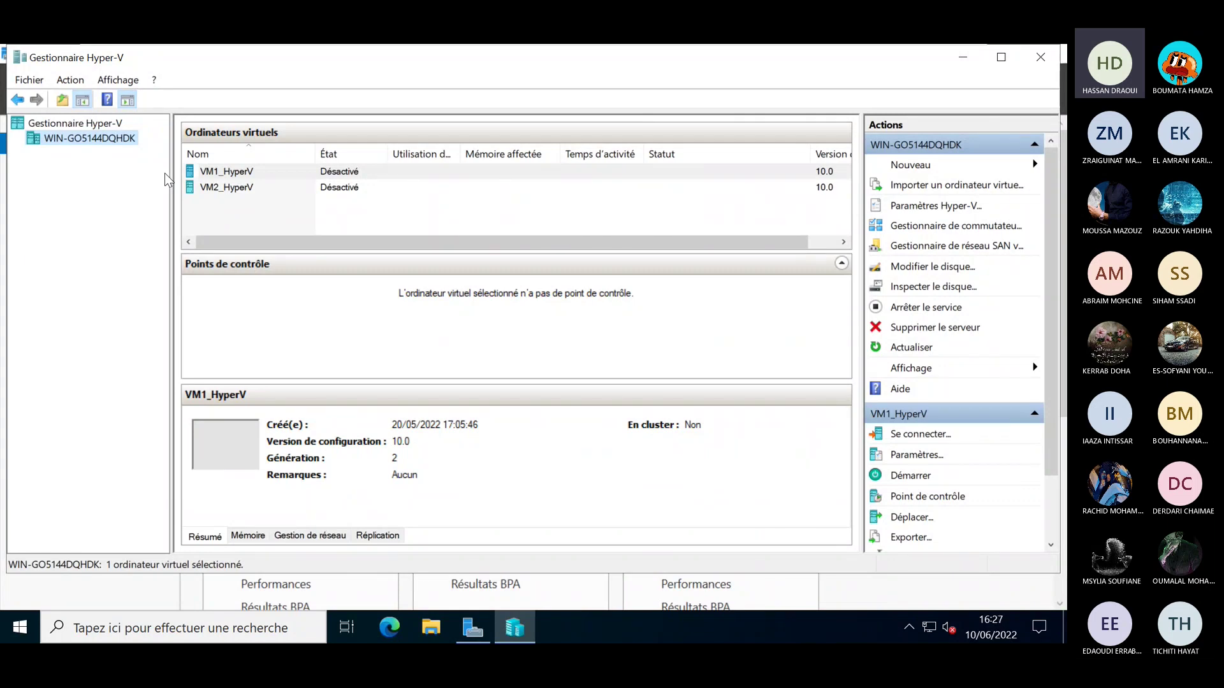
right_click(85, 142)
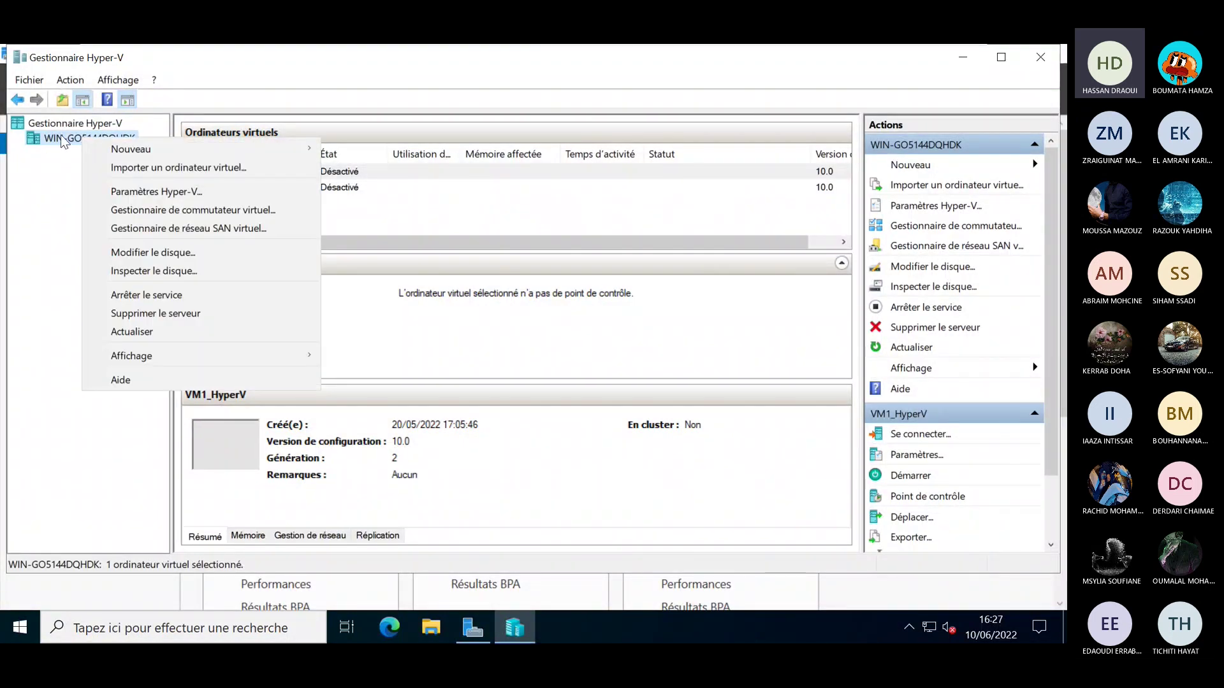
mouse_move(273, 153)
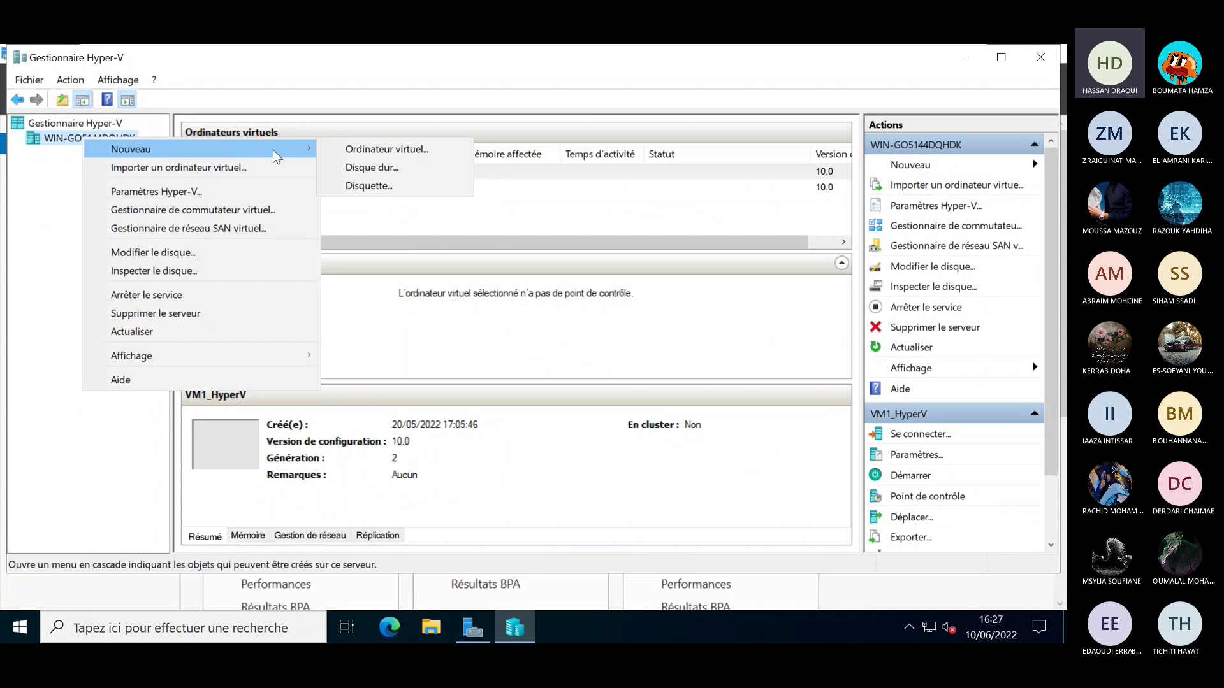
click(392, 151)
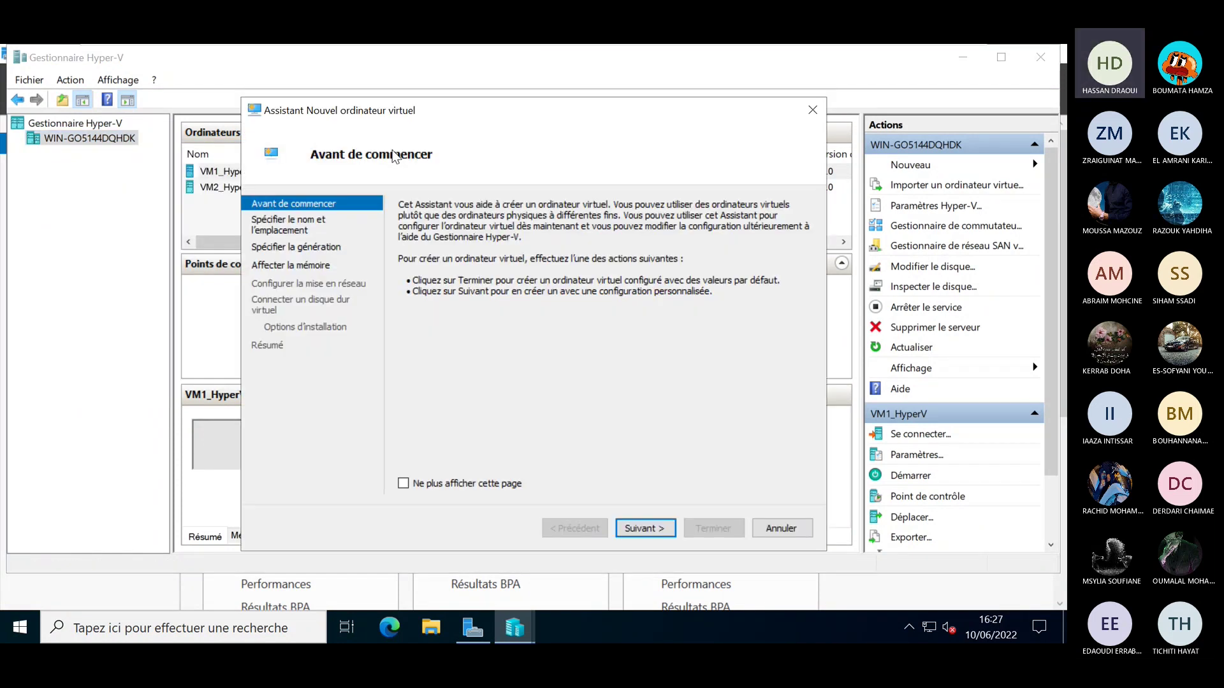
Step: Name the new virtual machine Serveur0
click(645, 528)
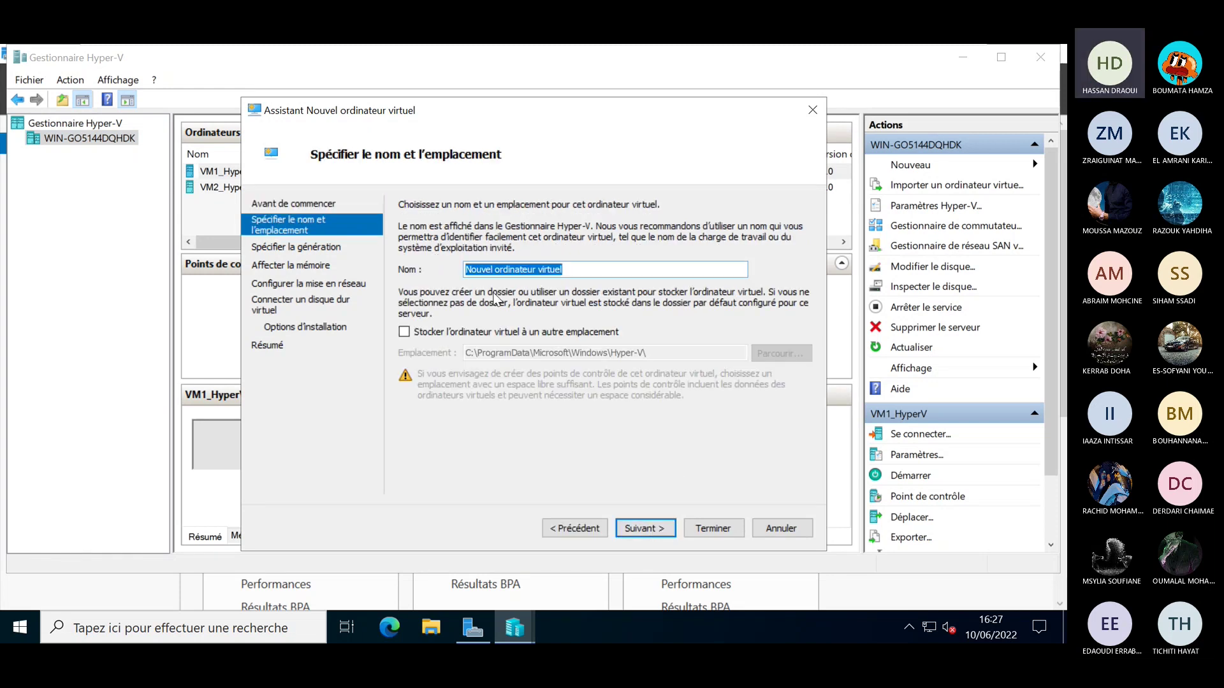
text(SE)
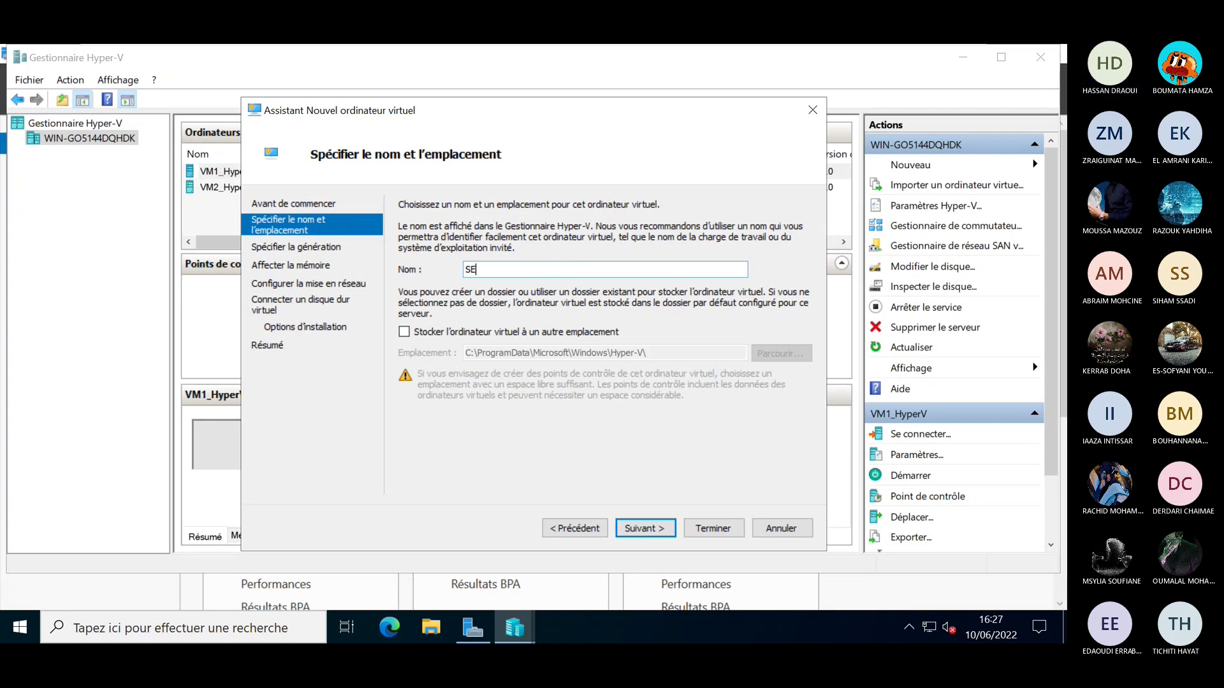
key(BackSpace)
text(er)
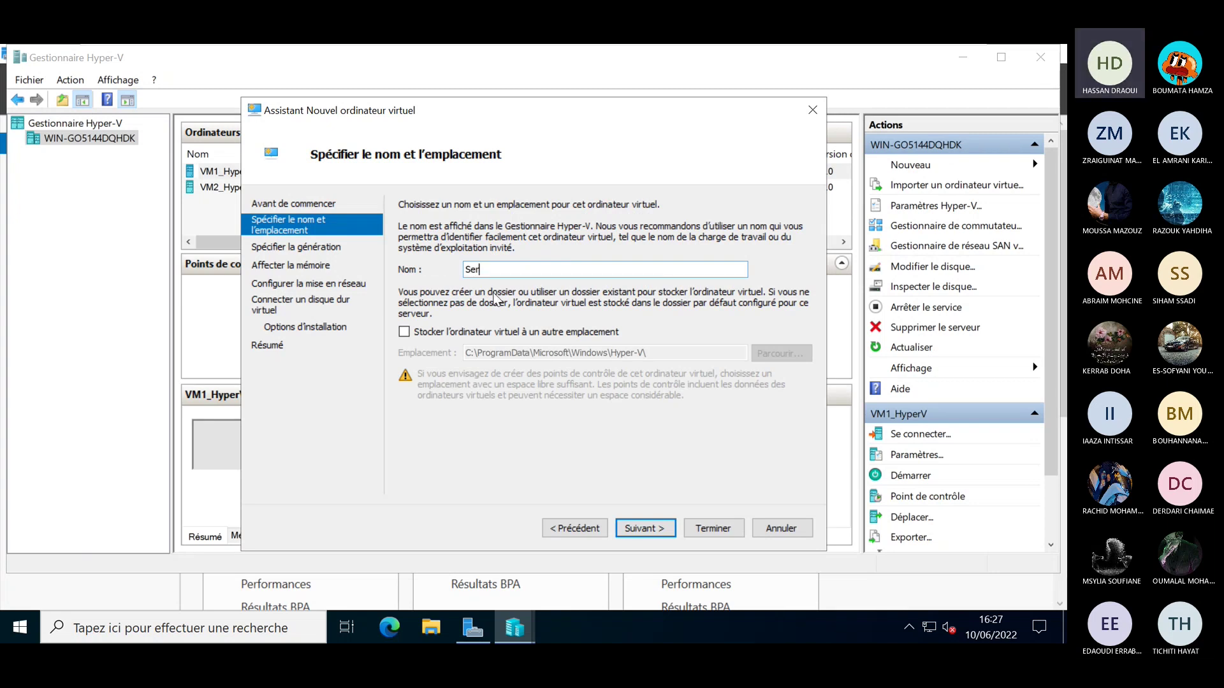
text(veur0)
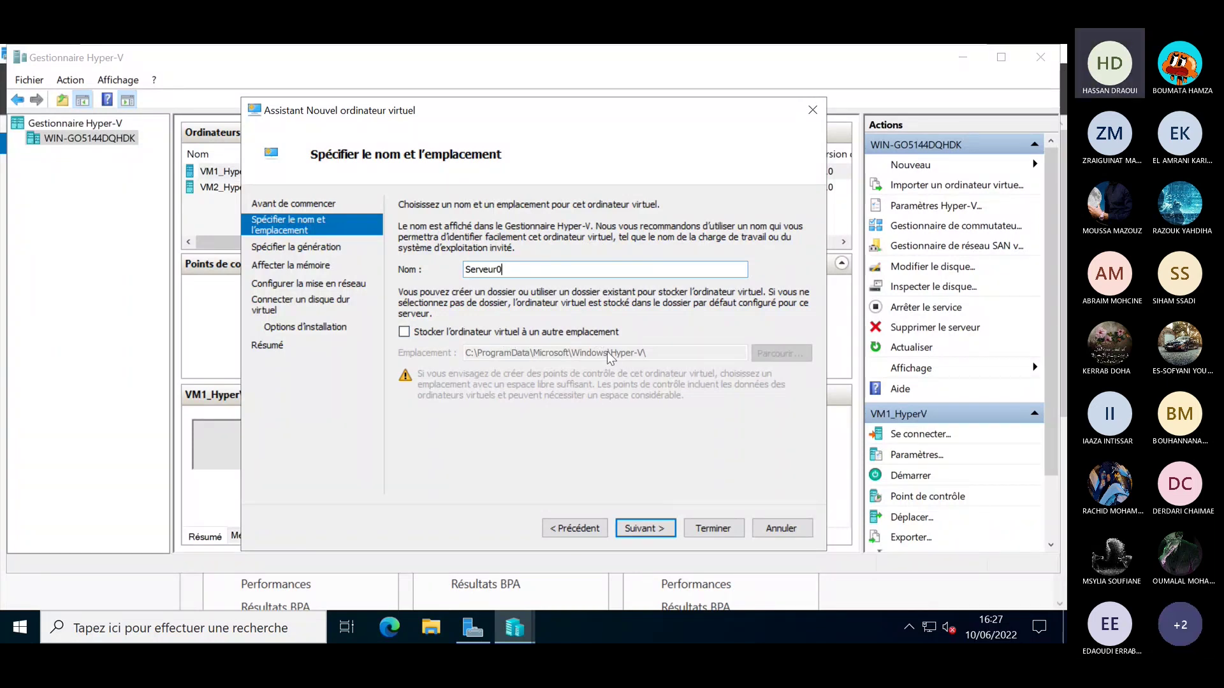
click(663, 524)
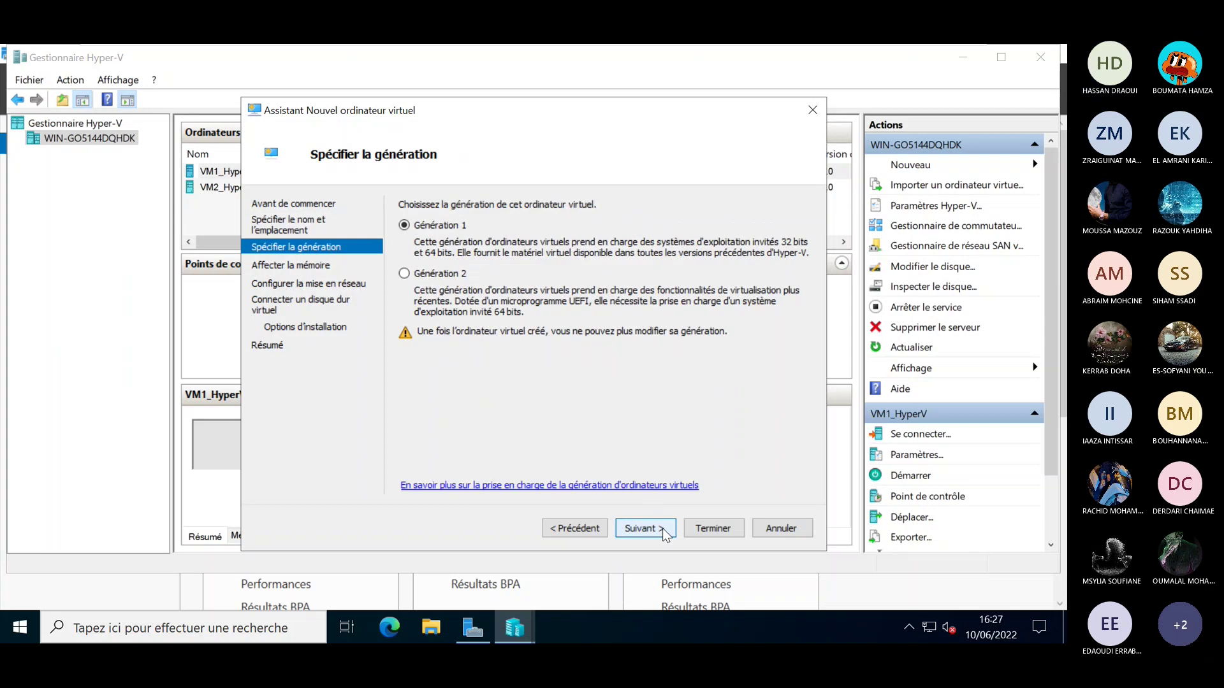
Step: Choose Generation 2 and enable dynamic memory with 1024 MB startup memory
click(406, 274)
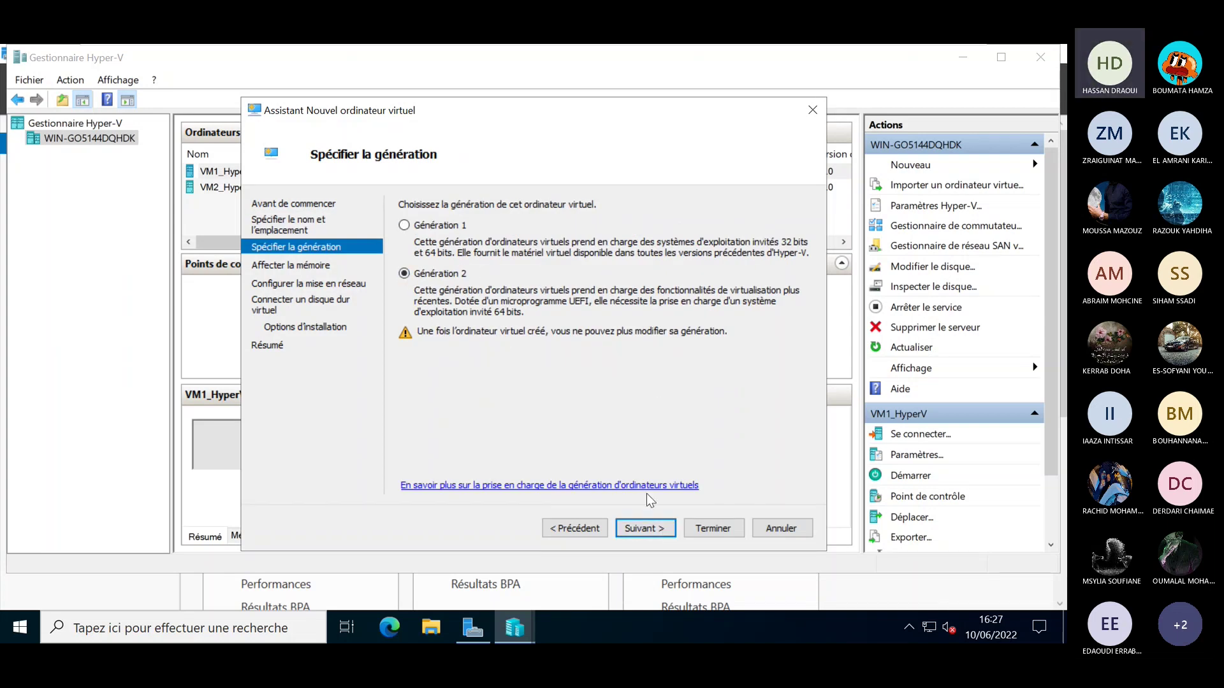
click(663, 532)
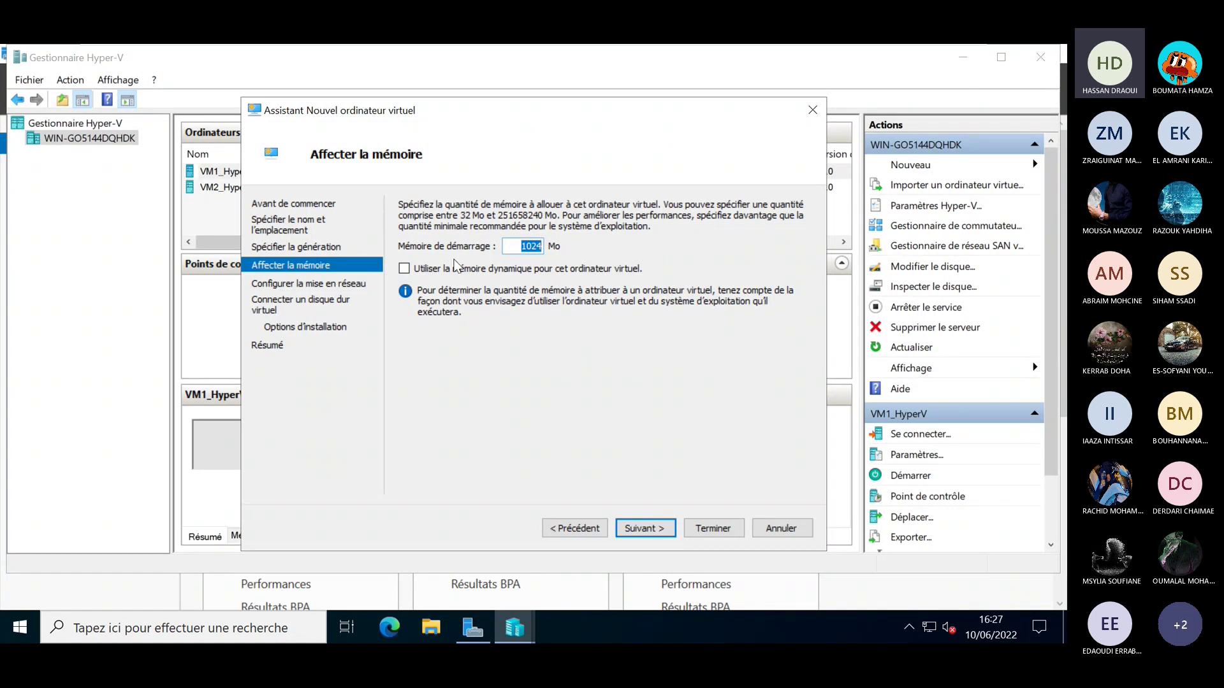
click(405, 270)
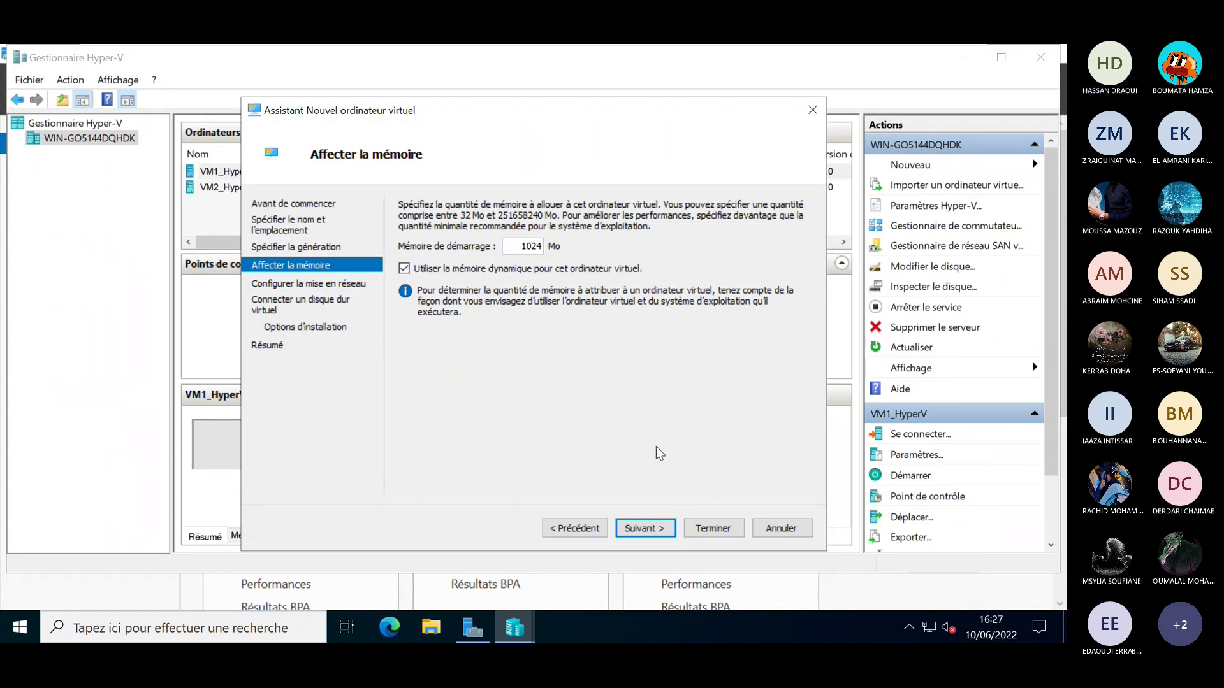
click(661, 529)
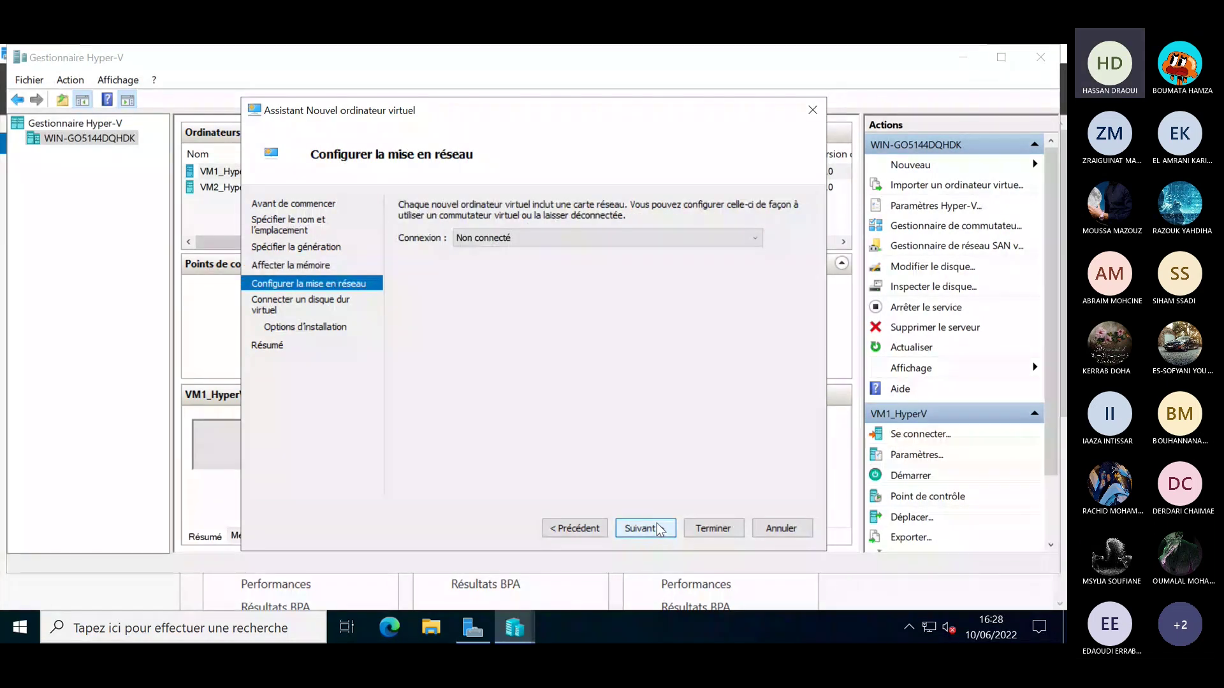
Step: Leave Serveur0's network connection set to Non connecté
click(515, 242)
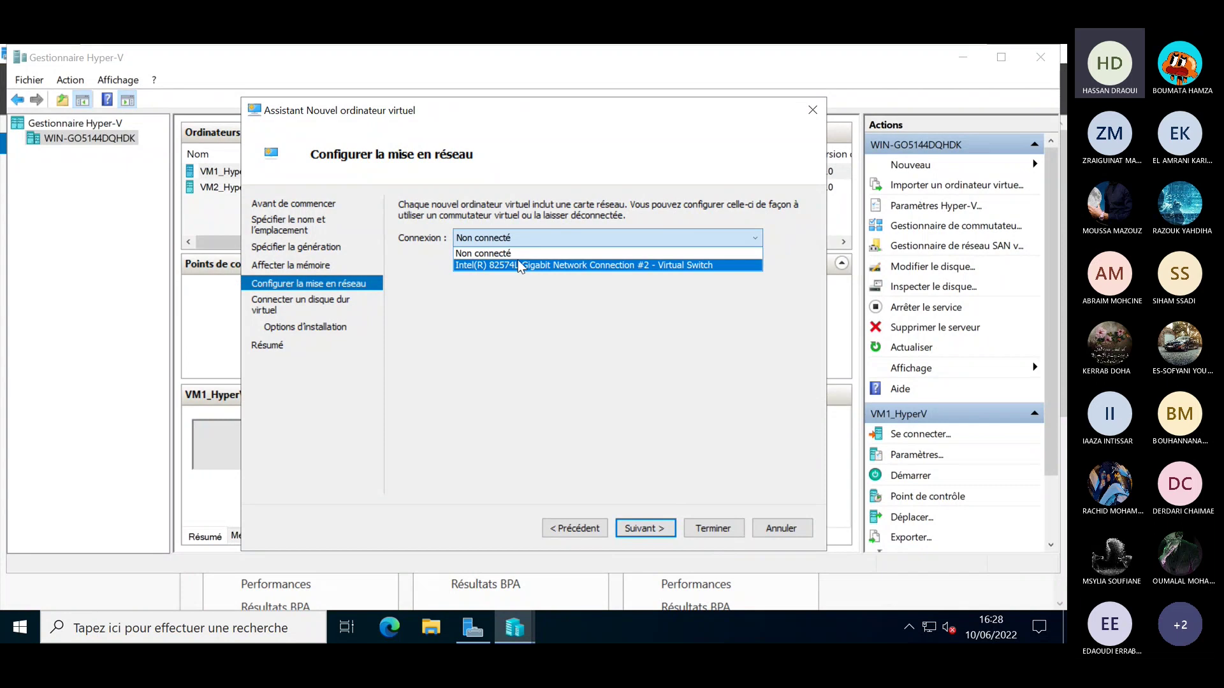
click(490, 238)
click(491, 239)
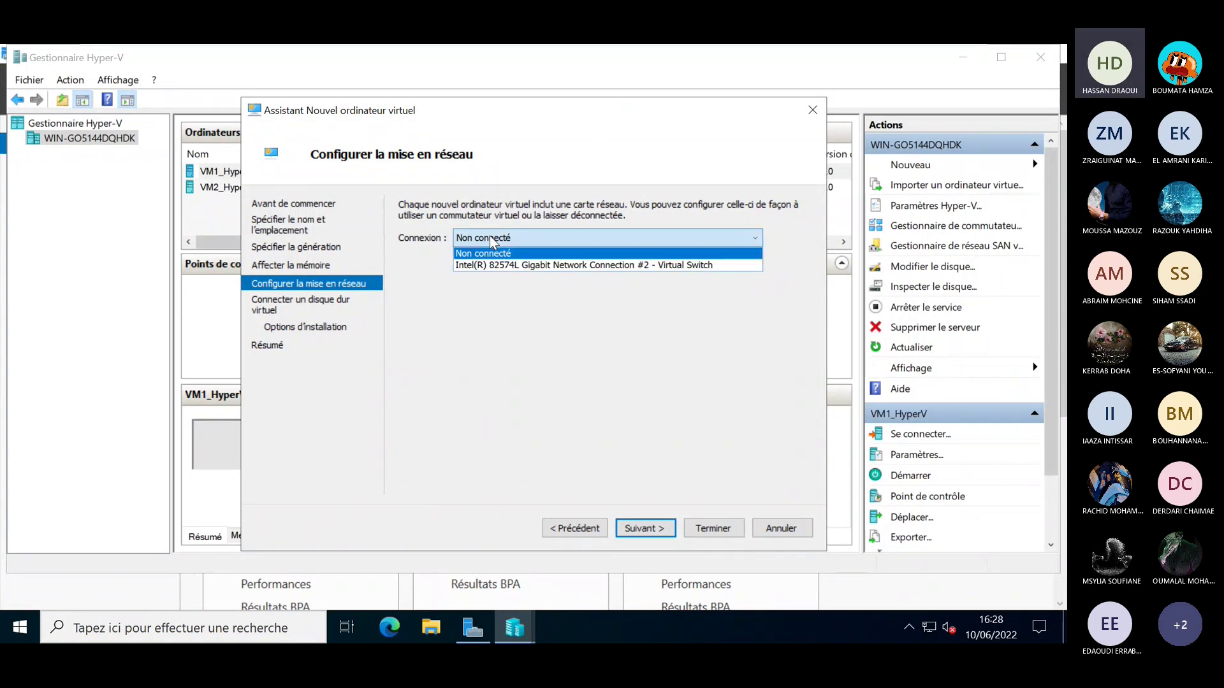
click(490, 237)
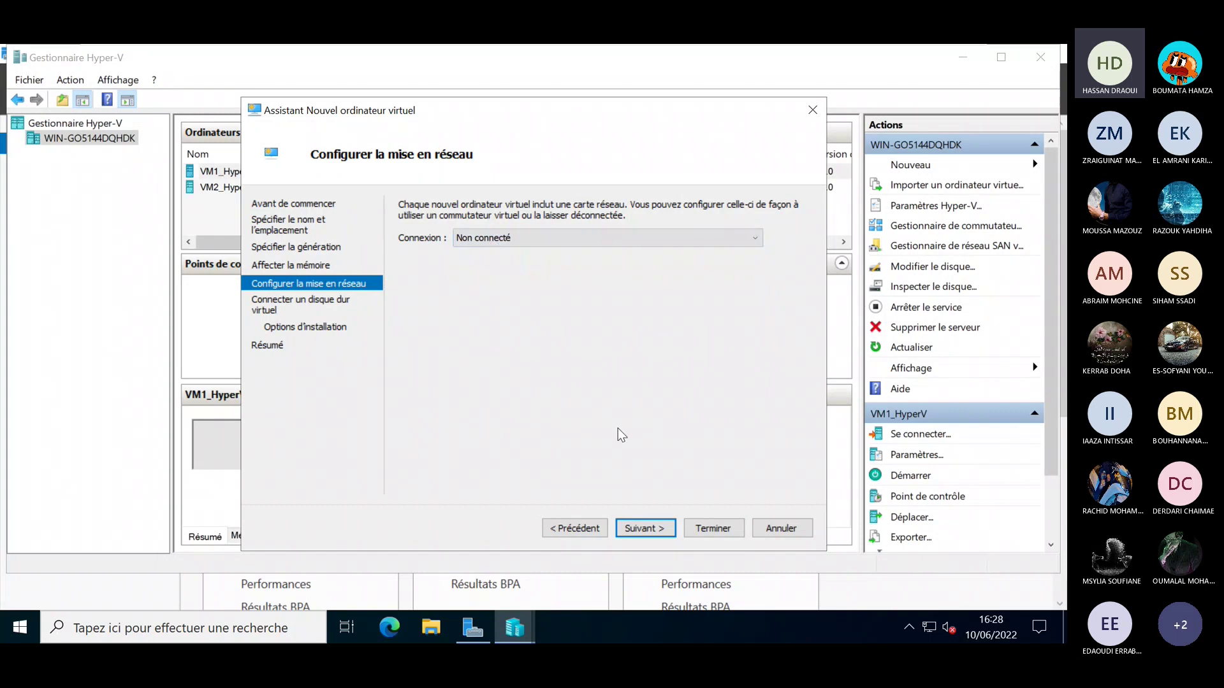
click(663, 529)
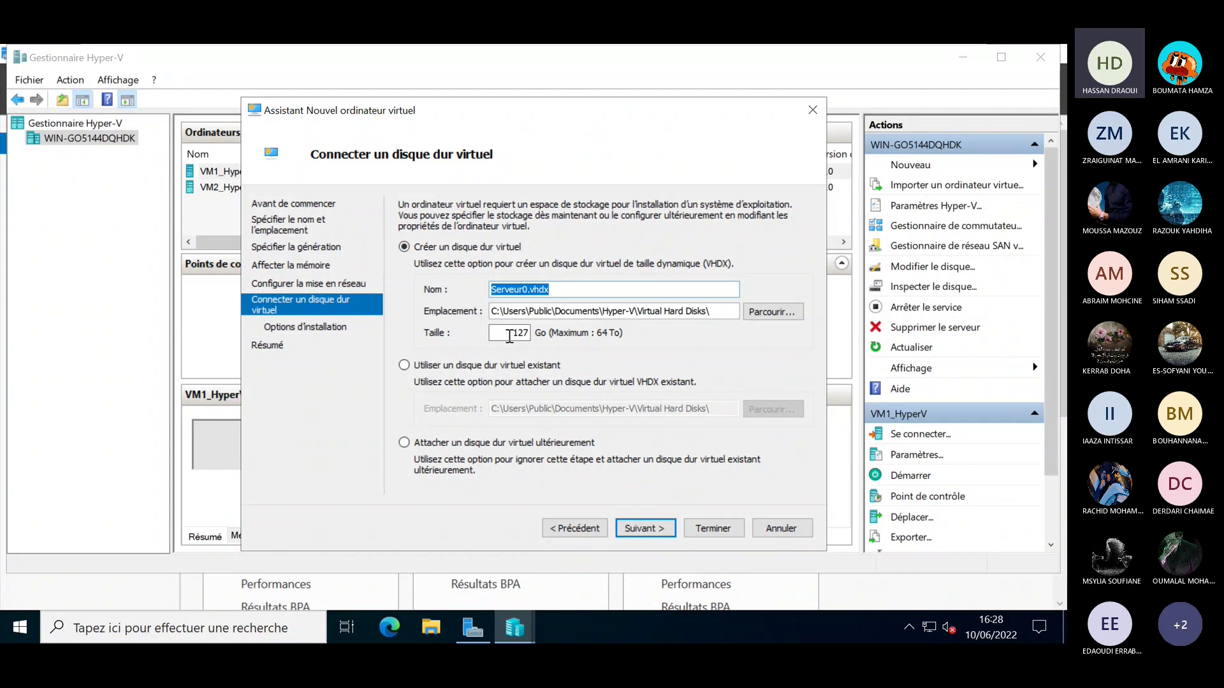
Step: Set the virtual disk size to 5 GB, choose to install the OS later, and finish creating Serveur0
drag(509, 336, 529, 337)
text(5)
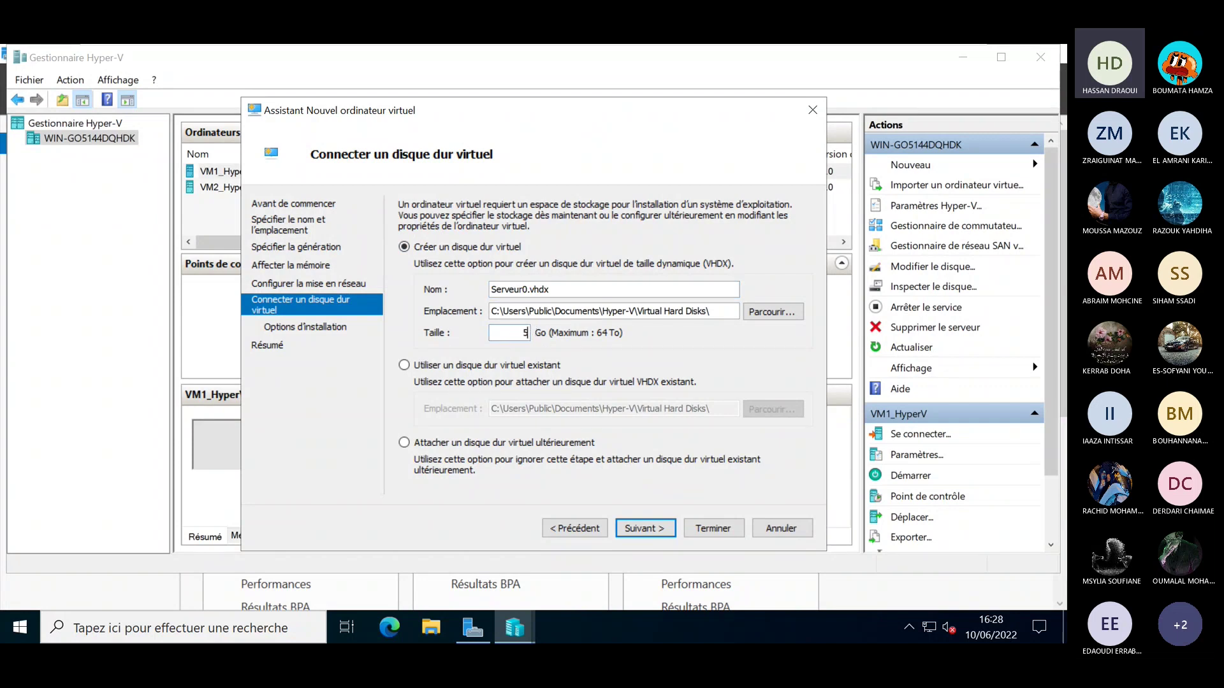
click(660, 528)
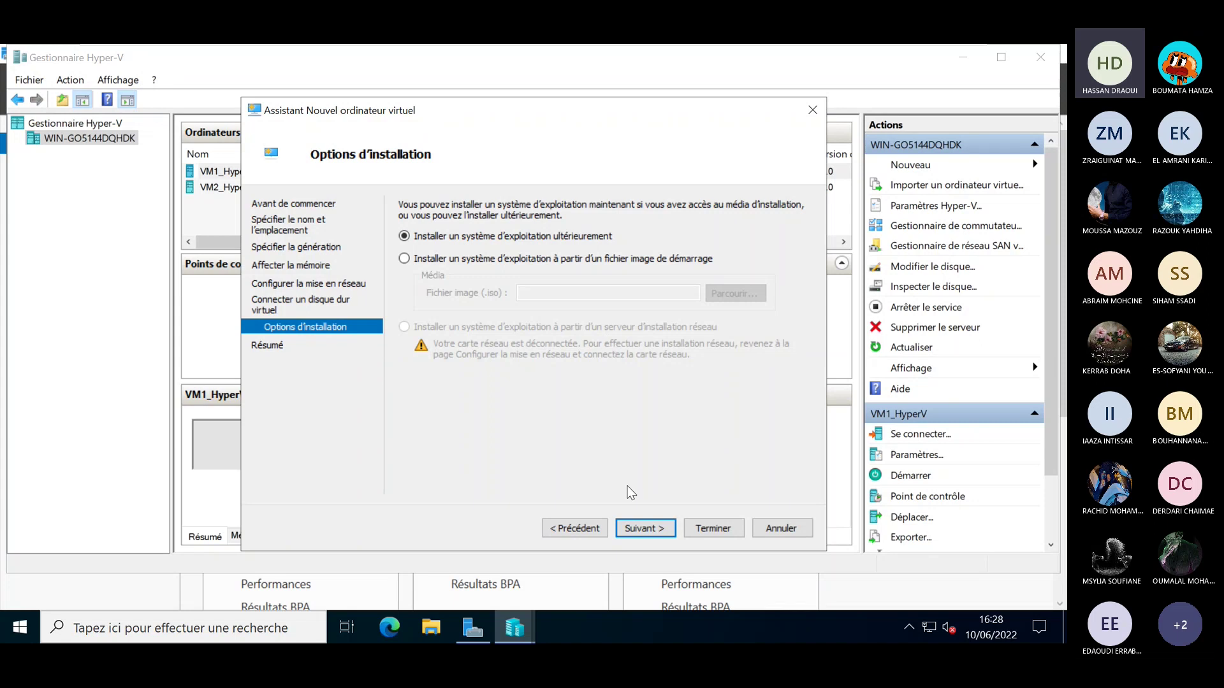
click(639, 529)
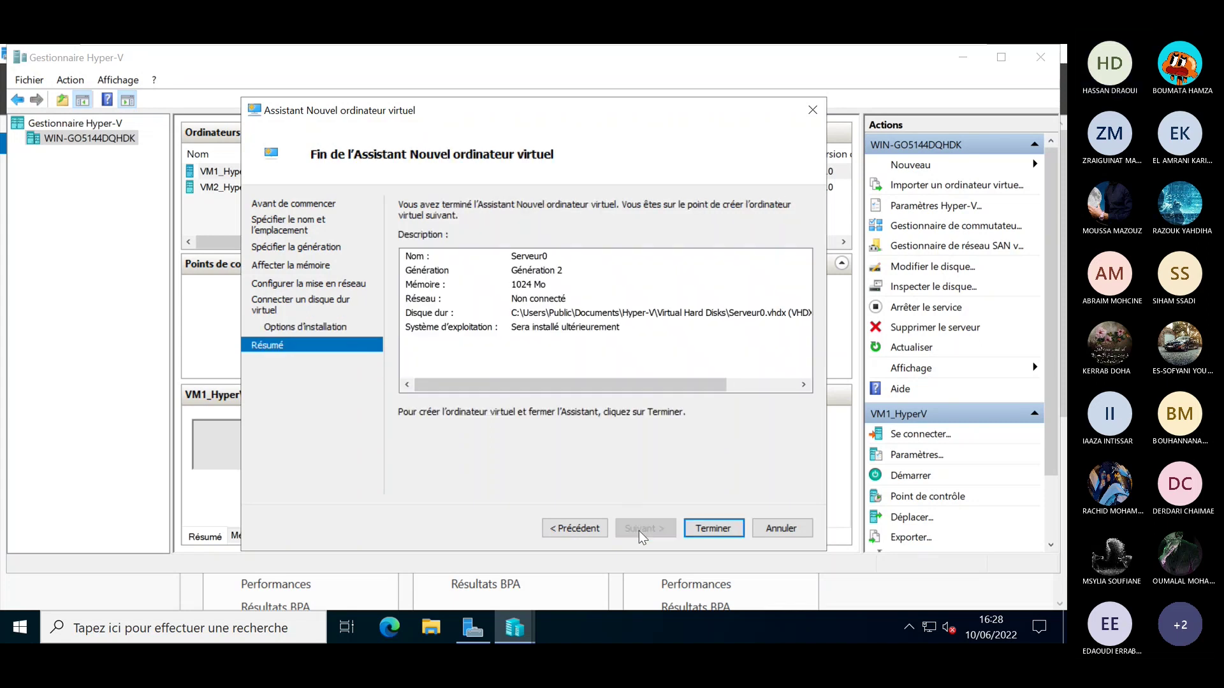
click(711, 528)
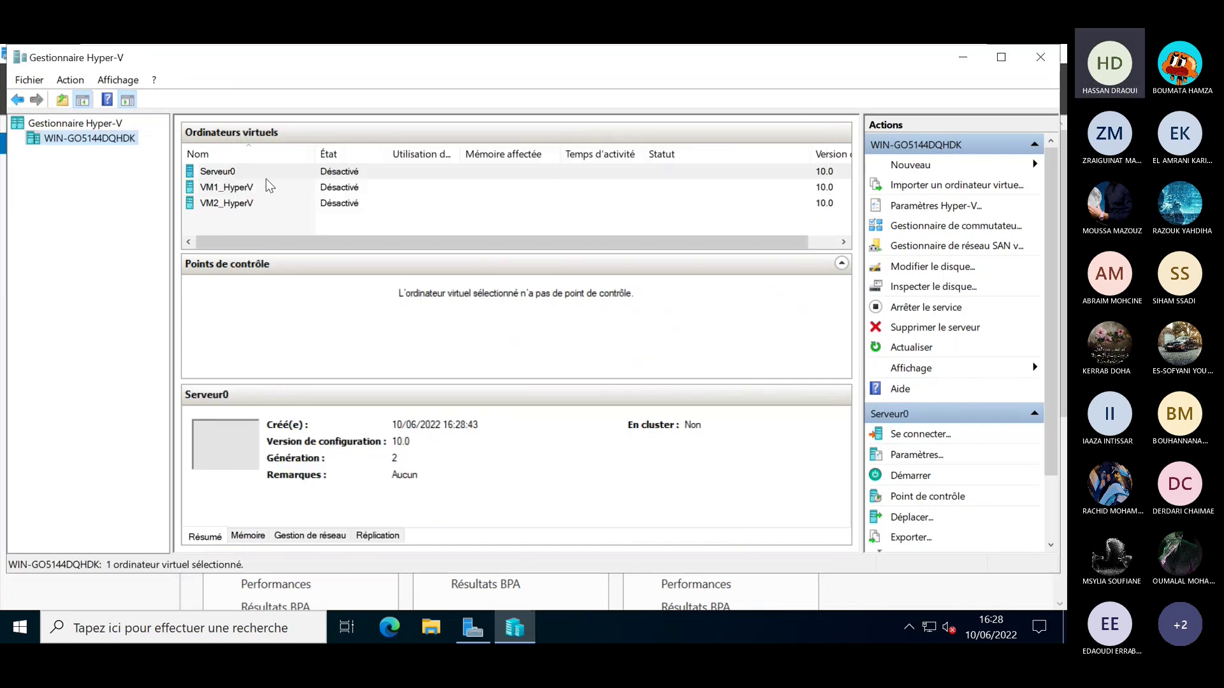
Step: Add a DVD drive to Serveur0's SCSI controller
click(248, 171)
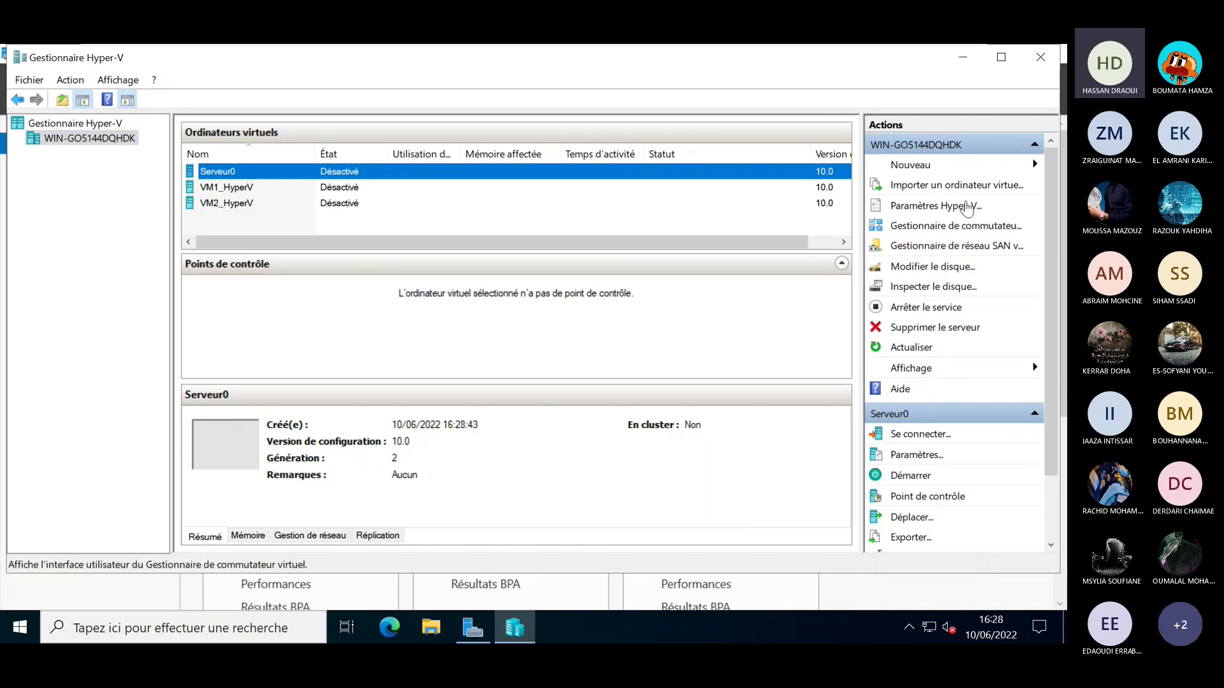
click(918, 456)
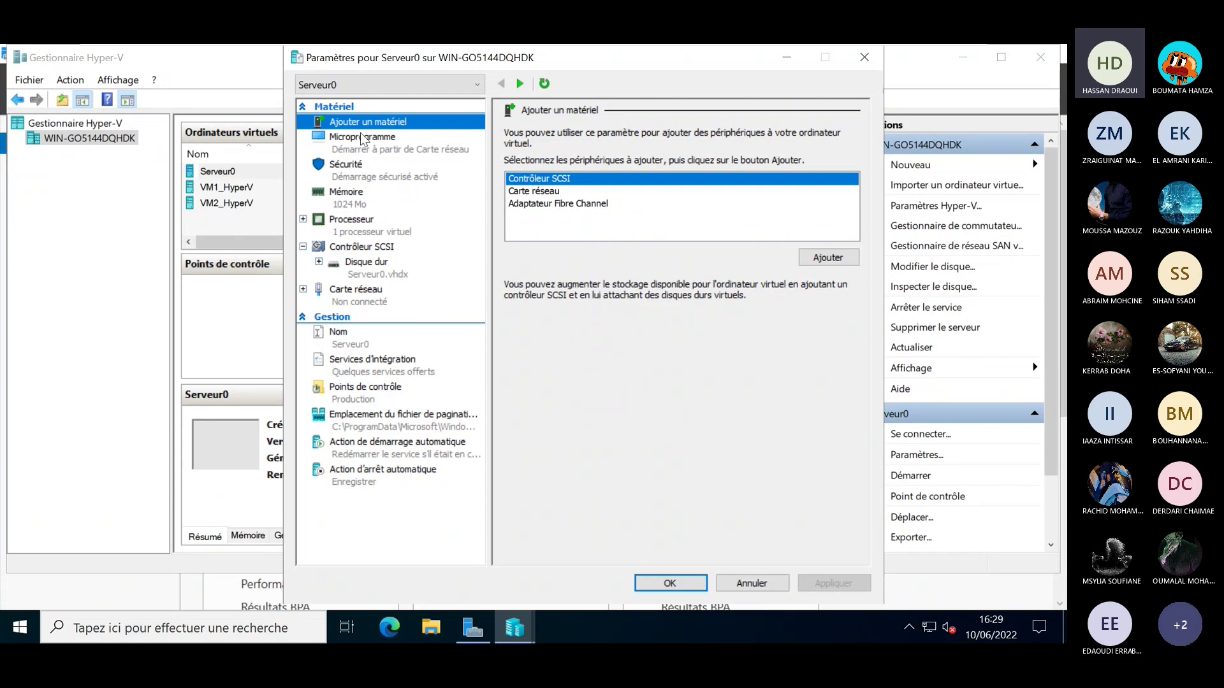
click(344, 264)
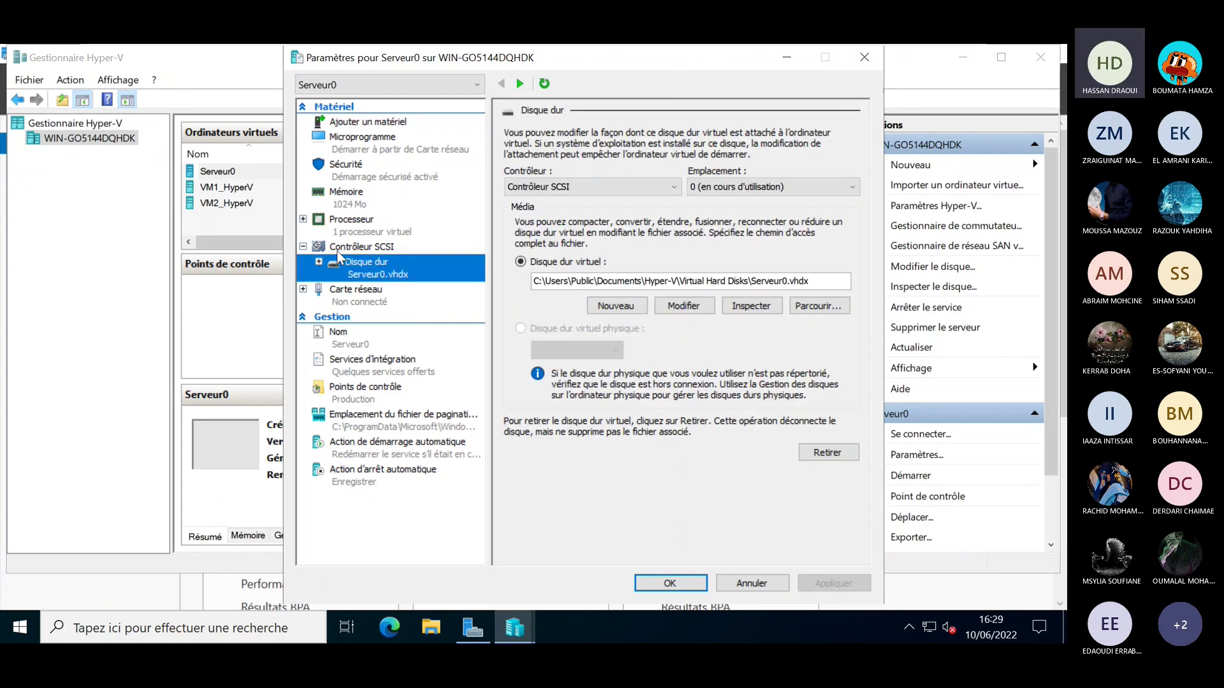
click(337, 252)
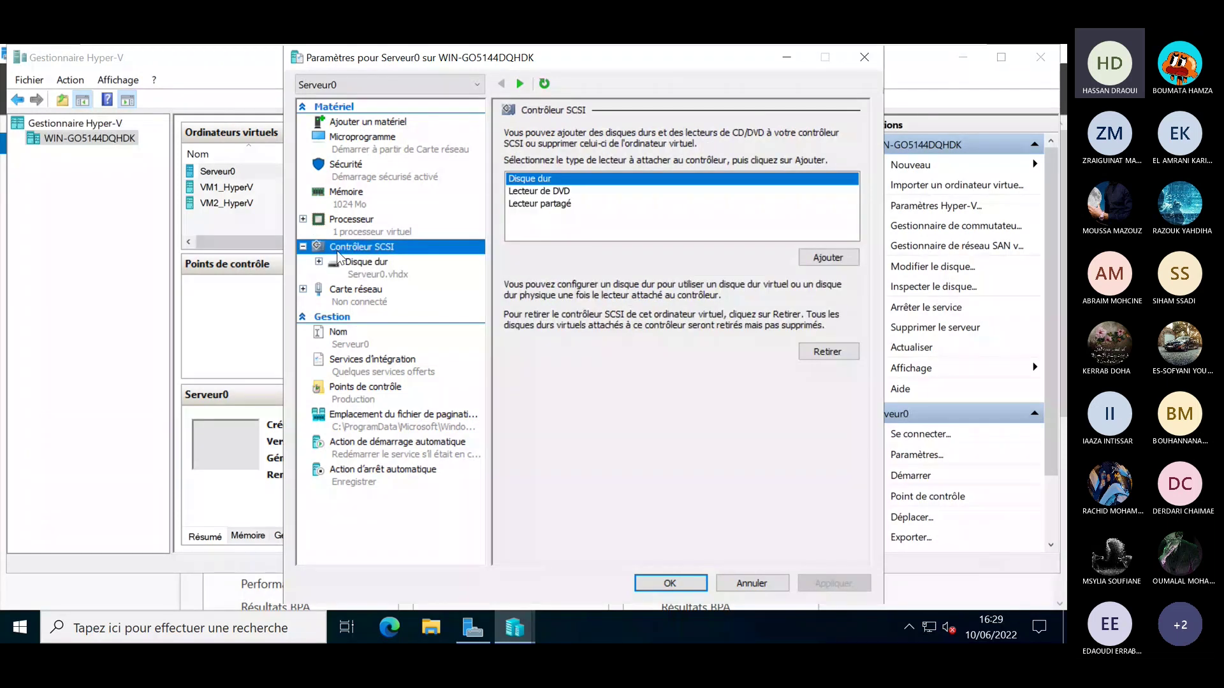
click(541, 192)
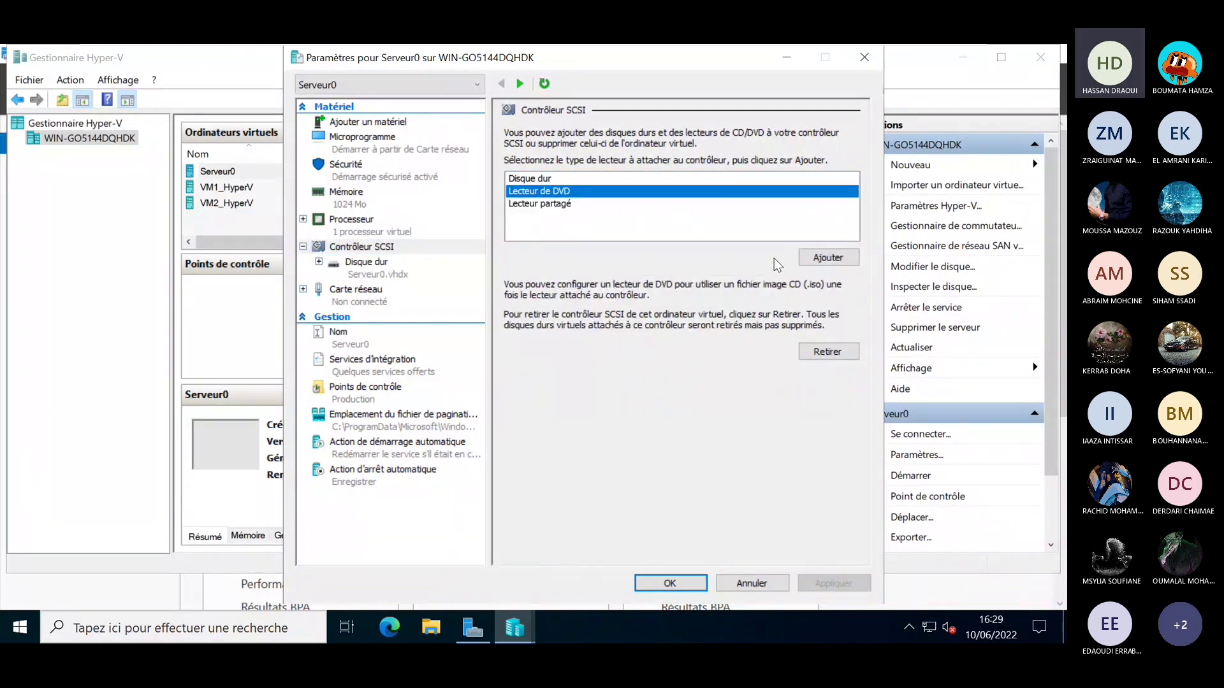
click(823, 262)
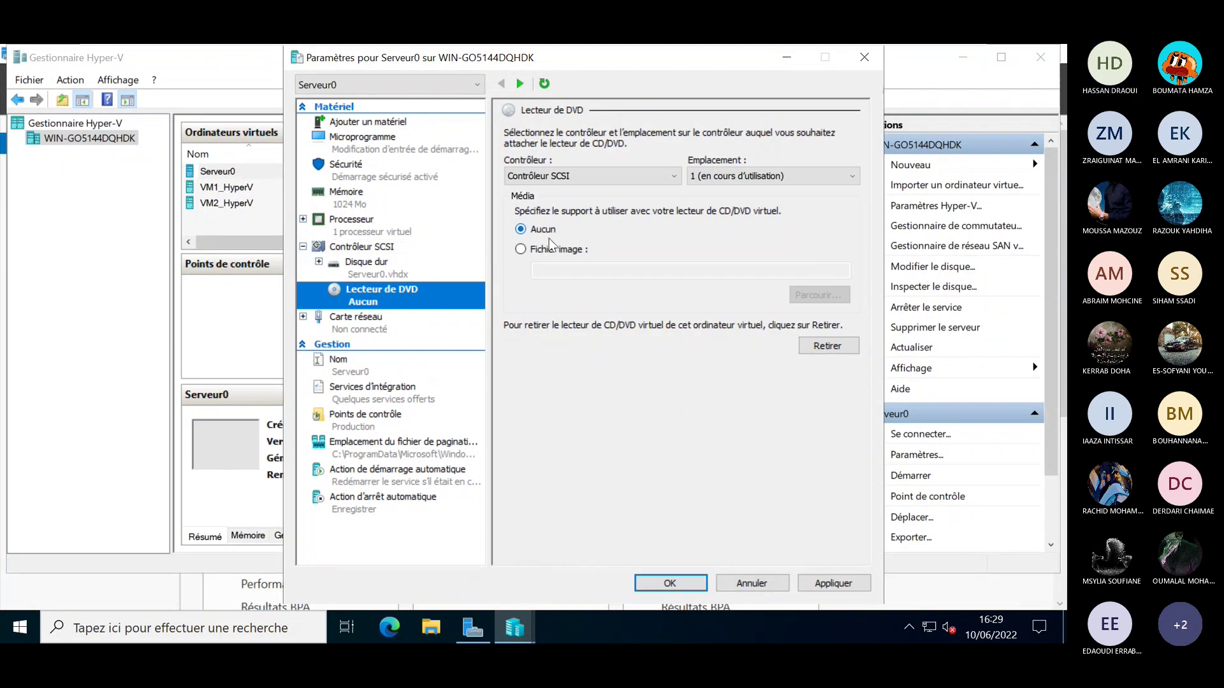
Step: Mount the Desktop's CentOS-7-x86_64-Minimal-2009 ISO in the DVD drive and save the settings
click(520, 250)
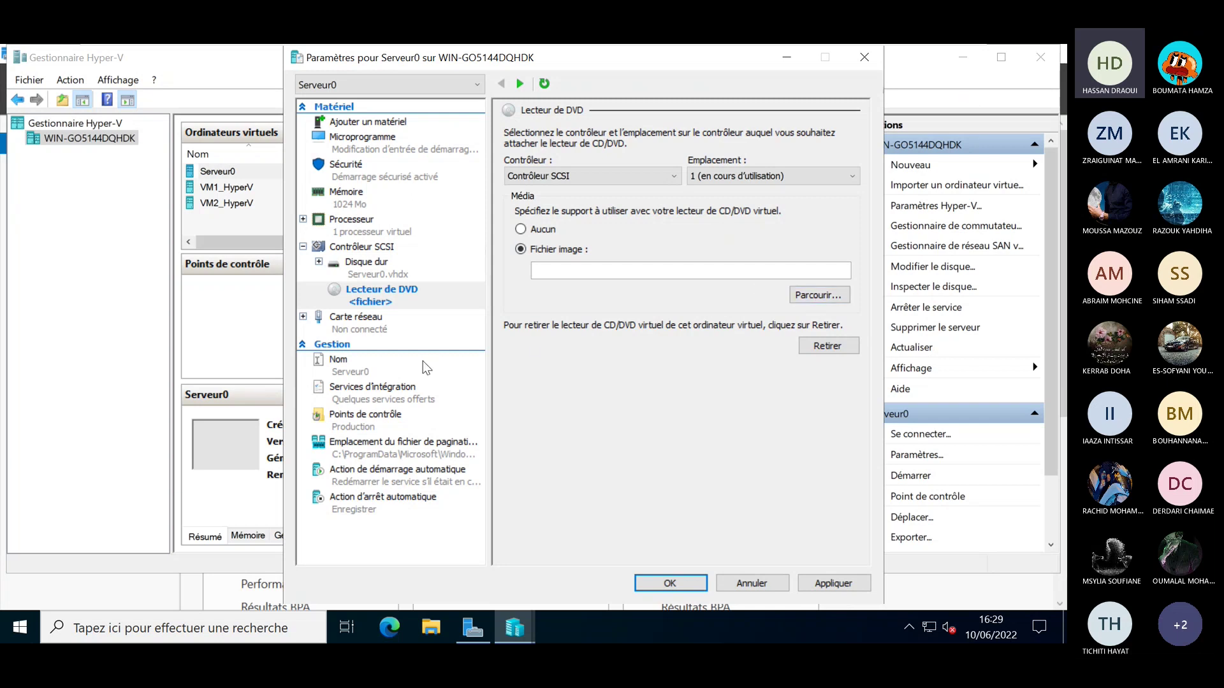
click(808, 297)
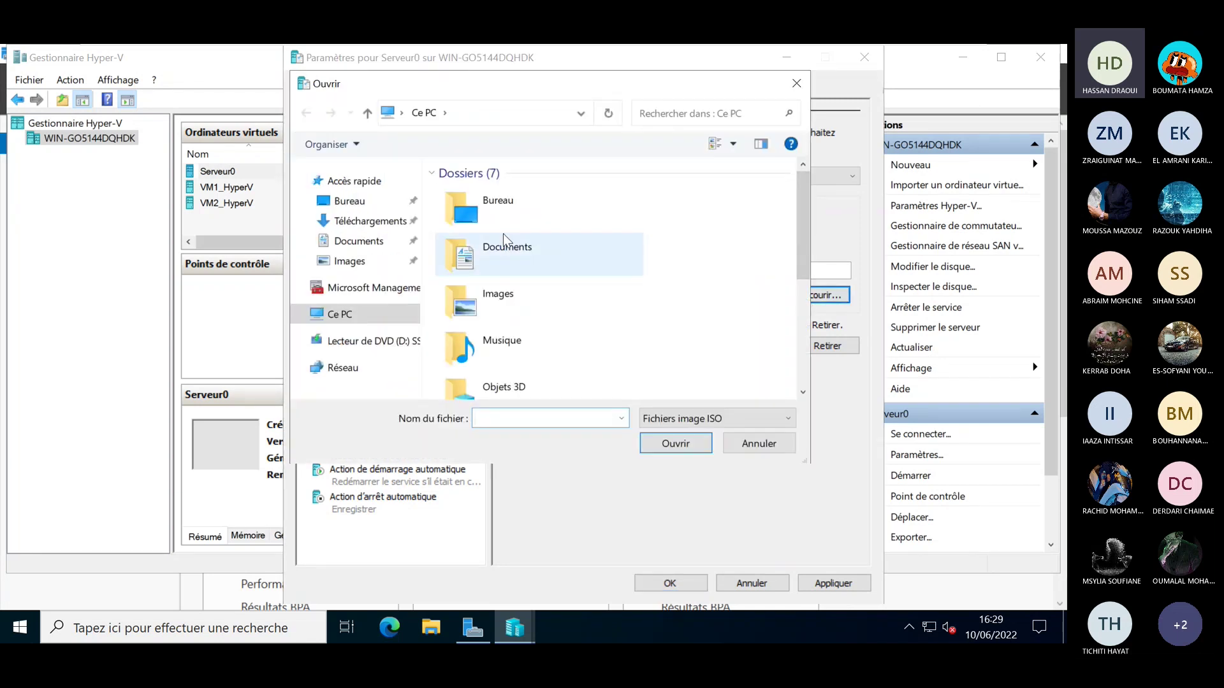
double_click(488, 203)
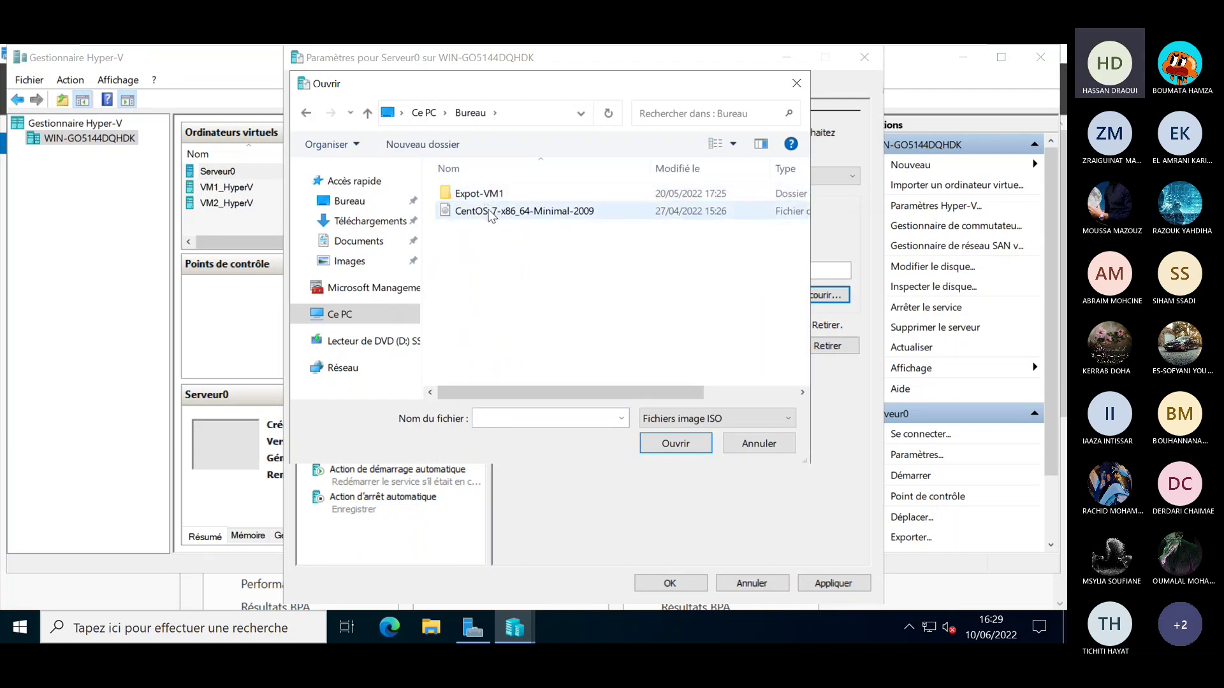
click(490, 212)
double_click(490, 213)
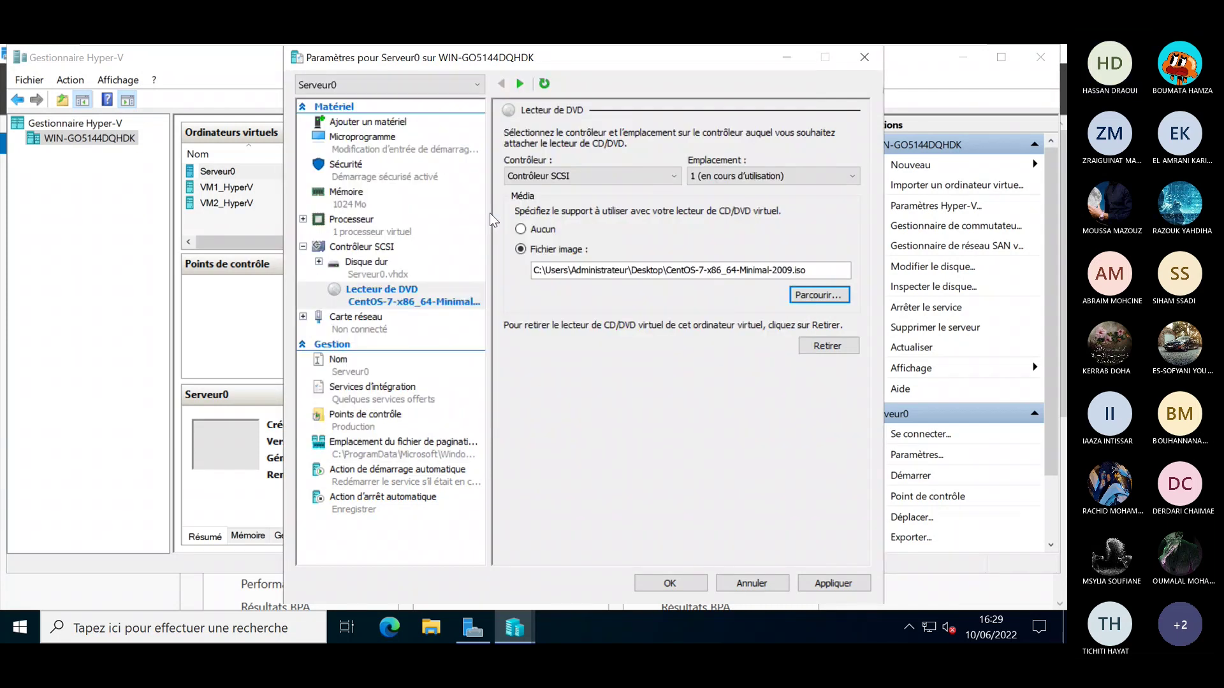
click(682, 584)
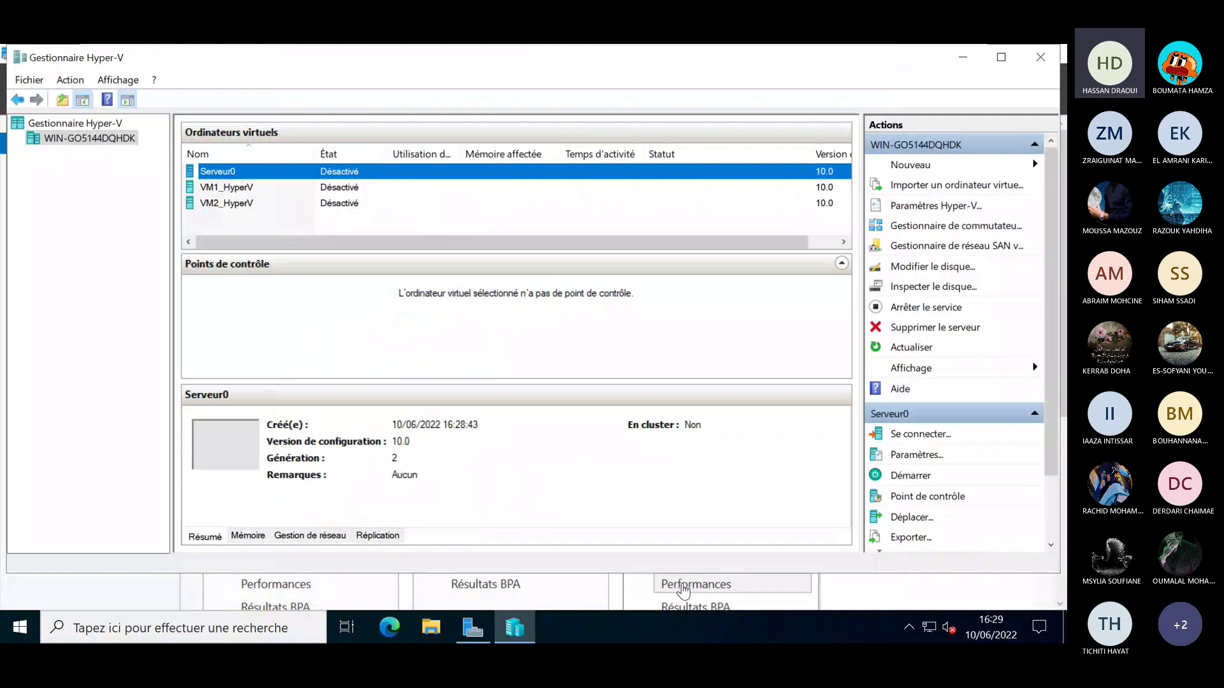
Step: Move Serveur0's DVD drive to first place in the firmware boot order
click(916, 458)
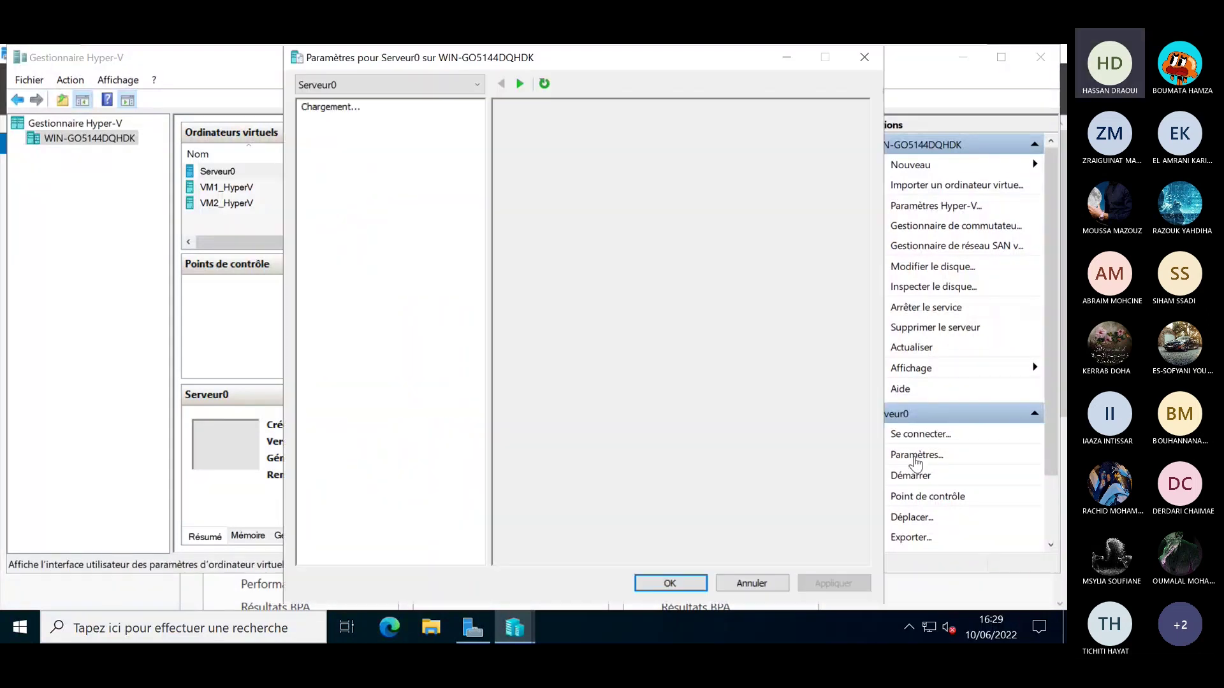
click(408, 148)
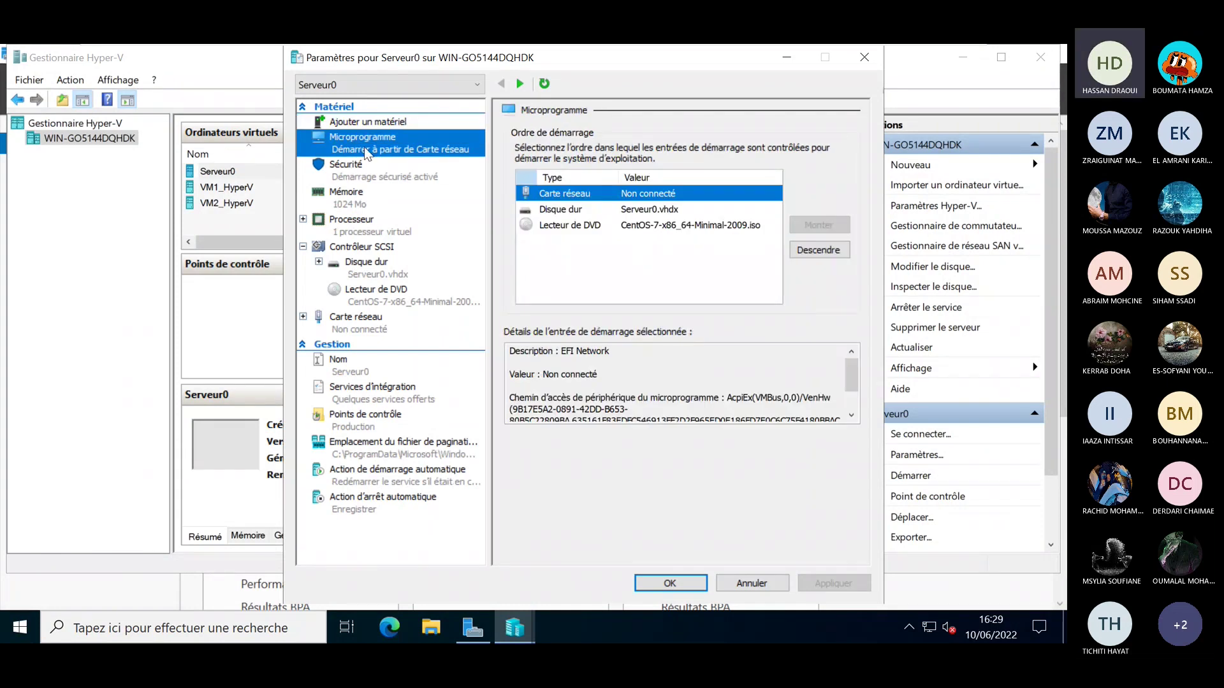
click(623, 227)
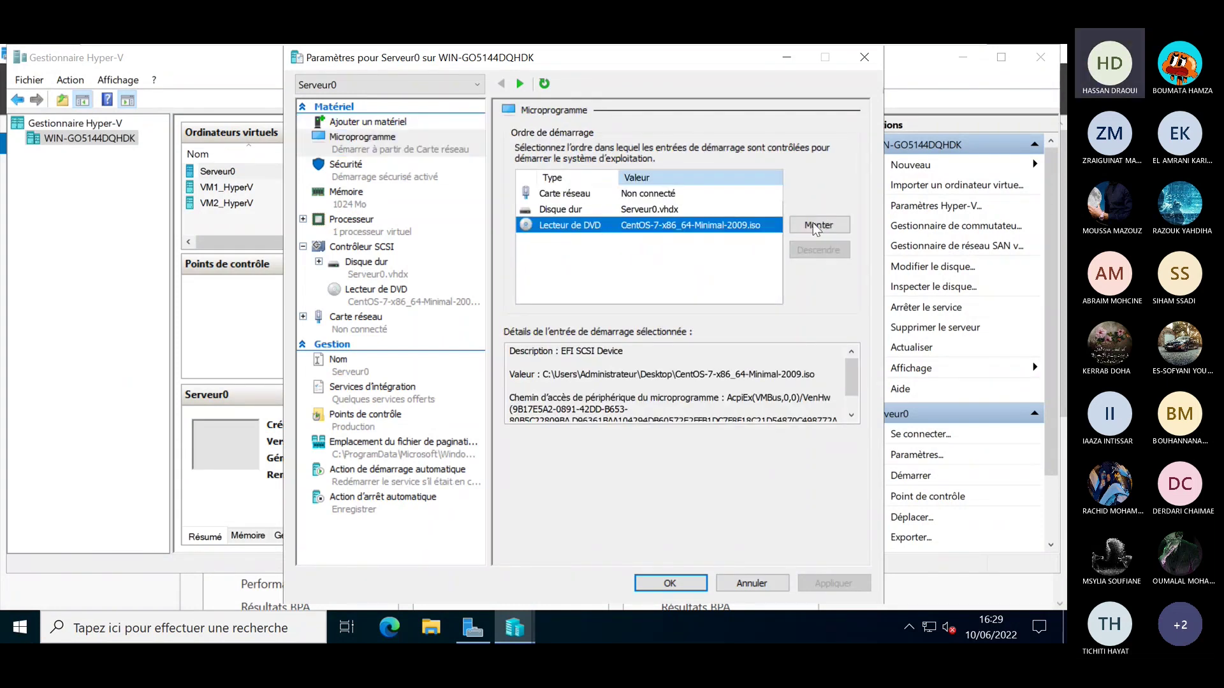
click(813, 223)
click(813, 223)
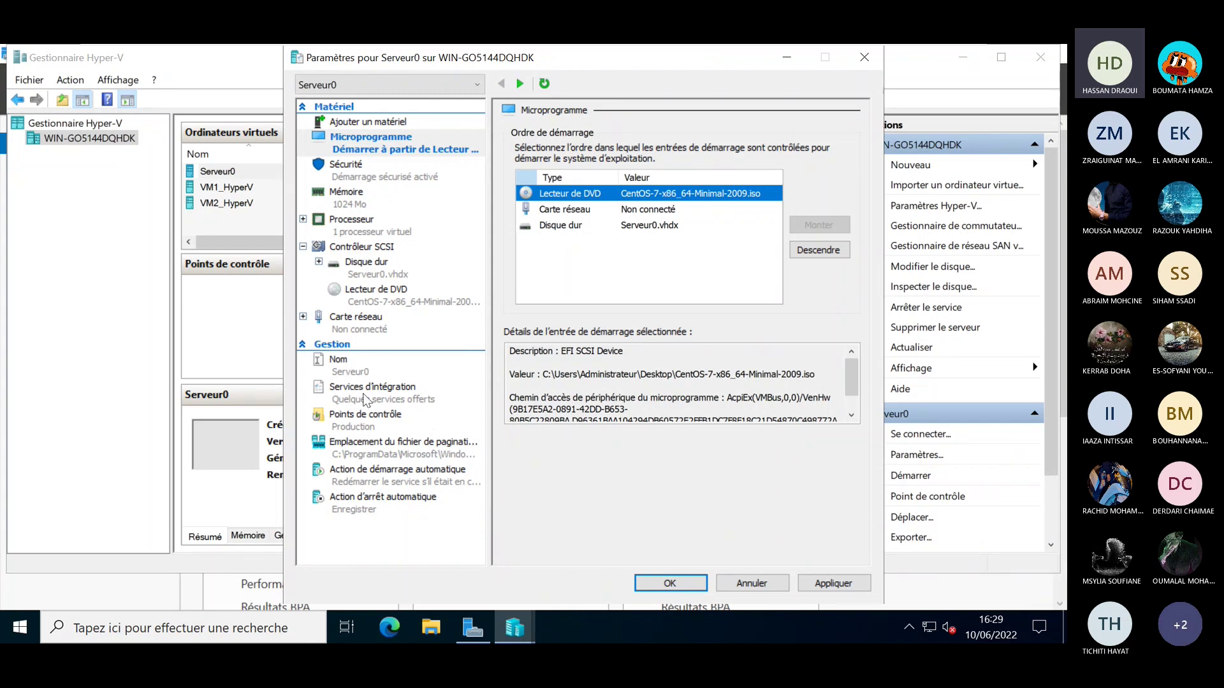
Step: Disable secure boot for Serveur0 and apply the settings
click(351, 371)
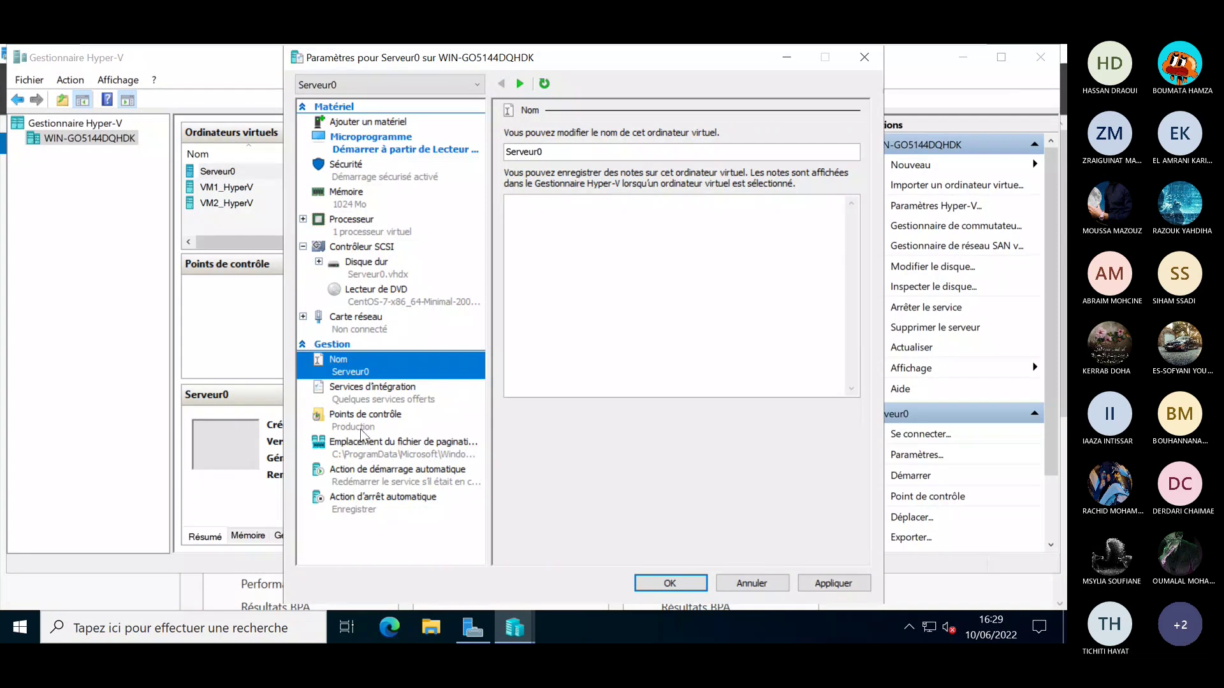
click(362, 451)
click(357, 425)
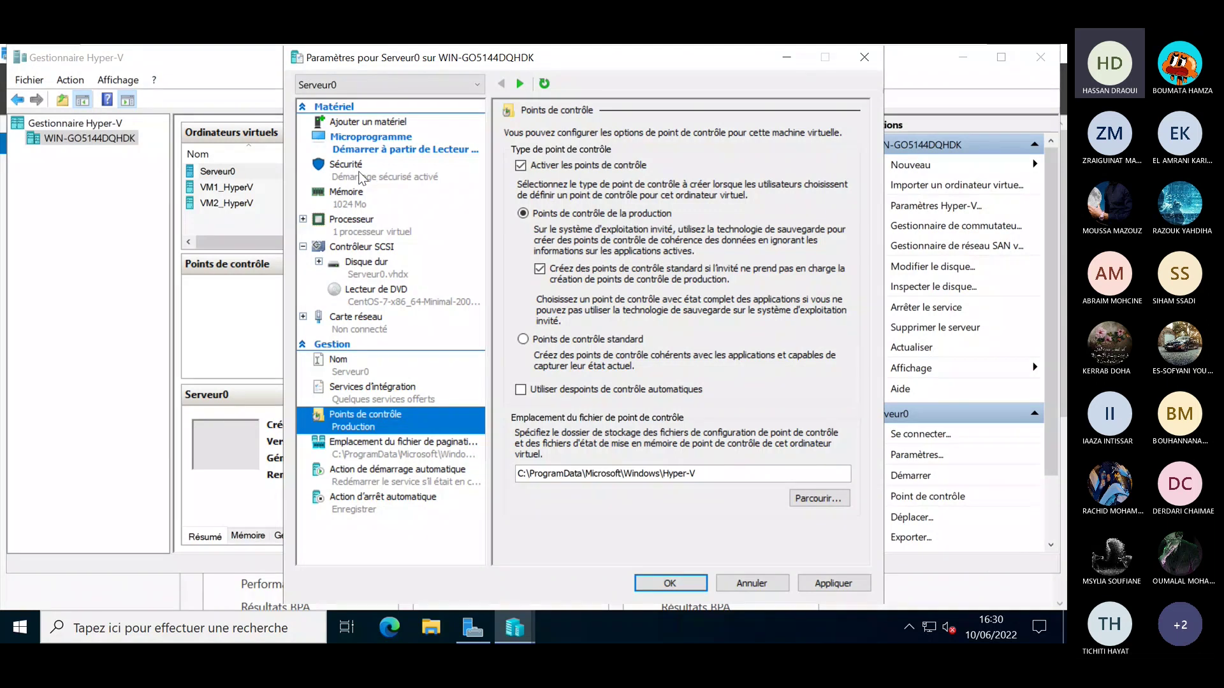
click(362, 178)
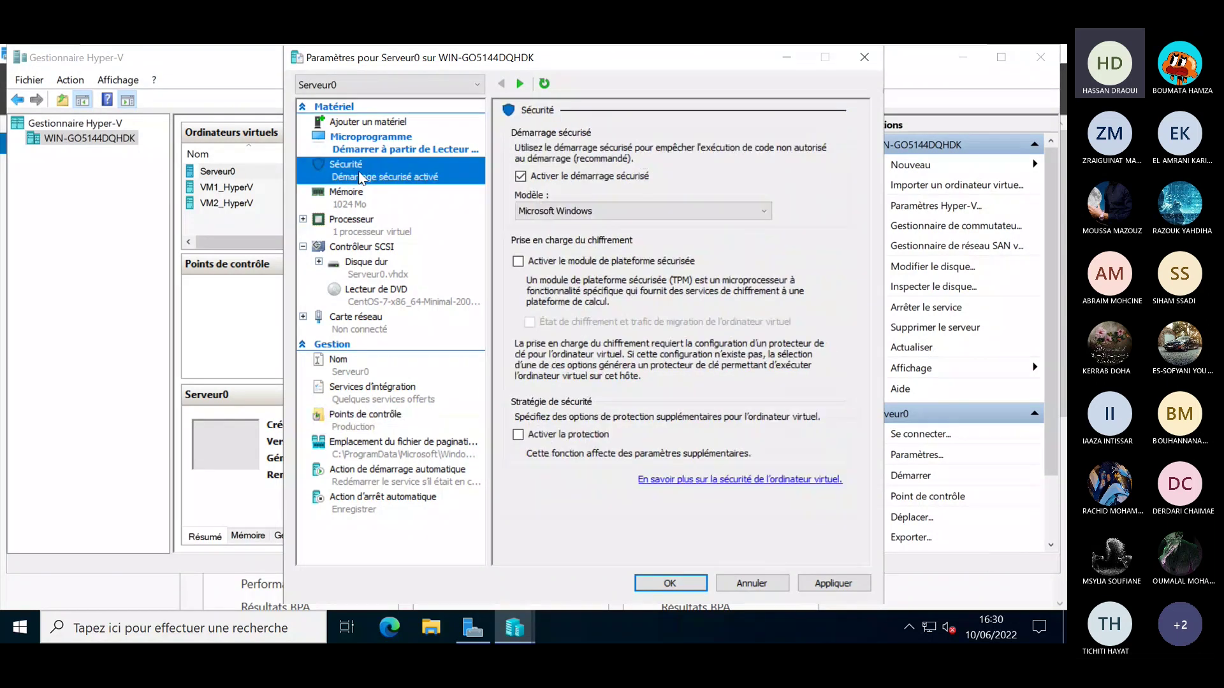
click(521, 177)
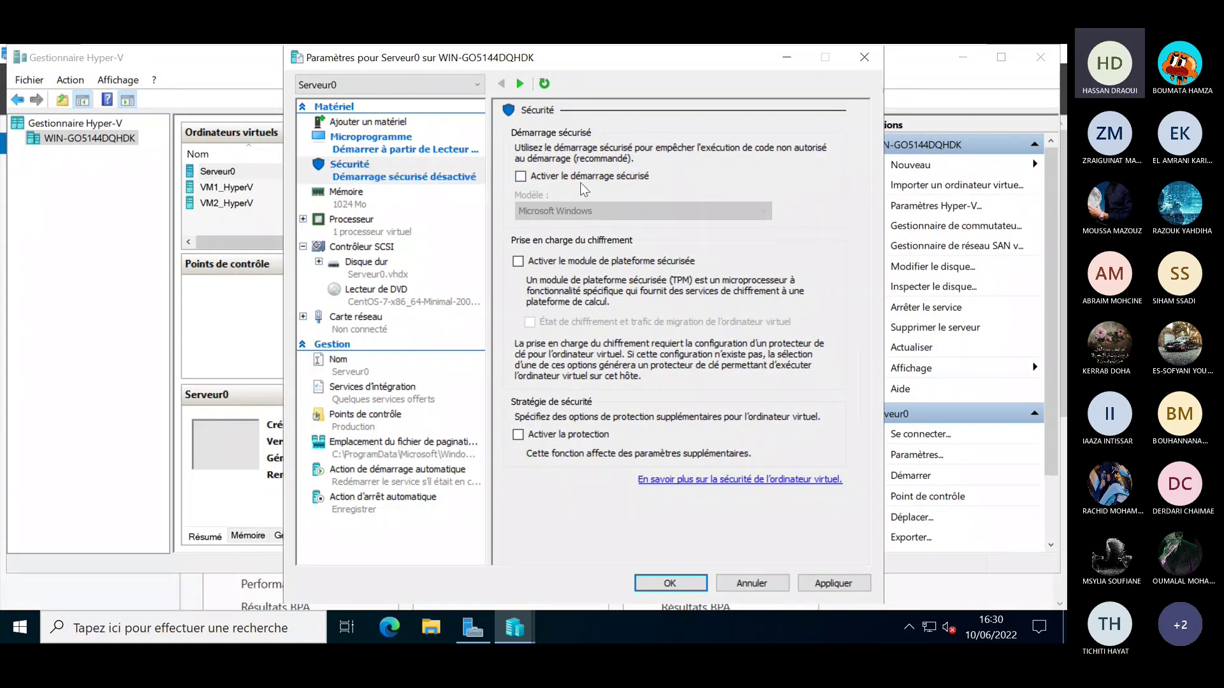
click(671, 583)
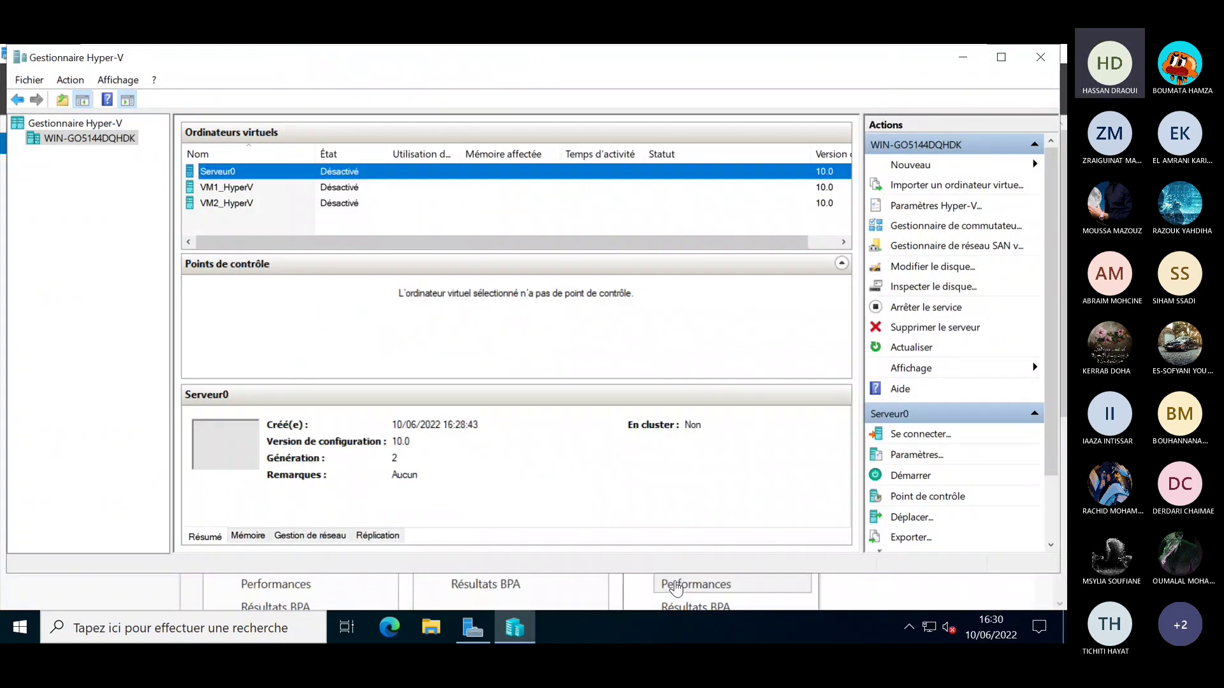
right_click(228, 170)
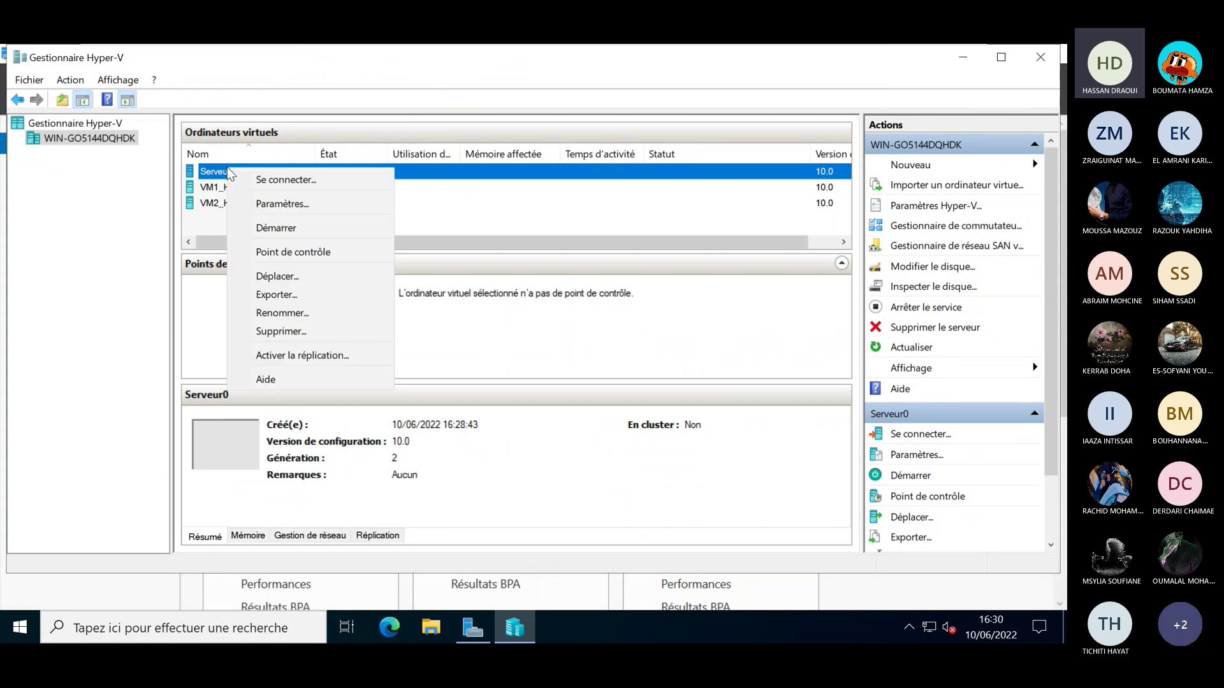
click(300, 182)
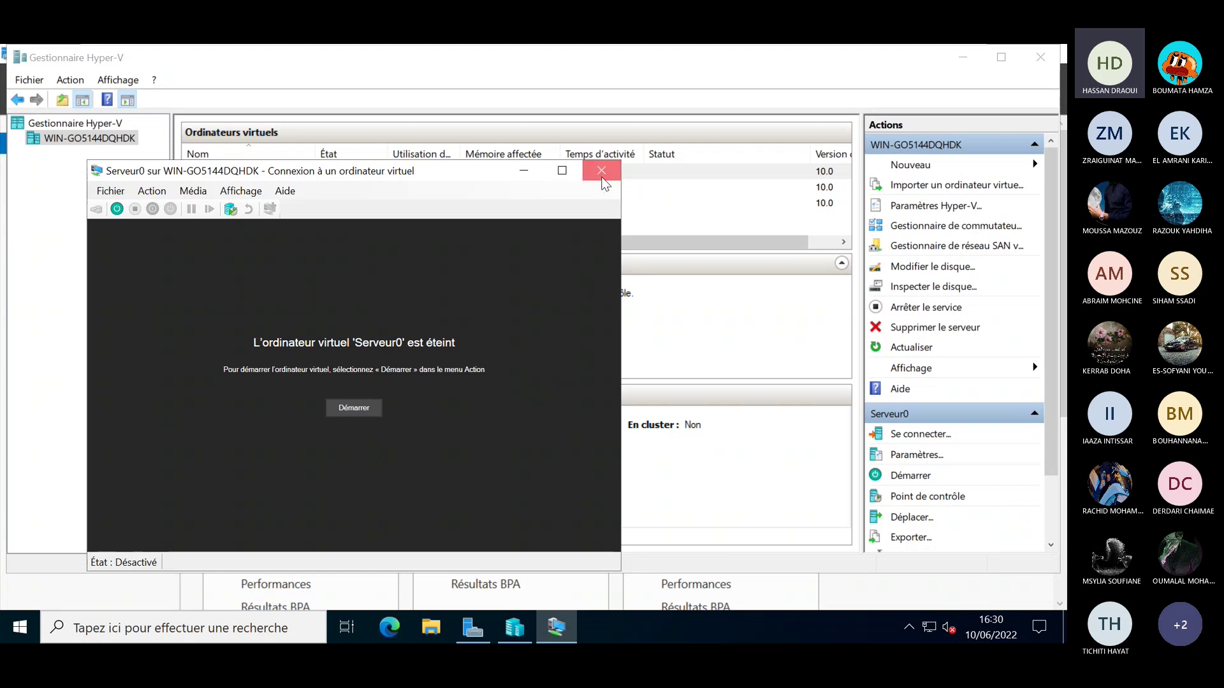
click(602, 177)
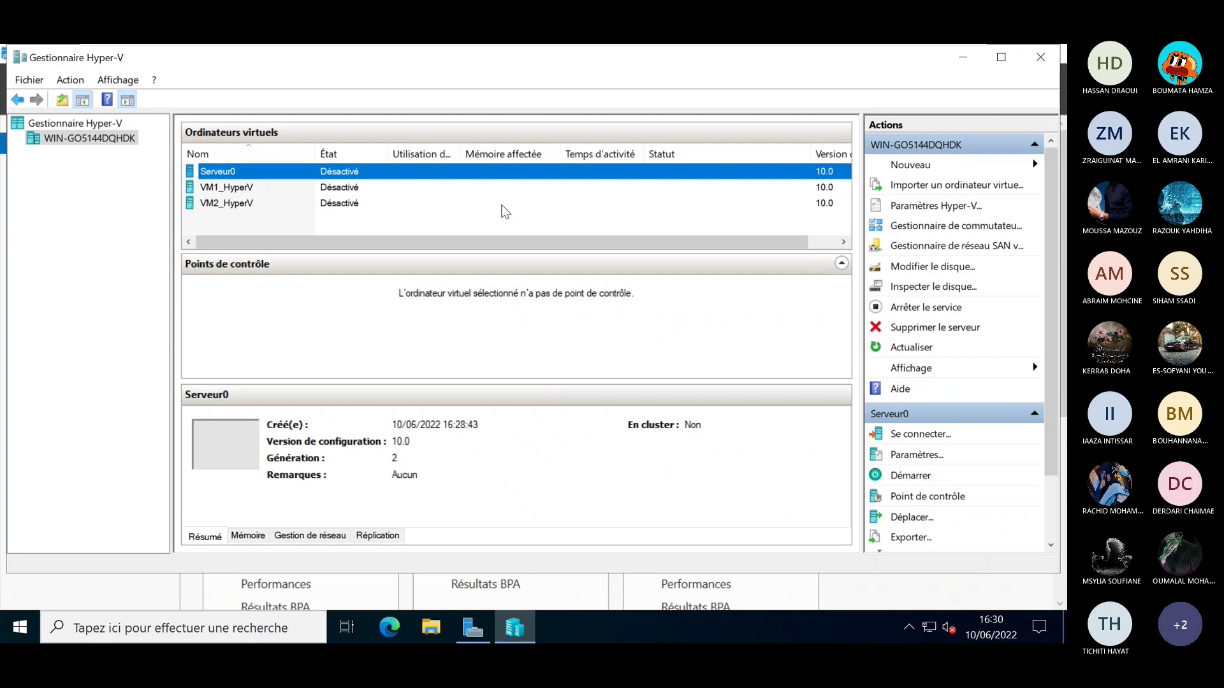
mouse_move(834, 44)
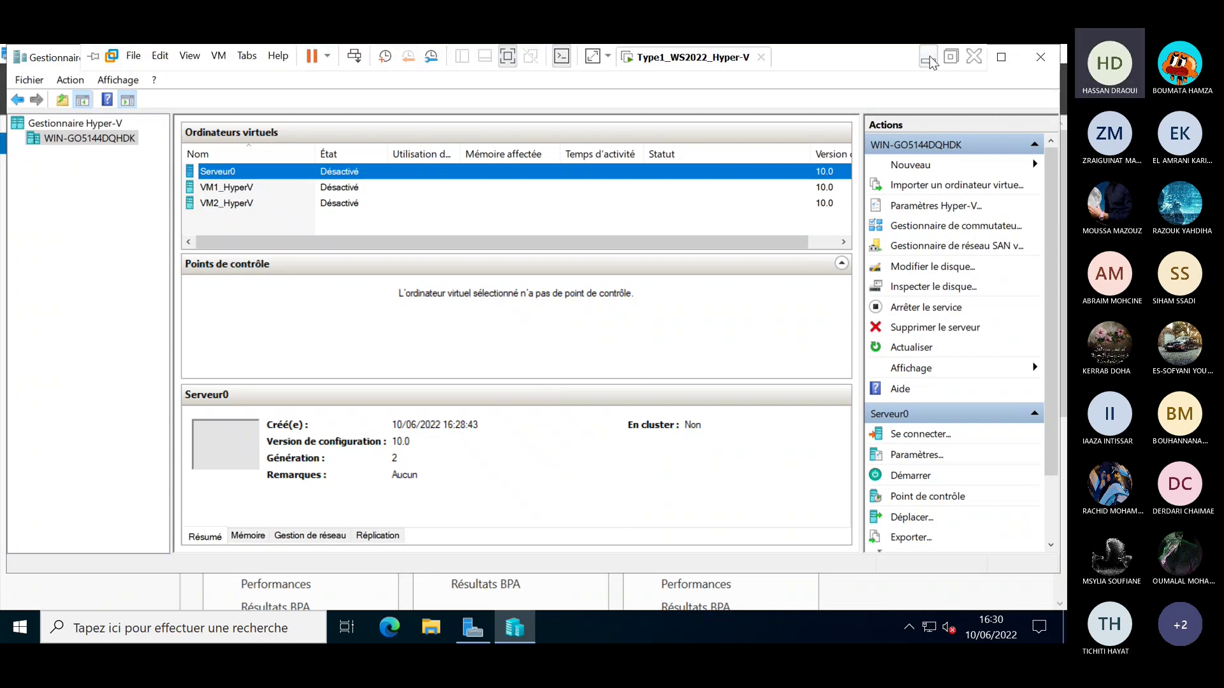
click(928, 59)
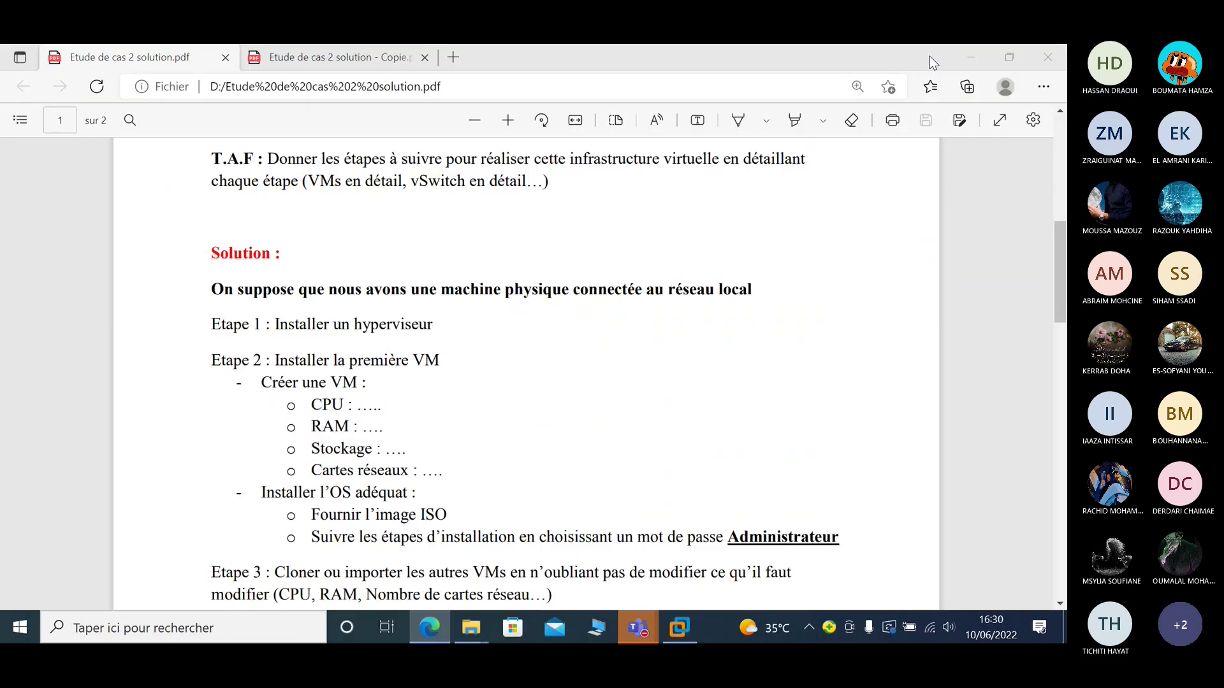
mouse_move(646, 603)
mouse_move(683, 559)
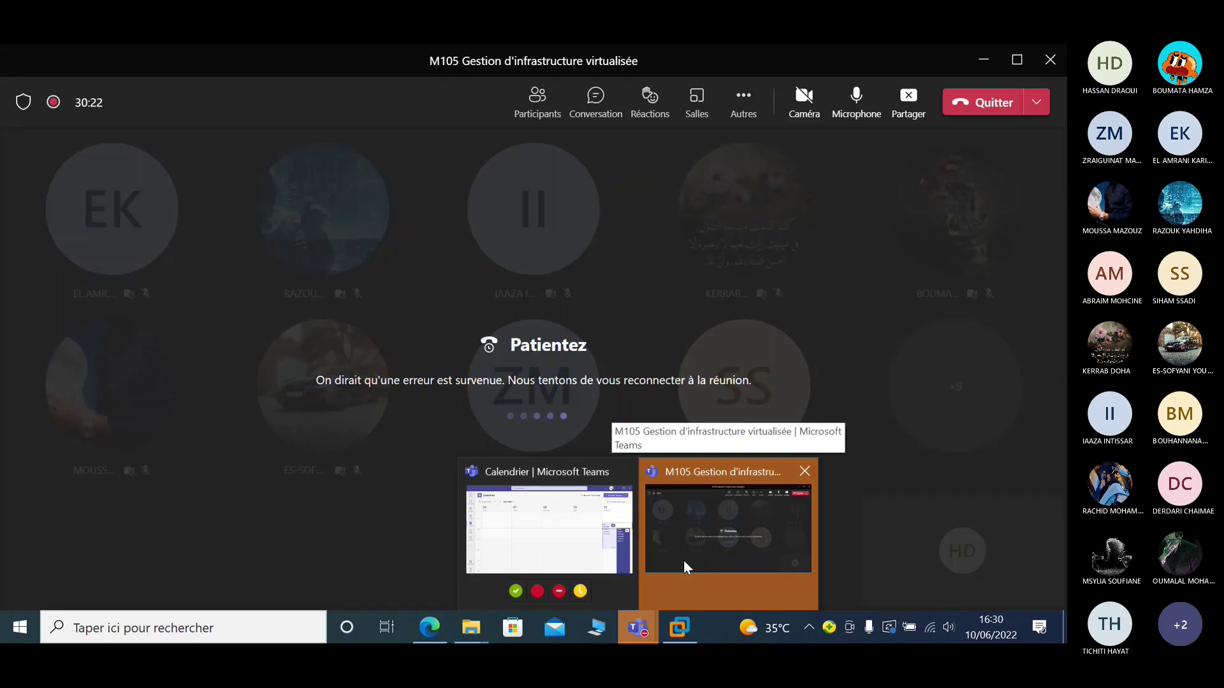
click(683, 560)
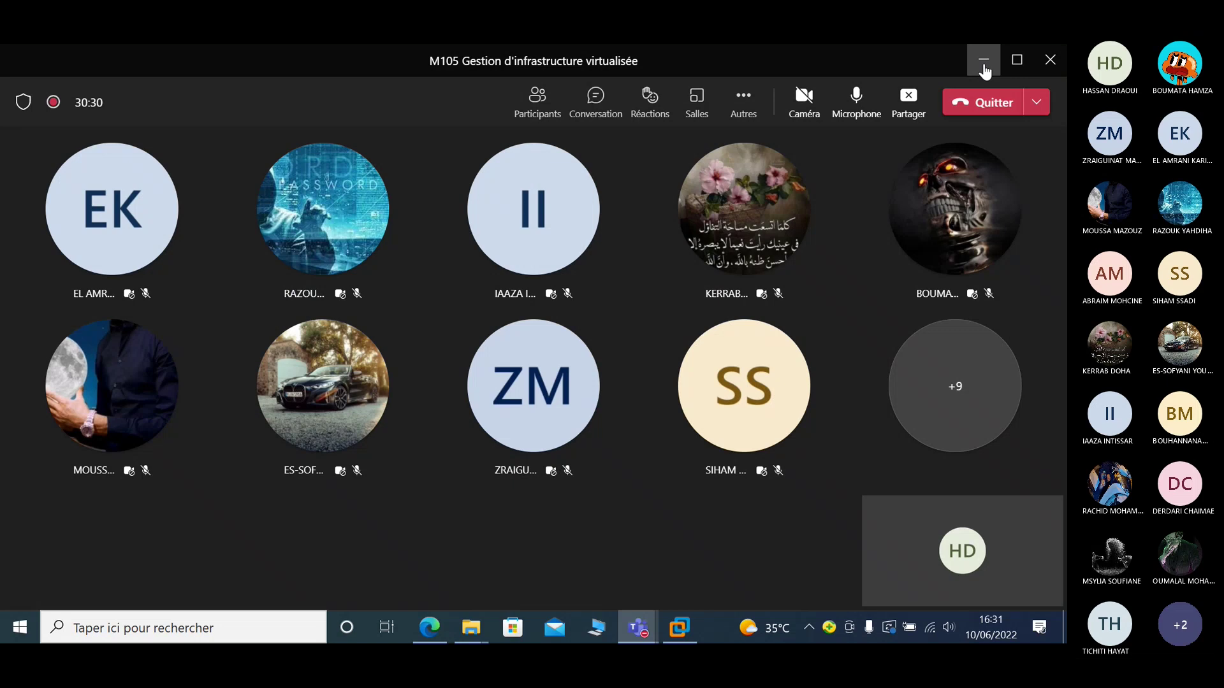
click(984, 64)
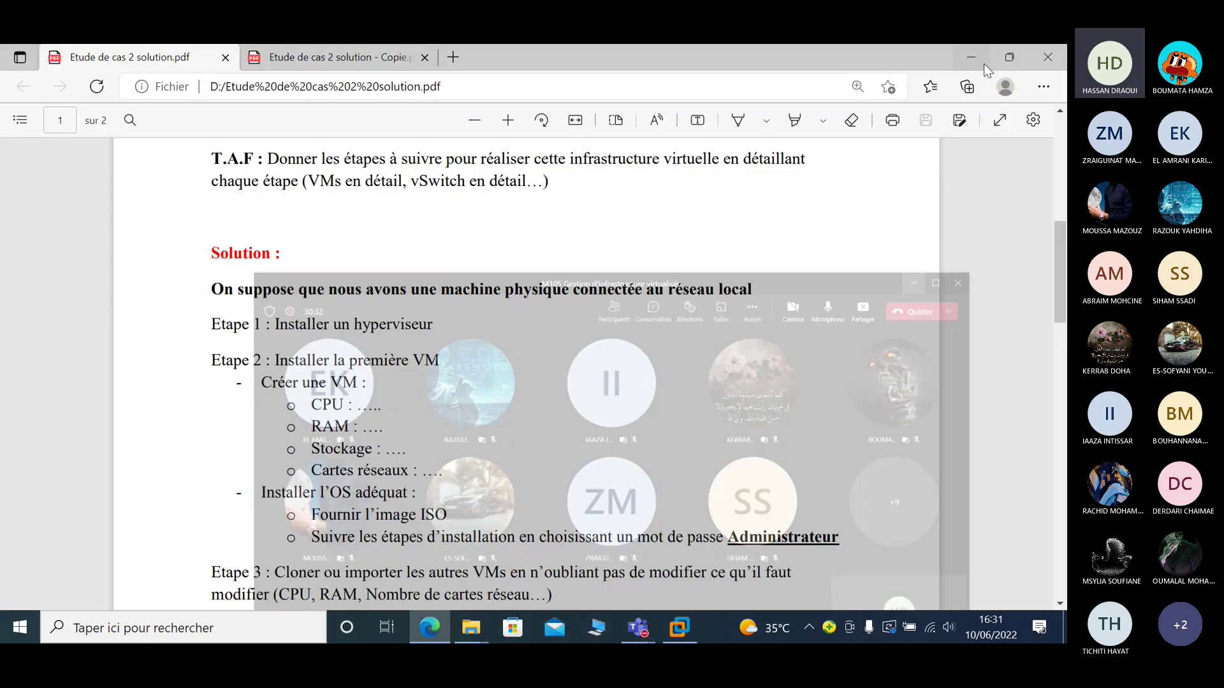
click(668, 630)
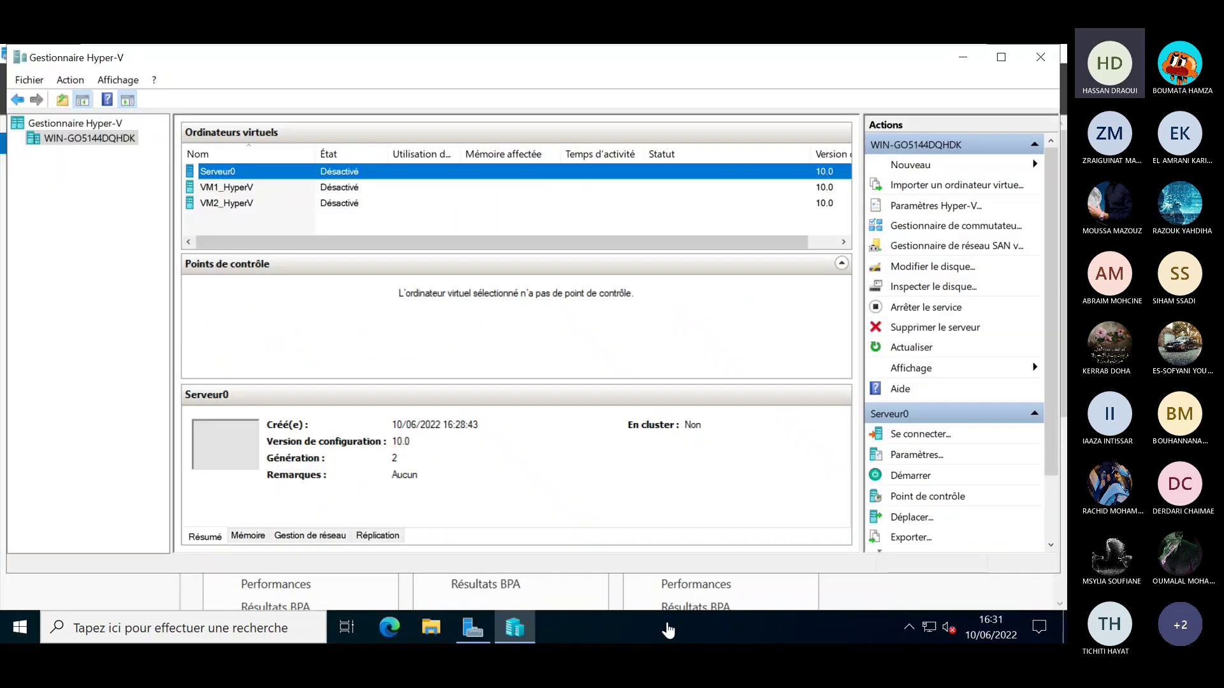
Step: Delete Serveur0, confirm the removal, and then select VM1_HyperV
right_click(234, 172)
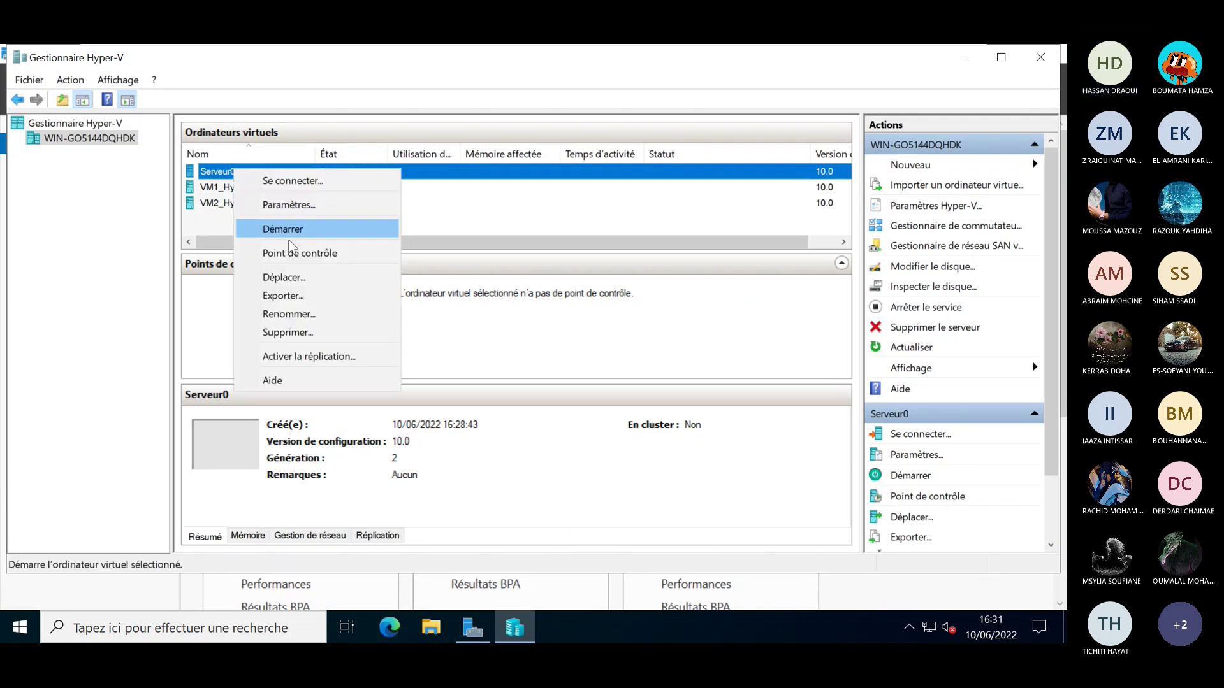
click(305, 332)
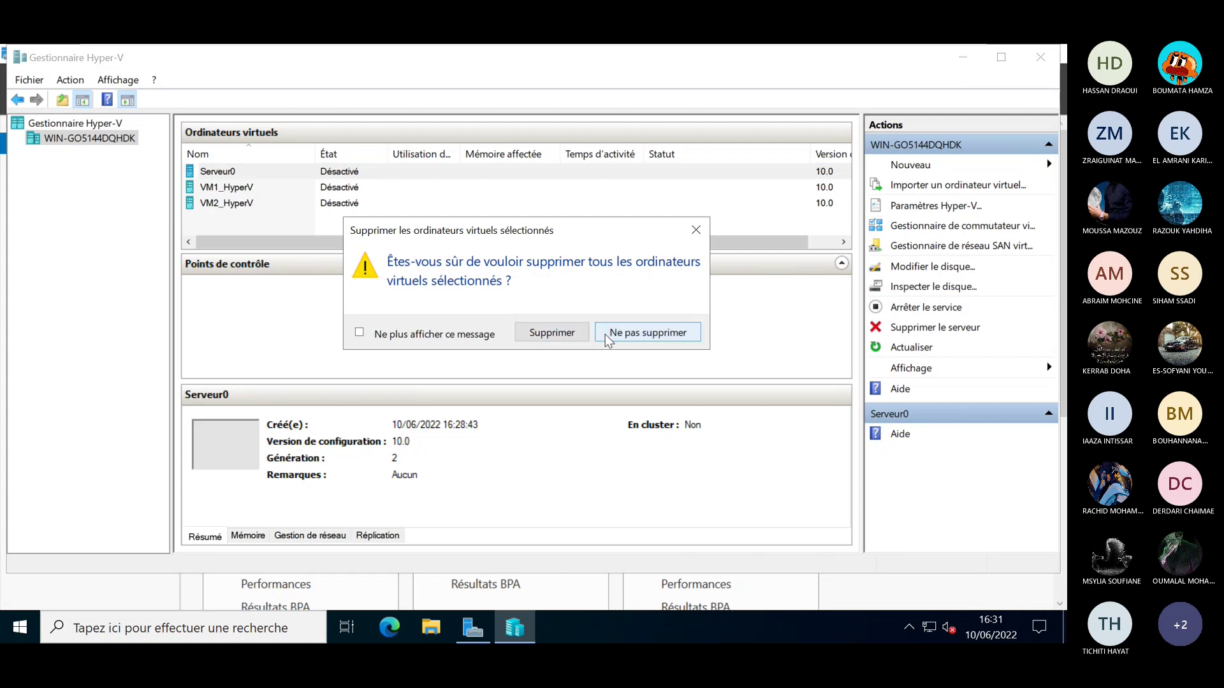
click(552, 332)
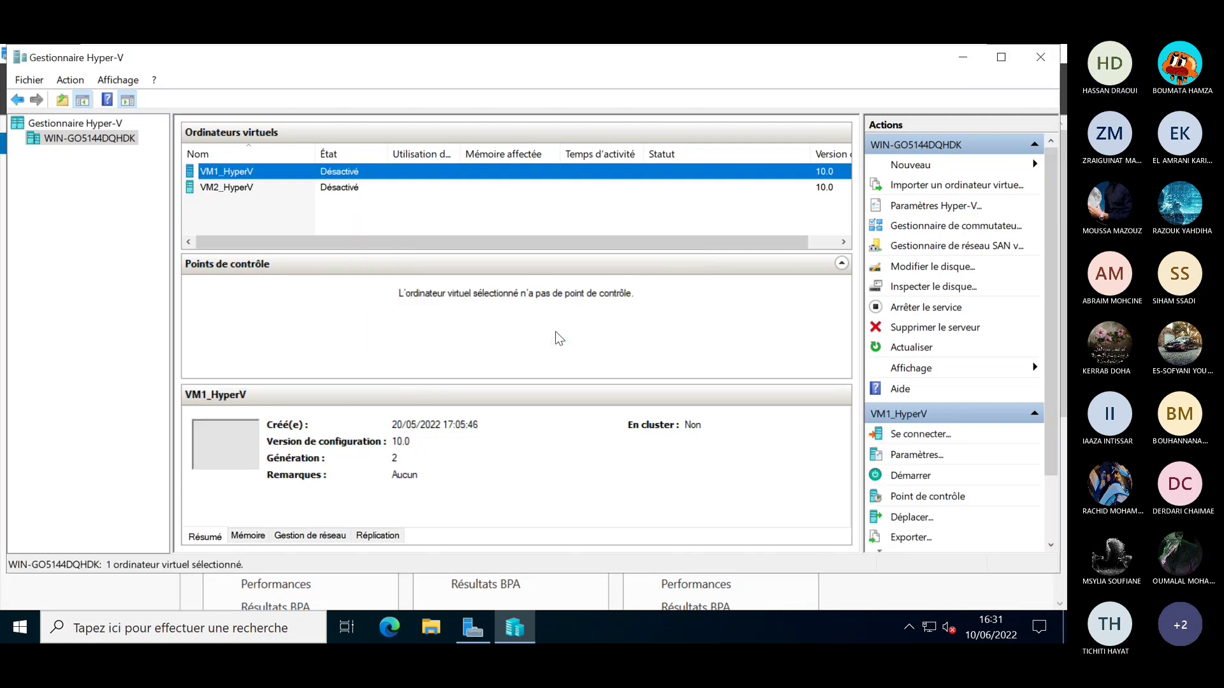
click(262, 189)
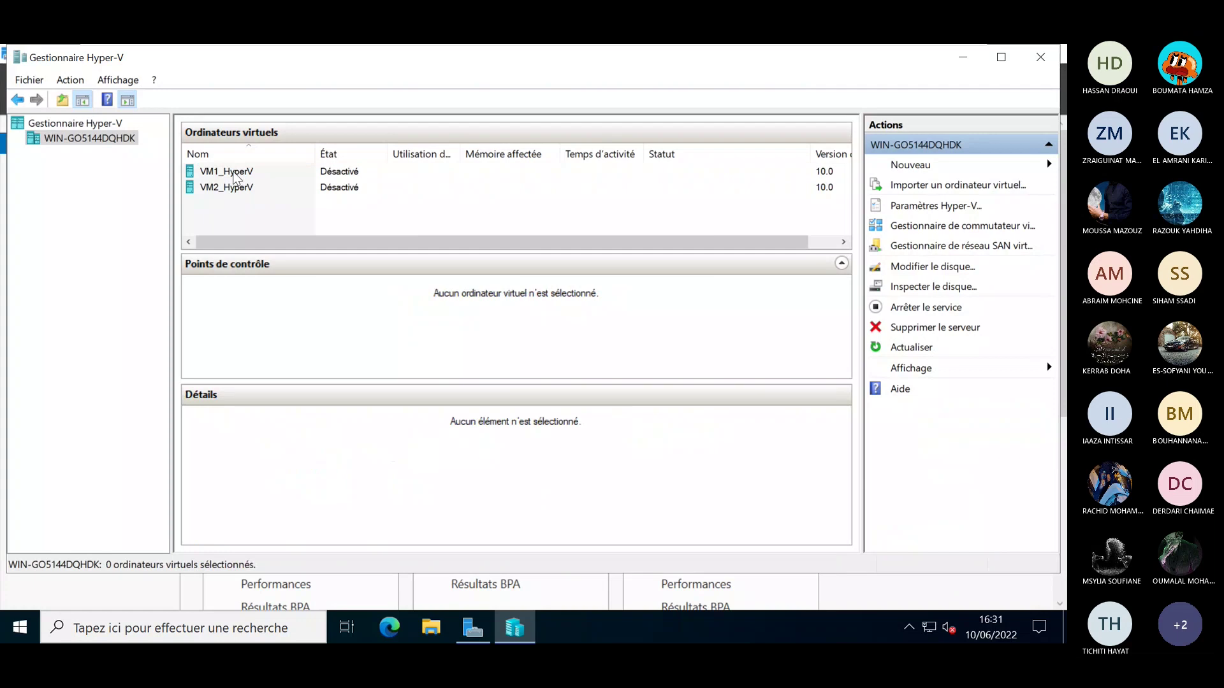
click(227, 171)
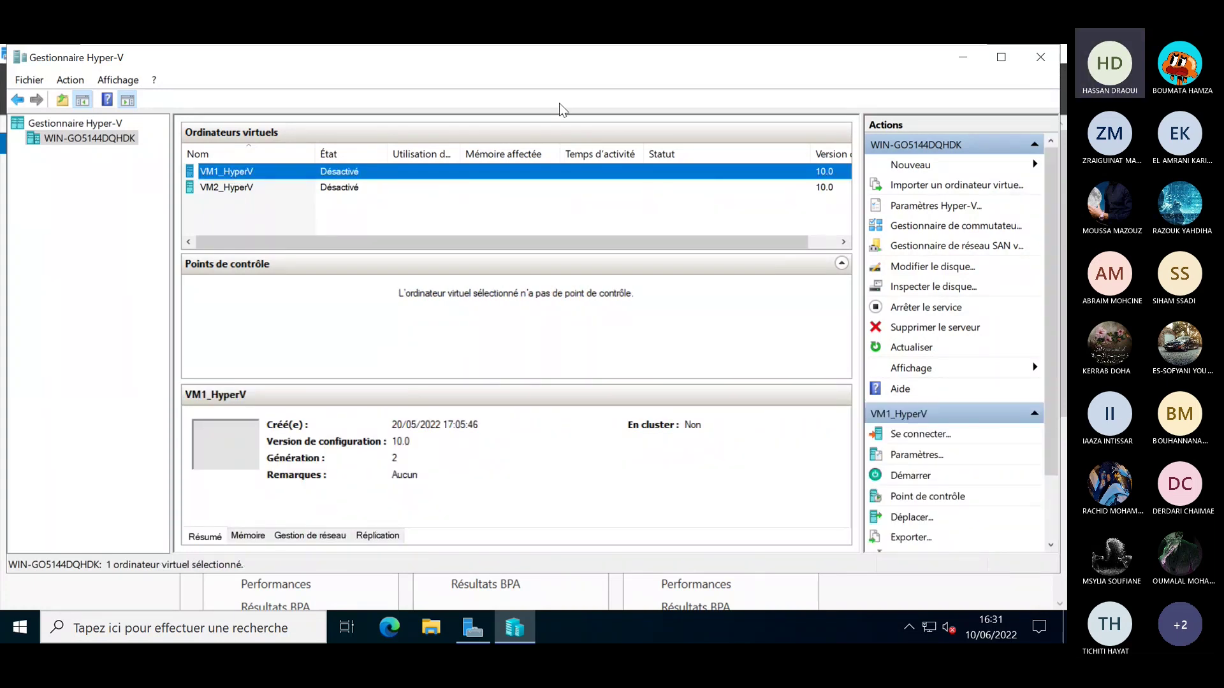
mouse_move(896, 47)
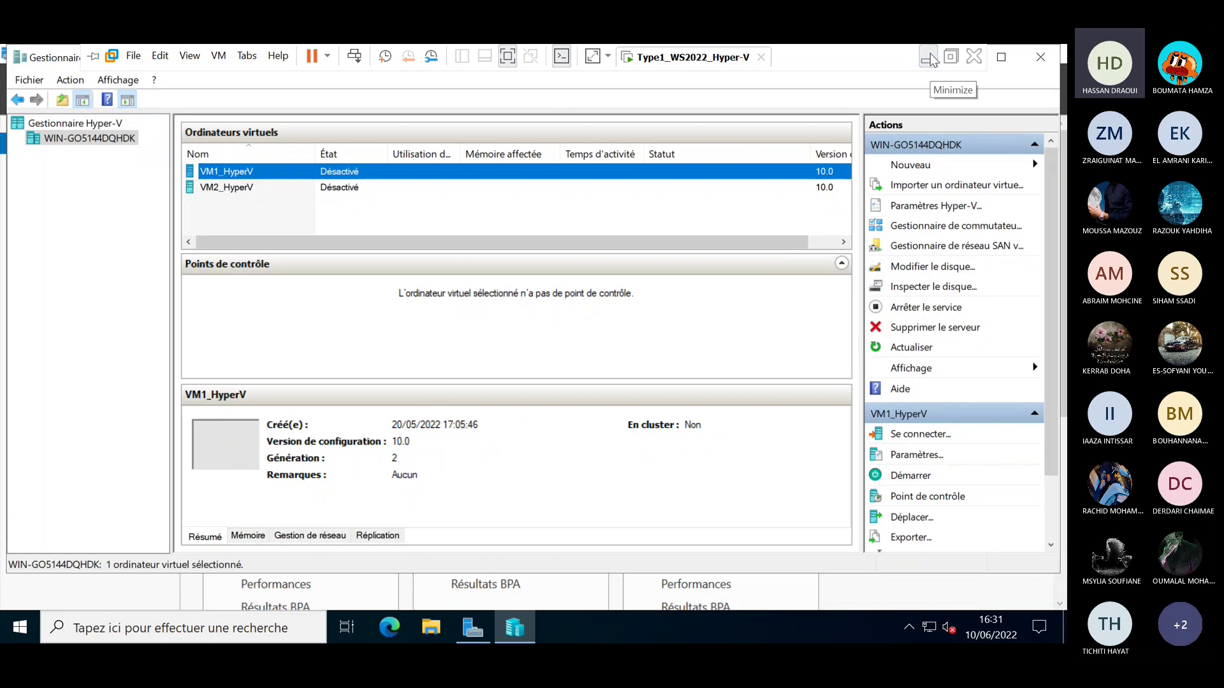
Step: Minimise the VM and highlight the Etape 3 cloning instruction in the solution PDF
click(930, 59)
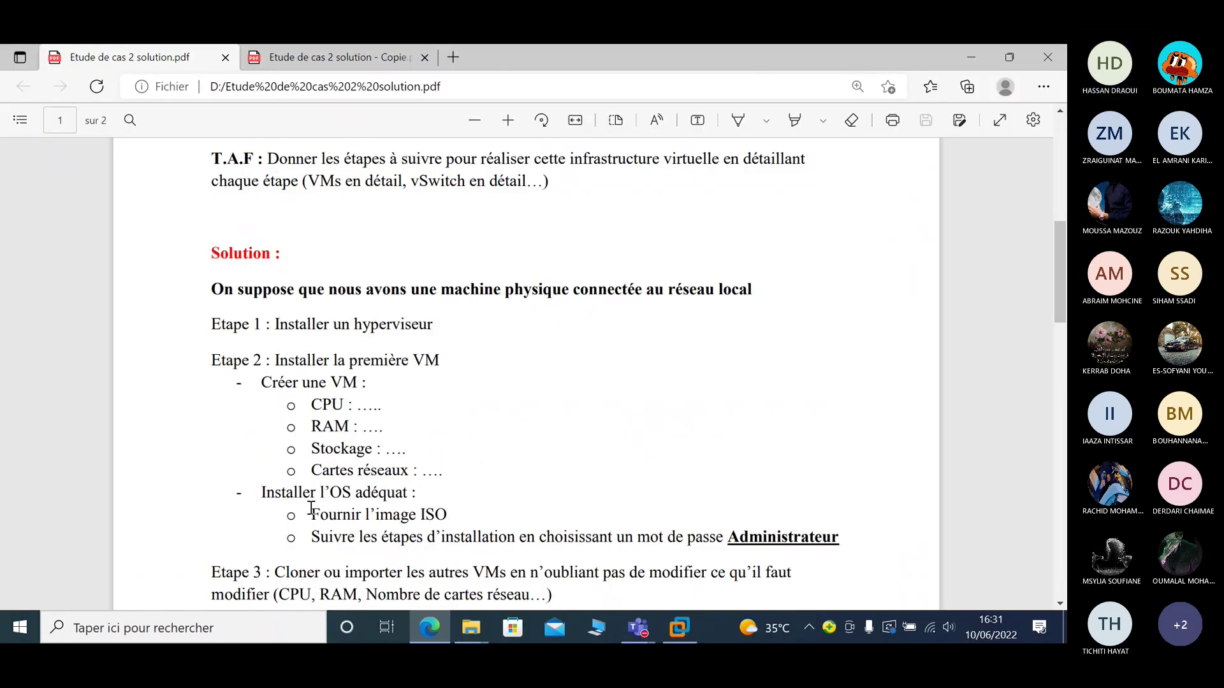
drag(274, 572, 486, 583)
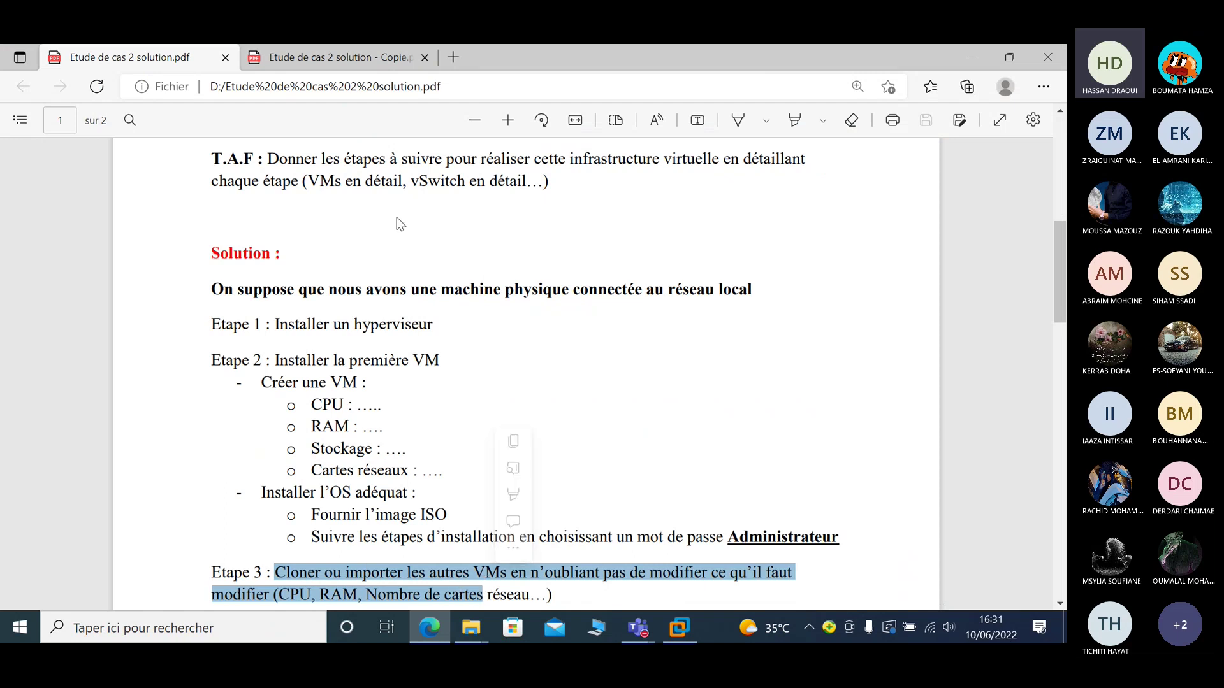
click(346, 59)
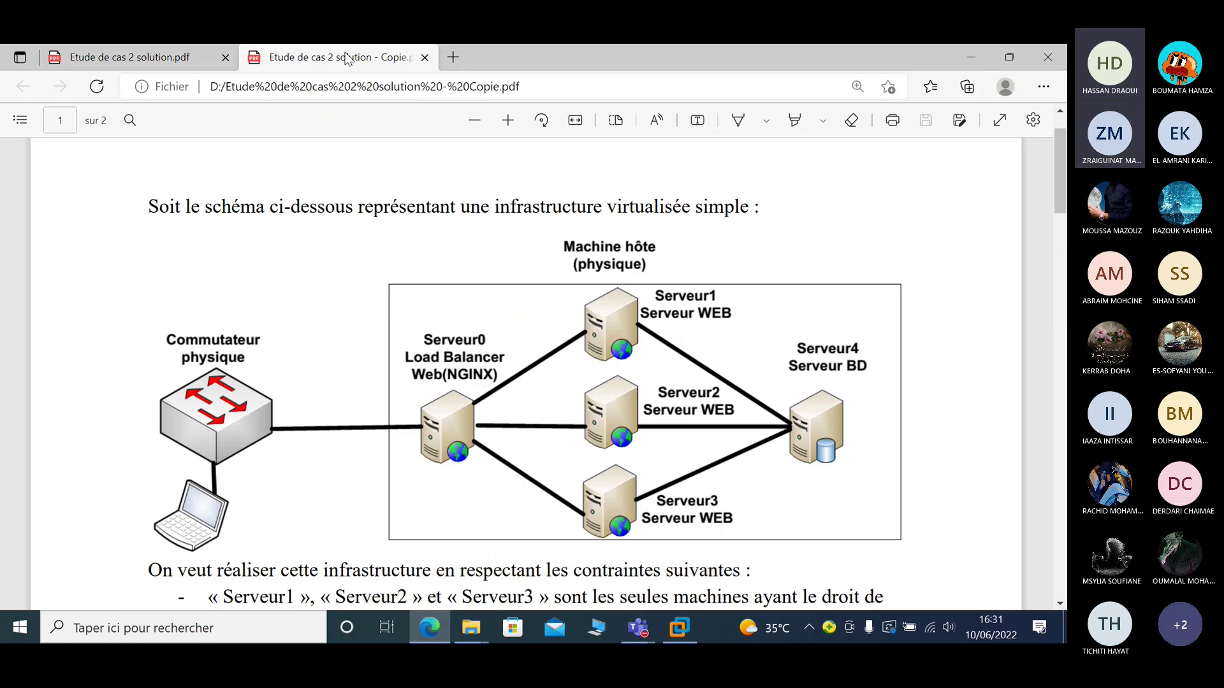
Step: Minimise the call window and return to the Type1_WS2022_Hyper-V VM
click(1036, 485)
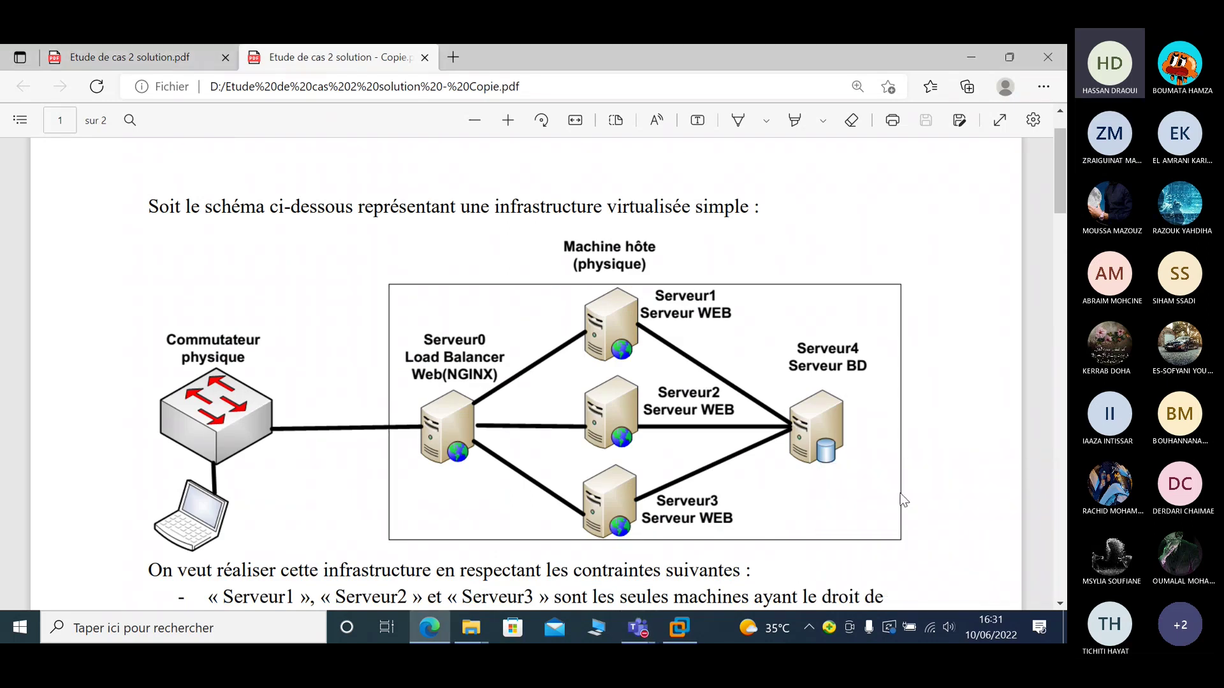
mouse_move(686, 637)
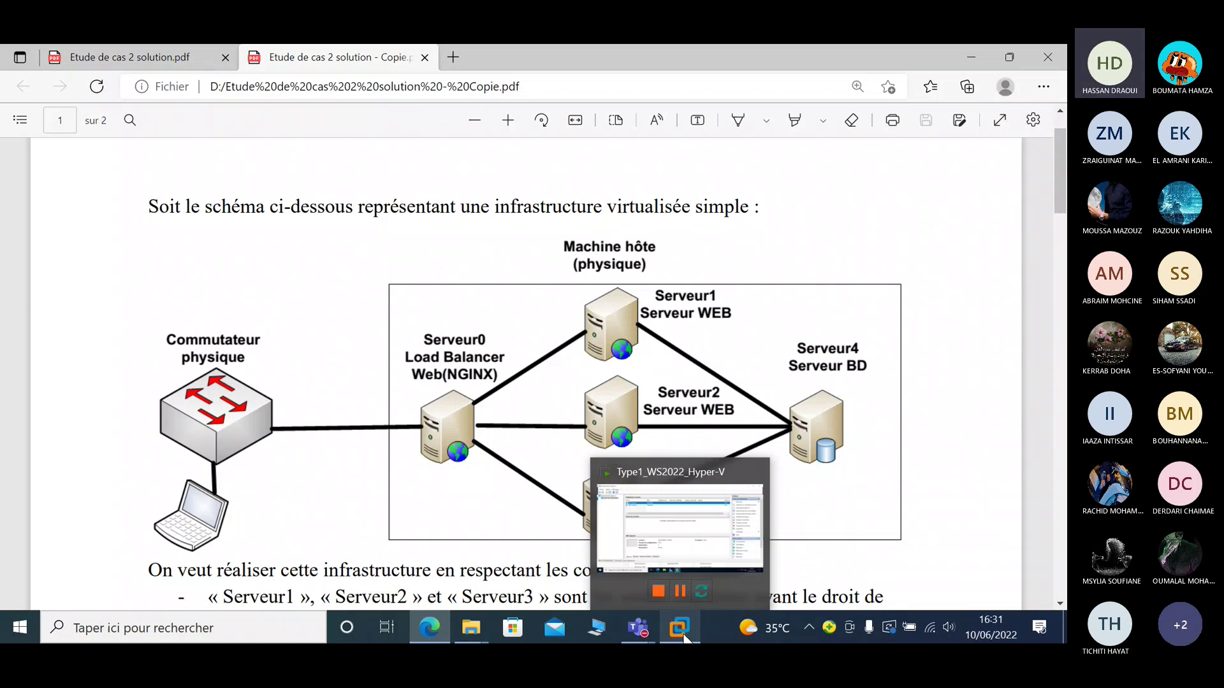
click(684, 635)
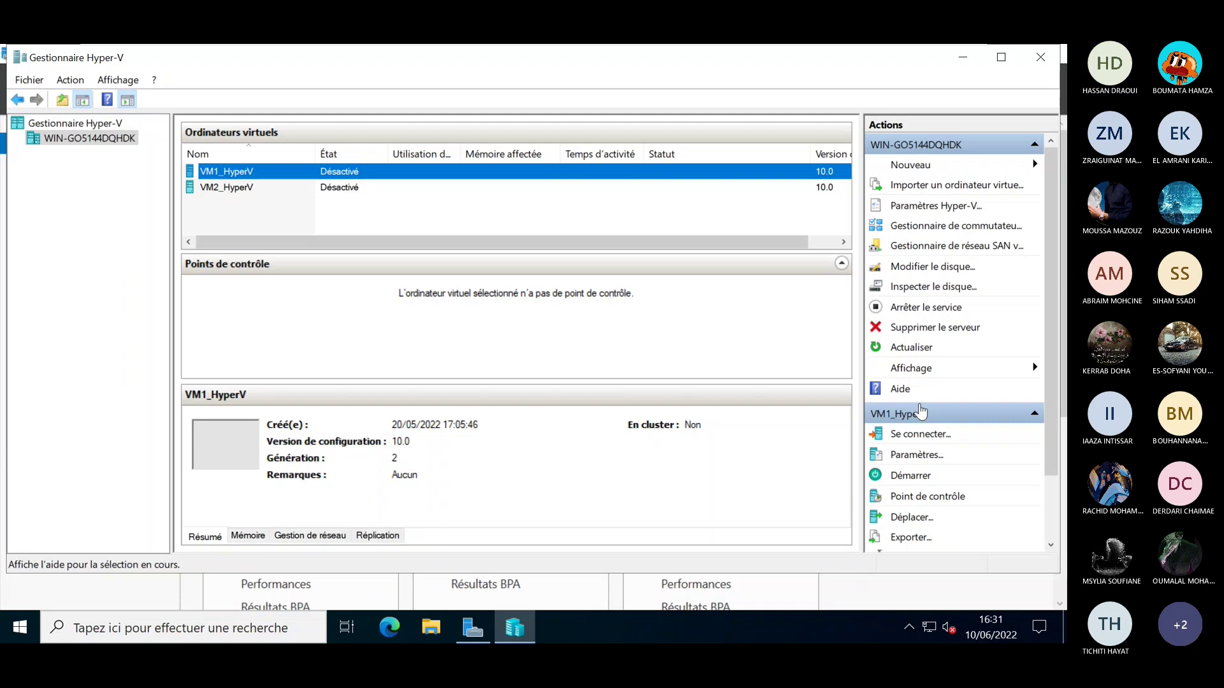
click(918, 455)
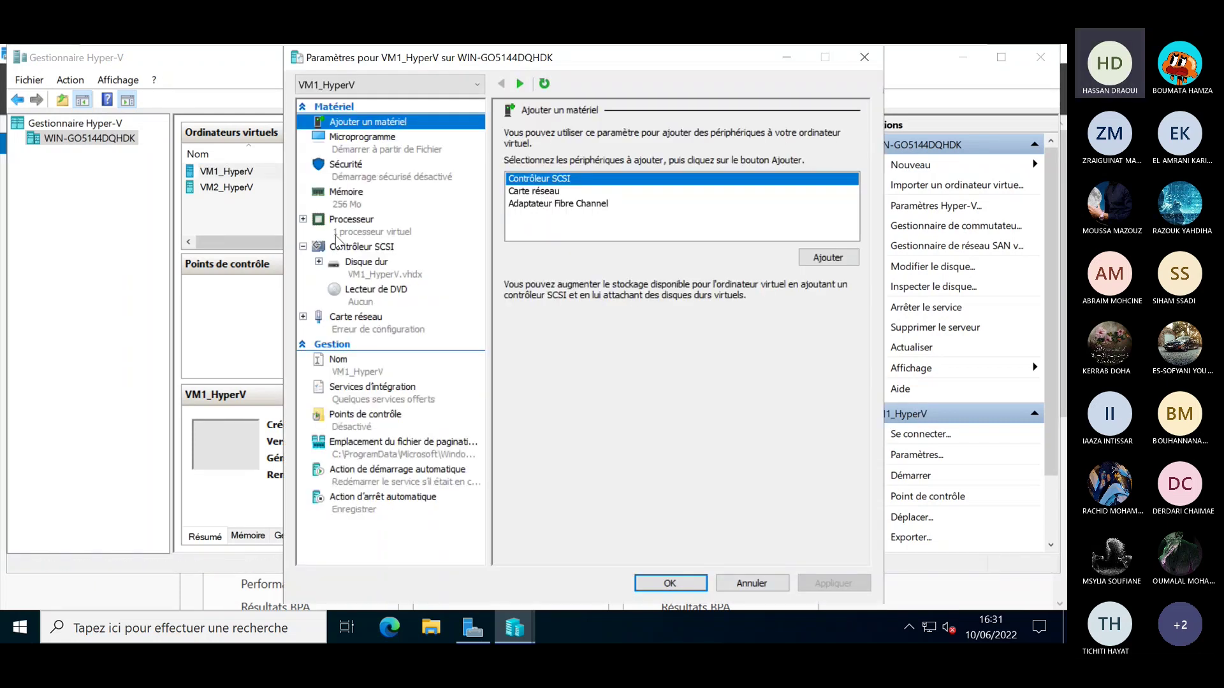
click(348, 203)
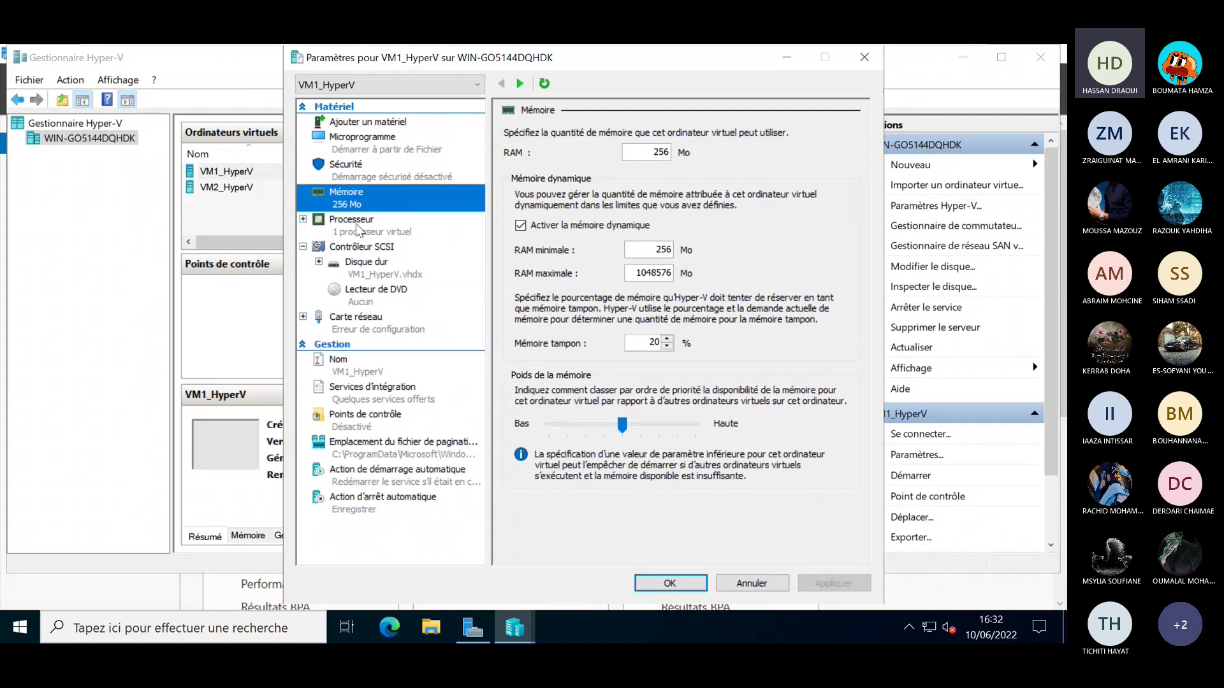
double_click(658, 151)
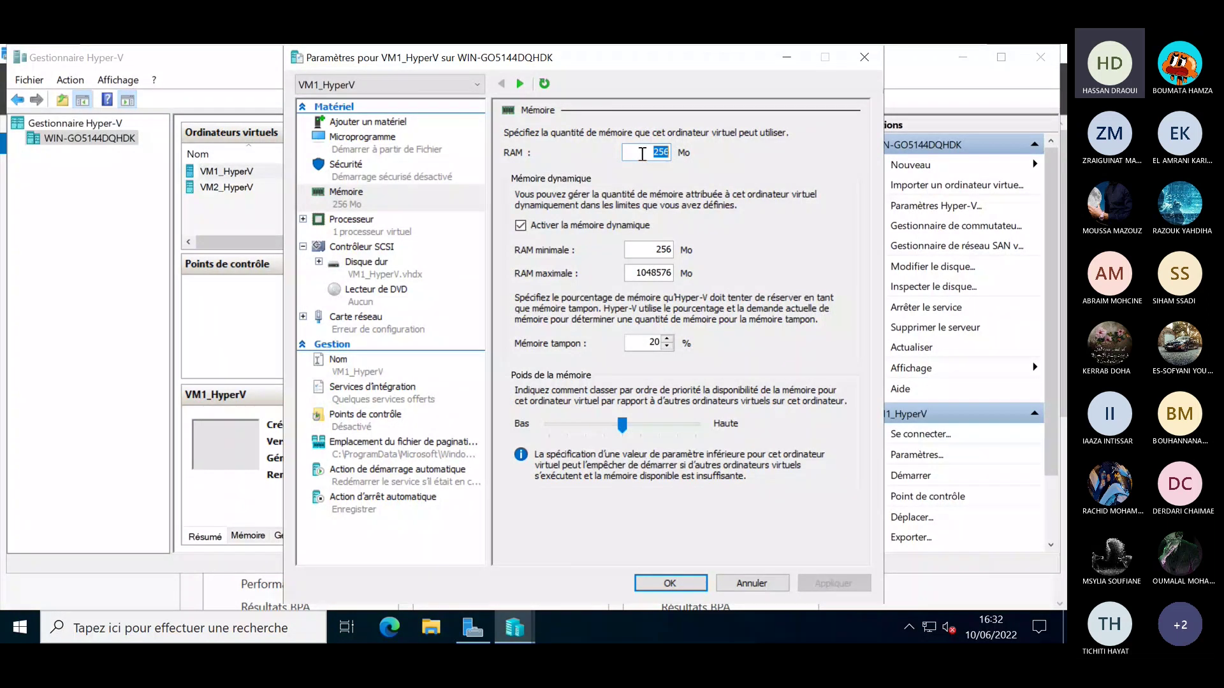
click(864, 57)
right_click(228, 173)
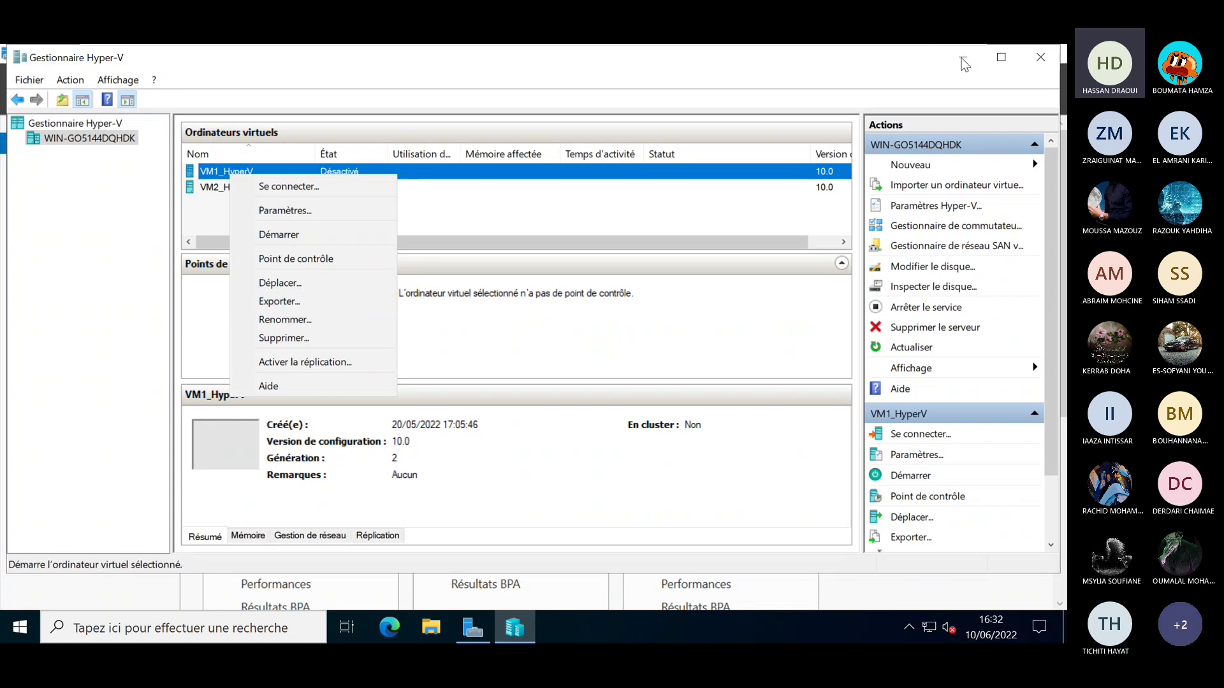
click(437, 83)
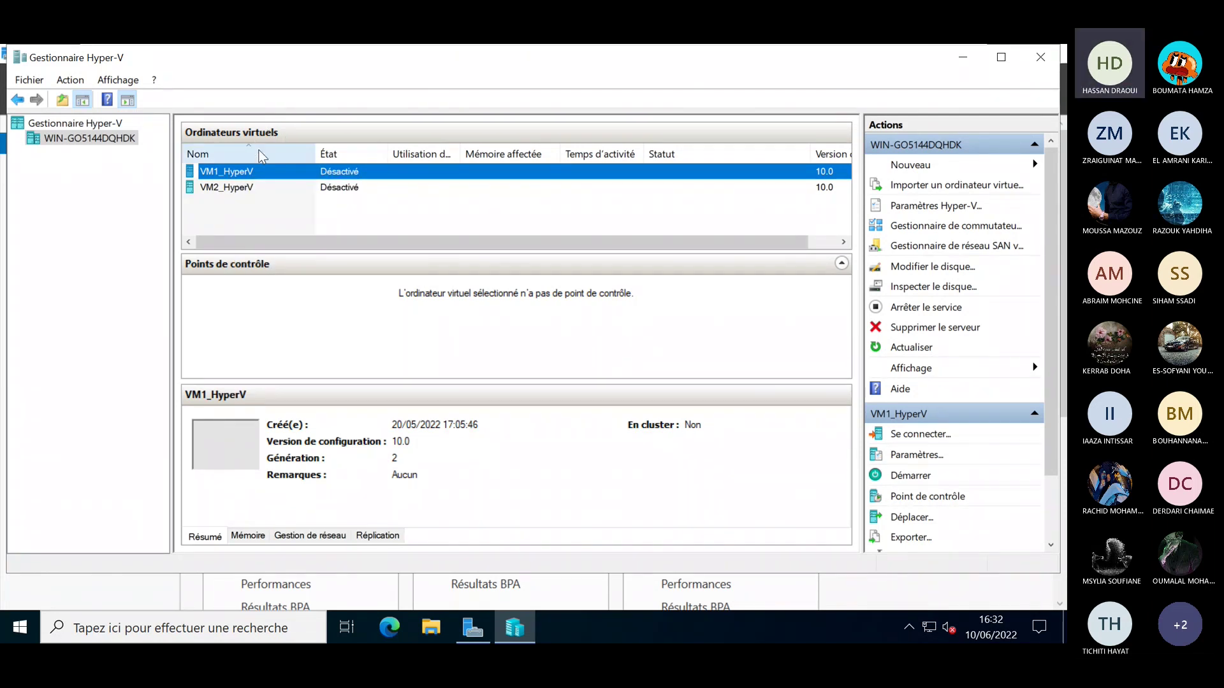
Step: Start a VM import from the Desktop's Expot-VM1\VM2_HyperV export folder
right_click(100, 145)
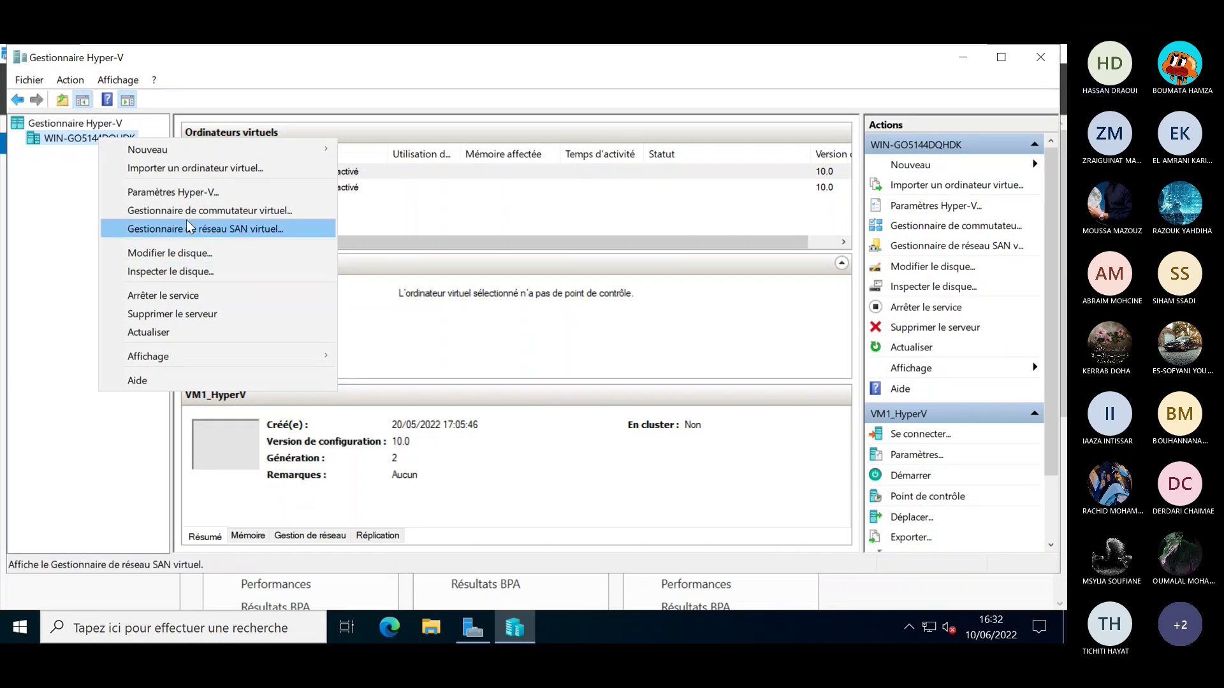
click(186, 170)
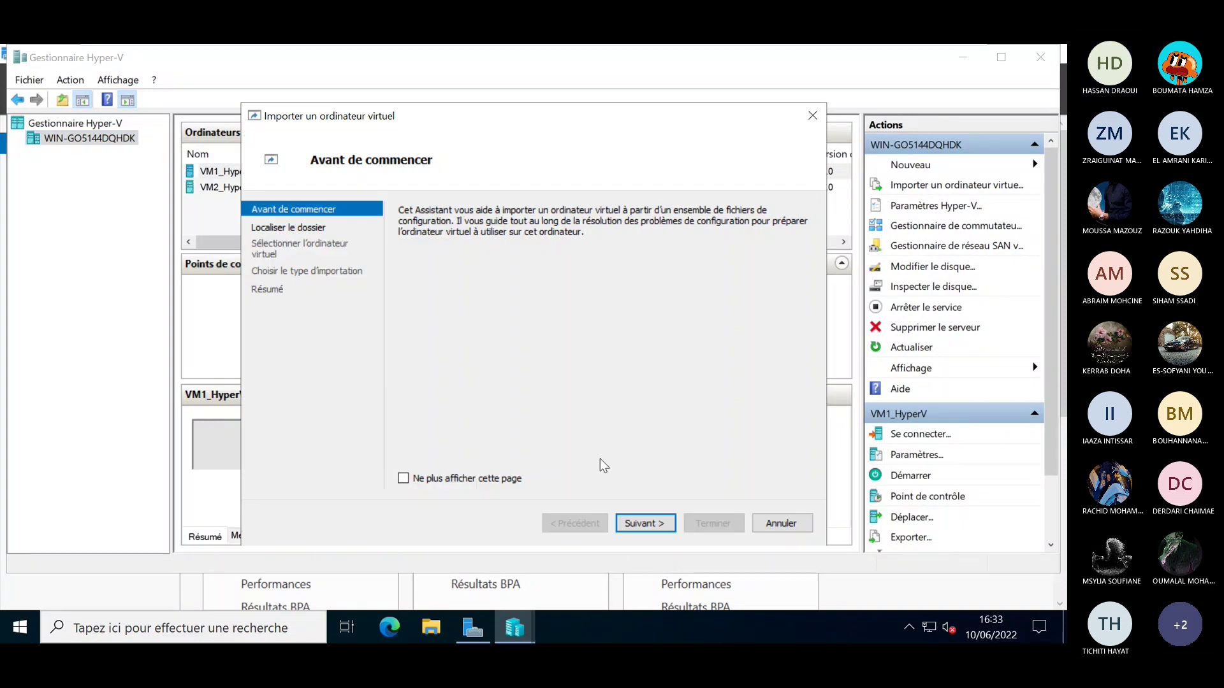
click(642, 524)
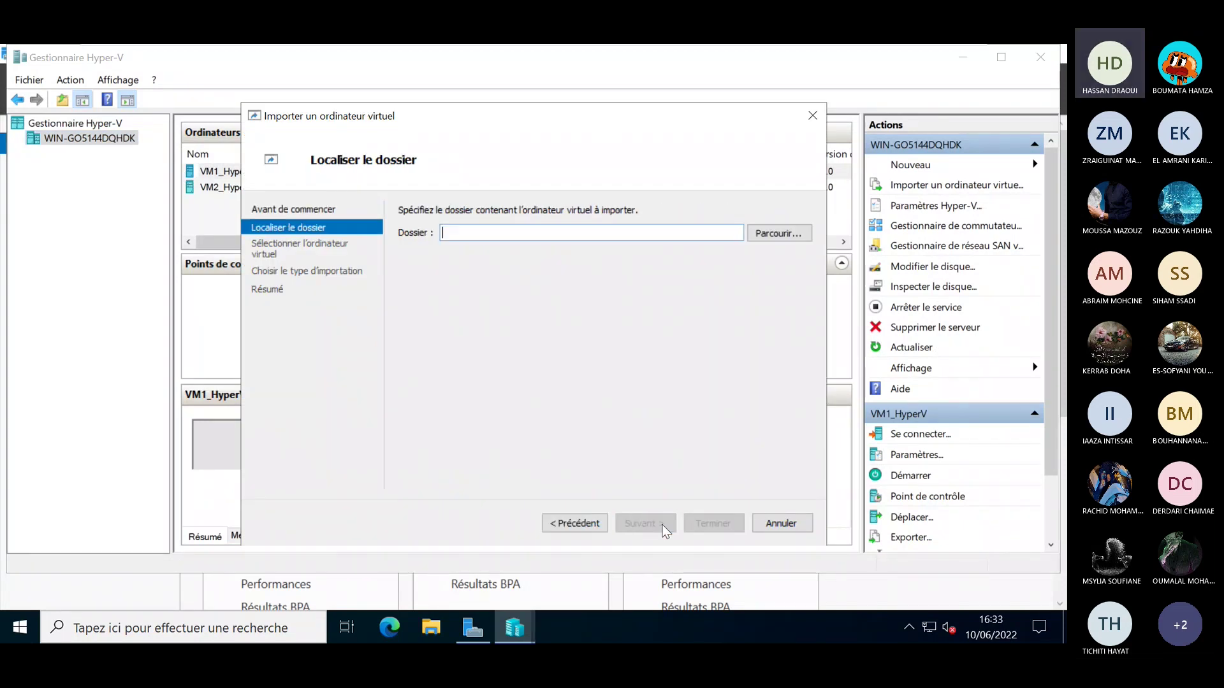
click(782, 236)
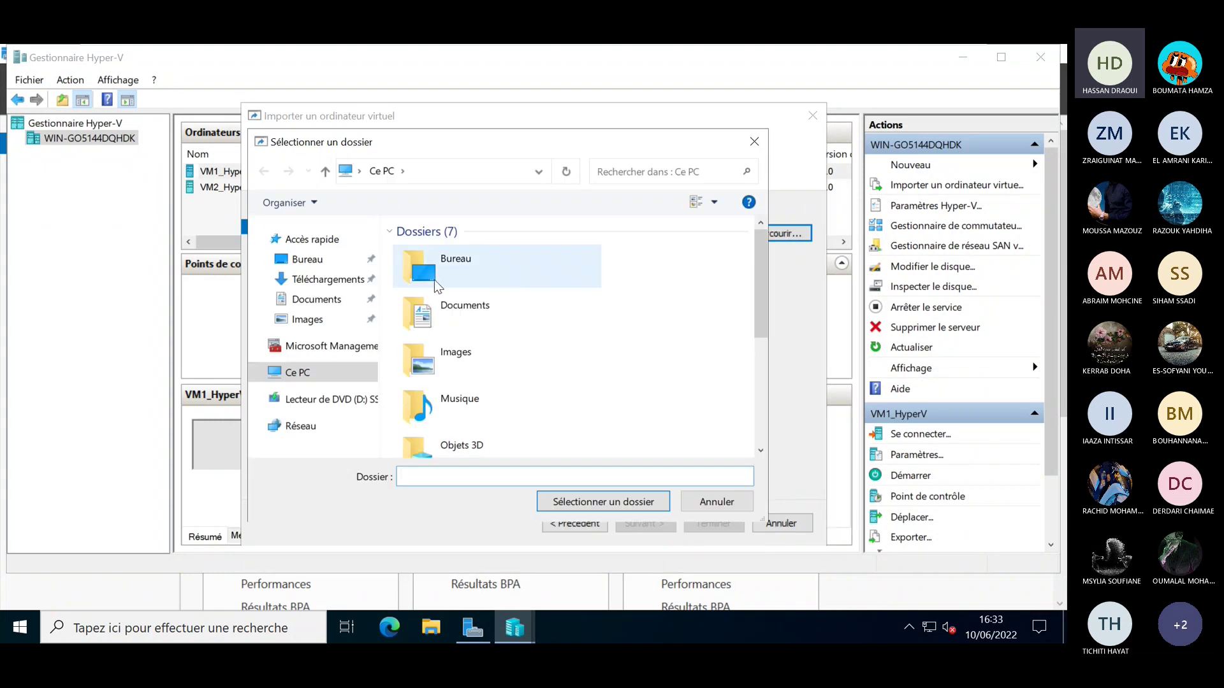
double_click(434, 281)
double_click(436, 254)
click(436, 254)
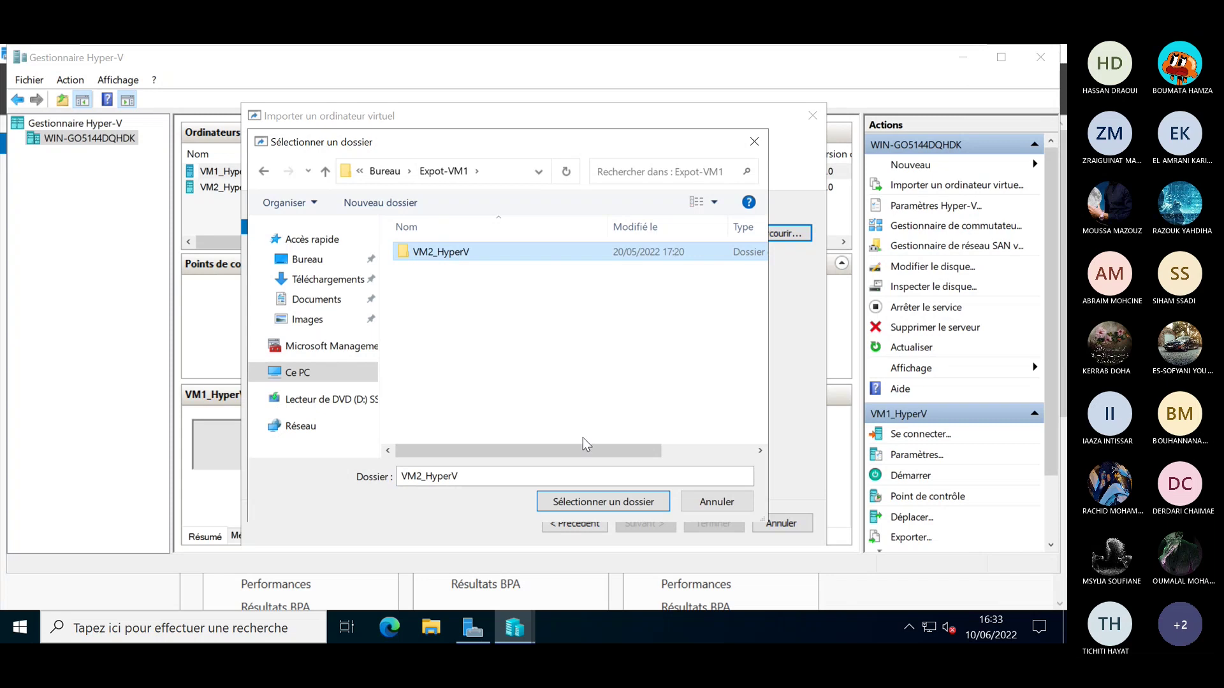
click(639, 499)
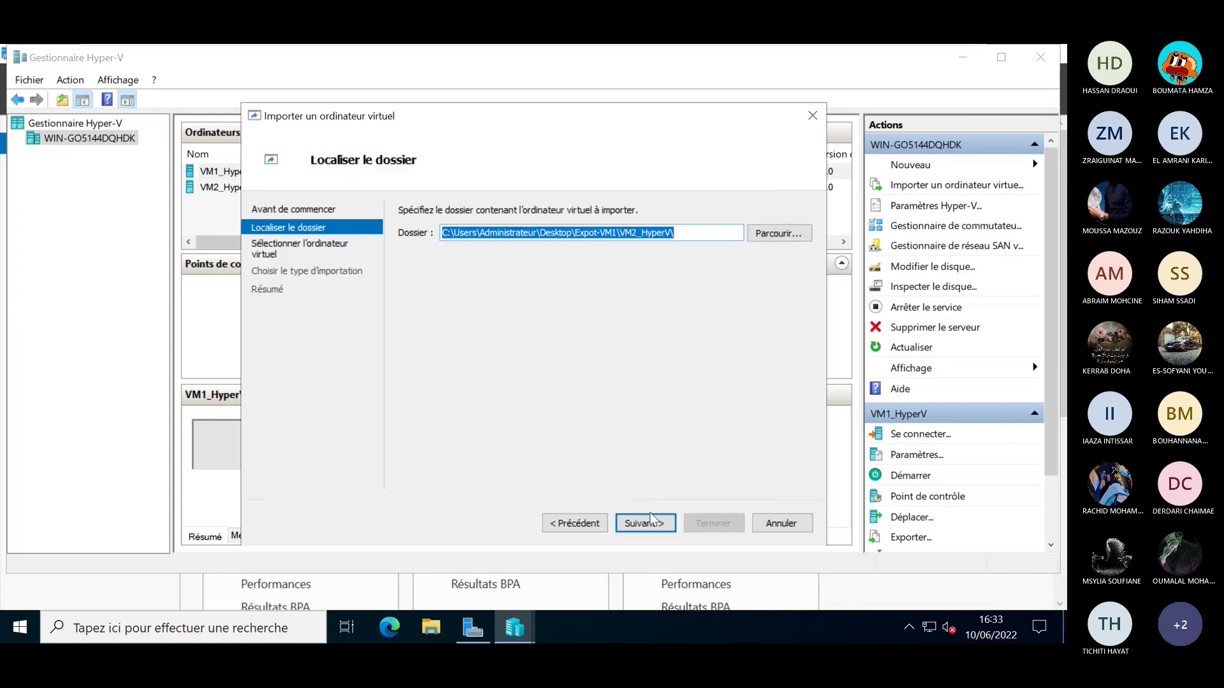
click(655, 524)
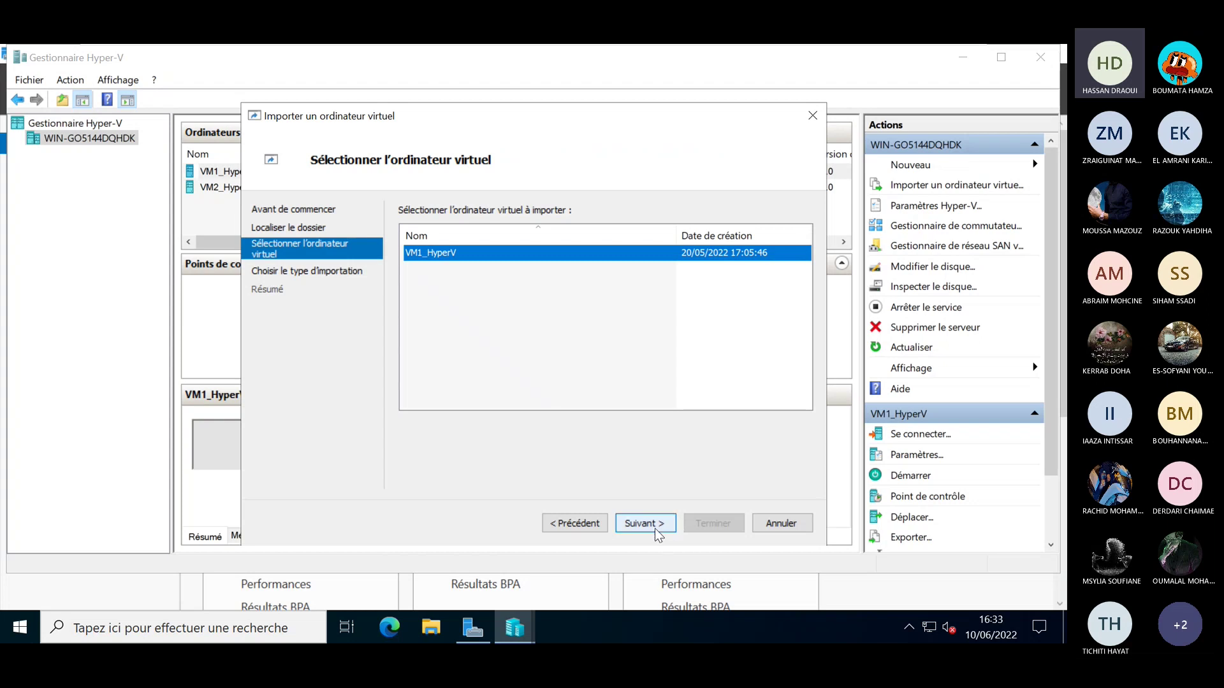
Step: Import VM1_HyperV as a new-ID copy, storing its disks in a Vm3 folder
click(656, 526)
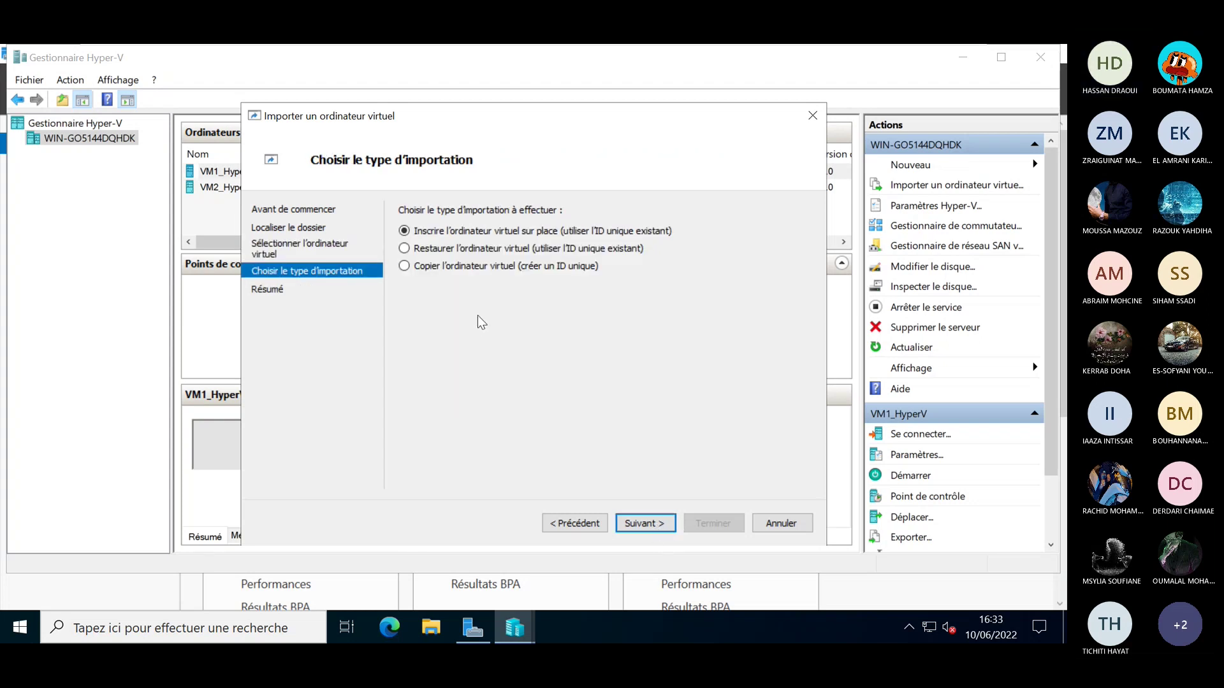
click(454, 266)
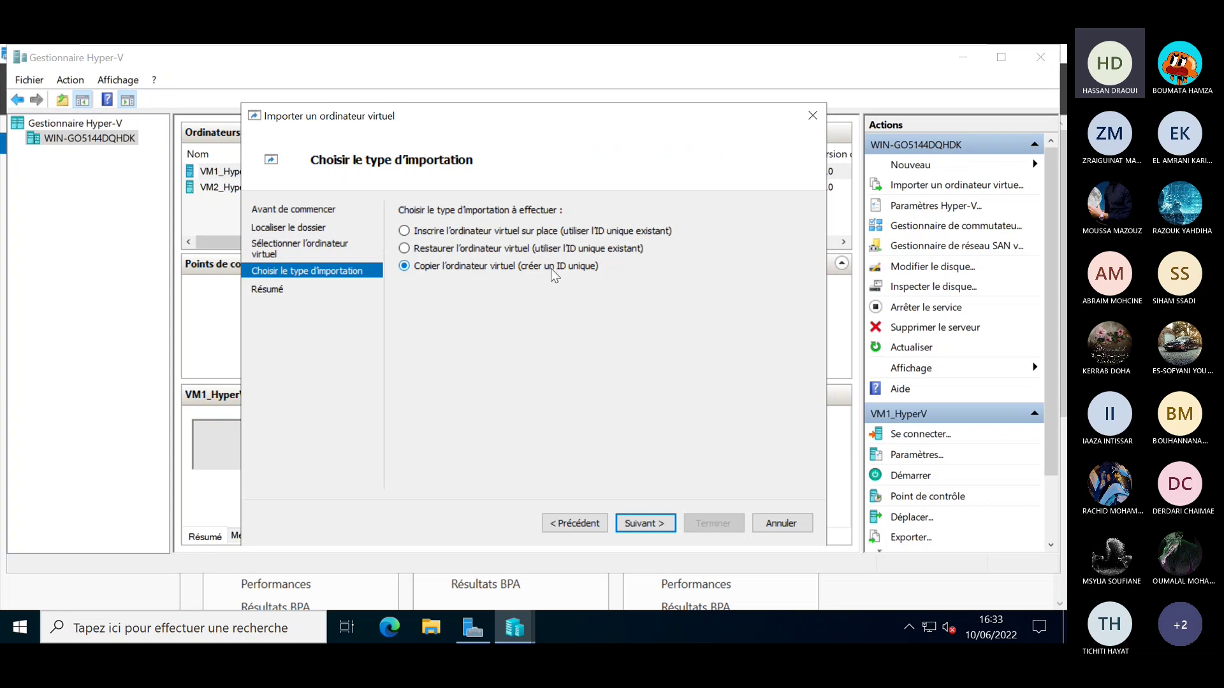
click(656, 522)
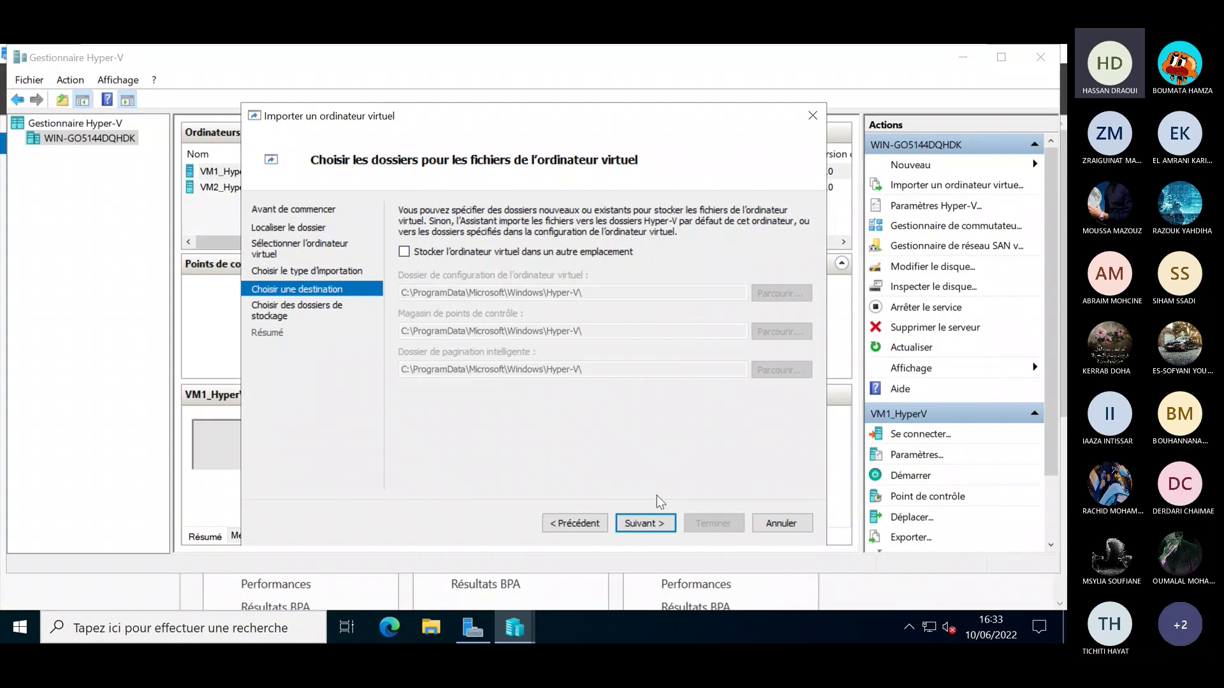
click(663, 520)
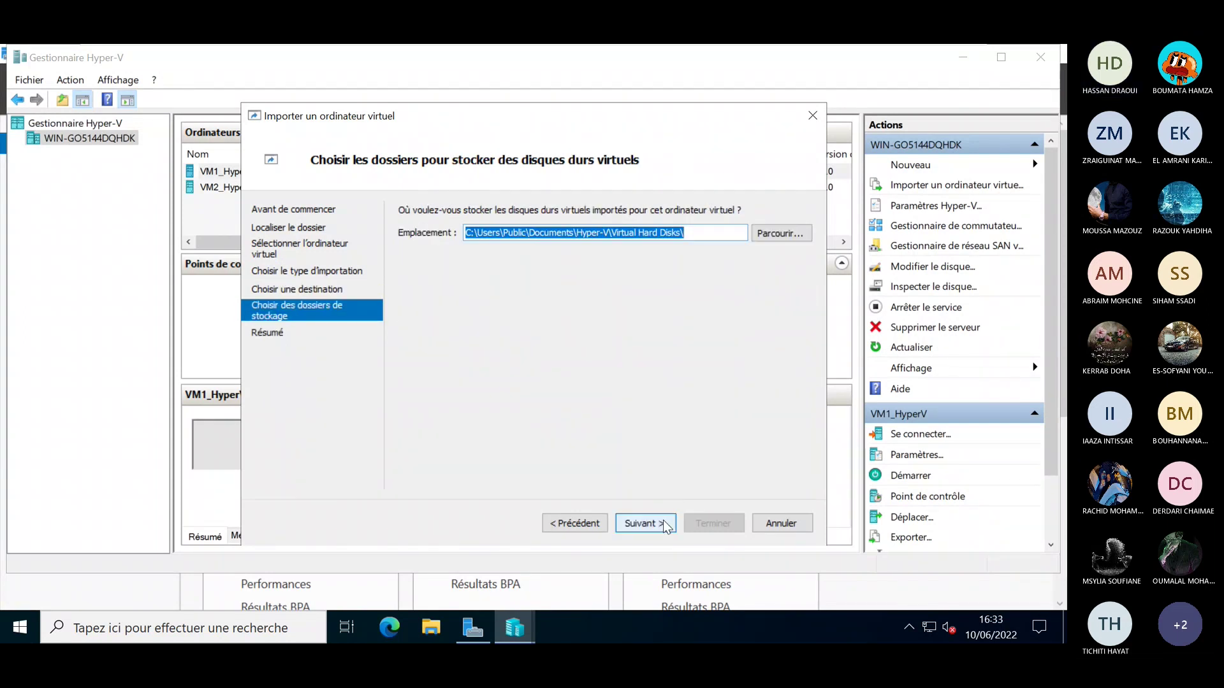
click(701, 233)
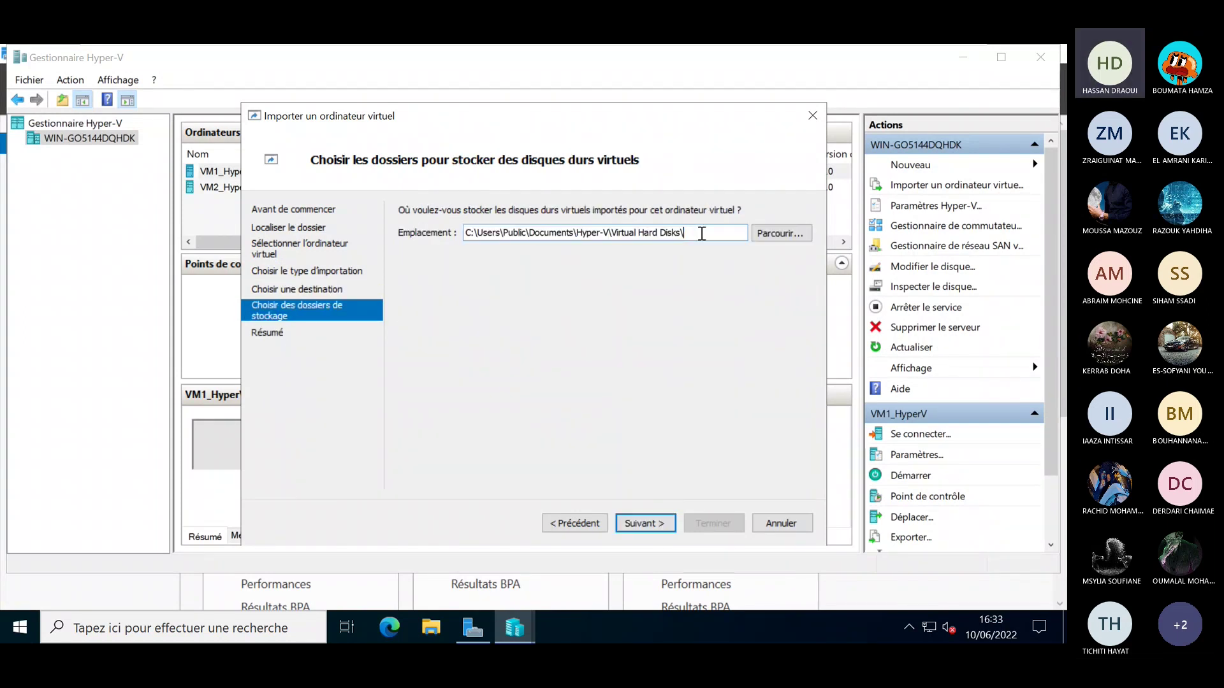
text(V)
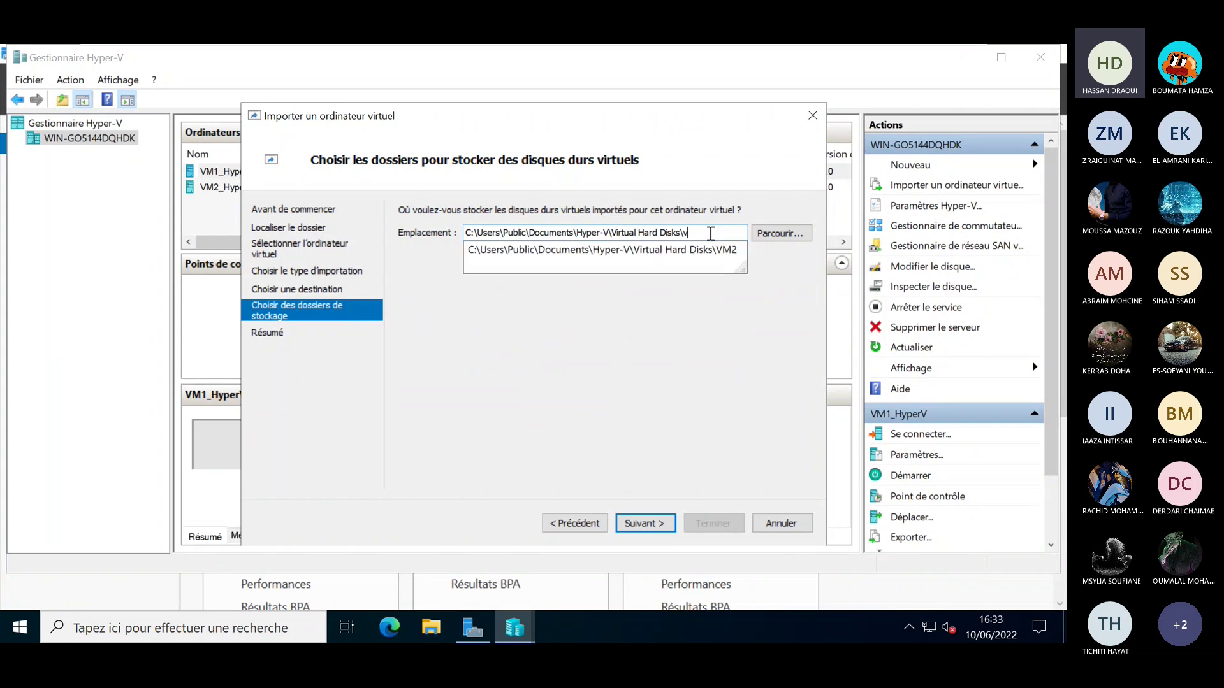
text(m3)
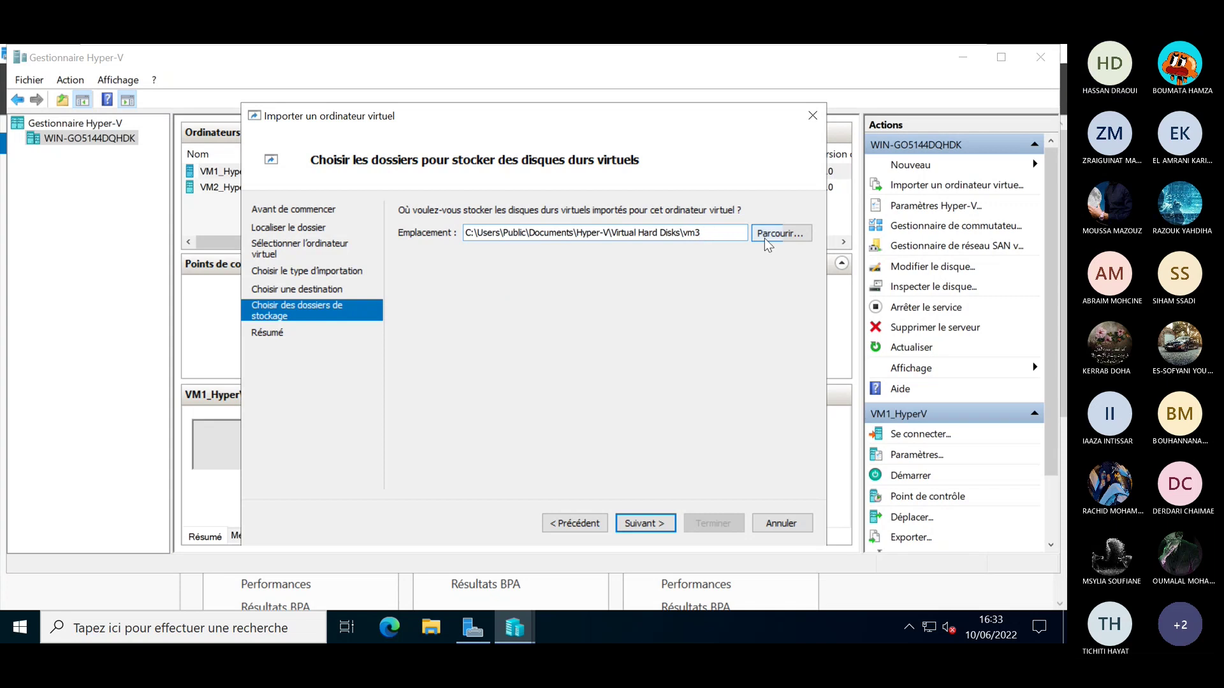
click(654, 523)
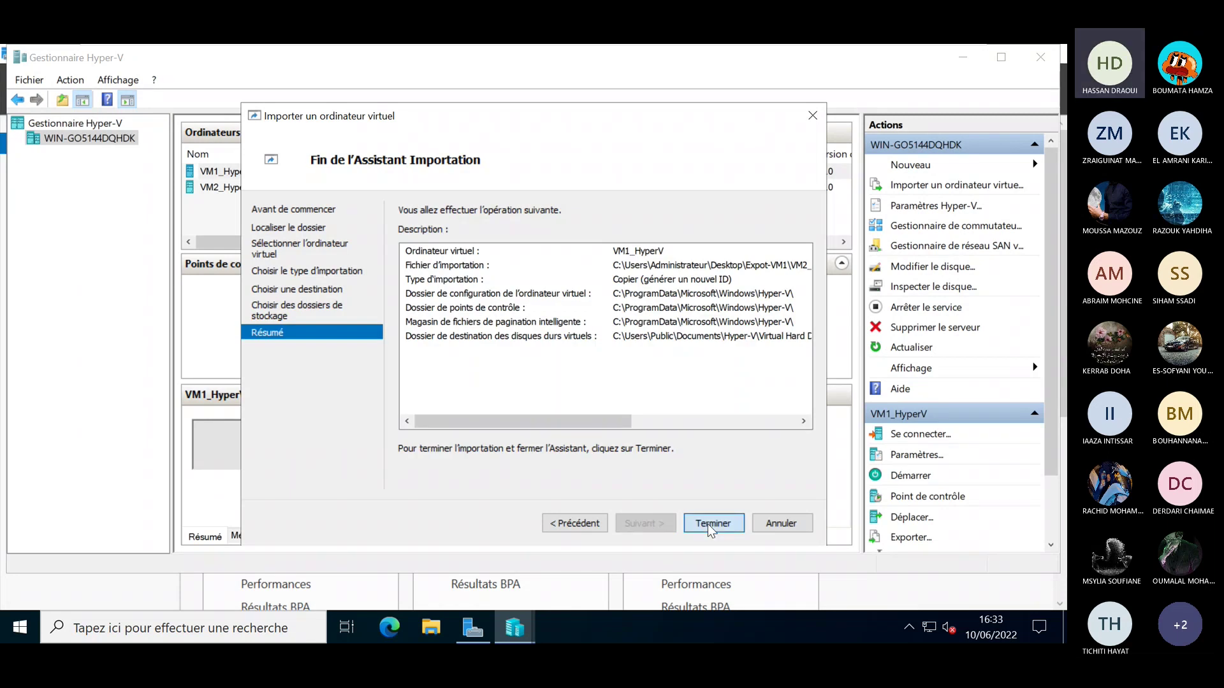
click(707, 524)
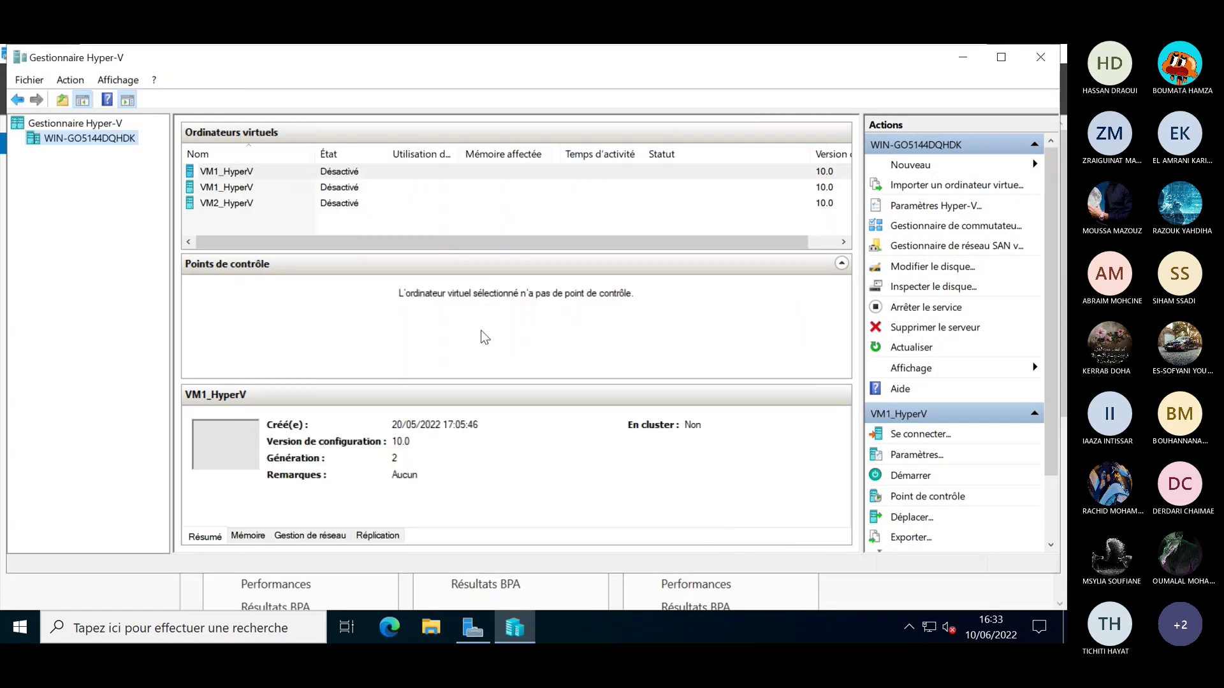
Step: Change the duplicate's name in its settings from VM1_HyperV to VM3_HyperV and save
click(235, 173)
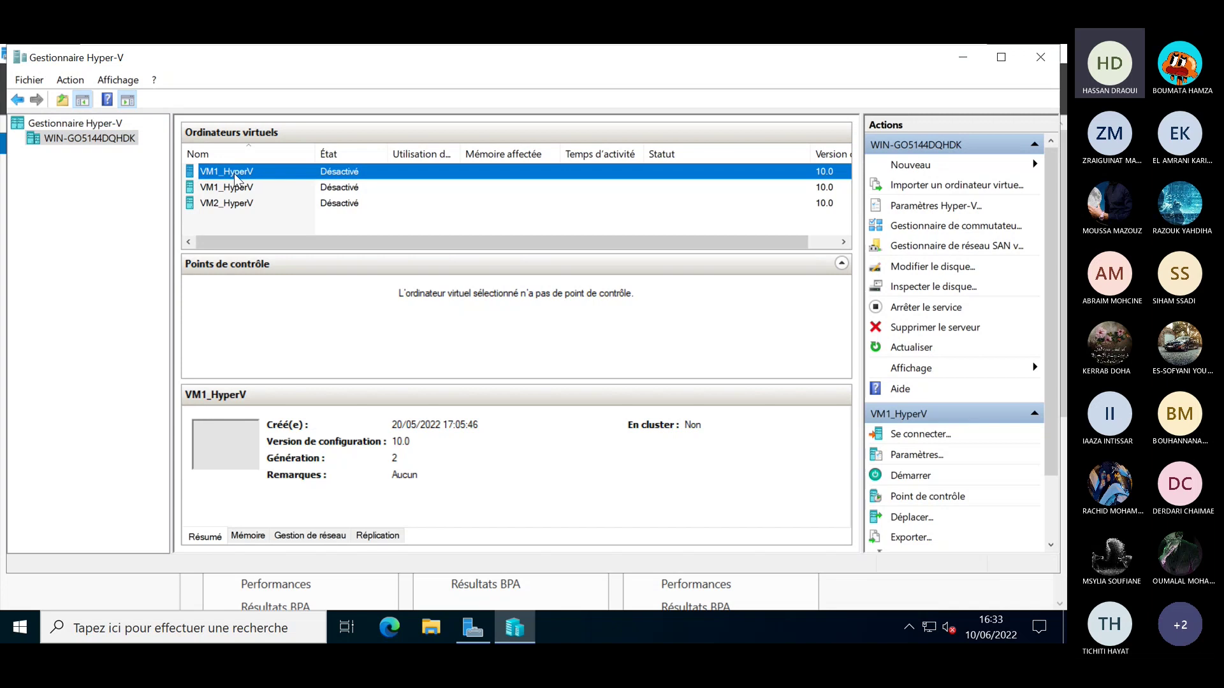
click(910, 456)
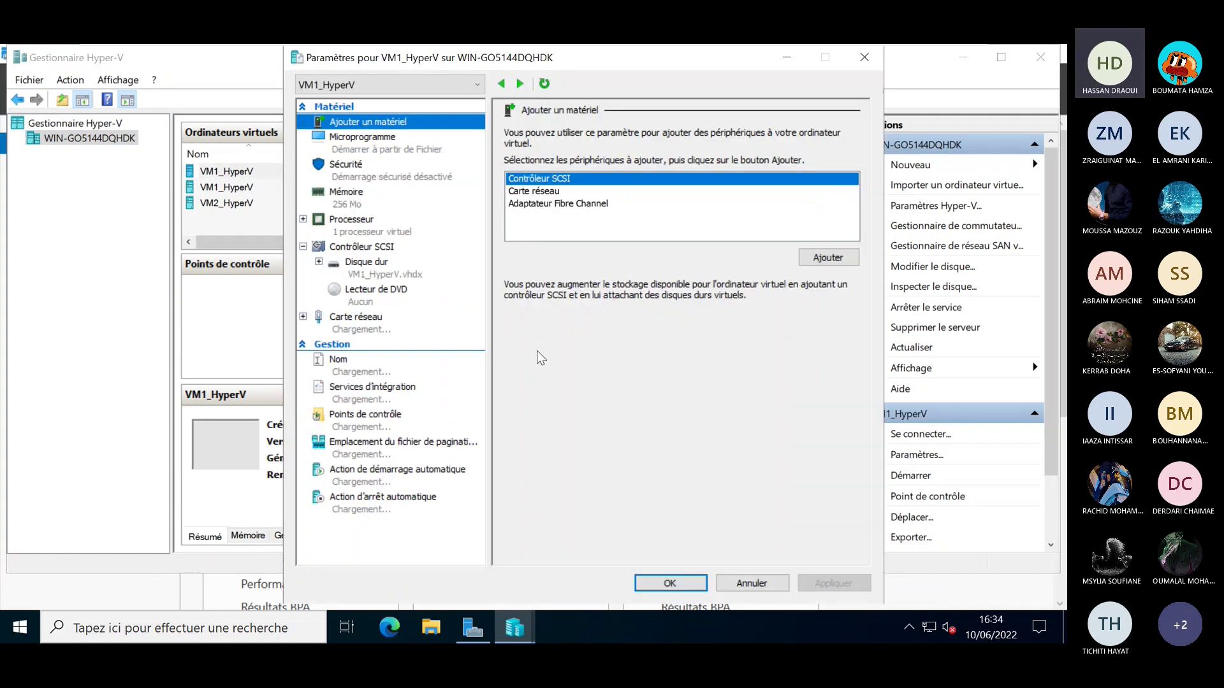
click(338, 360)
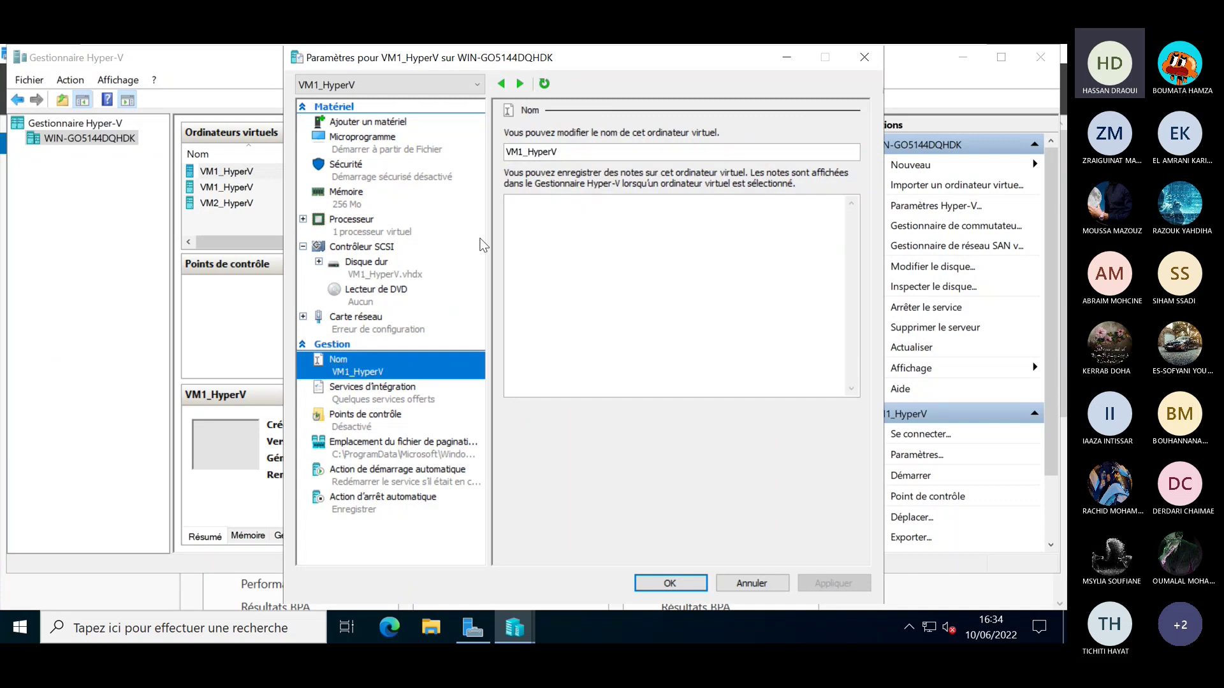
click(520, 153)
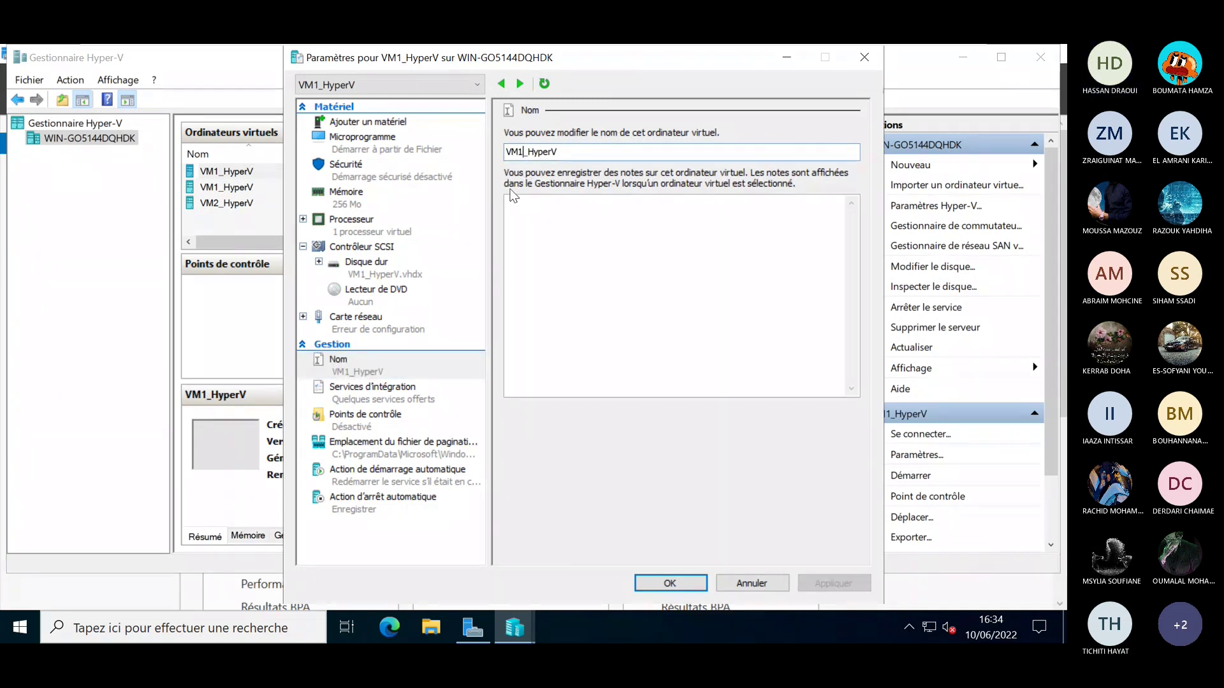
key(BackSpace)
text(3)
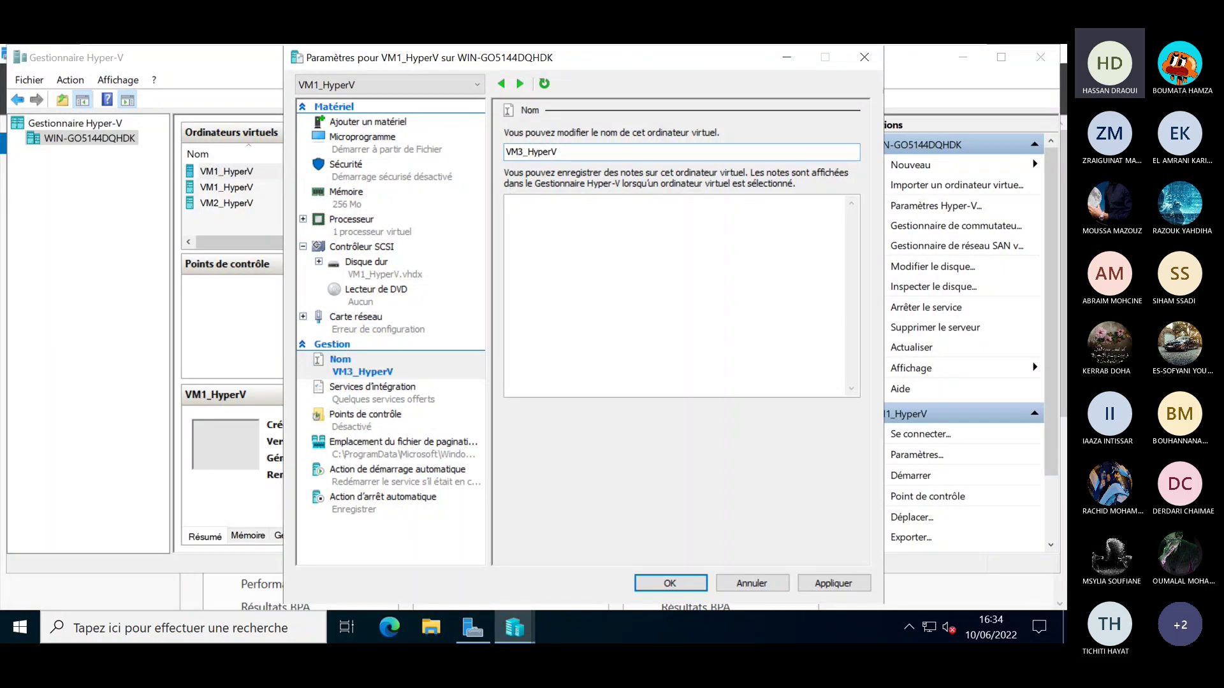
click(669, 584)
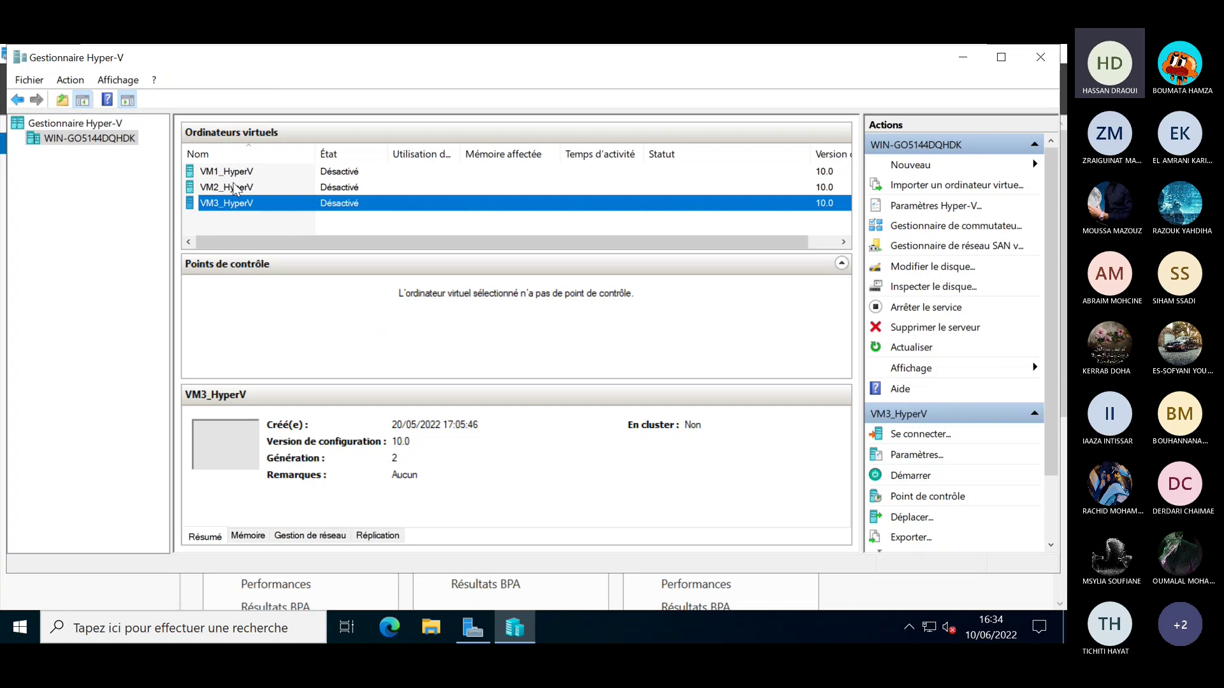
Step: Start another VM import from the Expot-VM1\VM2_HyperV export folder
right_click(53, 139)
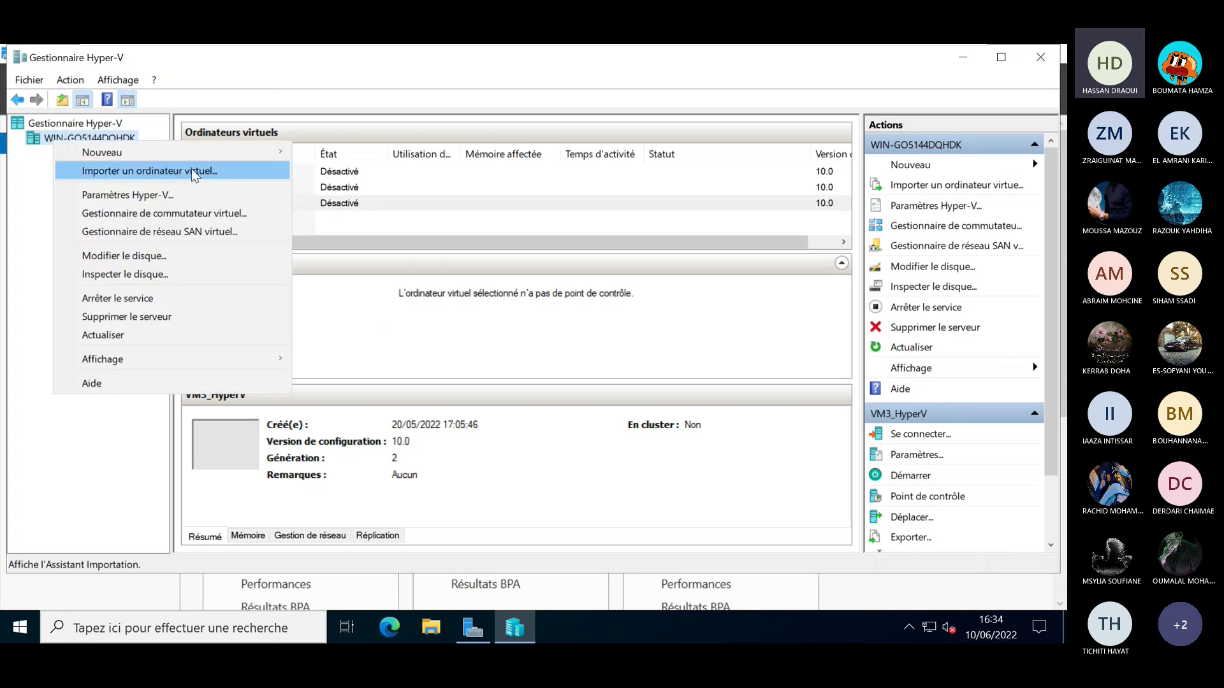
click(191, 170)
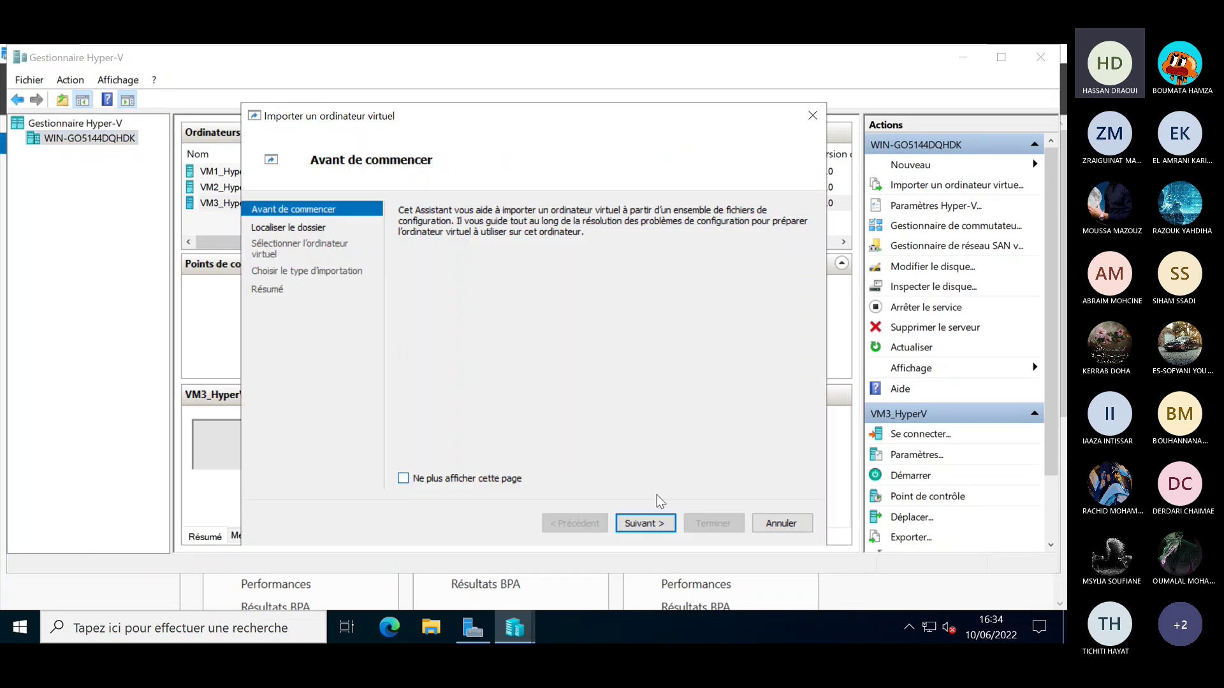
click(645, 524)
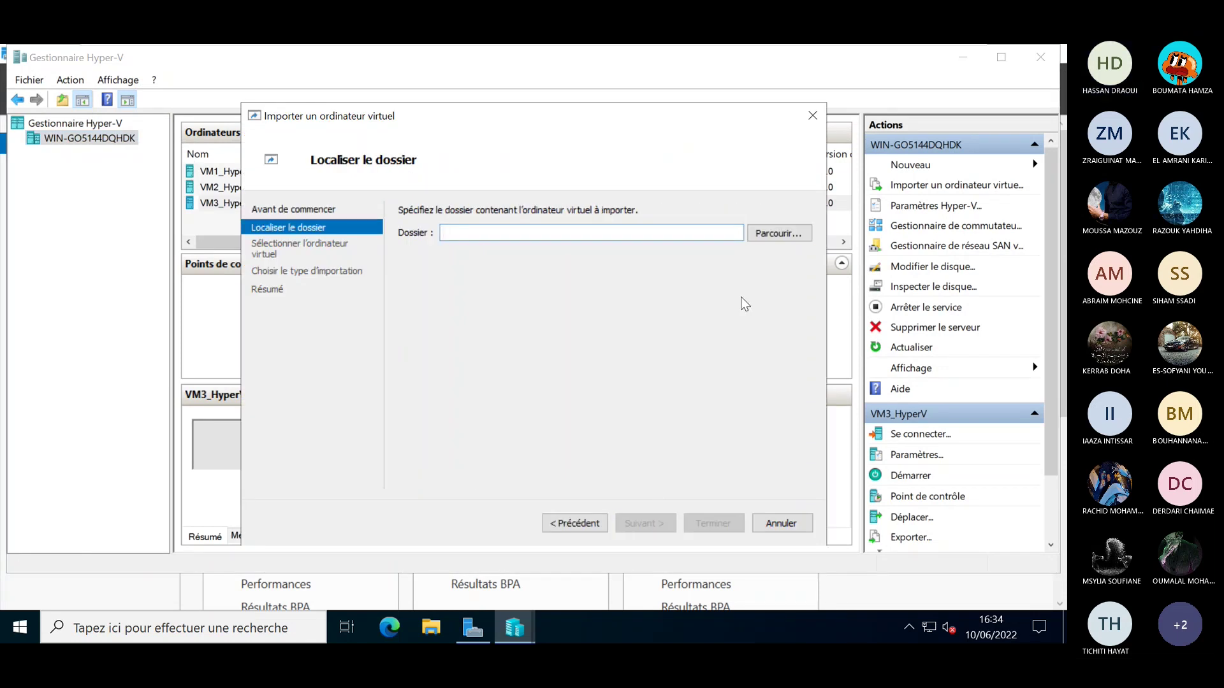
click(770, 237)
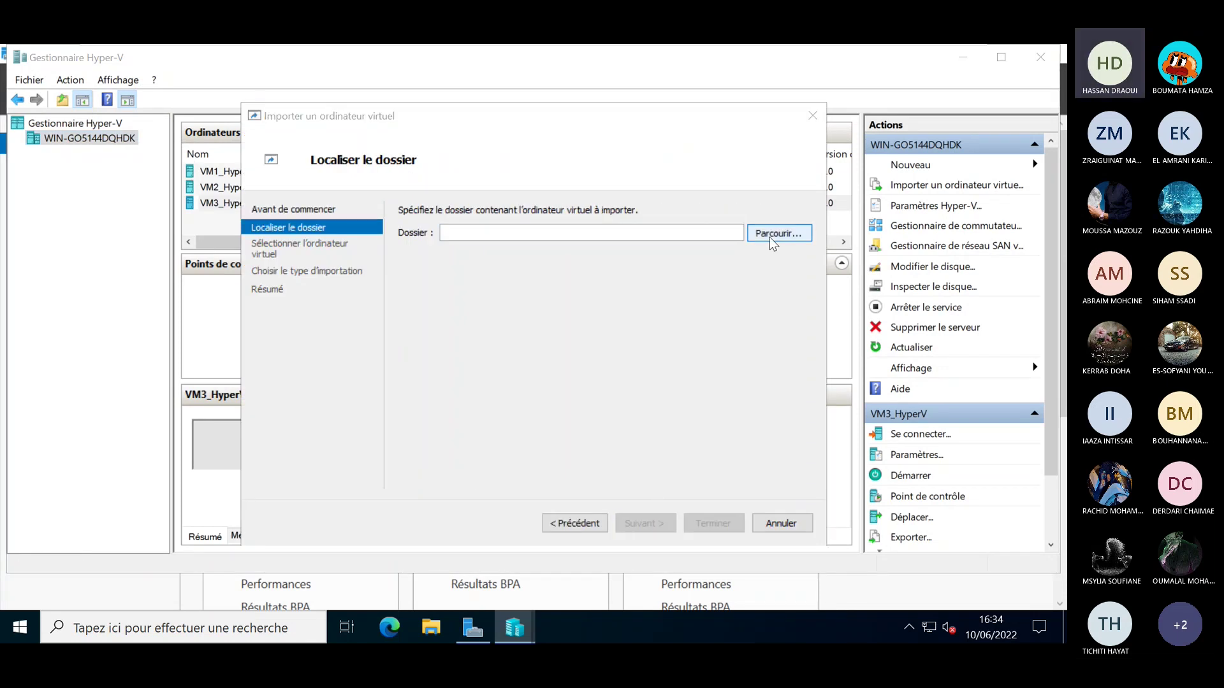
double_click(418, 266)
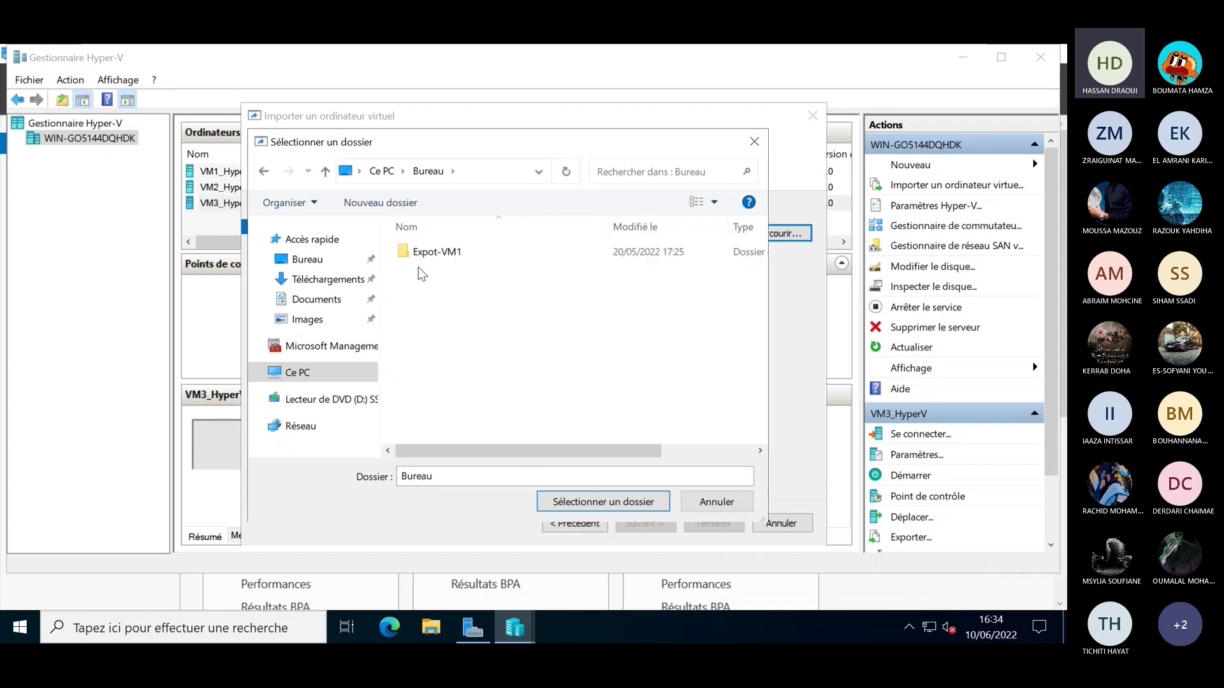
click(438, 250)
double_click(438, 250)
click(434, 254)
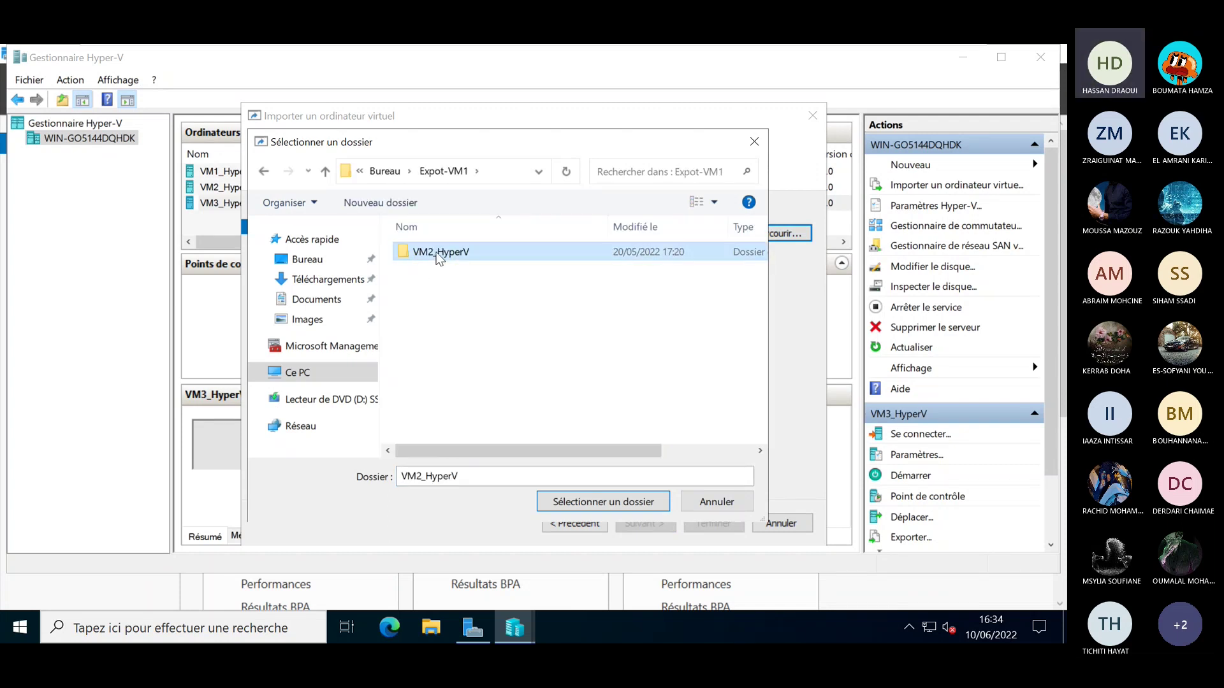
click(610, 500)
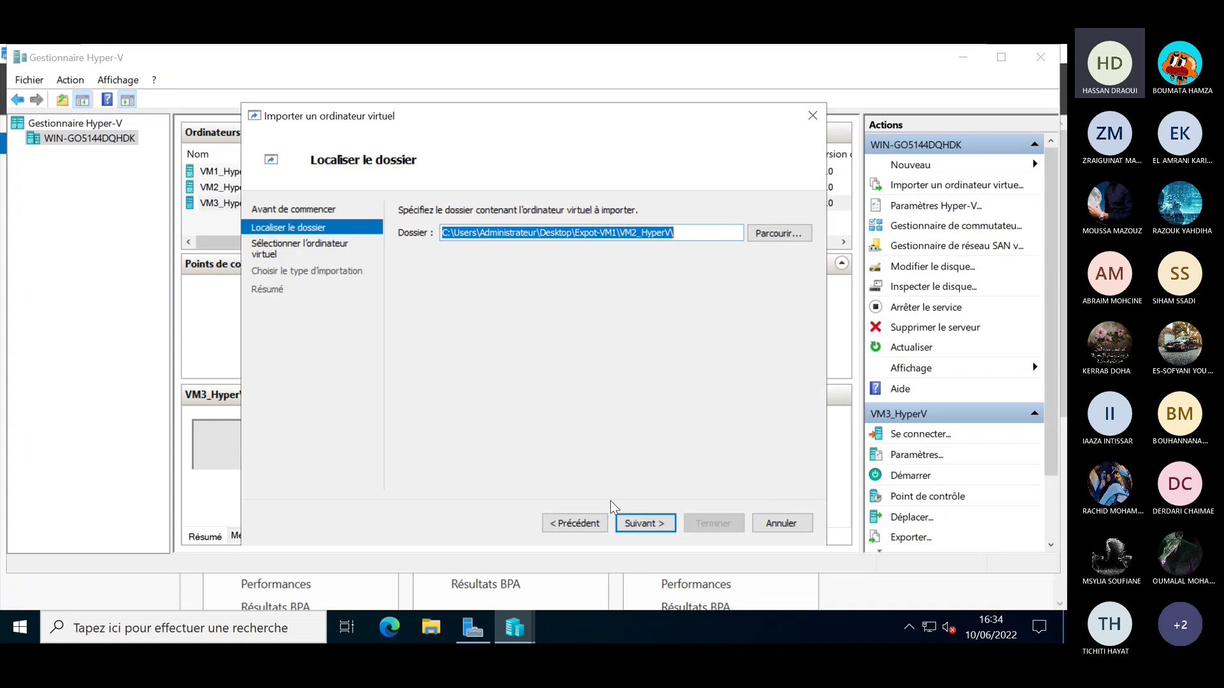
click(645, 522)
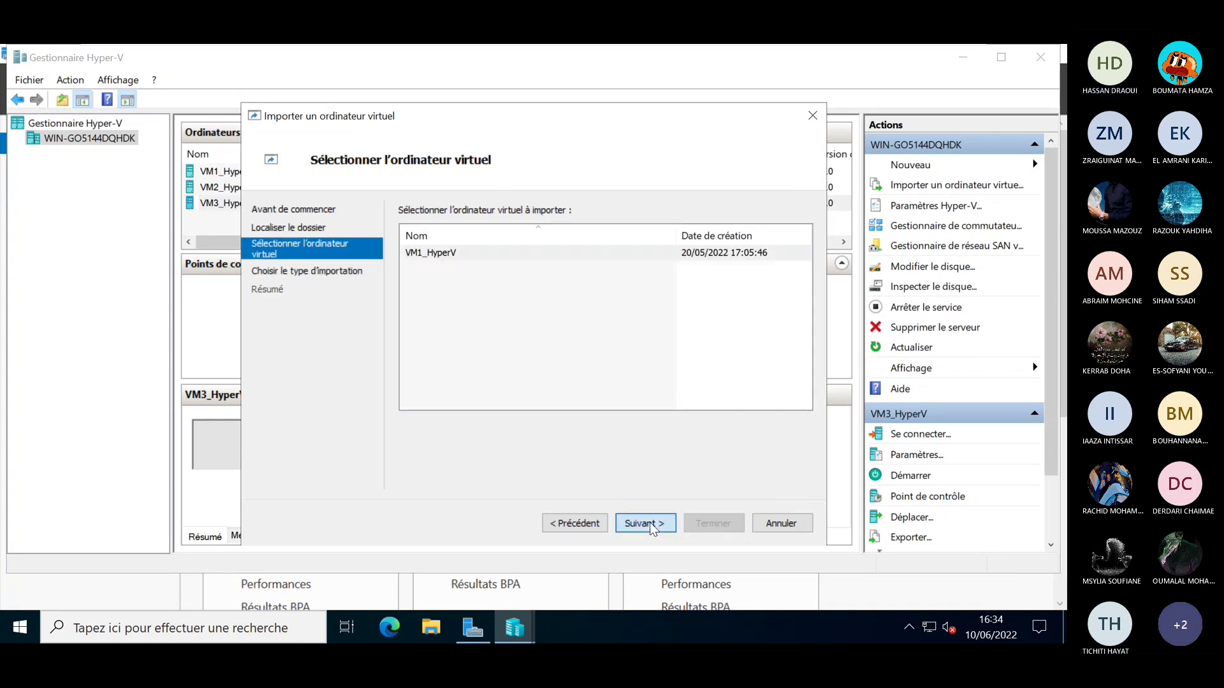
Step: Import VM1_HyperV as a new-ID copy in another location, with disks in a vm4 folder
click(650, 525)
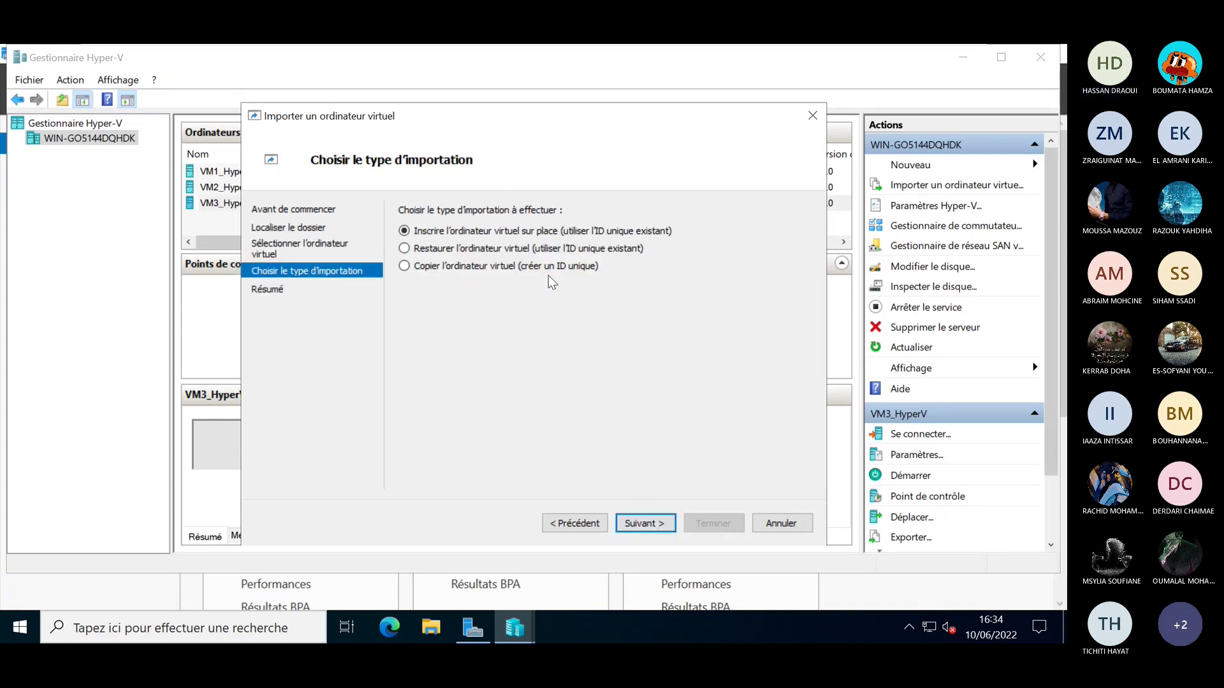
click(553, 266)
click(649, 520)
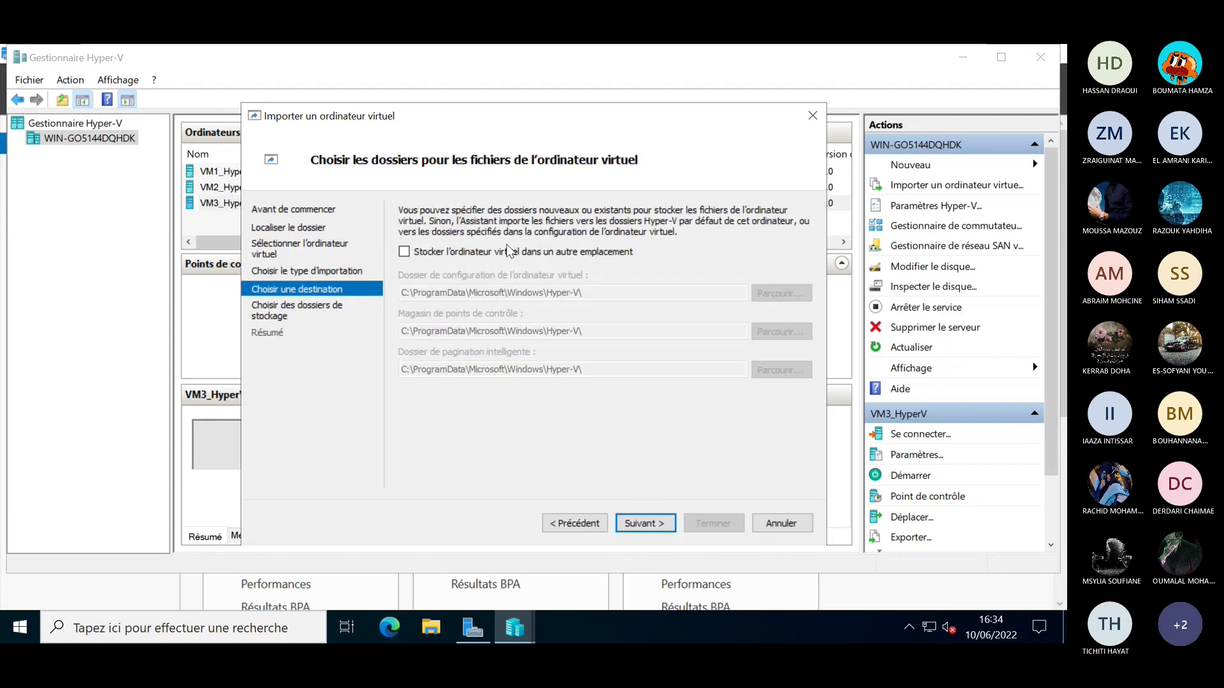
click(511, 253)
click(668, 524)
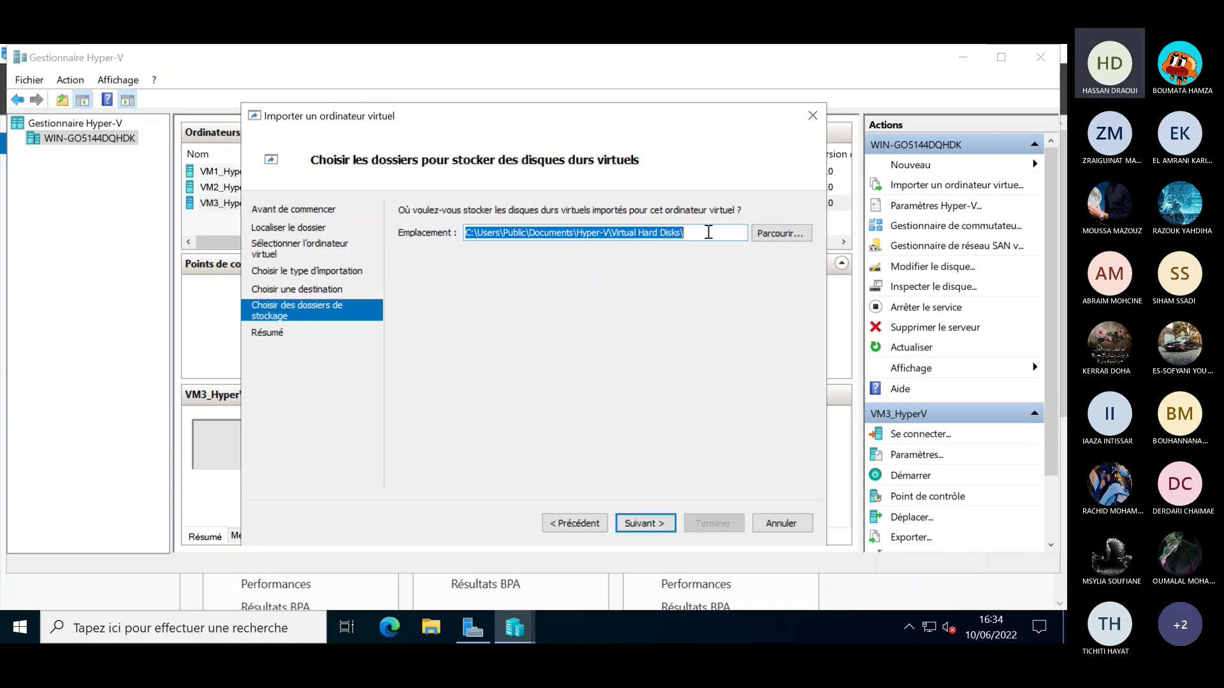
click(705, 235)
text(v)
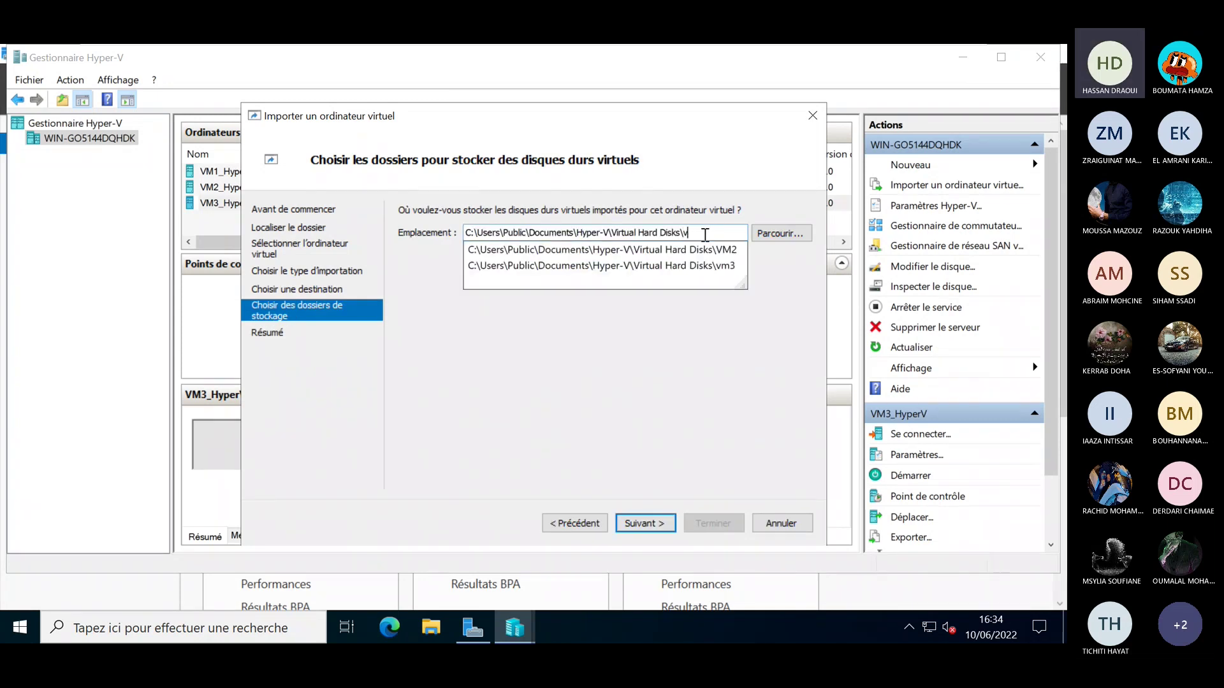
text(m3)
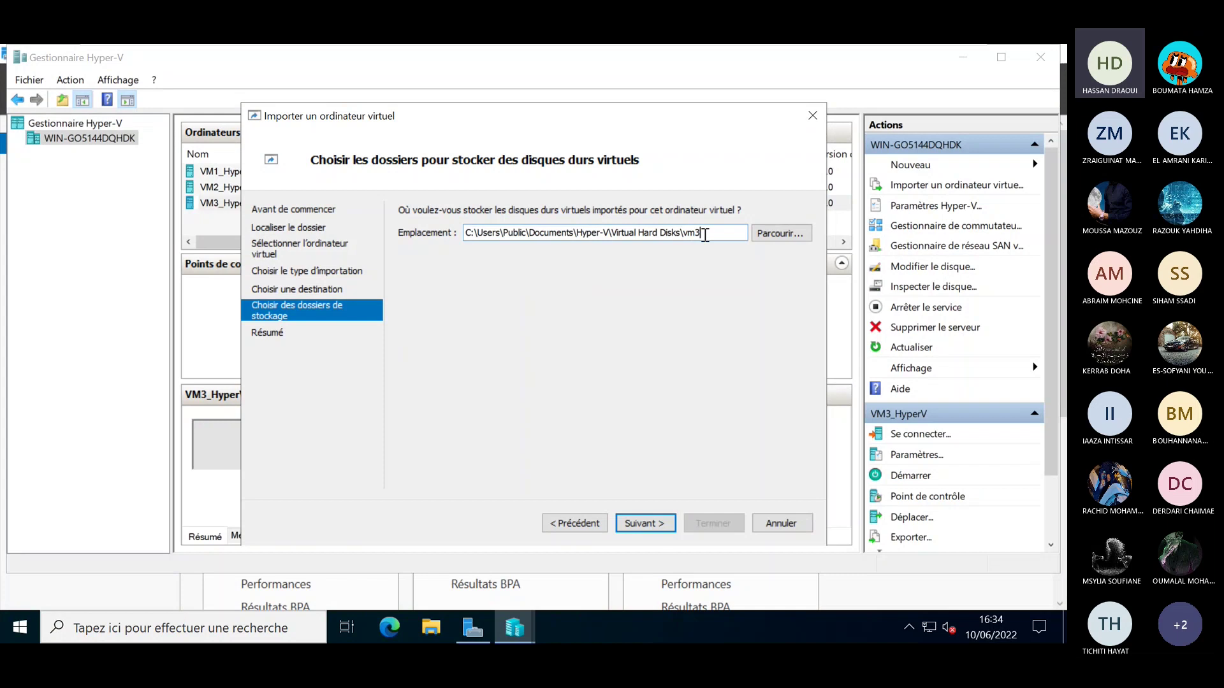
key(BackSpace)
text(4)
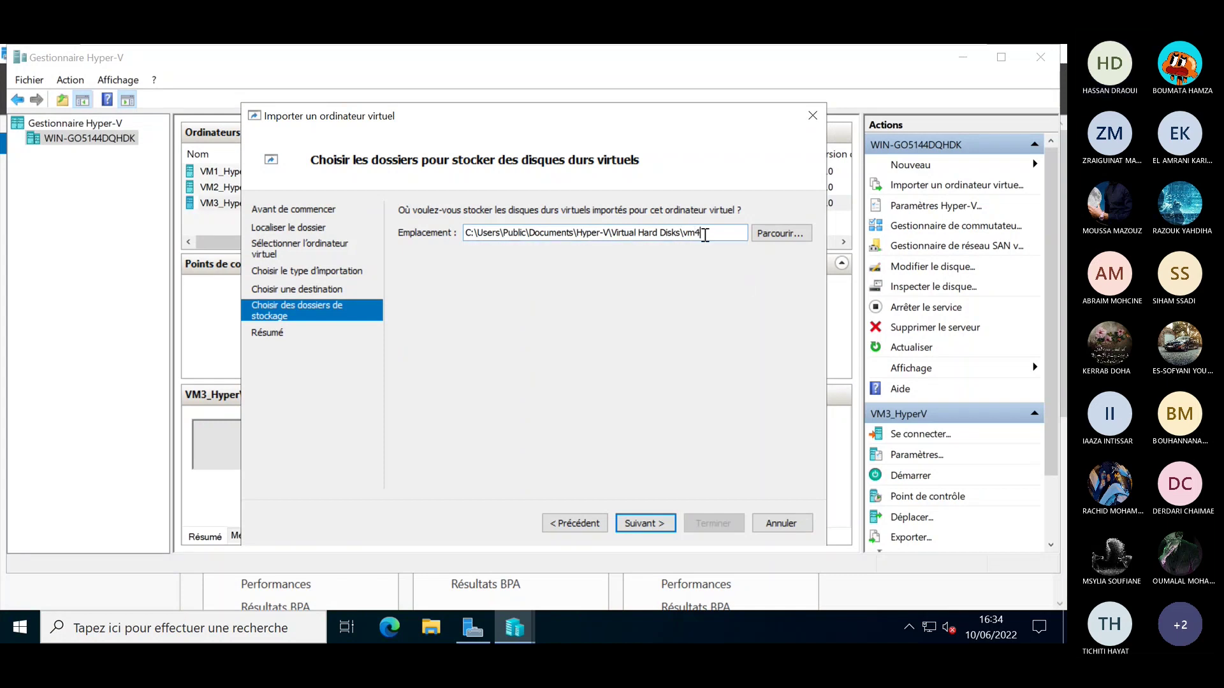
click(666, 532)
click(707, 528)
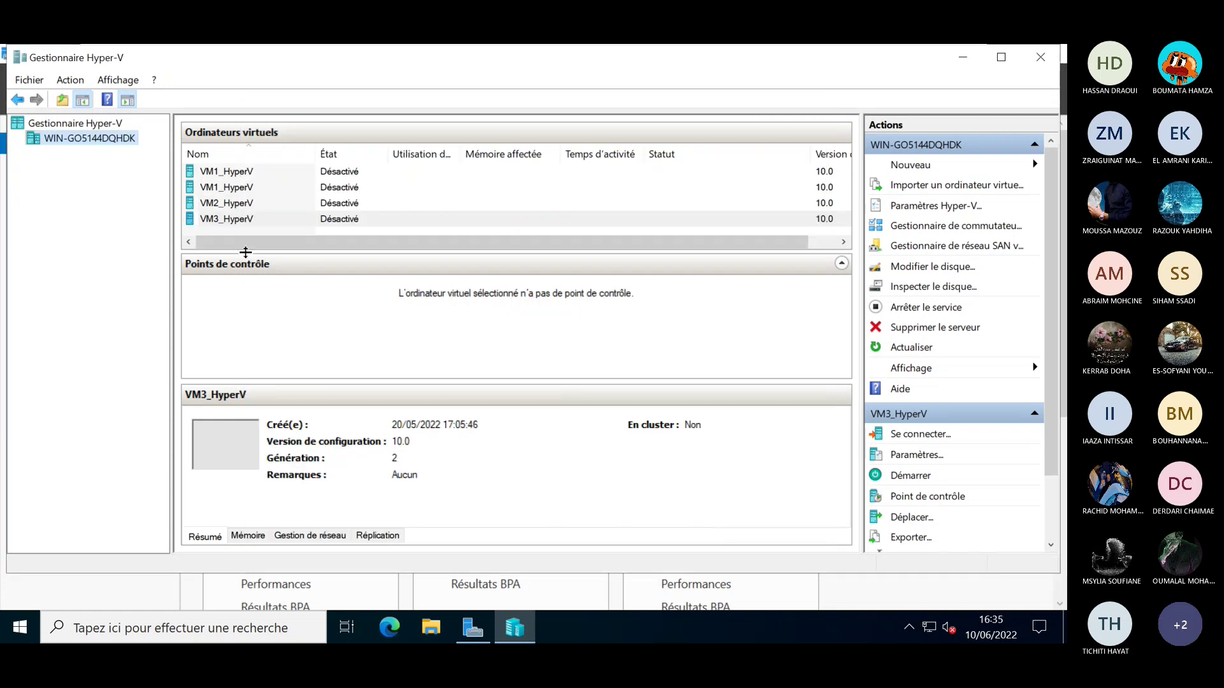
Step: Change the newly imported VM1_HyperV copy's name to VM4_HyperV and save
drag(245, 252, 247, 283)
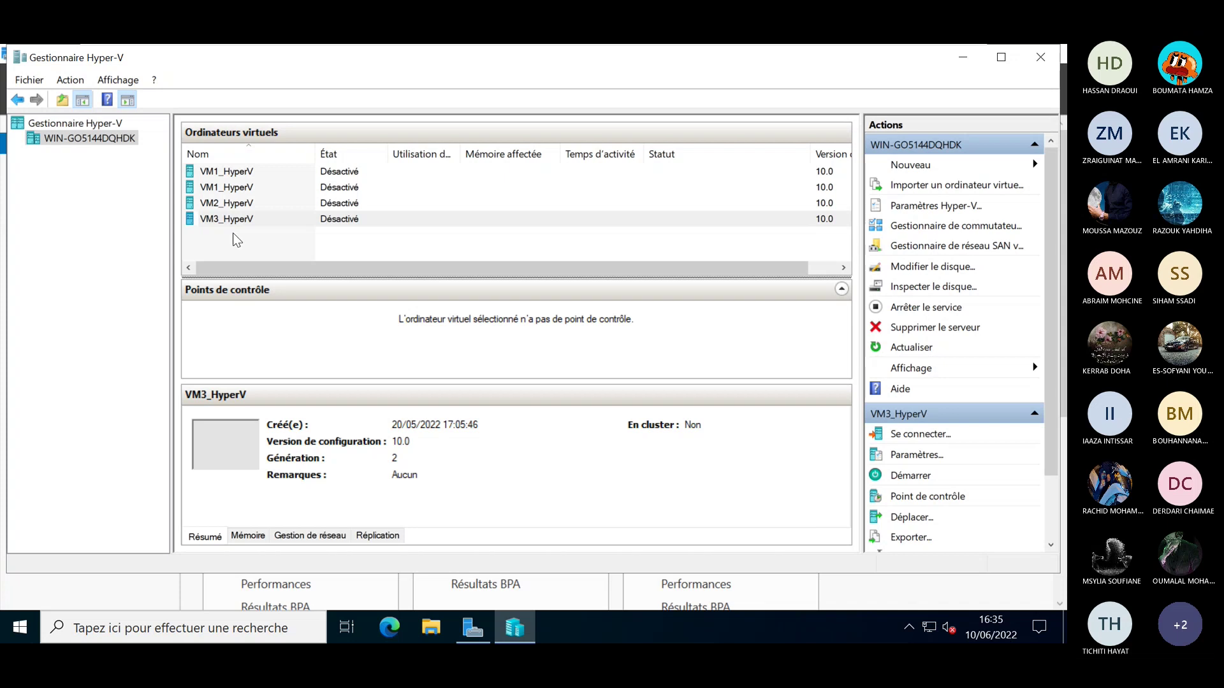
click(226, 173)
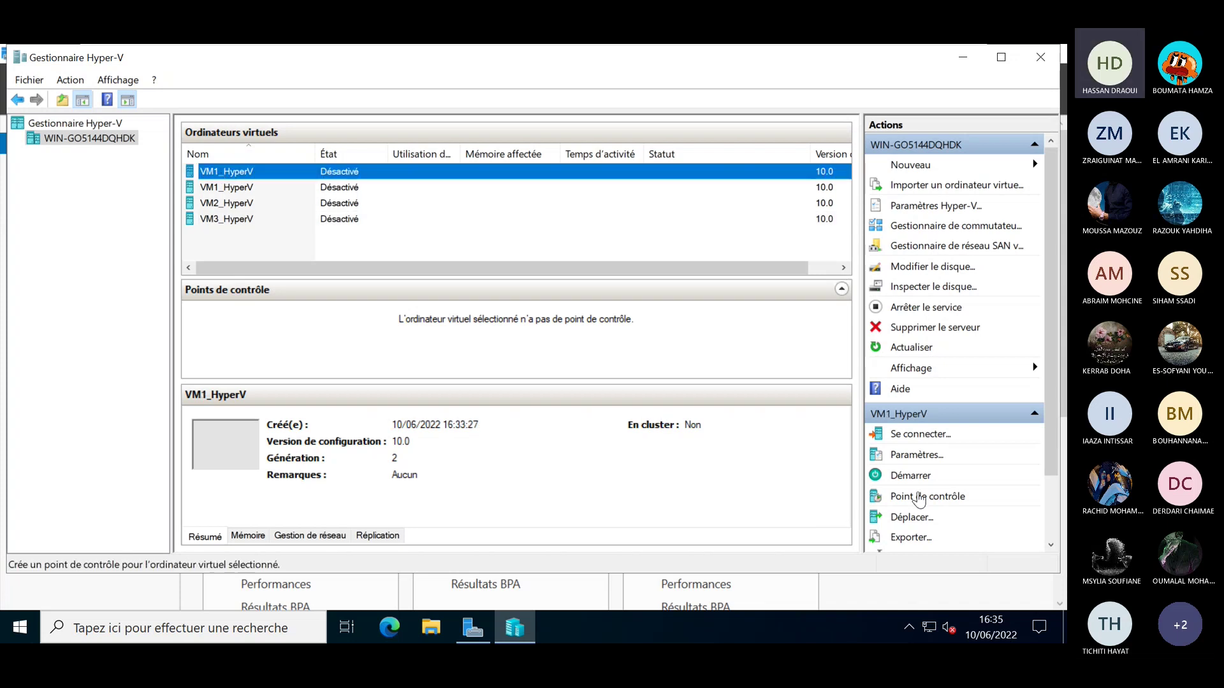
click(915, 457)
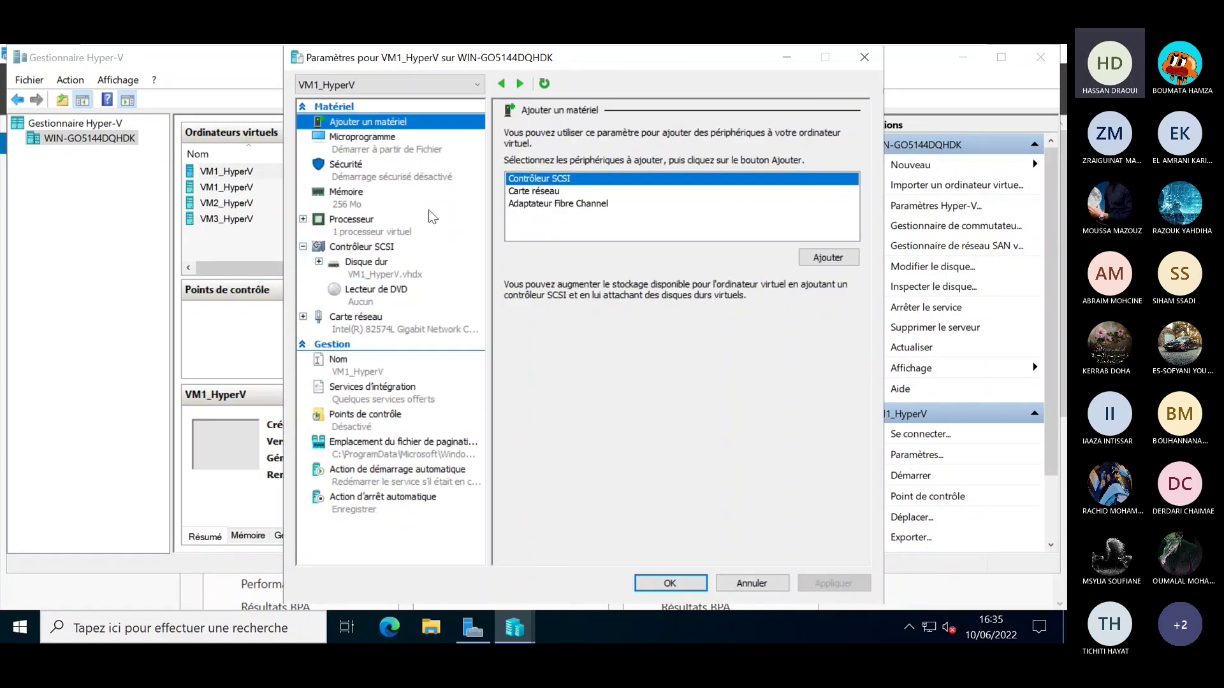
click(336, 373)
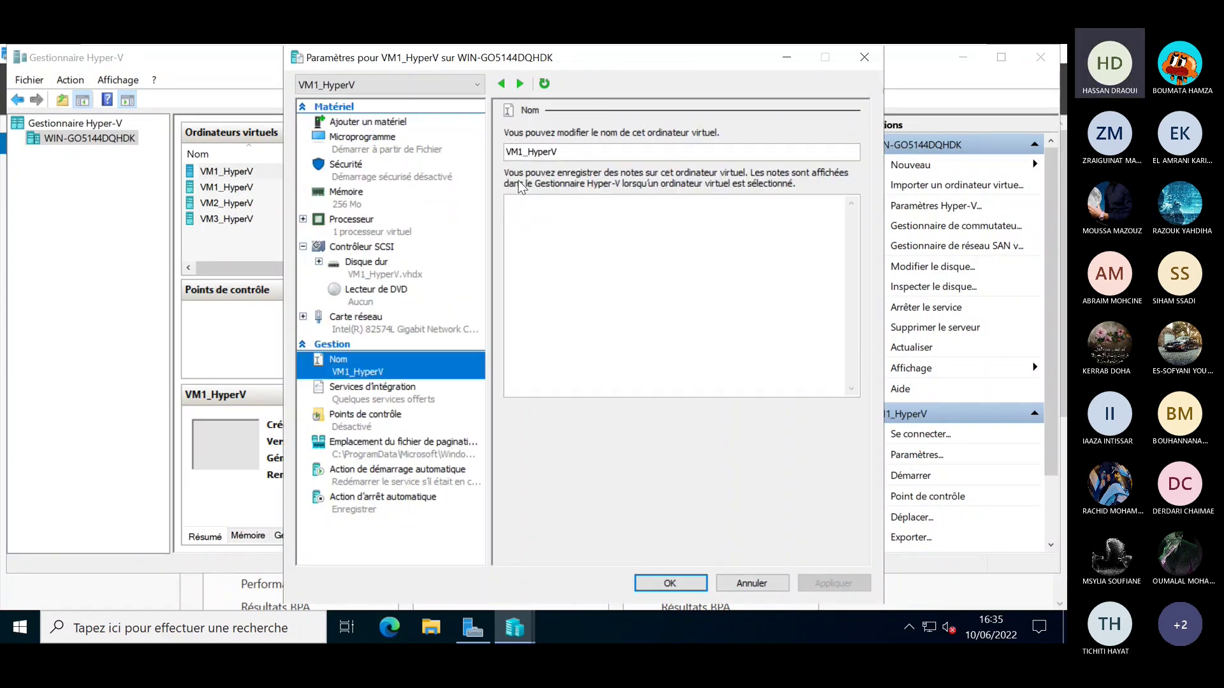
click(519, 151)
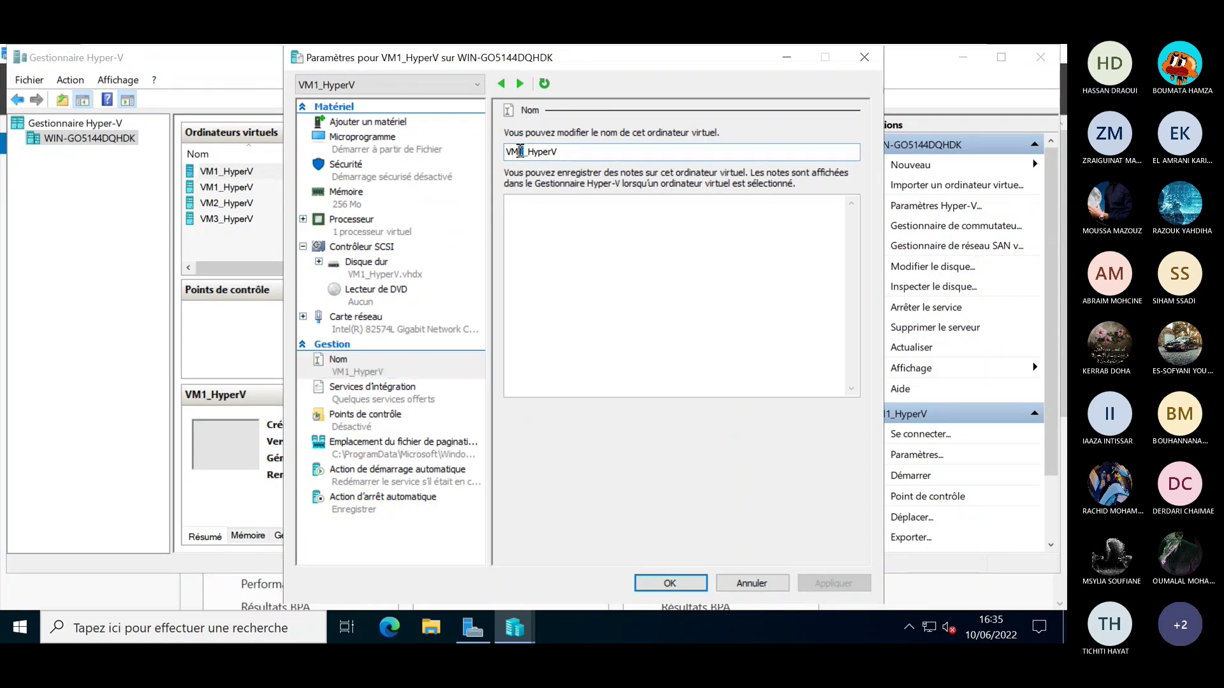
key(BackSpace)
text(4)
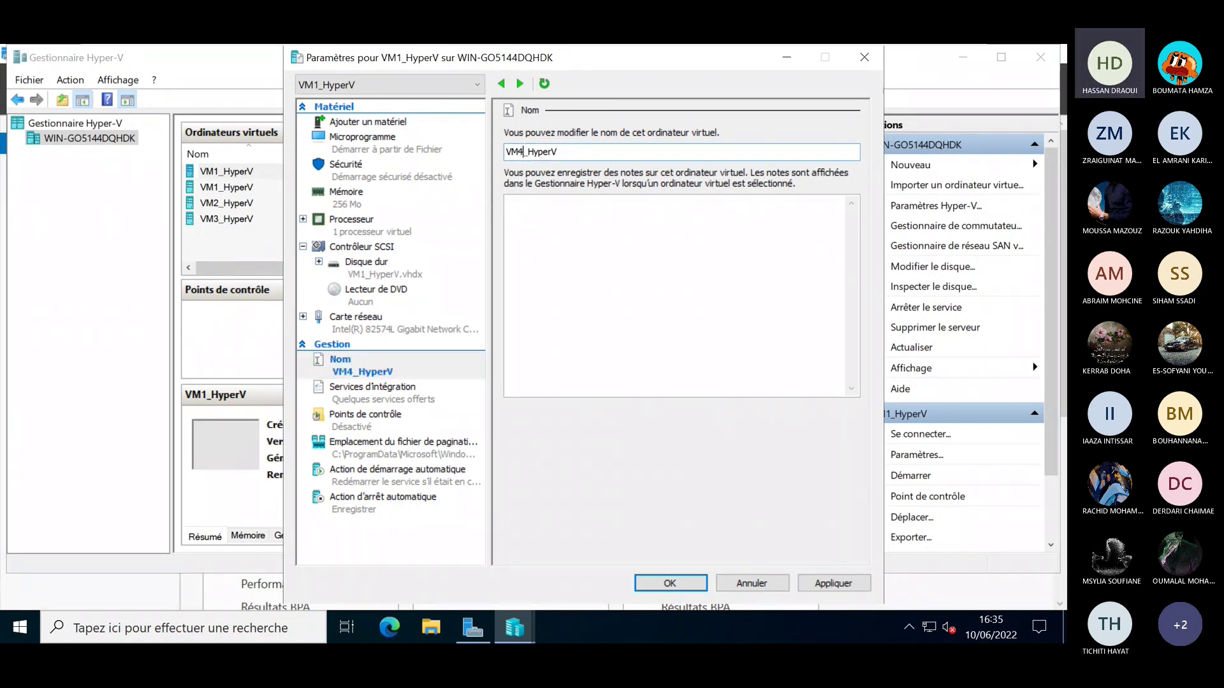
click(670, 583)
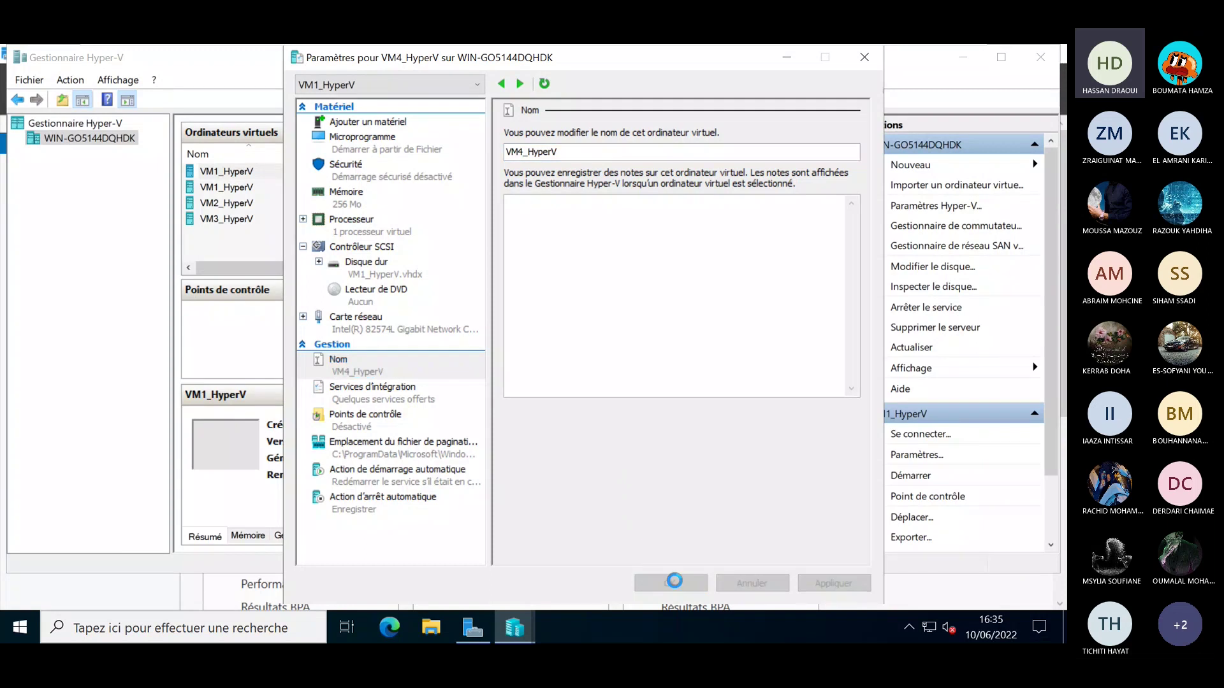
Step: Start a third VM import from the Expot-VM1\VM2_HyperV export folder
right_click(86, 140)
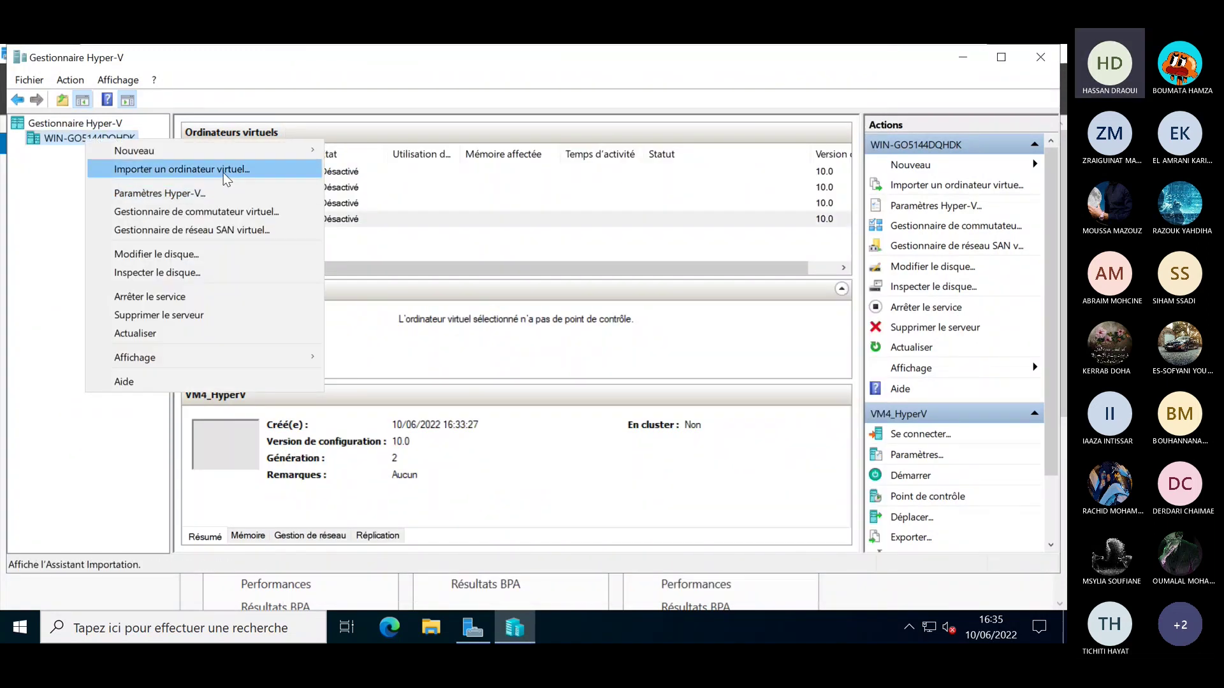
click(224, 173)
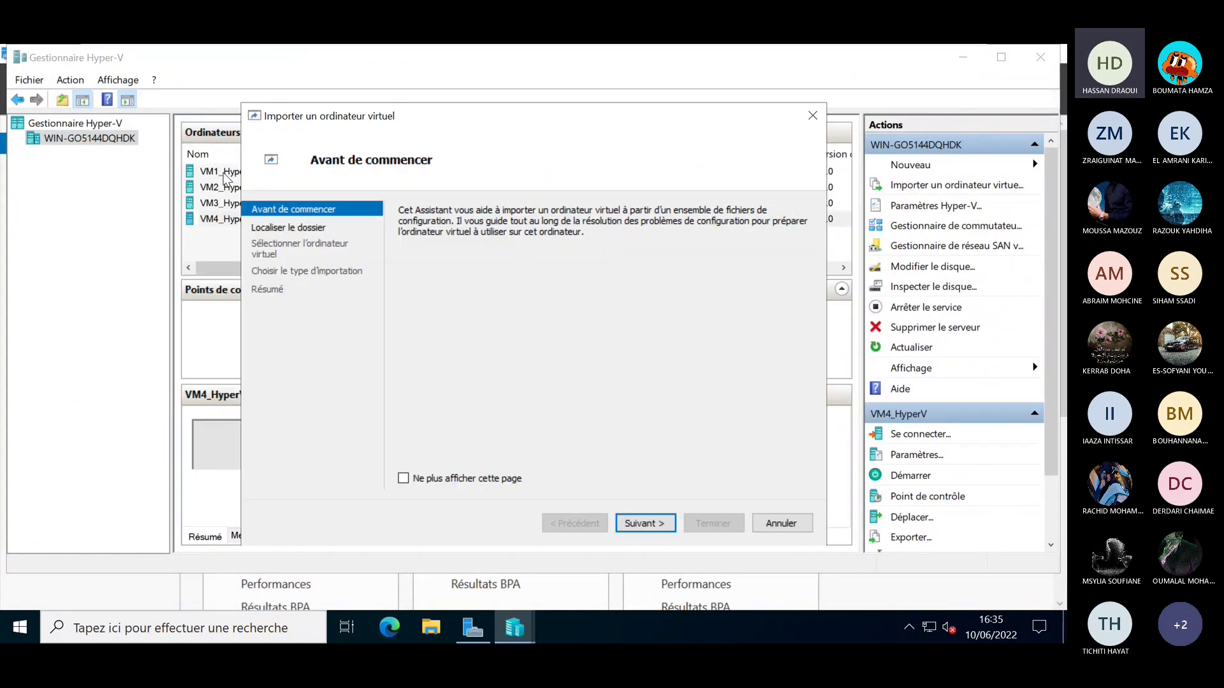
click(660, 531)
click(778, 234)
double_click(444, 260)
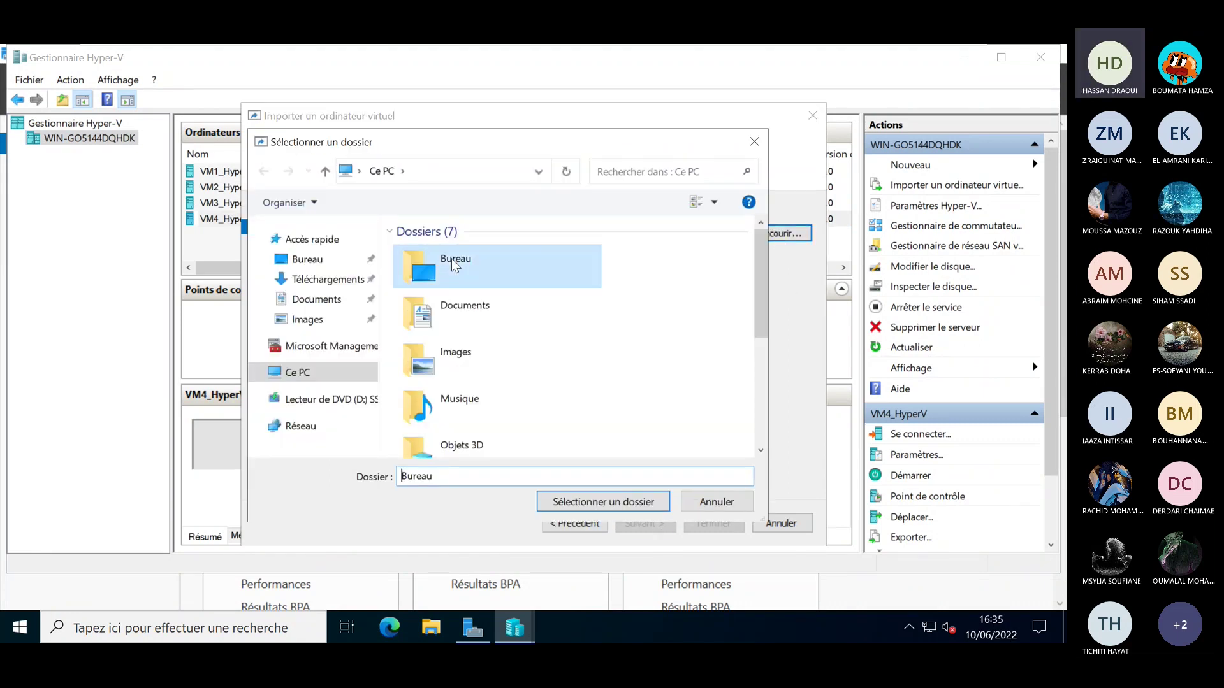
double_click(444, 255)
click(443, 255)
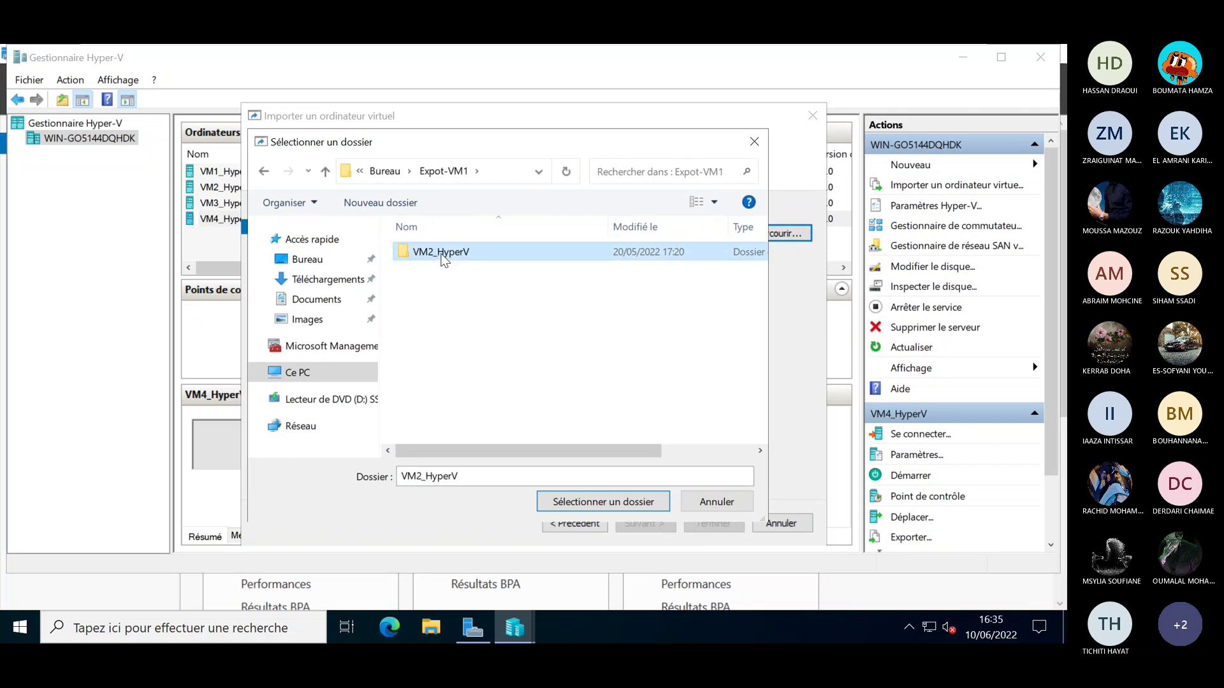
click(626, 503)
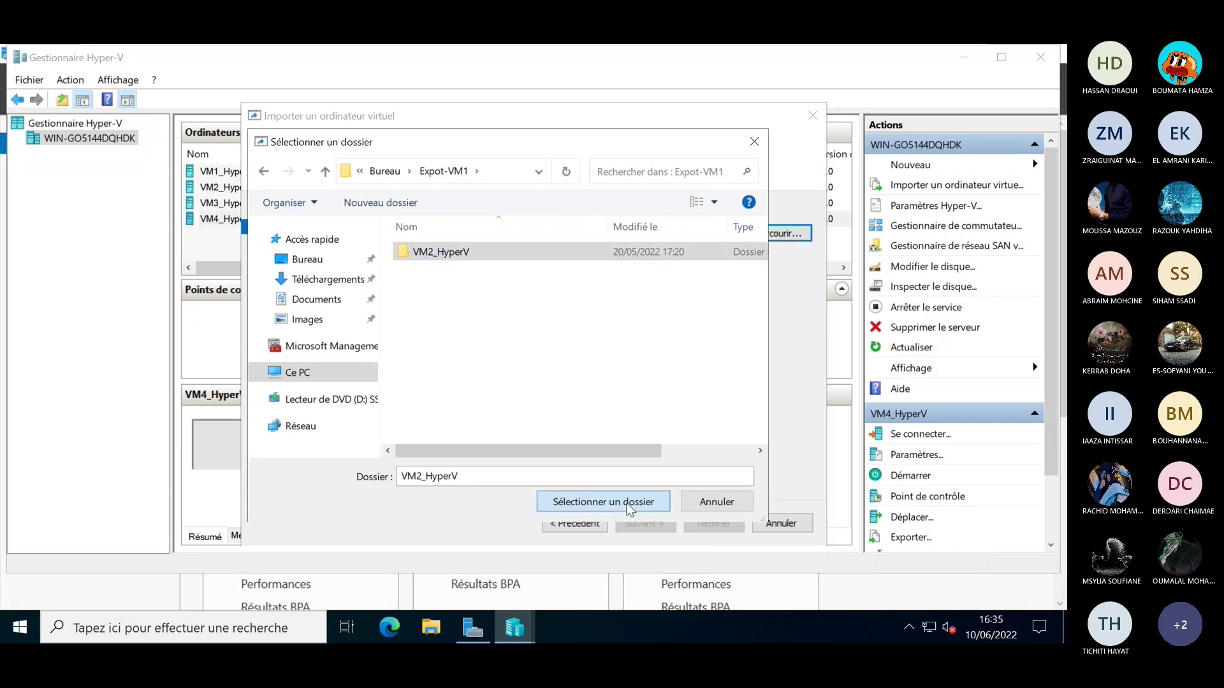
click(642, 523)
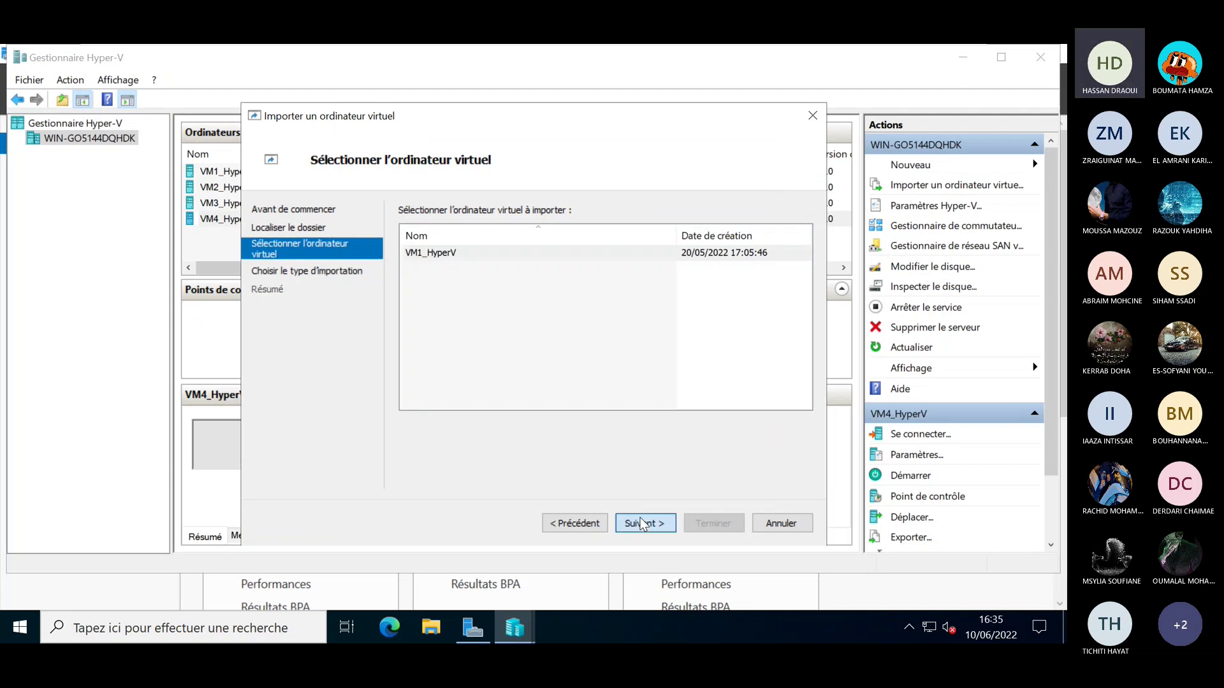
Step: Import VM1_HyperV as a new-ID copy with disks in a vm5 folder, then minimise the VM
click(642, 523)
click(565, 266)
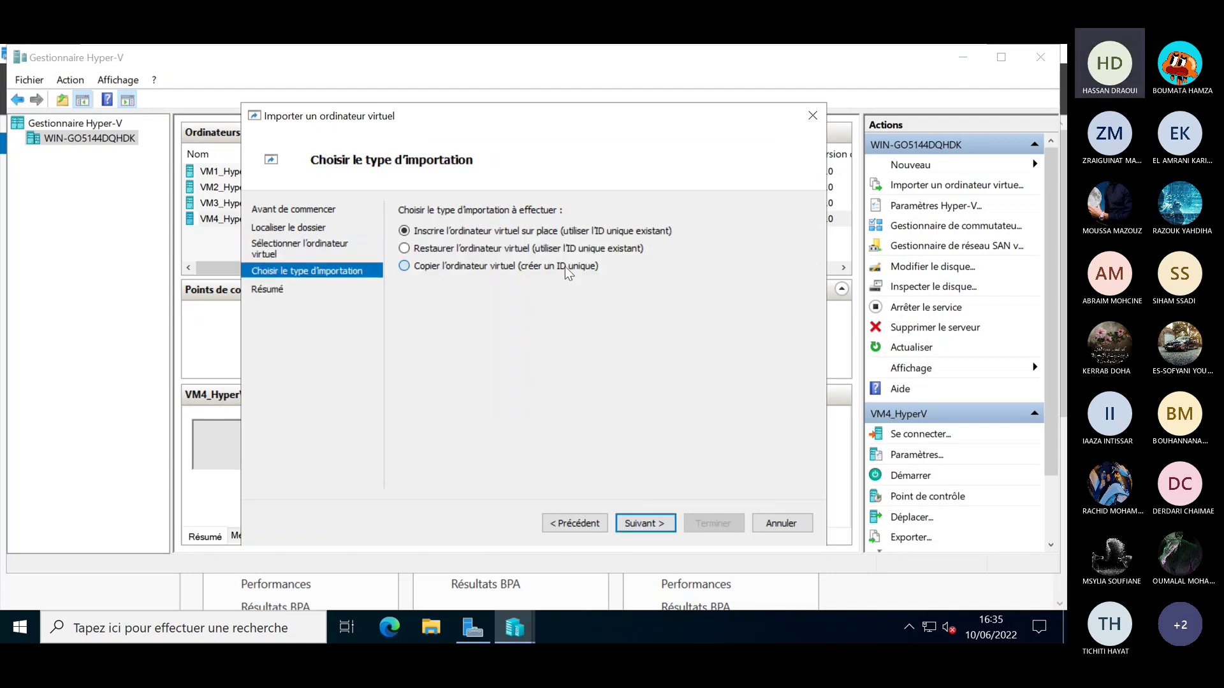
click(640, 526)
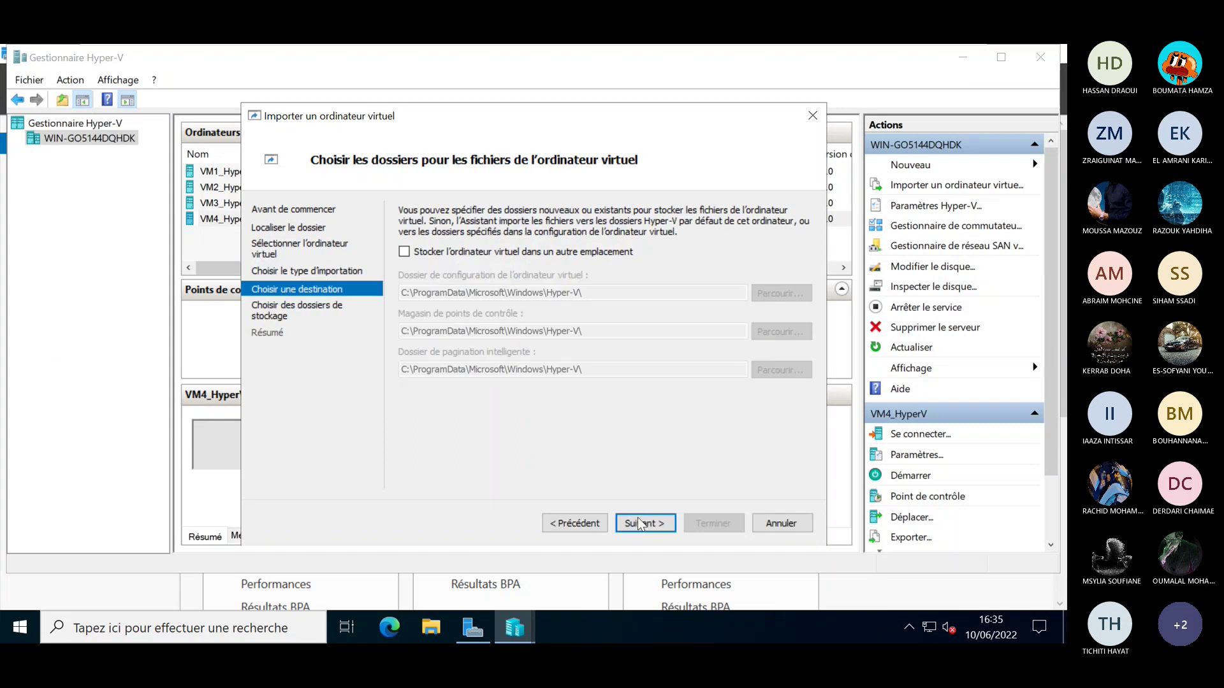
click(657, 521)
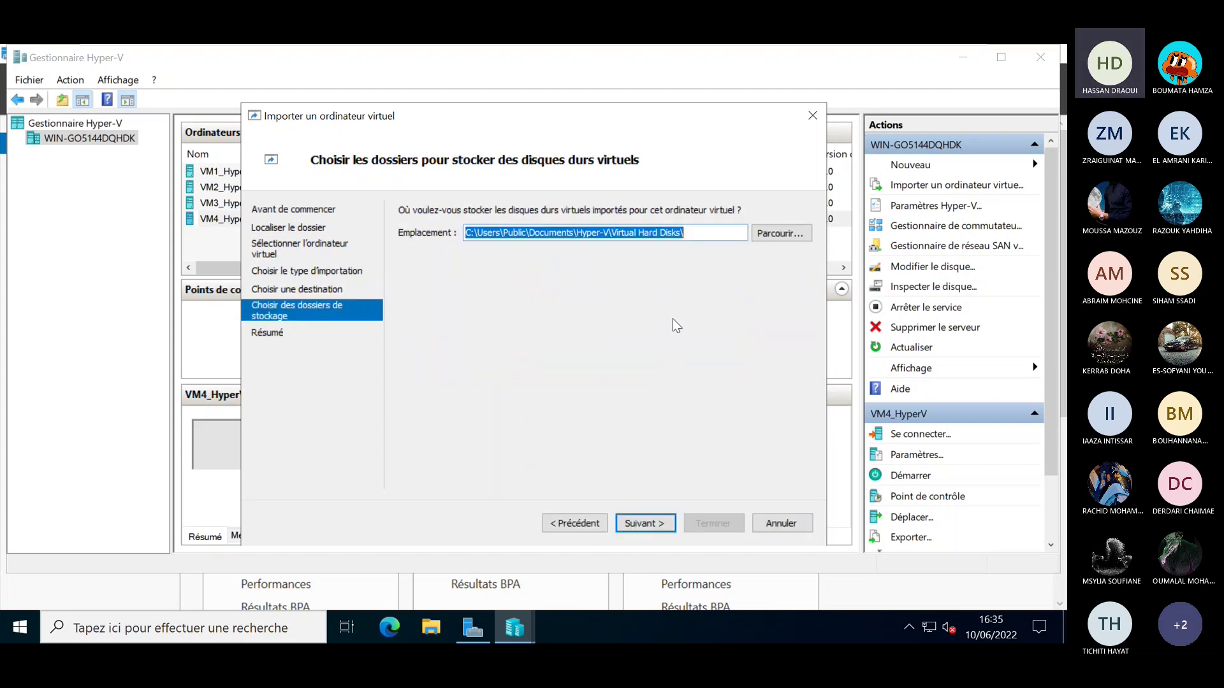
click(700, 234)
text(vm)
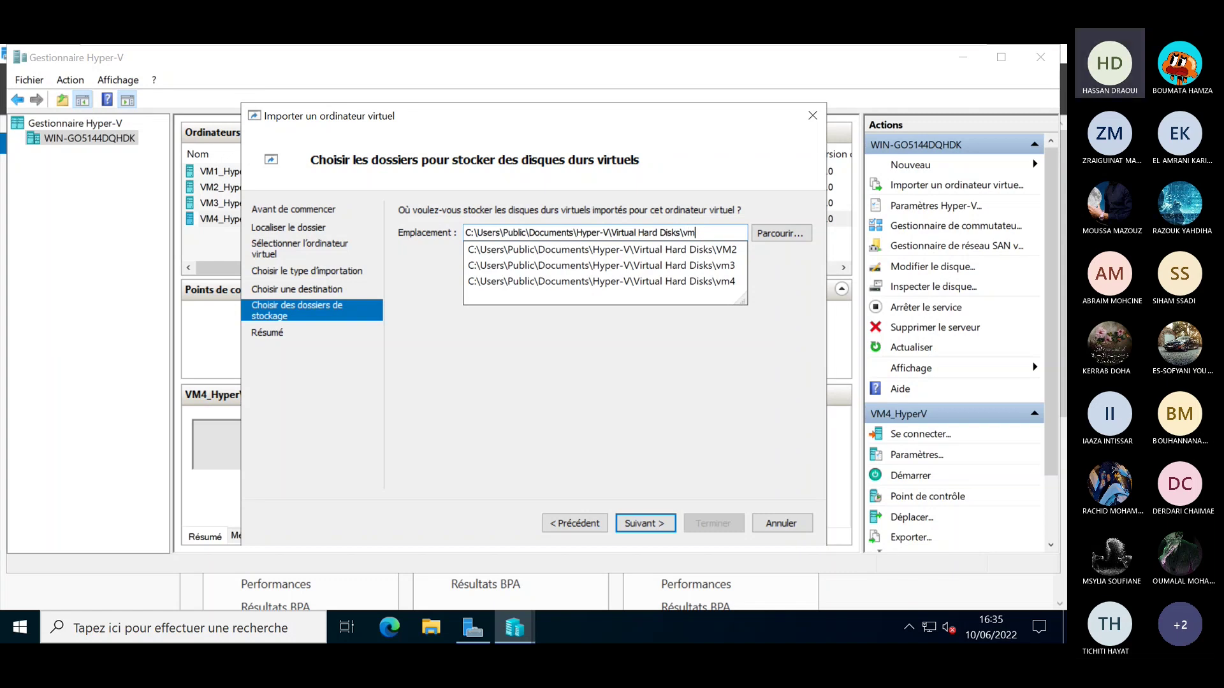
text(5)
click(644, 524)
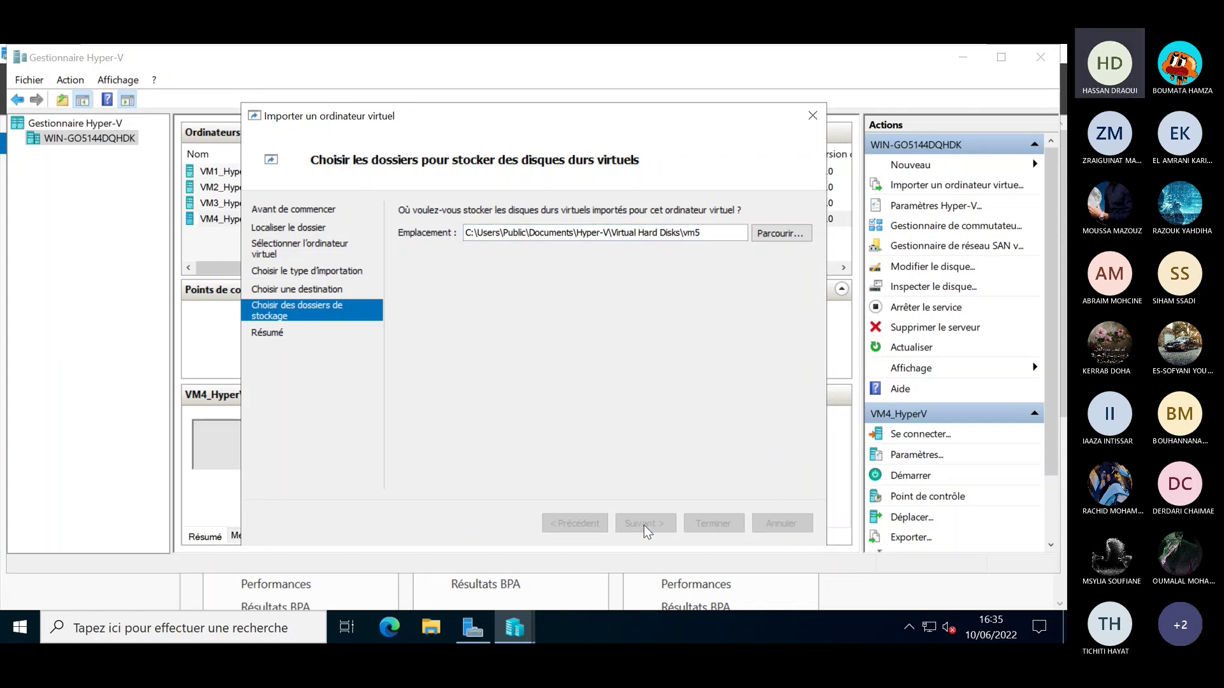
click(644, 524)
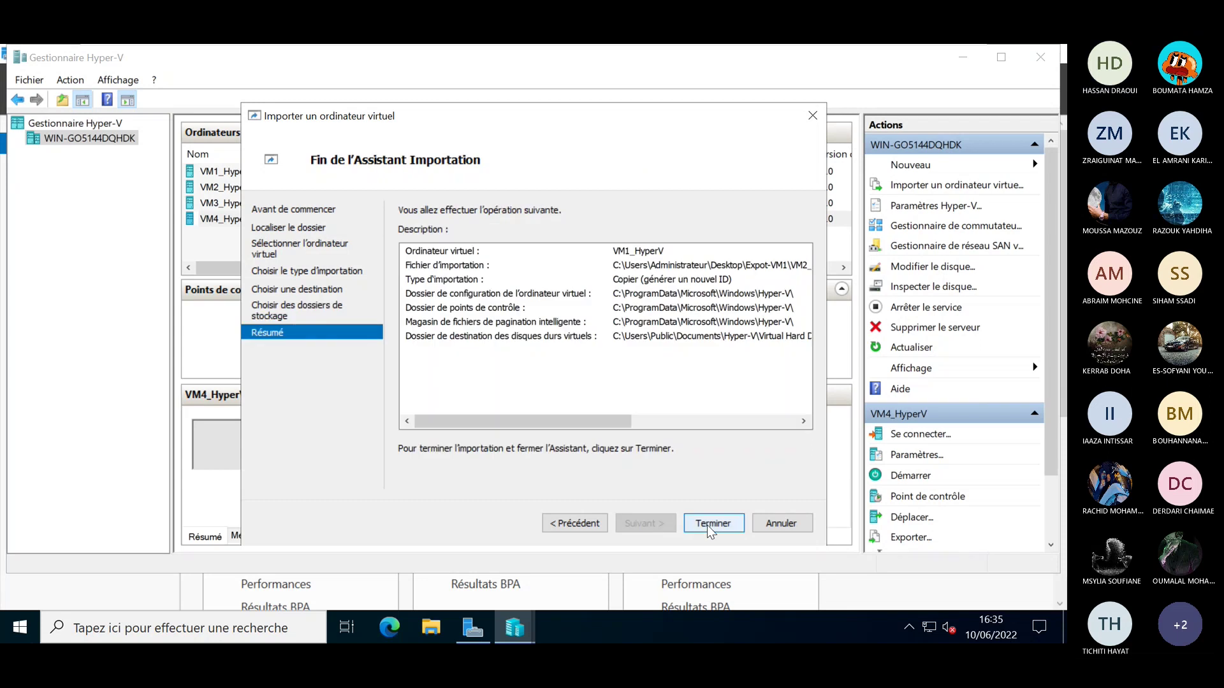
click(706, 524)
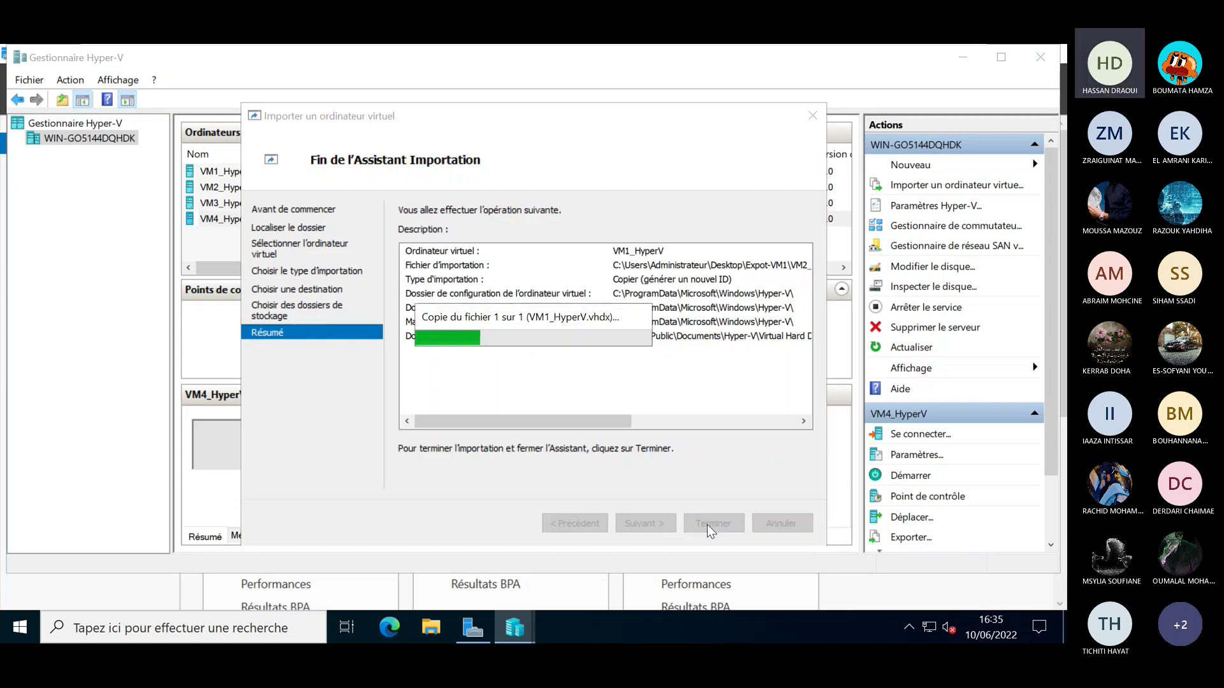
mouse_move(702, 44)
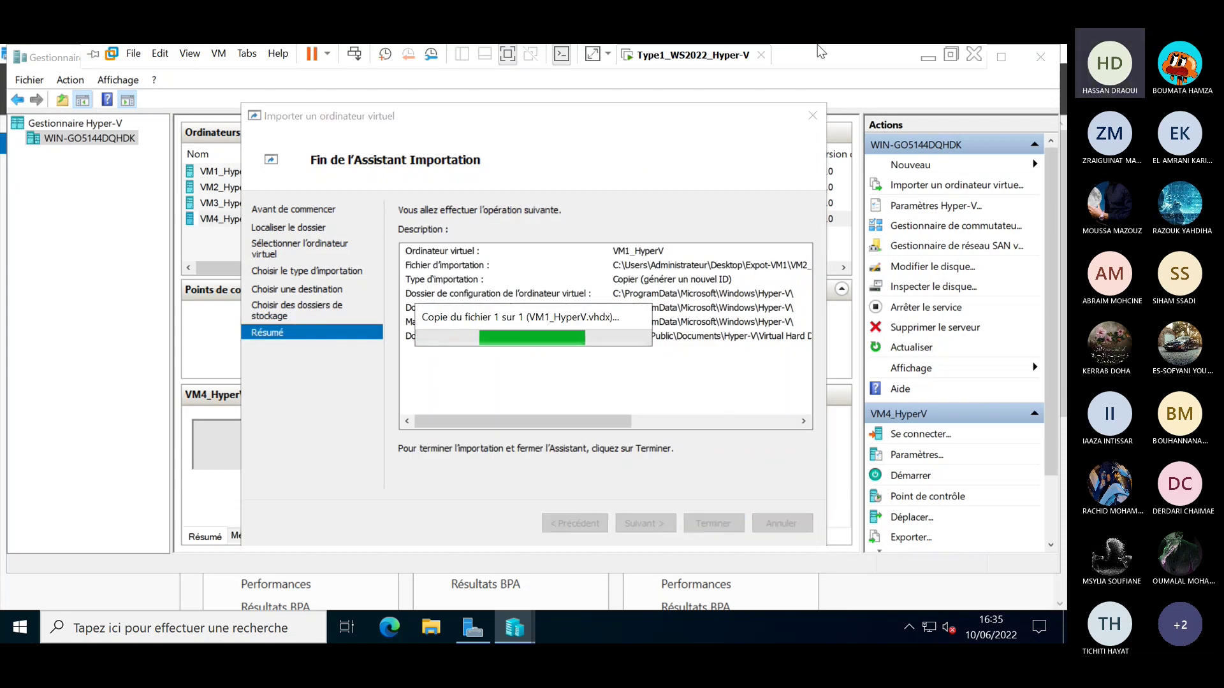
click(930, 60)
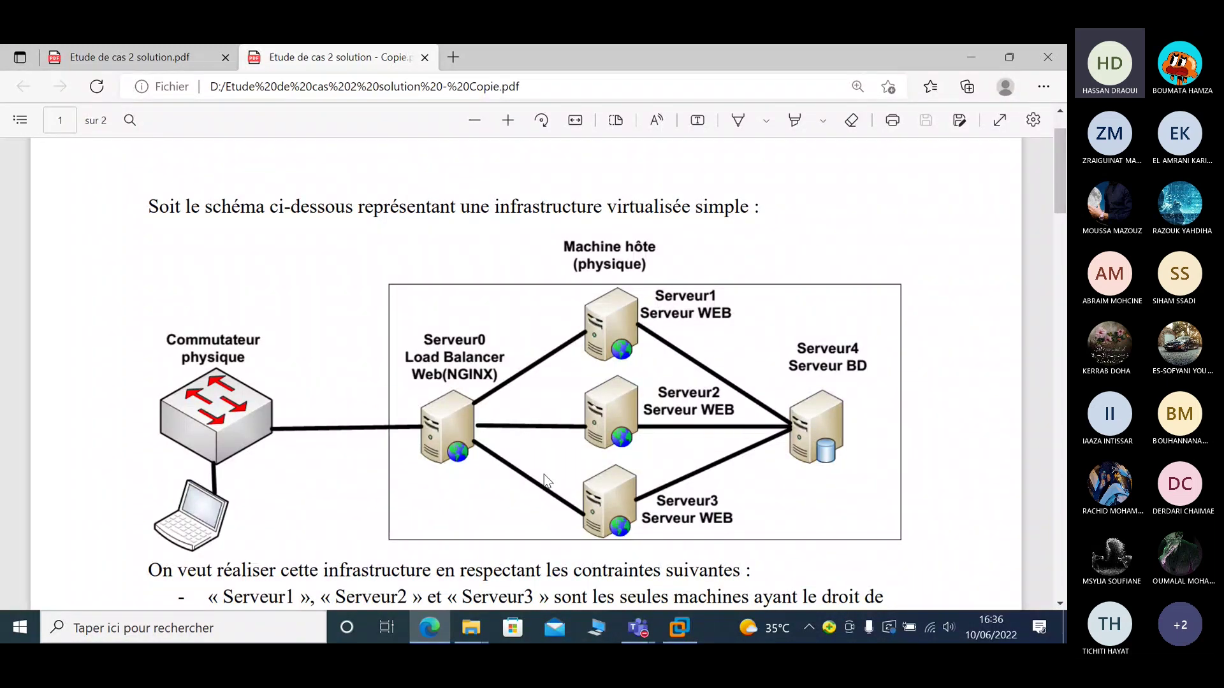
Step: Return to Hyper-V Manager in the nested Windows Server VM, now listing the imported VM1_HyperV copy
click(679, 628)
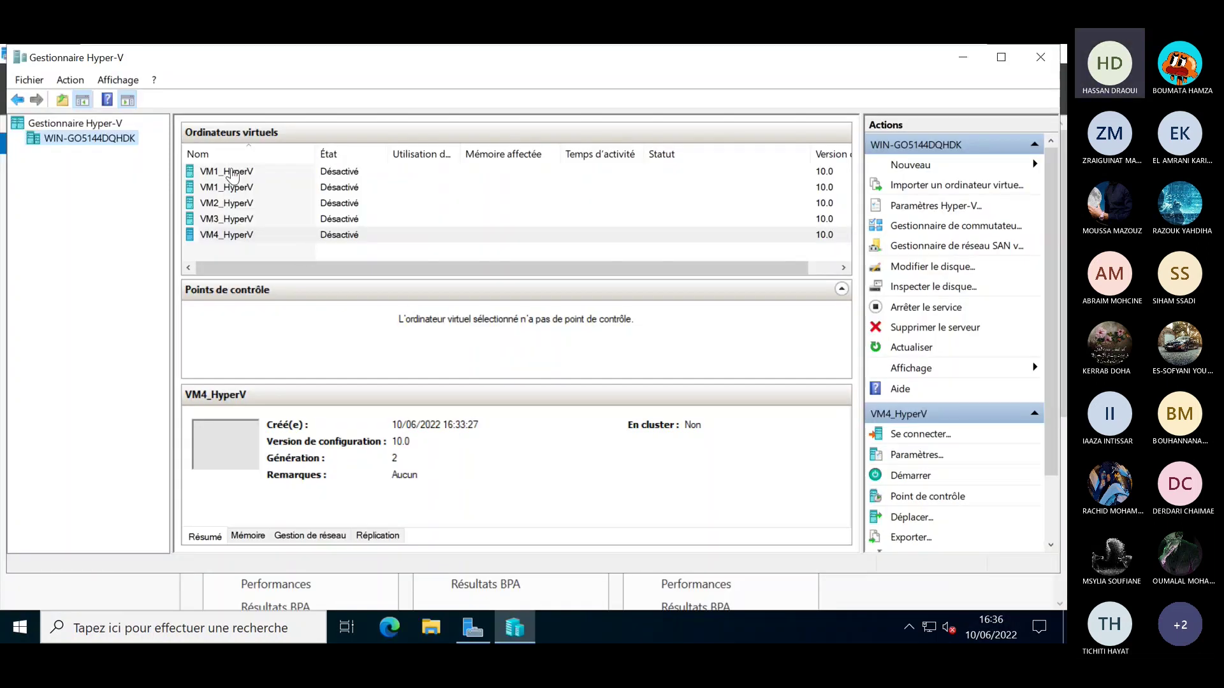
Step: Rename the first VM1_HyperV machine to Serveur0
click(231, 173)
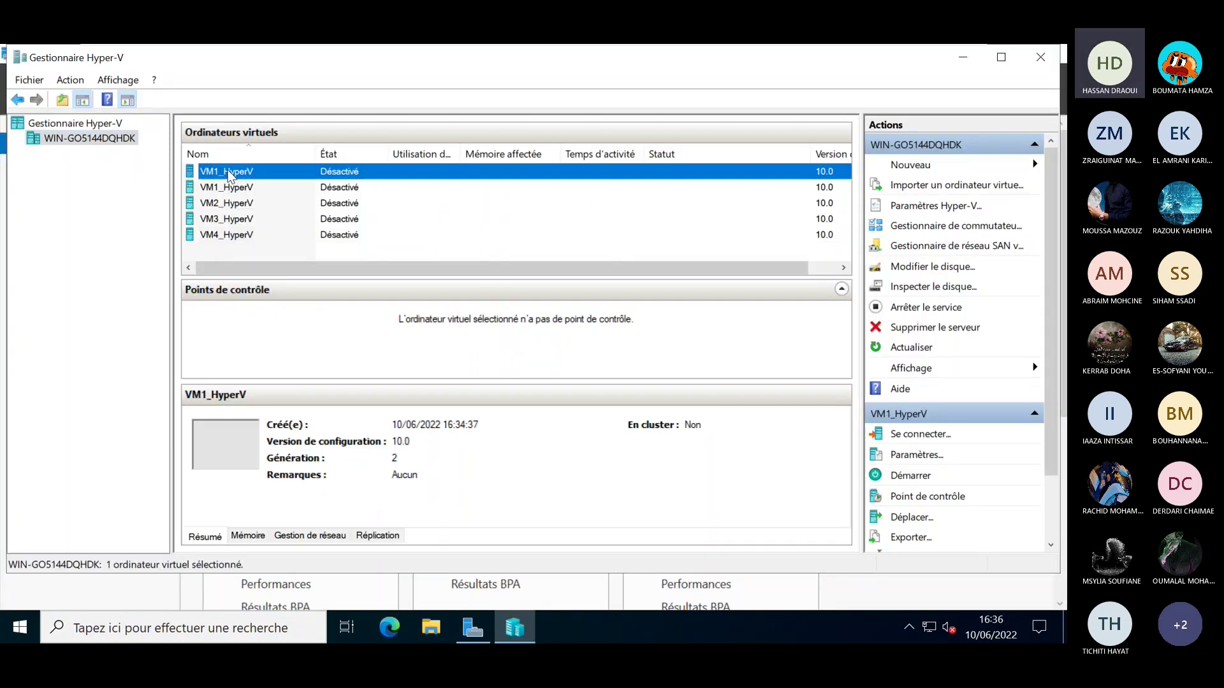
click(914, 456)
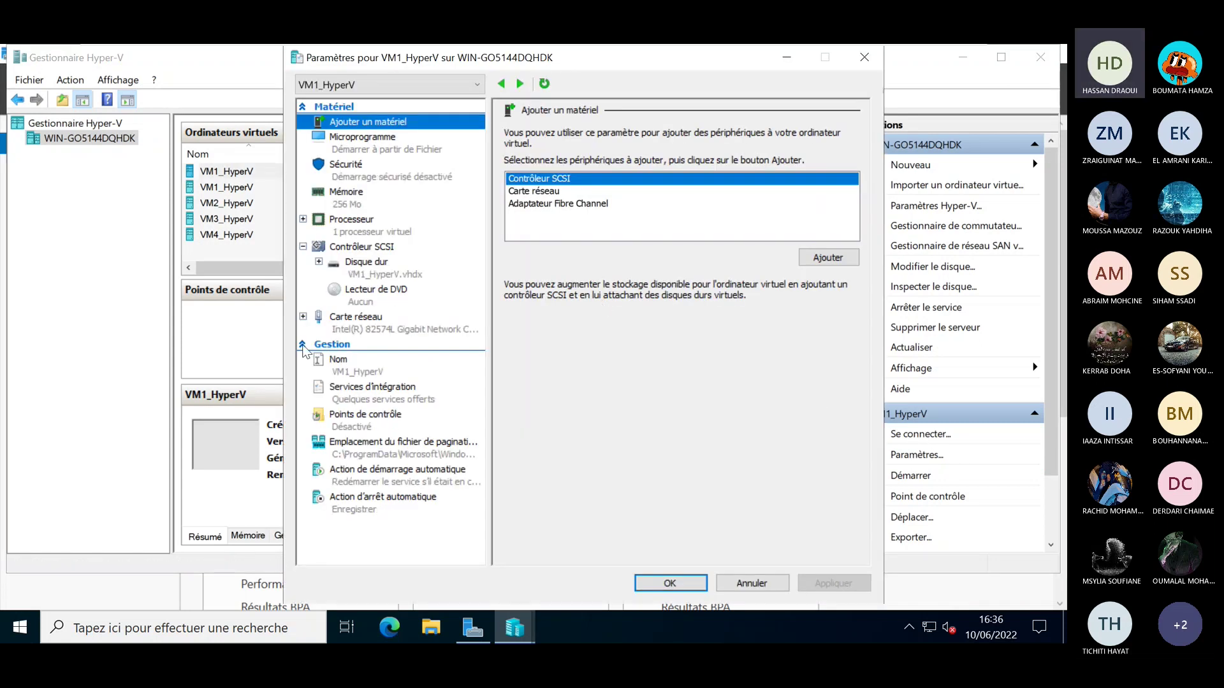
click(350, 369)
double_click(561, 152)
text(Se)
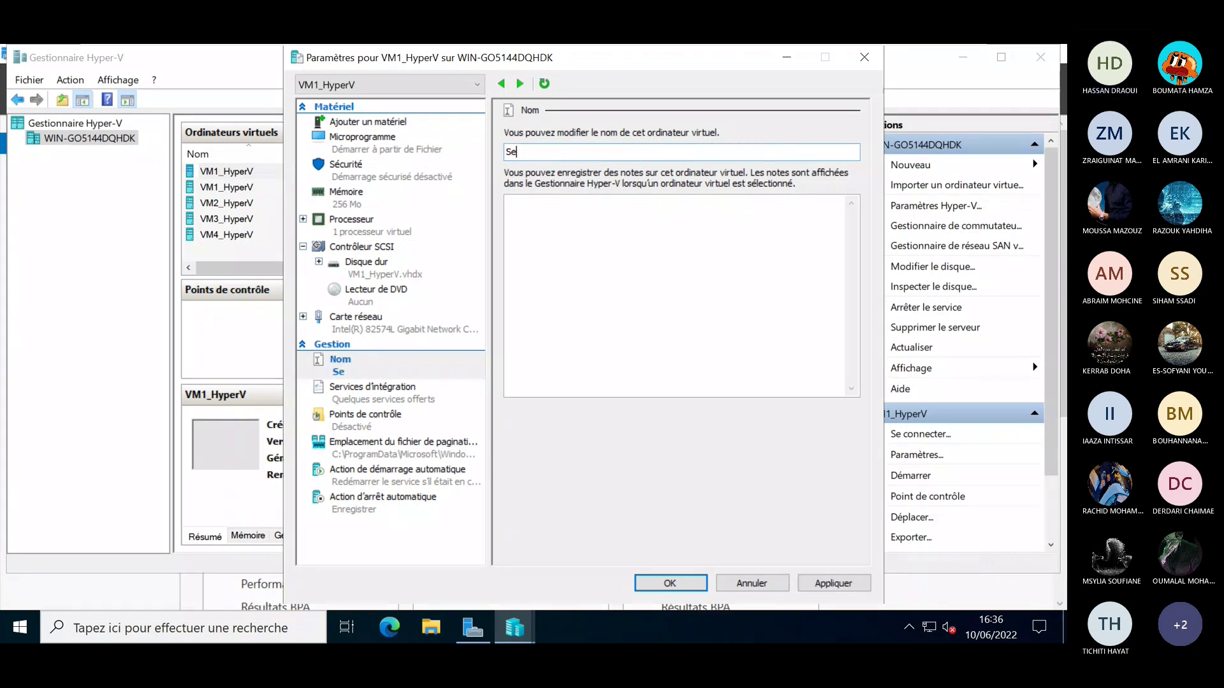
text(rveu)
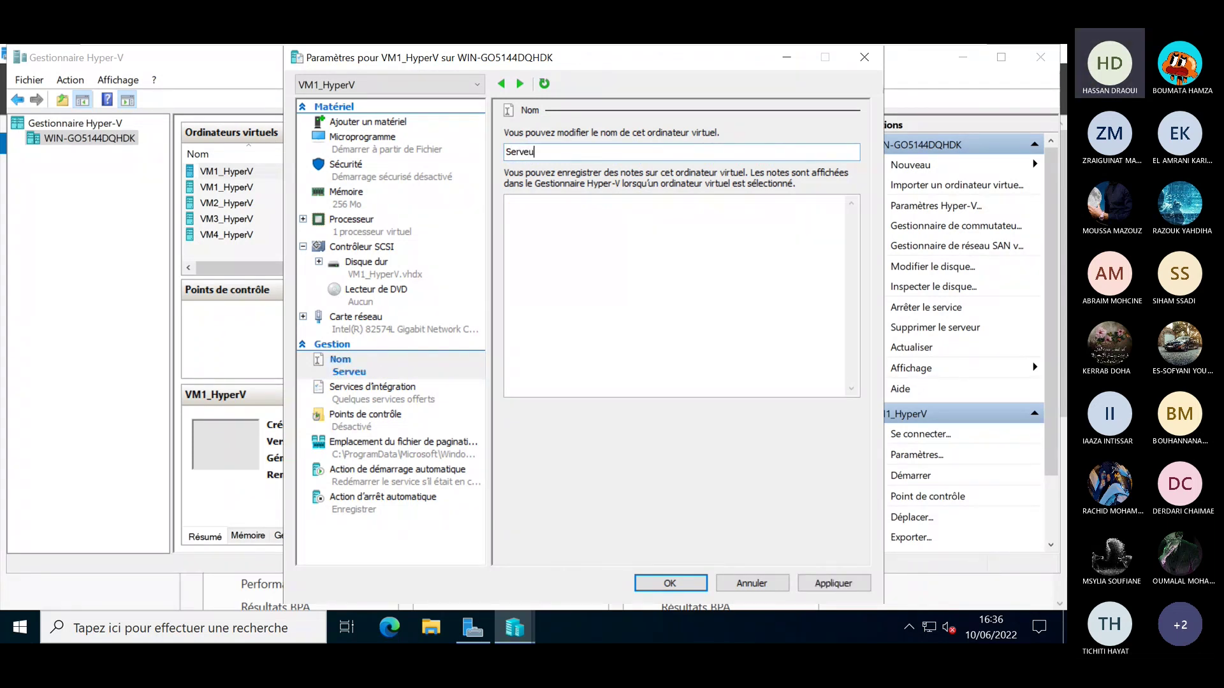
text(r0)
drag(539, 153, 506, 155)
click(678, 583)
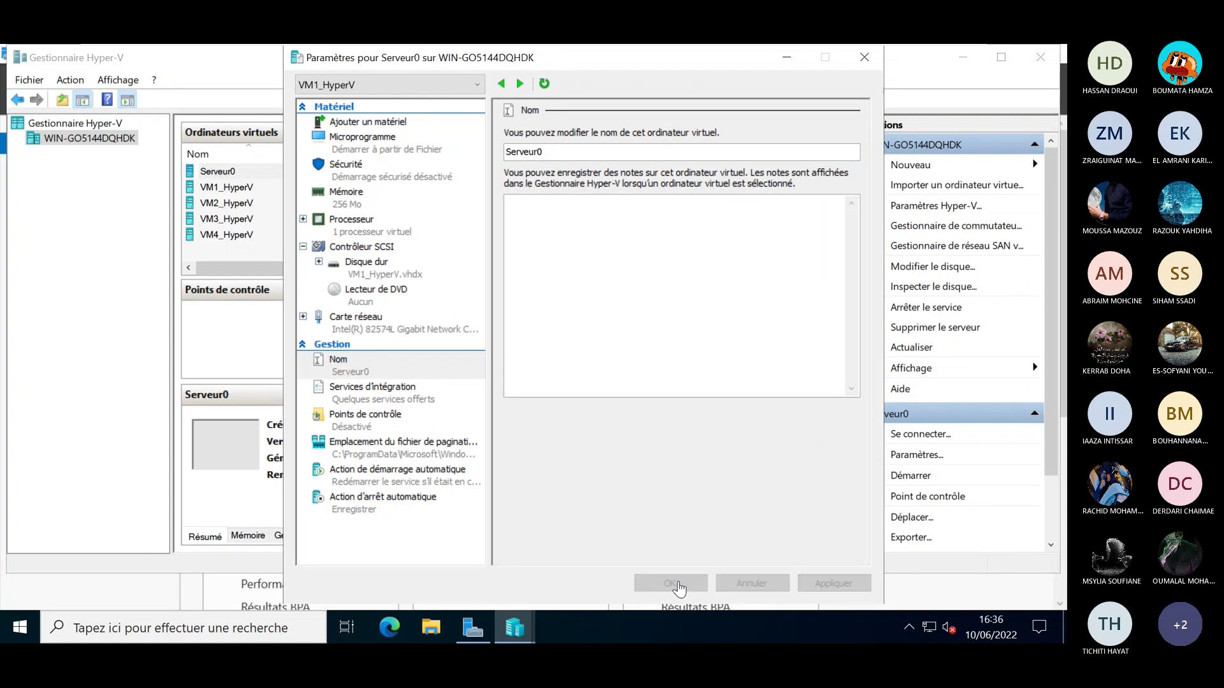
Step: Rename the second VM1_HyperV machine to Serveur1
click(225, 189)
click(922, 463)
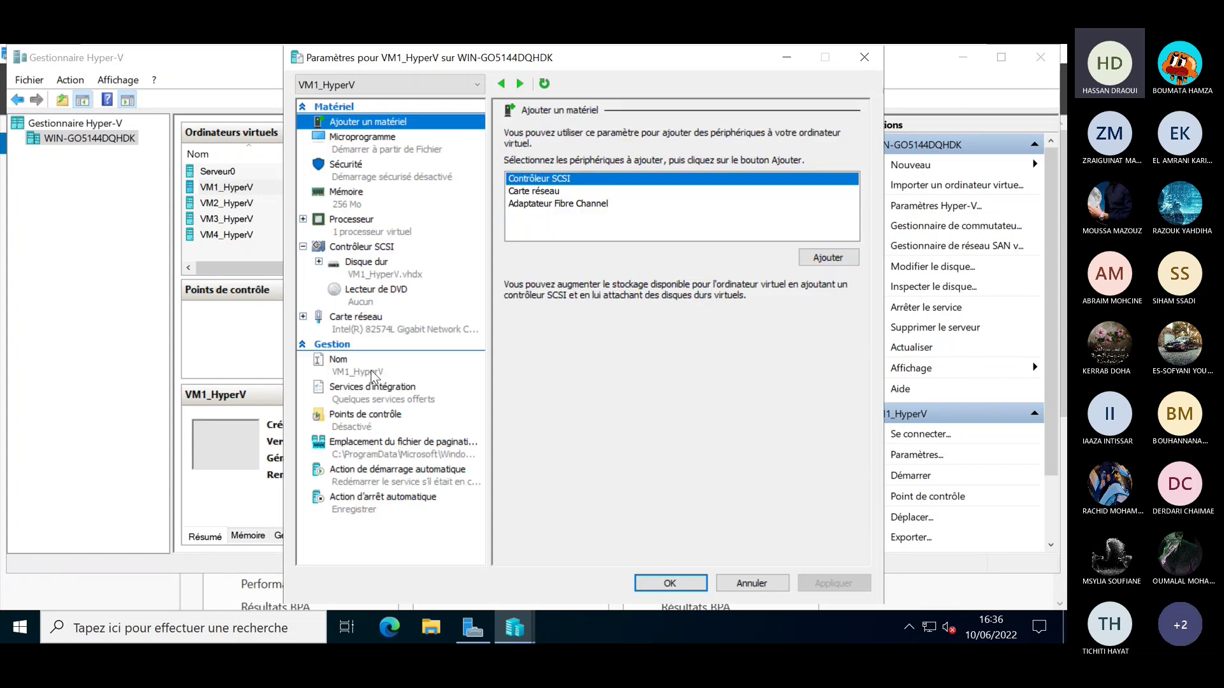
click(373, 376)
key(Tab)
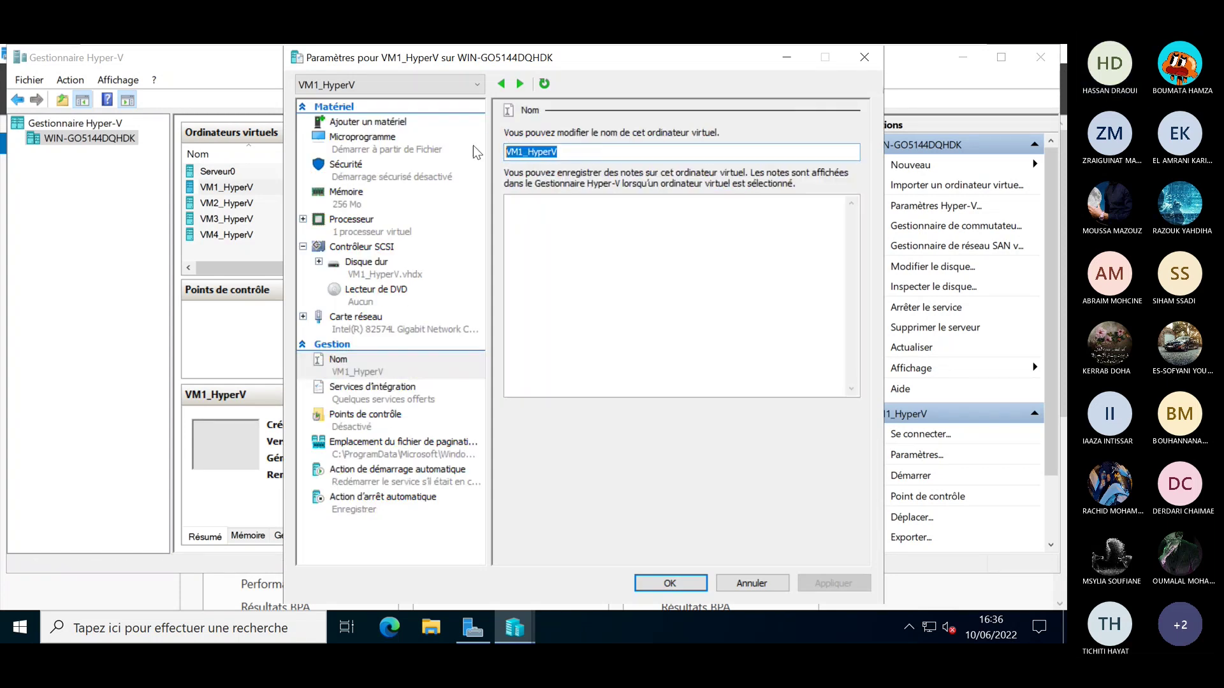
text(Serveur1)
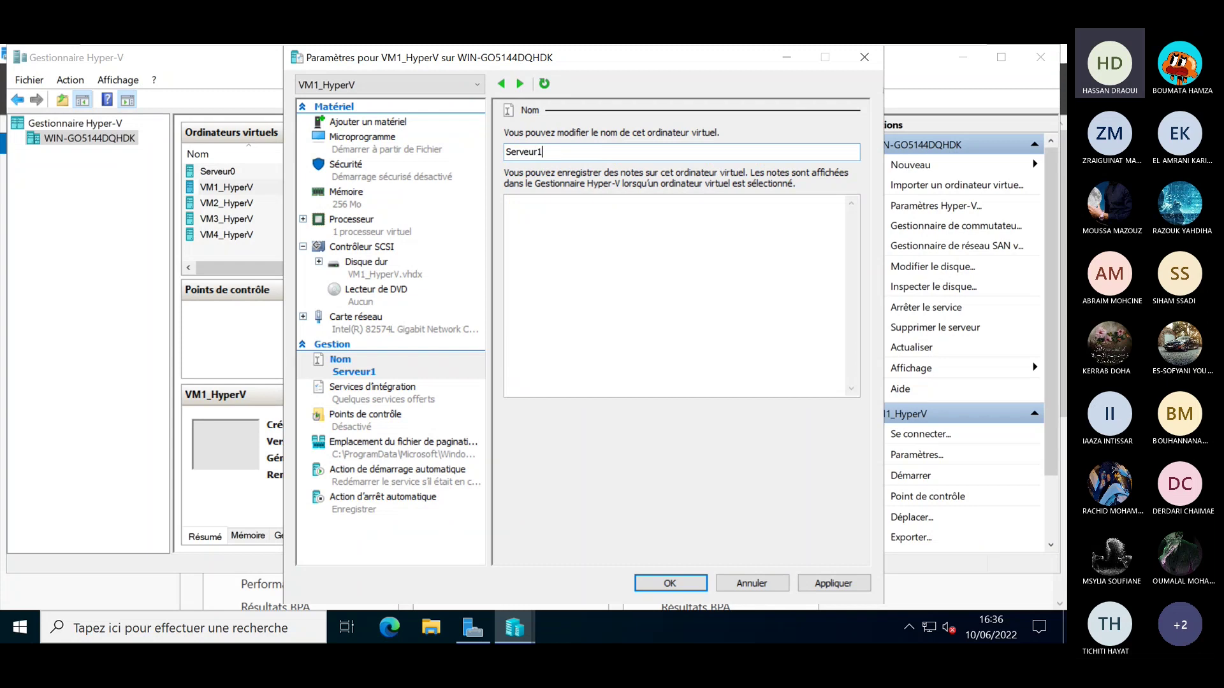
click(670, 586)
Step: Rename VM2_HyperV to Serveur2
click(229, 205)
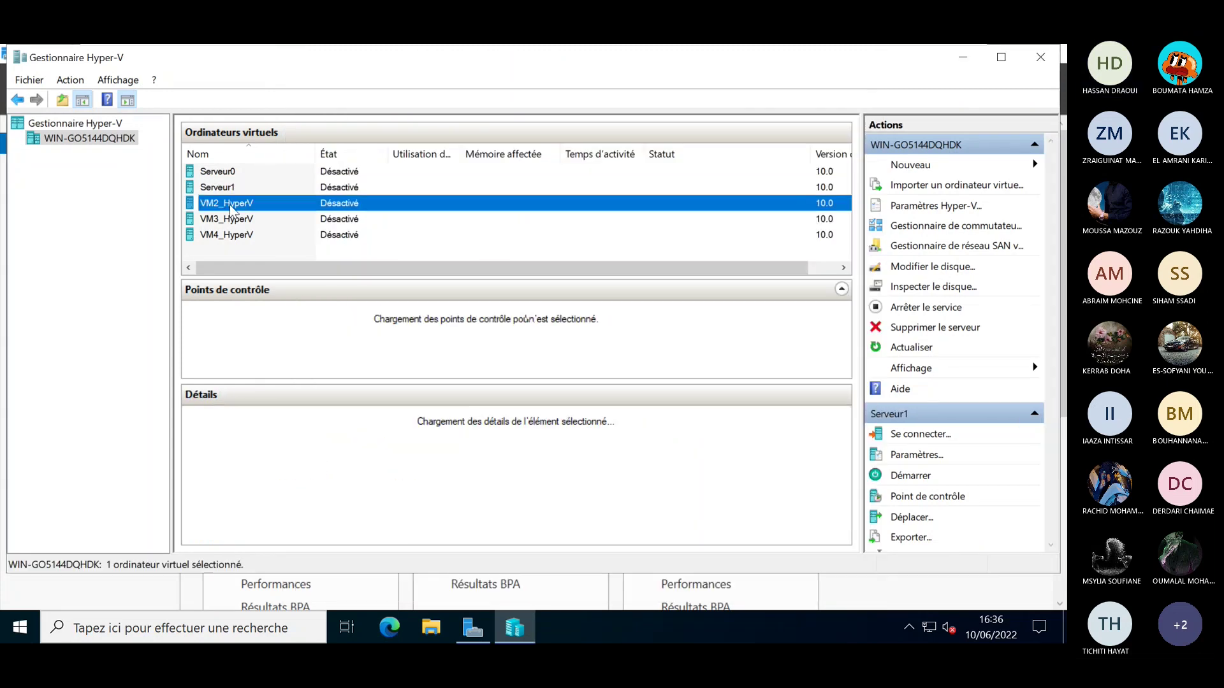
right_click(230, 205)
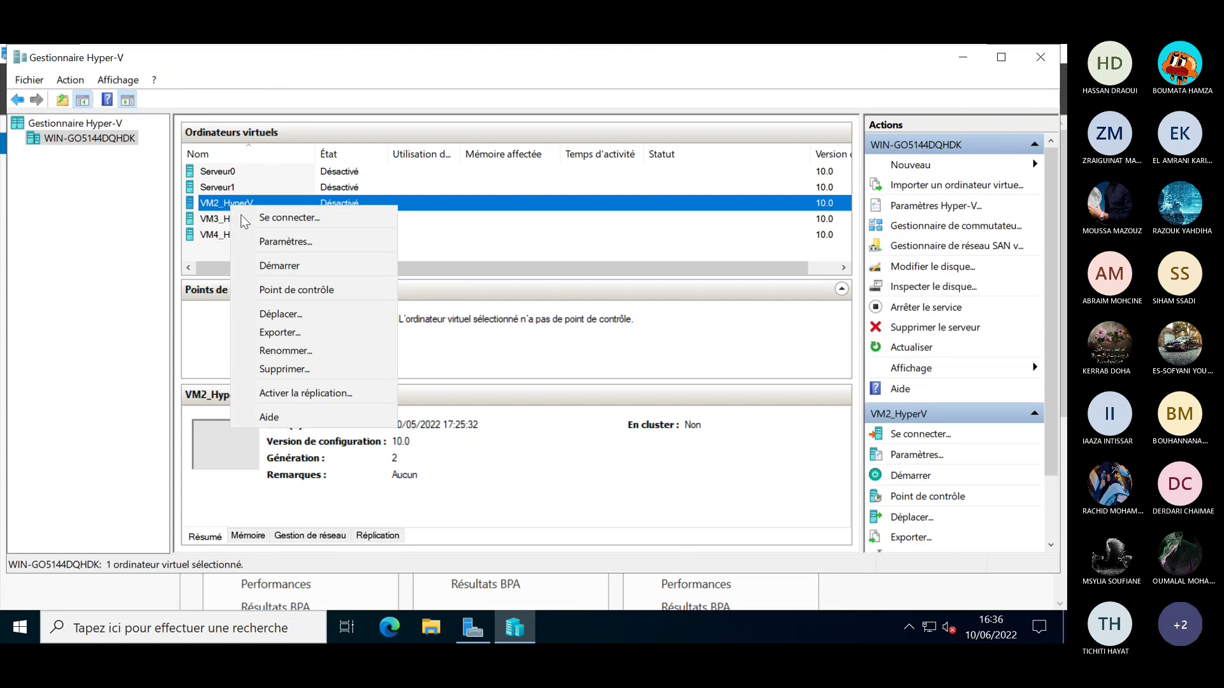
click(281, 241)
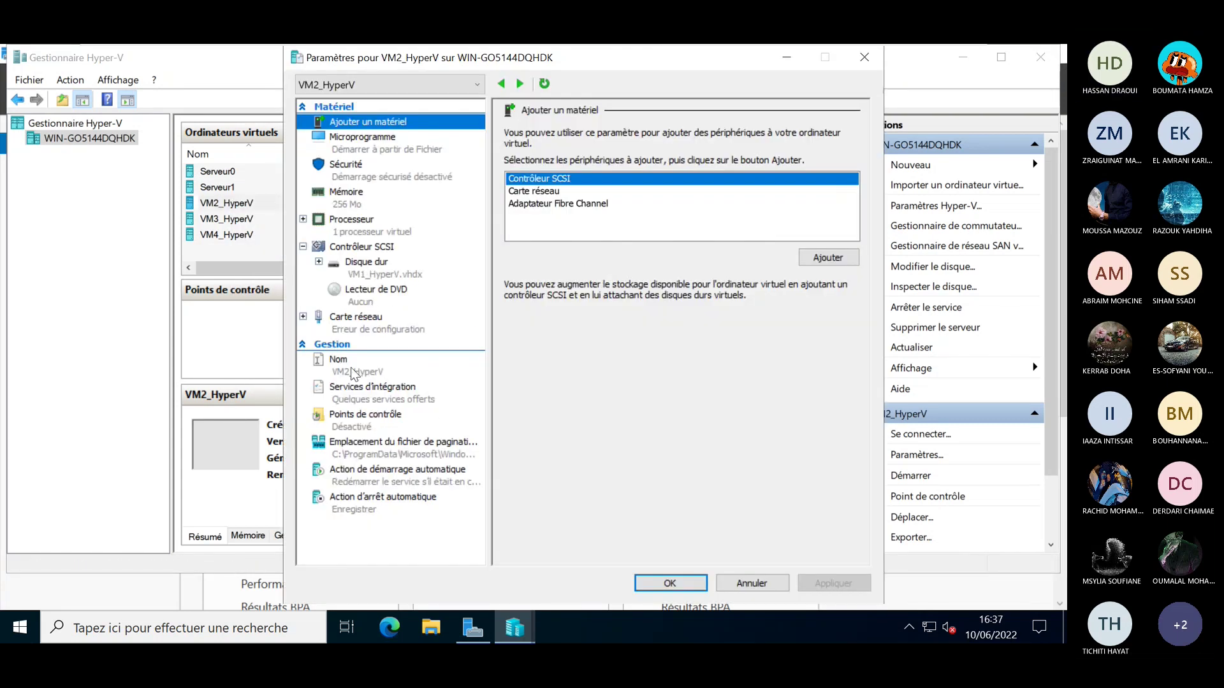
click(354, 373)
drag(582, 149, 480, 142)
text(Serveur2)
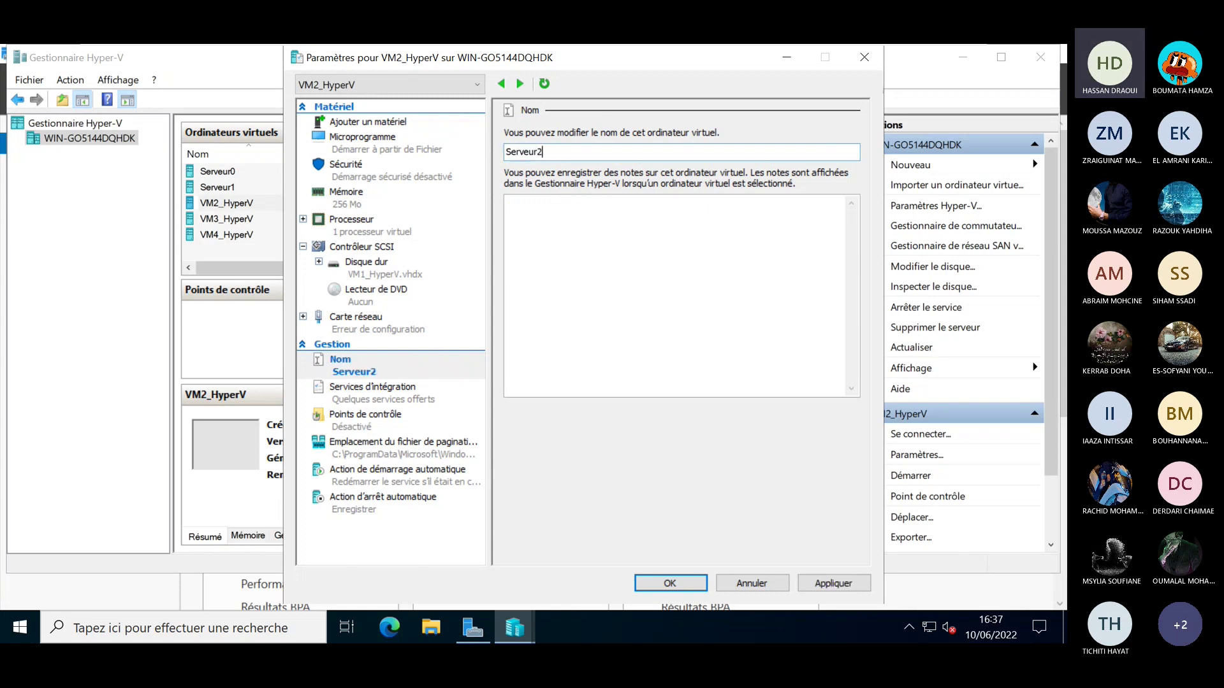
click(669, 583)
Step: Rename VM3_HyperV to Serveur3
click(220, 220)
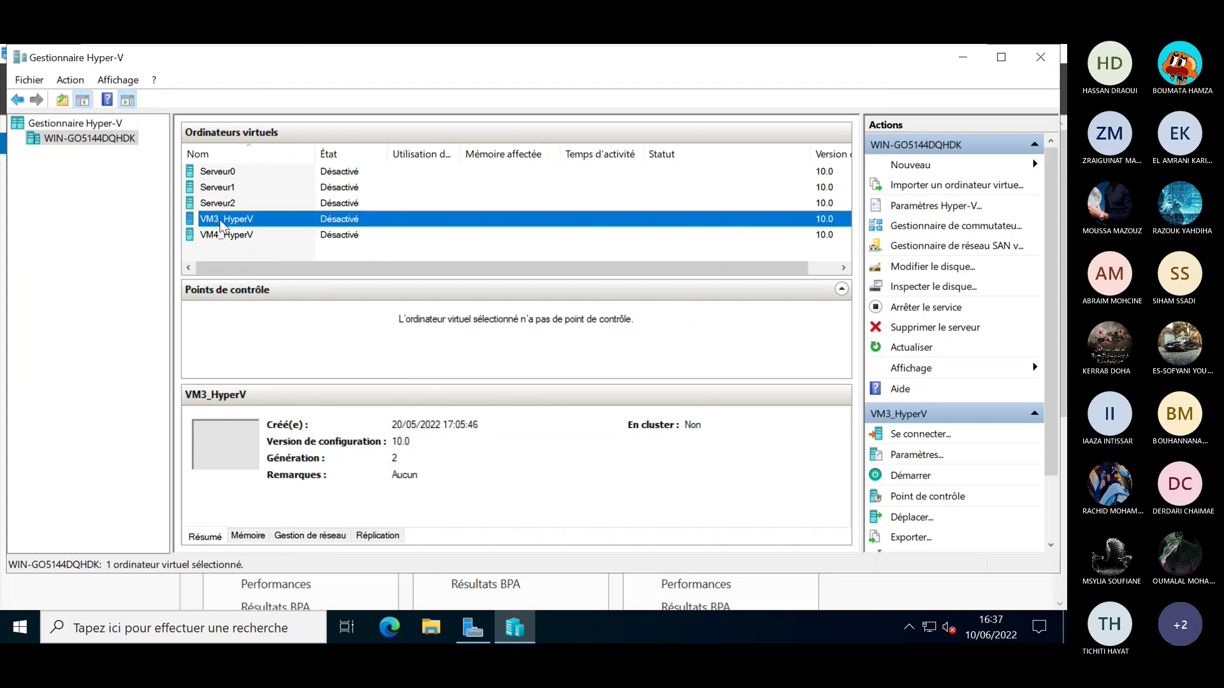
right_click(221, 221)
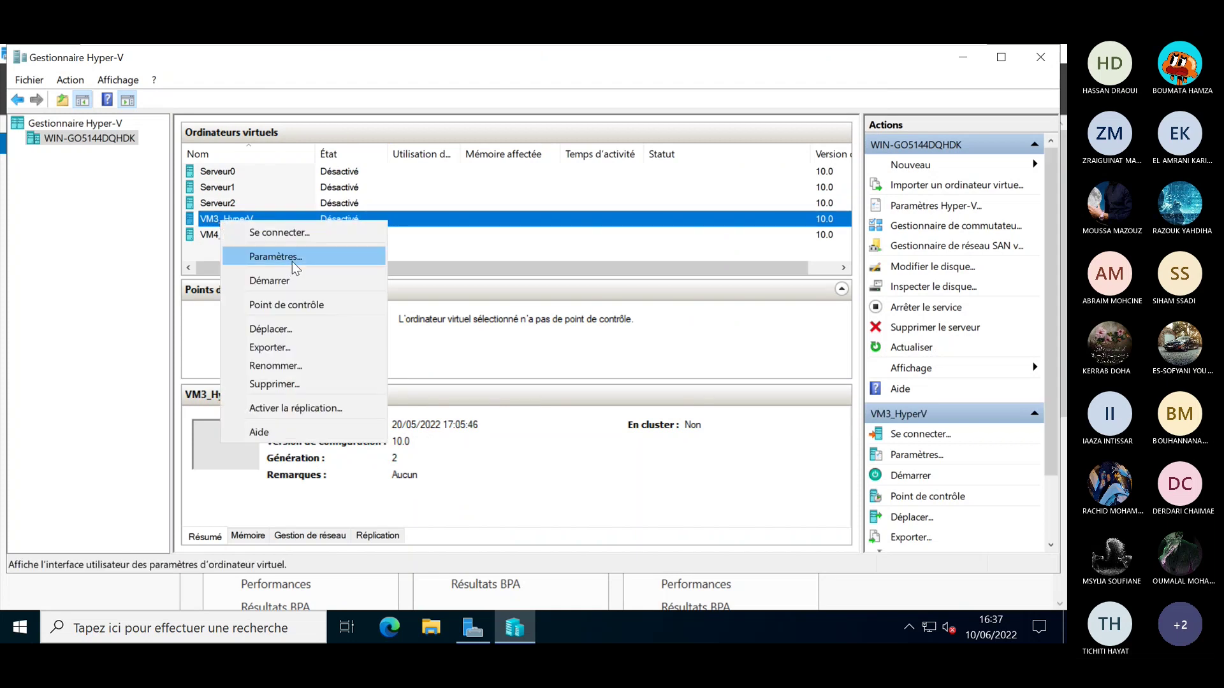
click(292, 258)
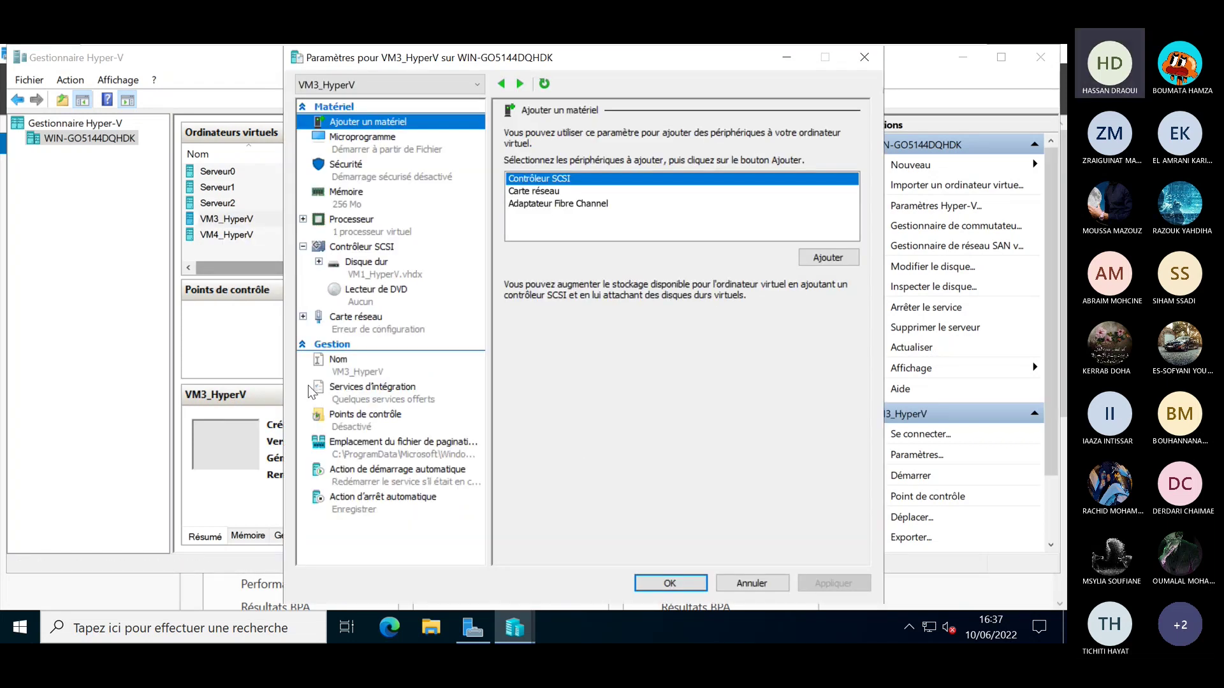
click(341, 363)
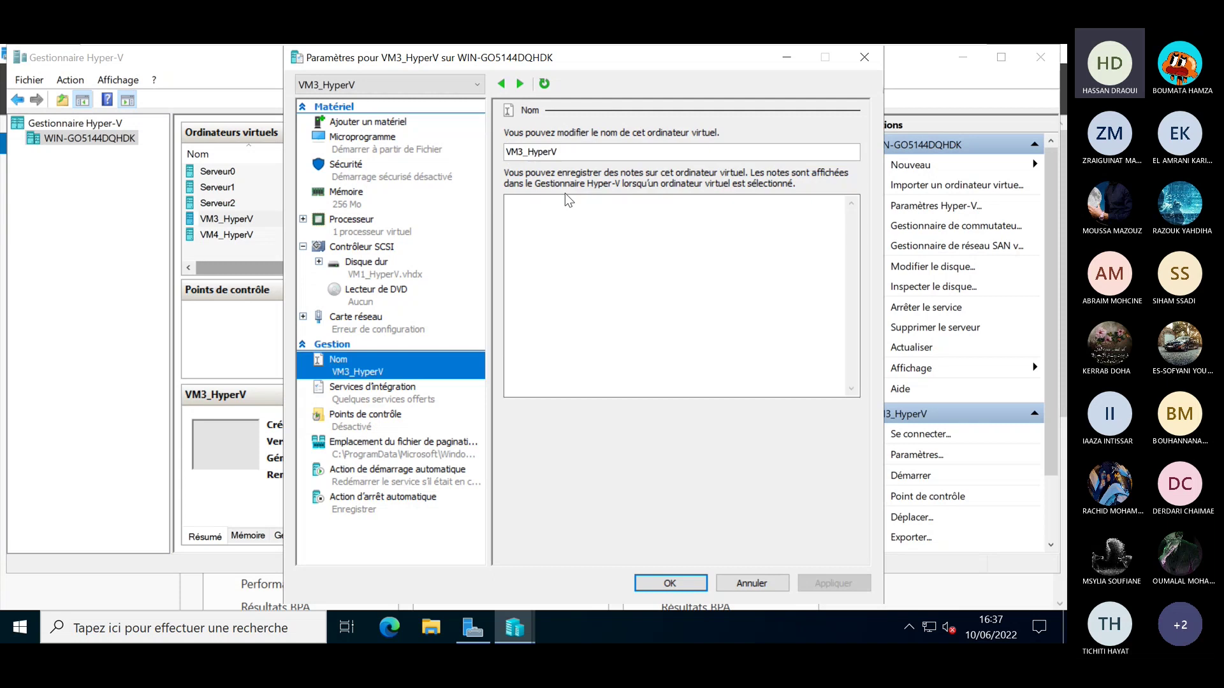
double_click(578, 151)
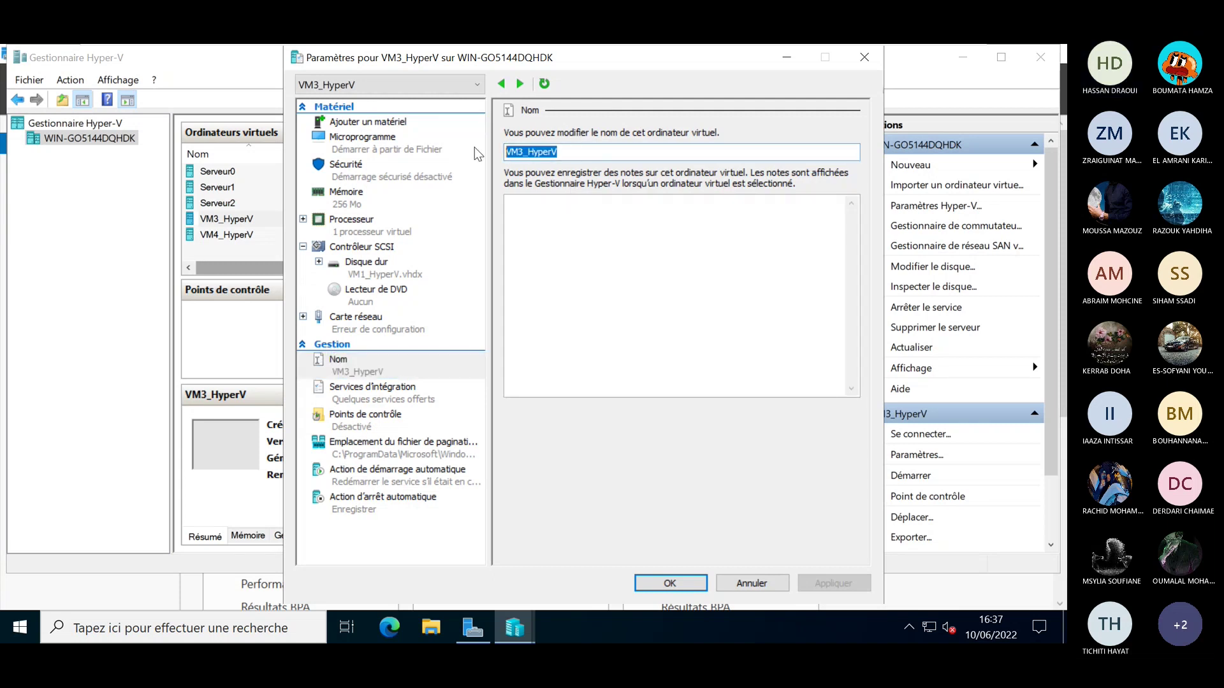
text(Serveur3)
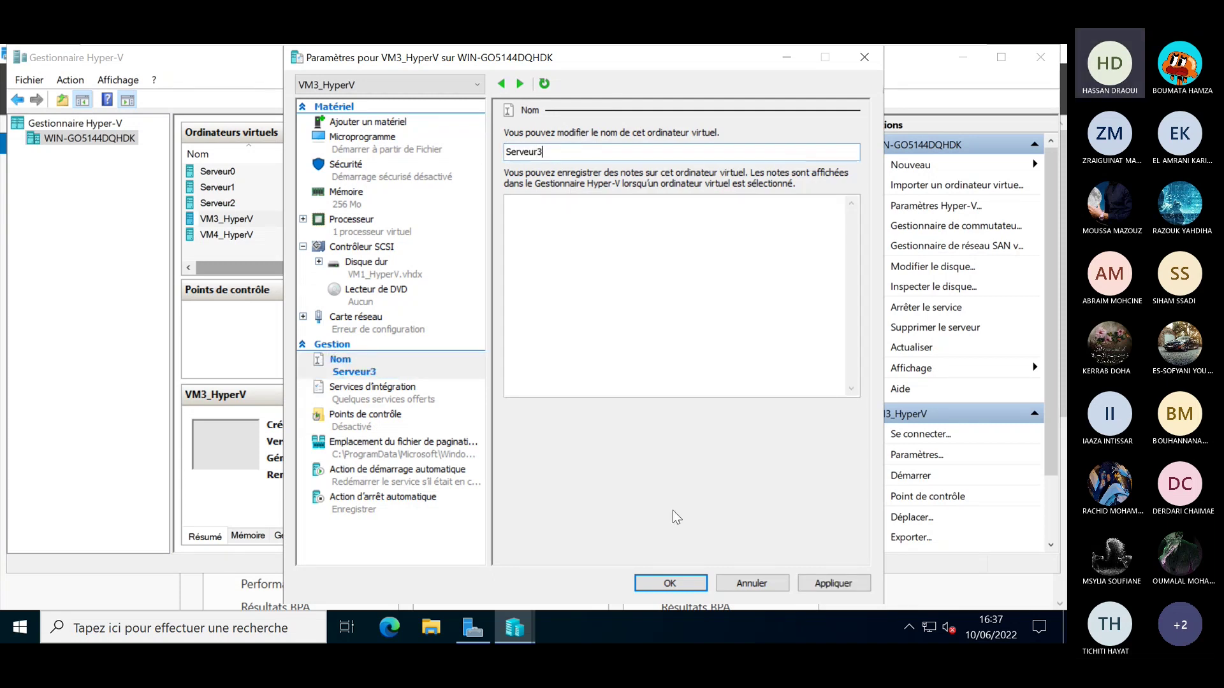
click(672, 583)
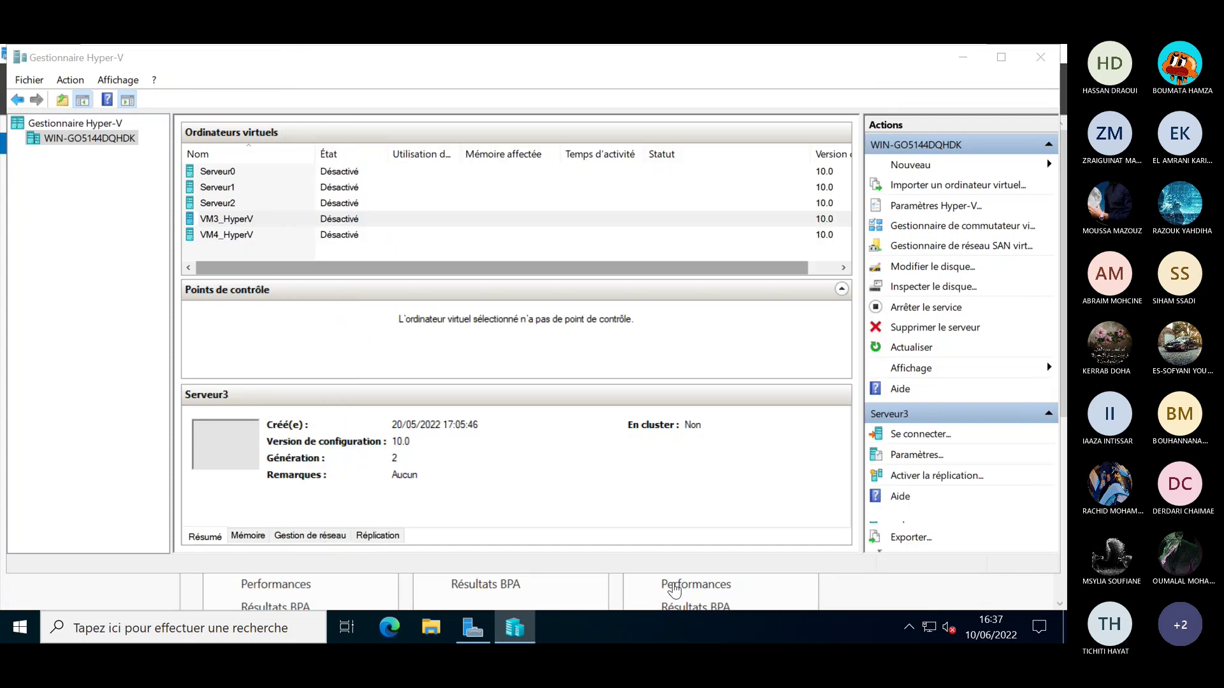
Step: Rename VM4_HyperV to Serveur4
click(230, 235)
right_click(230, 235)
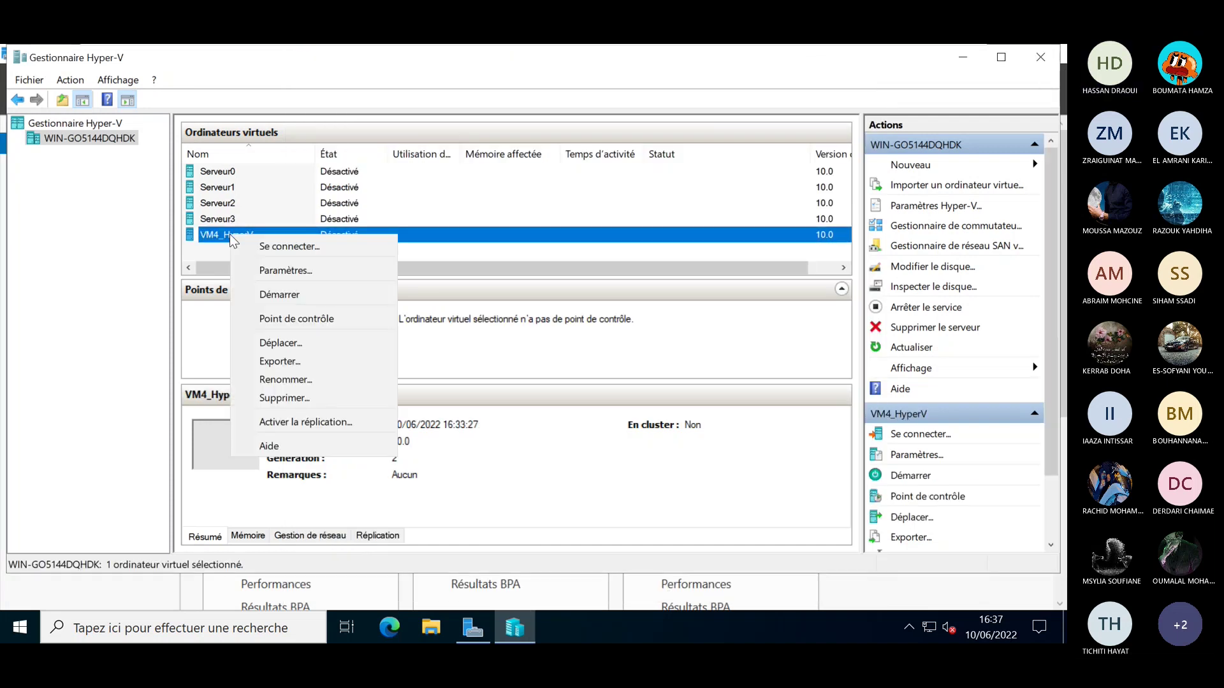
click(276, 271)
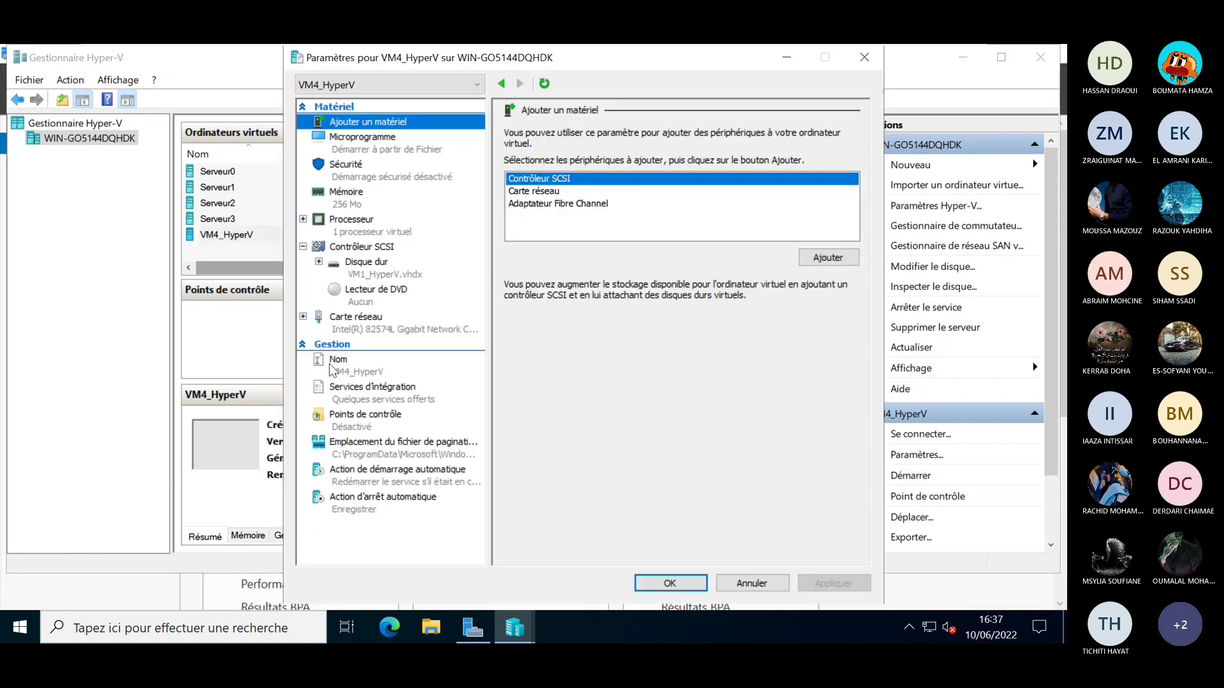
click(329, 363)
key(Tab)
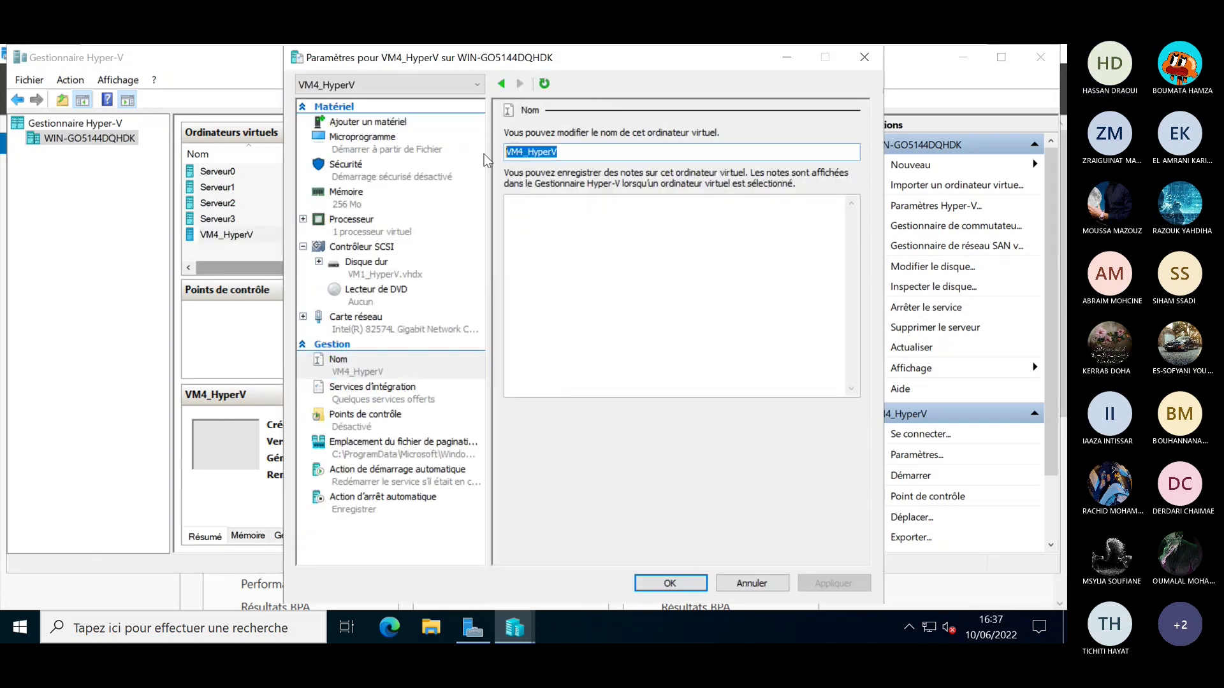
text(Serveur4)
click(670, 583)
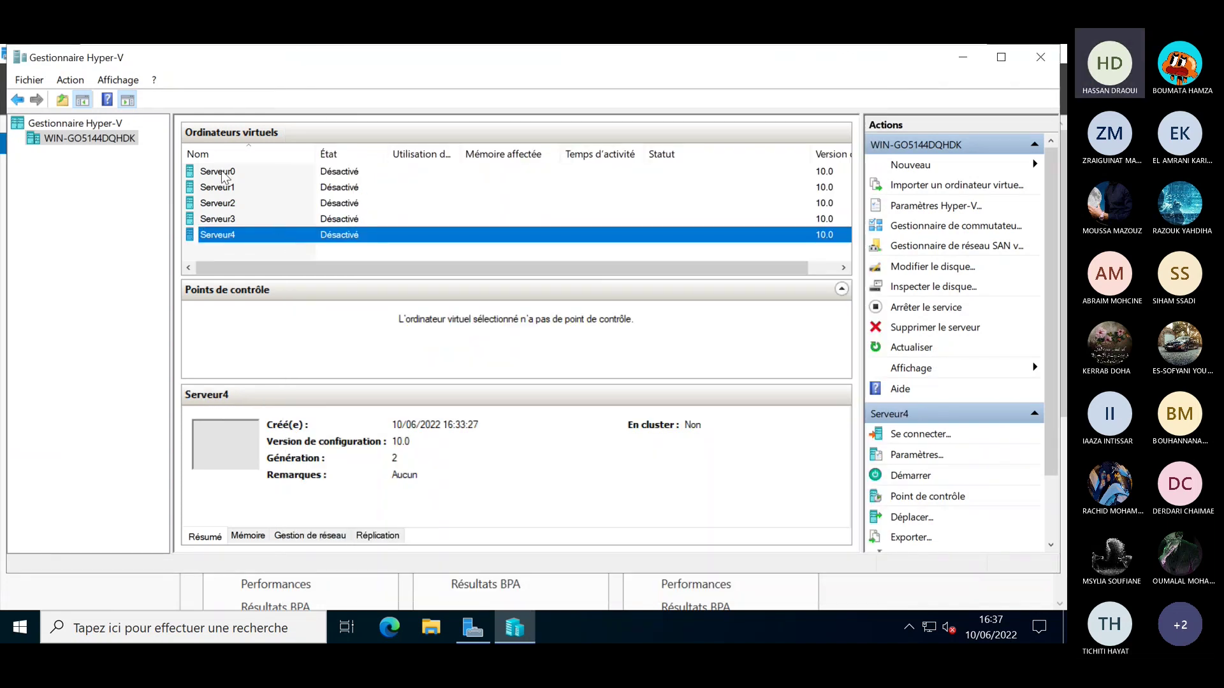
Step: Add a second Carte réseau to Serveur0, left Non connecté, and save its settings
click(220, 173)
right_click(221, 173)
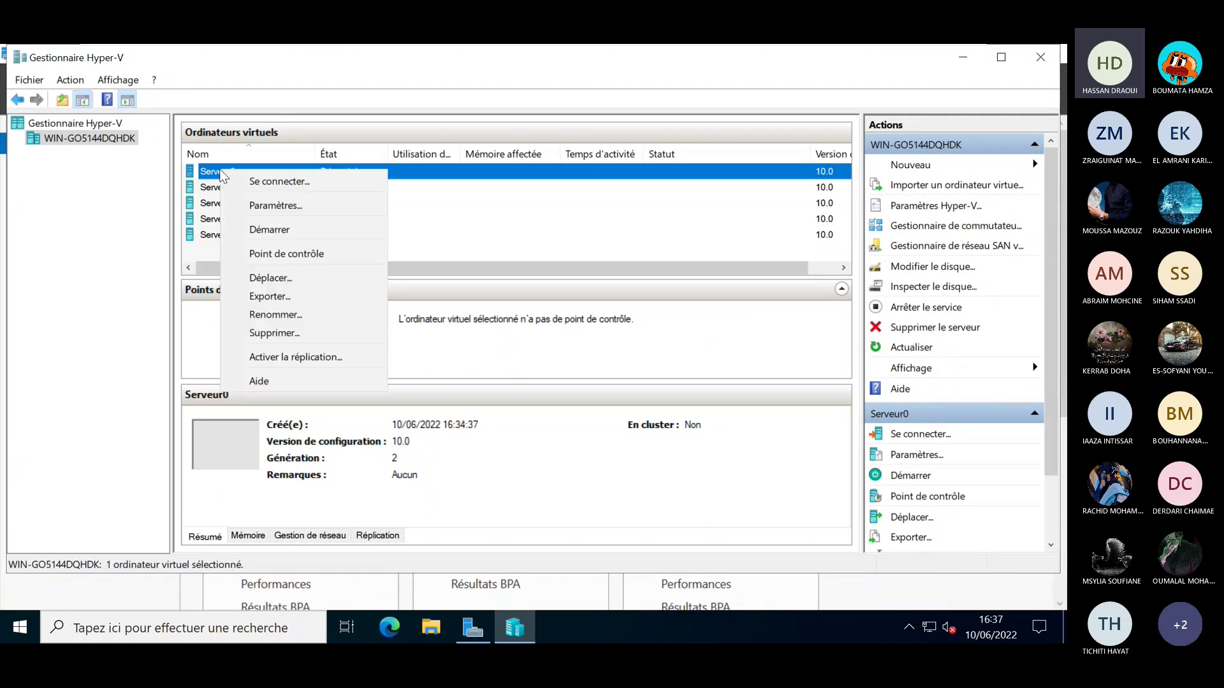
click(279, 205)
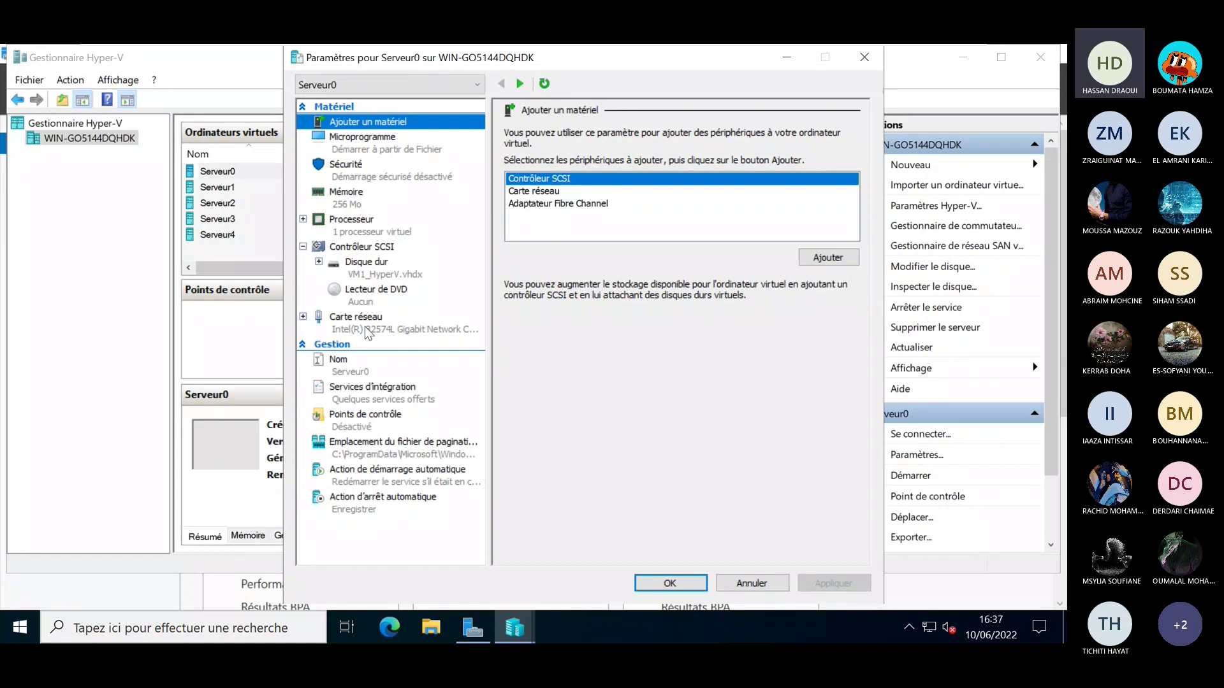
click(362, 328)
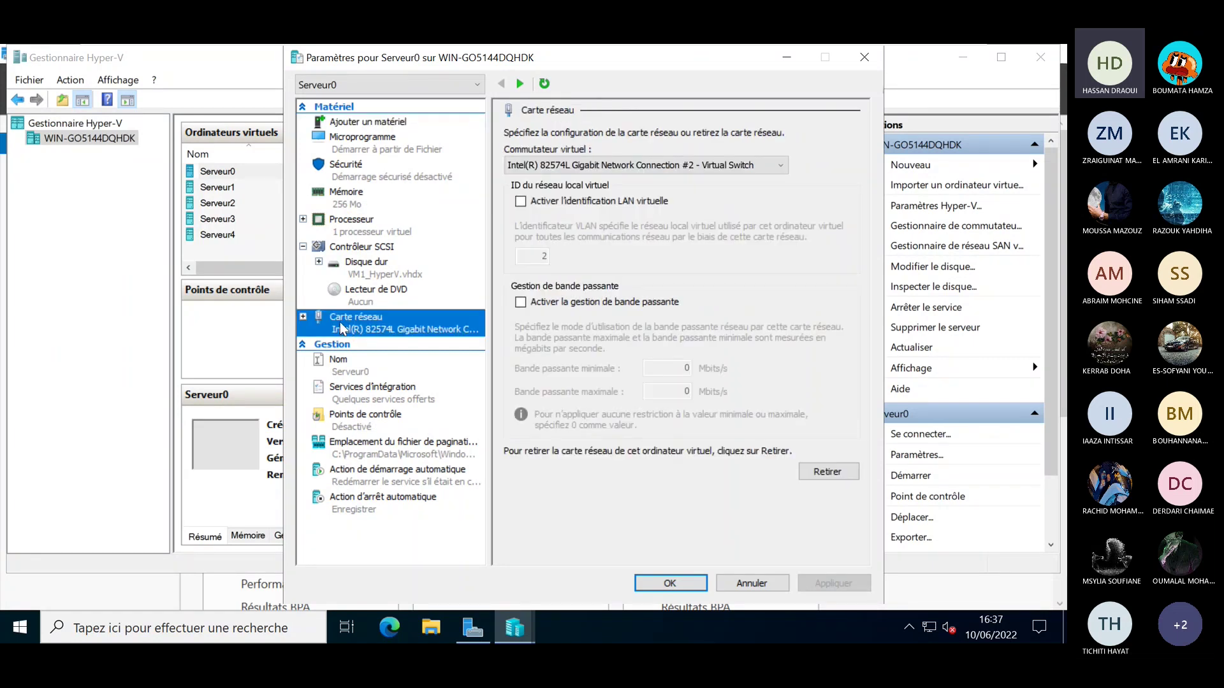
click(355, 122)
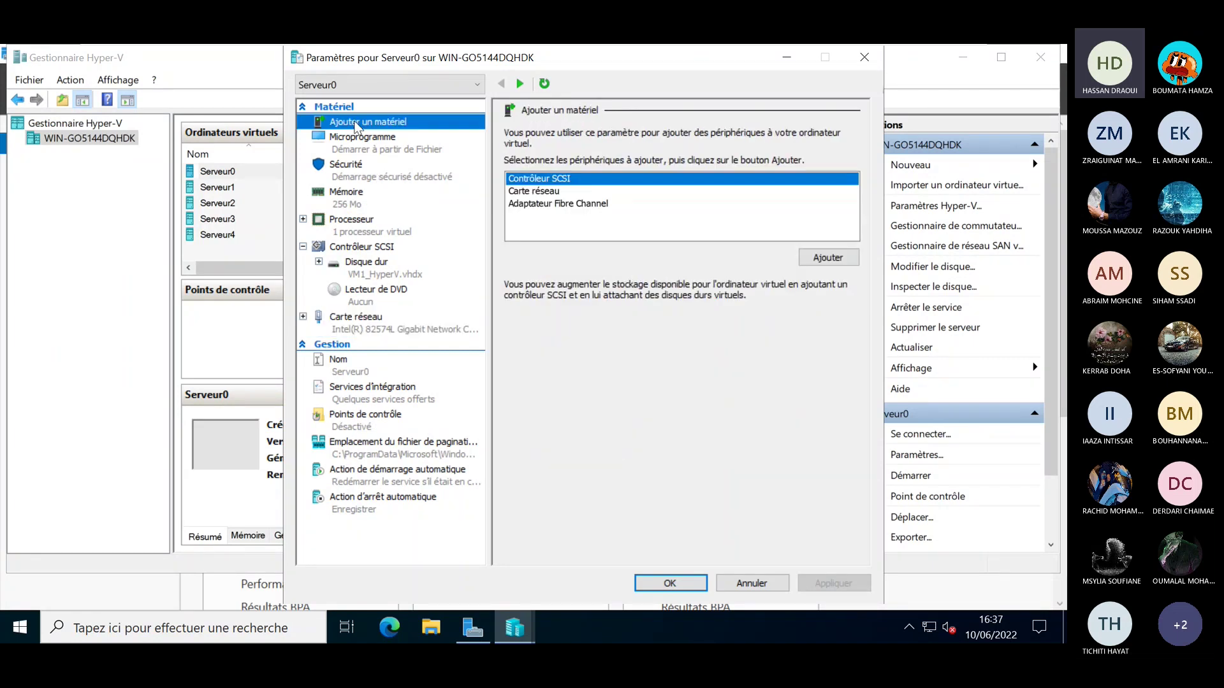
click(533, 191)
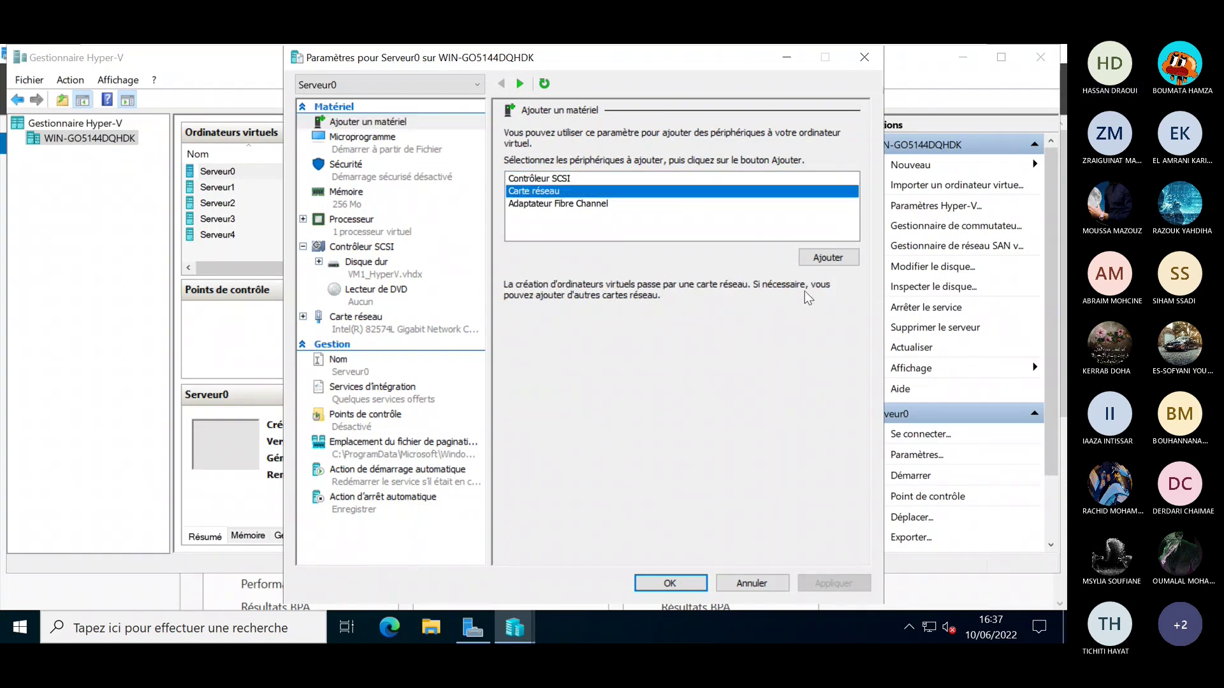
click(829, 258)
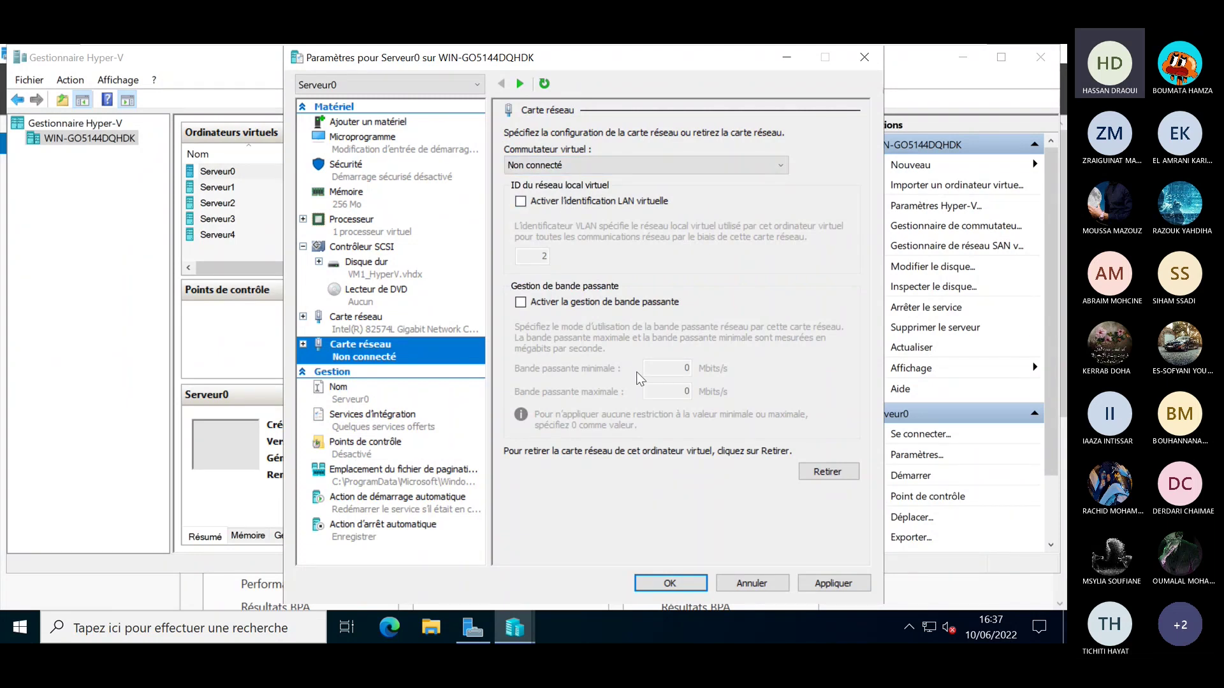
click(668, 584)
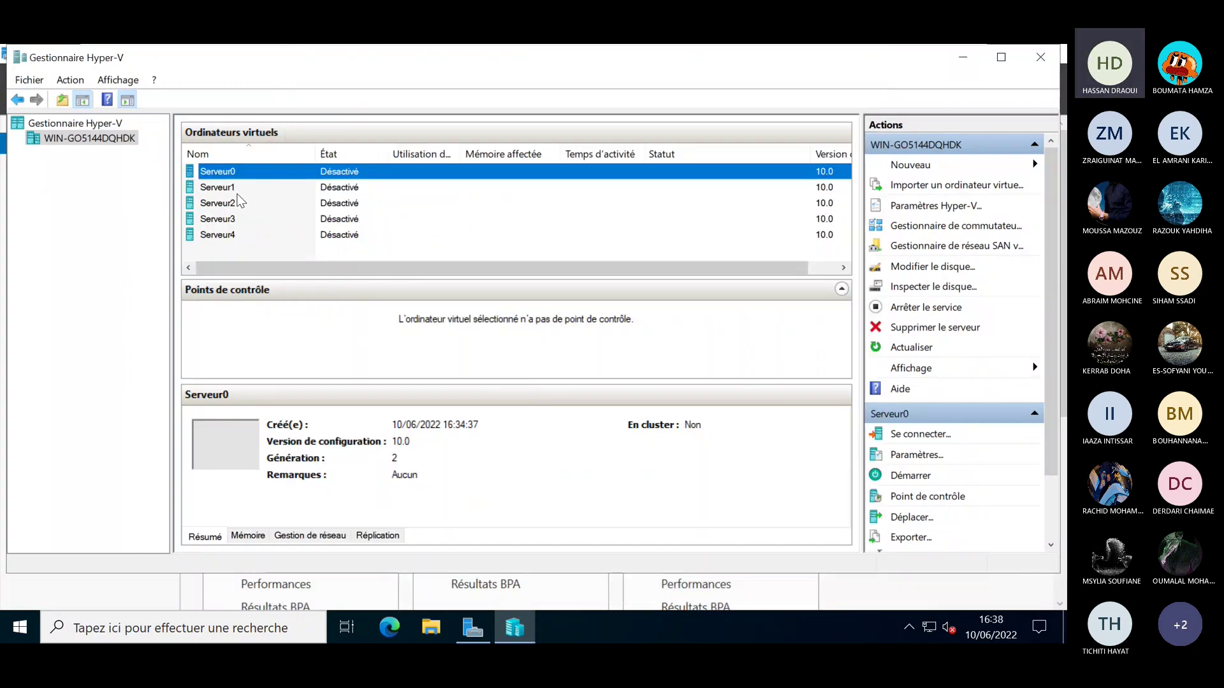
Step: Add an unconnected Carte réseau to Serveur1
right_click(242, 185)
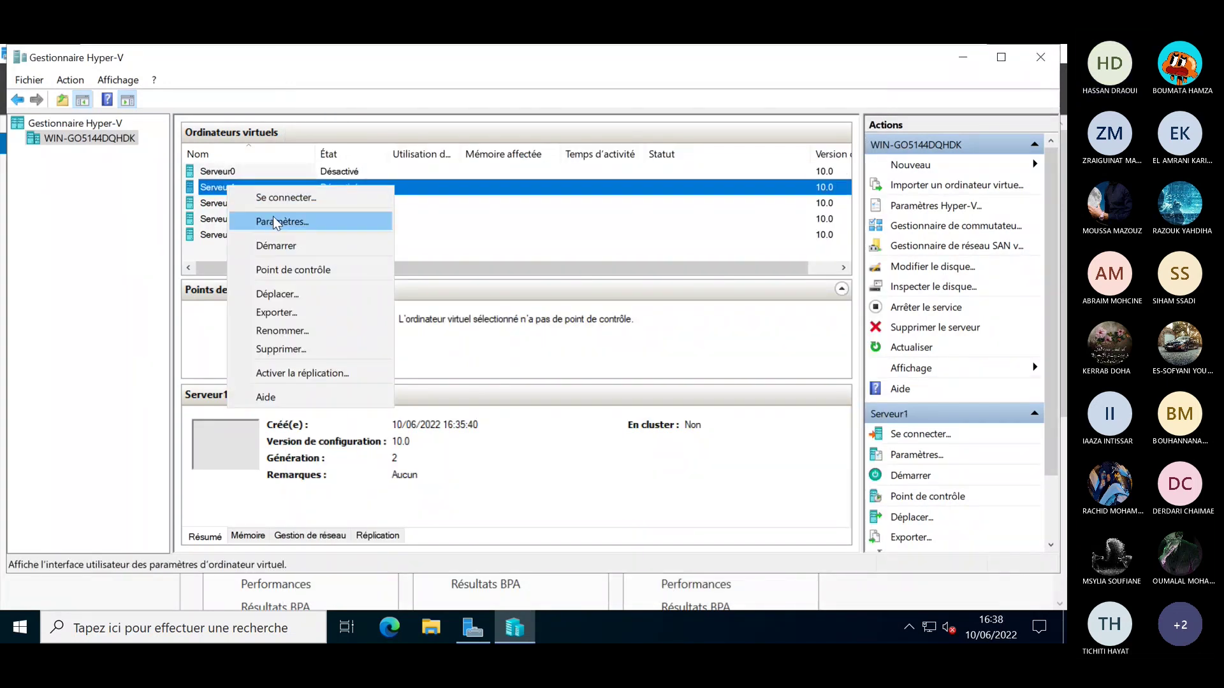
click(277, 219)
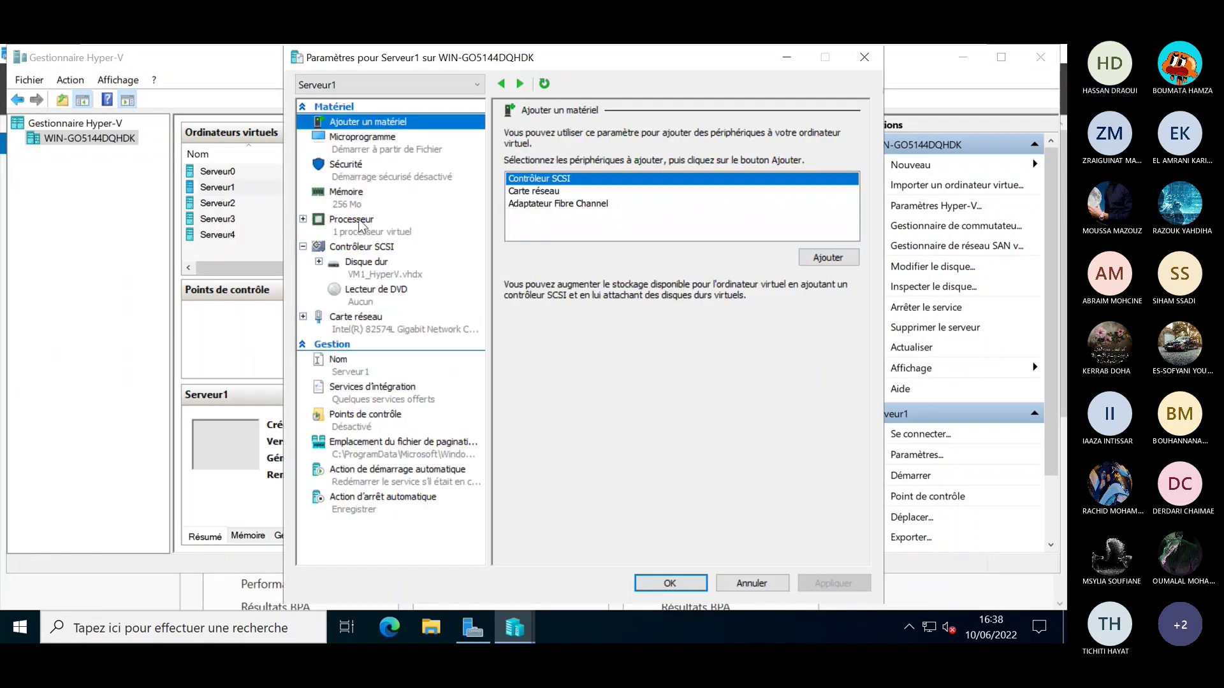
click(546, 191)
click(826, 259)
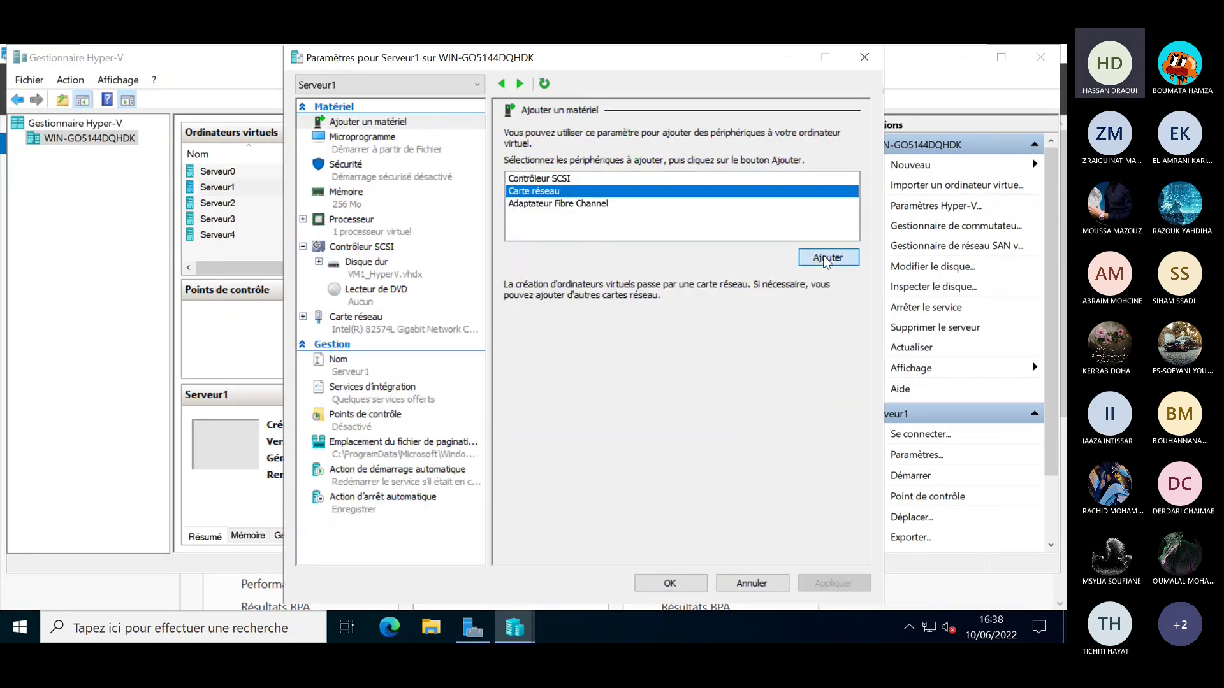
click(670, 583)
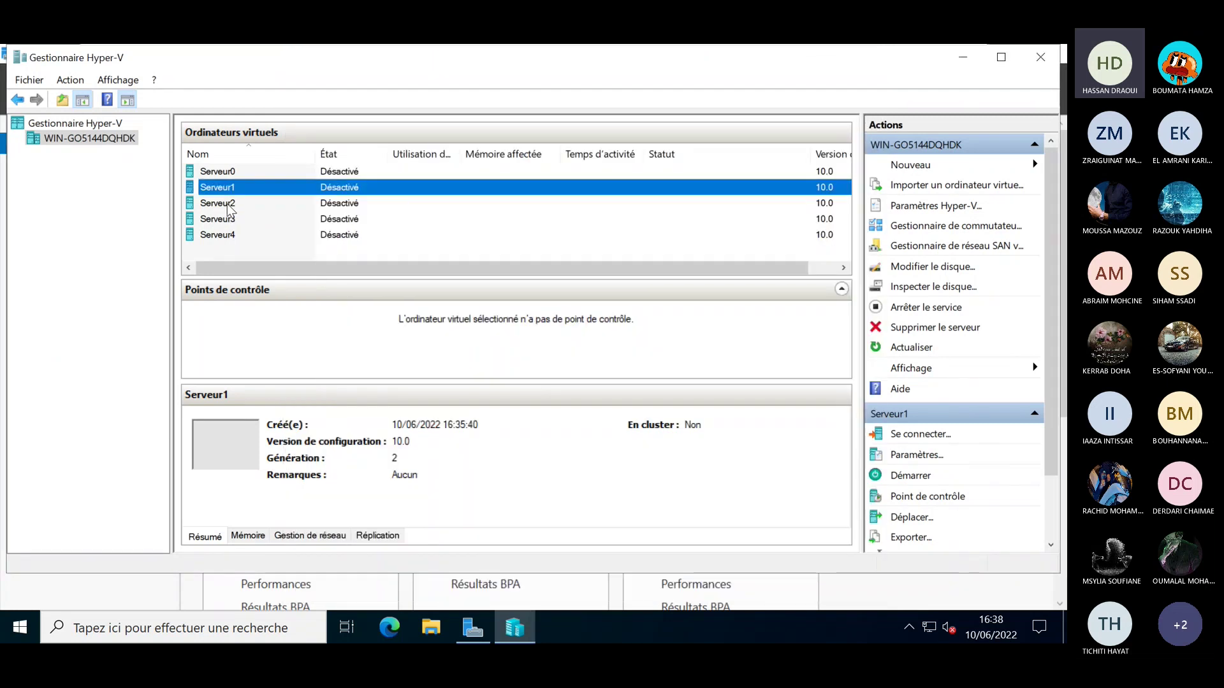
Step: Add an unconnected Carte réseau to Serveur2
right_click(229, 204)
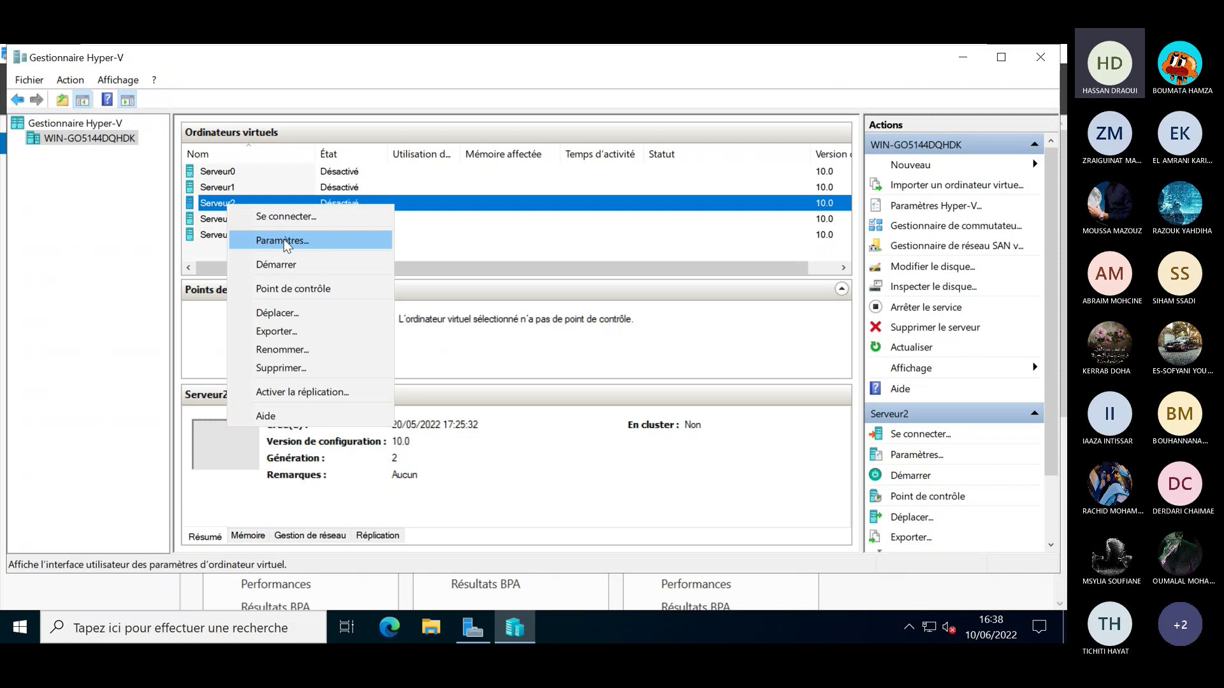
click(285, 240)
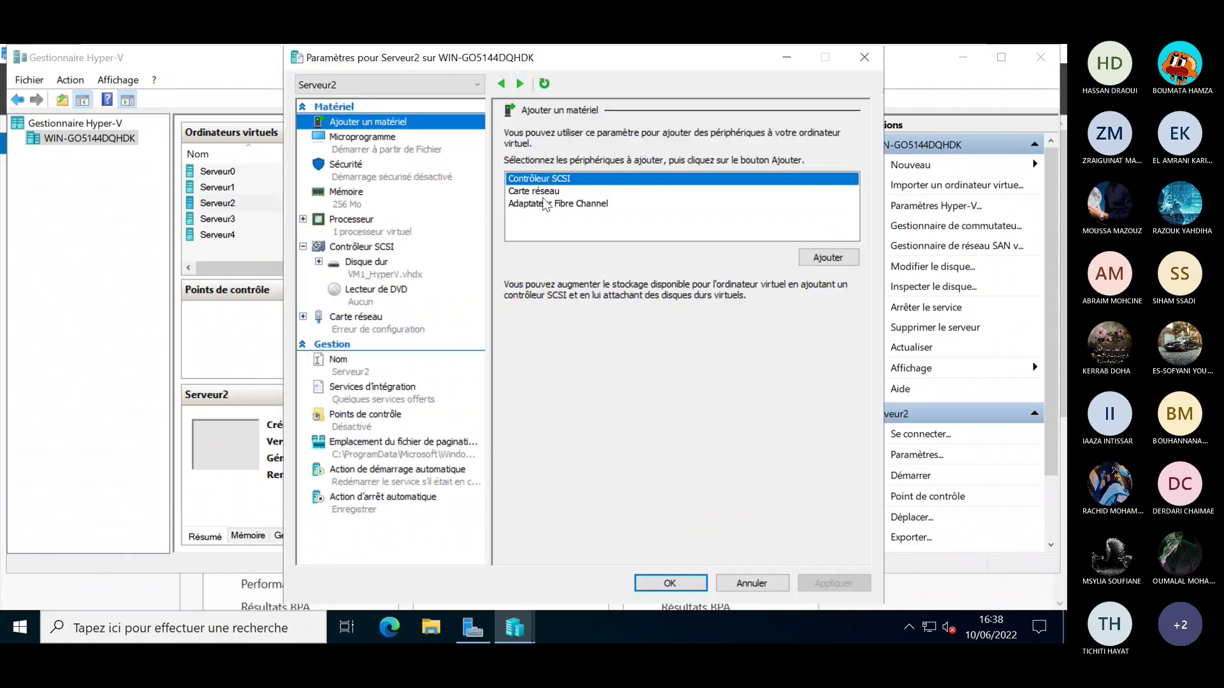
click(538, 192)
click(828, 260)
click(664, 584)
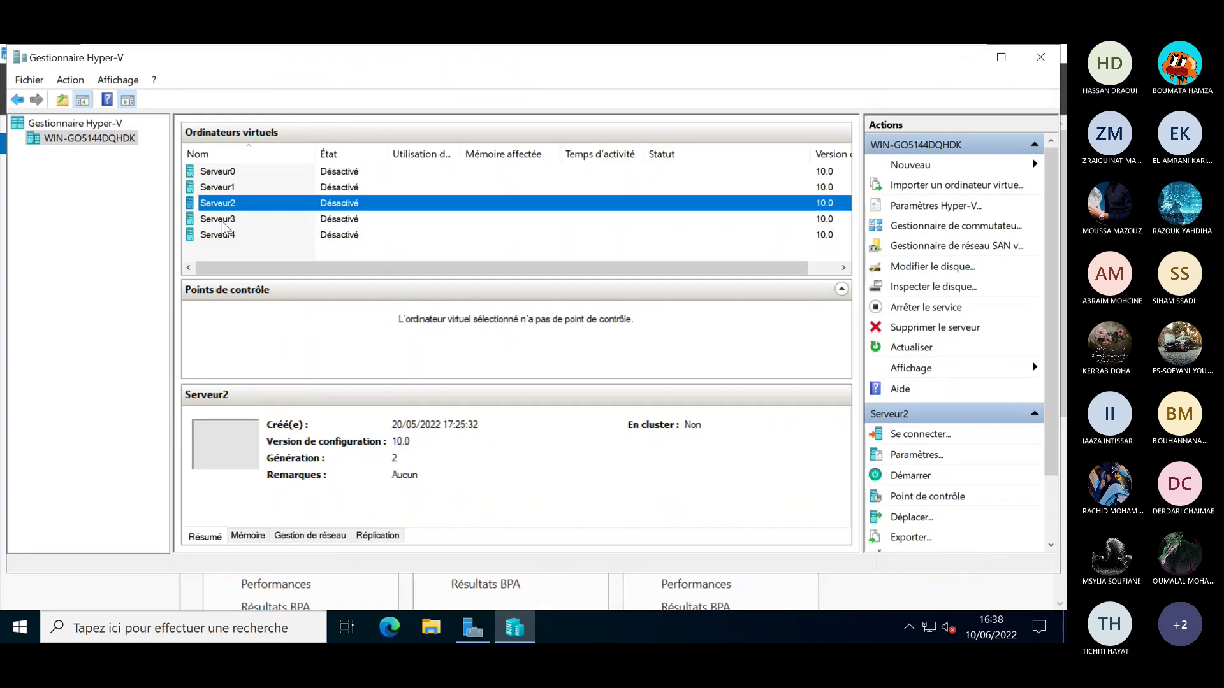
Step: Add an unconnected Carte réseau to Serveur3
click(222, 215)
right_click(222, 216)
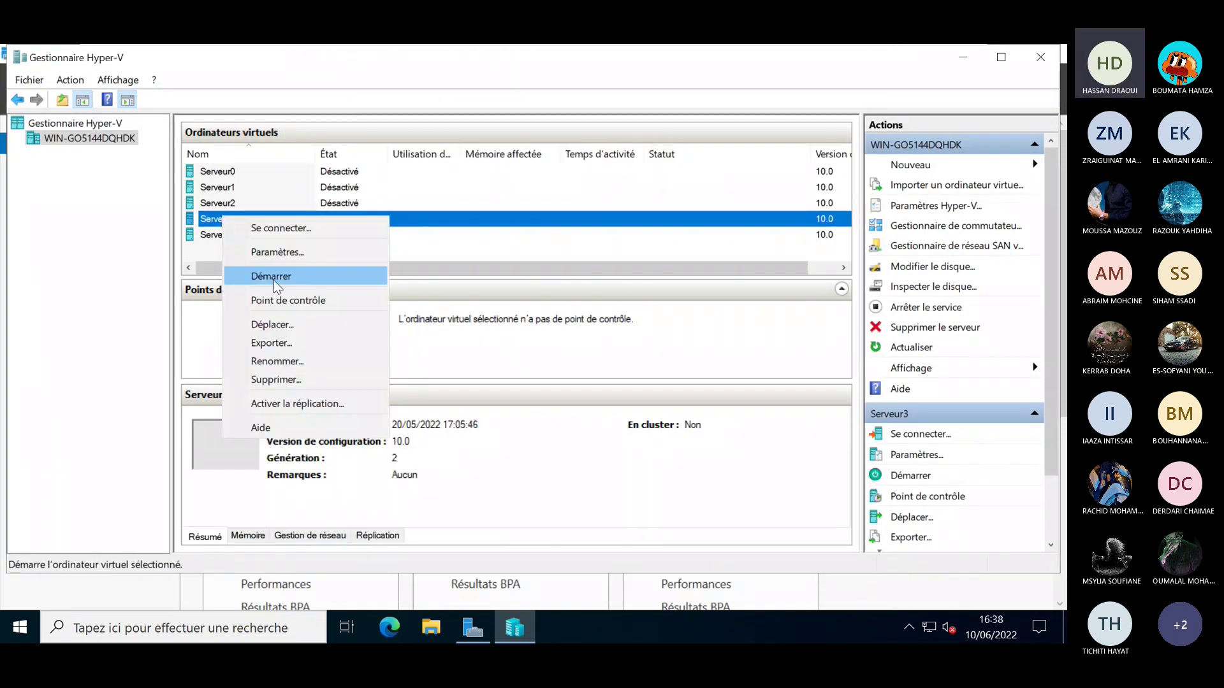
click(280, 251)
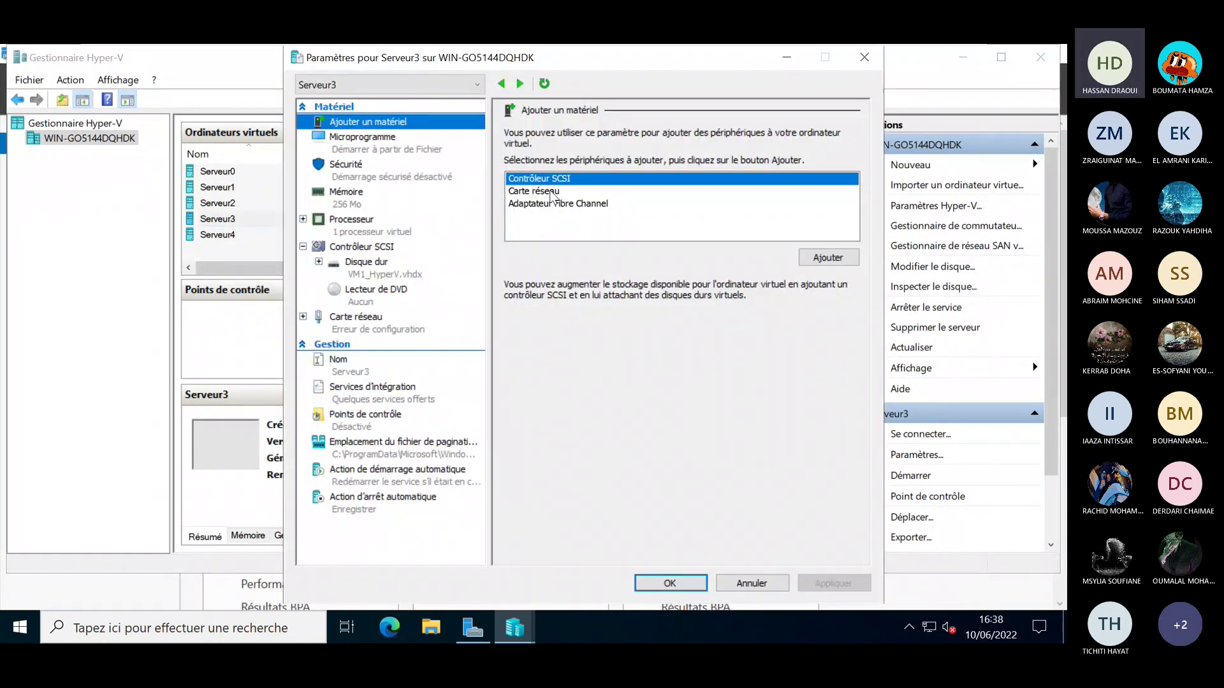
click(551, 193)
click(826, 259)
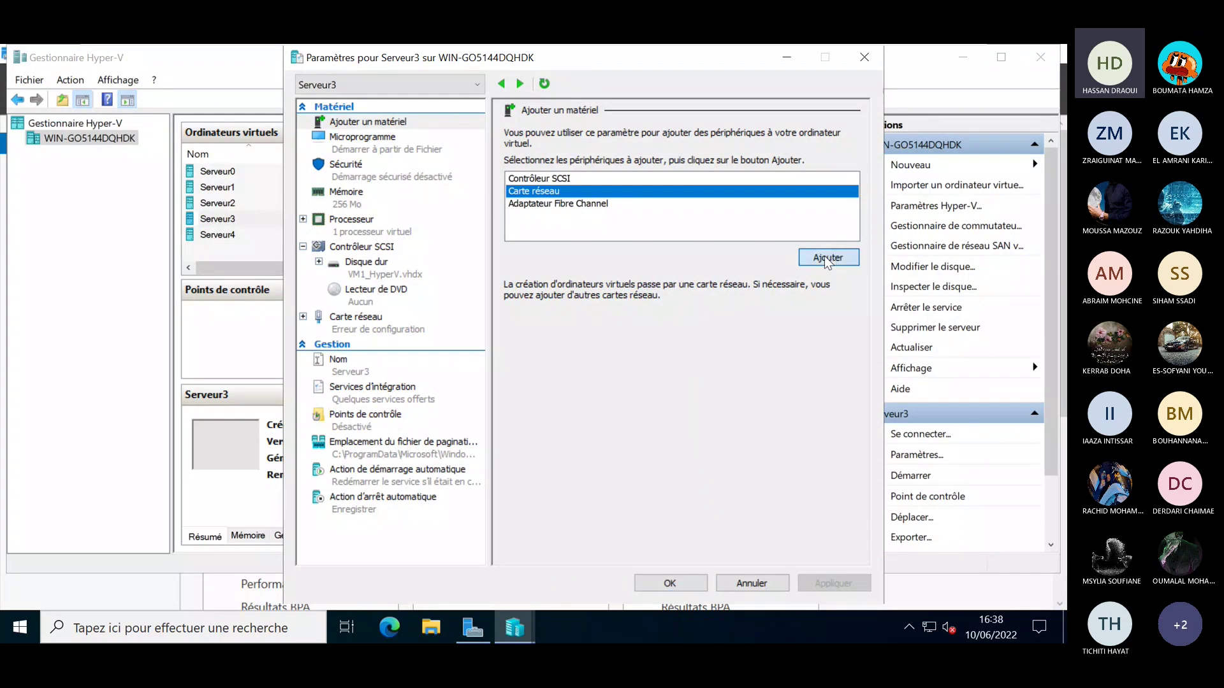
click(676, 585)
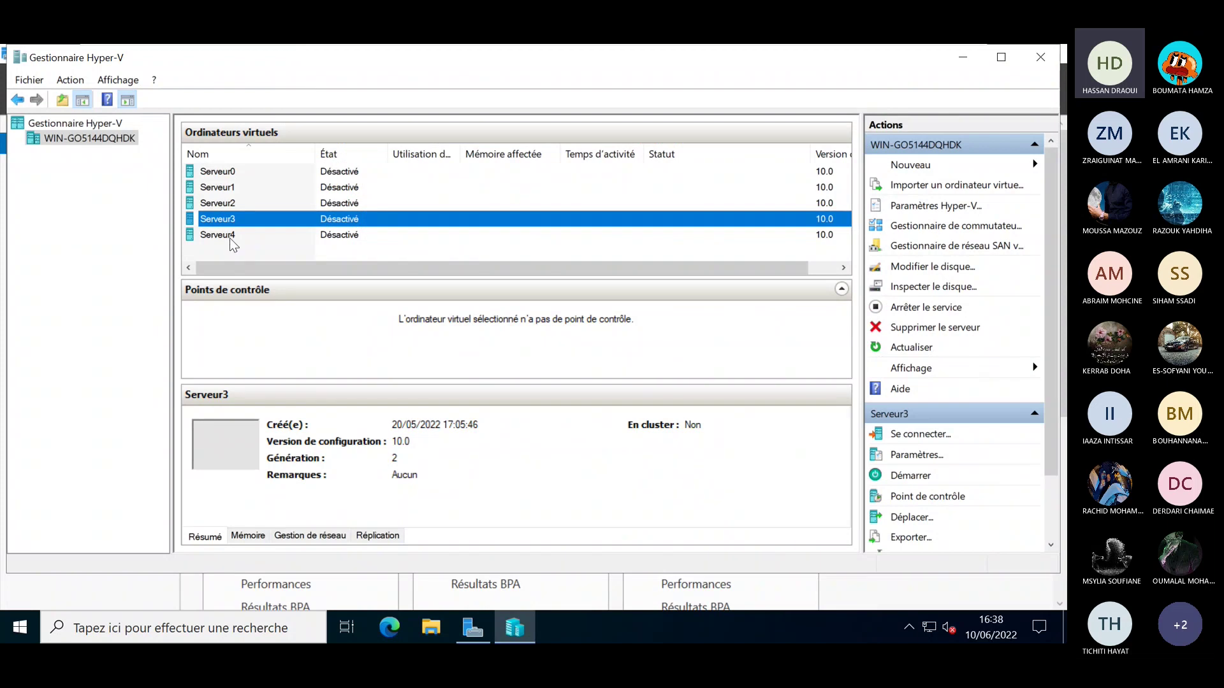
mouse_move(892, 46)
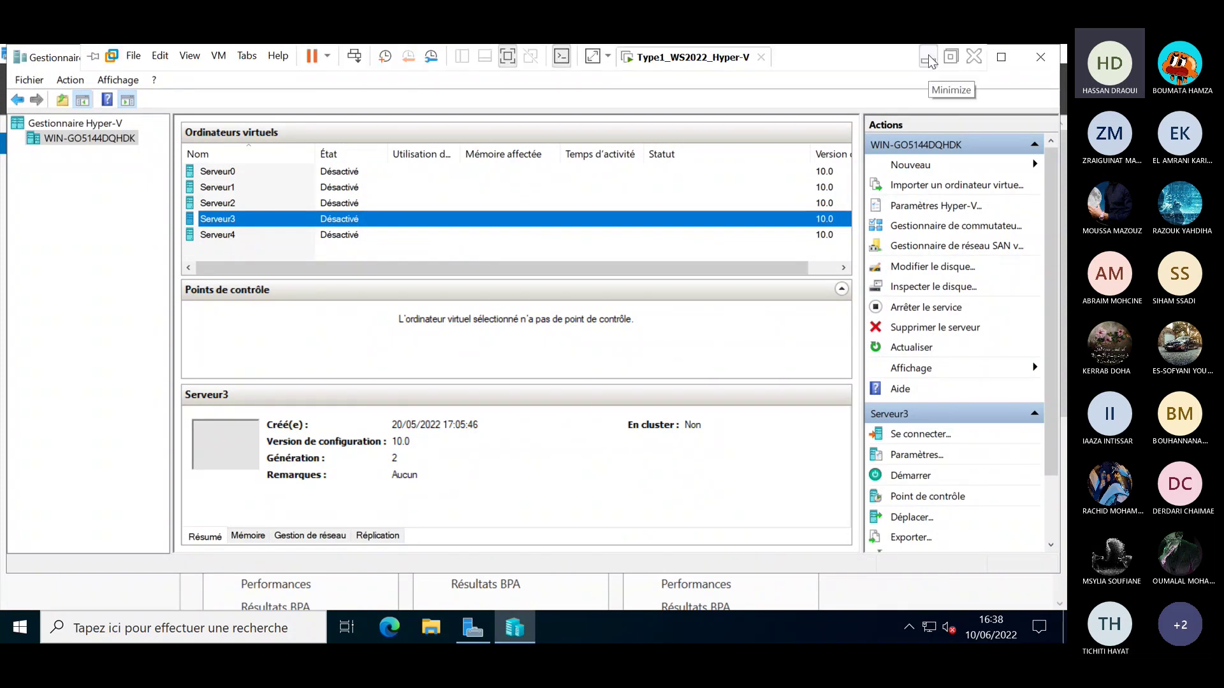
Step: Review the solution PDF's Etape 3 CPU, RAM and adapter note and Etape 4's physical-network requirement
click(929, 59)
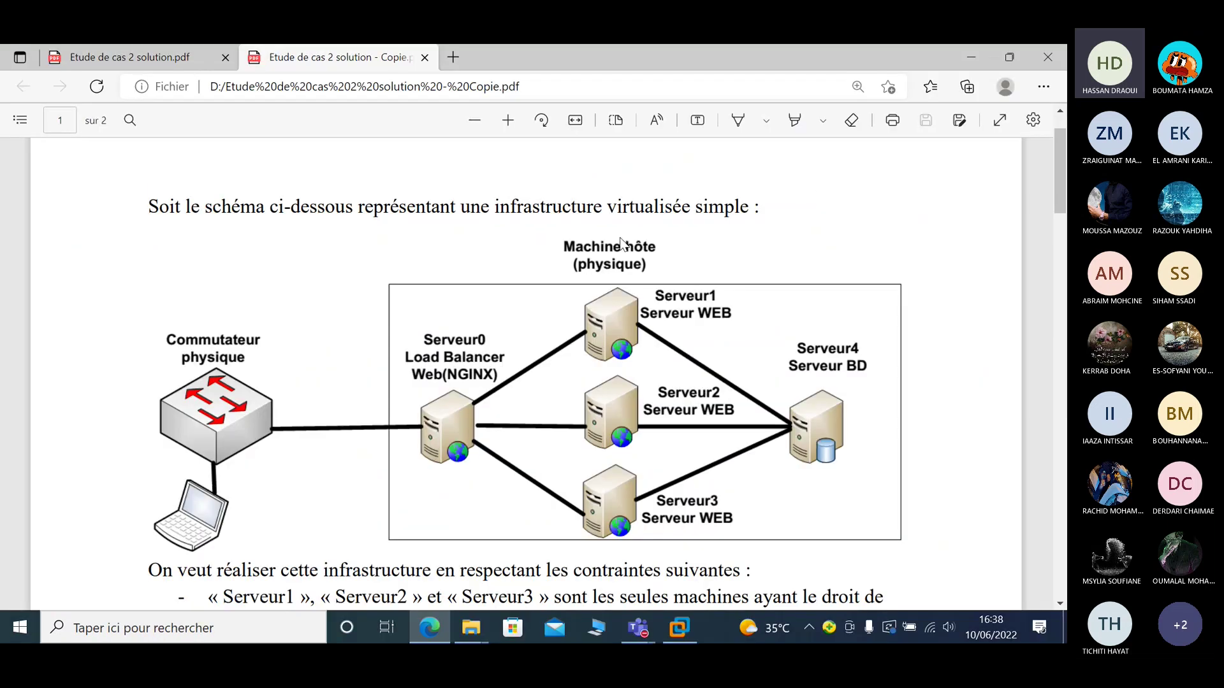
click(112, 61)
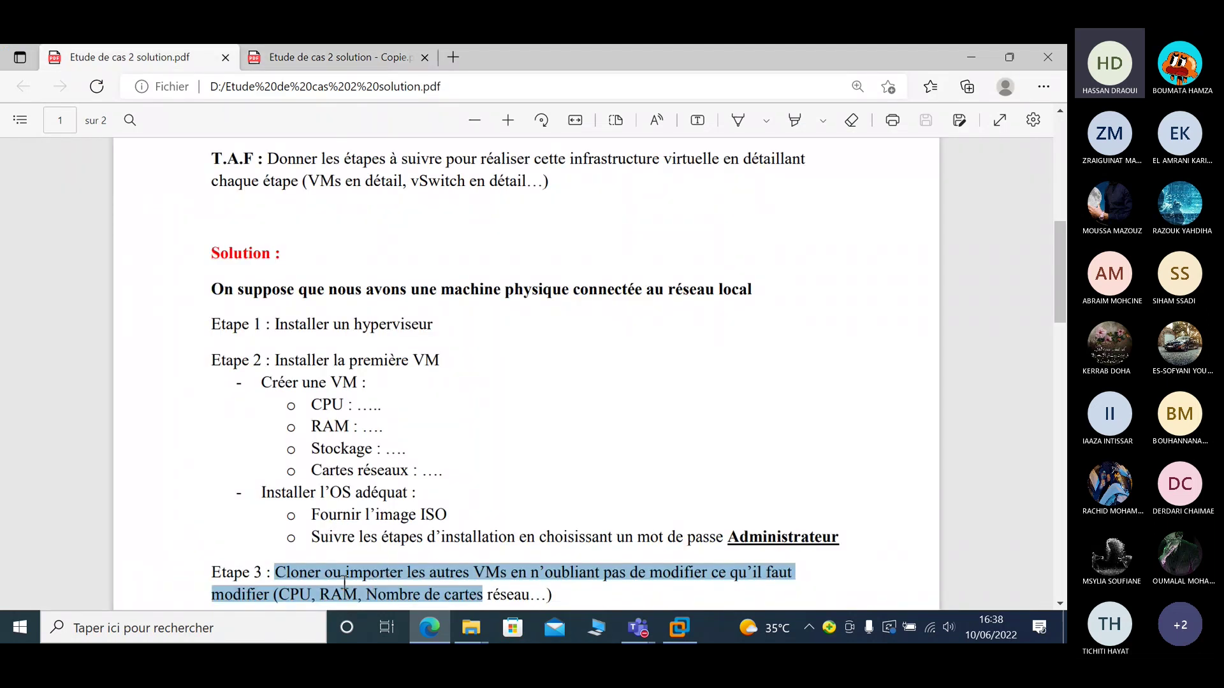
drag(274, 595, 529, 596)
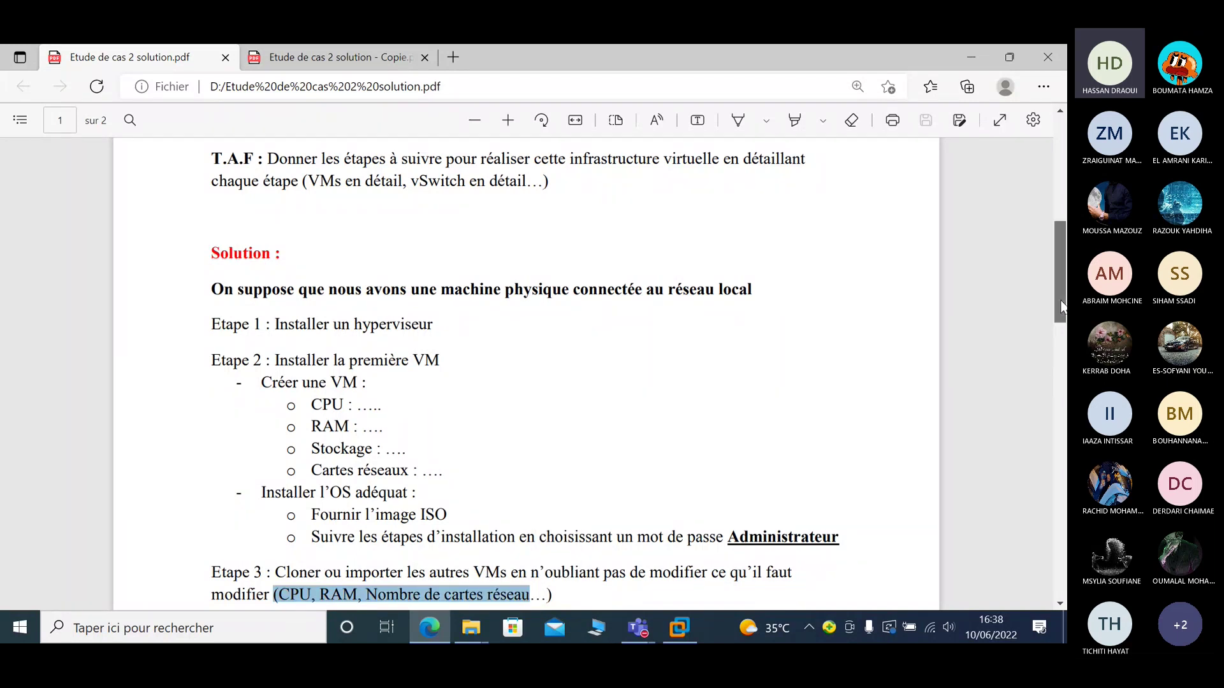
scroll(606, 386, down, 4)
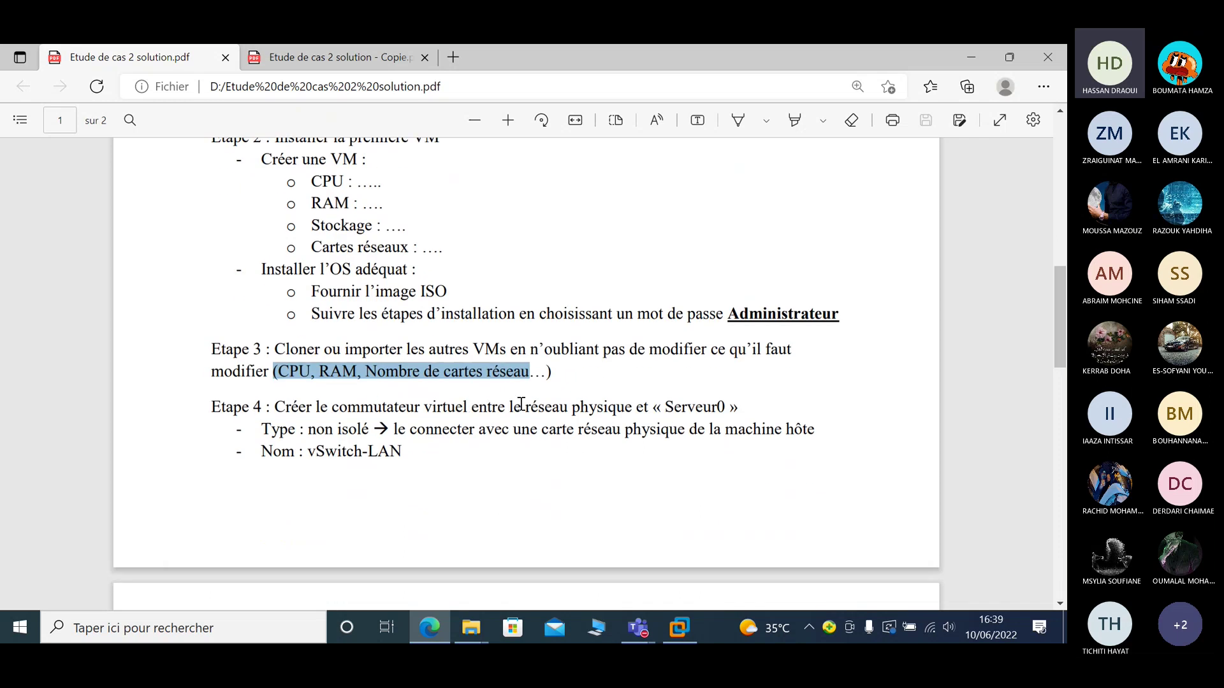
drag(499, 407, 639, 412)
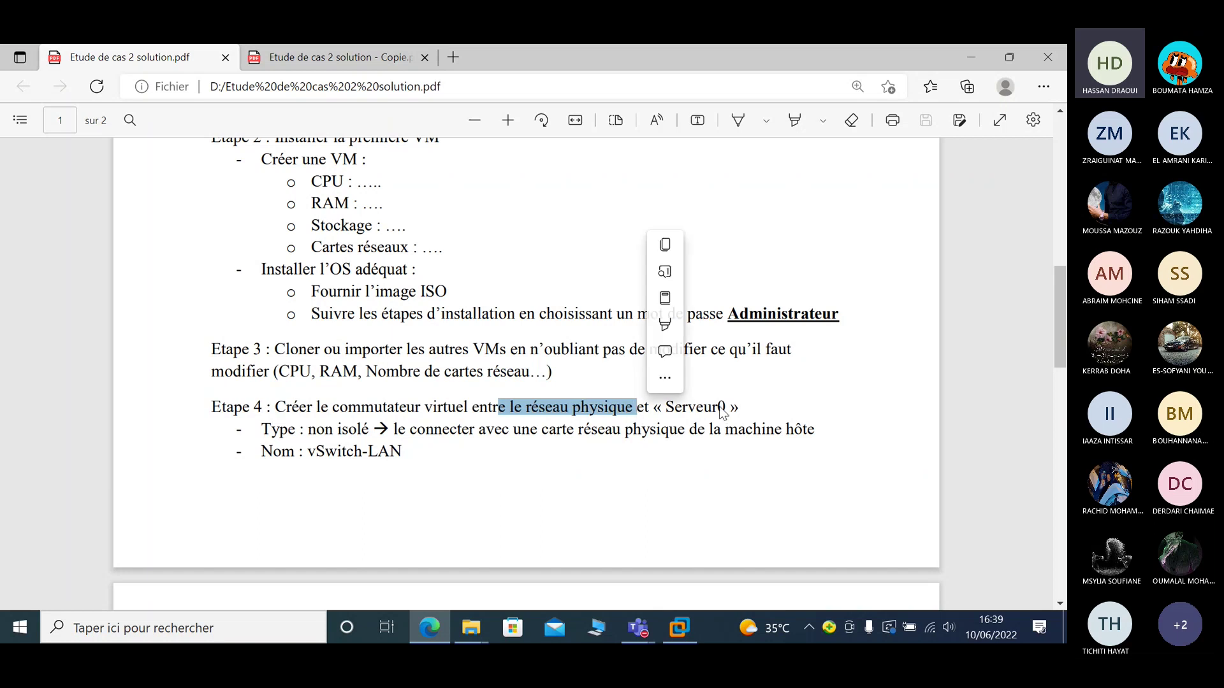
Step: Check the diagram in the copy PDF, then copy the switch name vSwitch-LAN from step 4
click(365, 50)
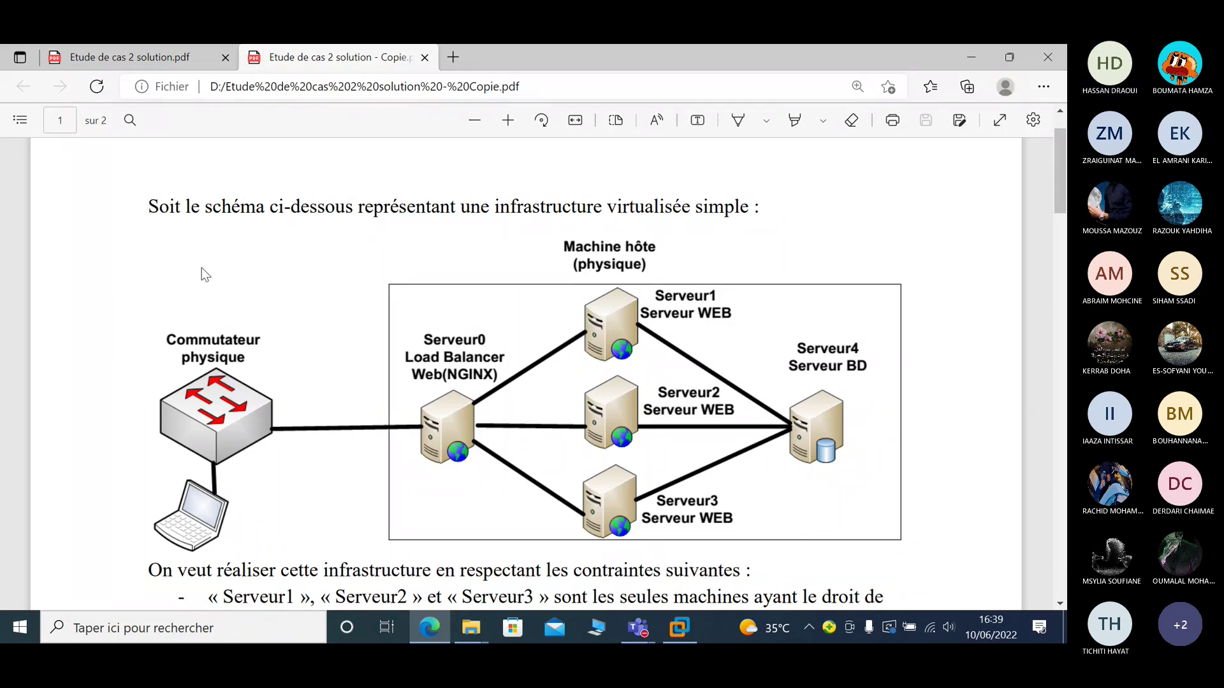
click(151, 55)
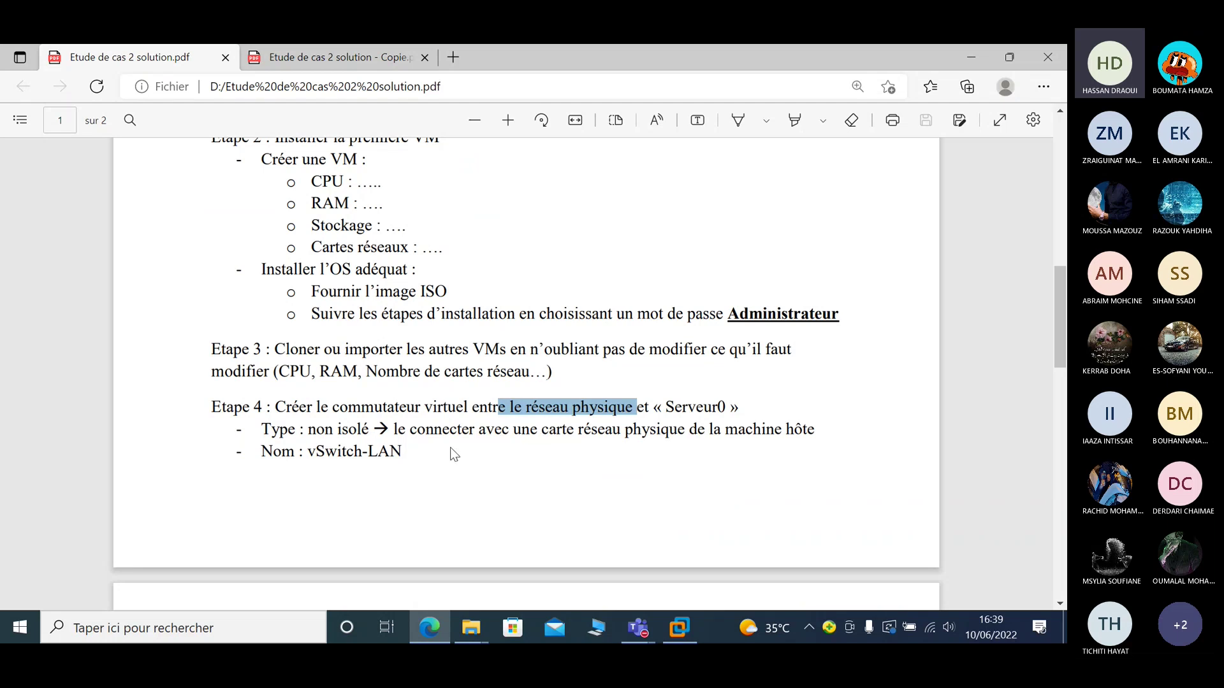
drag(307, 452, 404, 456)
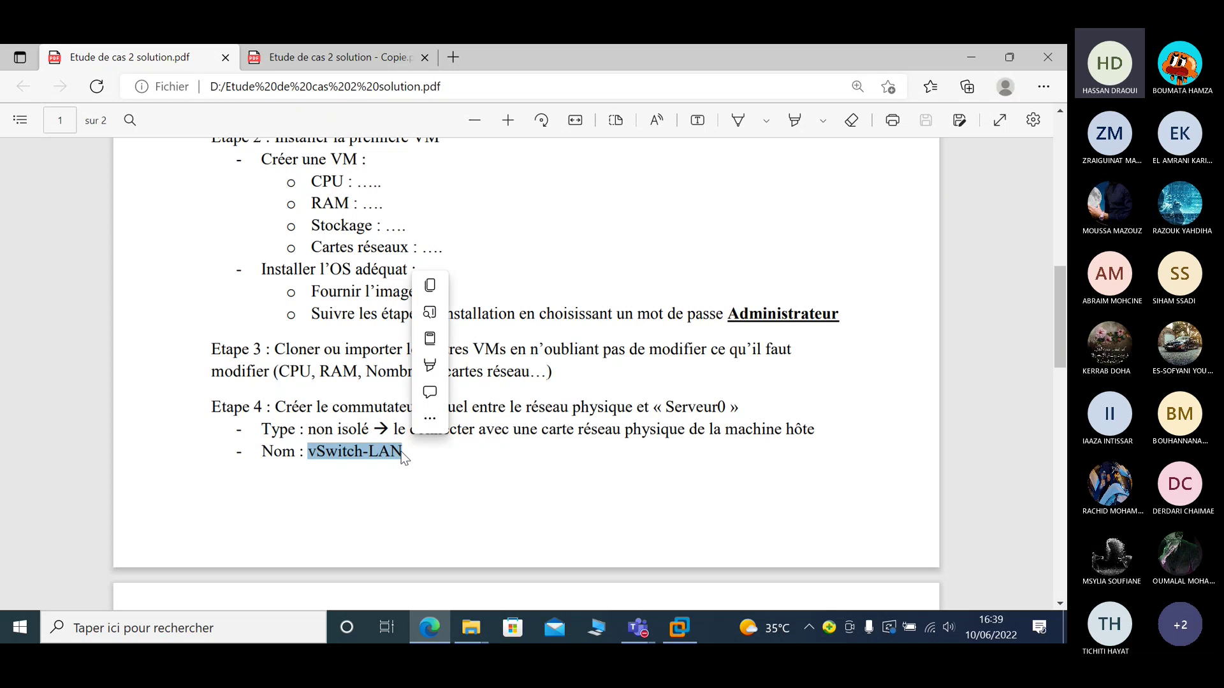
click(440, 285)
Step: On the Hyper-V host, start a new Externe switch in the virtual switch manager
mouse_move(686, 630)
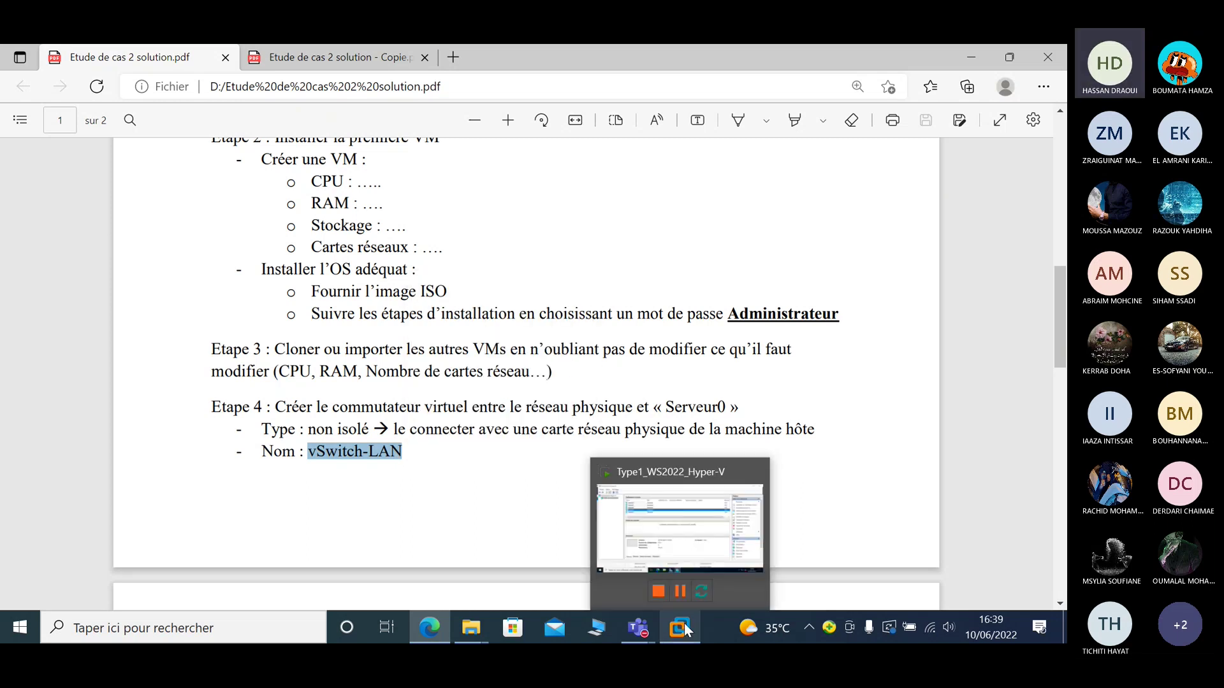
click(685, 630)
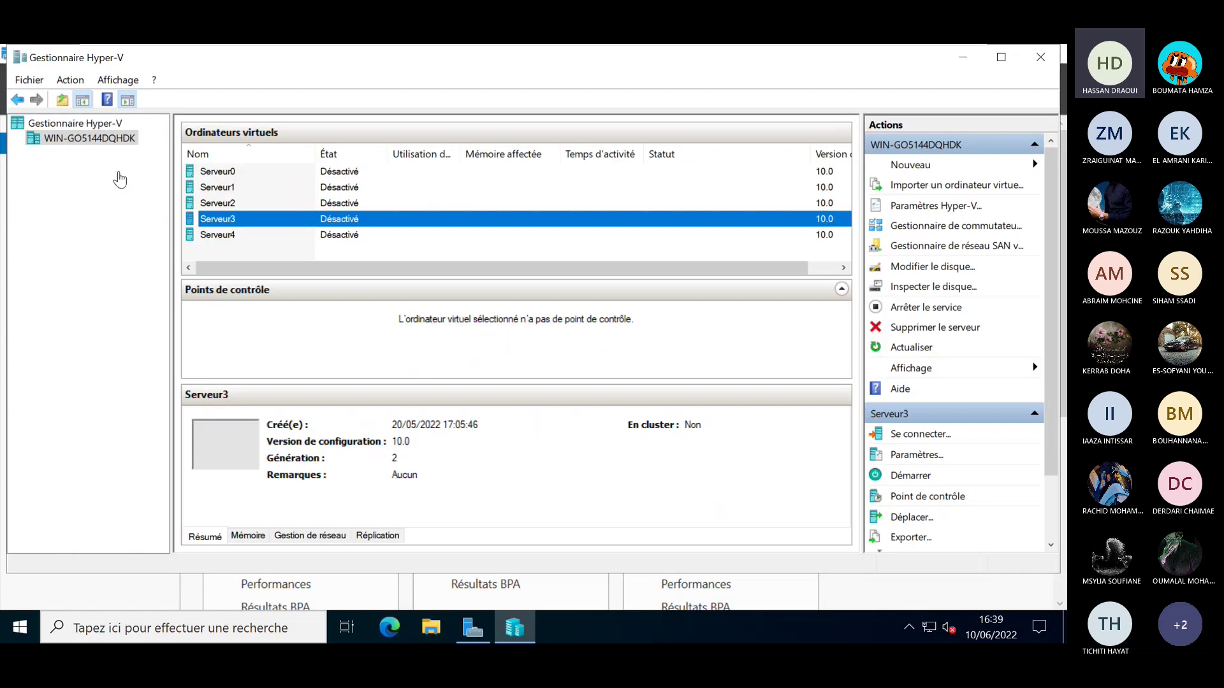
click(91, 137)
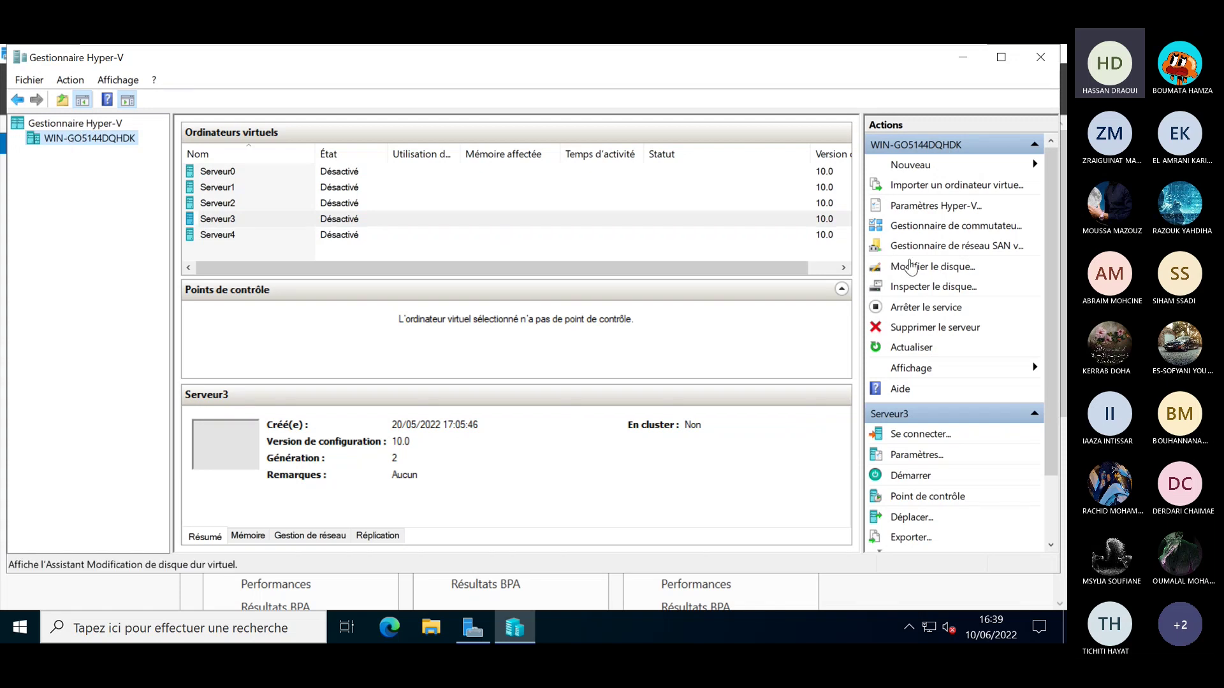
click(950, 228)
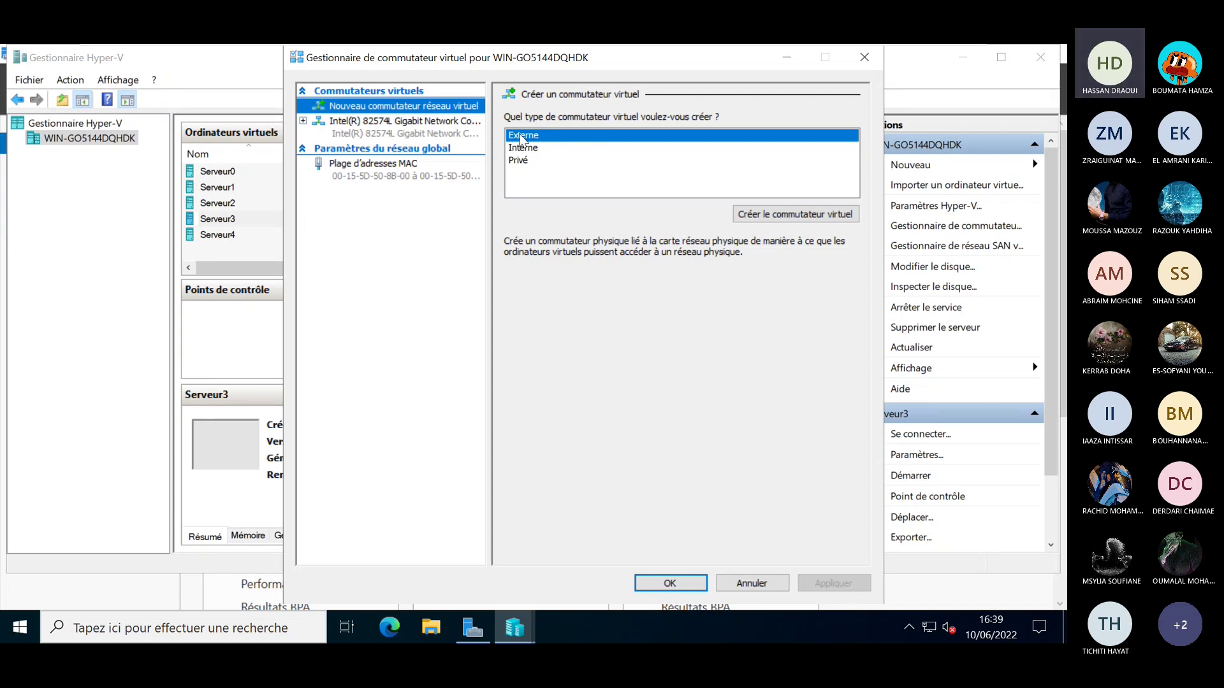
click(770, 211)
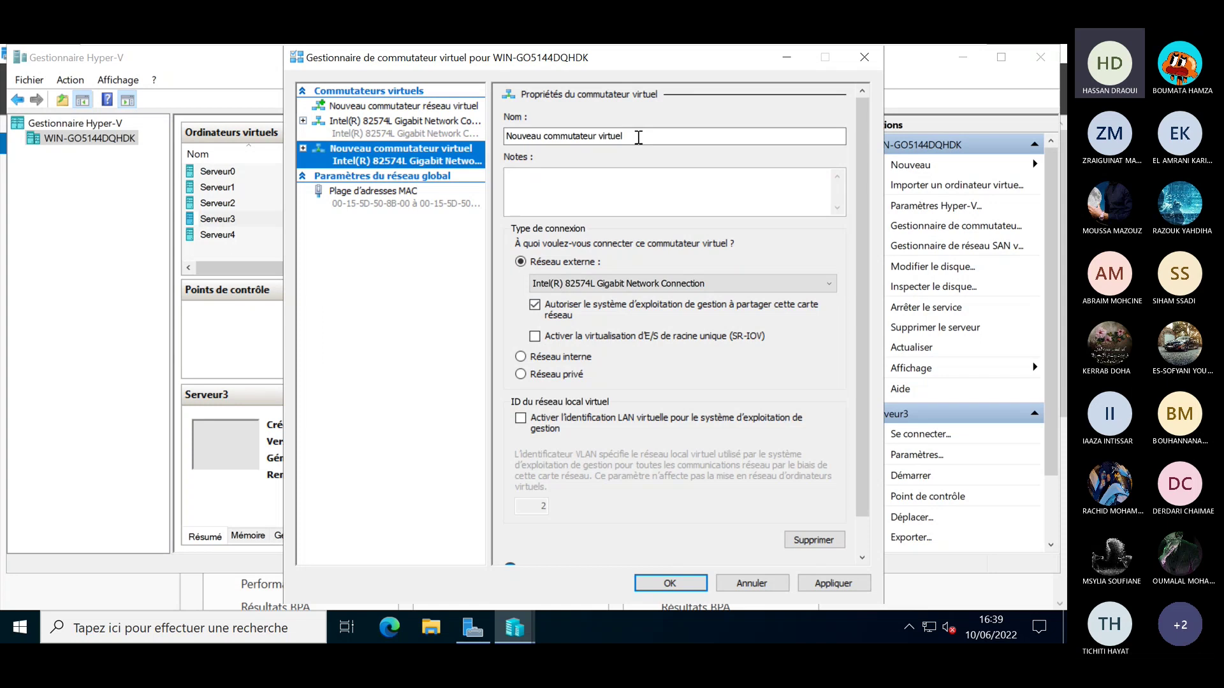
Step: Name the switch vSwitch-LAN, bind it to the Intel 82574L adapter, and apply the changes
drag(638, 135, 485, 127)
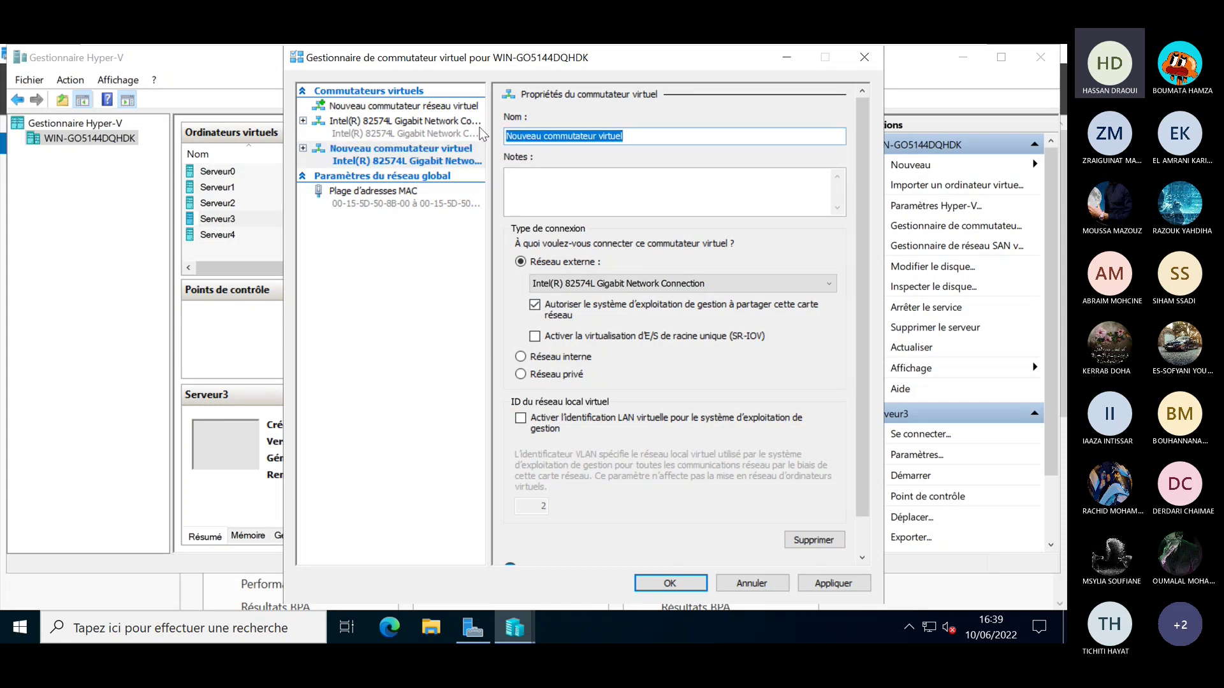
text(vSwitch-LAN)
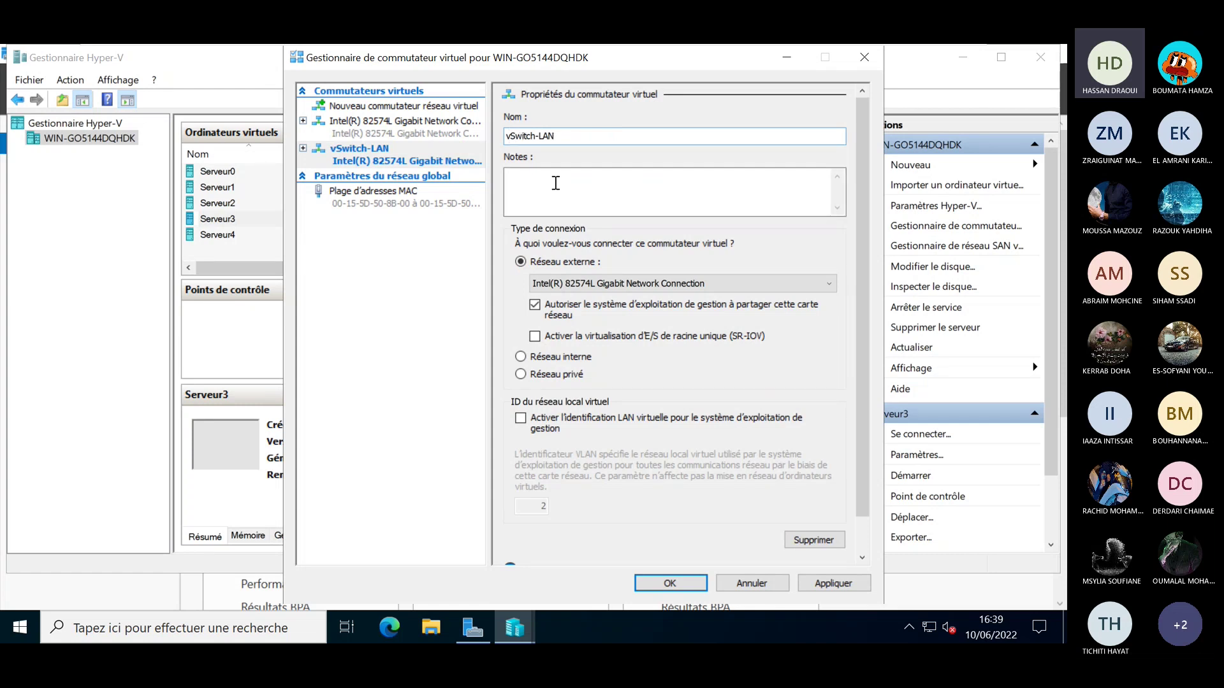
click(579, 284)
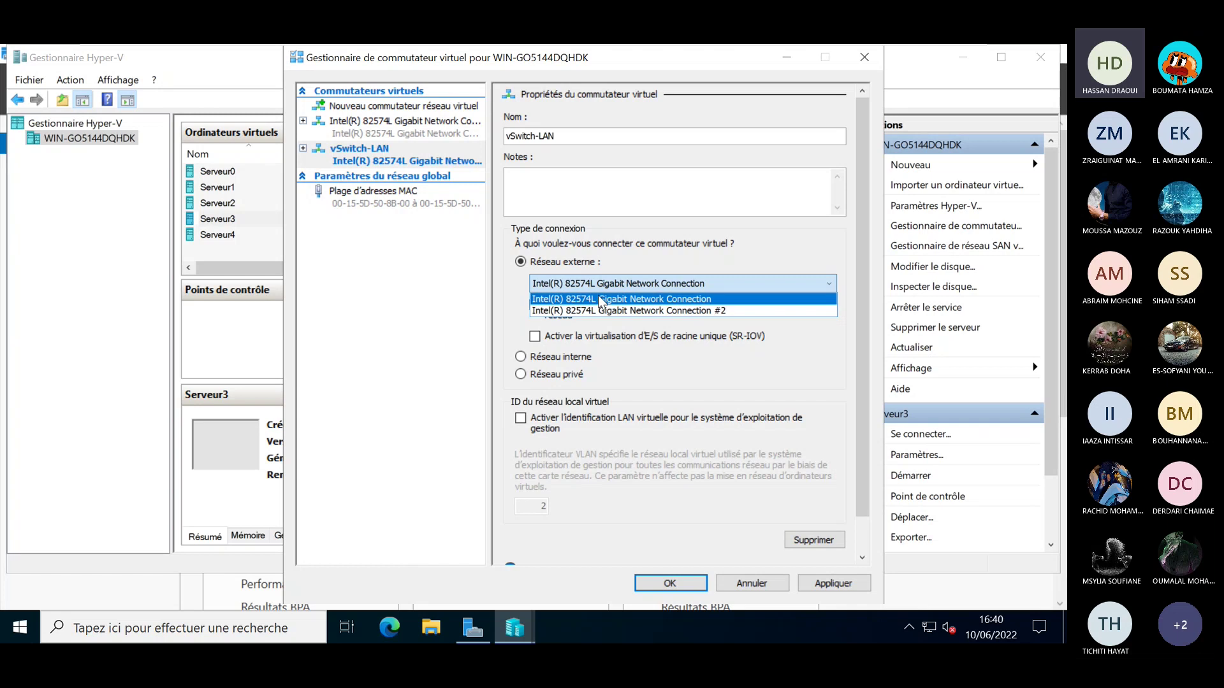
click(601, 301)
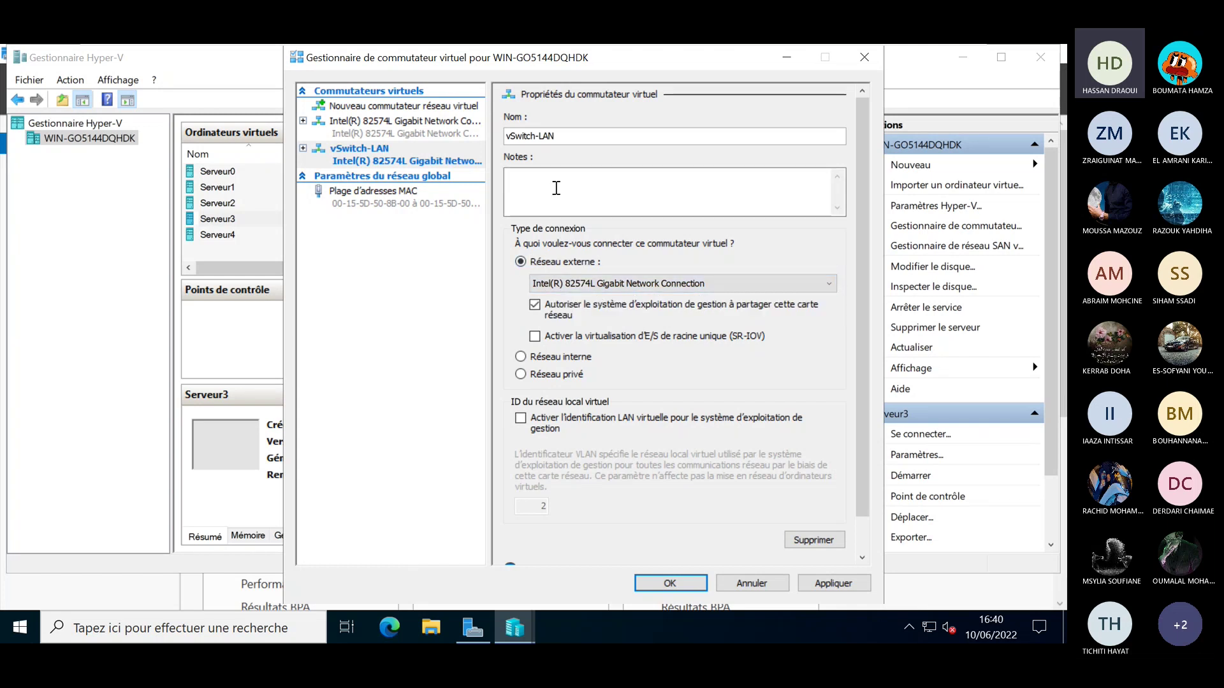
click(554, 136)
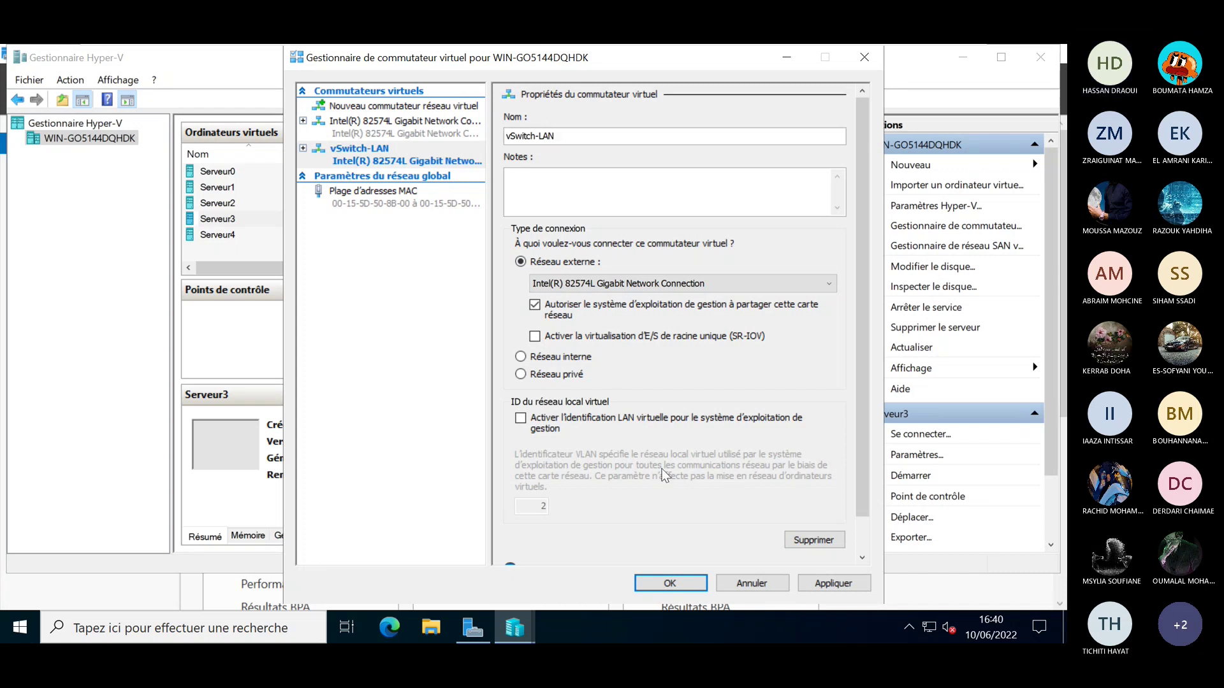
click(672, 583)
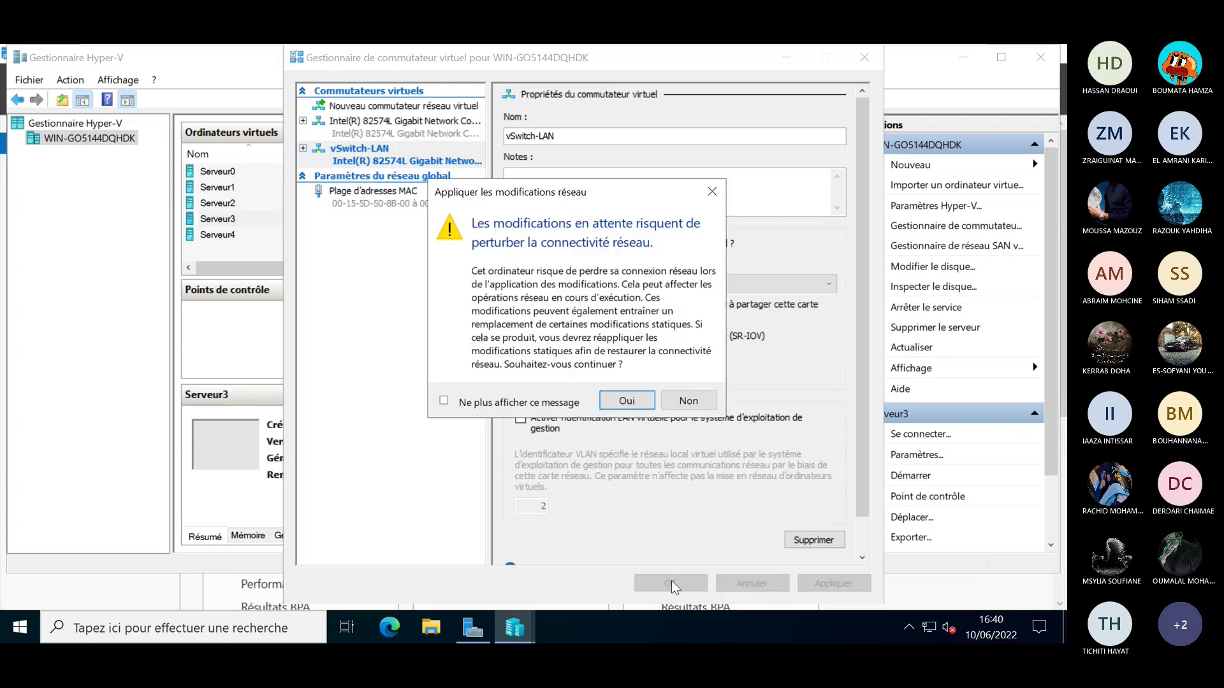
click(616, 400)
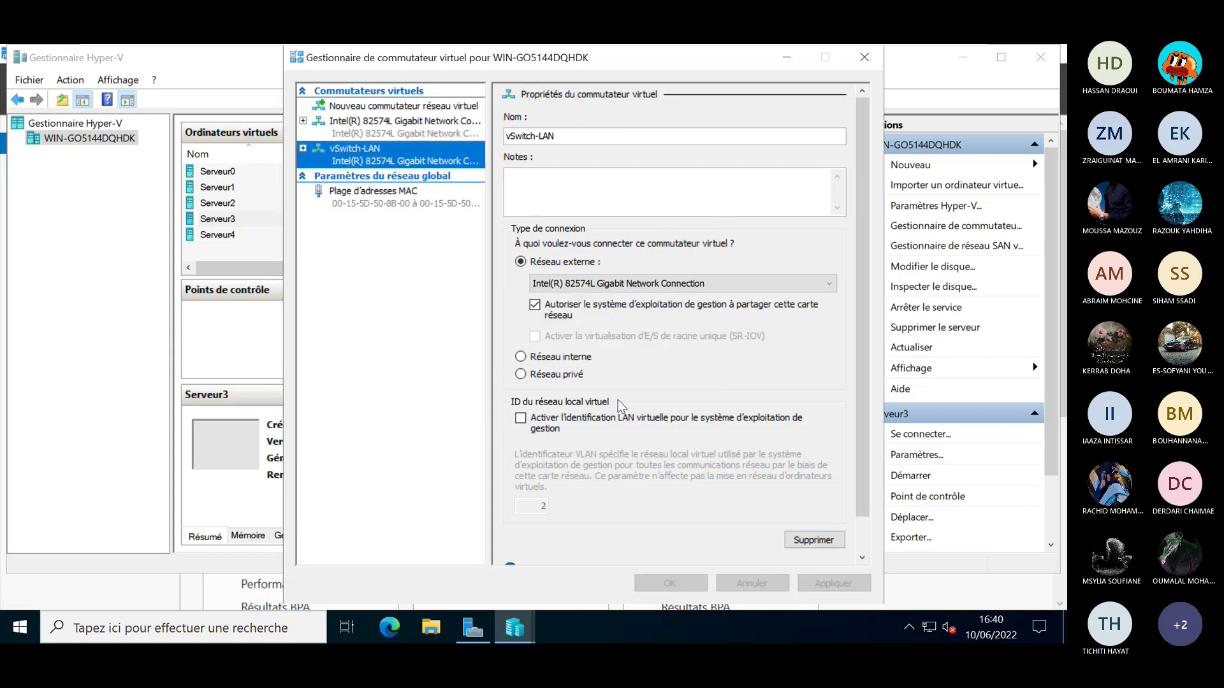
Step: Read Etape 5 in the solution PDF and recheck the Copie diagram before returning to the VM
mouse_move(843, 46)
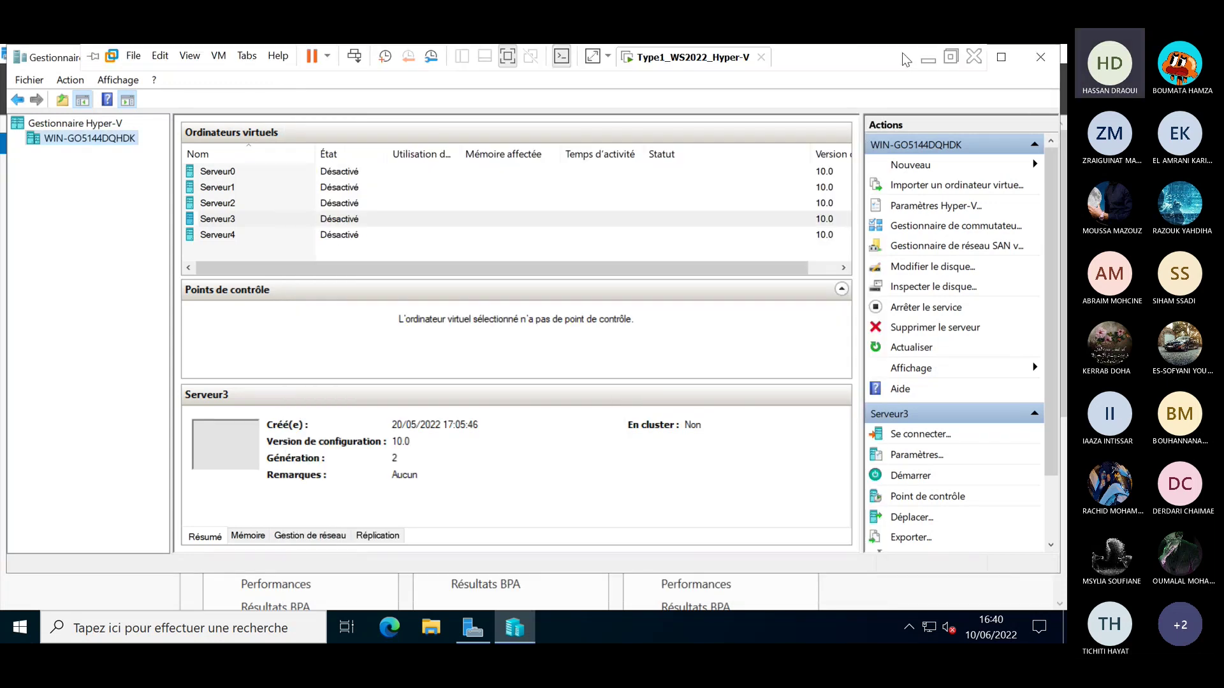
click(929, 62)
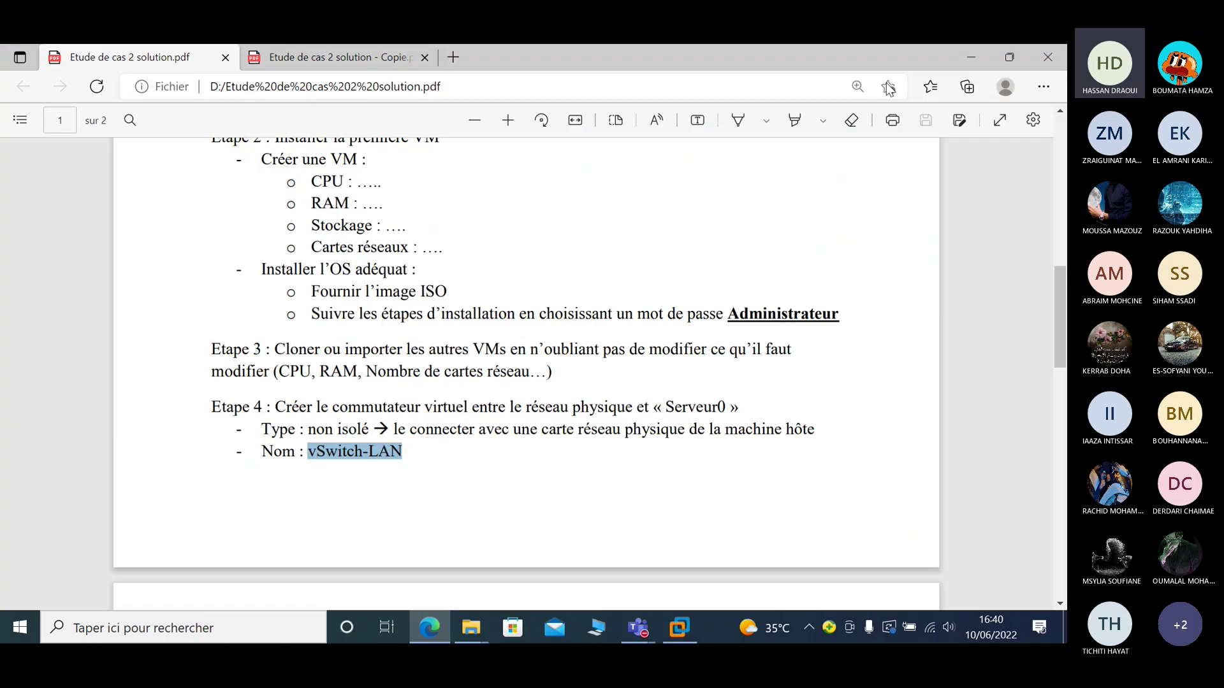
scroll(1065, 316, down, 3)
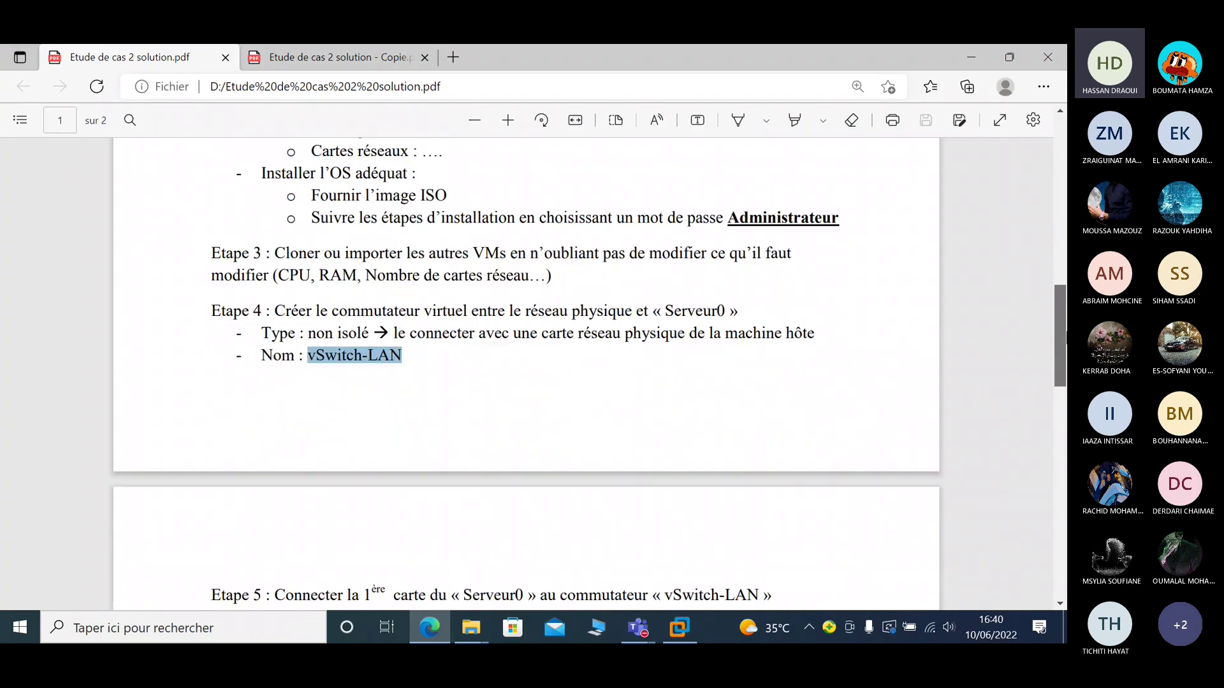
scroll(969, 363, up, 1)
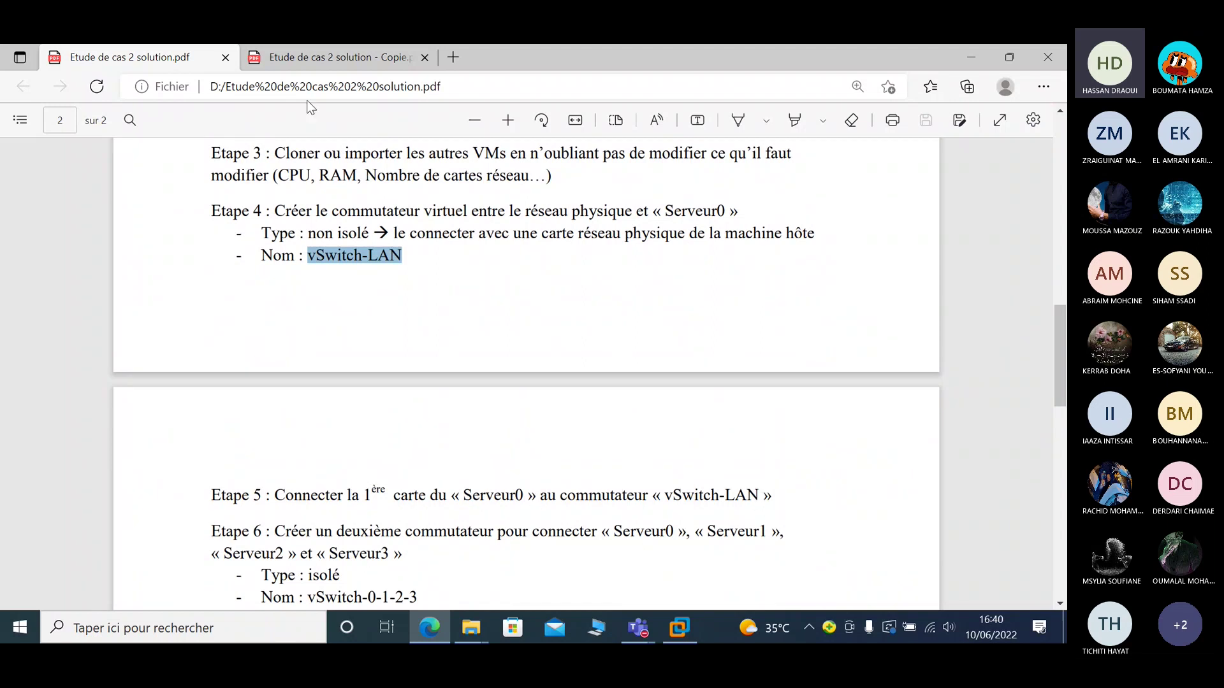
click(326, 61)
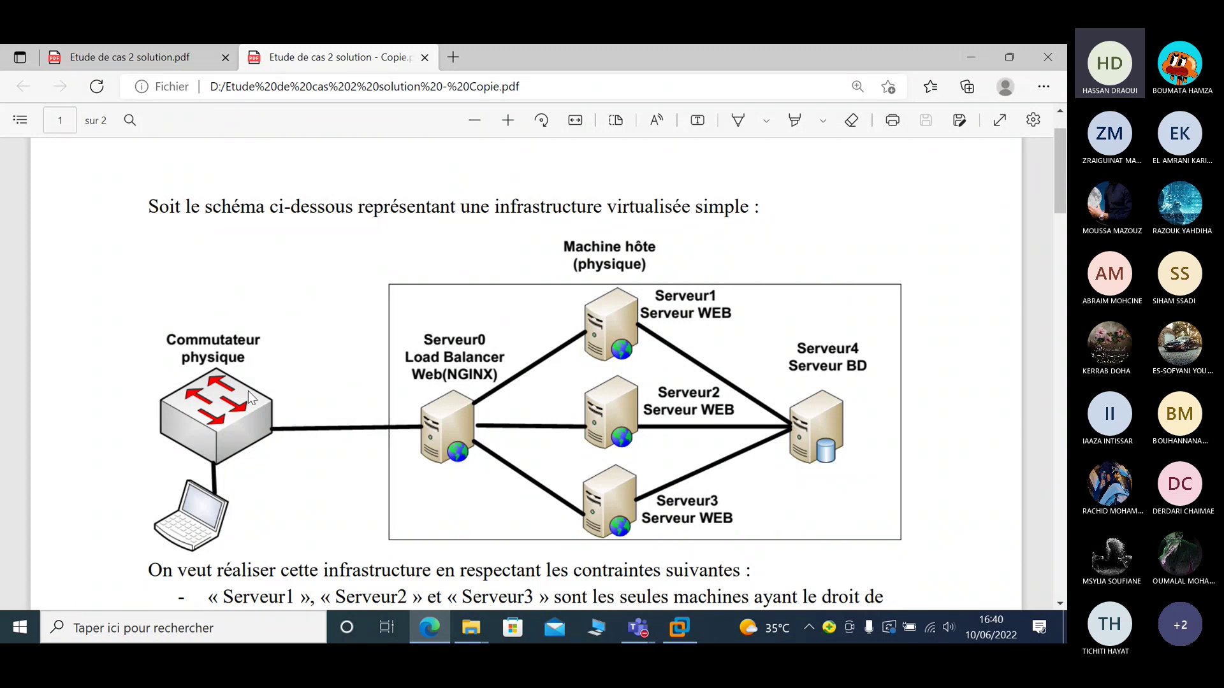
click(175, 56)
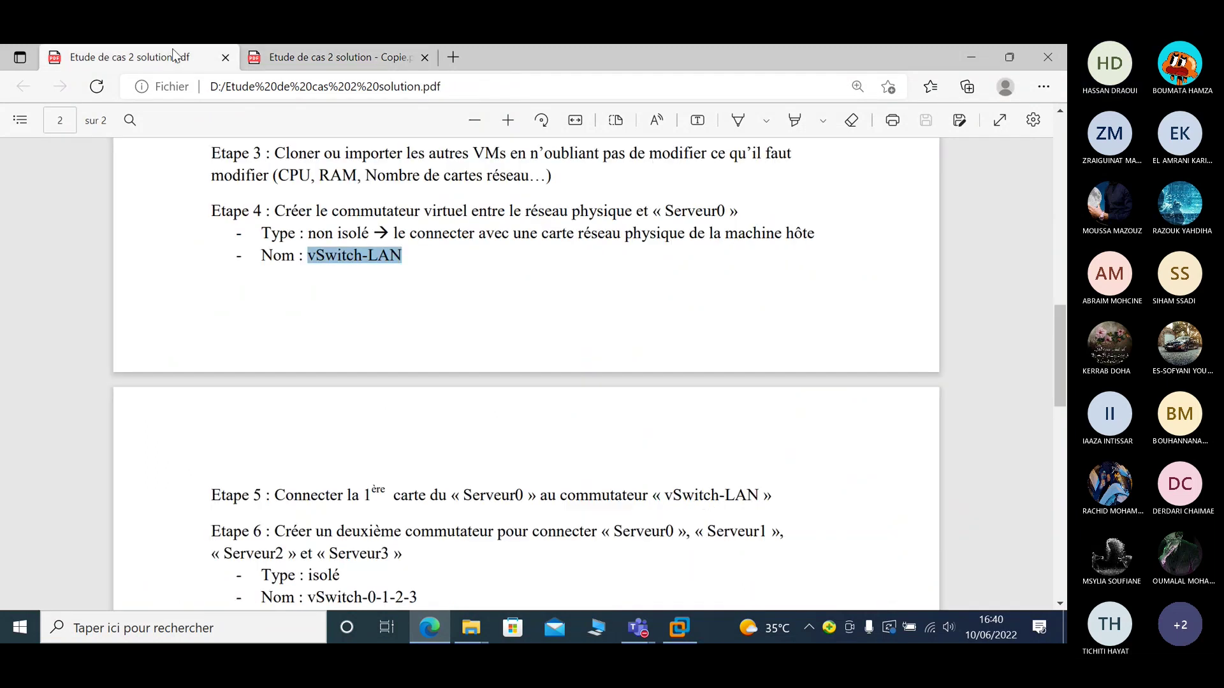
click(679, 631)
Step: Set Serveur0's first Carte réseau to the vSwitch-LAN virtual switch and save
click(229, 173)
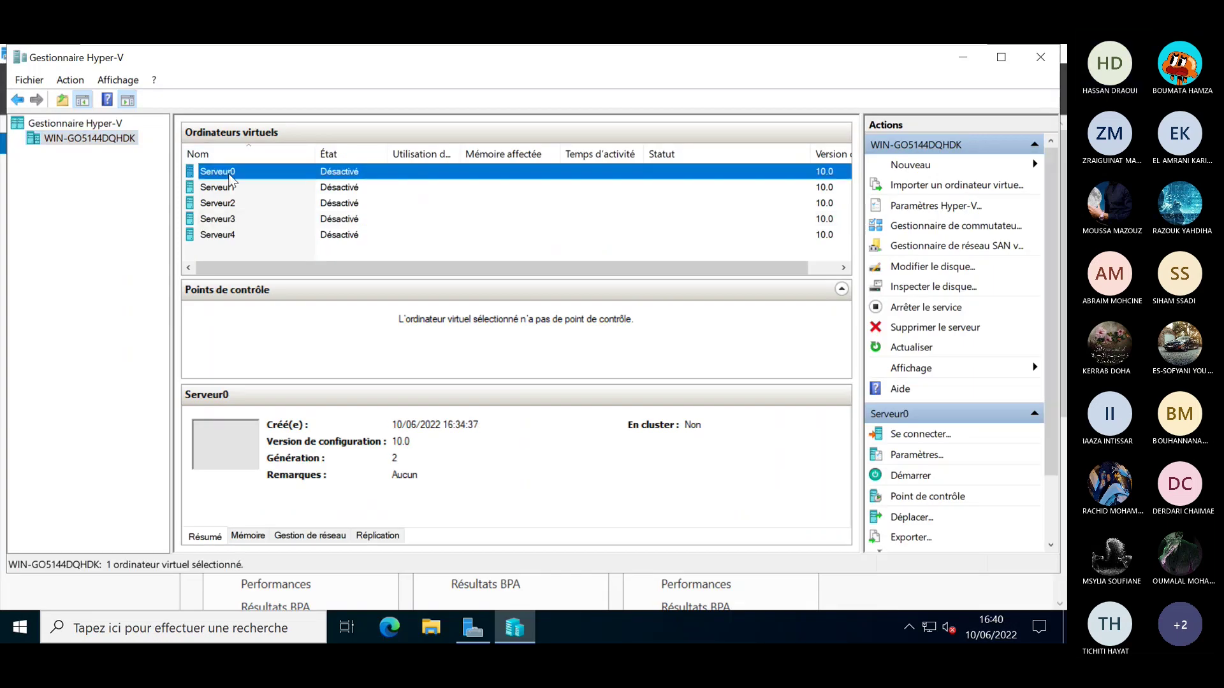
right_click(313, 170)
click(382, 209)
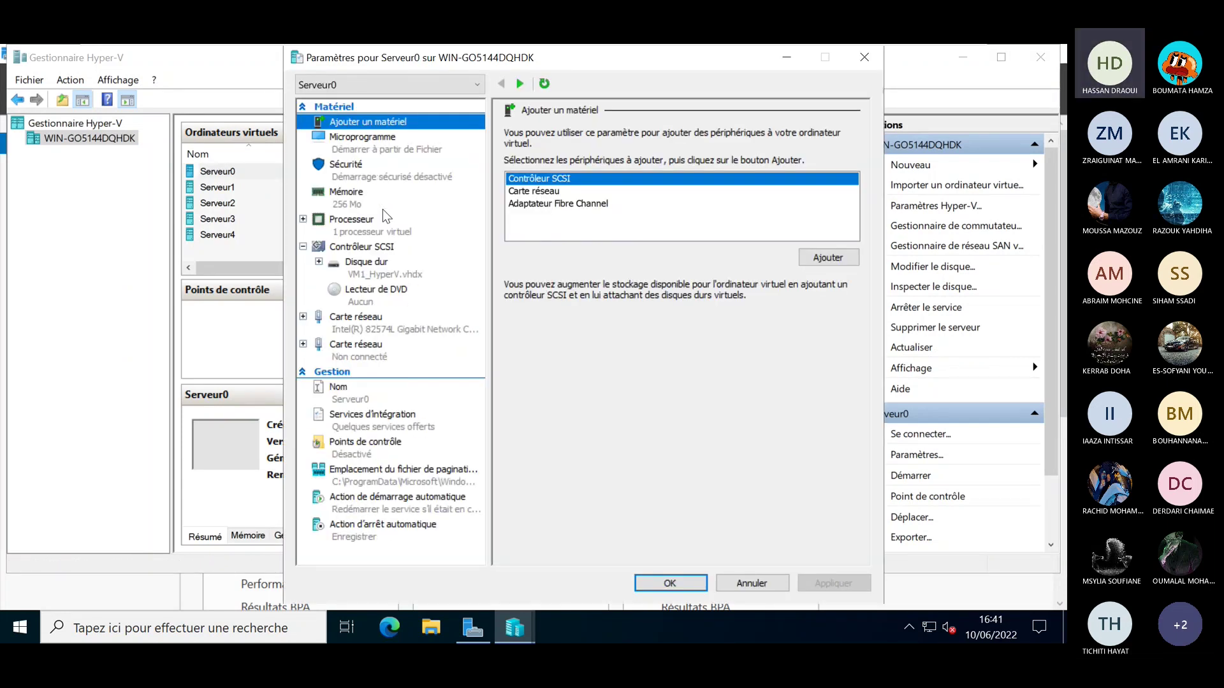
click(373, 328)
click(609, 162)
click(554, 204)
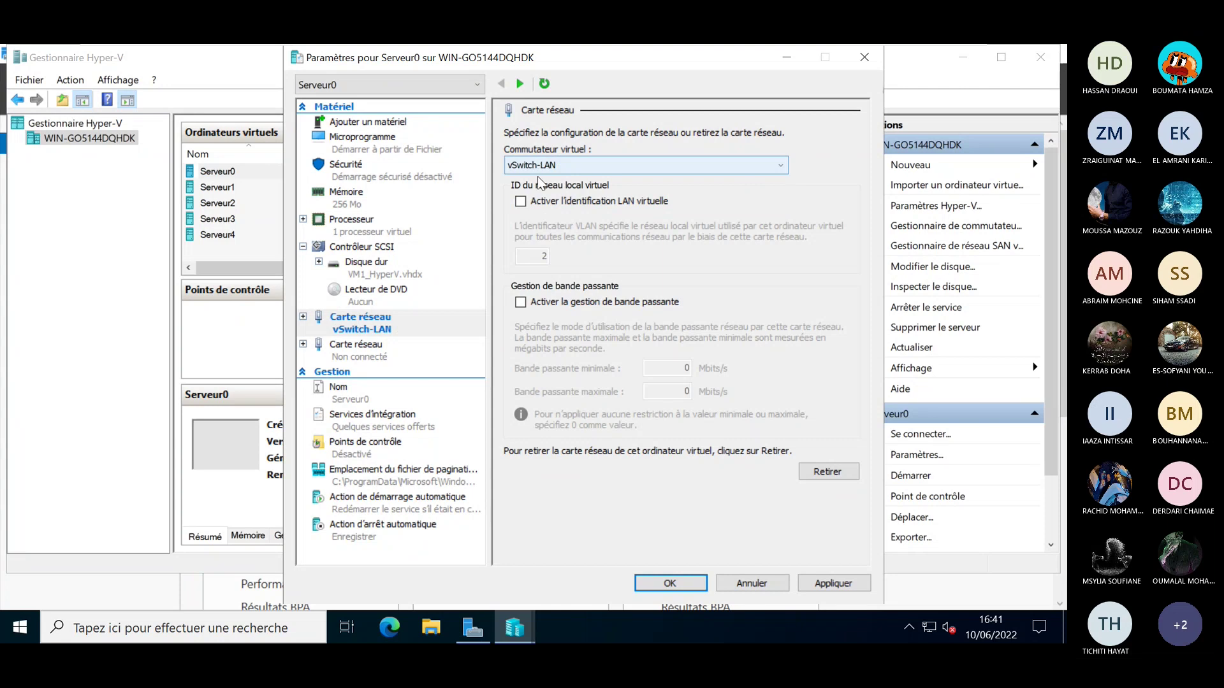
click(670, 584)
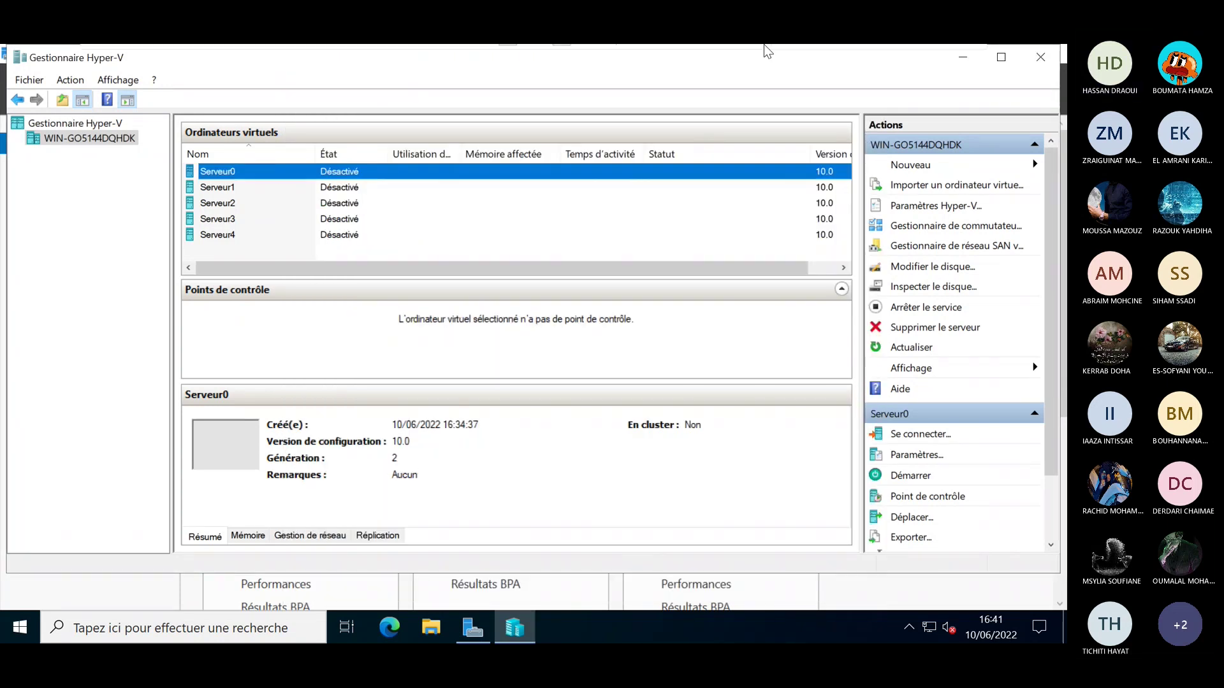
click(926, 53)
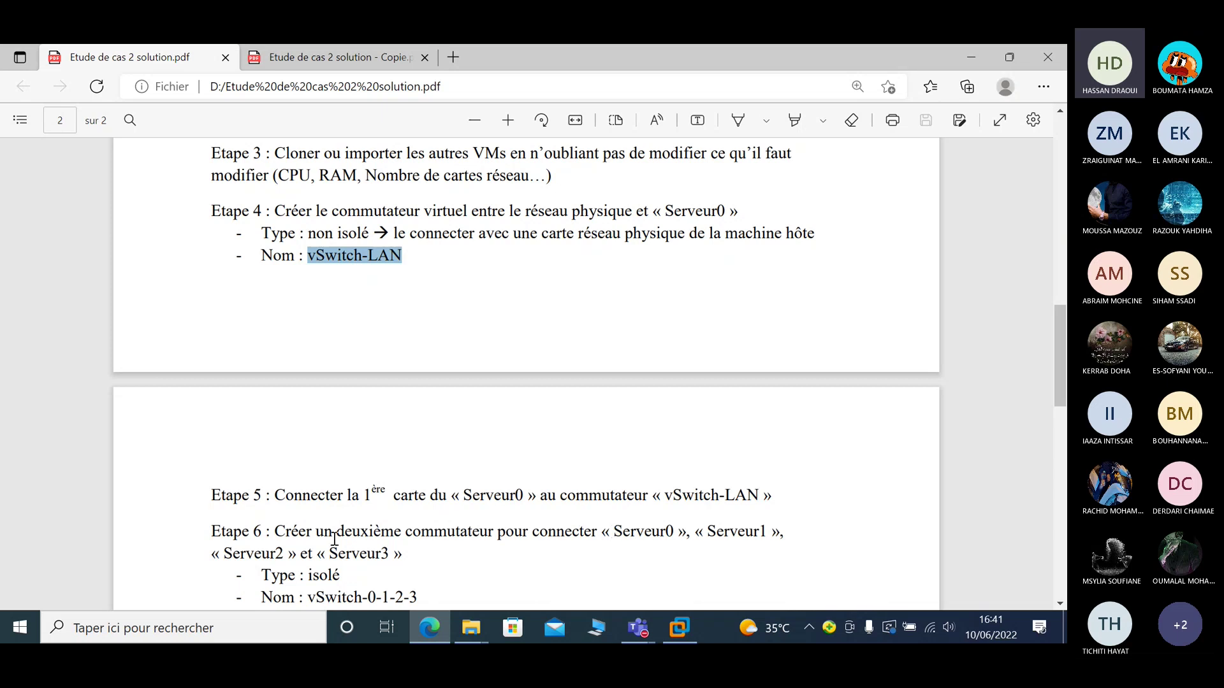
Step: Show the 'Etude de cas 2 solution - Copie' tab with the Serveur0–4 infrastructure diagram
click(338, 61)
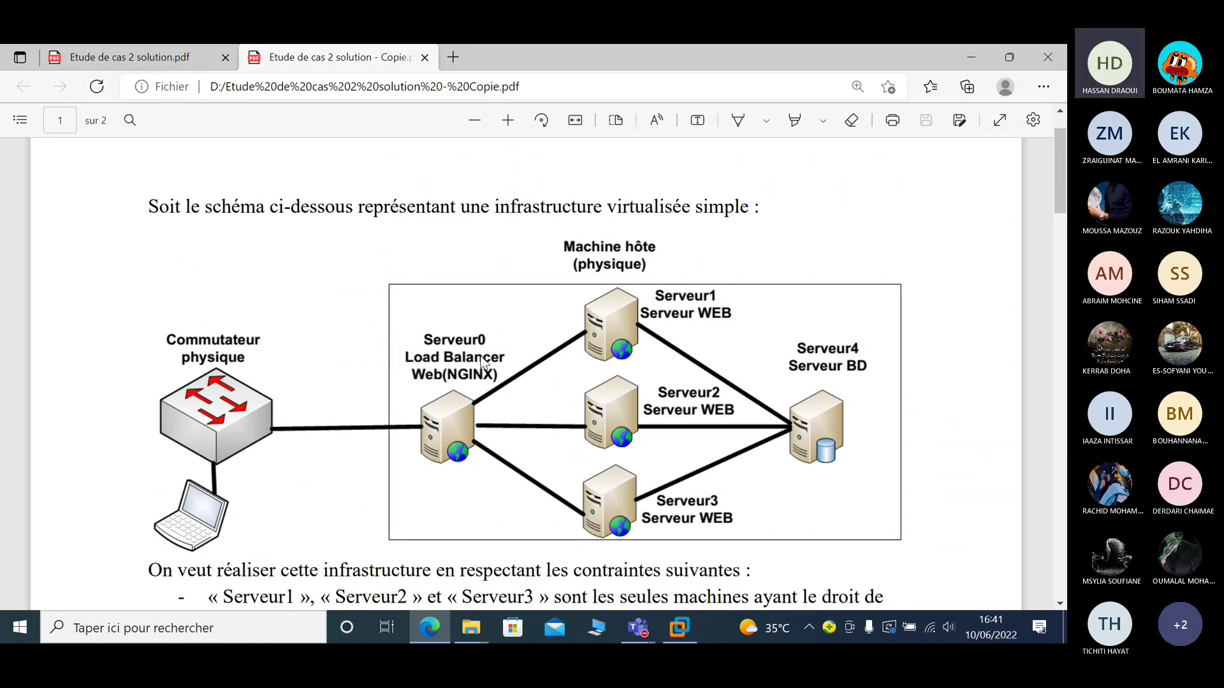
Step: Highlight the Etape 6 switch name vSwitch-0-1-2-3 on page 2 of the solution PDF
click(165, 59)
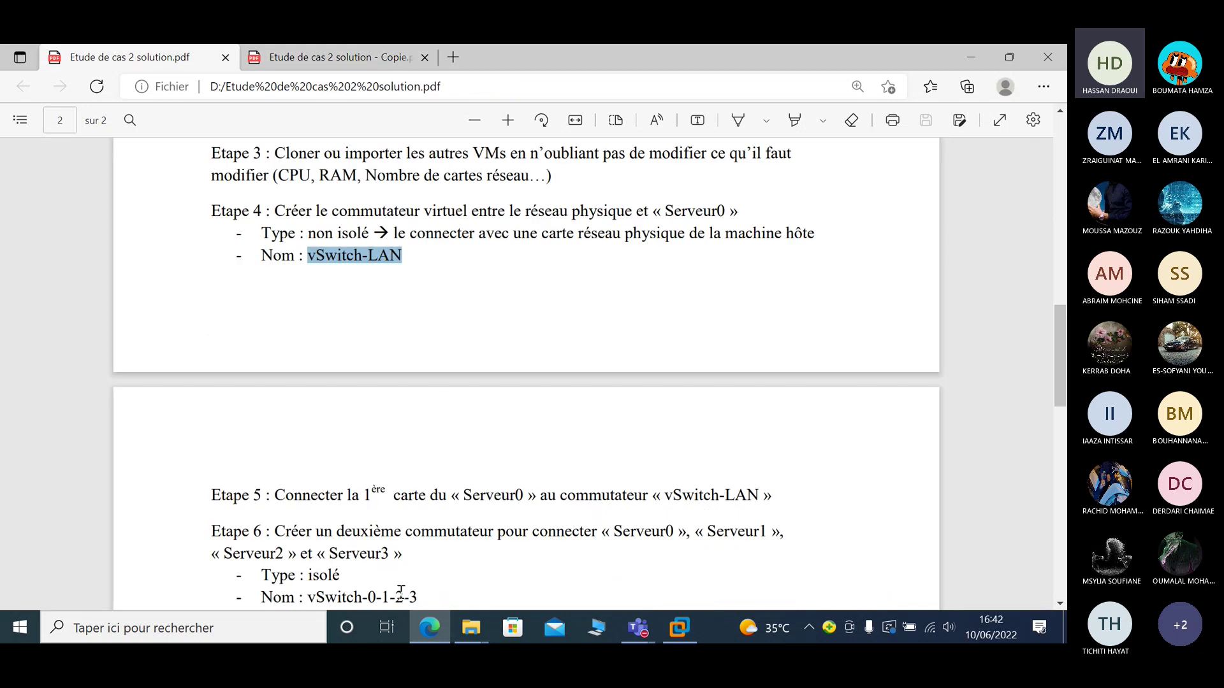
drag(415, 596, 310, 599)
click(309, 600)
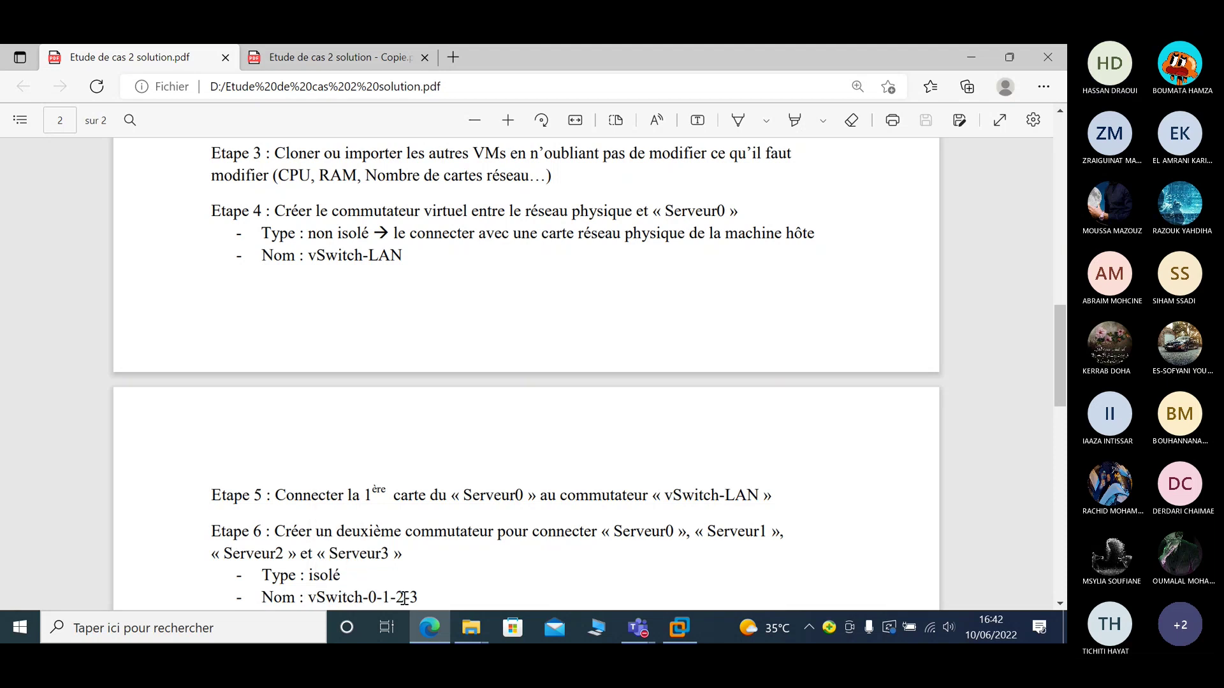
drag(419, 597, 304, 602)
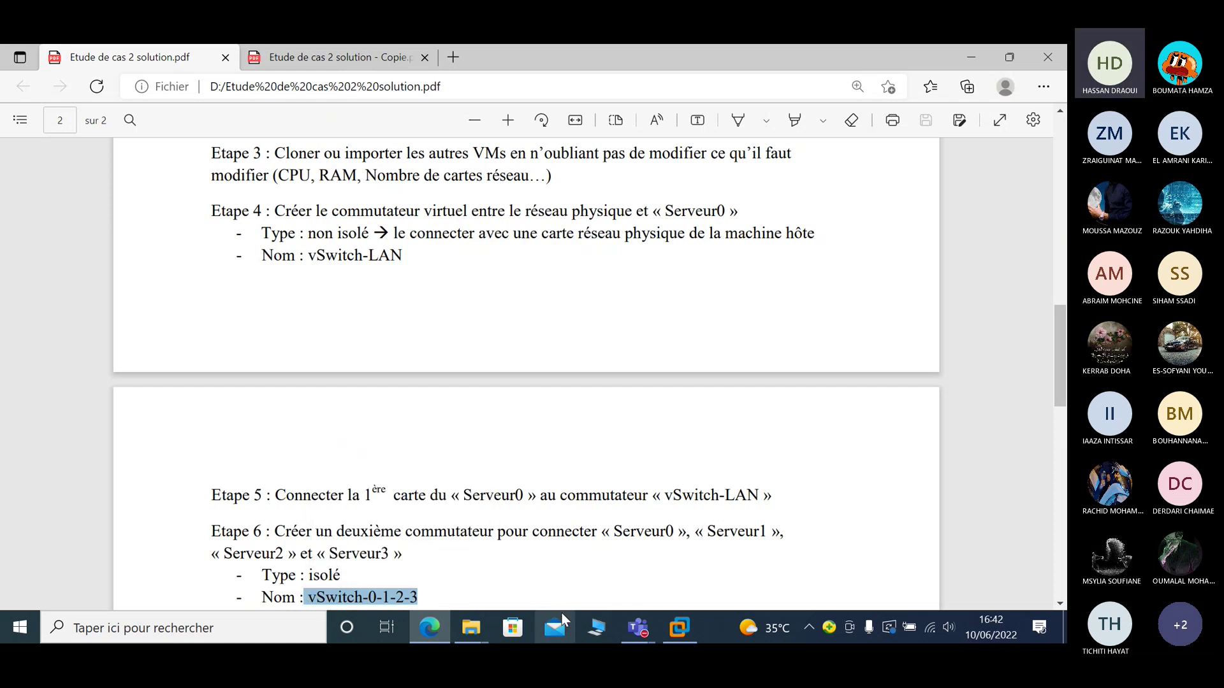
mouse_move(679, 629)
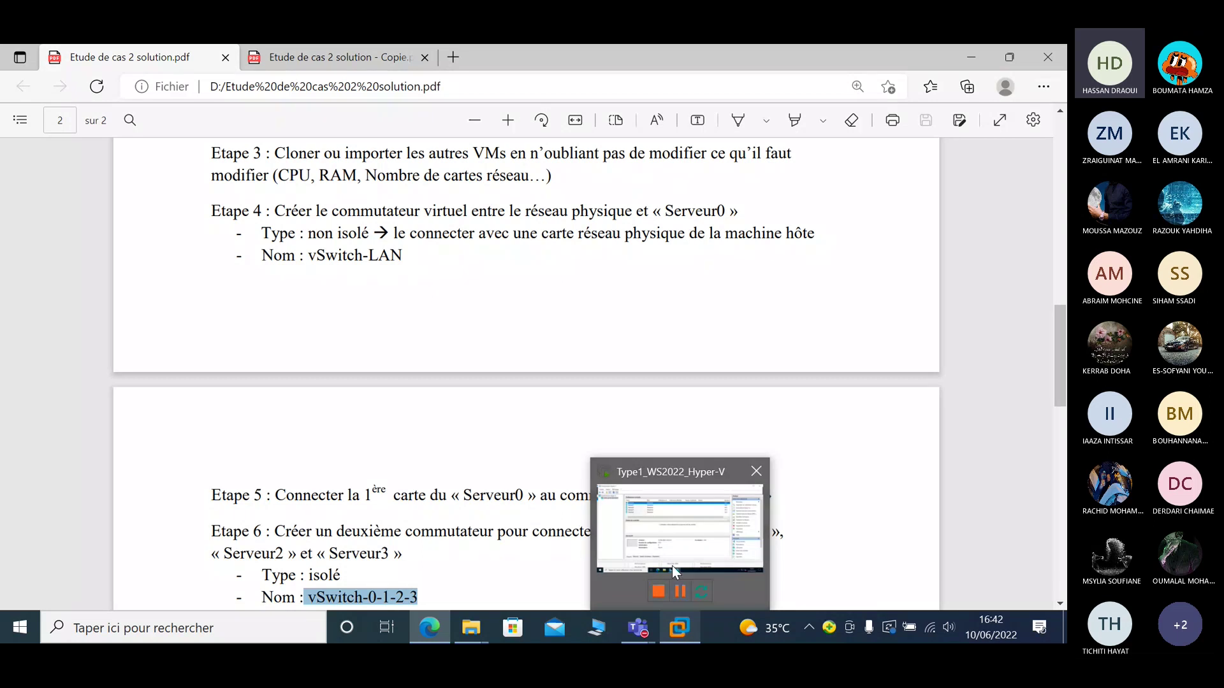
click(672, 565)
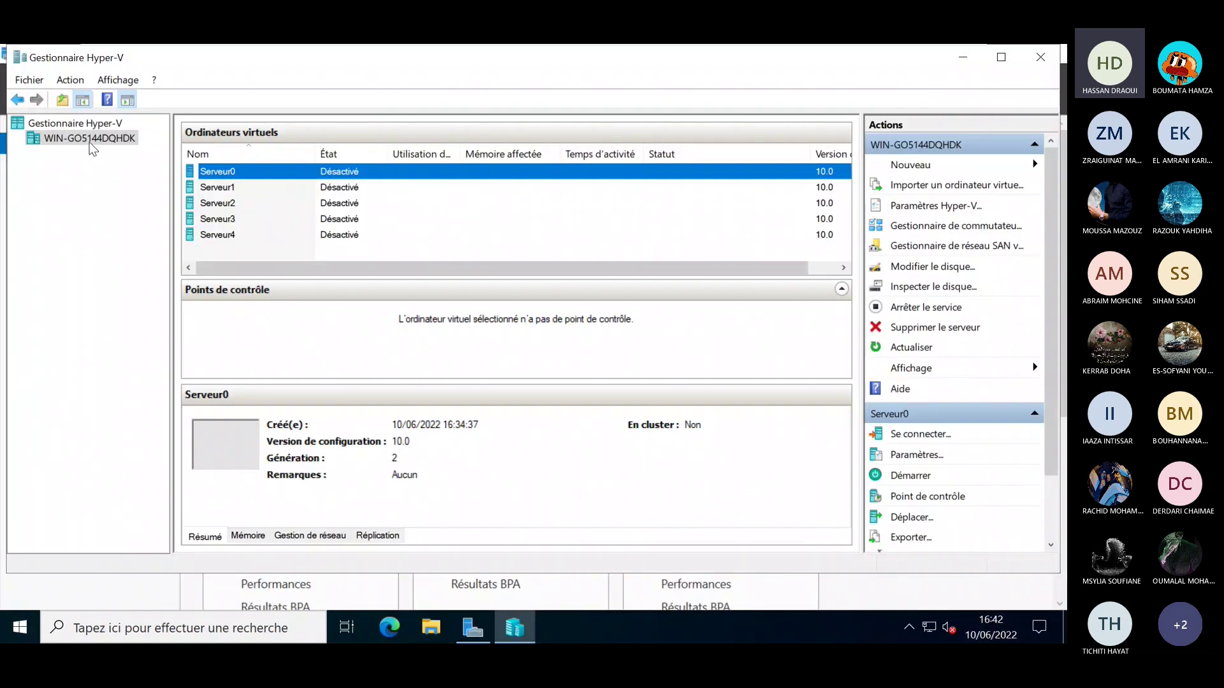
Step: Add a Privé virtual switch, paste the name vSwitch-0-1-2-3, and confirm with OK
click(928, 226)
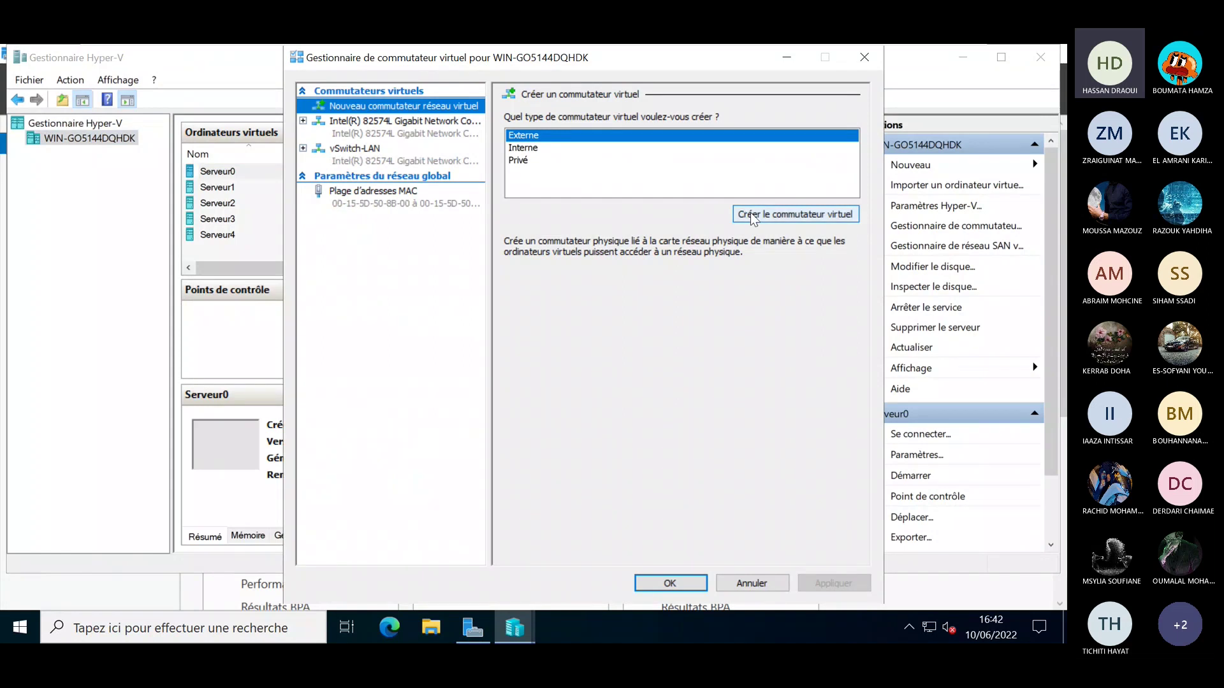
click(520, 150)
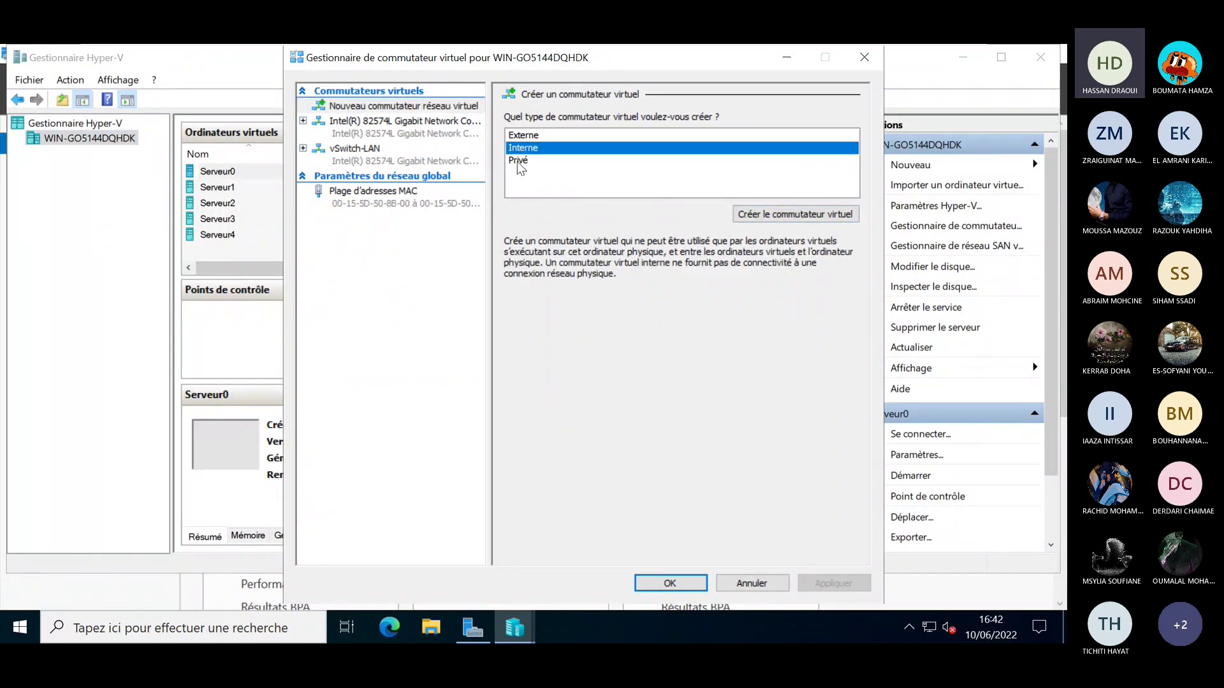
click(518, 162)
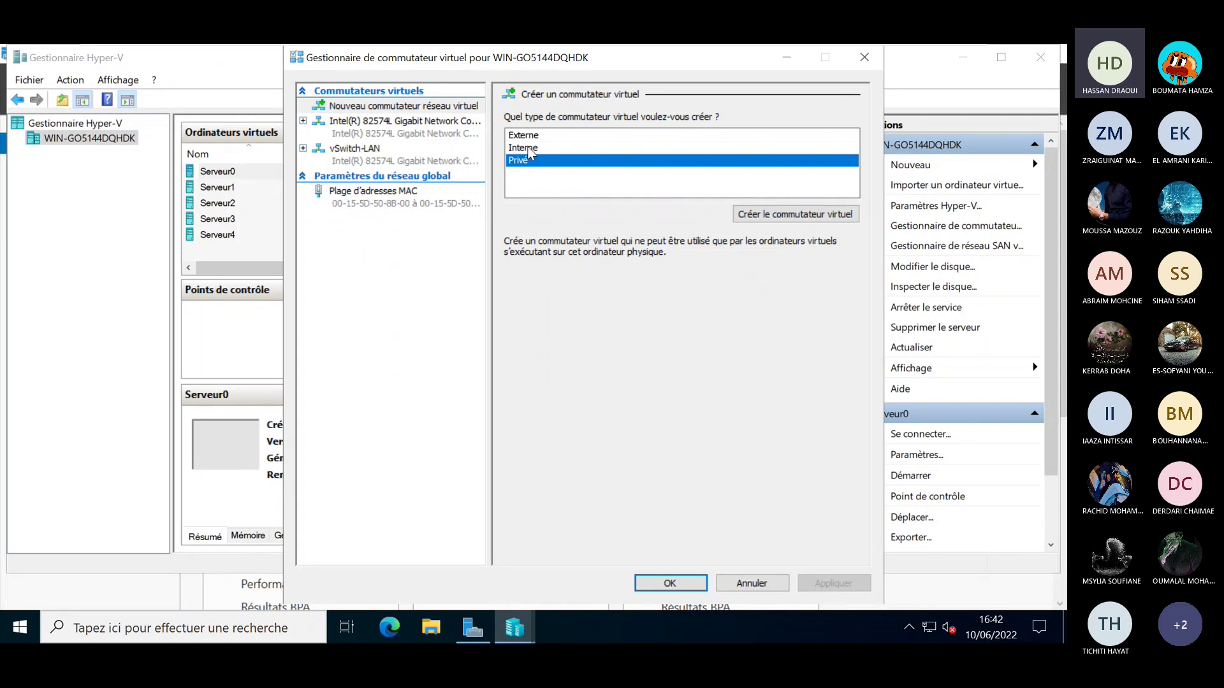
click(755, 217)
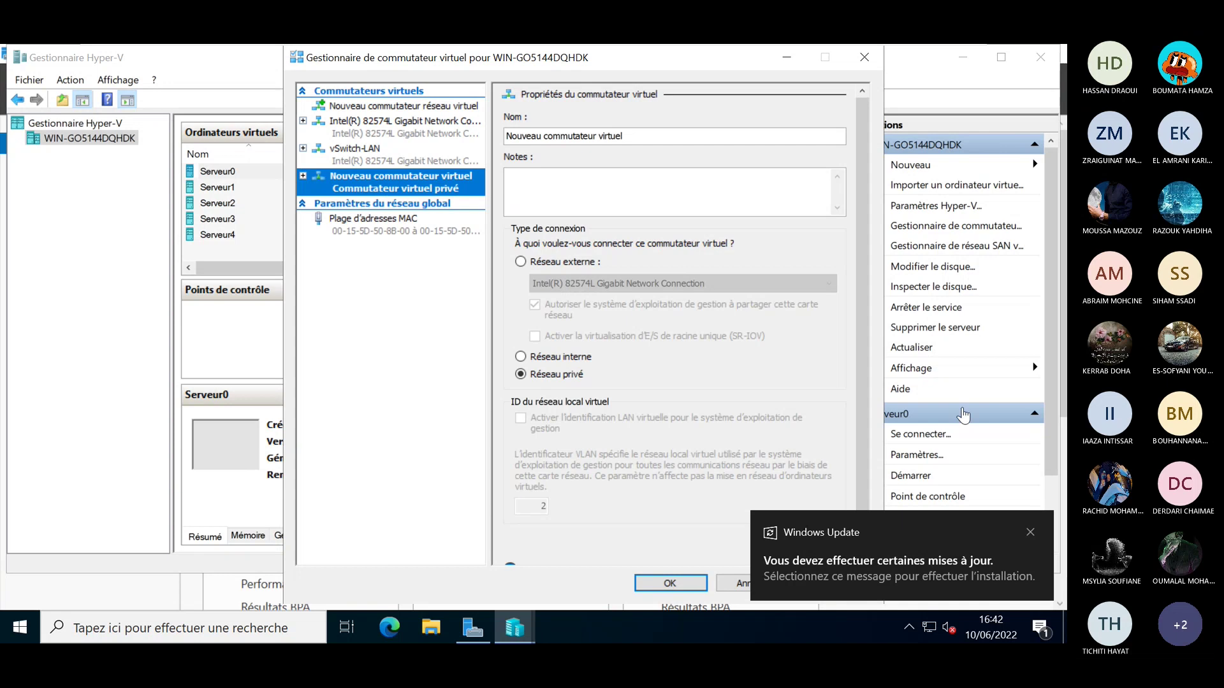
click(1031, 532)
click(638, 135)
click(639, 135)
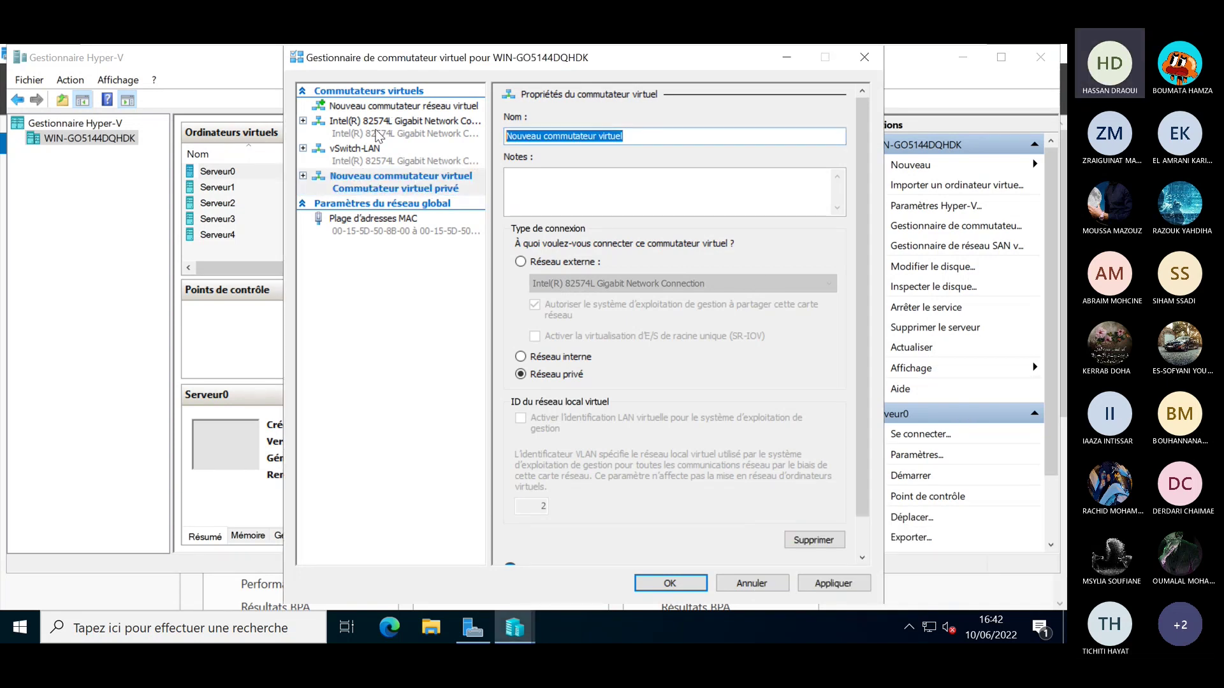
text(vSwitch-0-1-2-3)
click(508, 135)
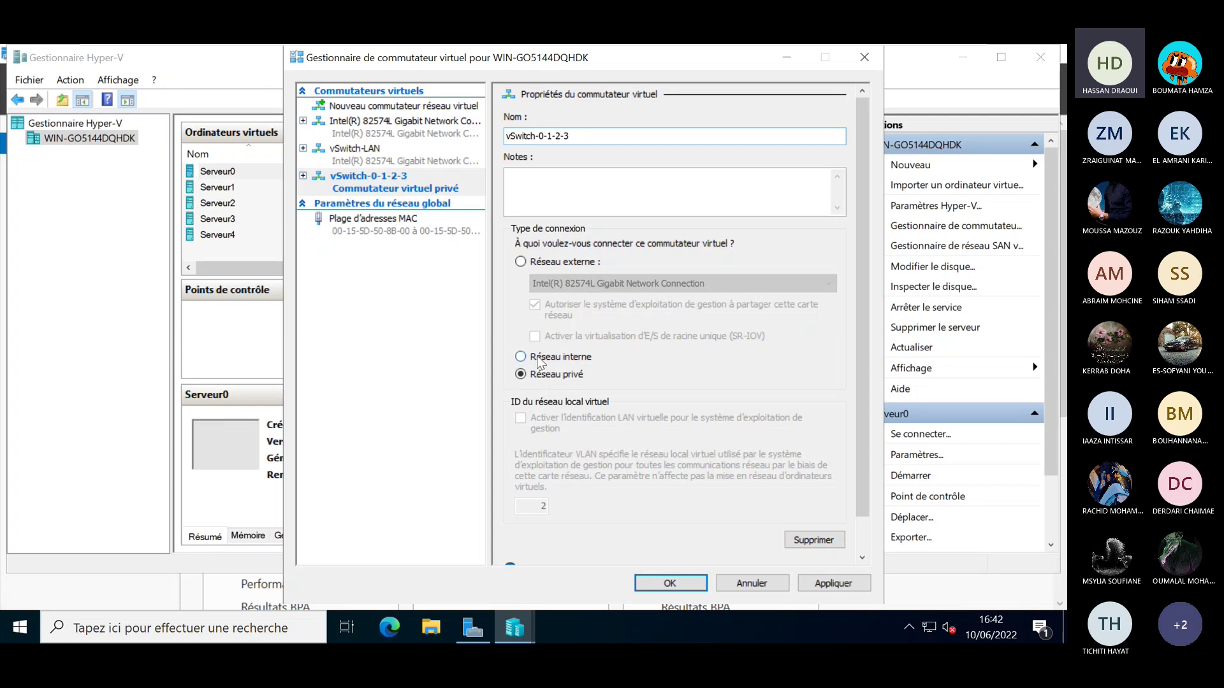
click(665, 584)
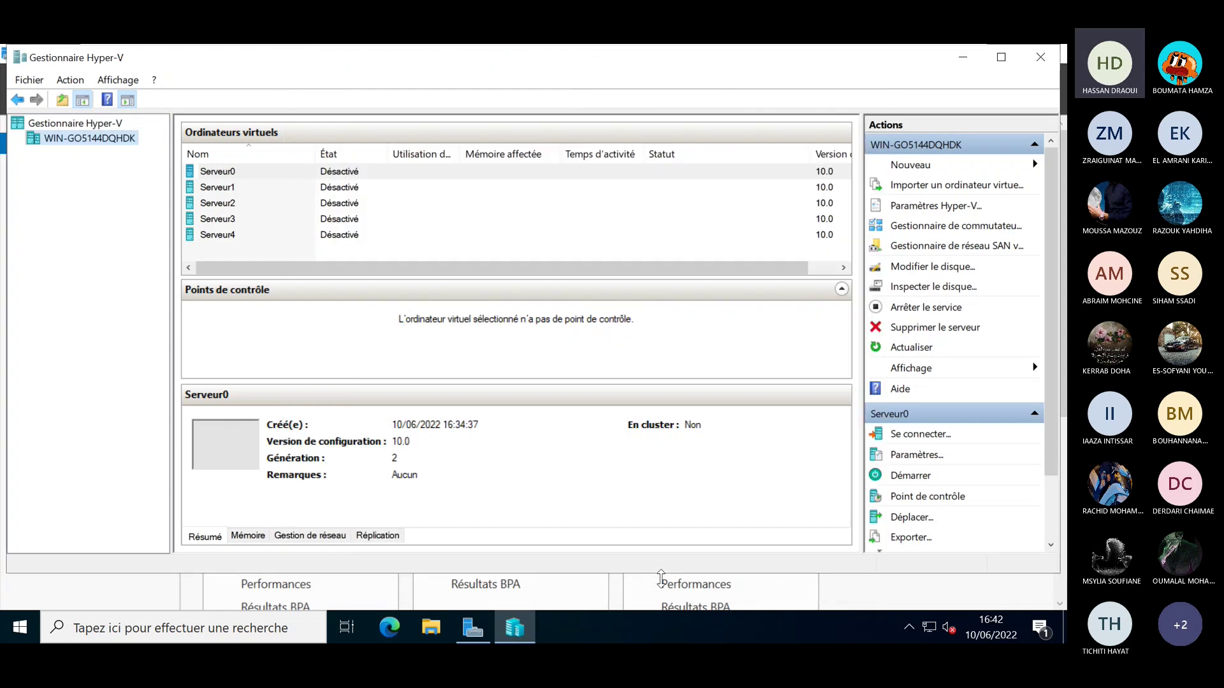
Step: Read solution Etapes 7–9 and the network diagram in the copy PDF, then return to Hyper-V Manager
mouse_move(938, 51)
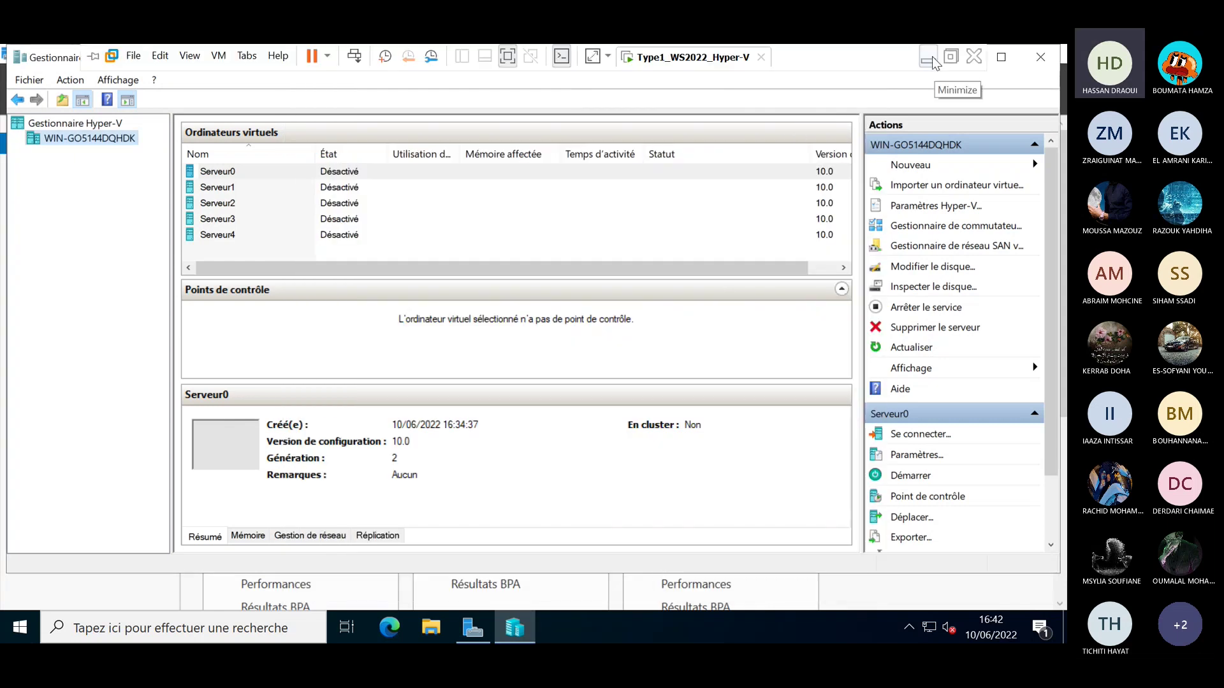
click(932, 56)
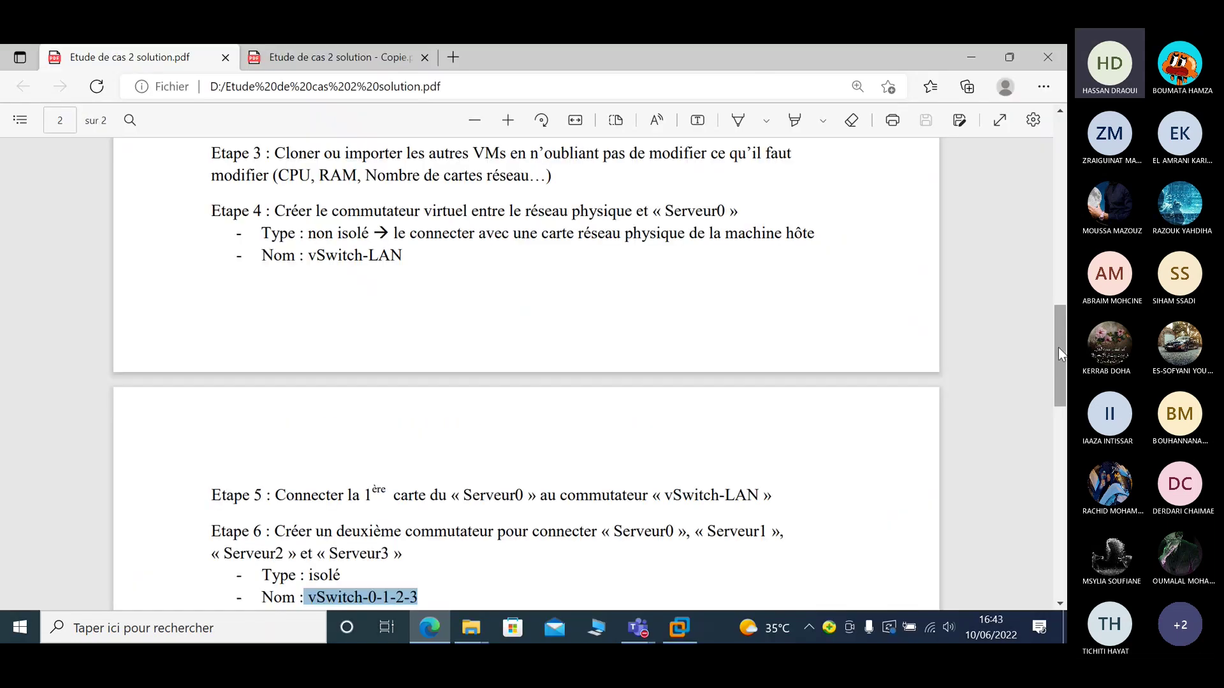
scroll(1058, 347, down, 2)
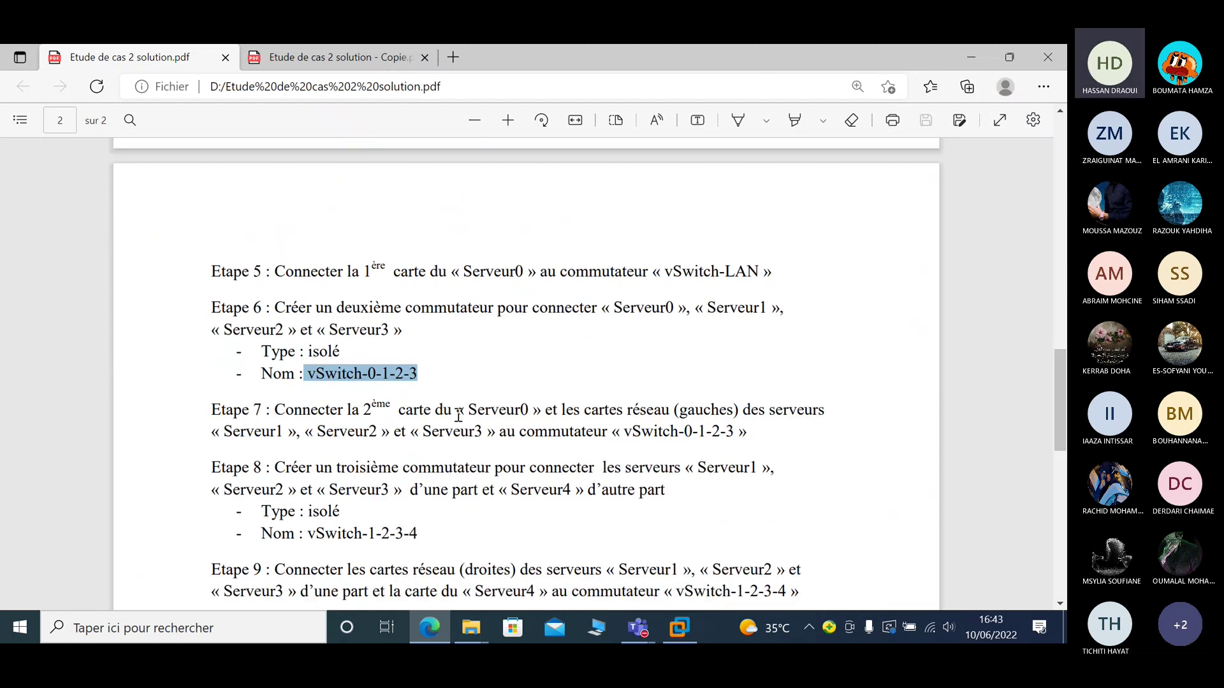
click(355, 56)
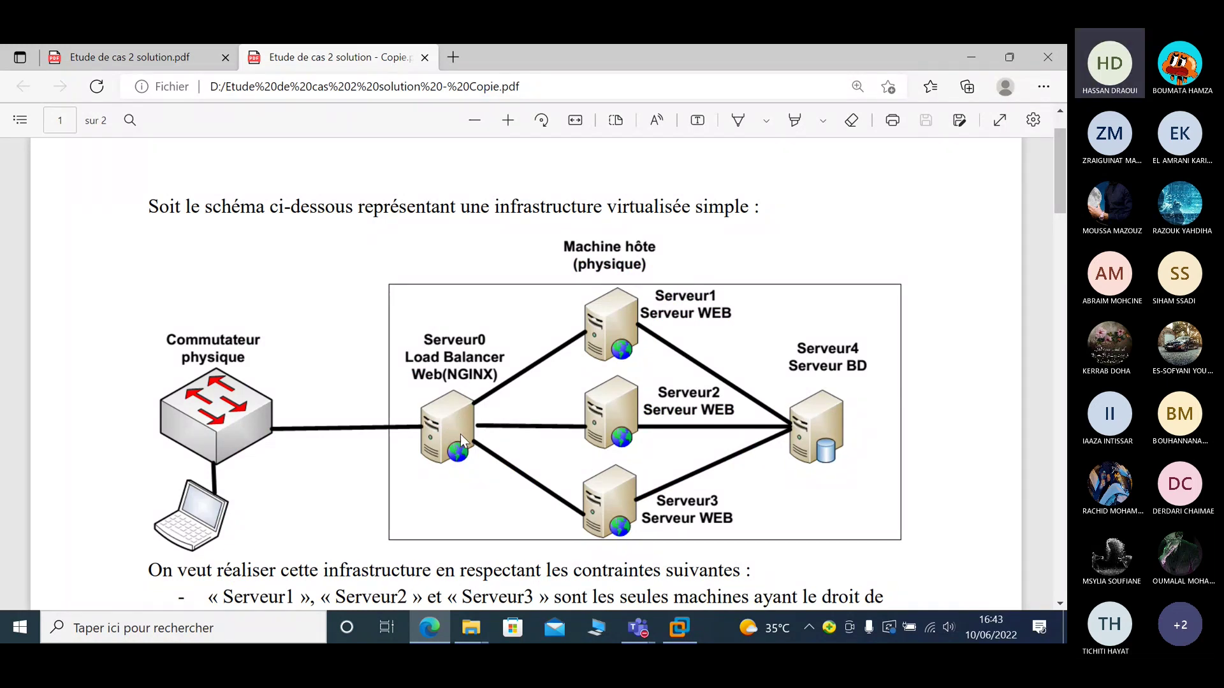
click(105, 60)
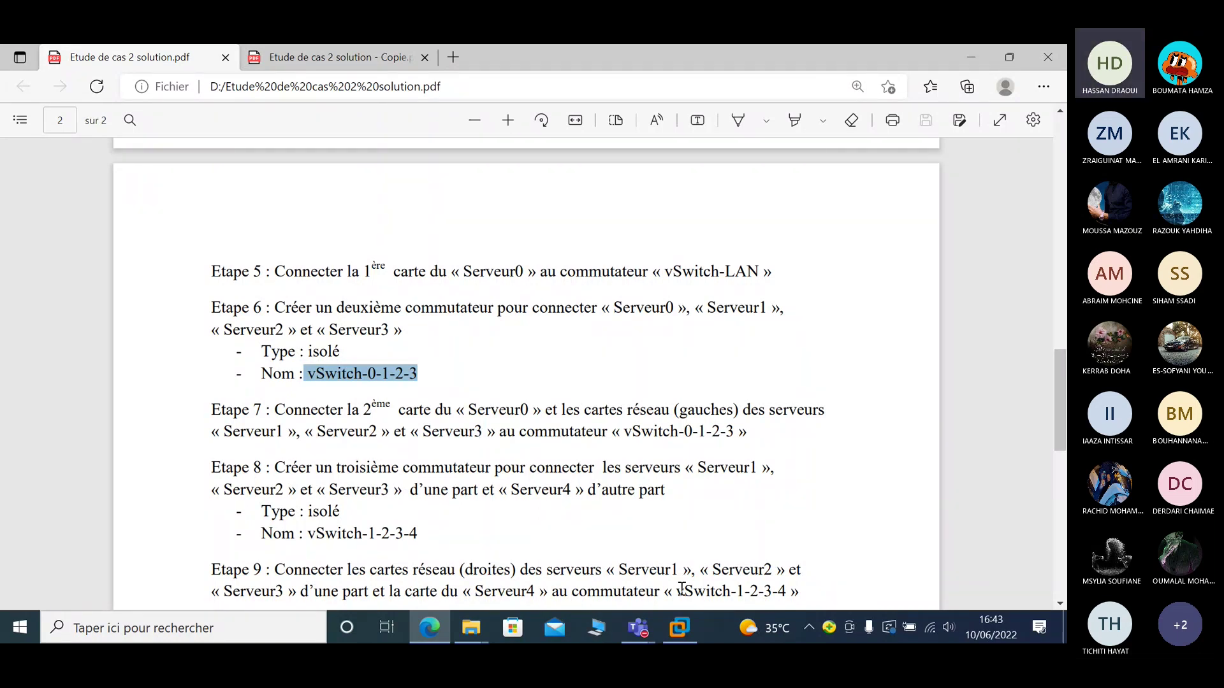
click(680, 626)
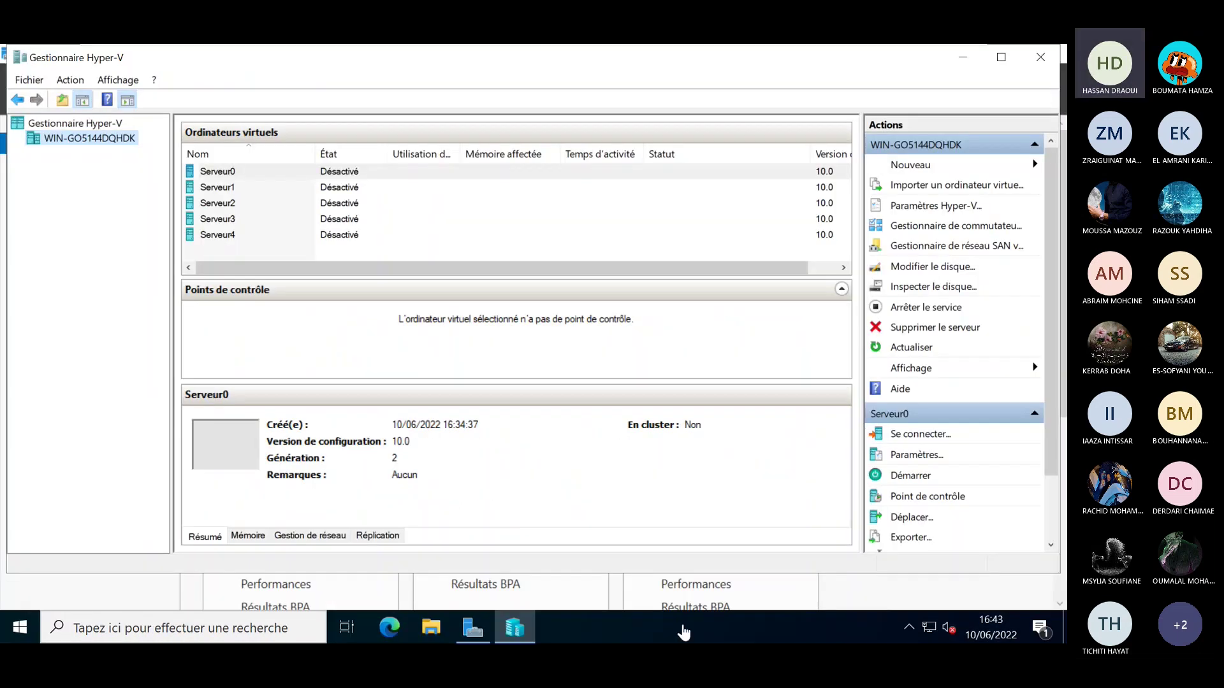
Step: Connect Serveur0's second network adapter to vSwitch-0-1-2-3 and save
right_click(229, 175)
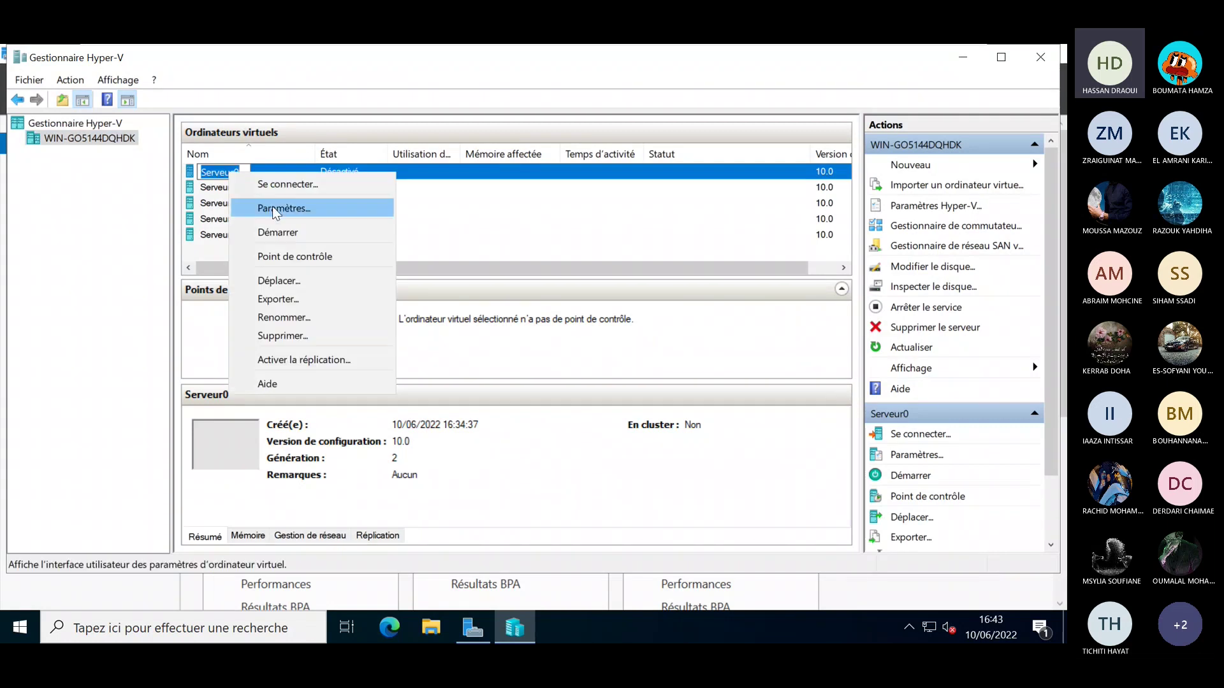
click(276, 210)
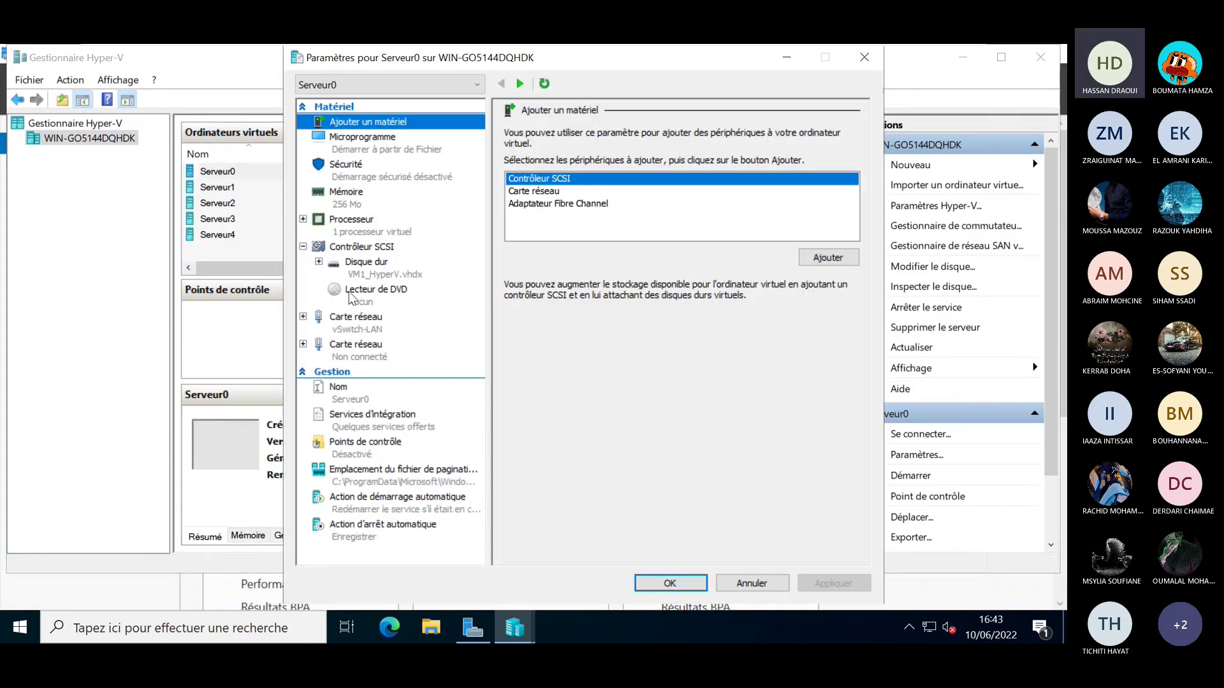
click(354, 352)
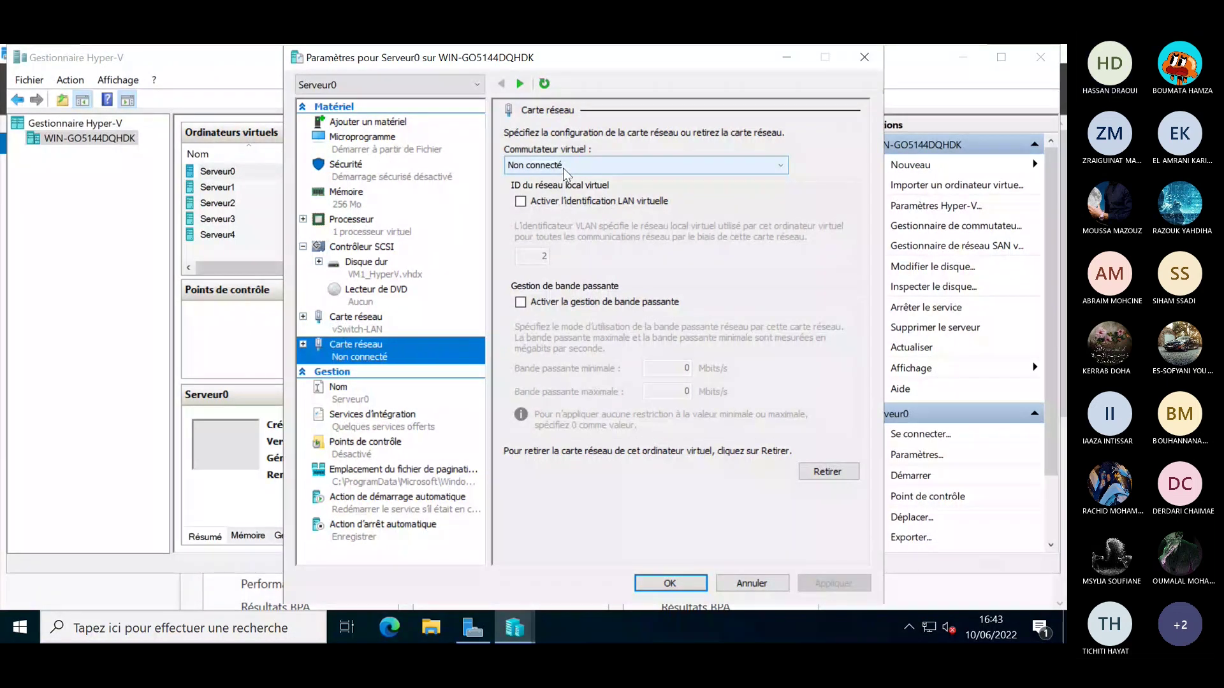
click(564, 167)
click(560, 217)
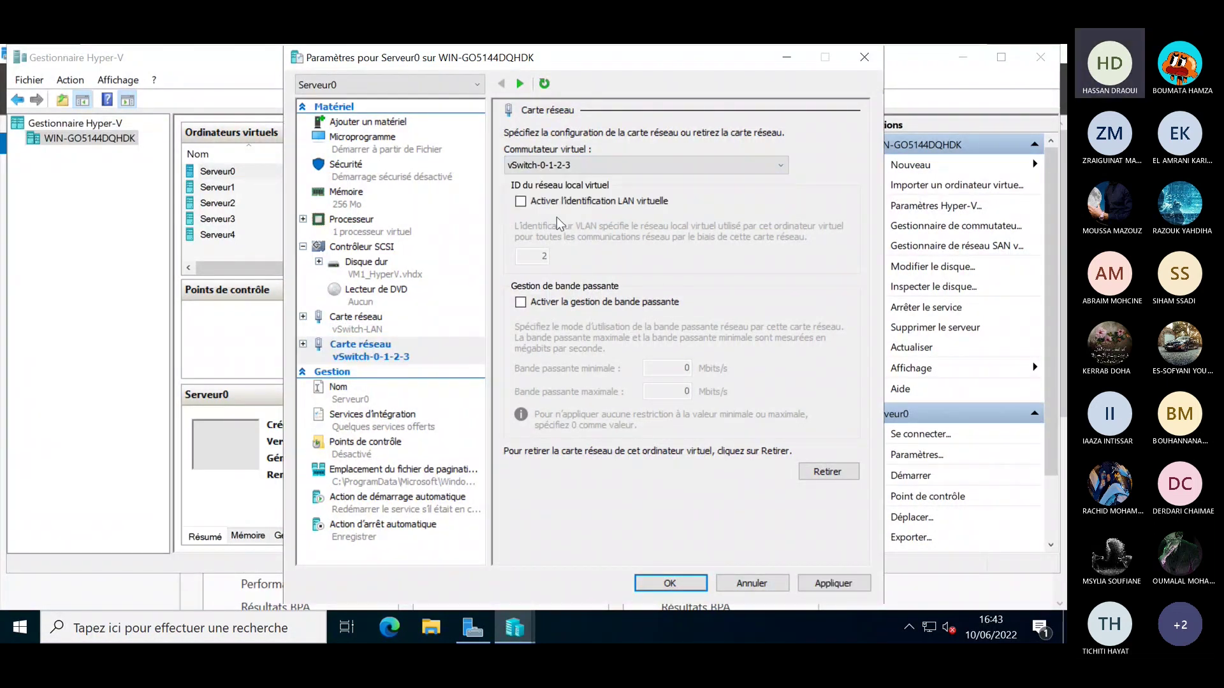
click(669, 583)
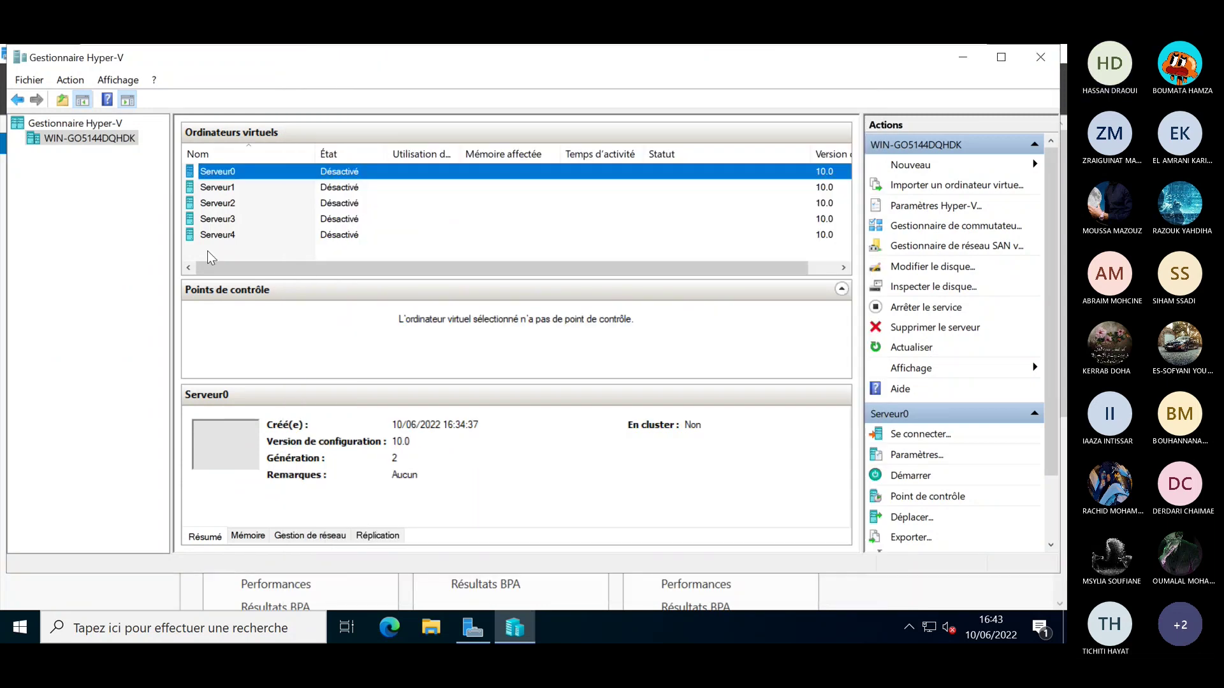
Step: Connect Serveur1's first network adapter to vSwitch-0-1-2-3 and save
right_click(220, 188)
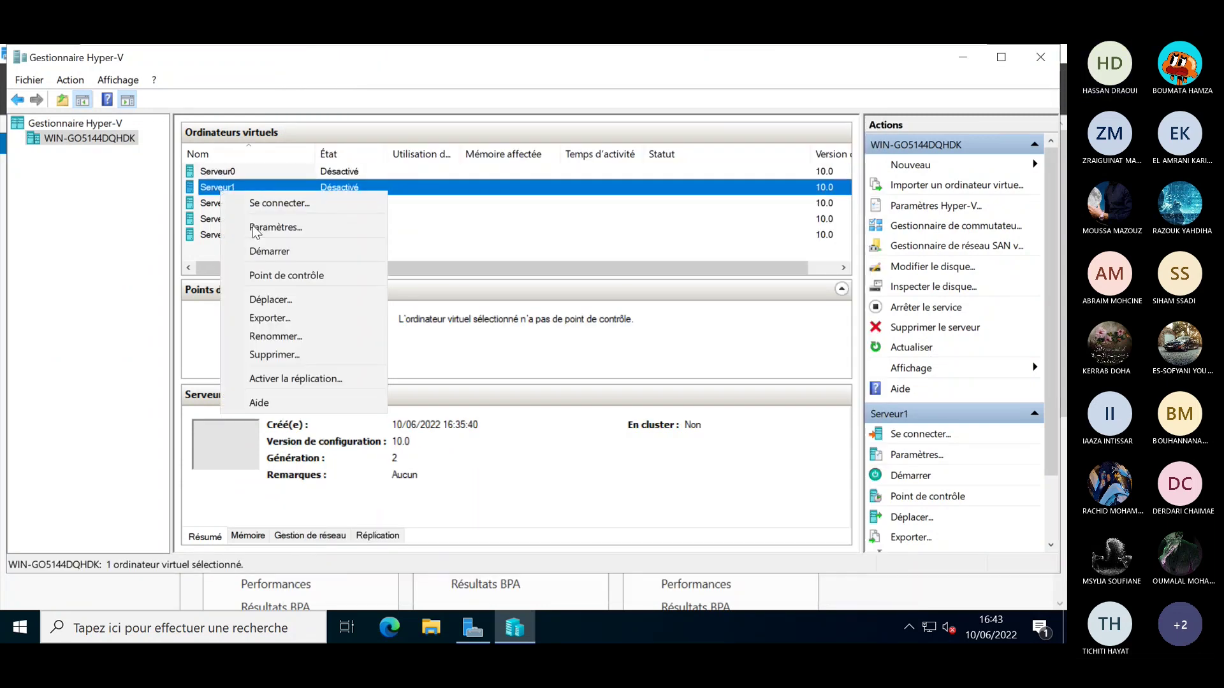
click(273, 234)
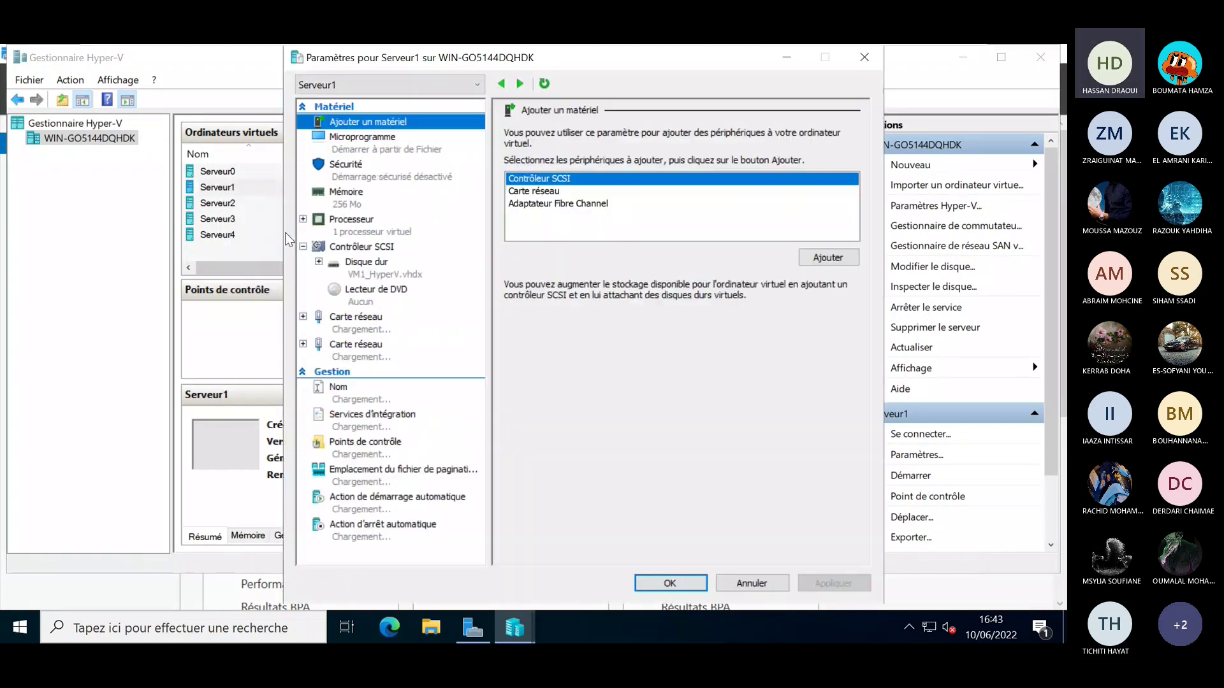
click(360, 331)
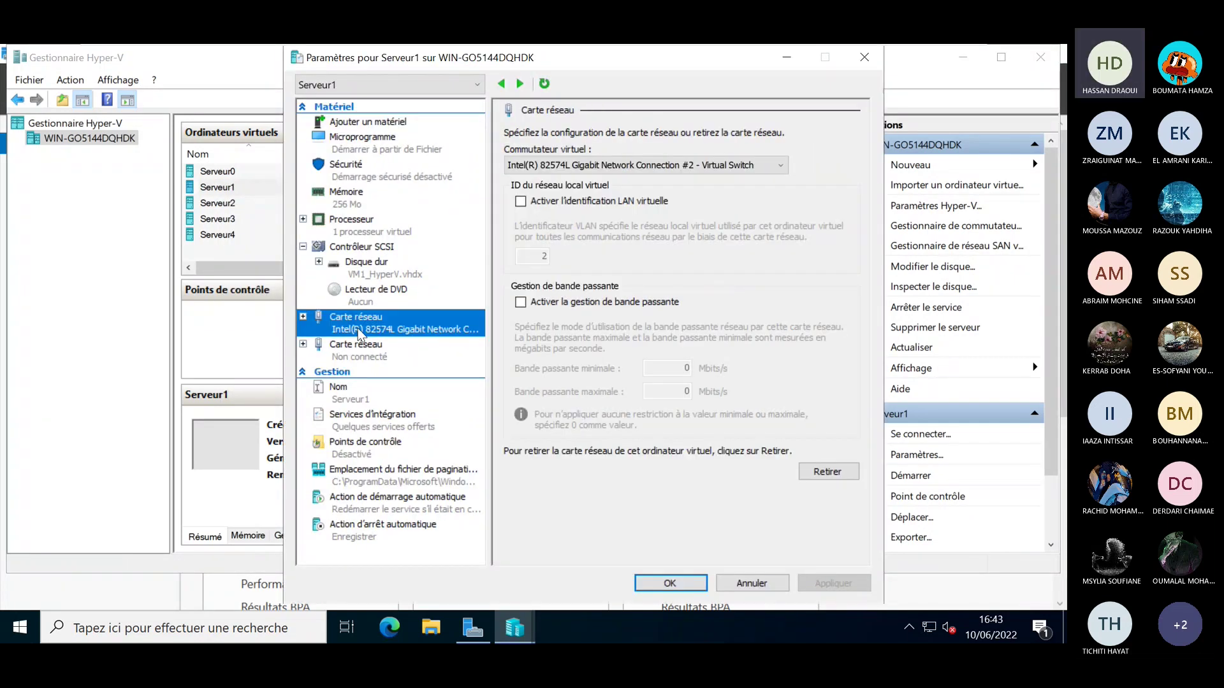
click(608, 167)
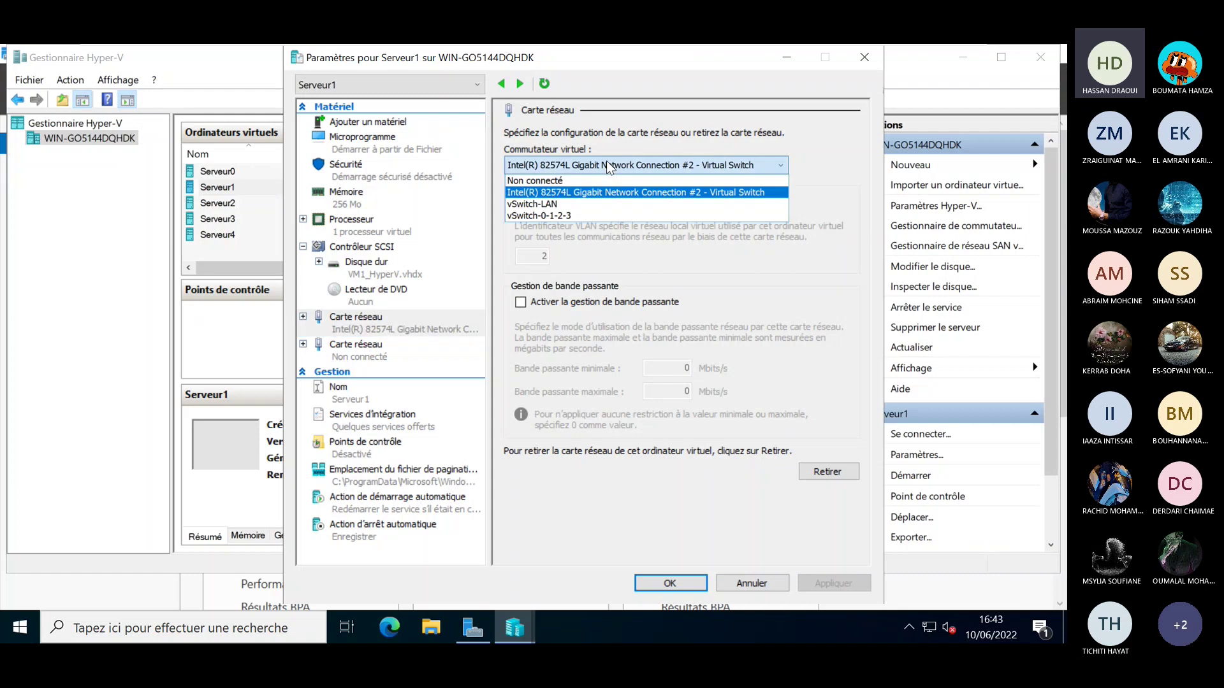
click(560, 217)
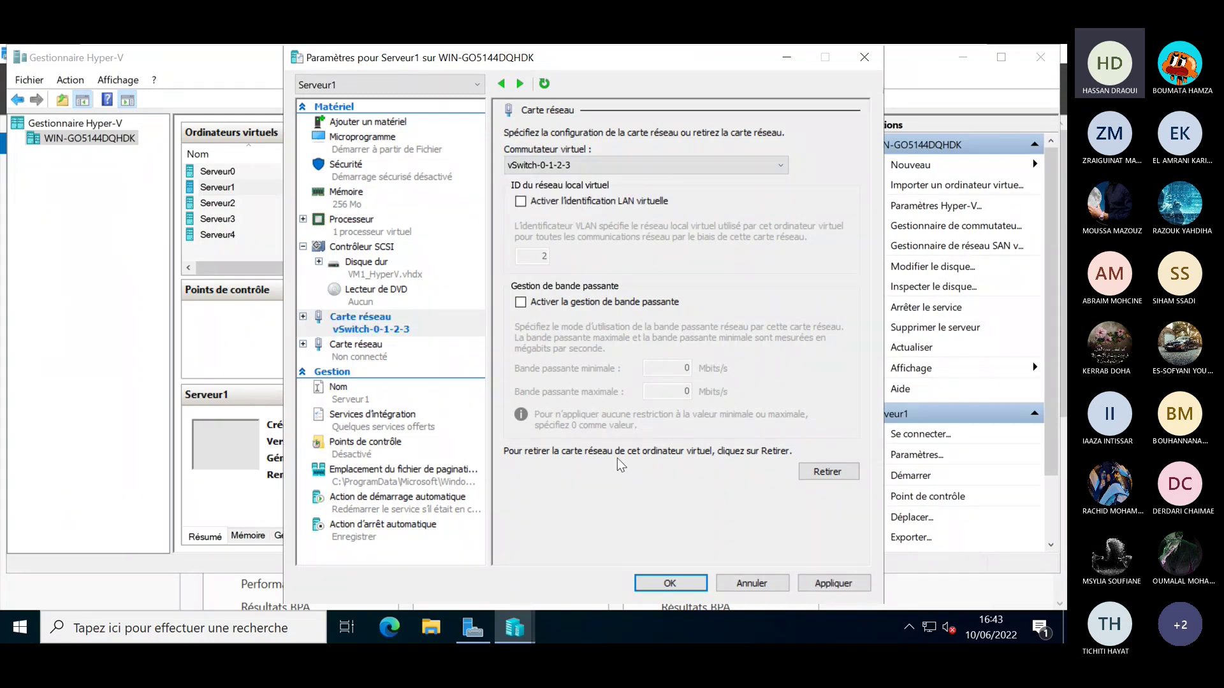
click(669, 583)
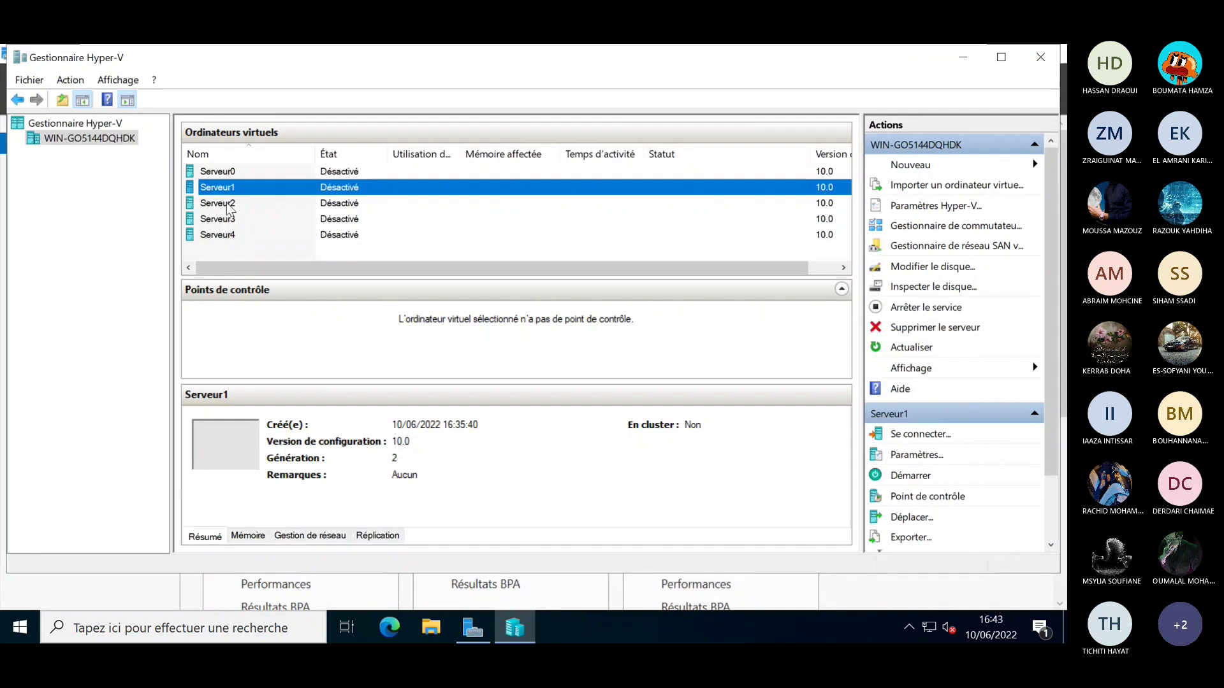
Step: Connect Serveur2's first network adapter to vSwitch-0-1-2-3 and save
click(227, 204)
right_click(227, 204)
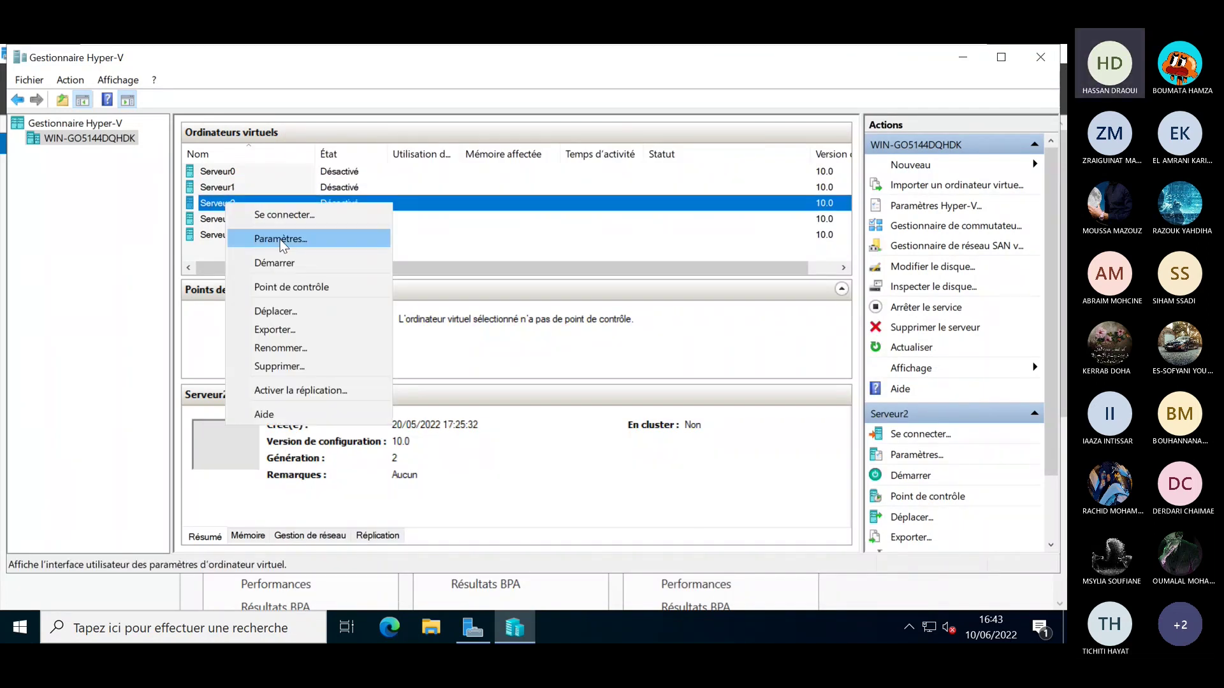
click(281, 240)
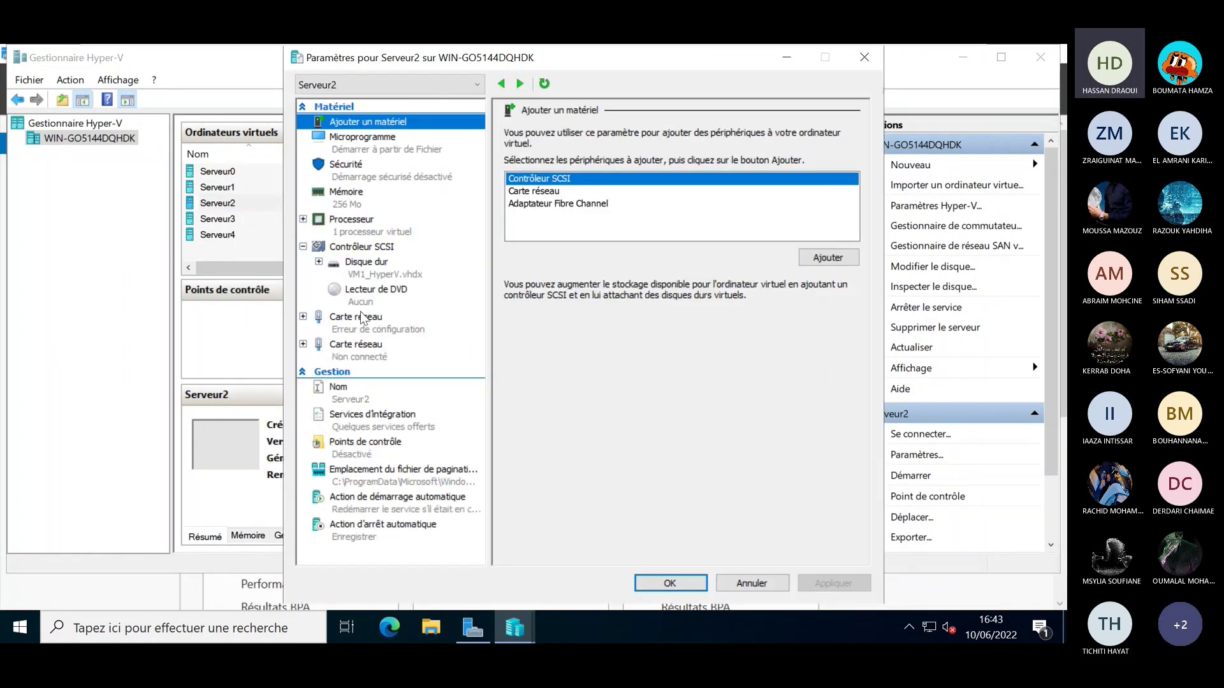
click(362, 319)
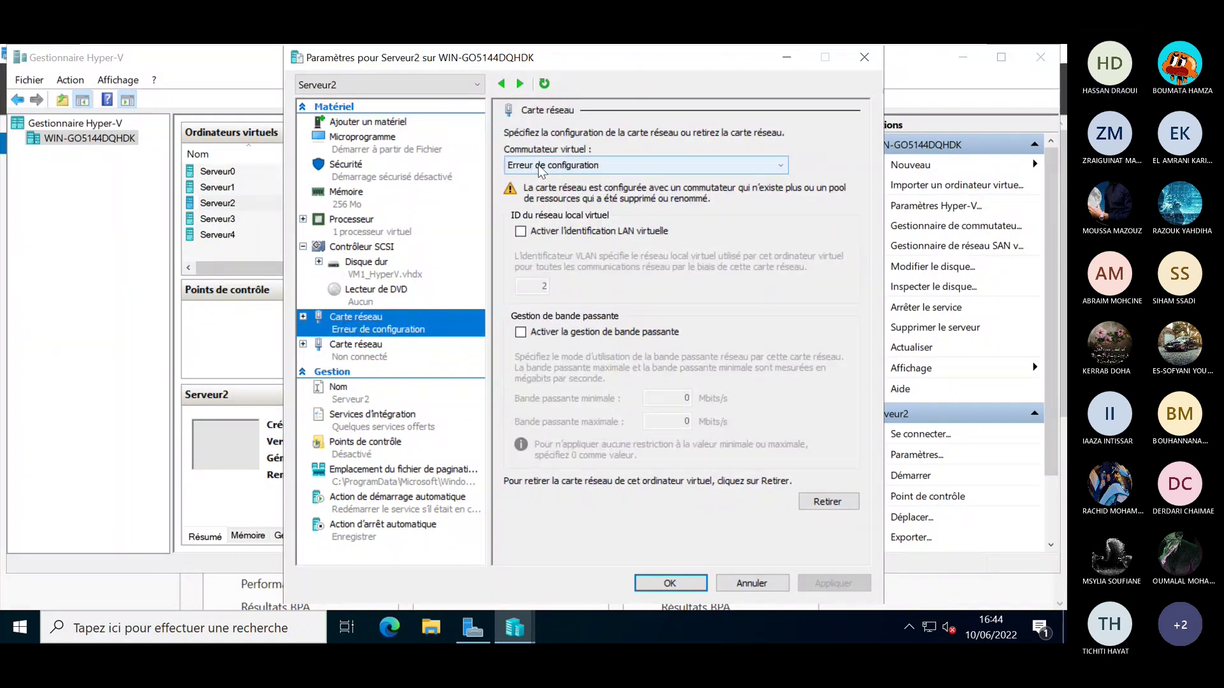
click(540, 167)
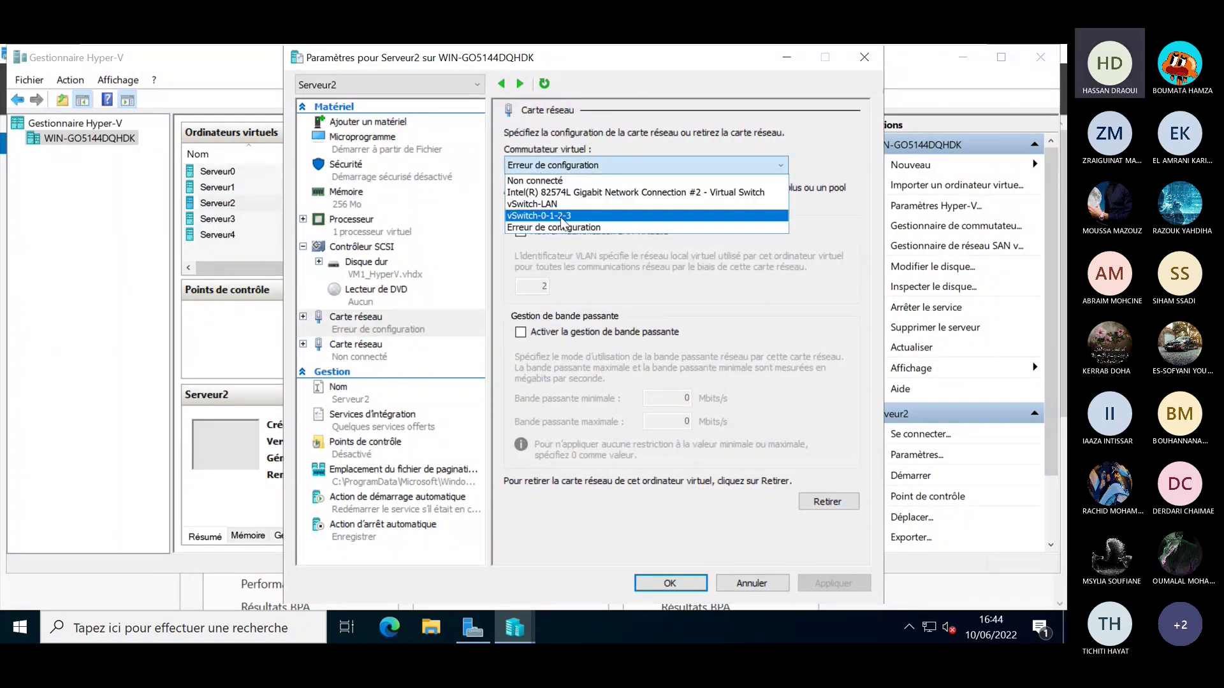
click(547, 215)
click(673, 583)
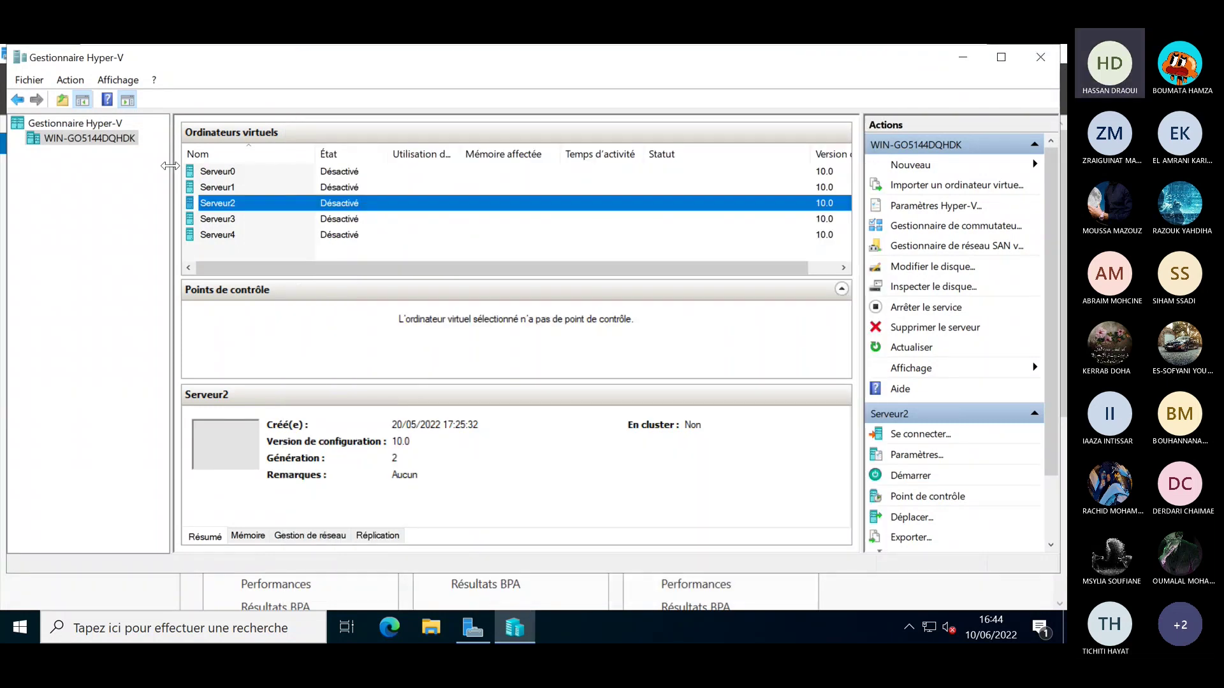
Step: Connect Serveur3's first network adapter to vSwitch-0-1-2-3 and save
click(220, 218)
right_click(222, 220)
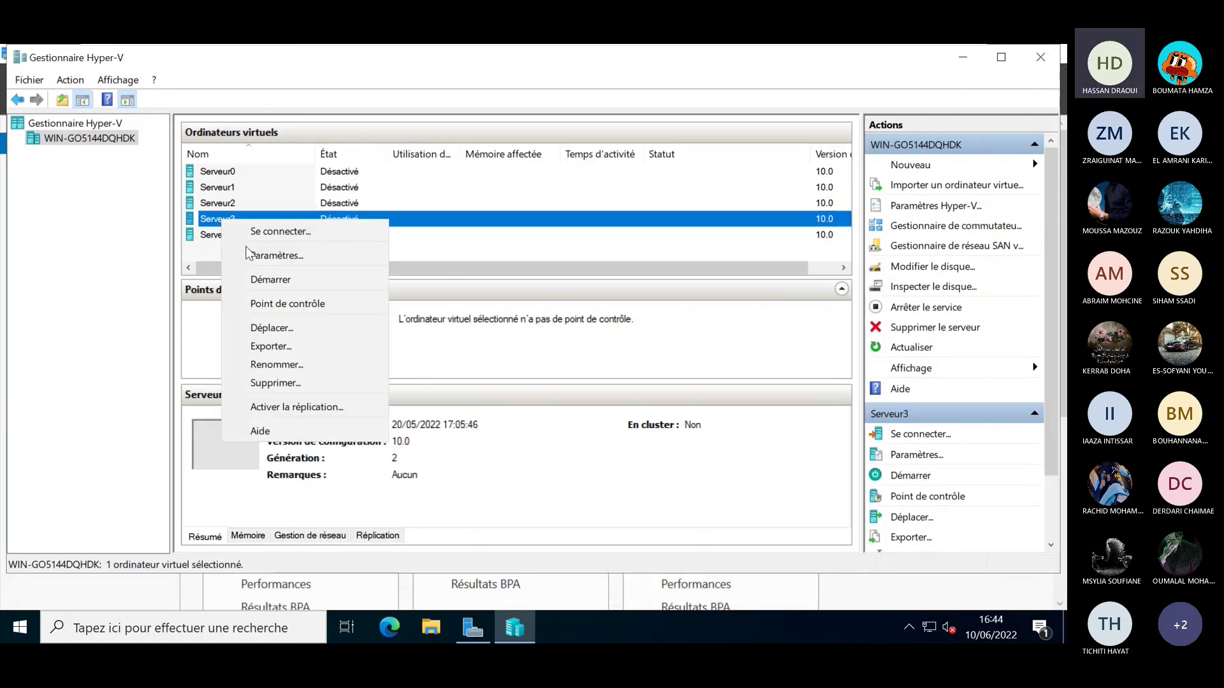
click(284, 257)
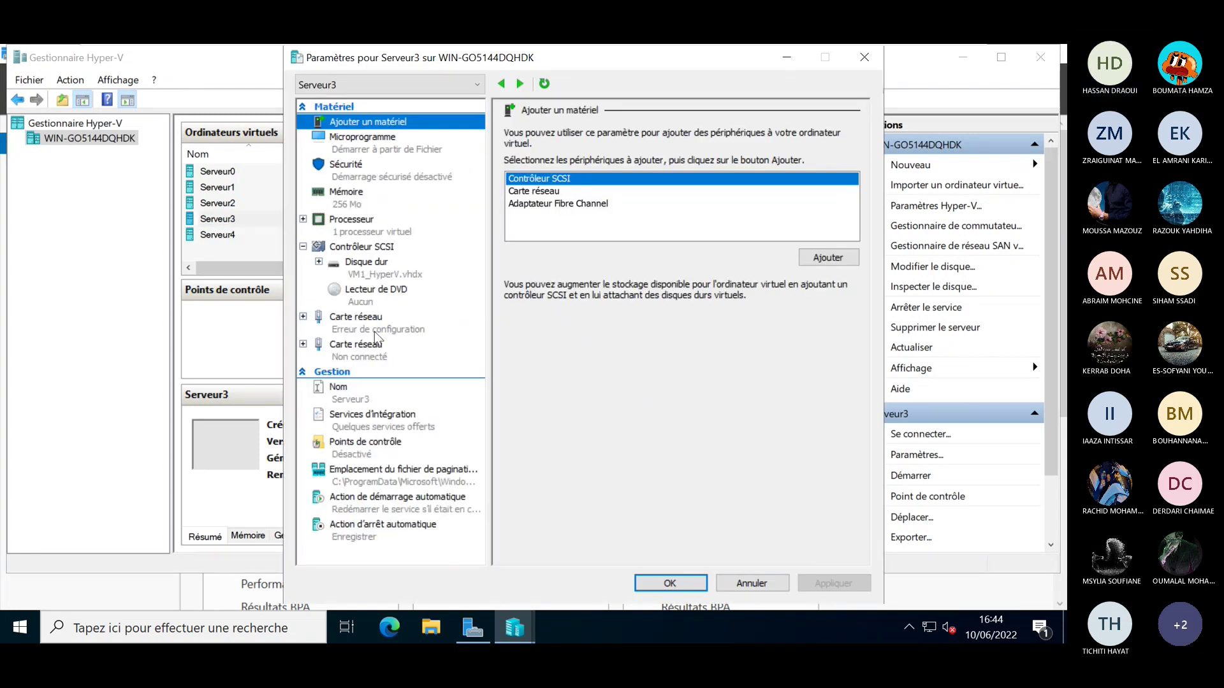
click(373, 331)
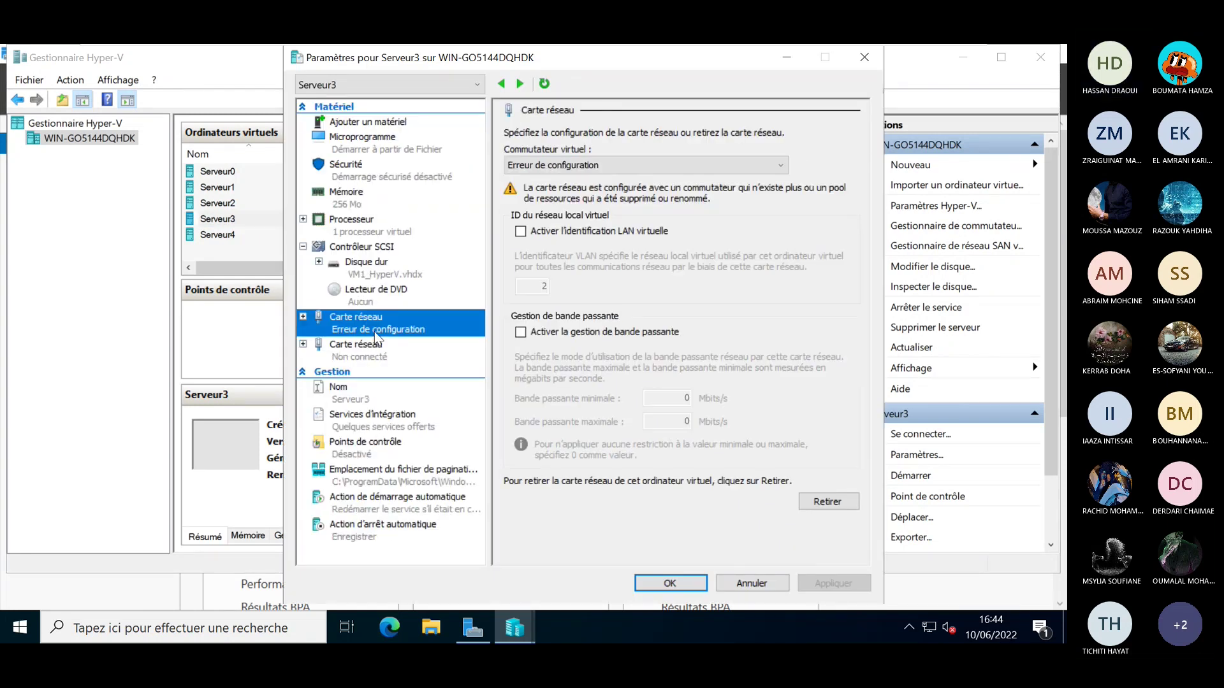
click(598, 170)
click(555, 220)
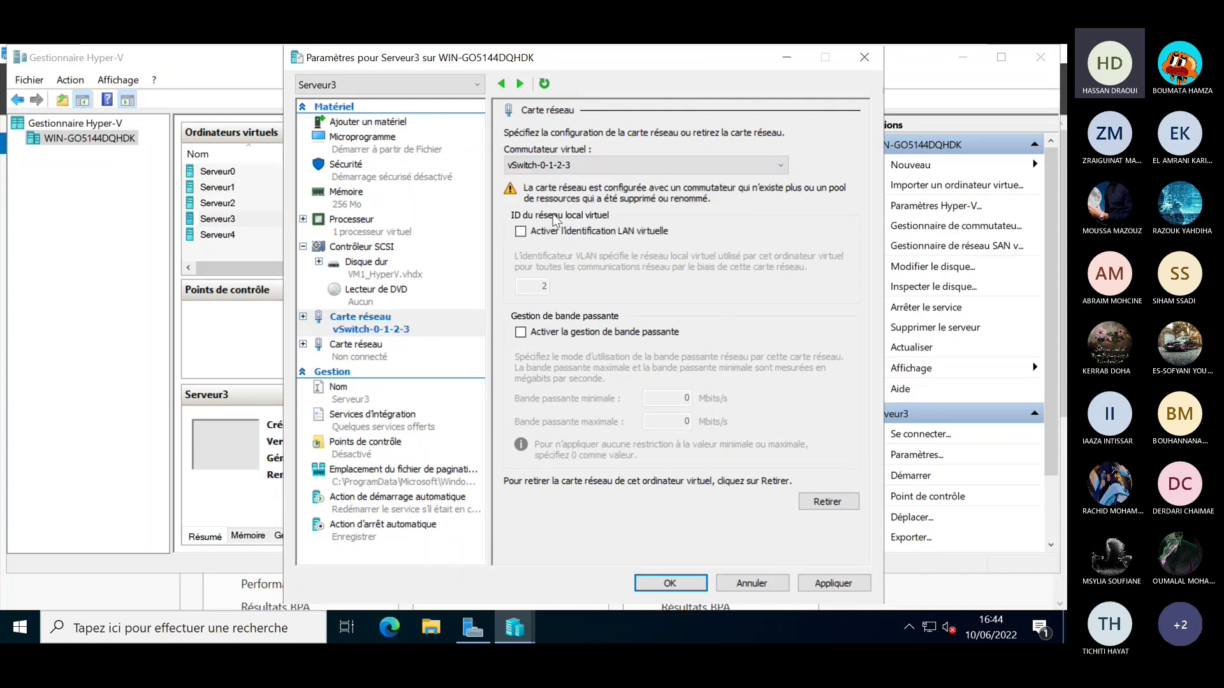
click(681, 587)
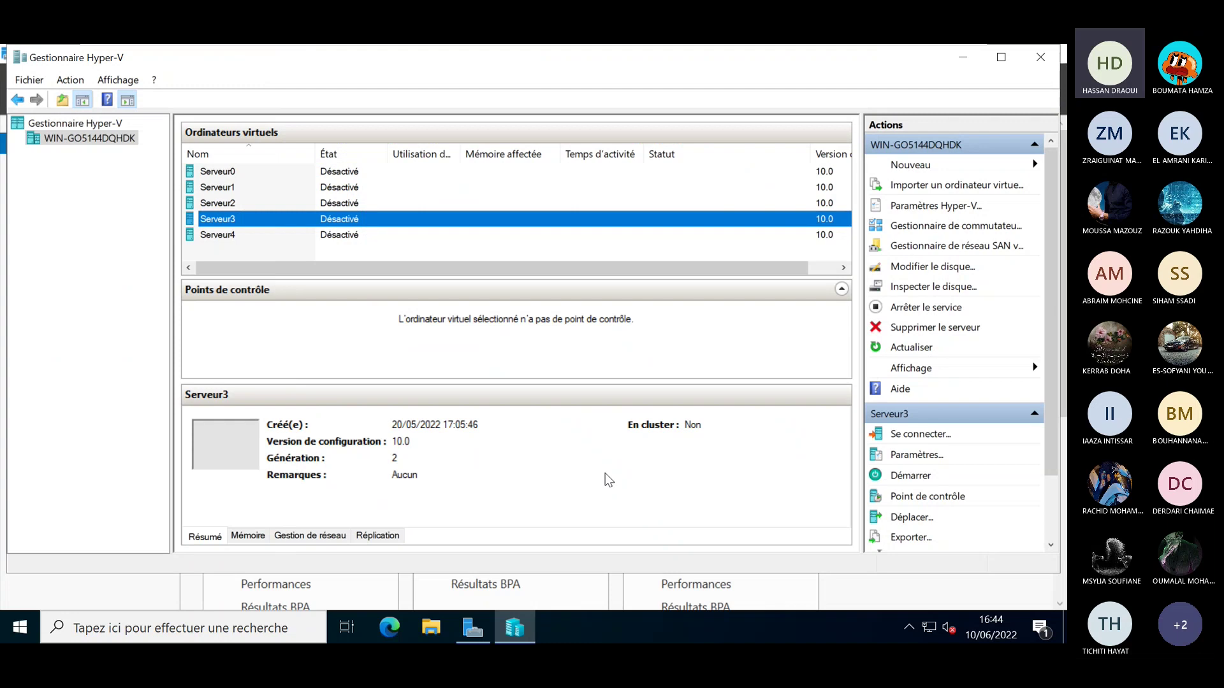
mouse_move(964, 50)
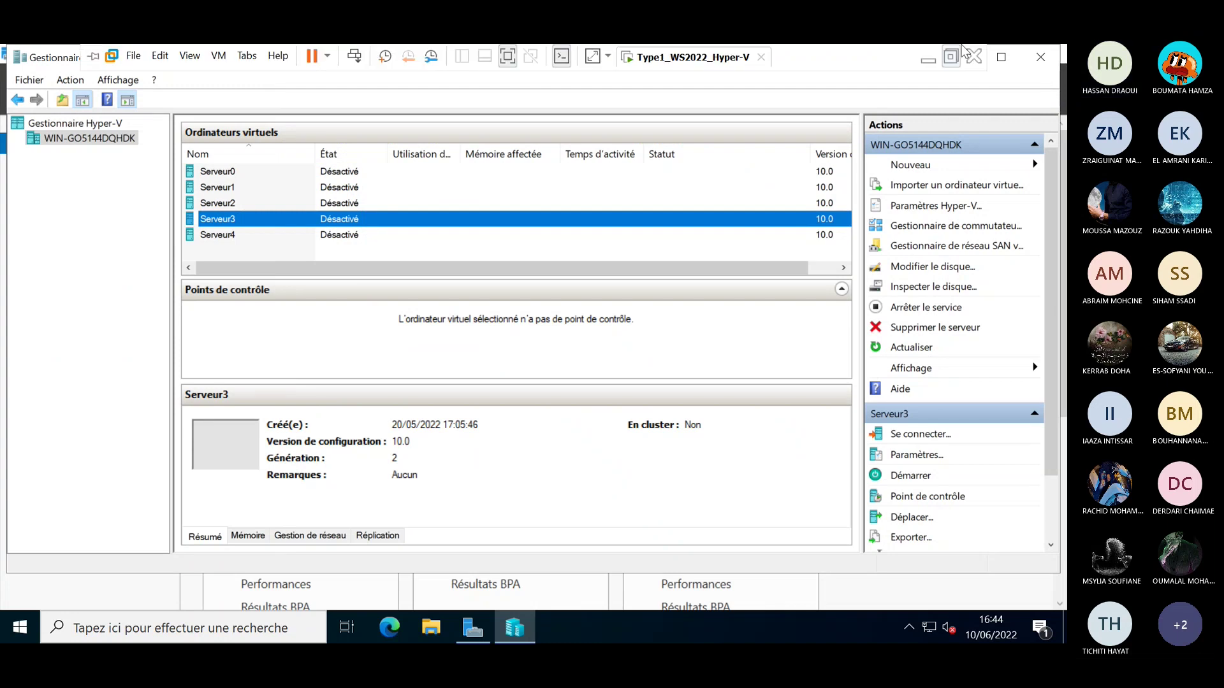
click(929, 59)
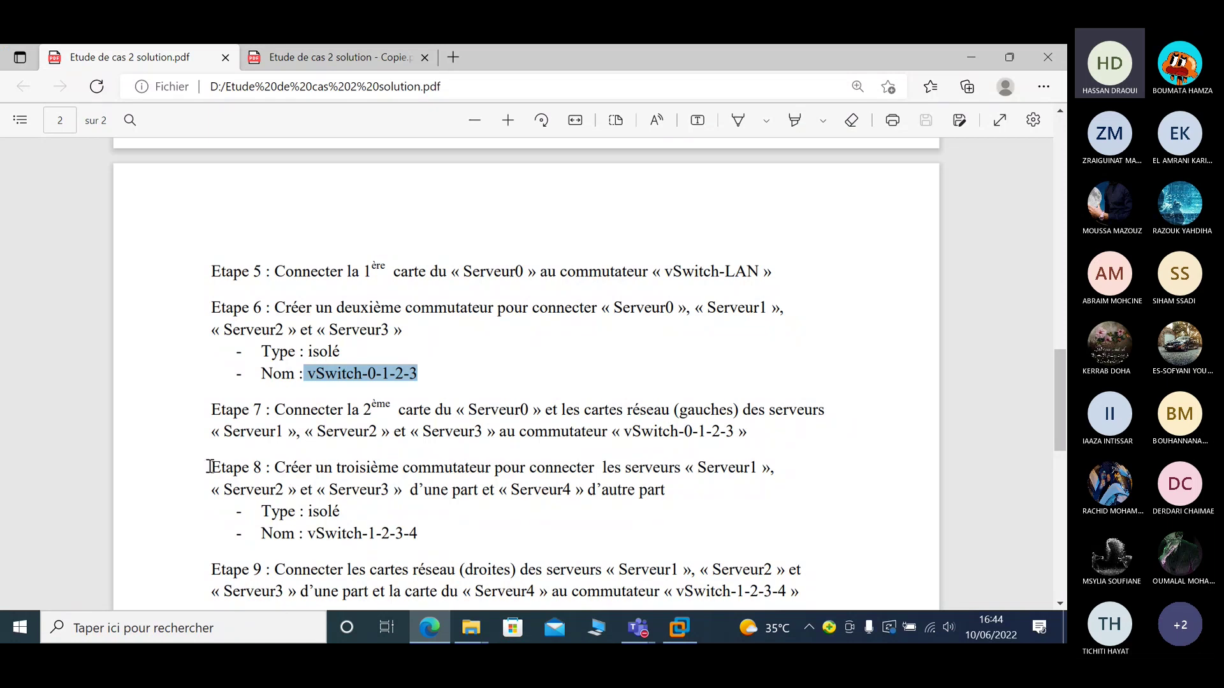
drag(209, 467, 417, 533)
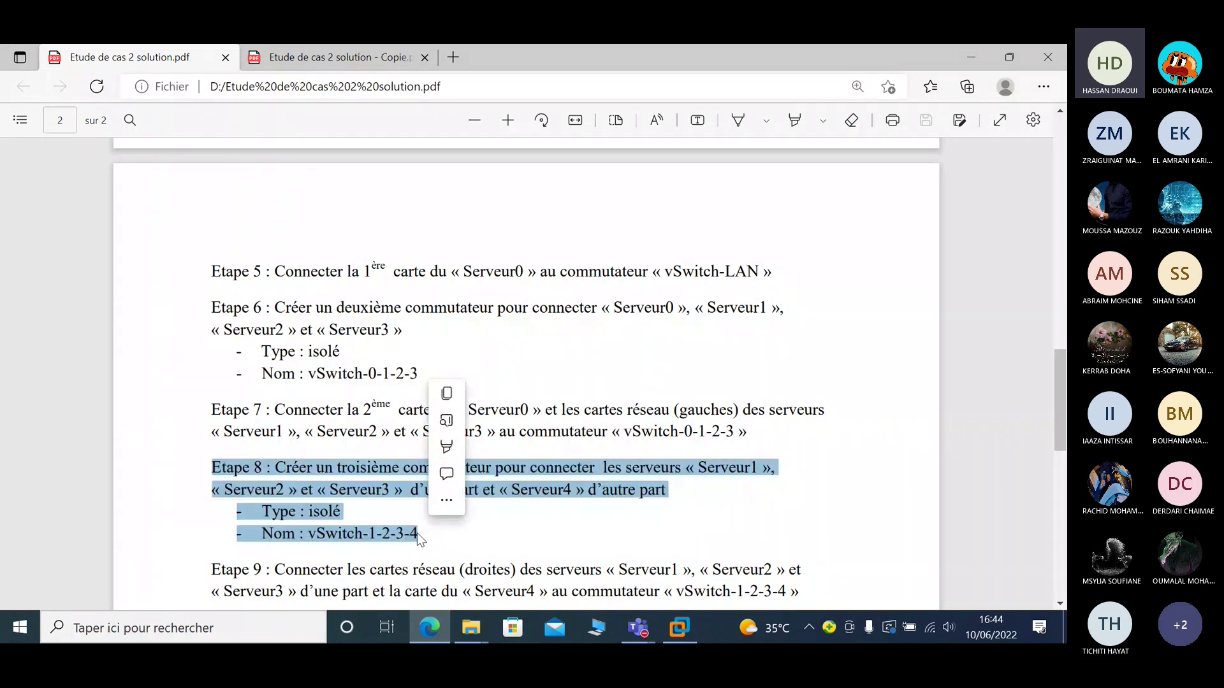
click(430, 534)
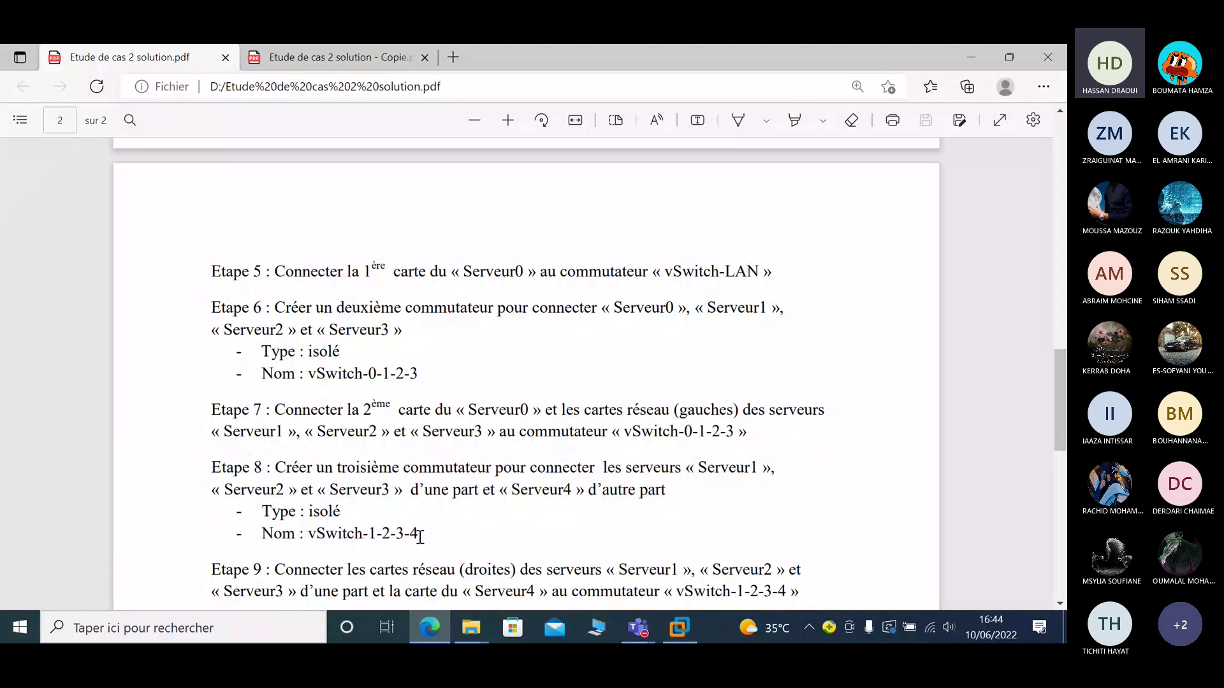
drag(418, 535, 307, 536)
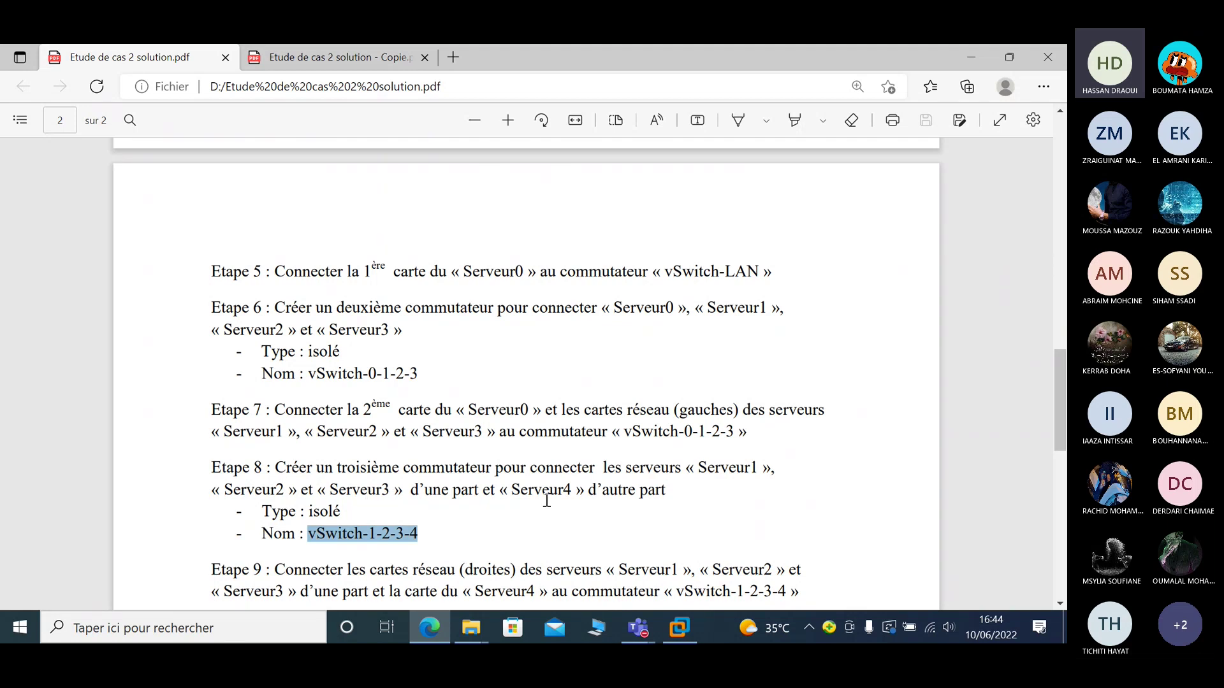
click(359, 51)
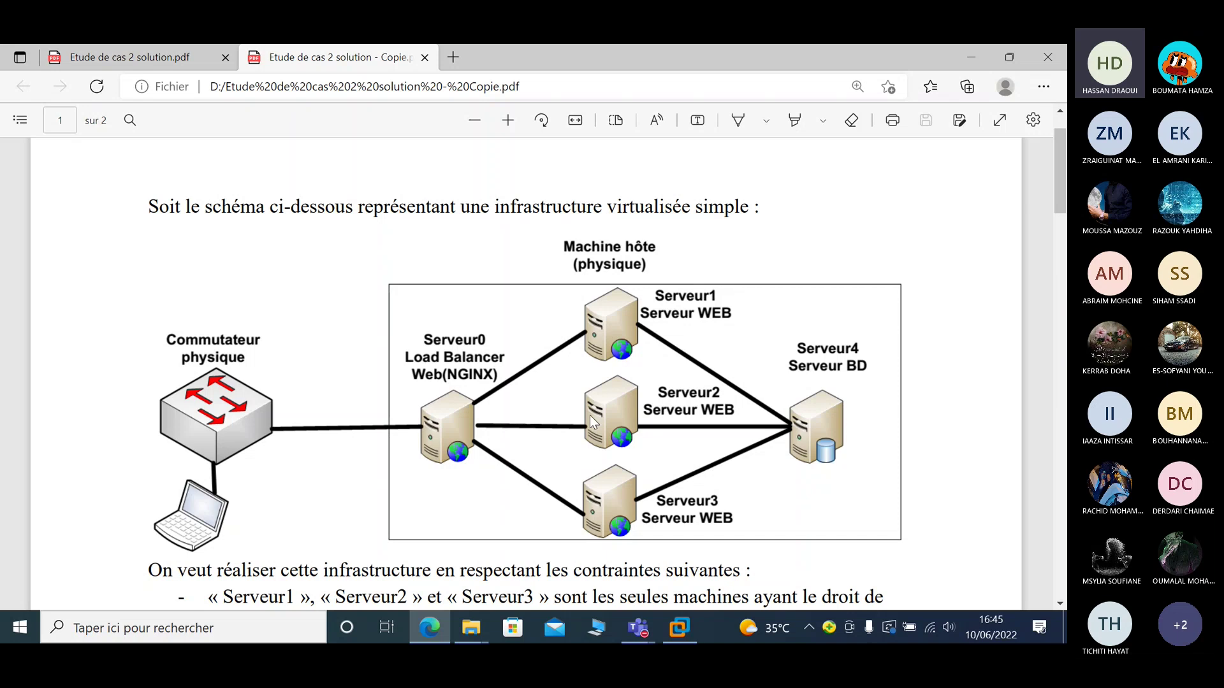
click(681, 630)
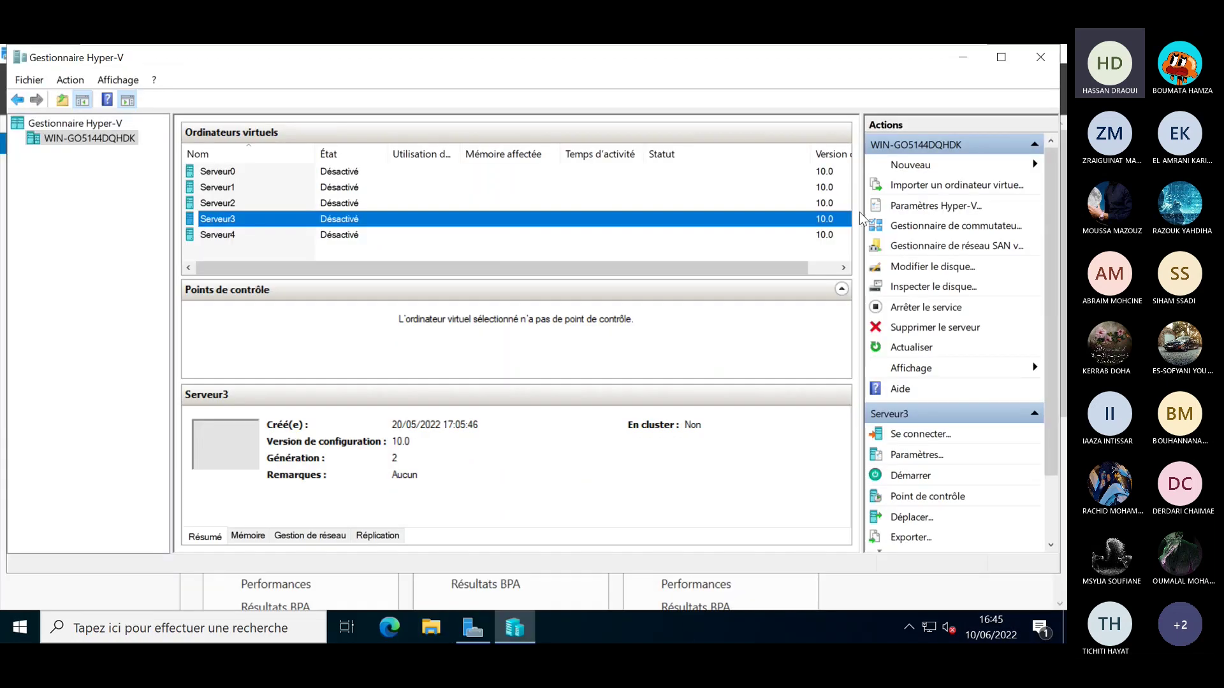
Step: Add a Privé virtual switch named vSwitch-1-2-3-4 and save it
click(940, 229)
click(522, 160)
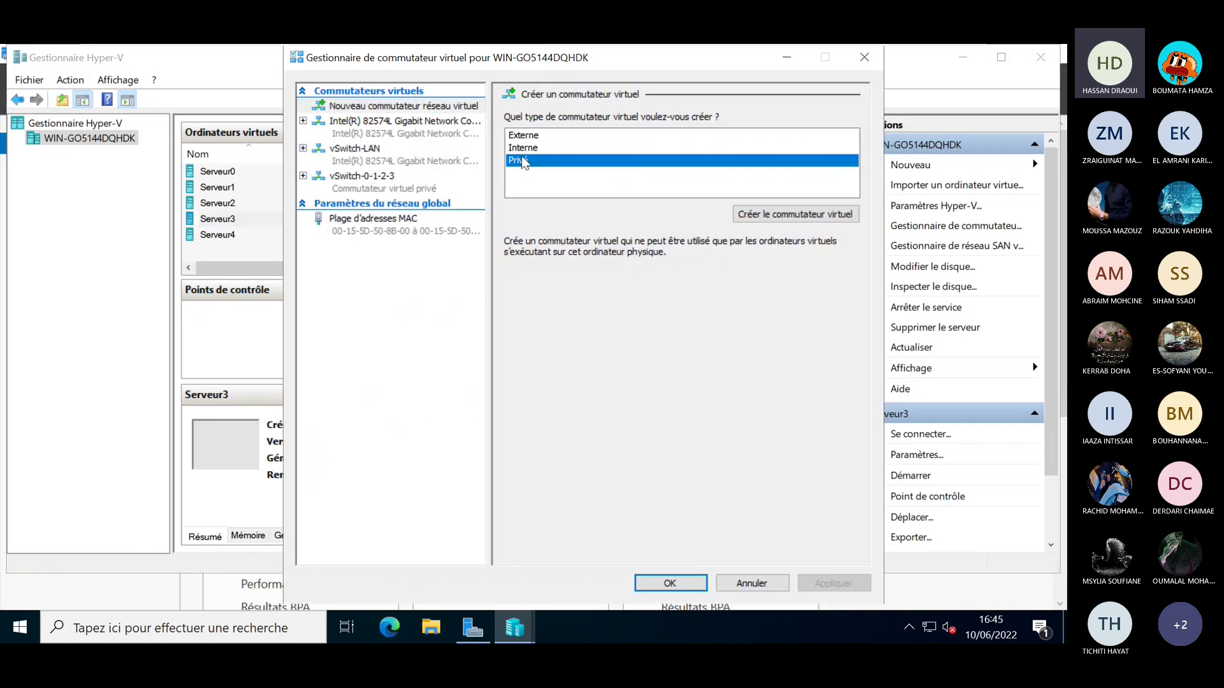
click(758, 213)
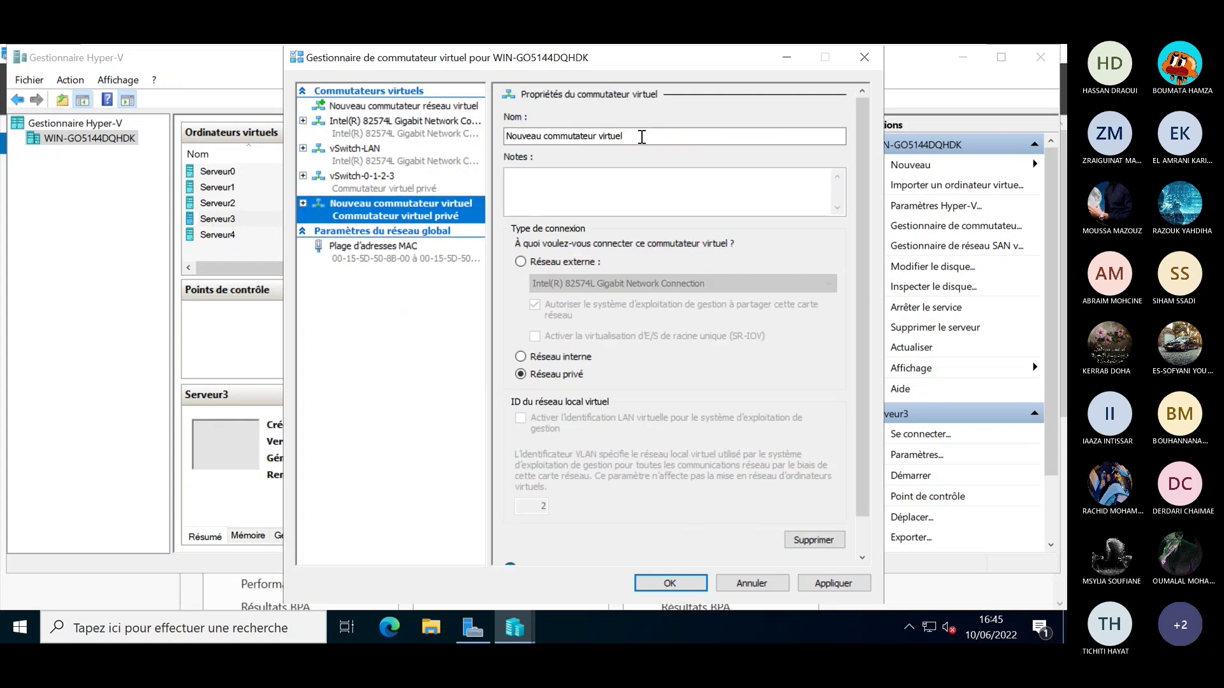
drag(642, 136, 473, 127)
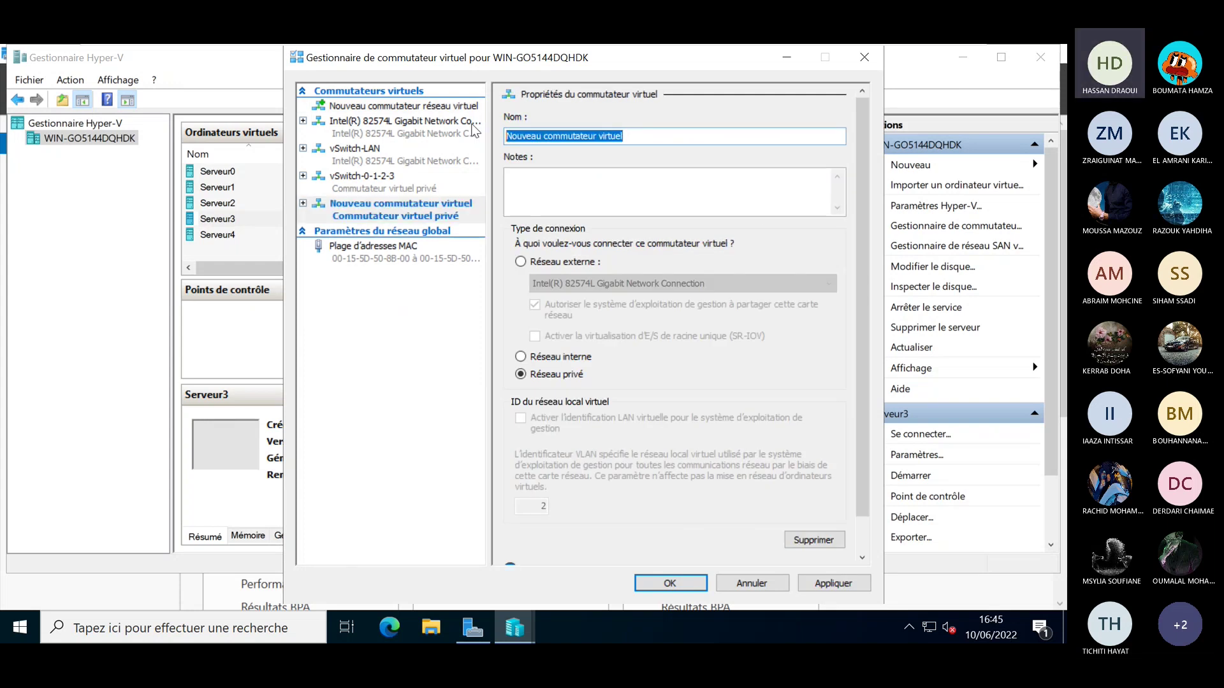
text(vSwitch-1-2-3-4)
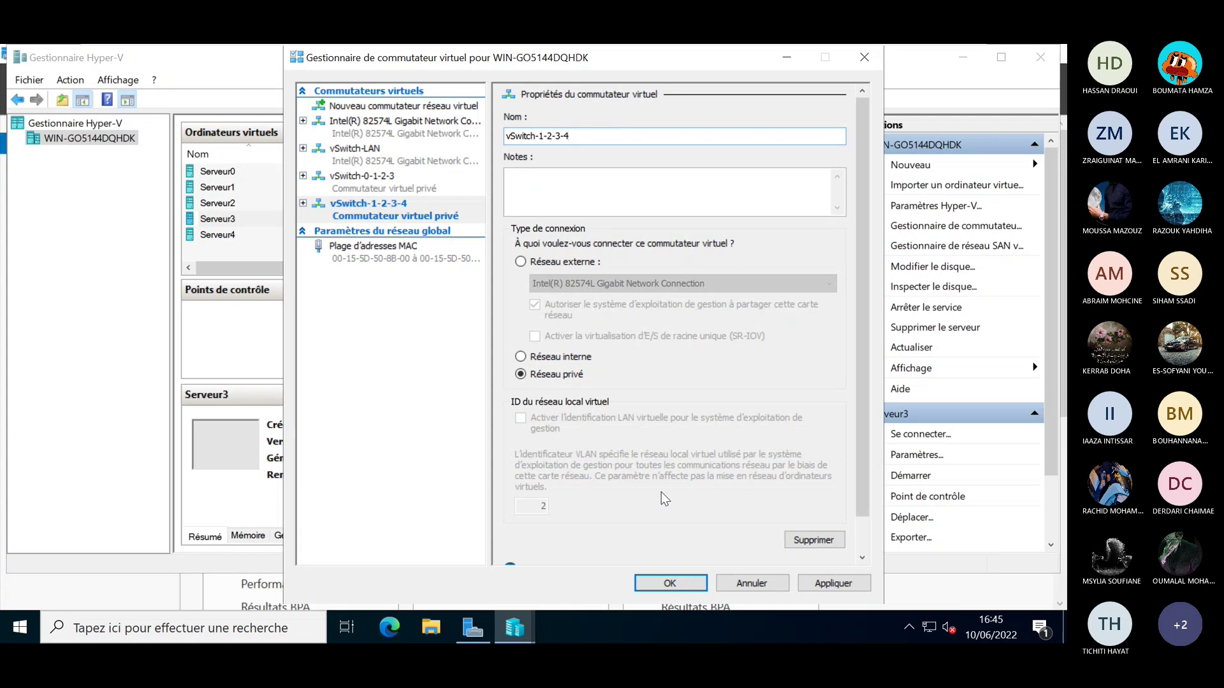
click(668, 583)
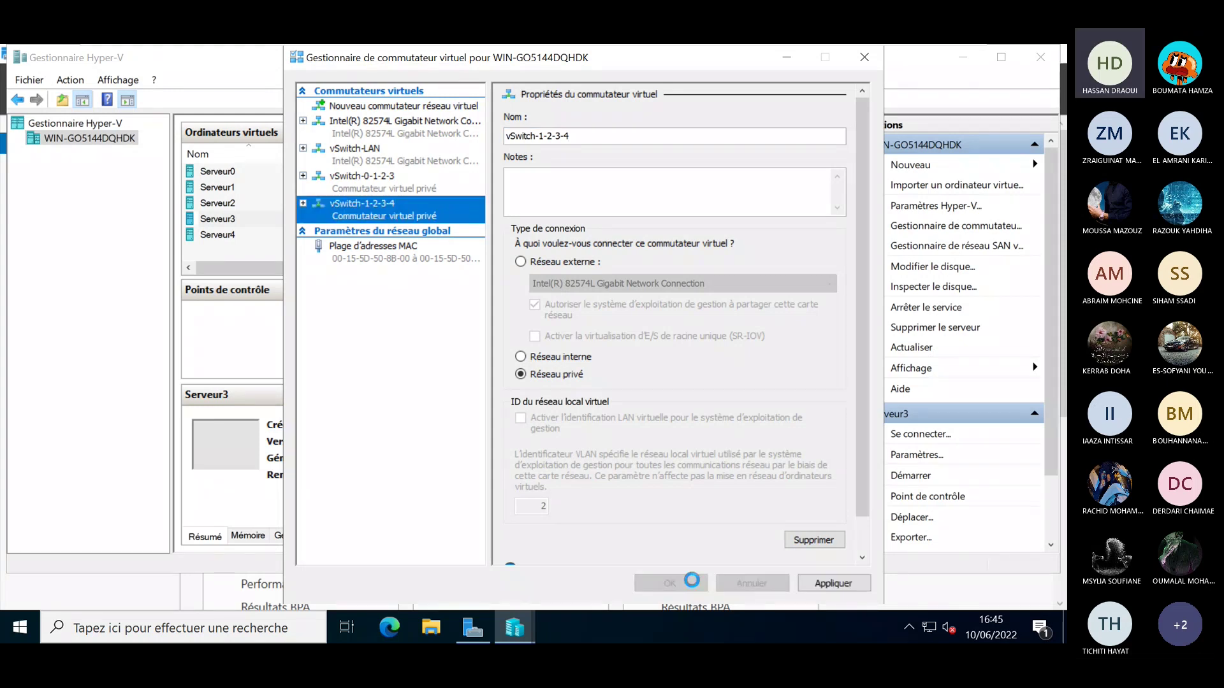
mouse_move(928, 51)
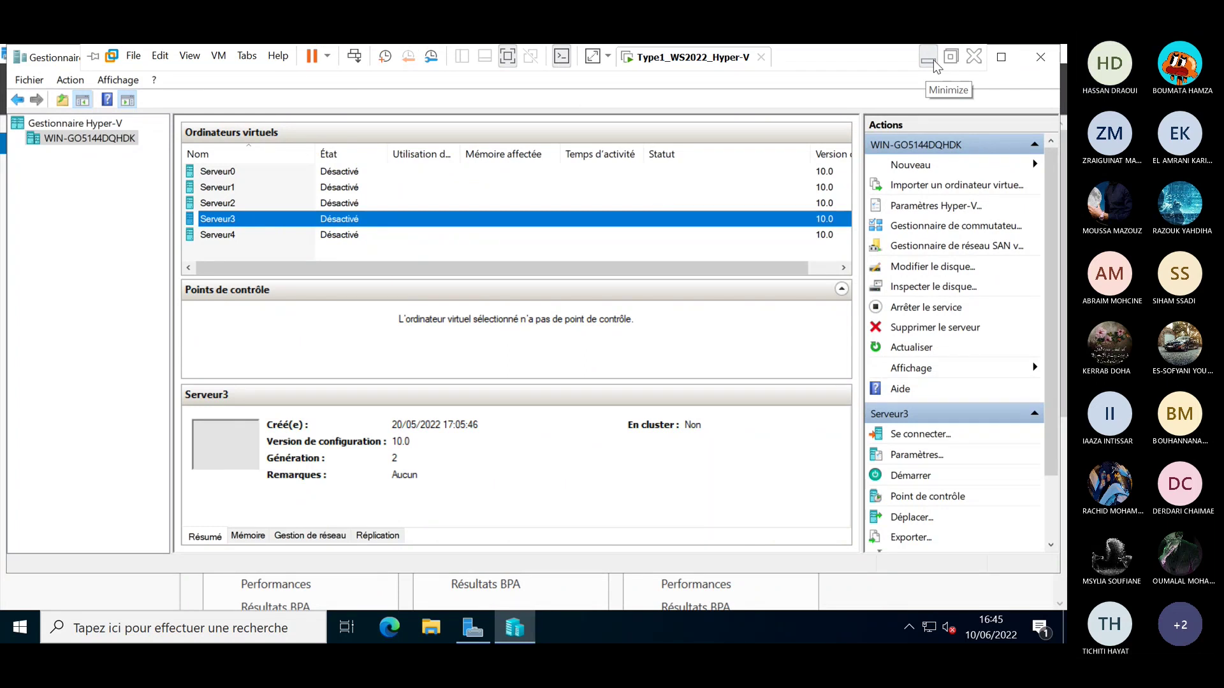
click(933, 60)
click(154, 56)
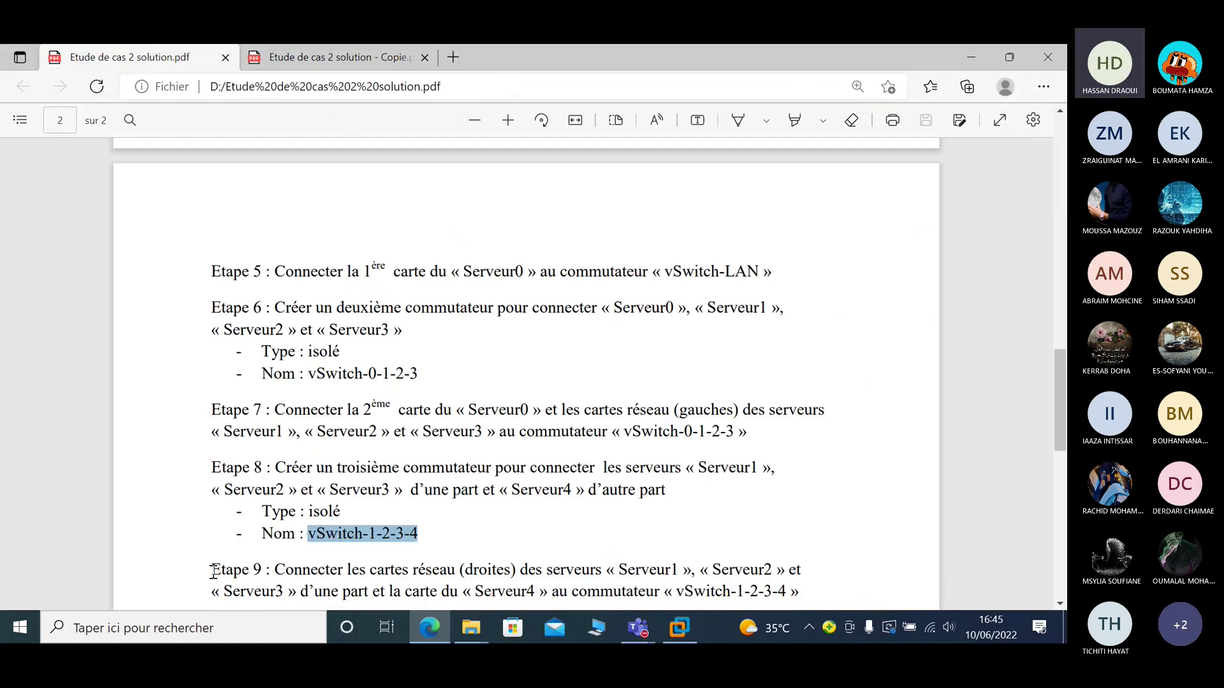
drag(211, 570, 310, 593)
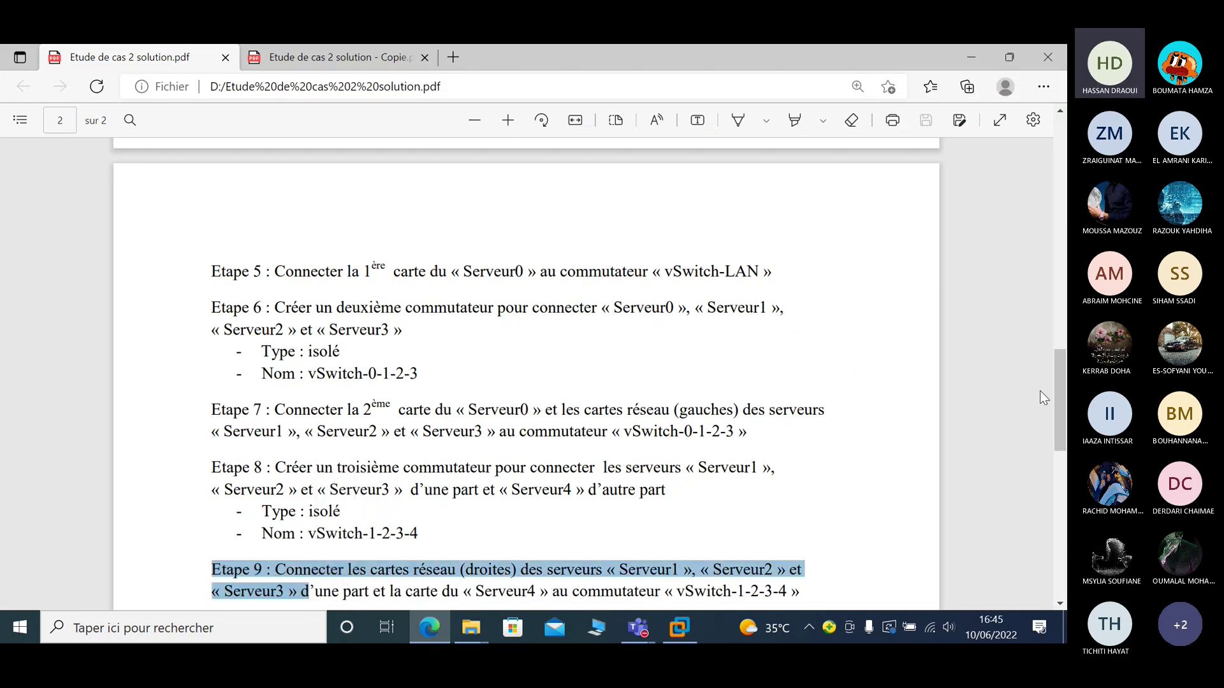
scroll(1063, 400, down, 2)
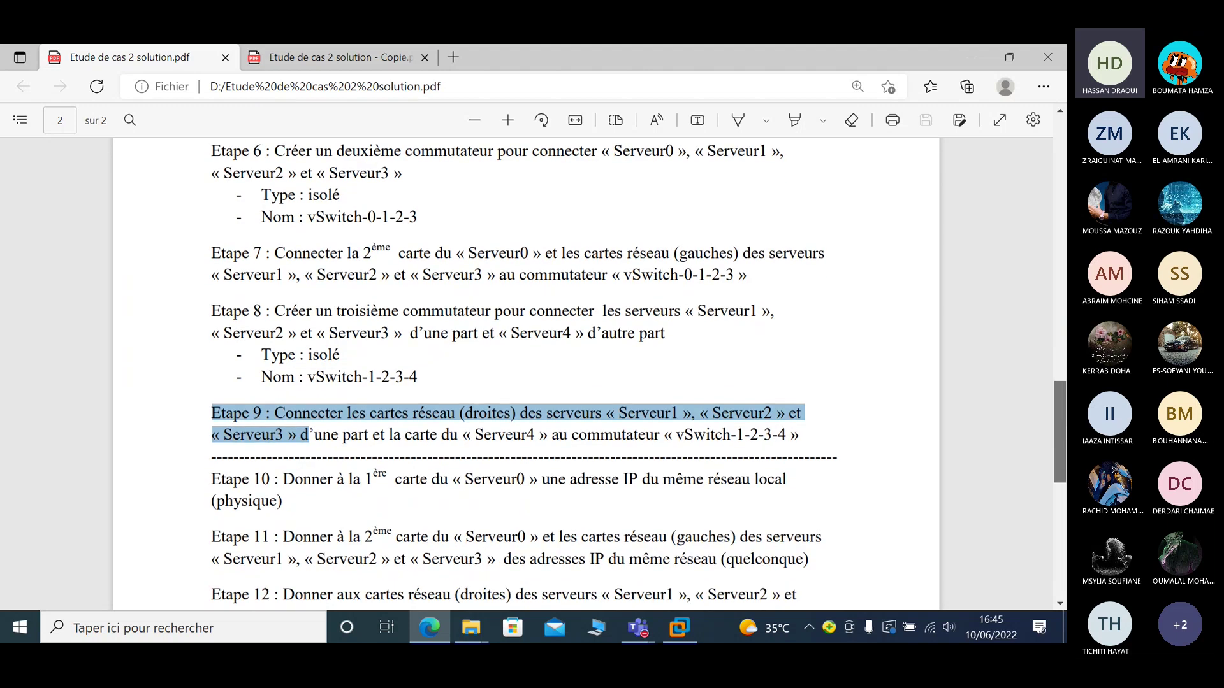
click(674, 419)
drag(463, 436, 552, 436)
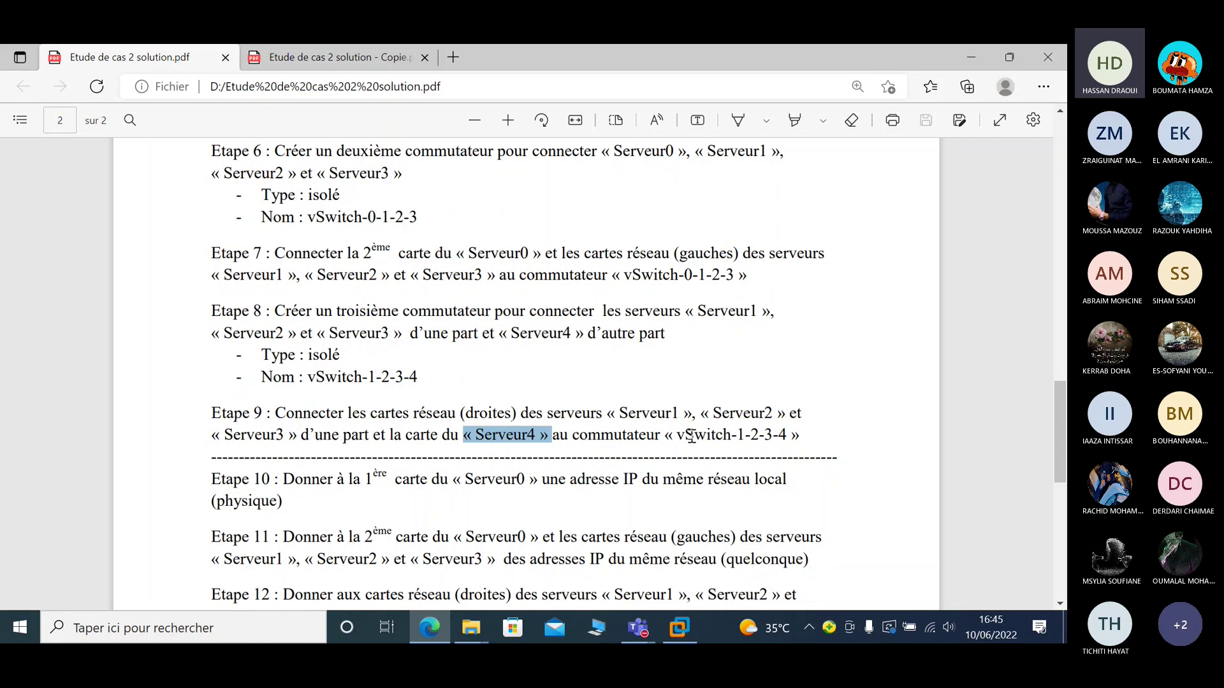
click(681, 630)
click(682, 630)
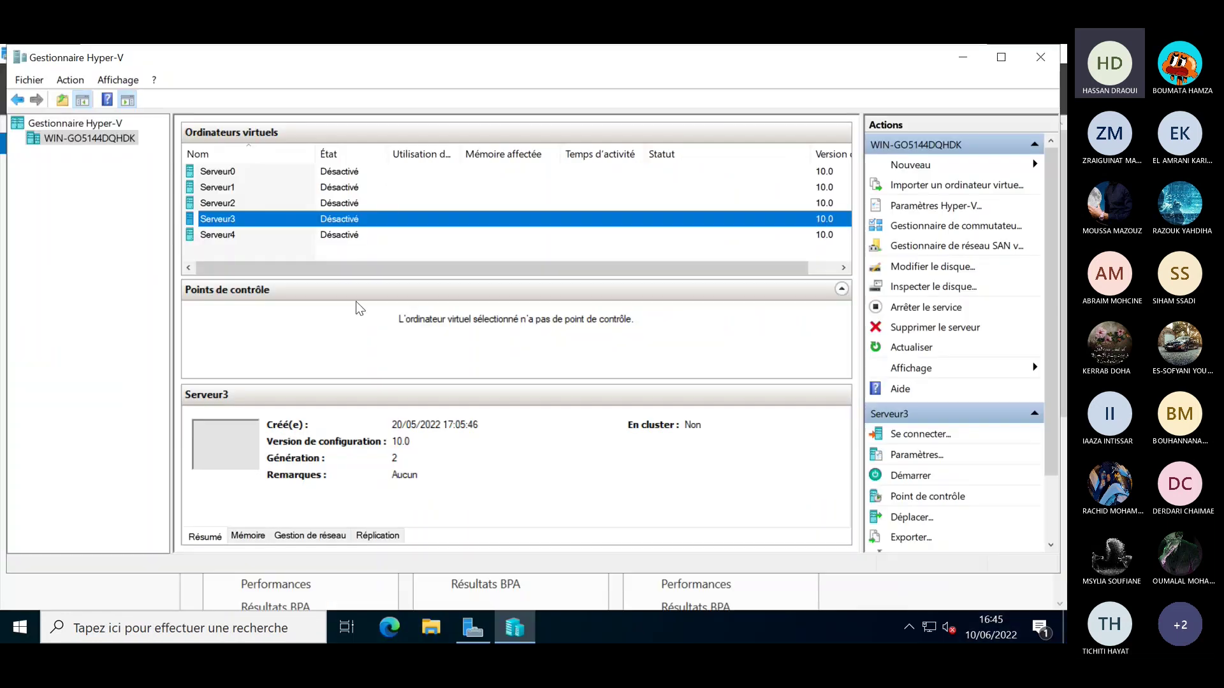
Step: Connect Serveur1's second network adapter to vSwitch-1-2-3-4 and save
click(230, 189)
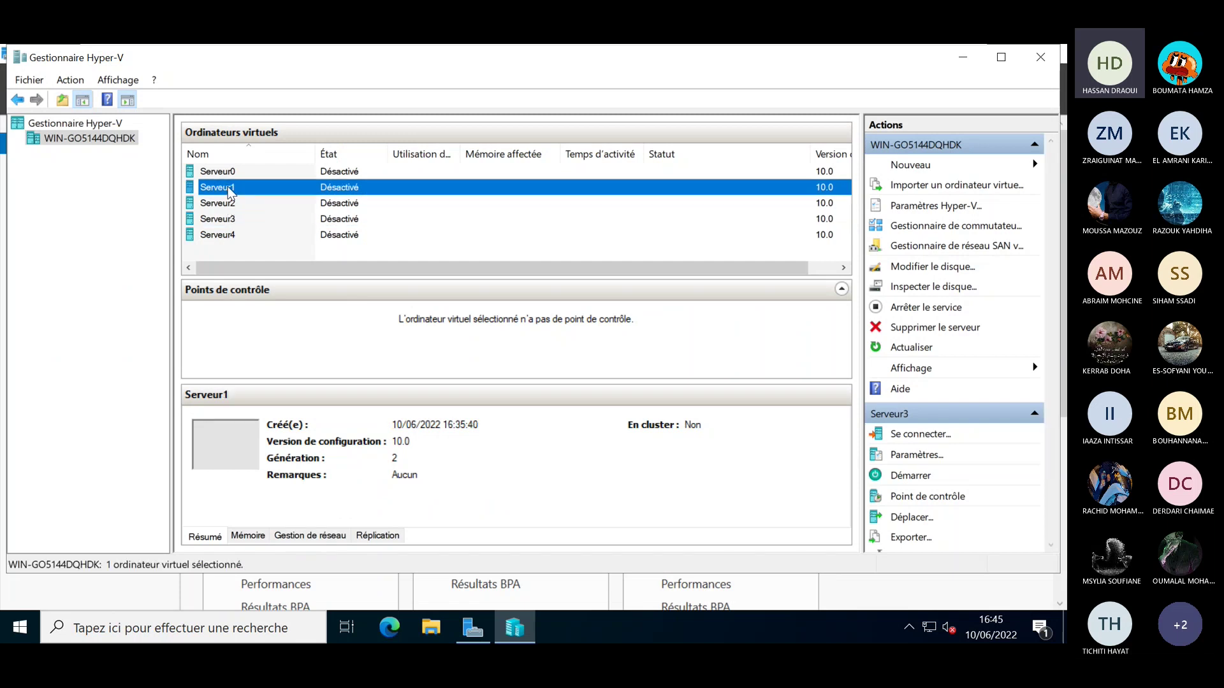
right_click(230, 191)
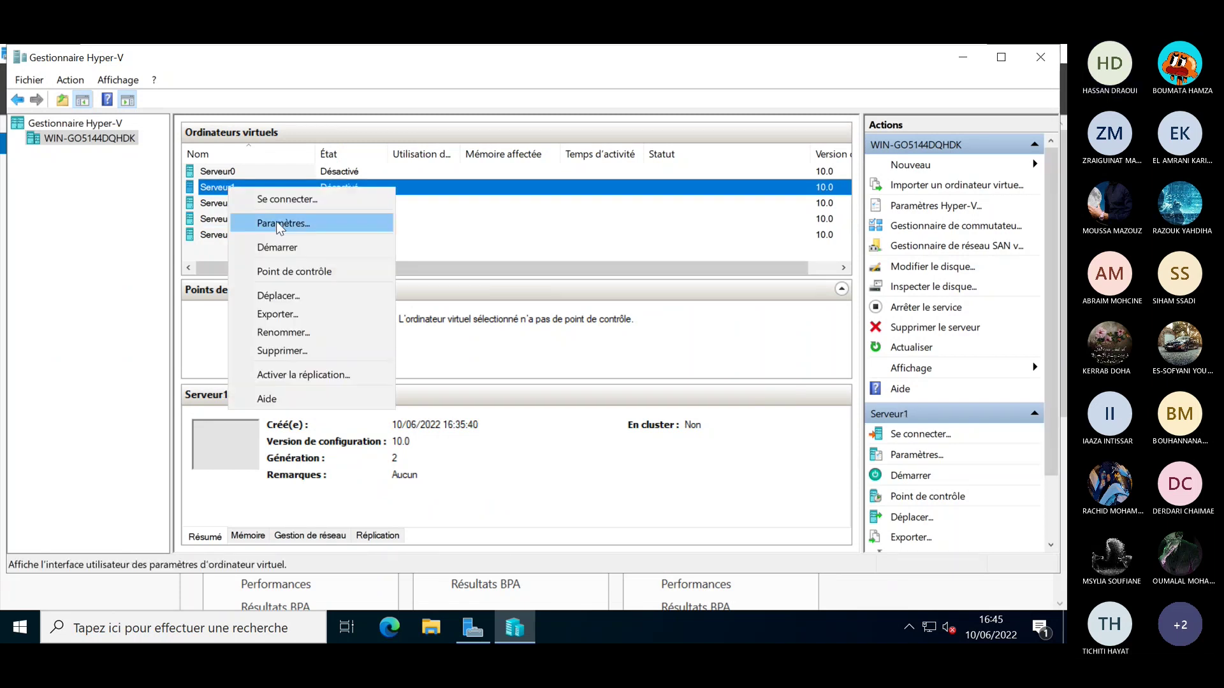
click(280, 224)
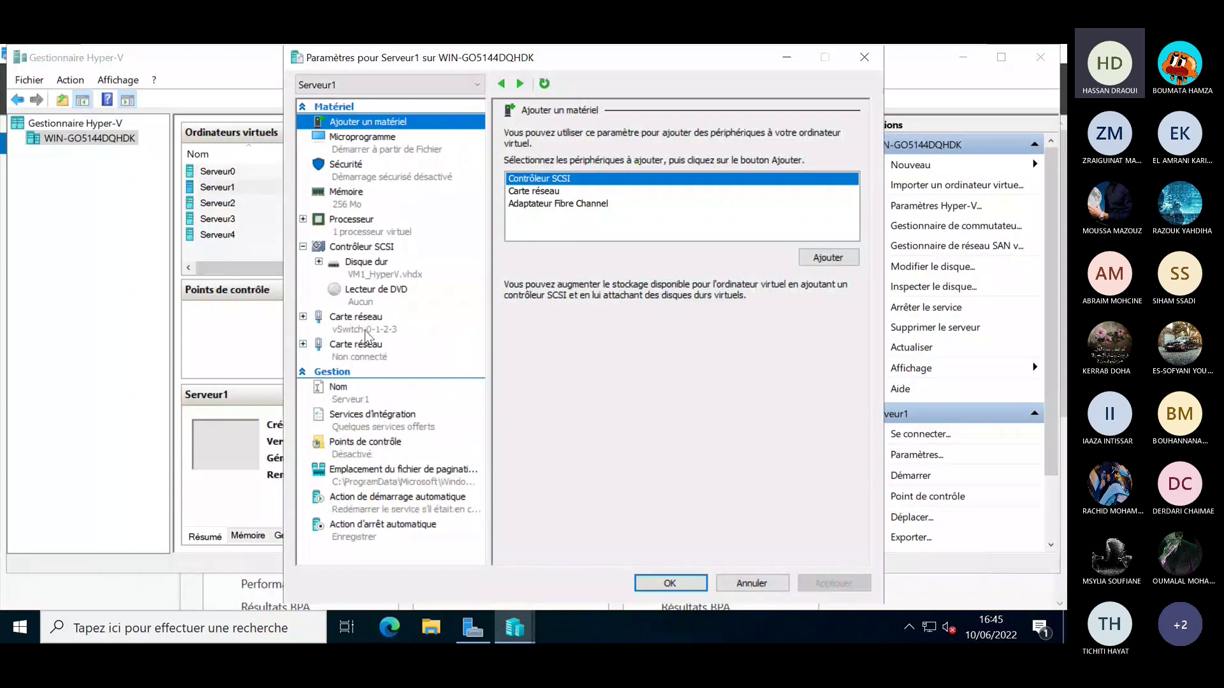
click(350, 349)
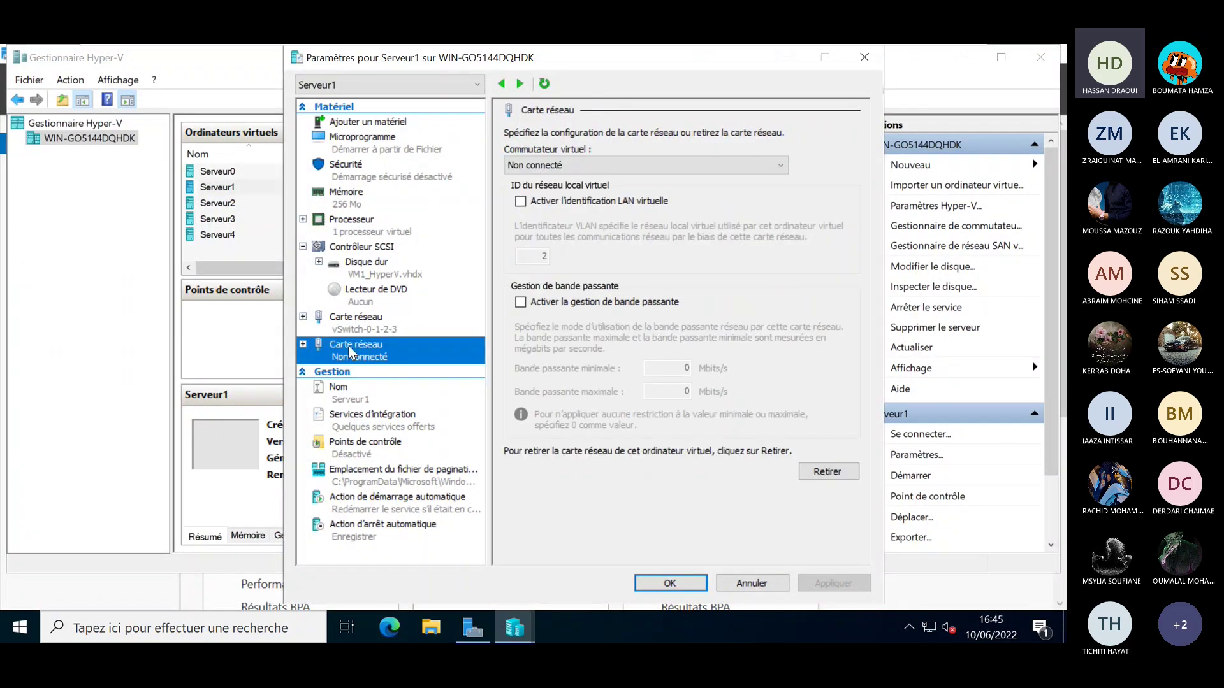
click(583, 163)
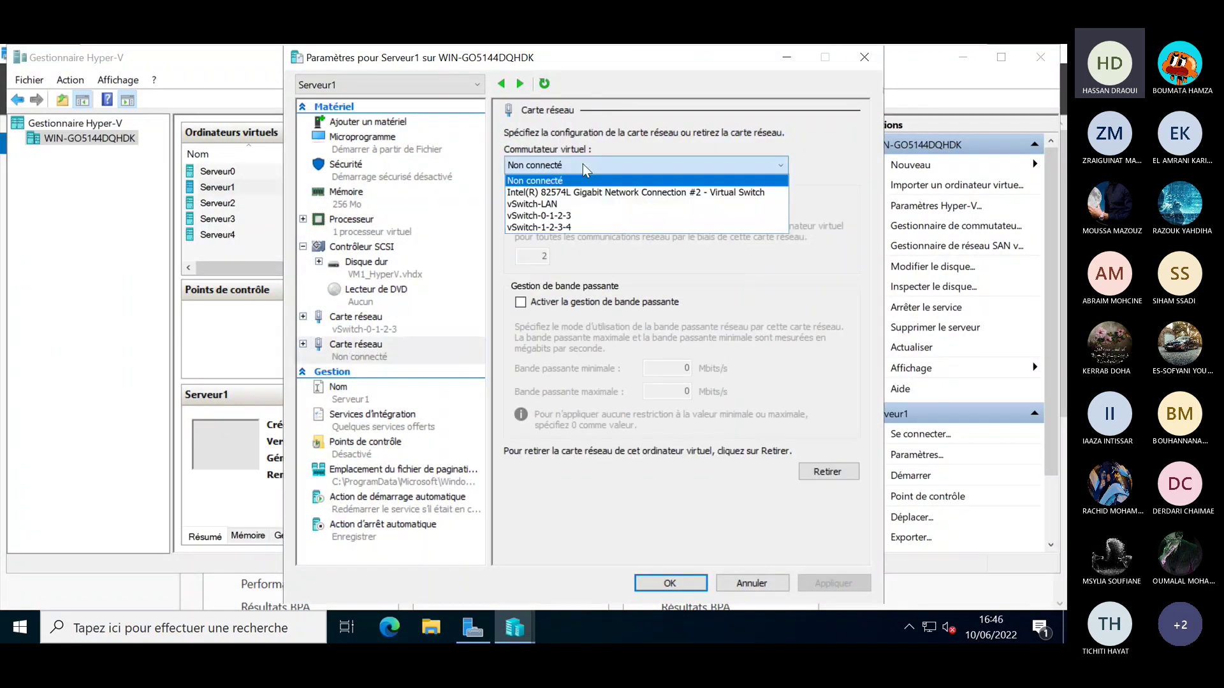
click(552, 228)
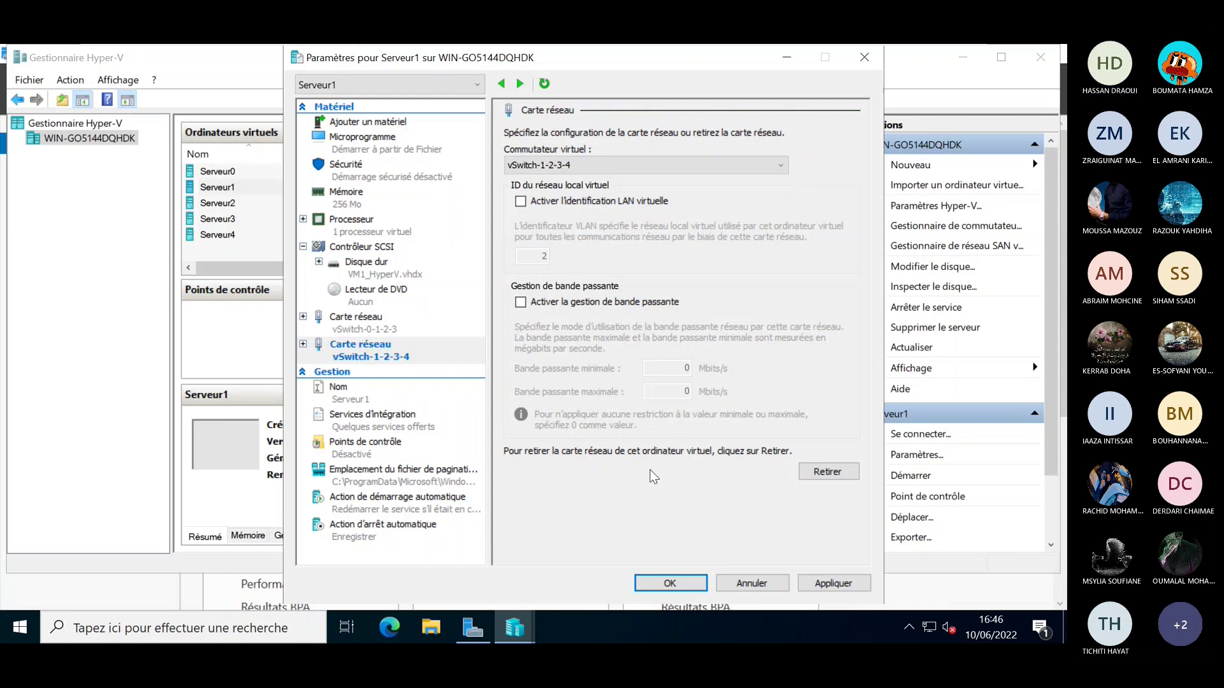
click(671, 584)
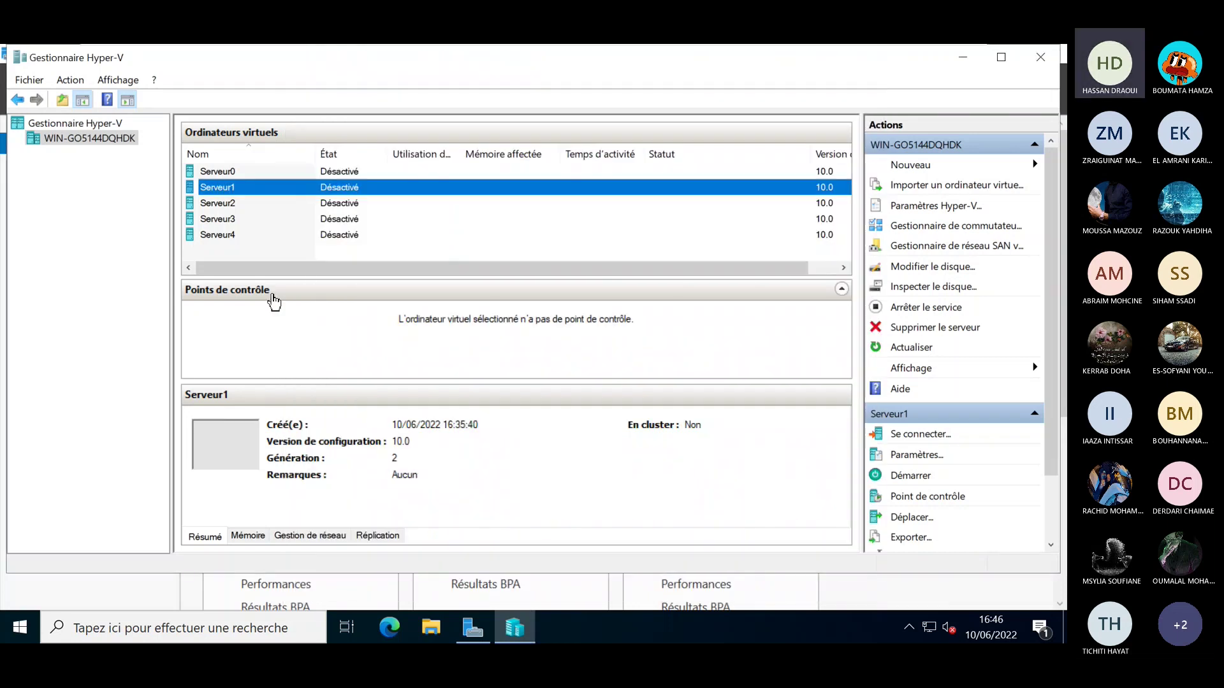
Step: Connect Serveur2's second network adapter to vSwitch-1-2-3-4 and save
right_click(214, 204)
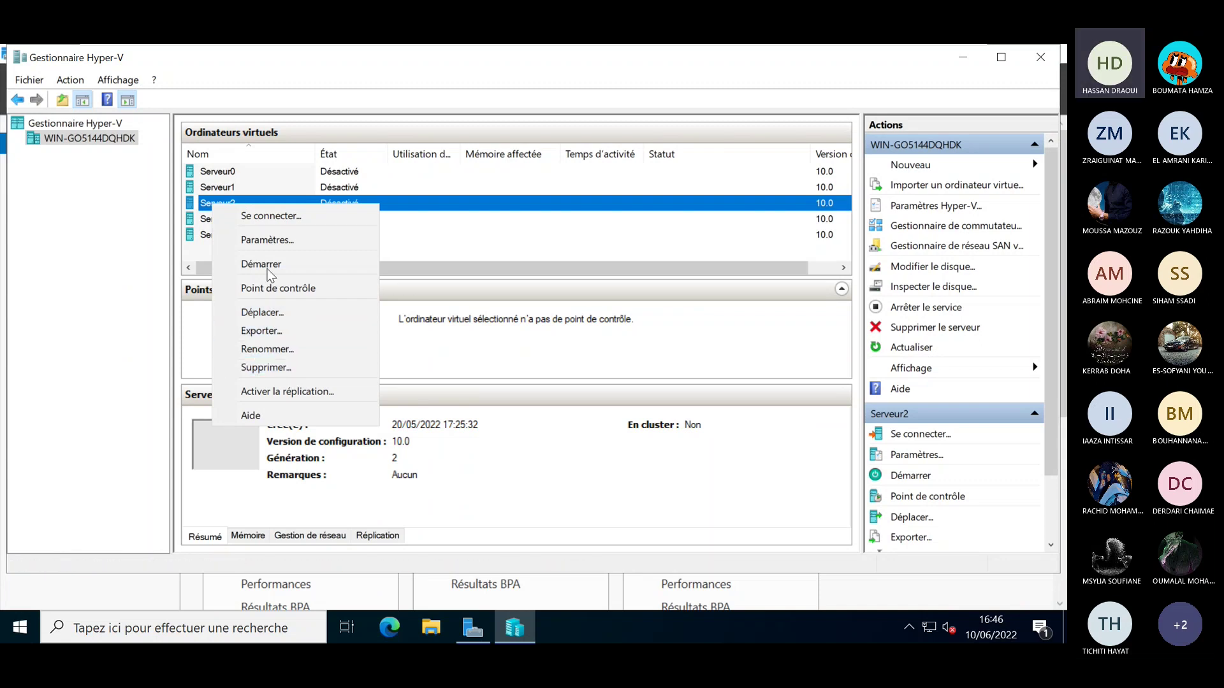
click(268, 243)
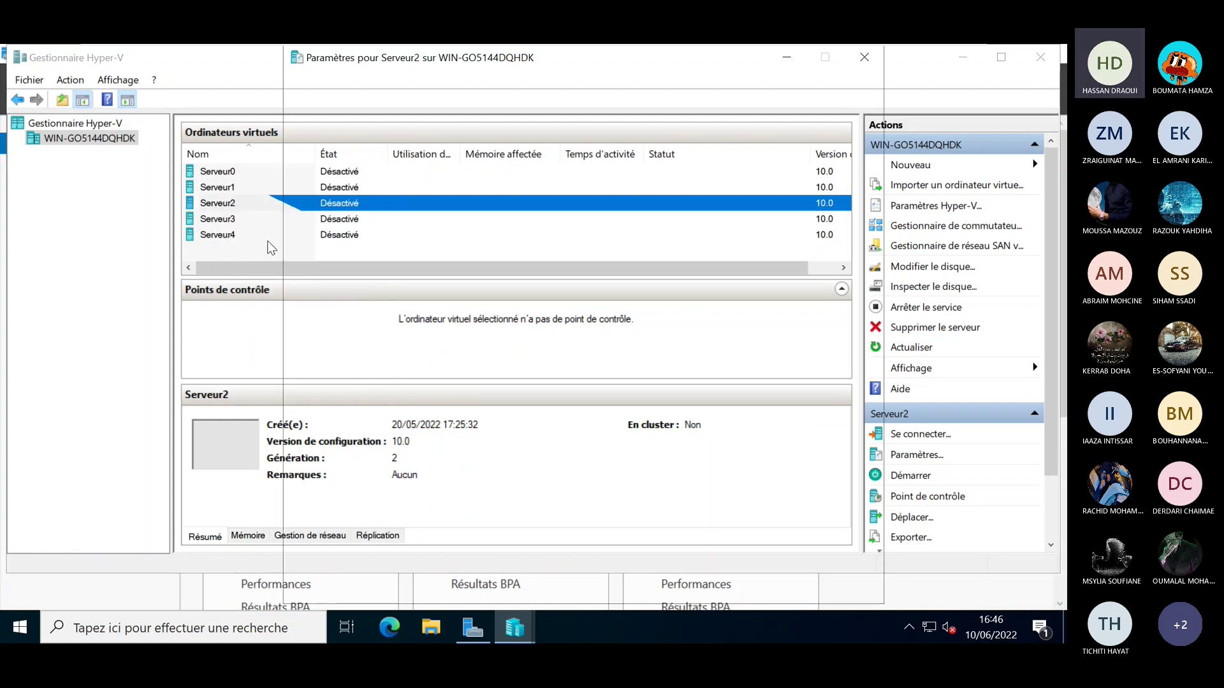
click(357, 349)
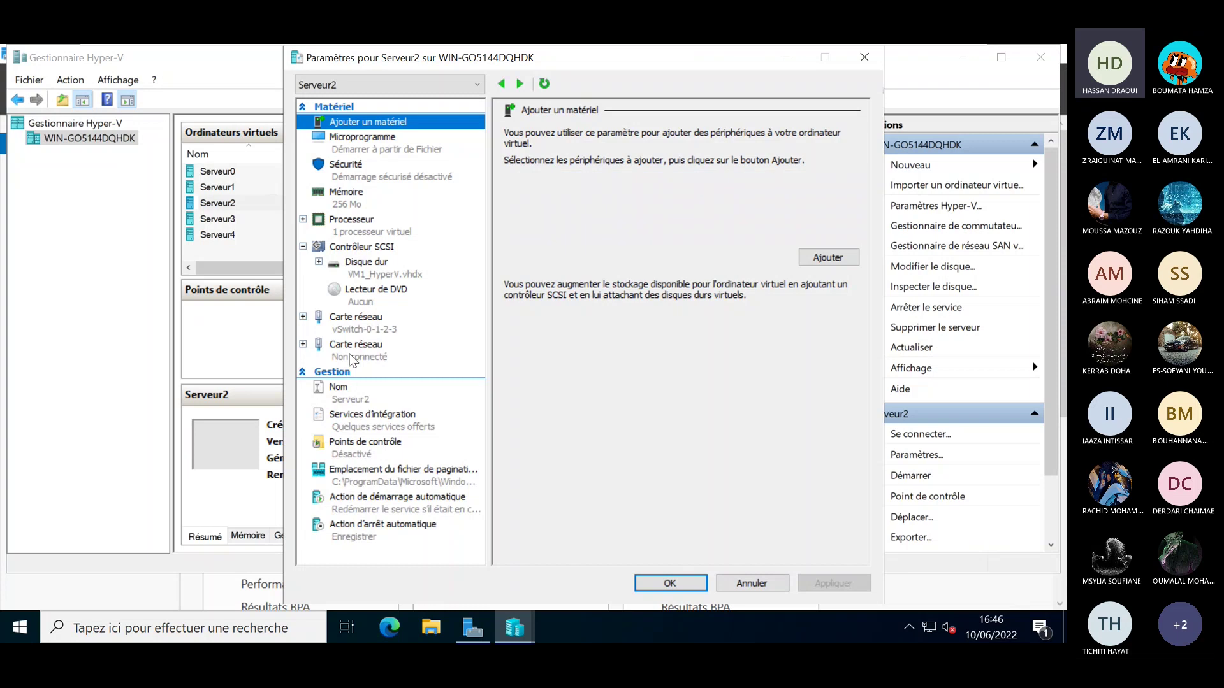
click(574, 165)
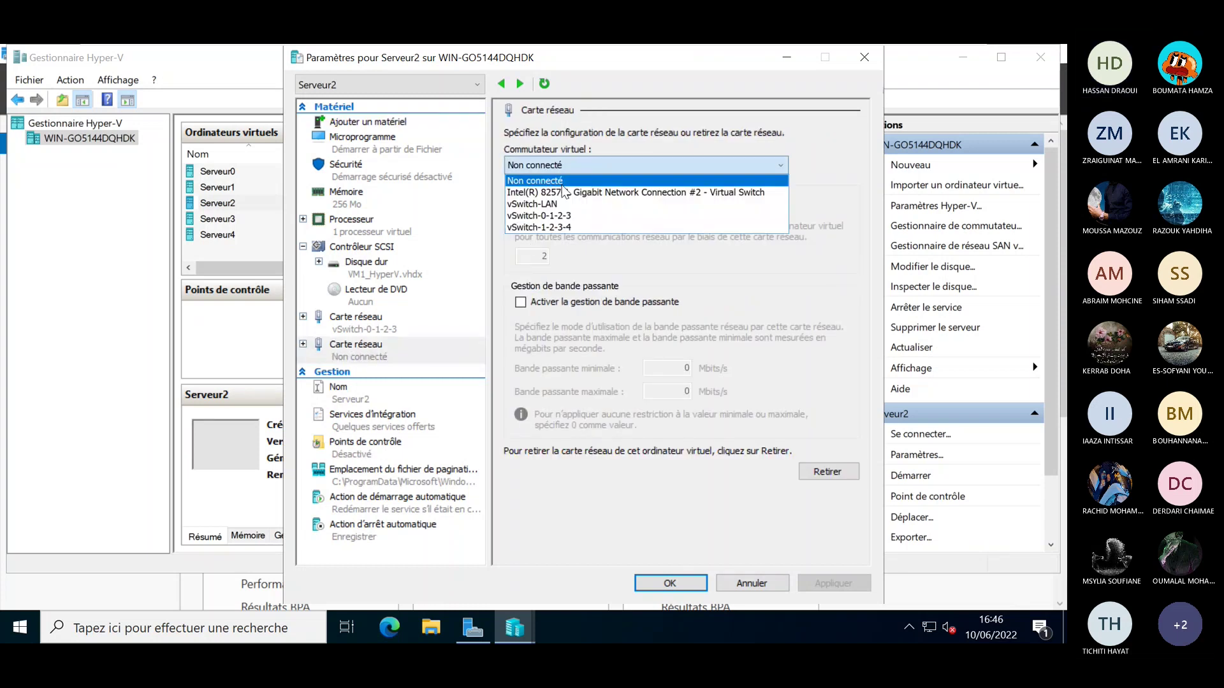
click(561, 227)
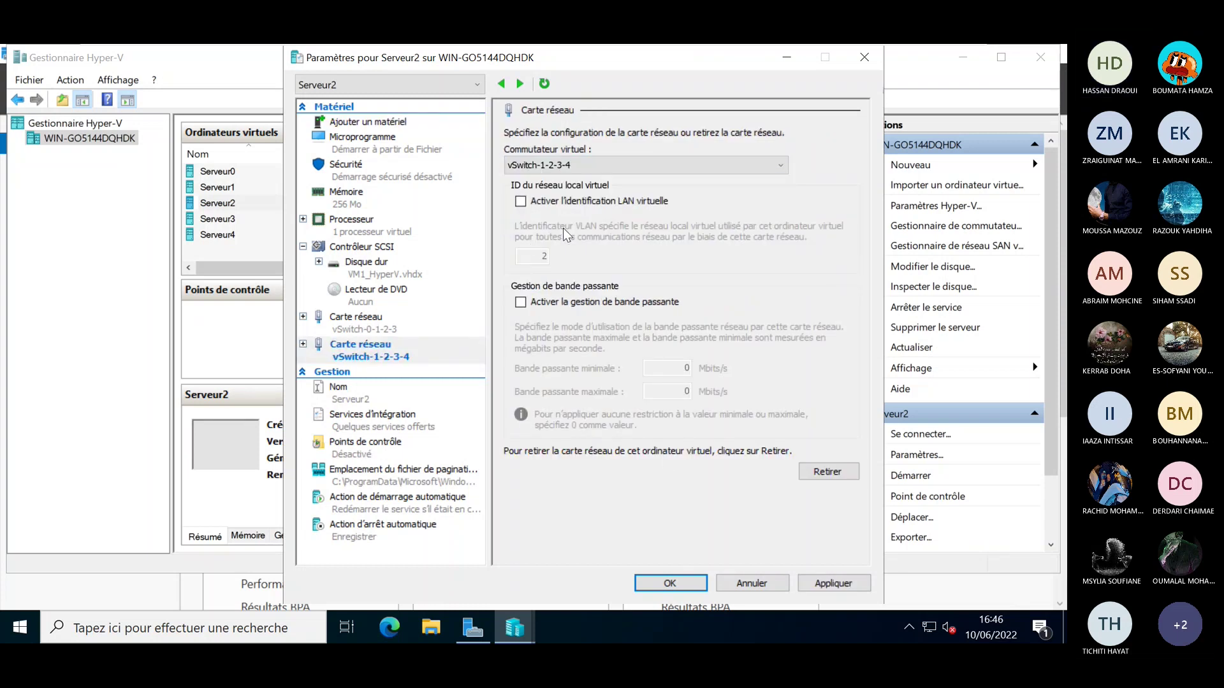
click(670, 584)
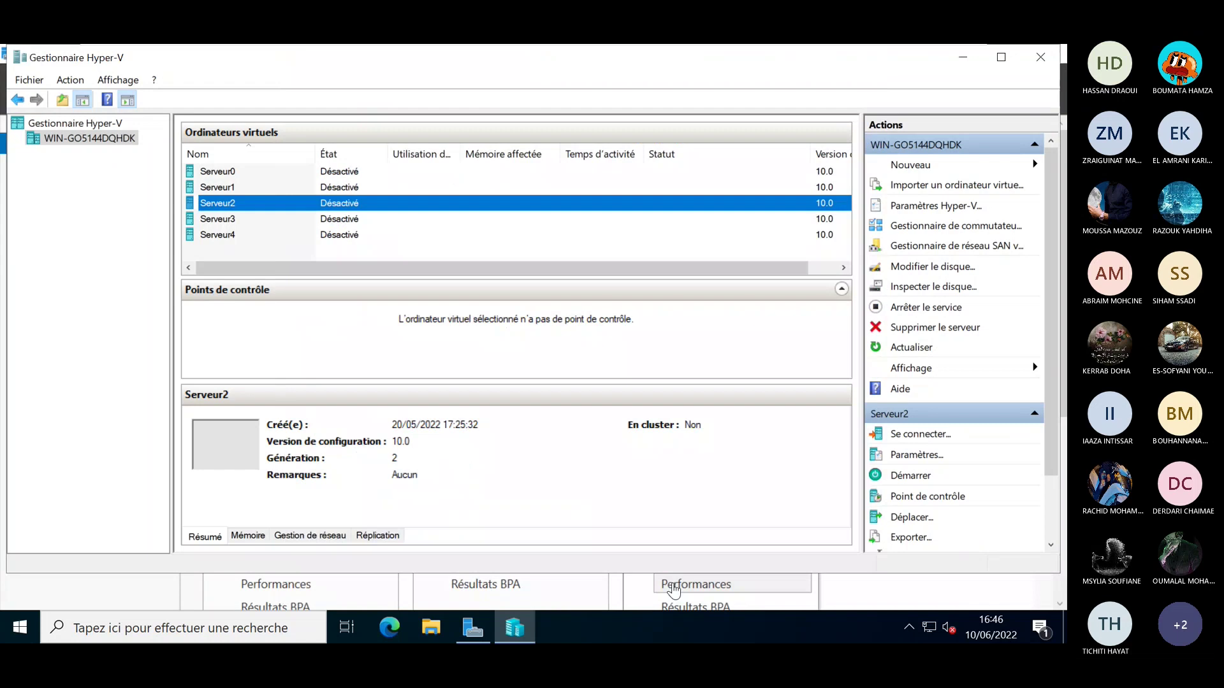
click(225, 220)
Step: Connect Serveur3's second network adapter to vSwitch-1-2-3-4 and save
right_click(225, 220)
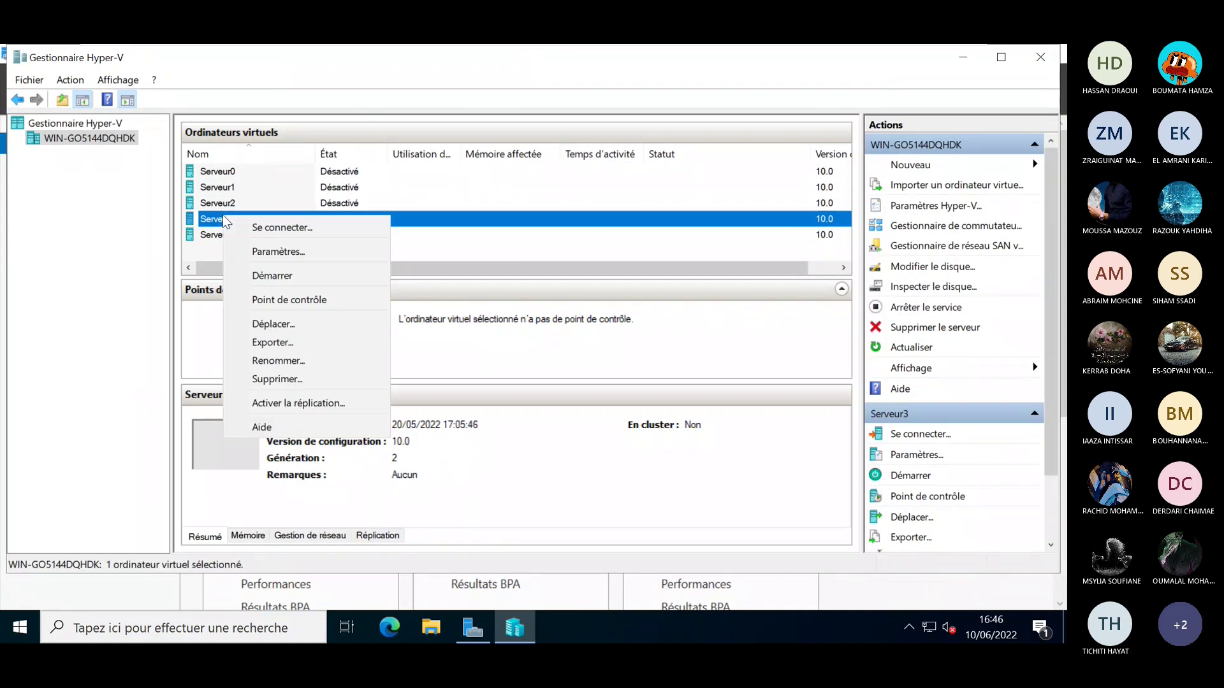
click(283, 259)
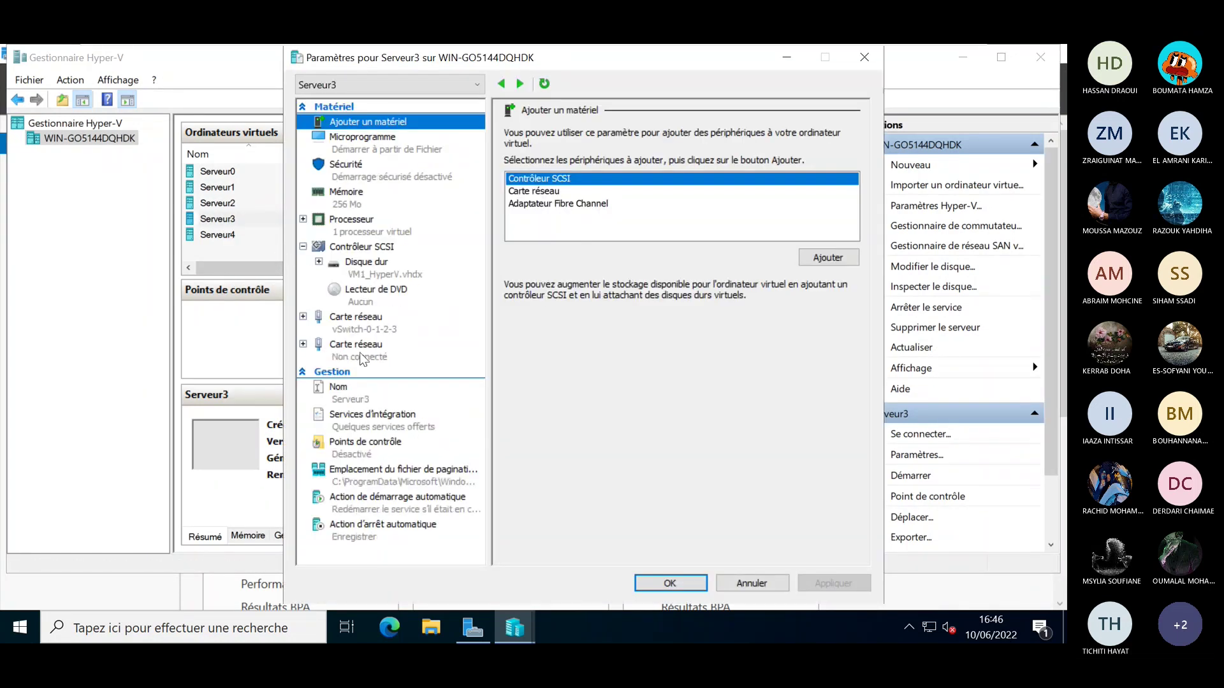
click(363, 359)
click(580, 167)
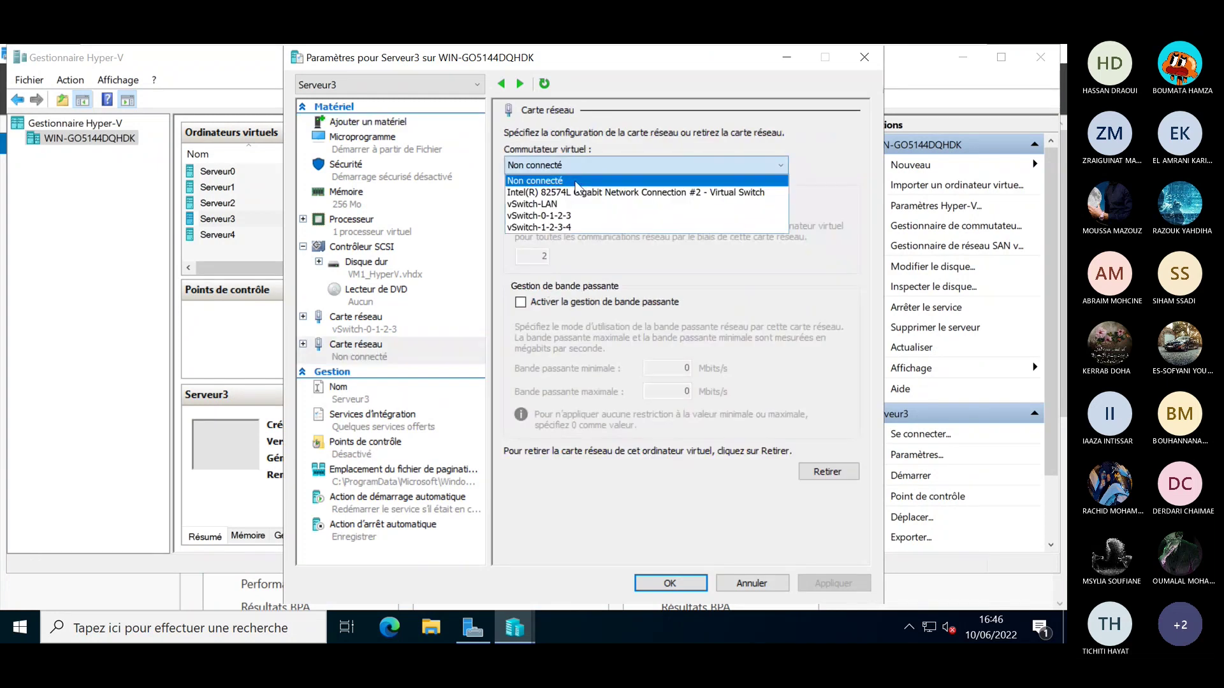
click(570, 227)
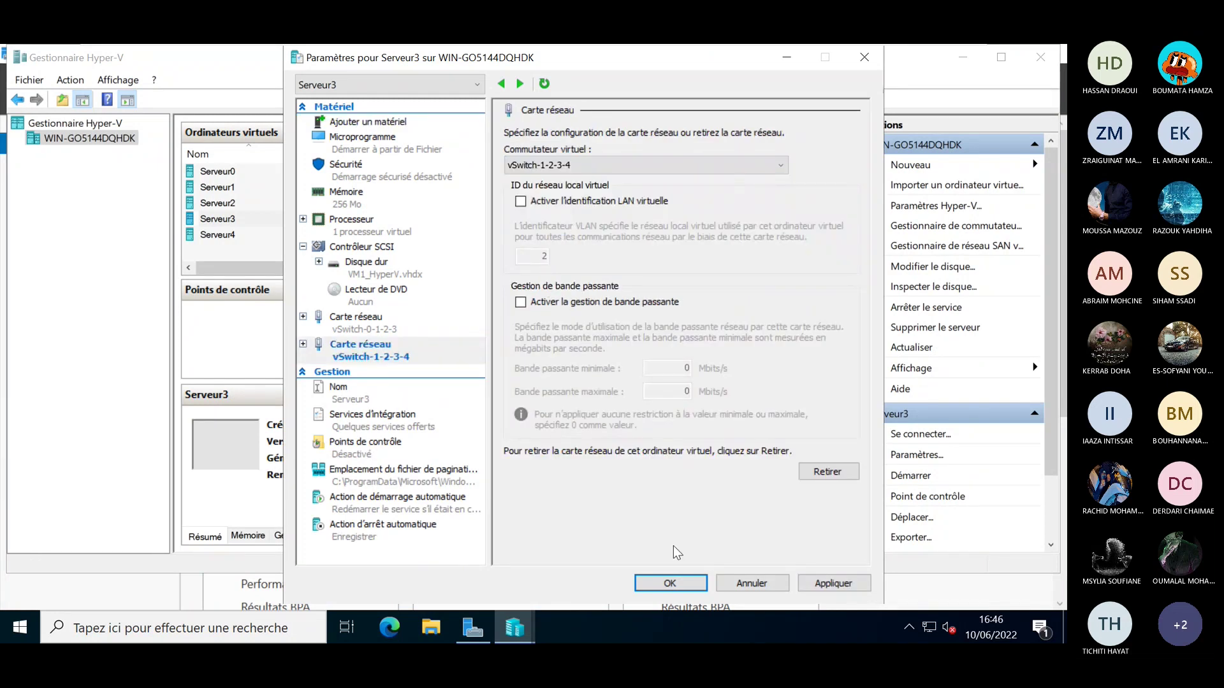
click(672, 584)
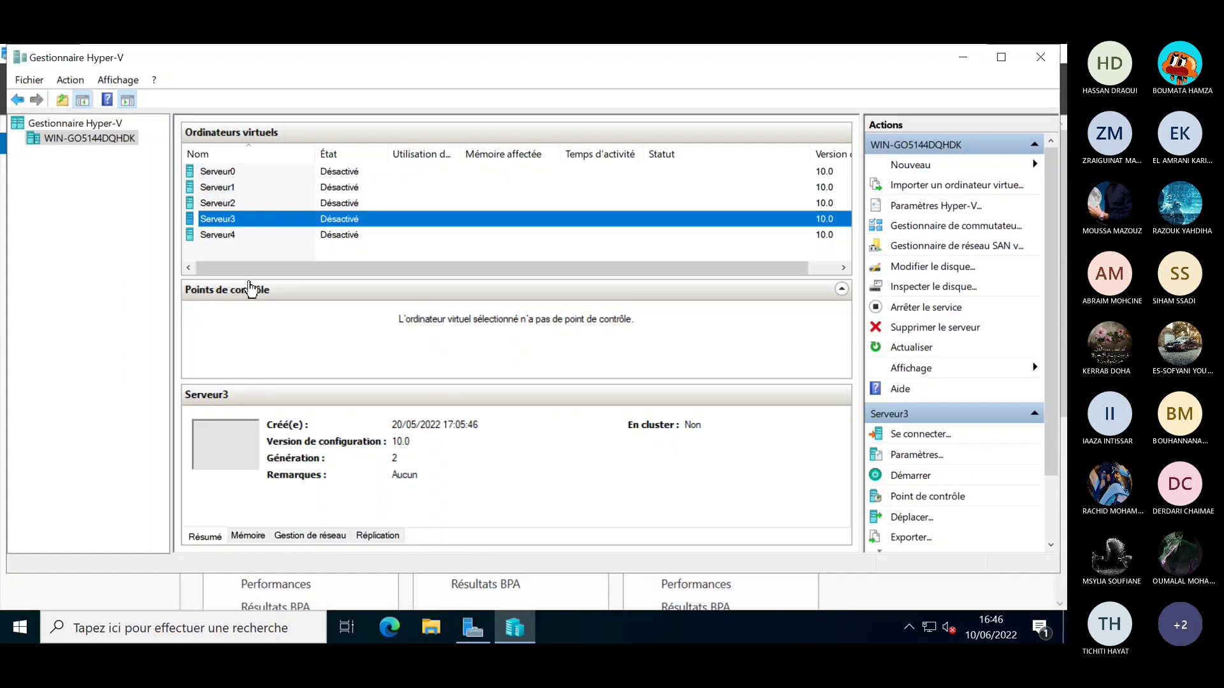
Step: Switch Serveur4's network adapter to vSwitch-1-2-3-4 and save
right_click(222, 235)
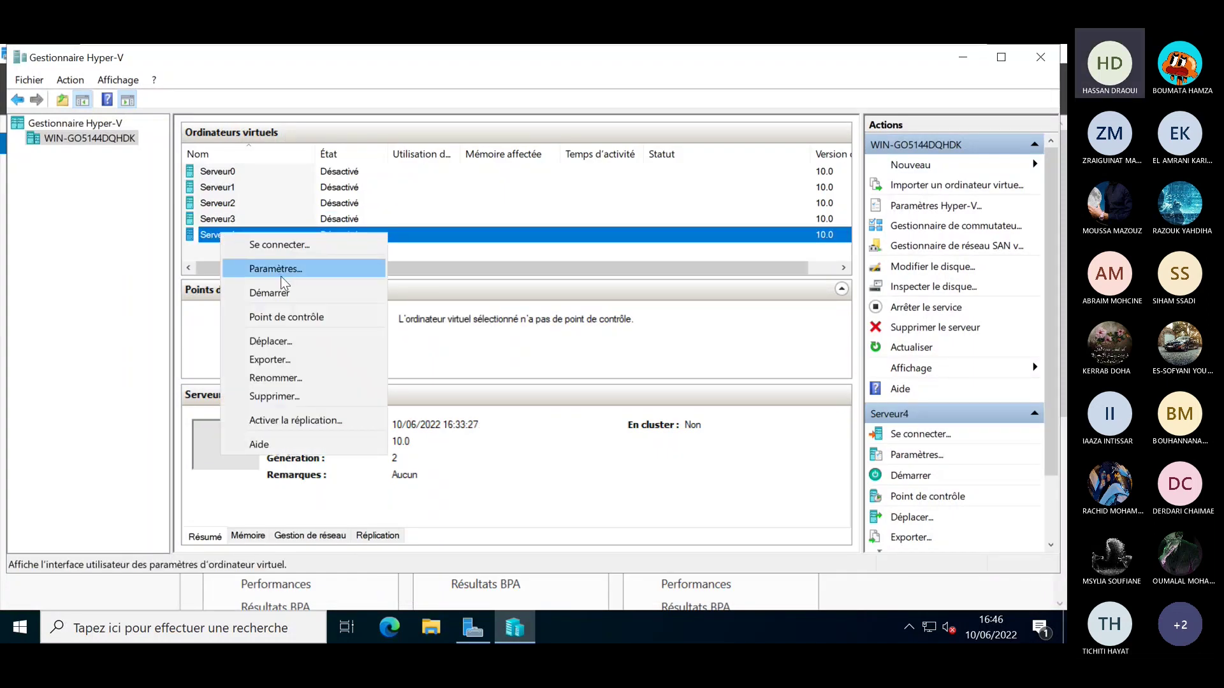
click(281, 274)
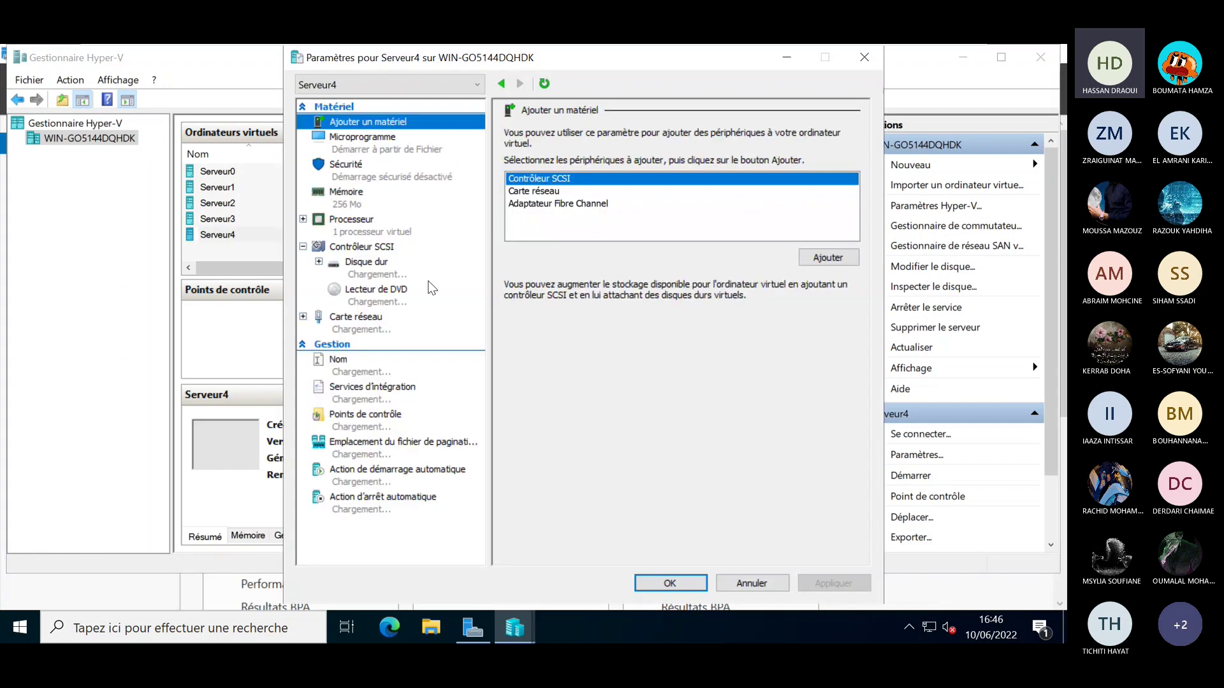
click(360, 332)
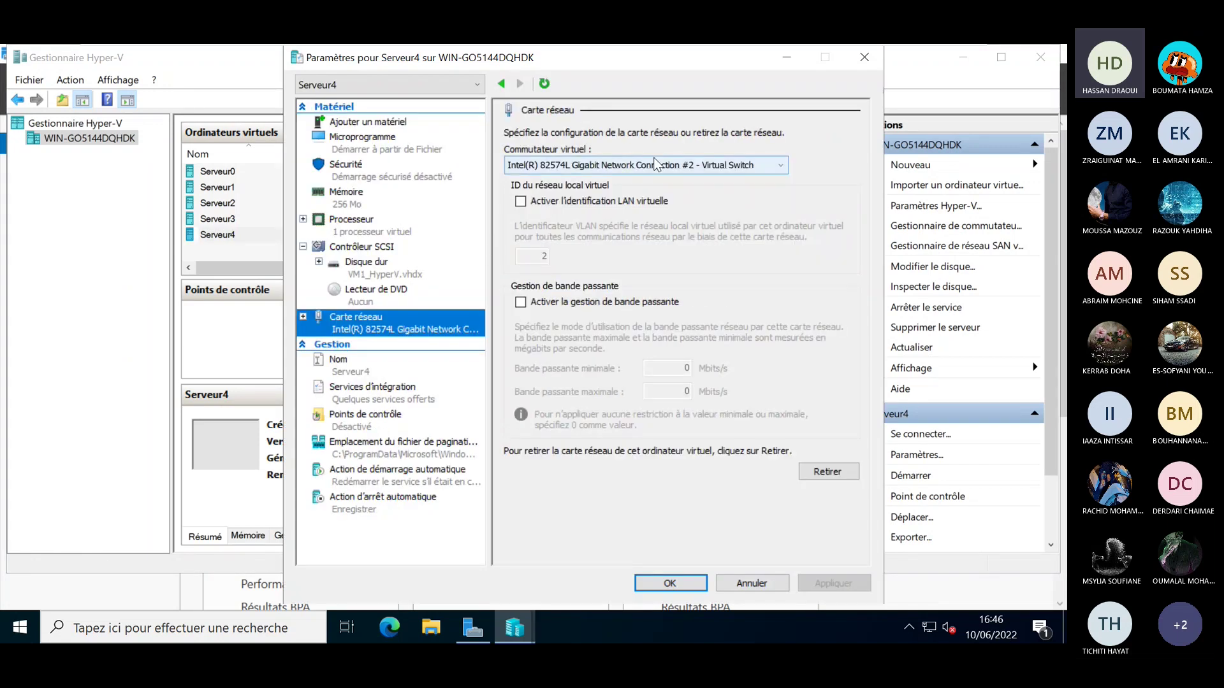
click(656, 164)
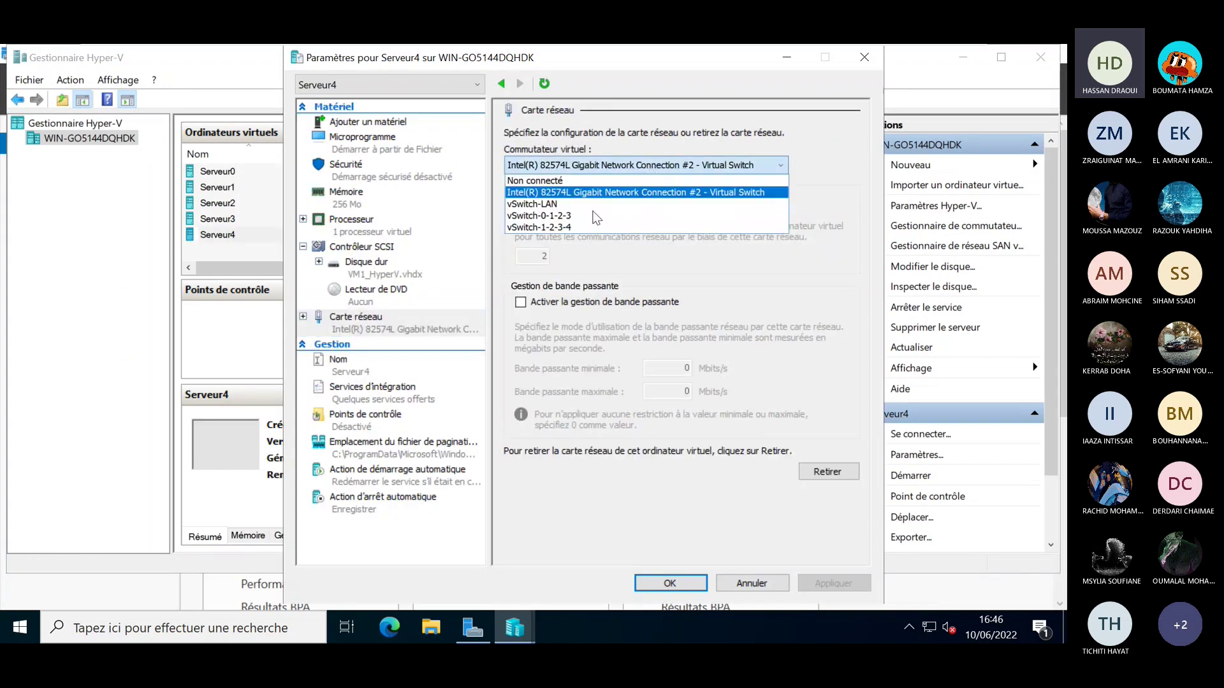
click(569, 227)
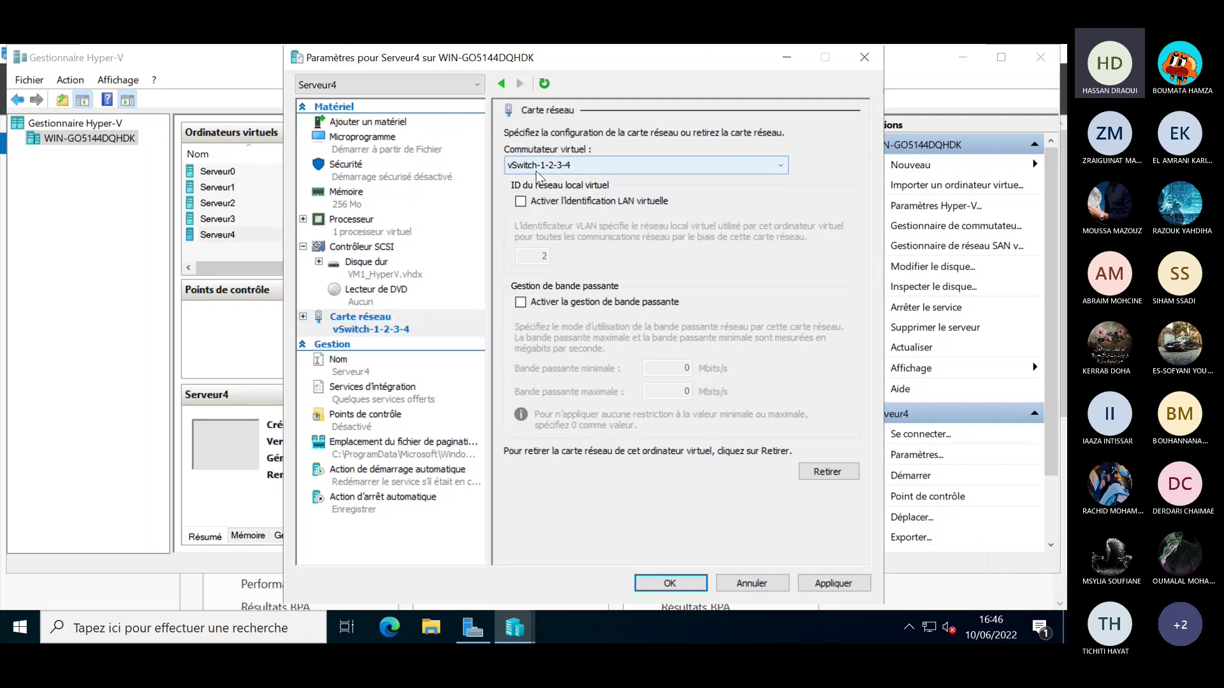
click(684, 584)
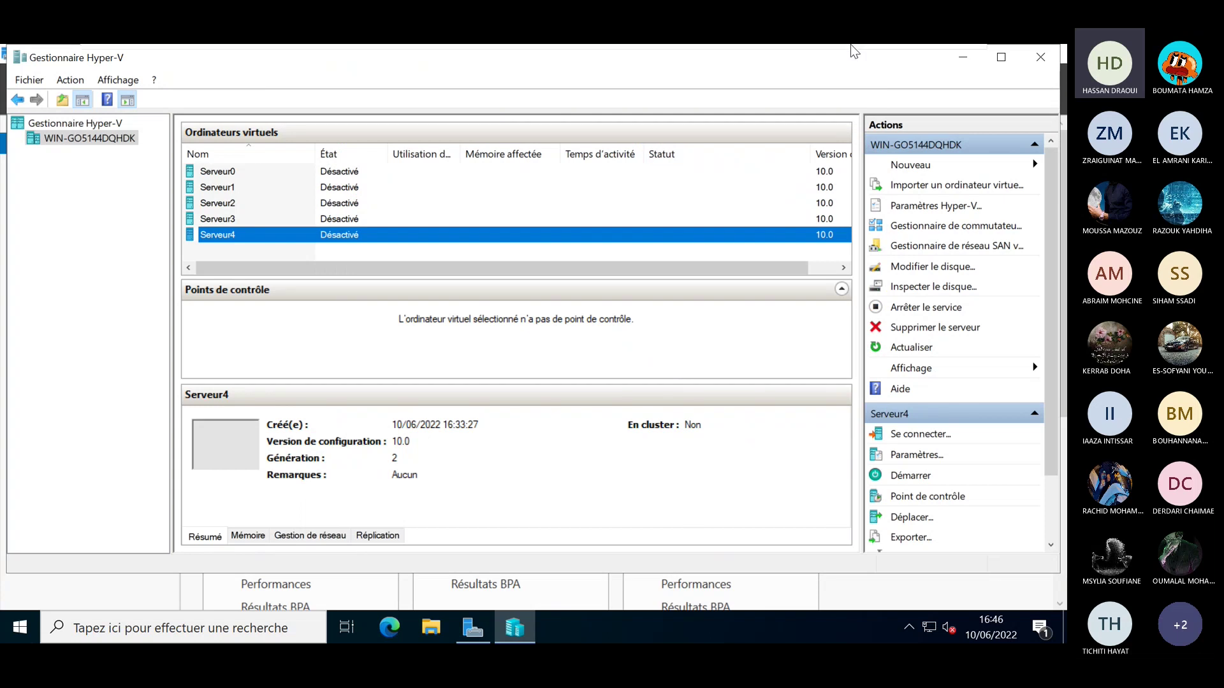
mouse_move(859, 43)
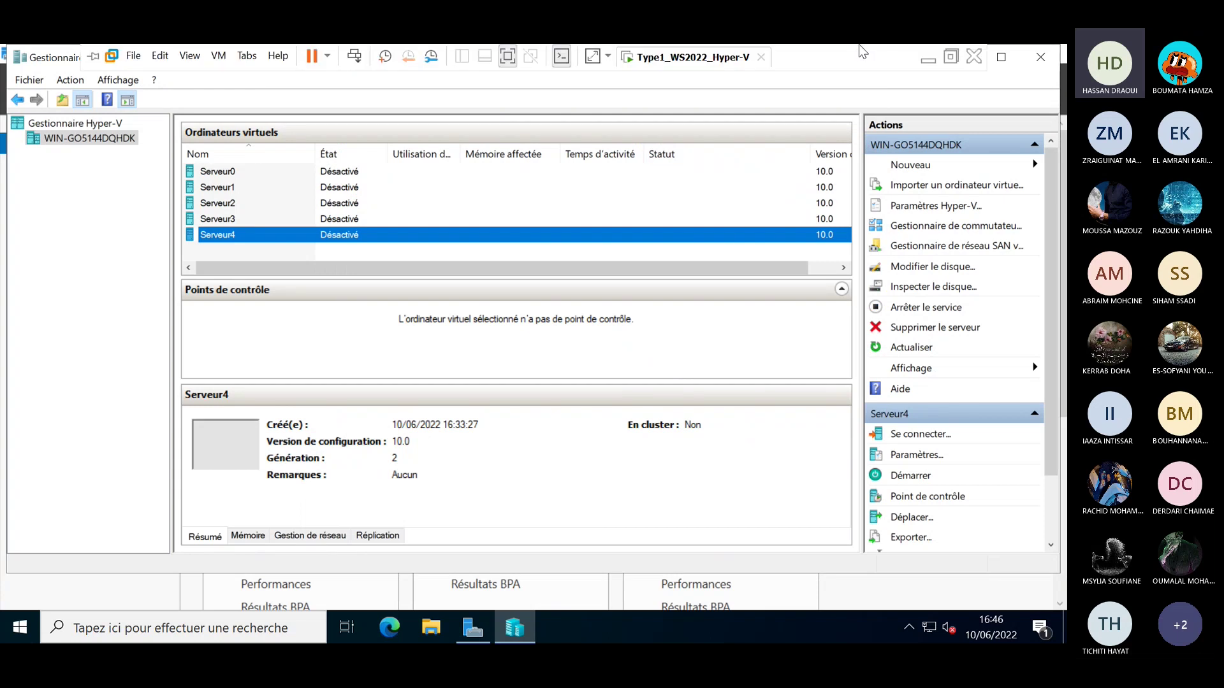
Step: Read Etape 10 in the solution PDF, then view the infrastructure diagram in the copy PDF
click(928, 62)
drag(290, 500, 196, 479)
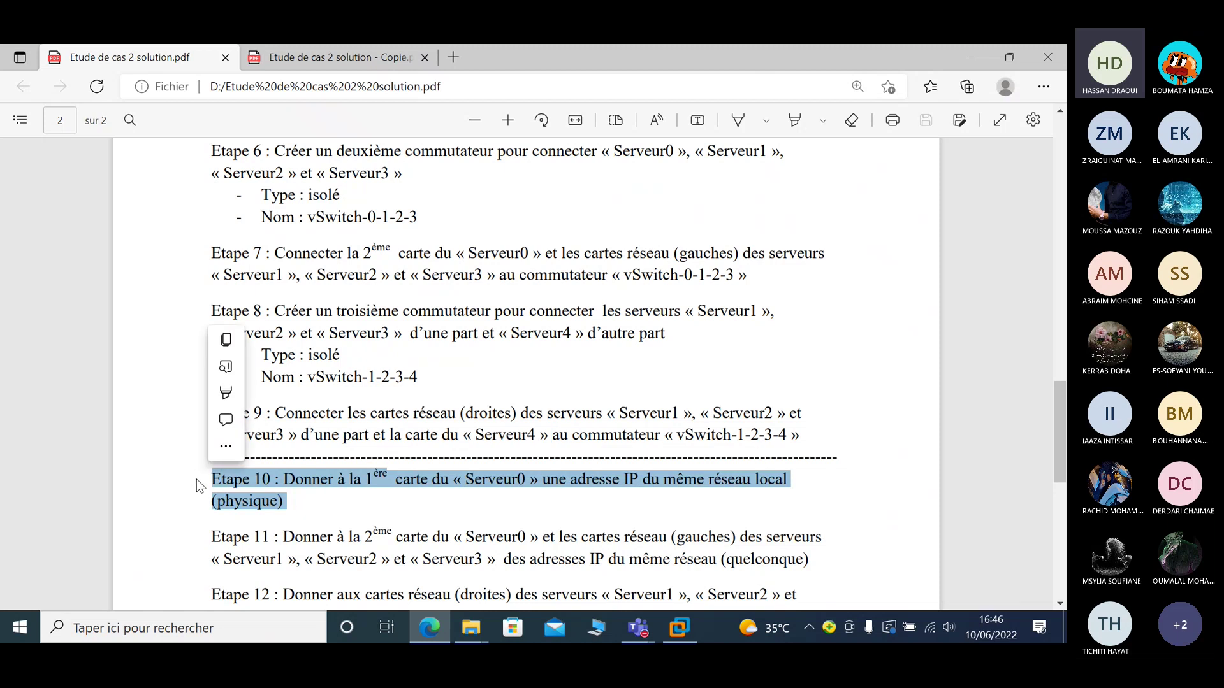
click(327, 488)
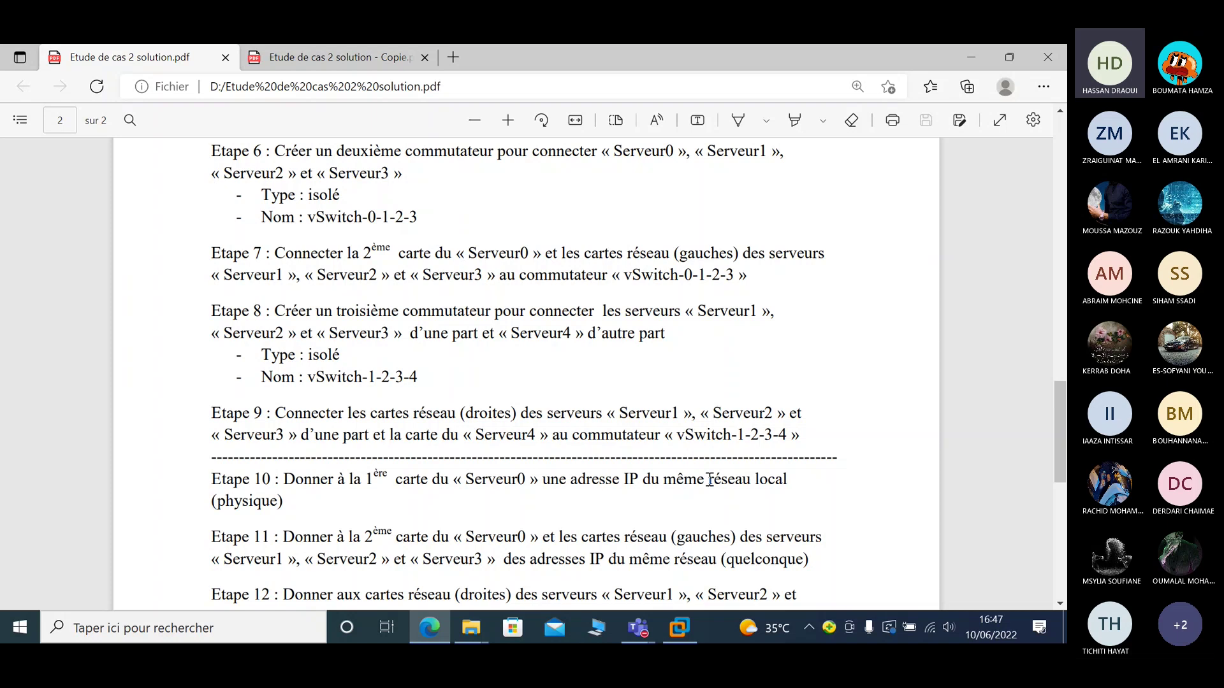
click(306, 61)
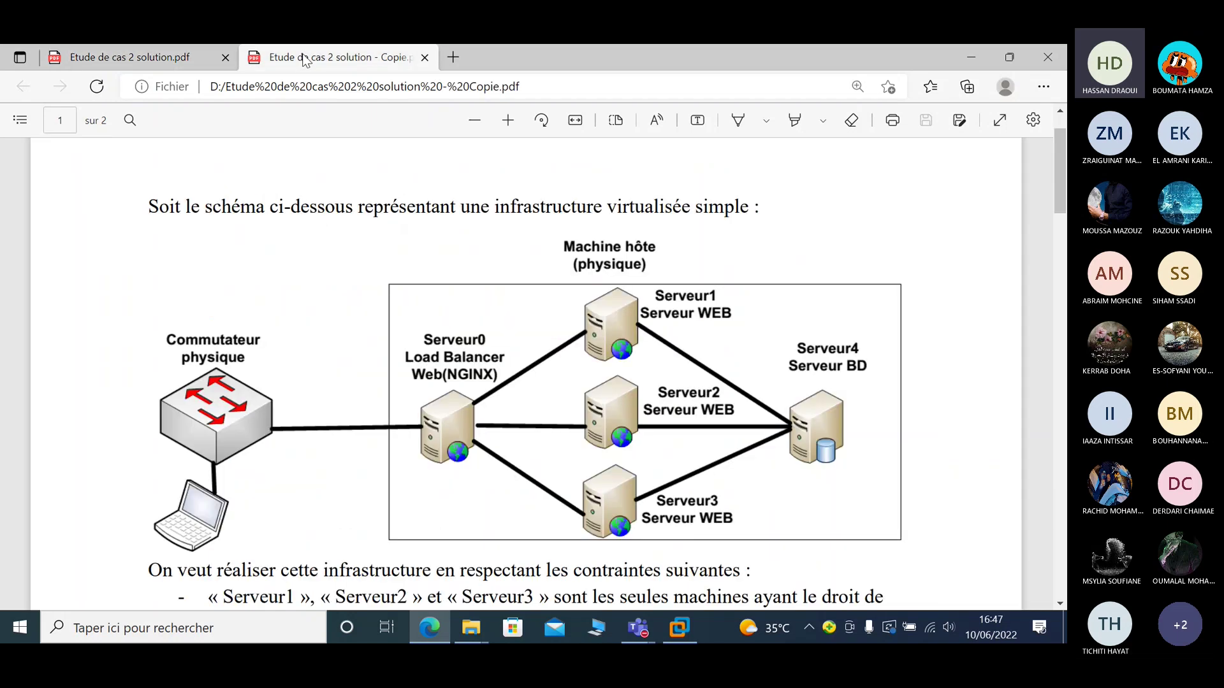
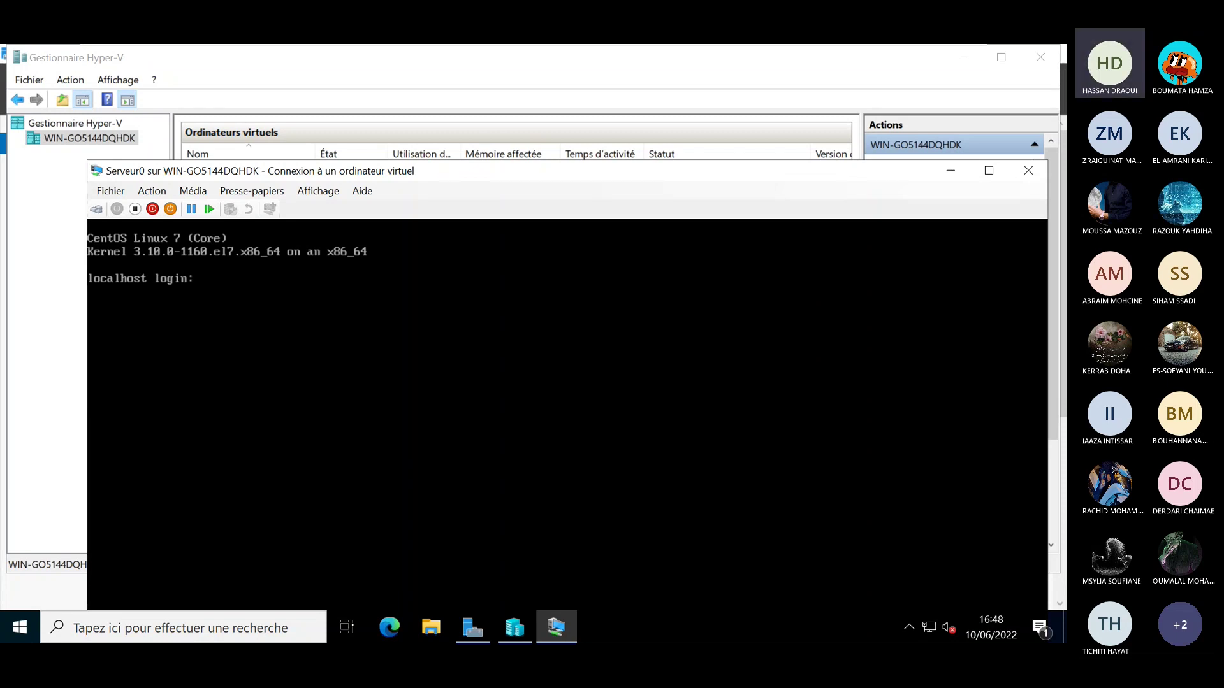
Step: Log in to Serveur0's CentOS console as root and minimize the console window
text(r)
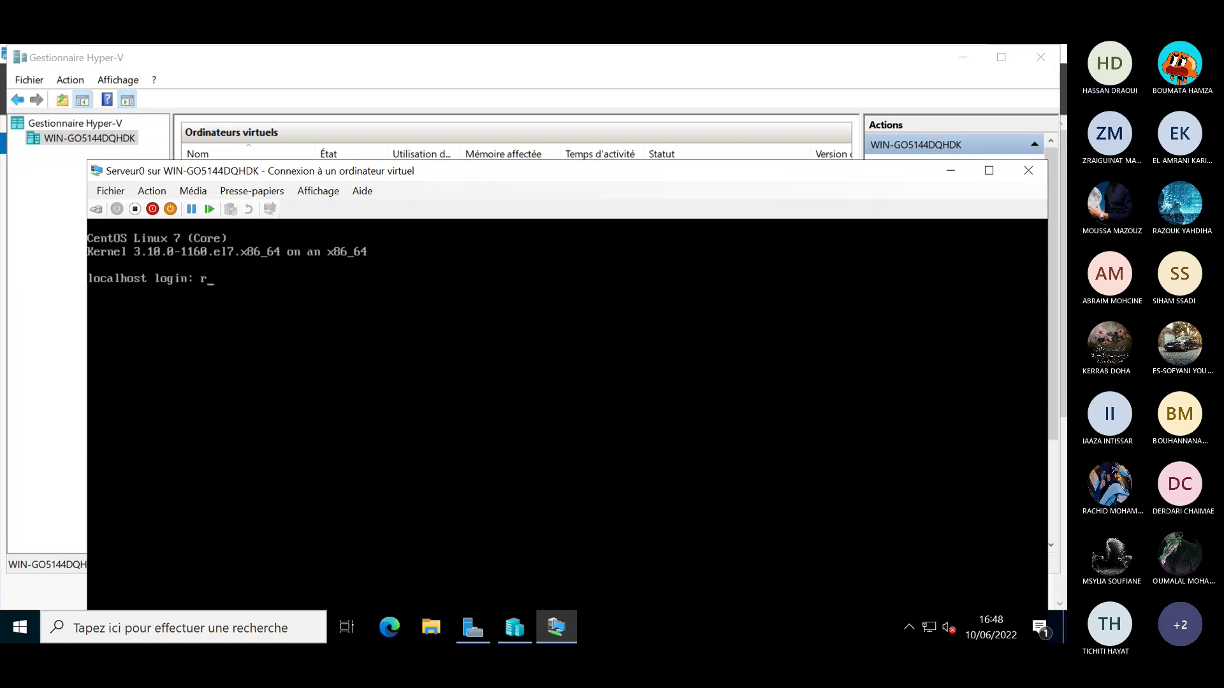
text(oot)
key(Return)
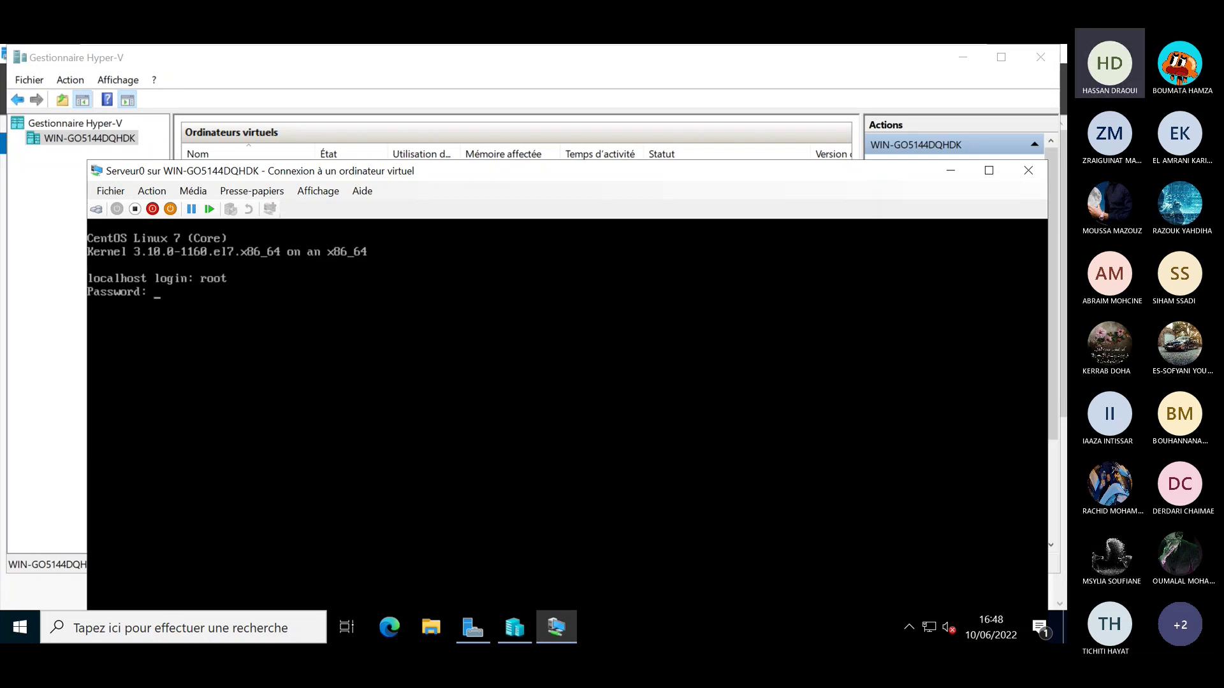
key(Return)
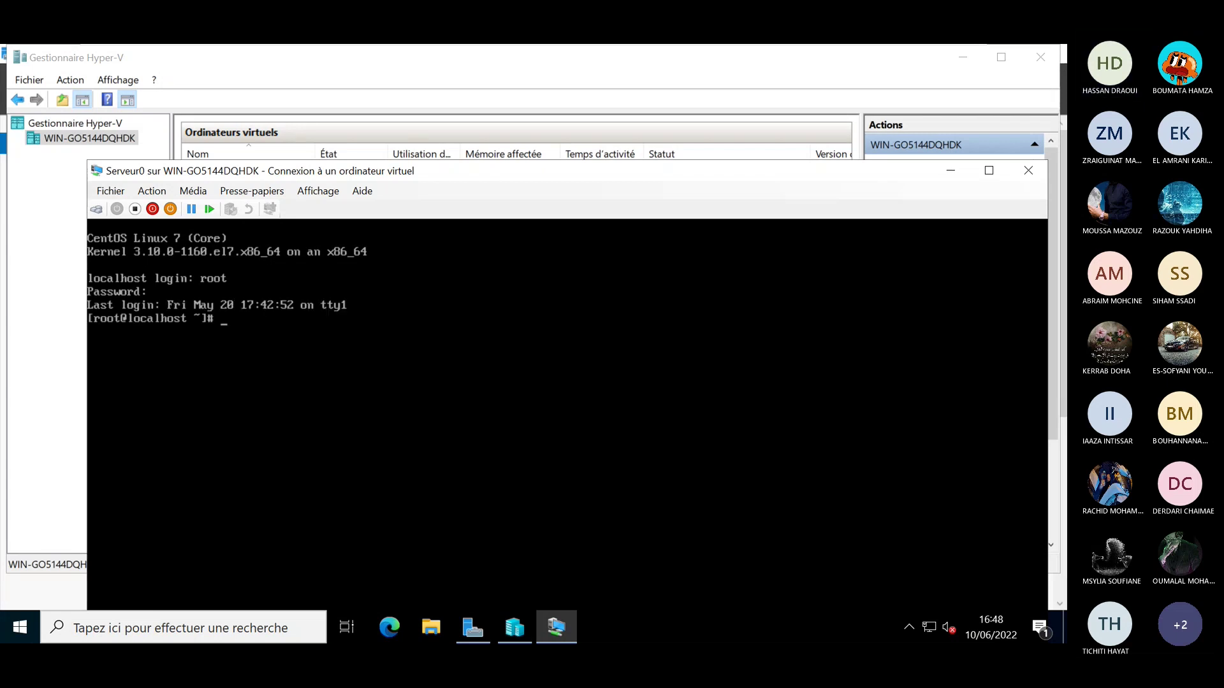
click(948, 172)
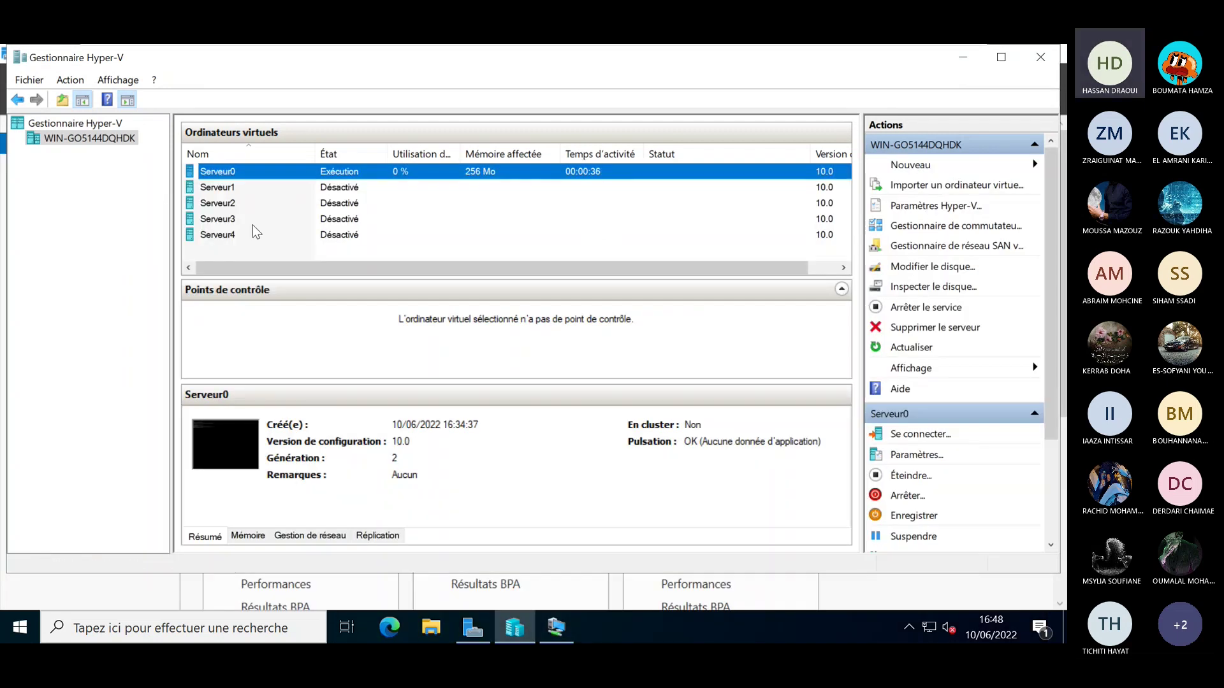
Step: Start Serveur1, Serveur2, Serveur3 and Serveur4 together, then bring Serveur0's console back
click(205, 189)
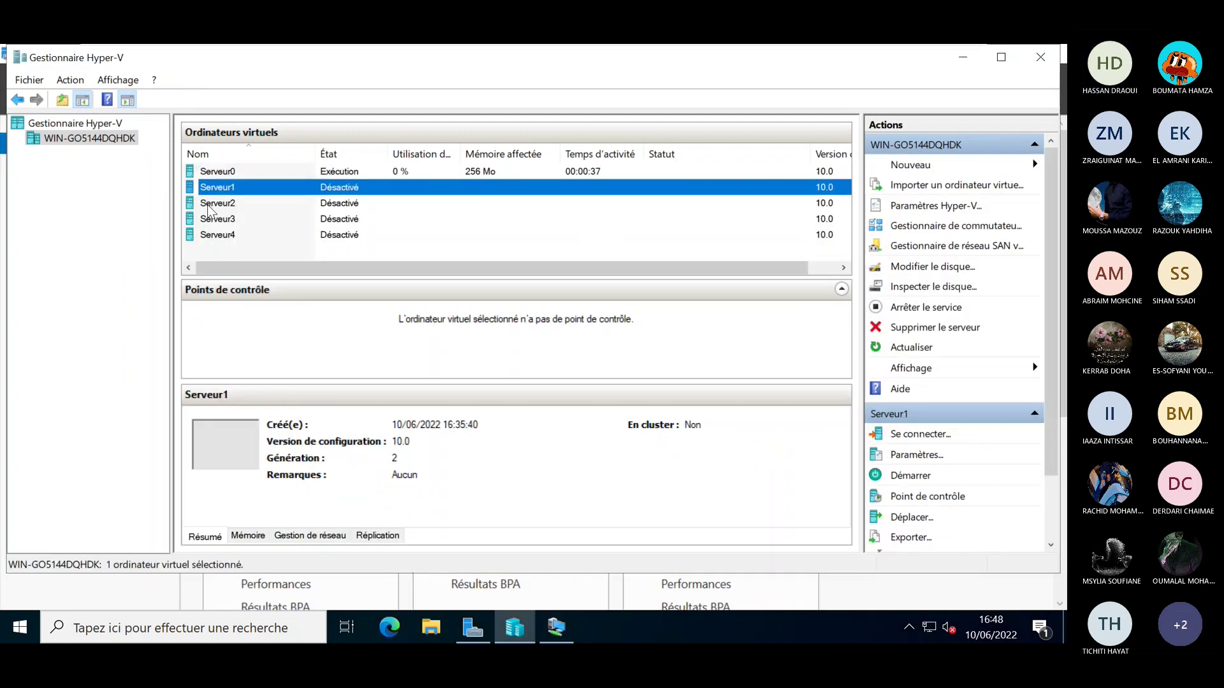
ctrl+click(209, 204)
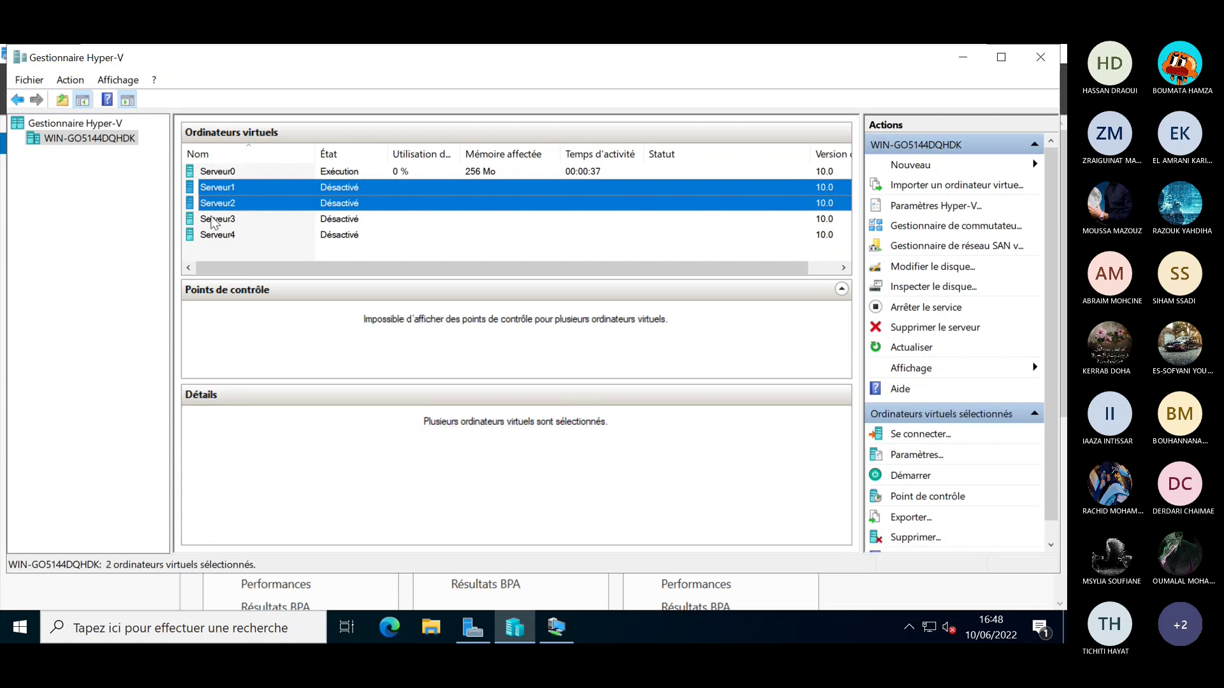
ctrl+click(212, 220)
ctrl+click(217, 237)
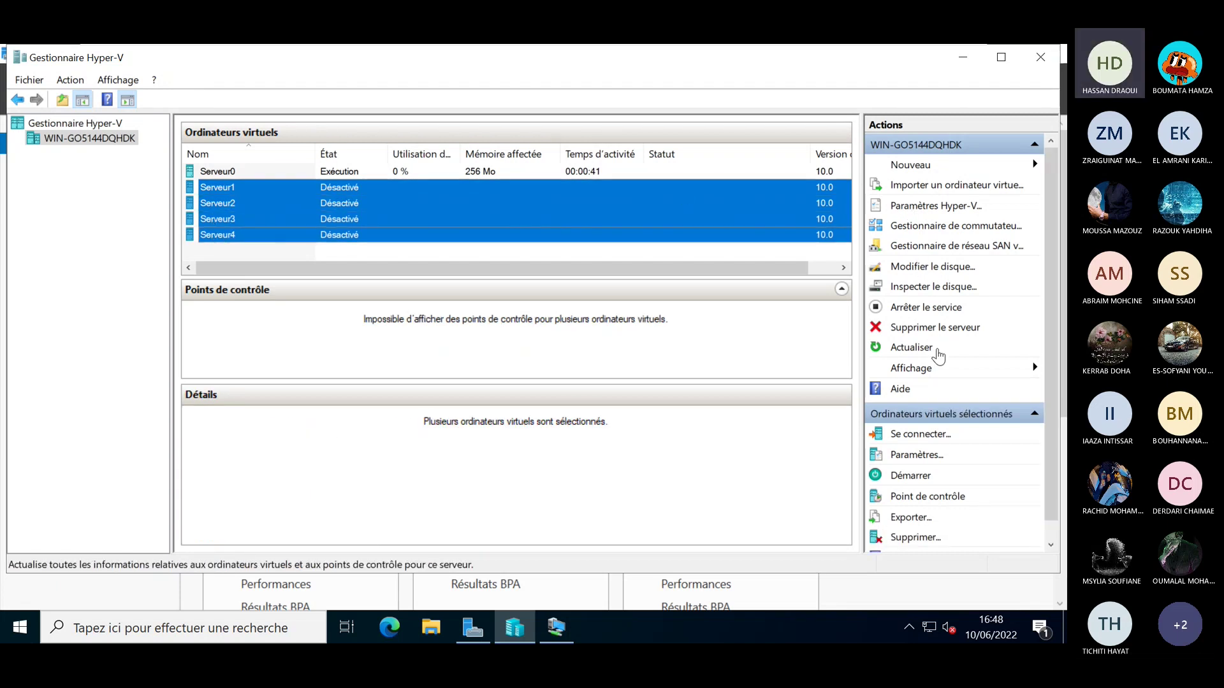
click(910, 479)
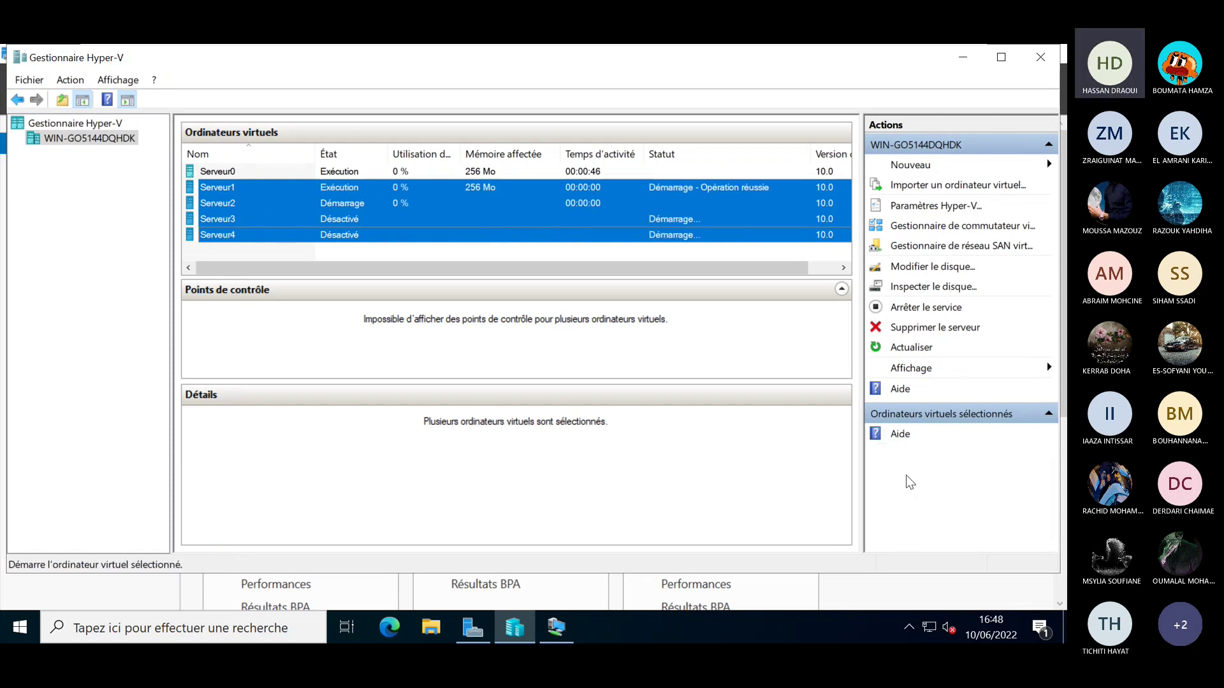
click(559, 628)
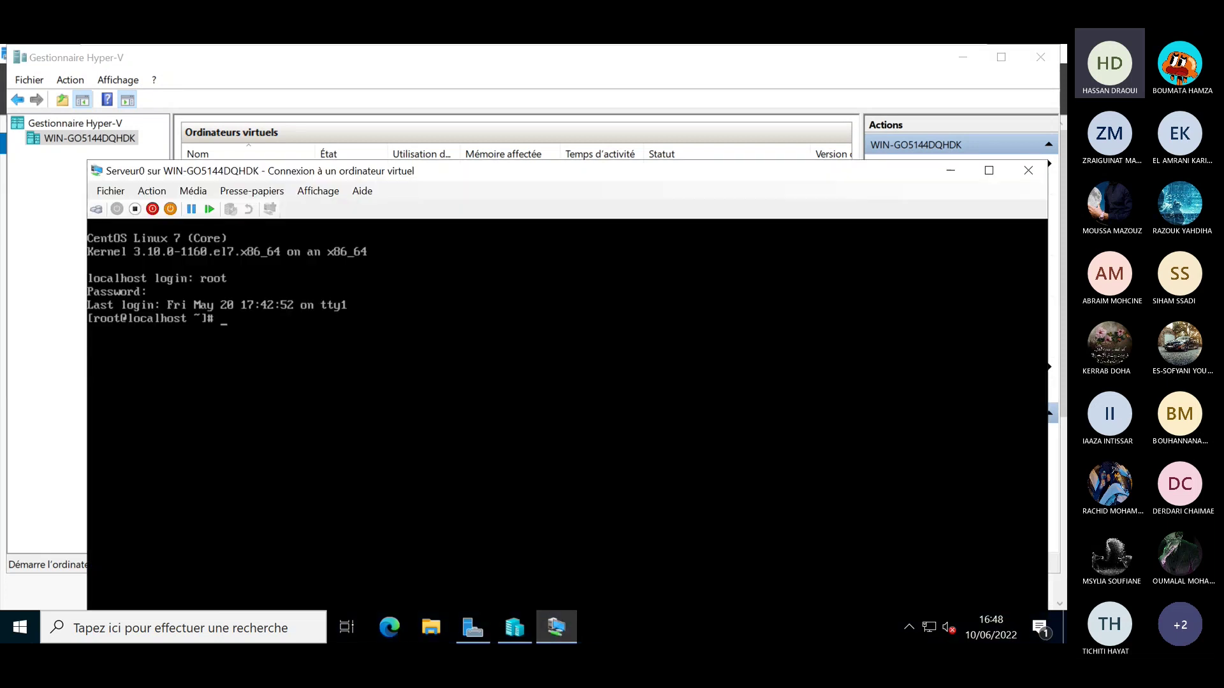
Step: Run ip a on Serveur0 to show eth0 has no IPv4 address, then return to Hyper-V Manager
text(ip a)
key(Return)
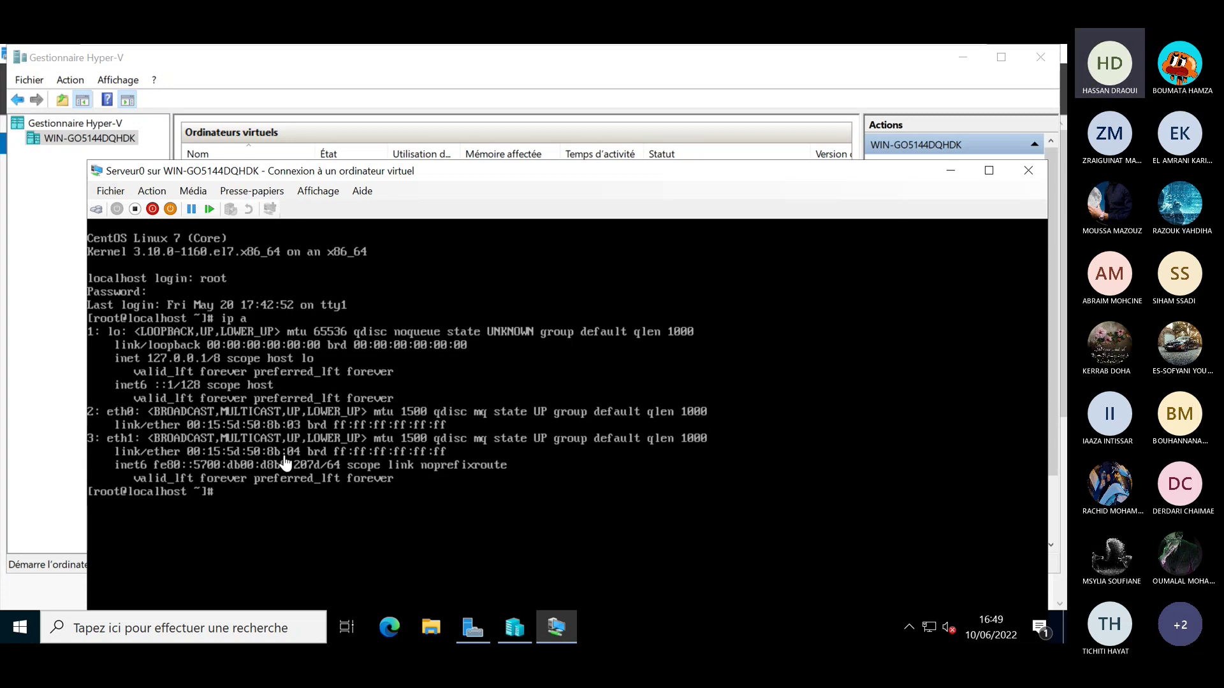
click(390, 59)
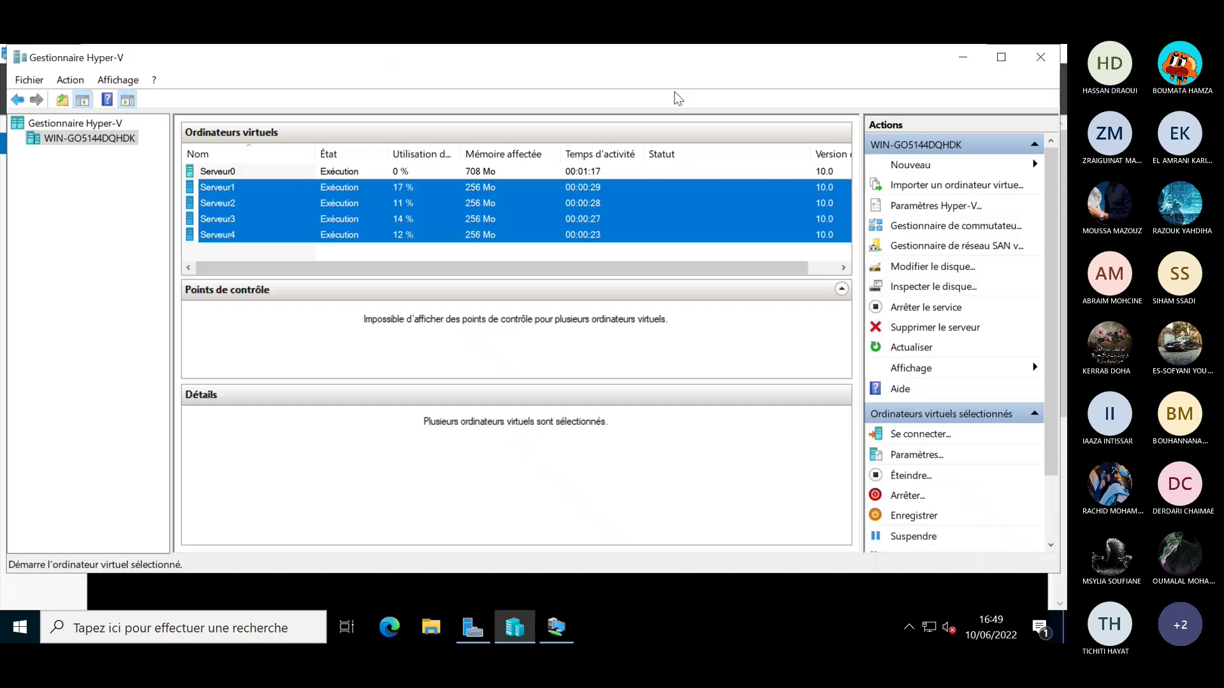
right_click(302, 172)
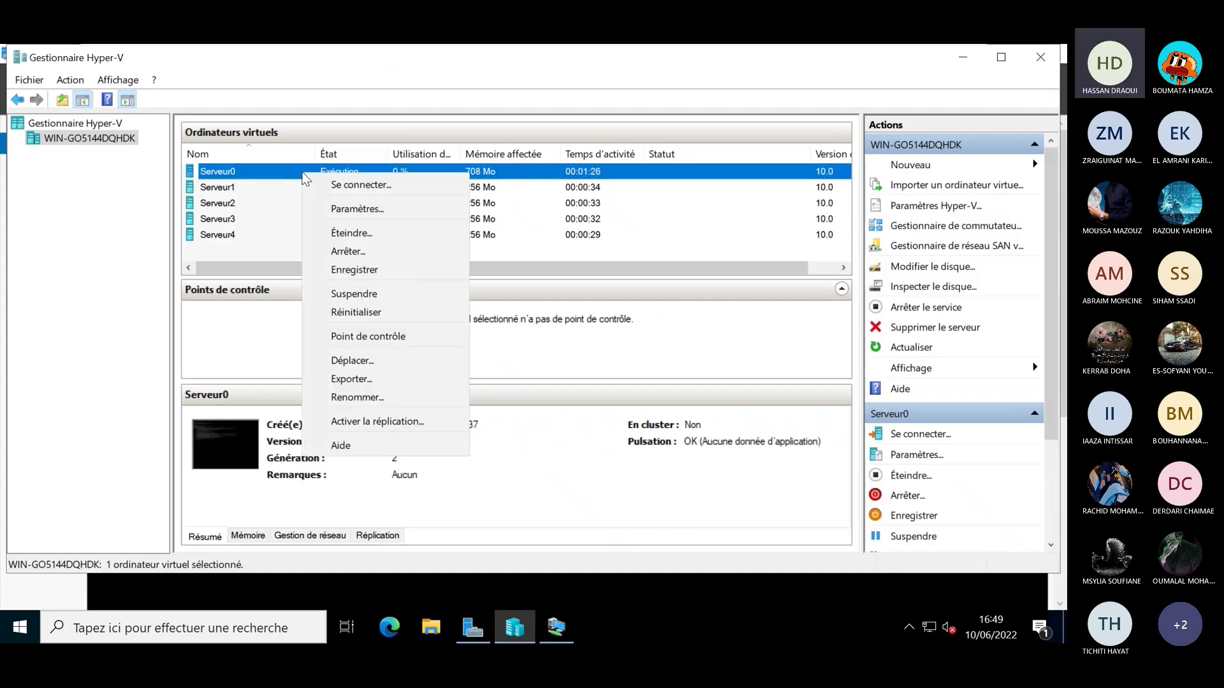
click(336, 212)
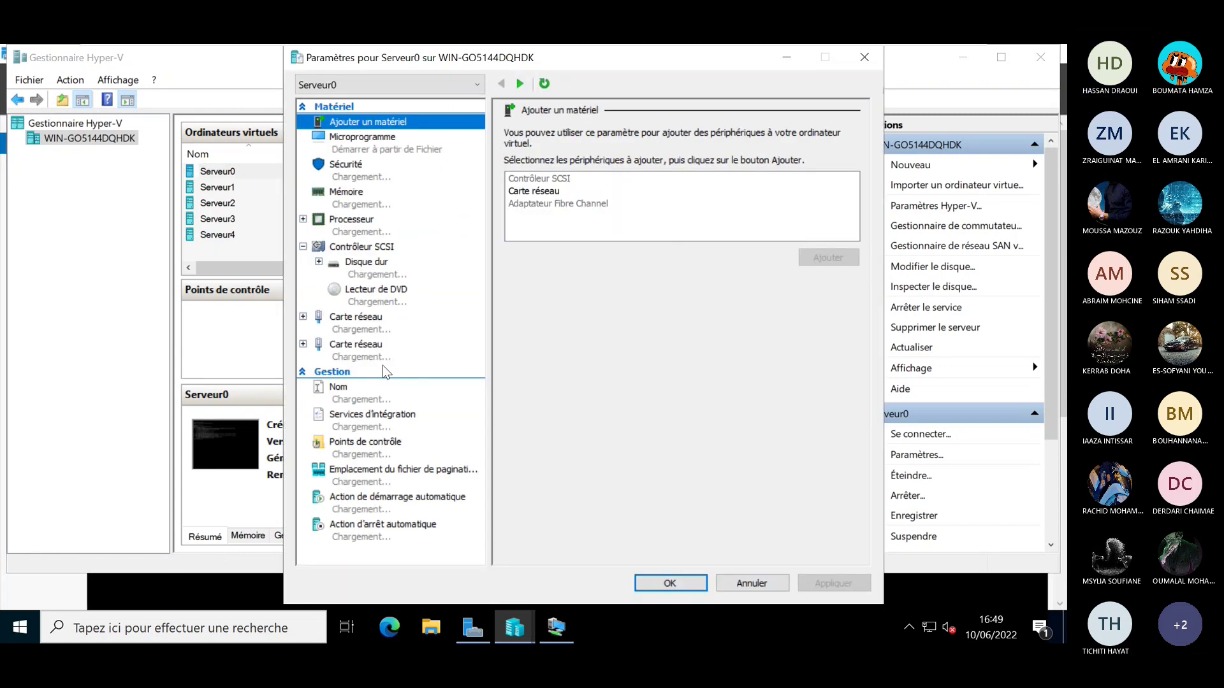
click(351, 326)
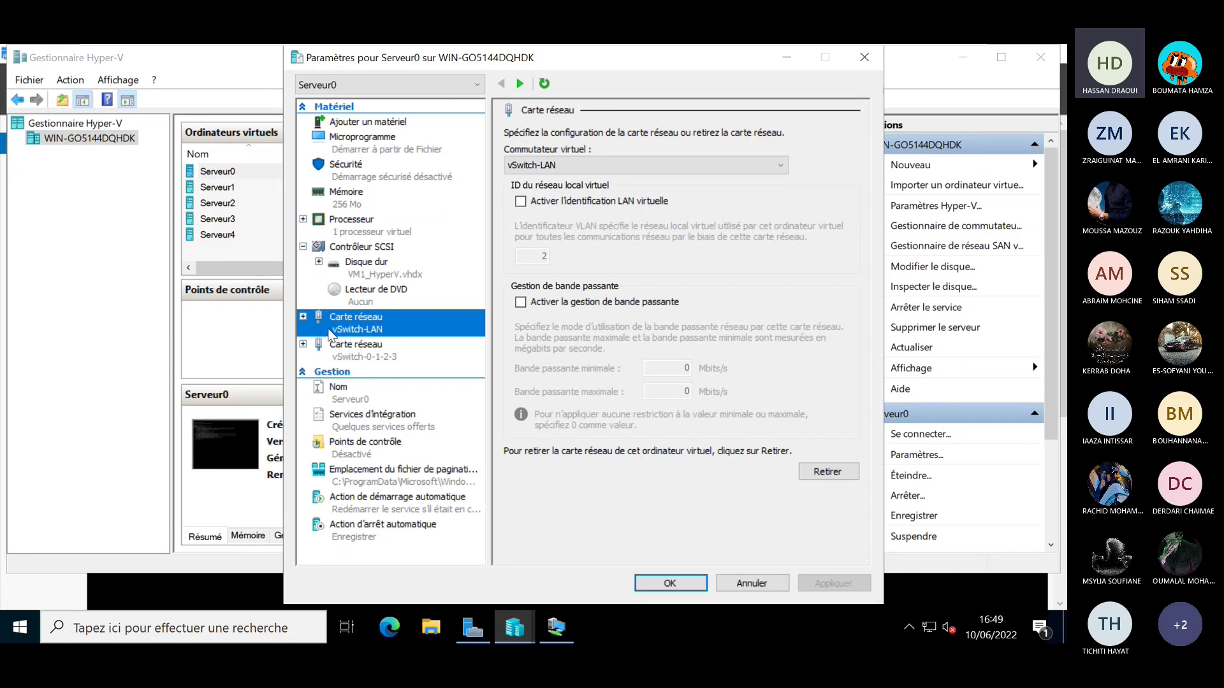
click(304, 317)
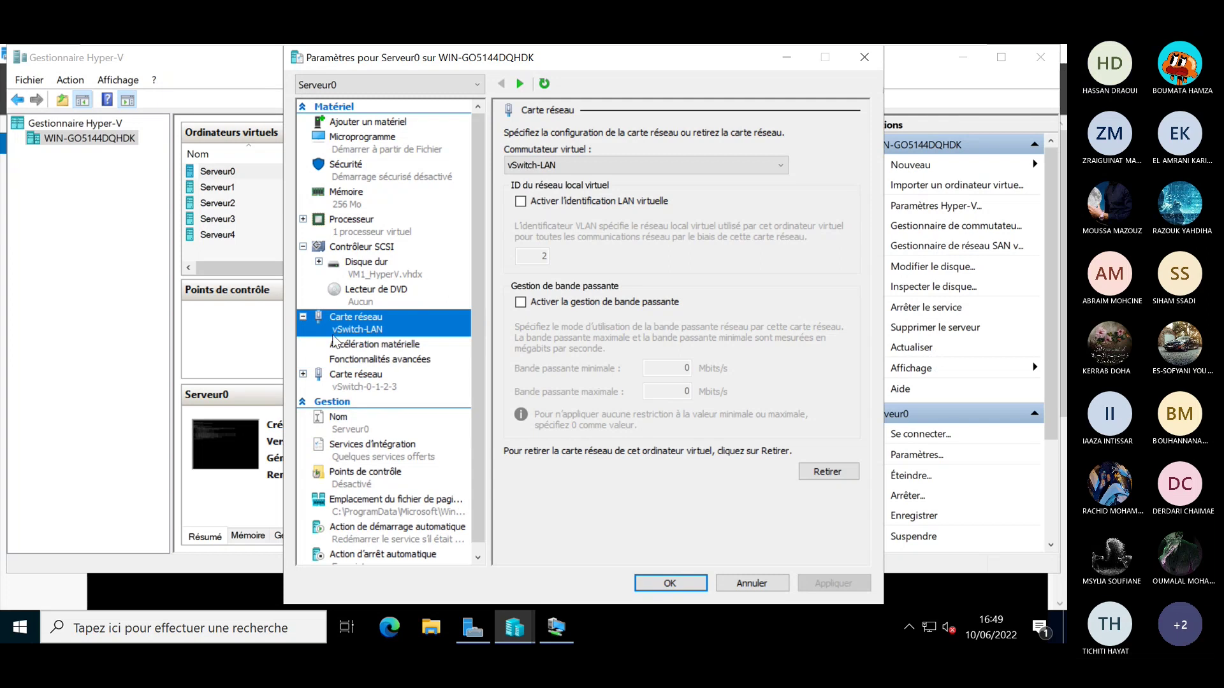
click(363, 364)
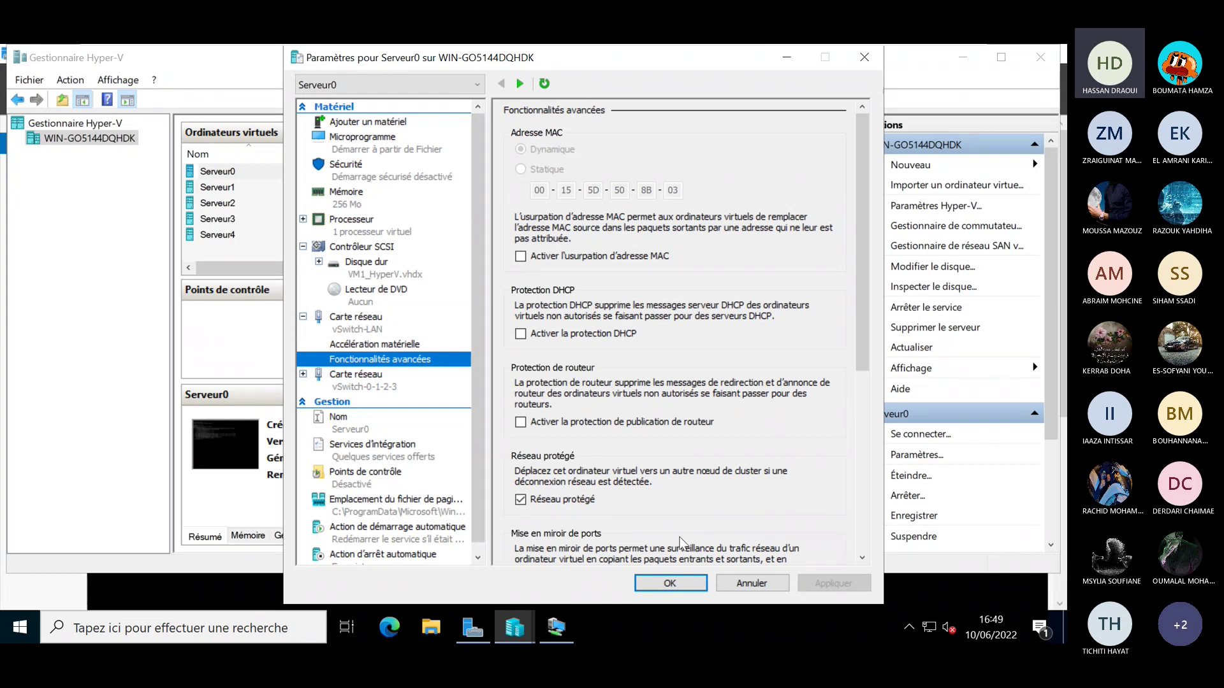
click(752, 584)
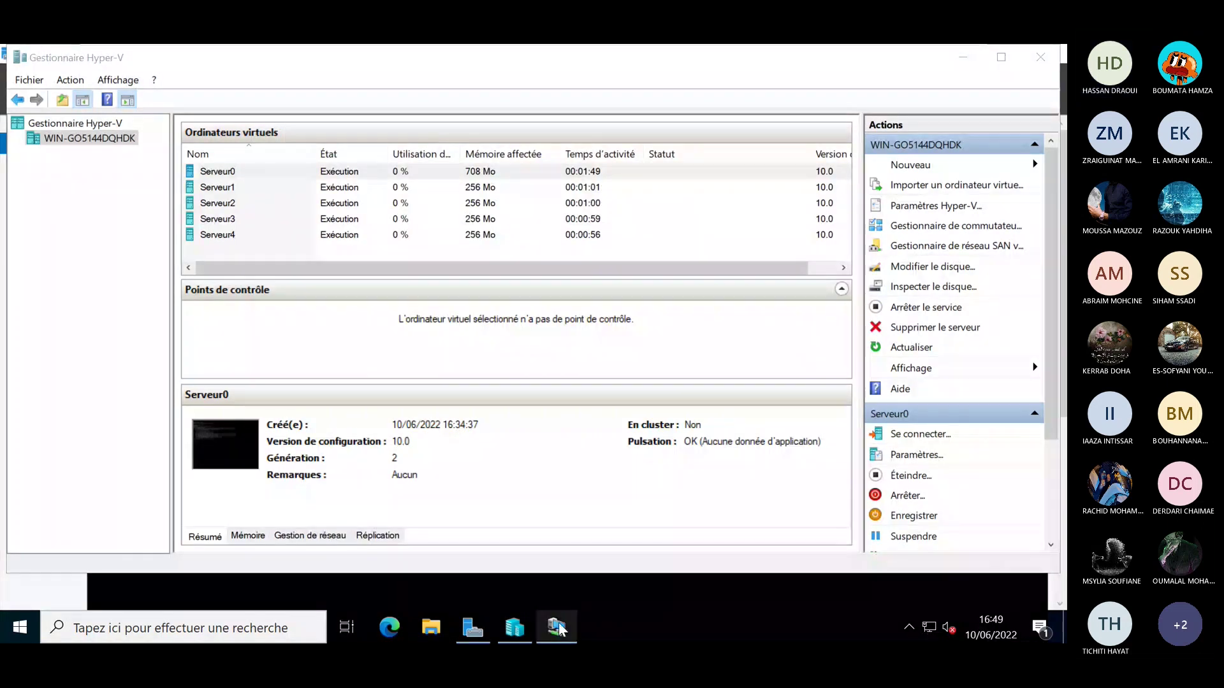
Step: Request a DHCP address for Serveur0's eth0 with dhclient eth0
click(556, 626)
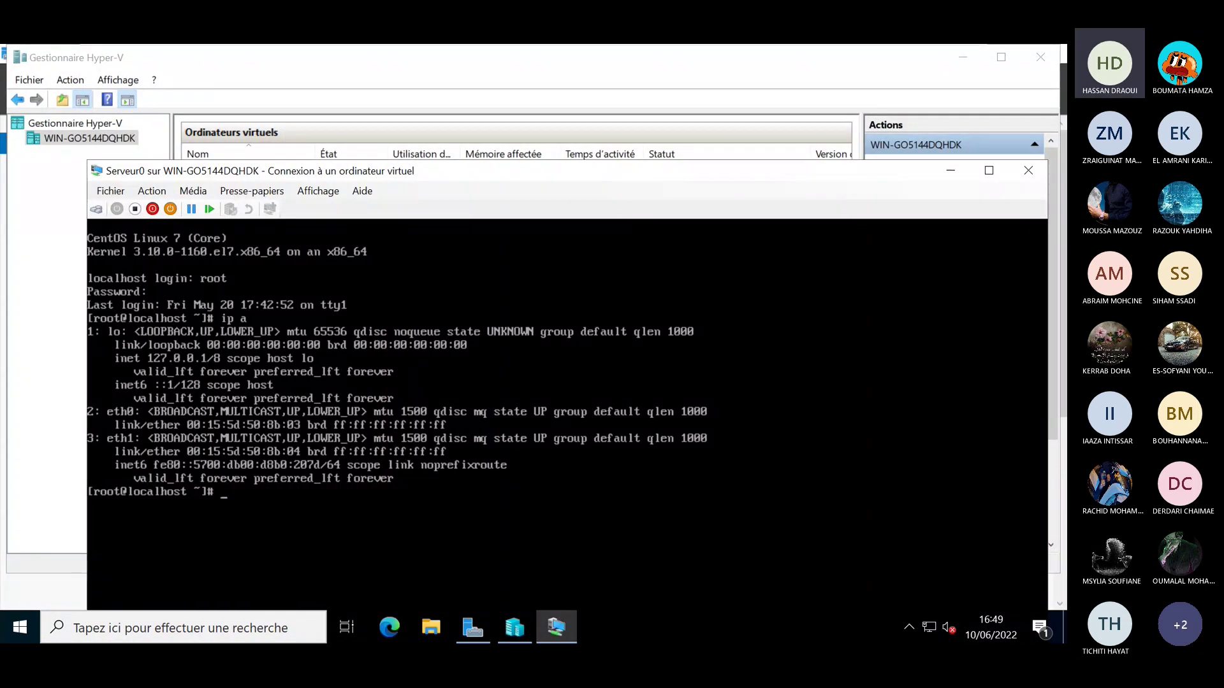
text(dhclient)
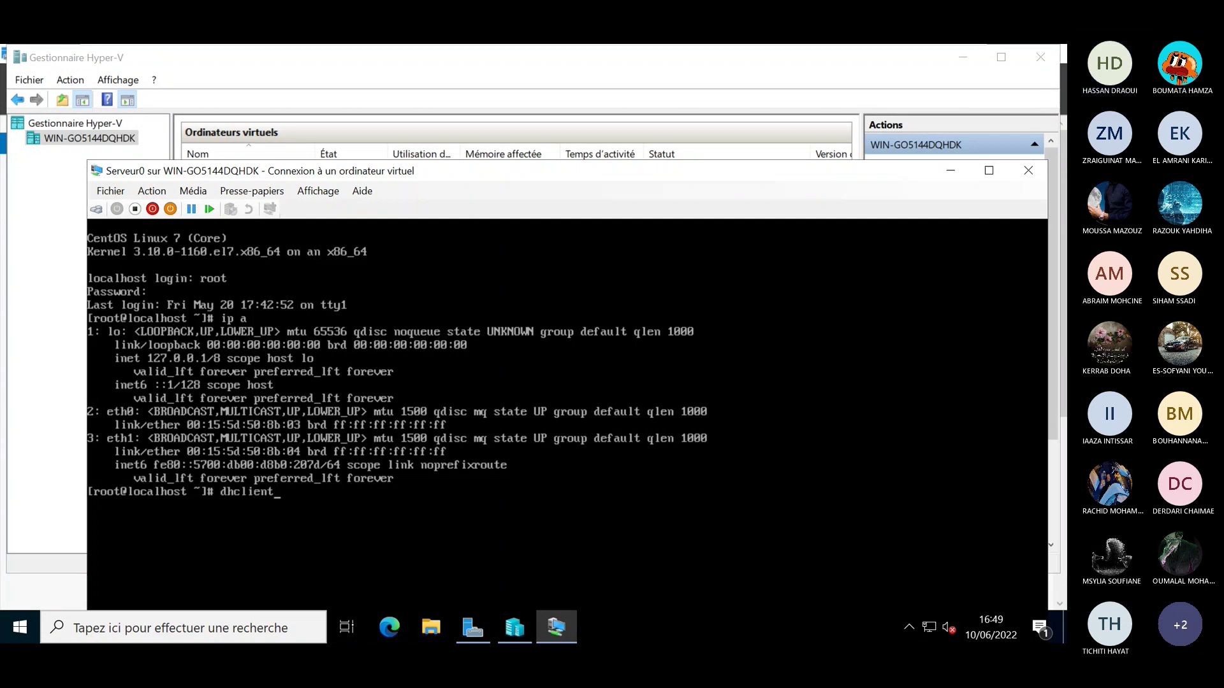
text( eth)
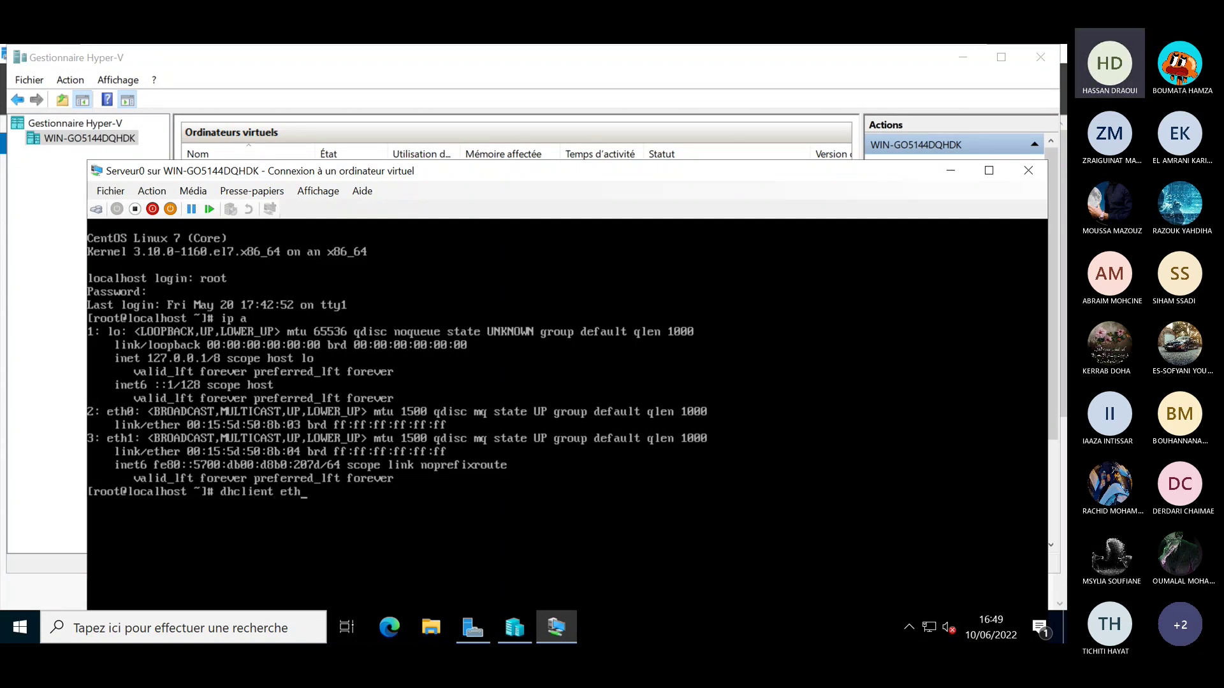
text(0)
key(Return)
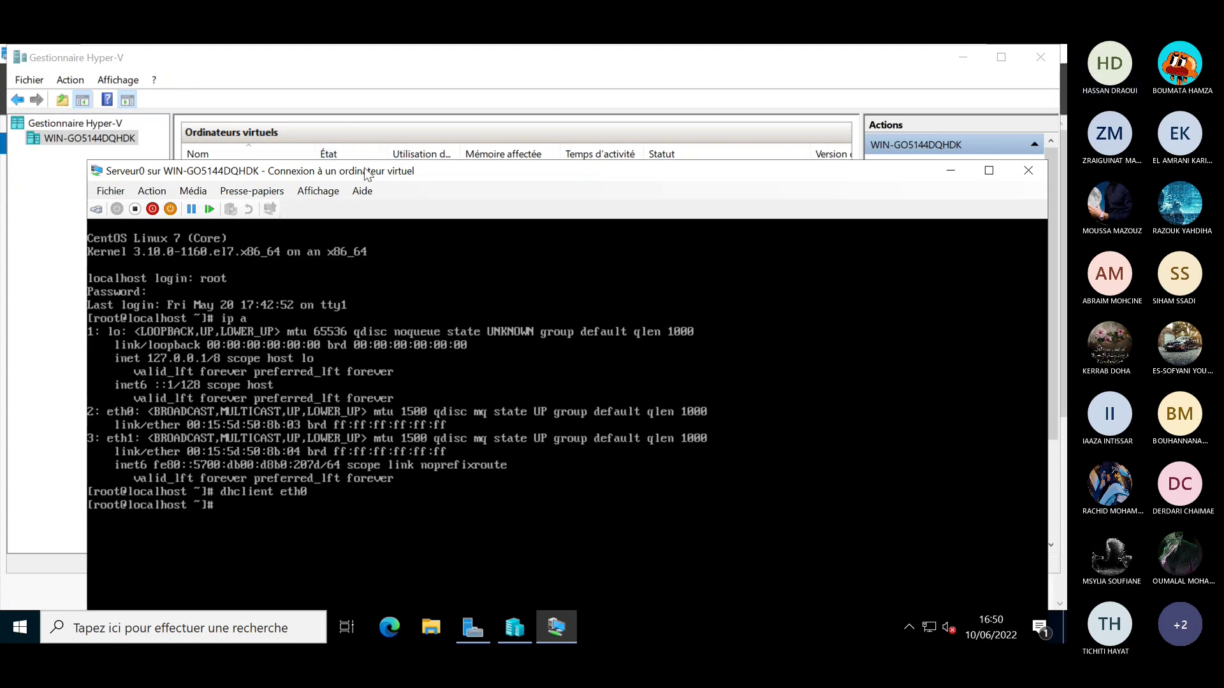
Step: Verify with ip a that eth0 now holds 192.168.80.140/24, then minimize the VM
drag(366, 173, 356, 78)
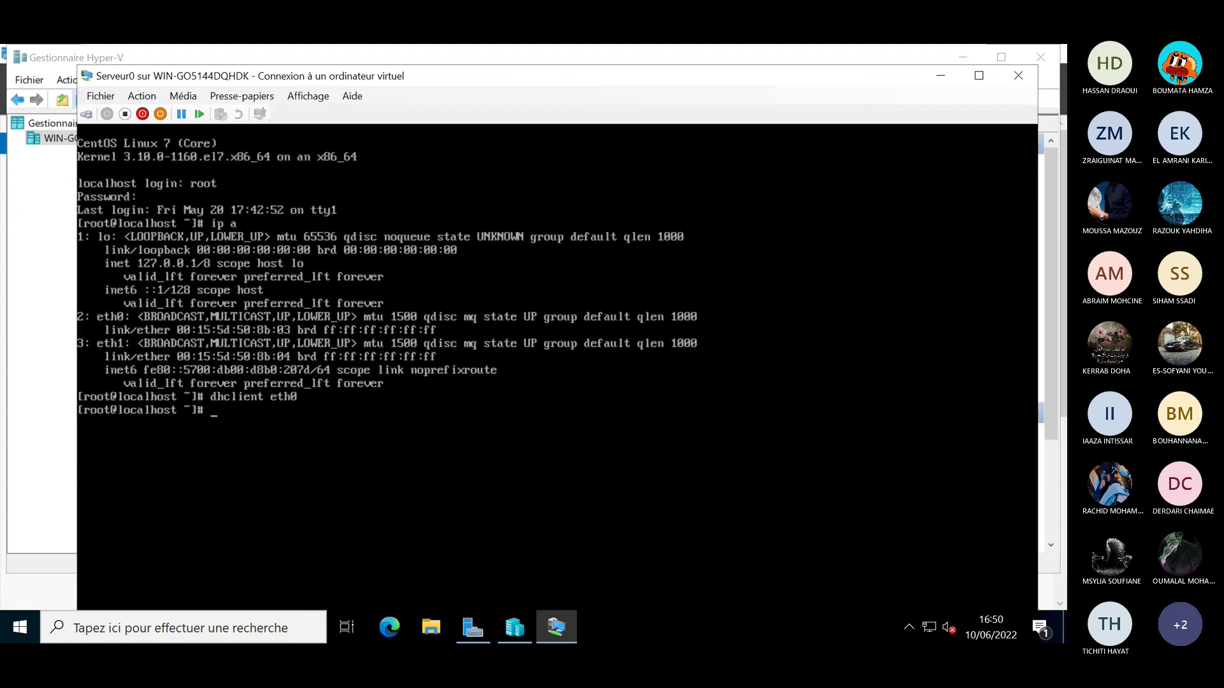
text(ip a)
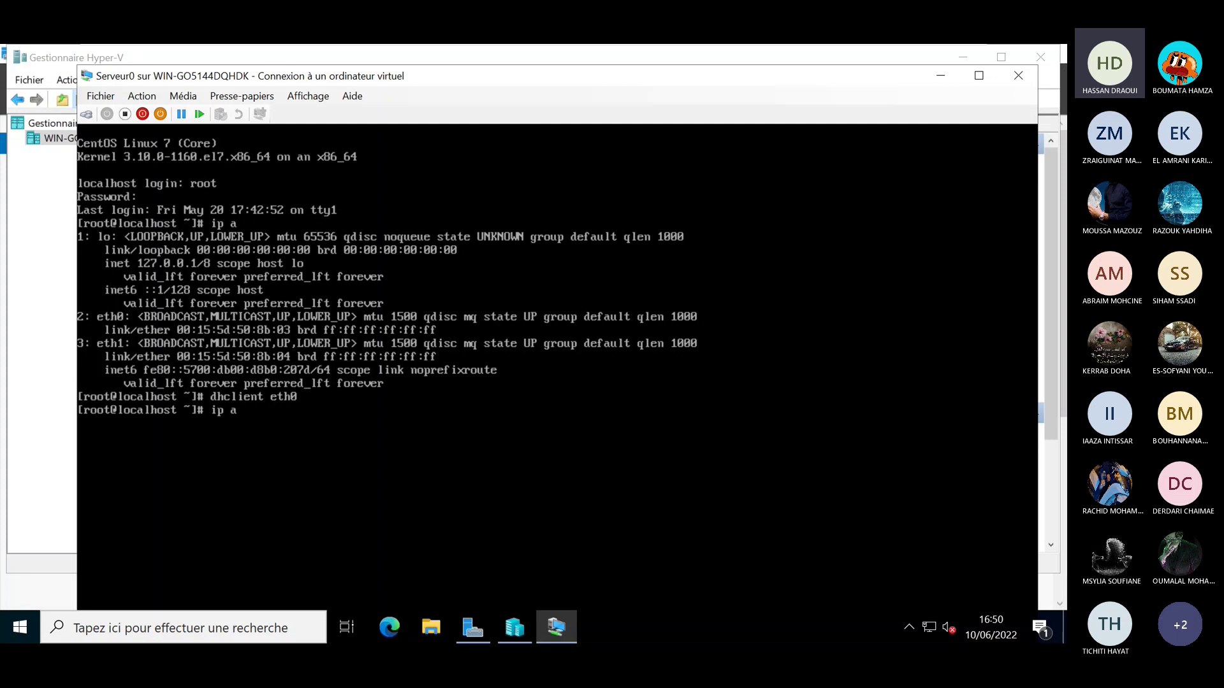
key(Return)
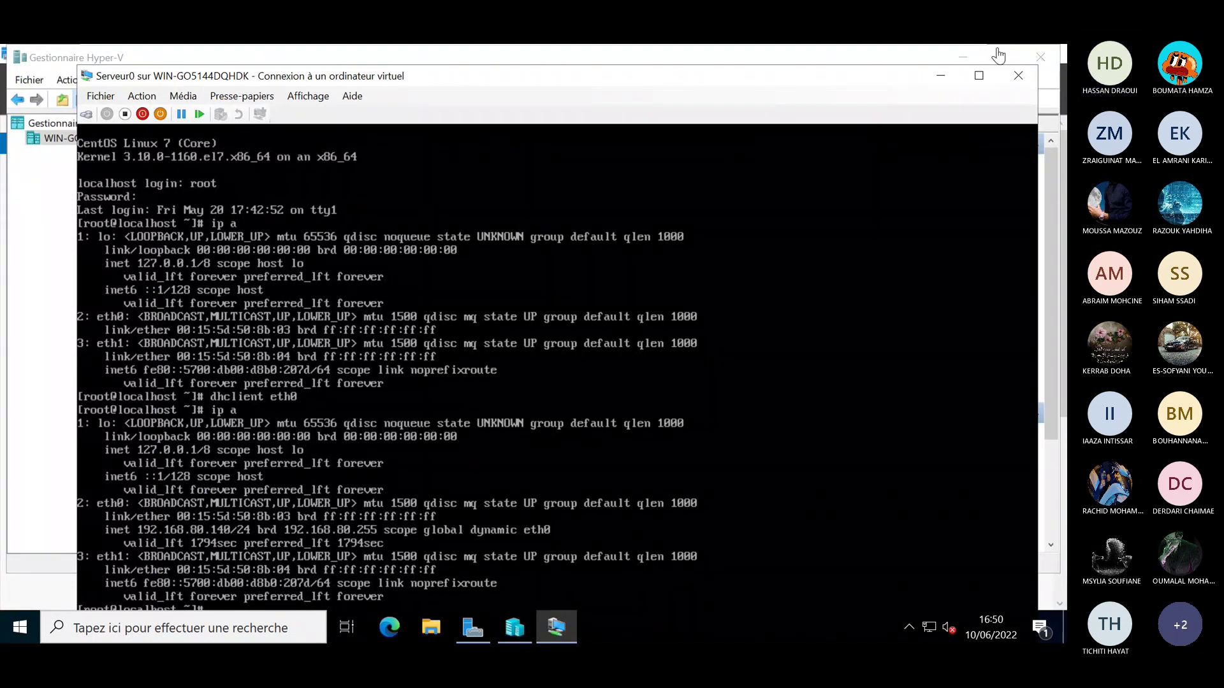
mouse_move(865, 45)
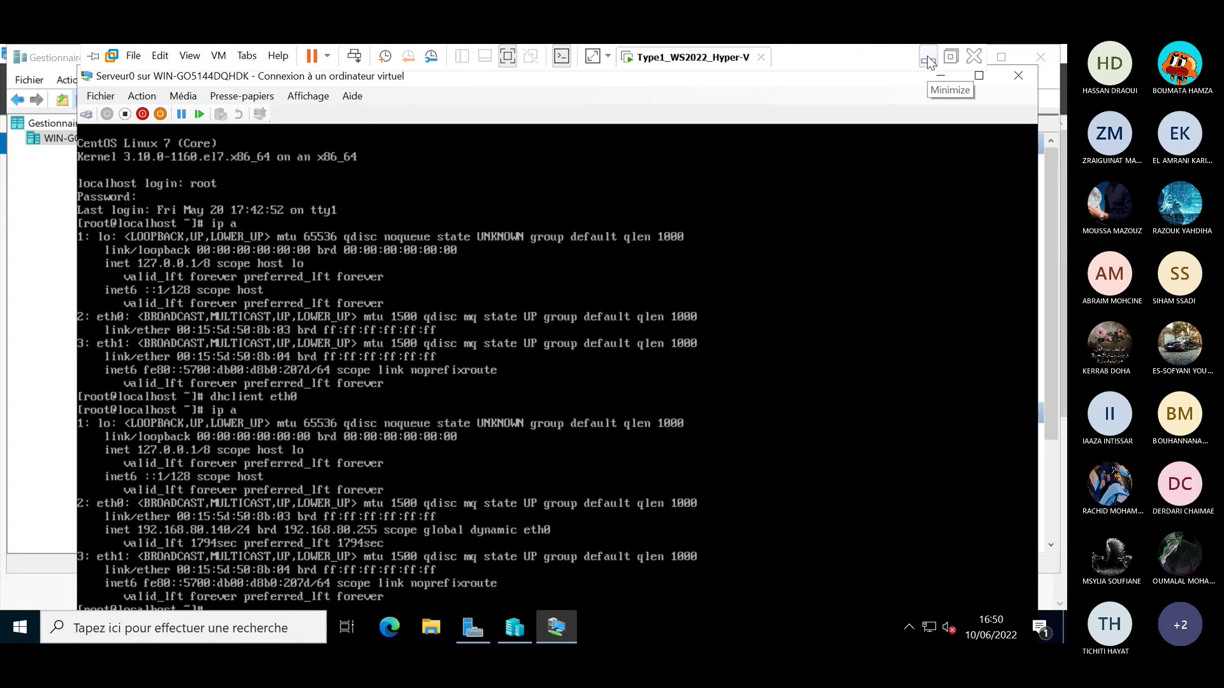
click(928, 62)
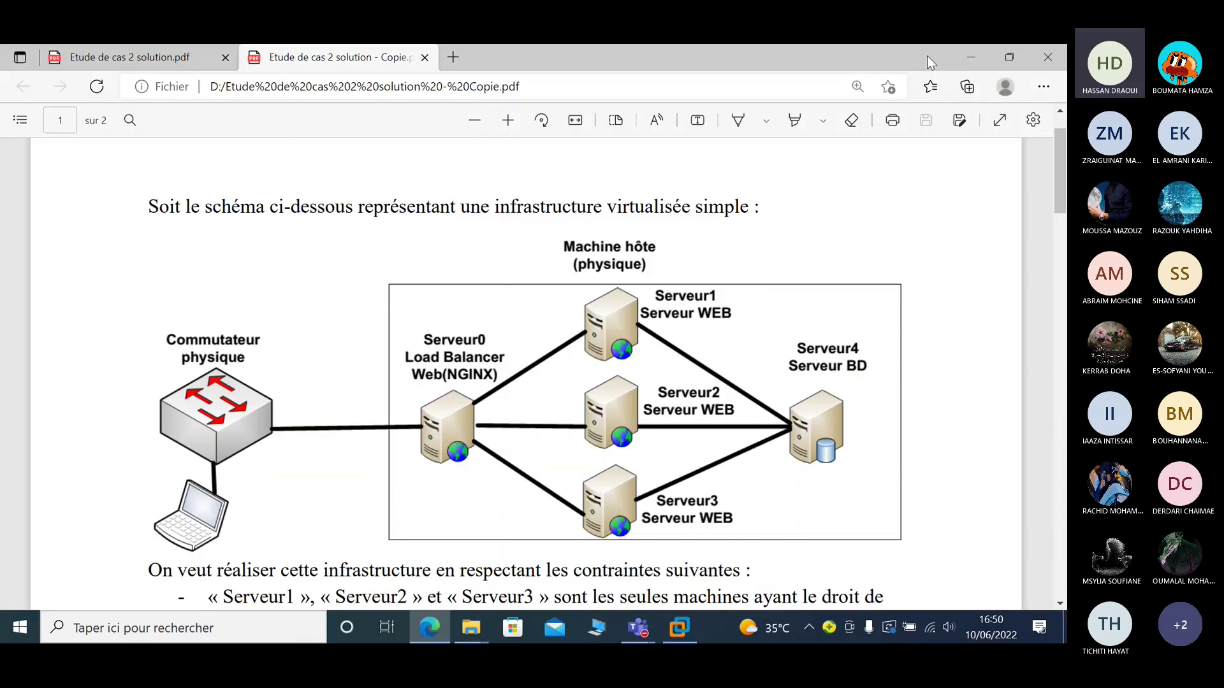
Step: Review the Etude de cas 2 solution.pdf steps and network diagram, then return to Serveur0's console
click(146, 58)
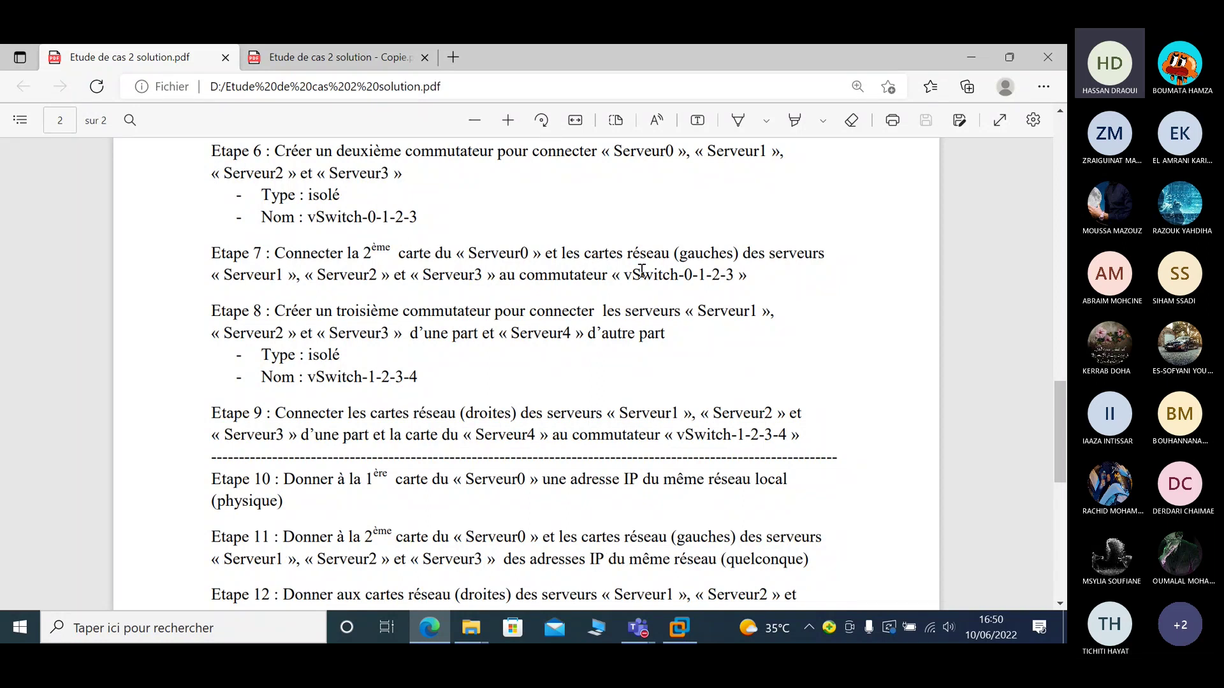
click(331, 57)
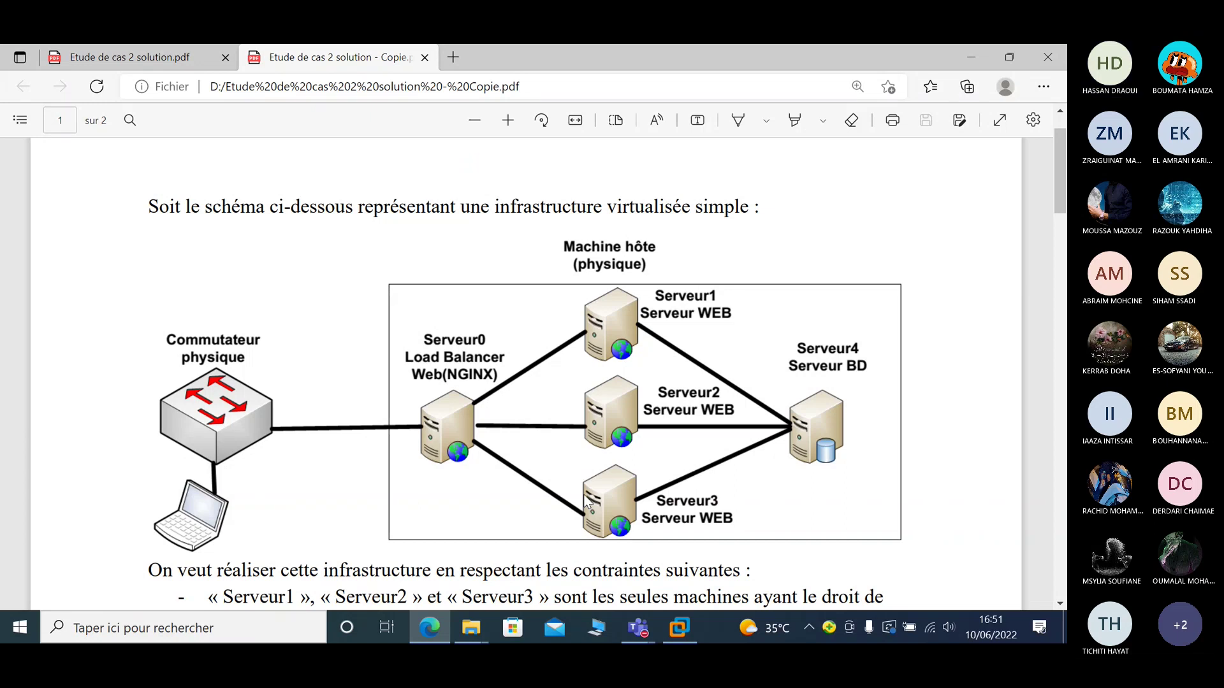
mouse_move(679, 629)
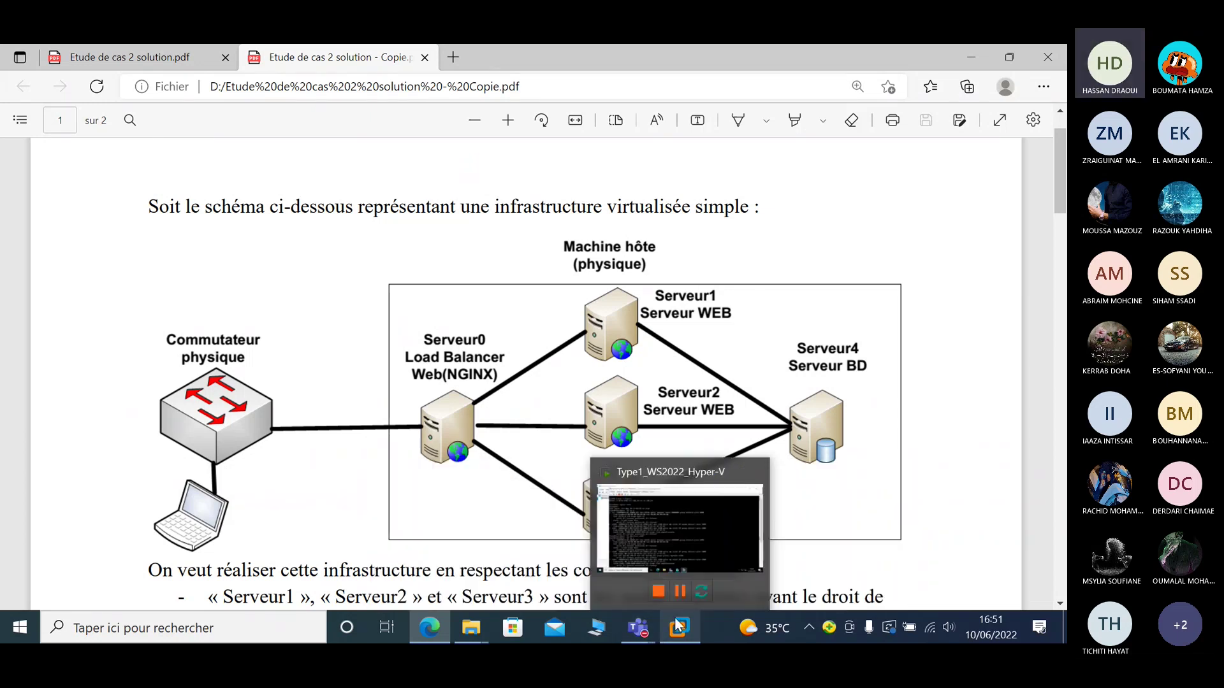
click(679, 630)
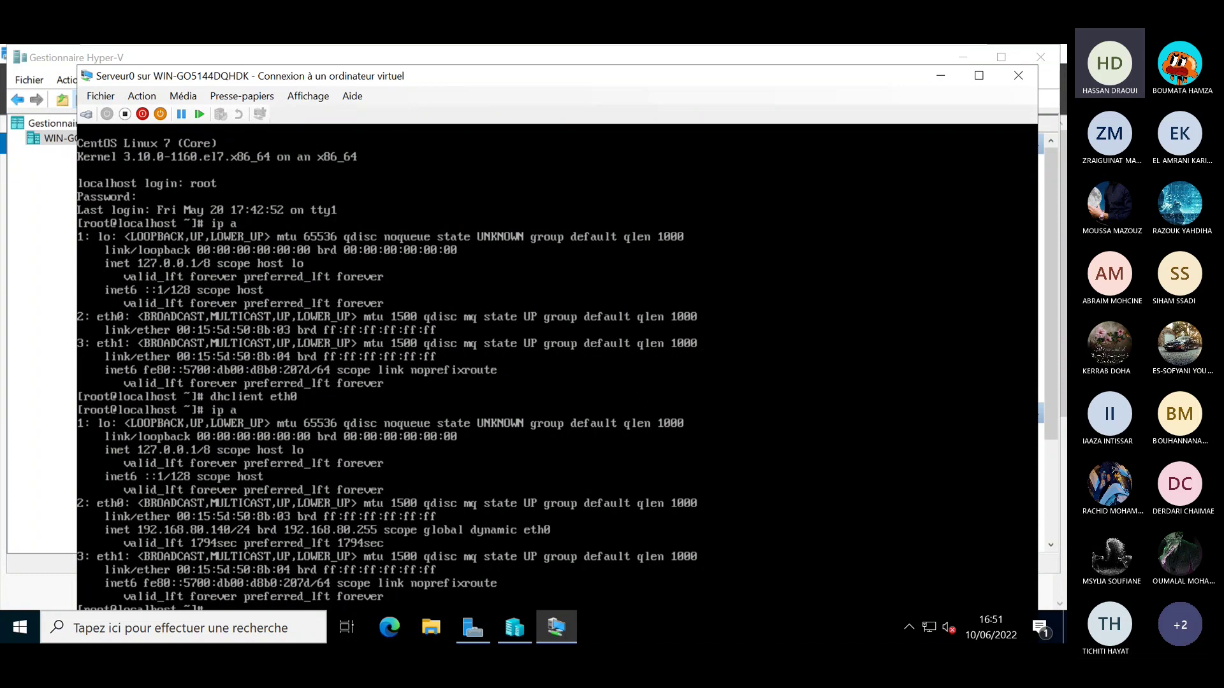
Step: Clear the screen and run ip a, showing eth0 at 192.168.80.140/24 and eth1 without IPv4
key(ctrl+l)
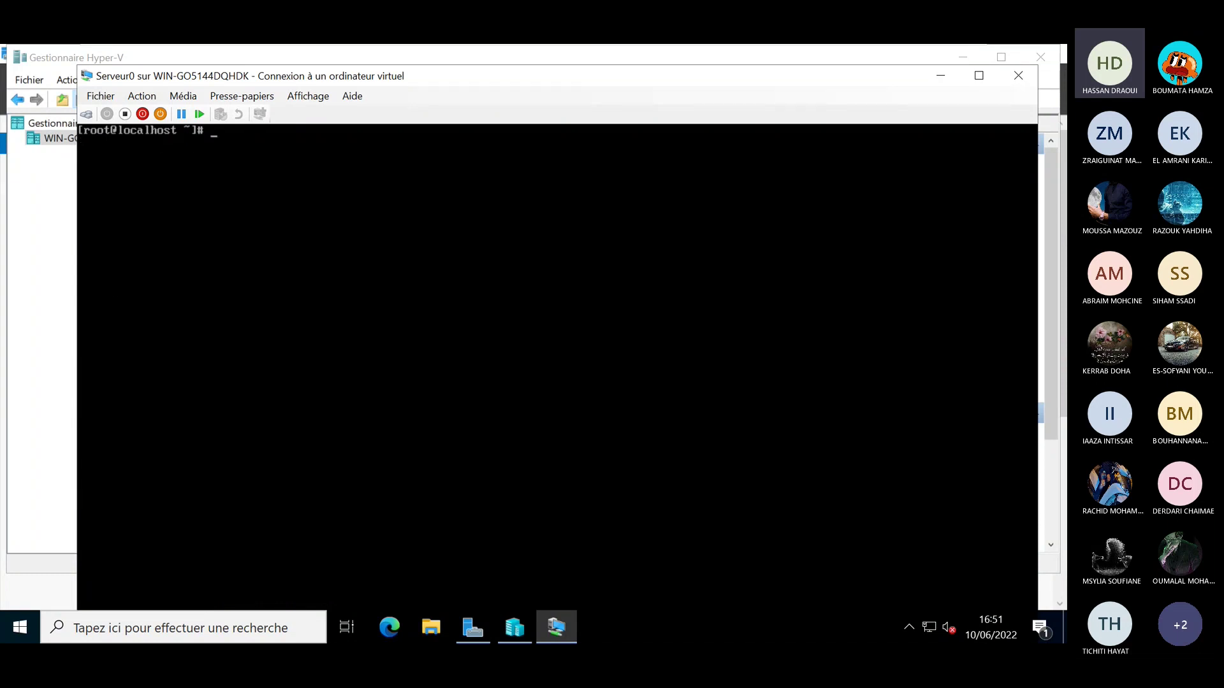
text(ip a)
key(Up)
key(Down)
key(Return)
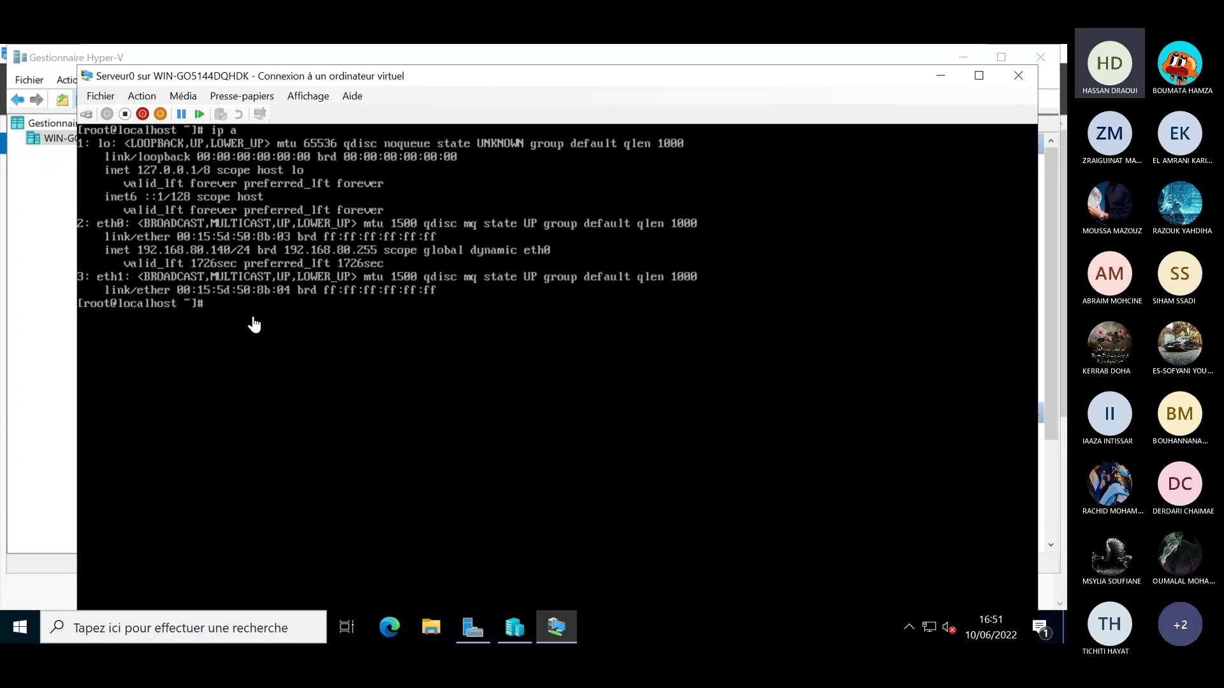
text(nmtui)
Step: Launch nmtui, edit the Connexion filaire 1 profile and rename it to eth1
key(Return)
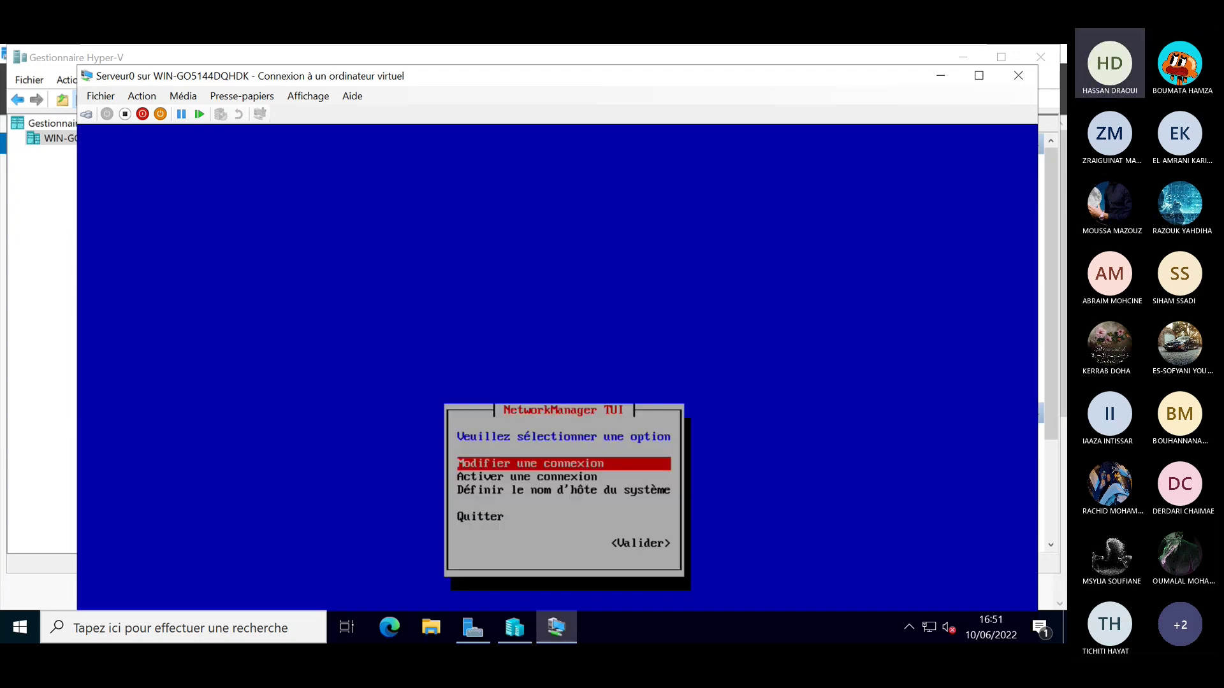
key(Return)
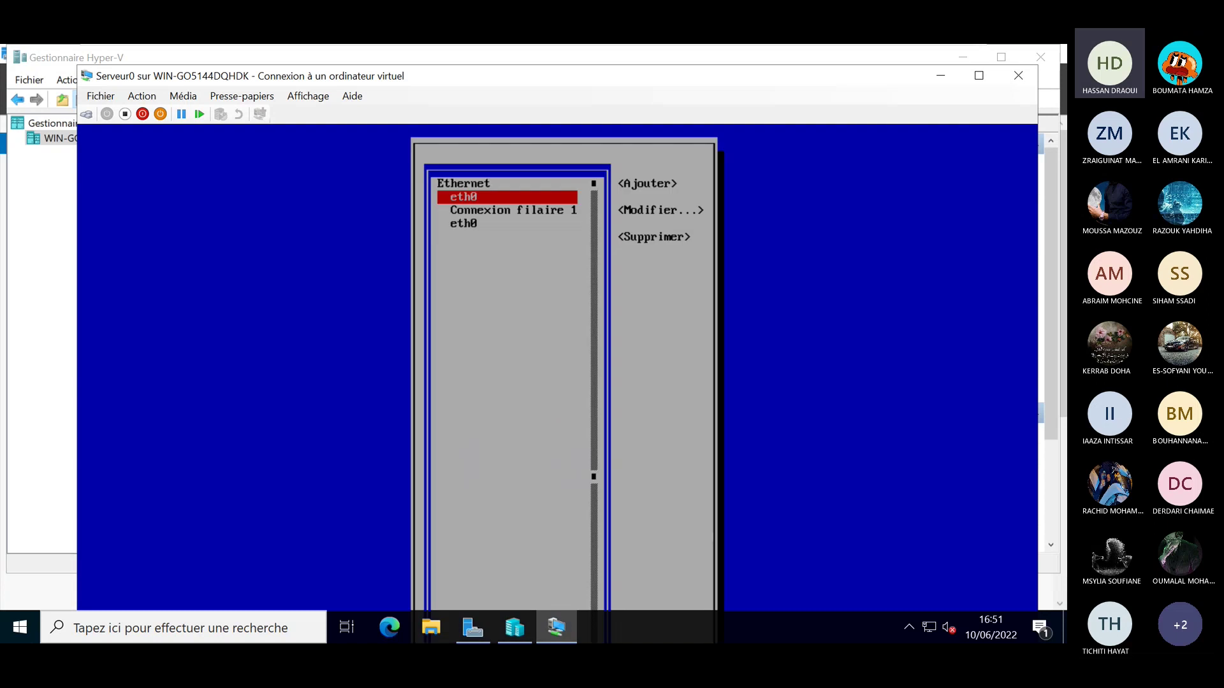
key(Down)
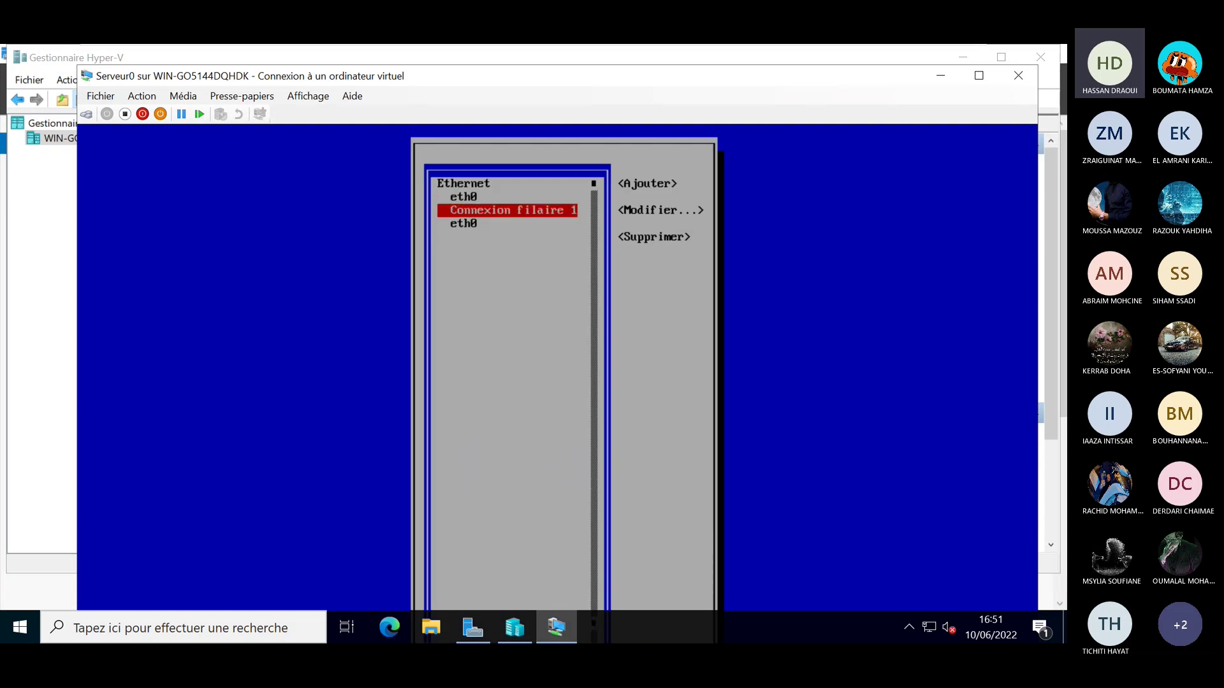
key(Return)
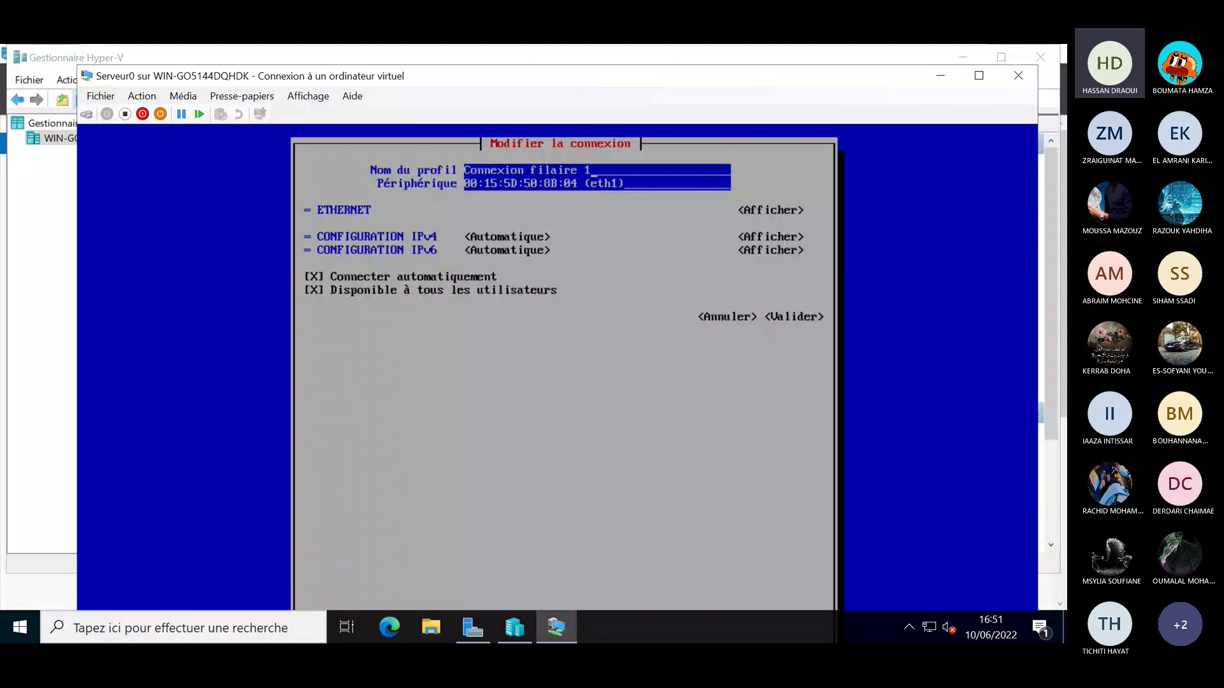
key(BackSpace)
key(BackSpace)
key(BackSpace)
key(BackSpace)
key(BackSpace)
key(BackSpace)
key(BackSpace)
key(BackSpace)
key(BackSpace)
key(BackSpace)
key(BackSpace)
key(BackSpace)
key(BackSpace)
key(BackSpace)
key(BackSpace)
key(BackSpace)
key(BackSpace)
key(BackSpace)
key(BackSpace)
text(et)
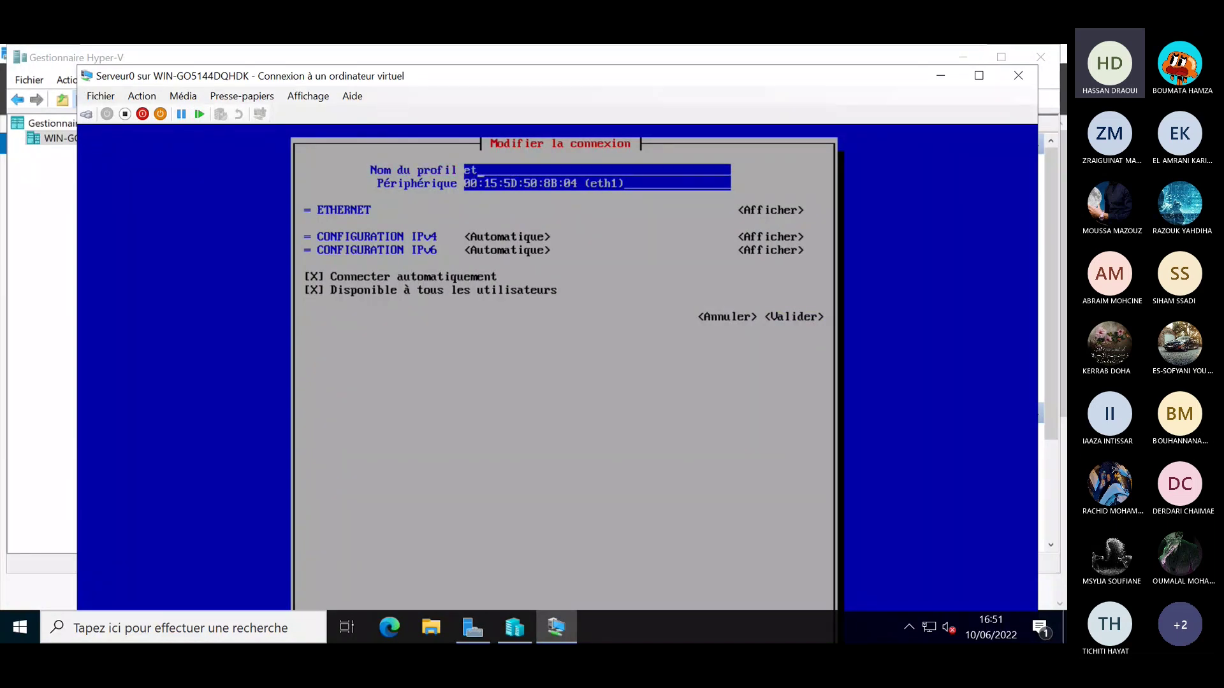
text(h1)
key(Tab)
key(Tab)
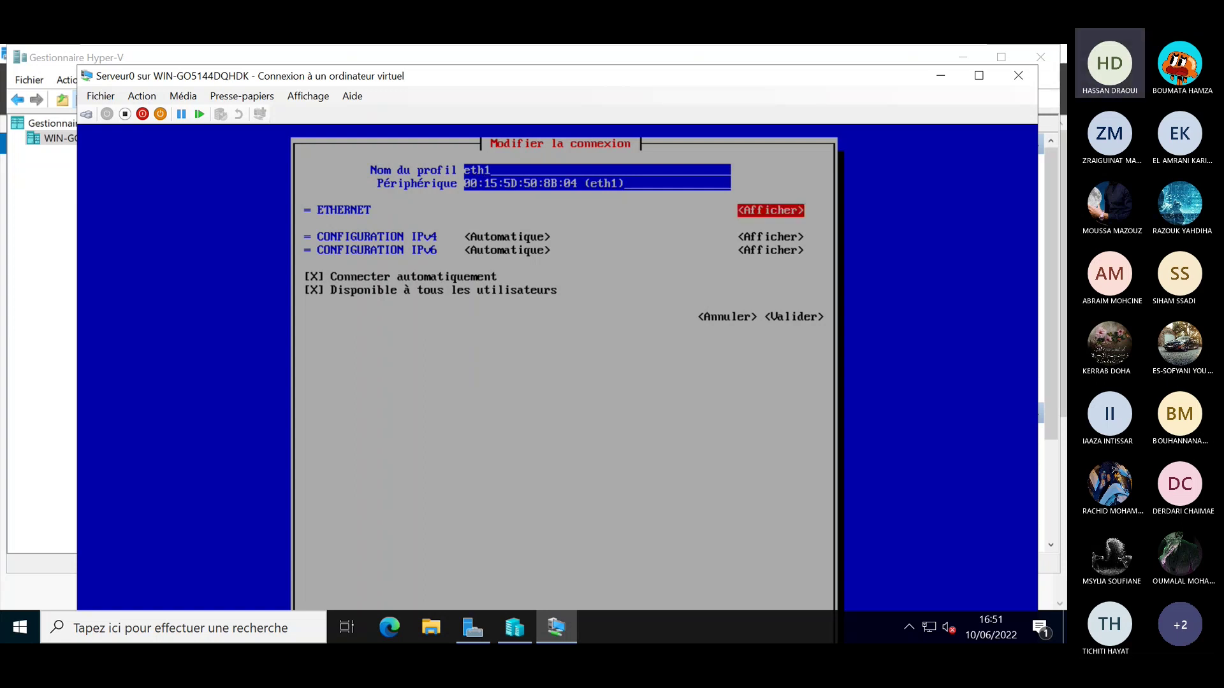
Step: Set the eth1 profile's IPv4 mode to Manuel with address 10.0.0.1/24
key(Tab)
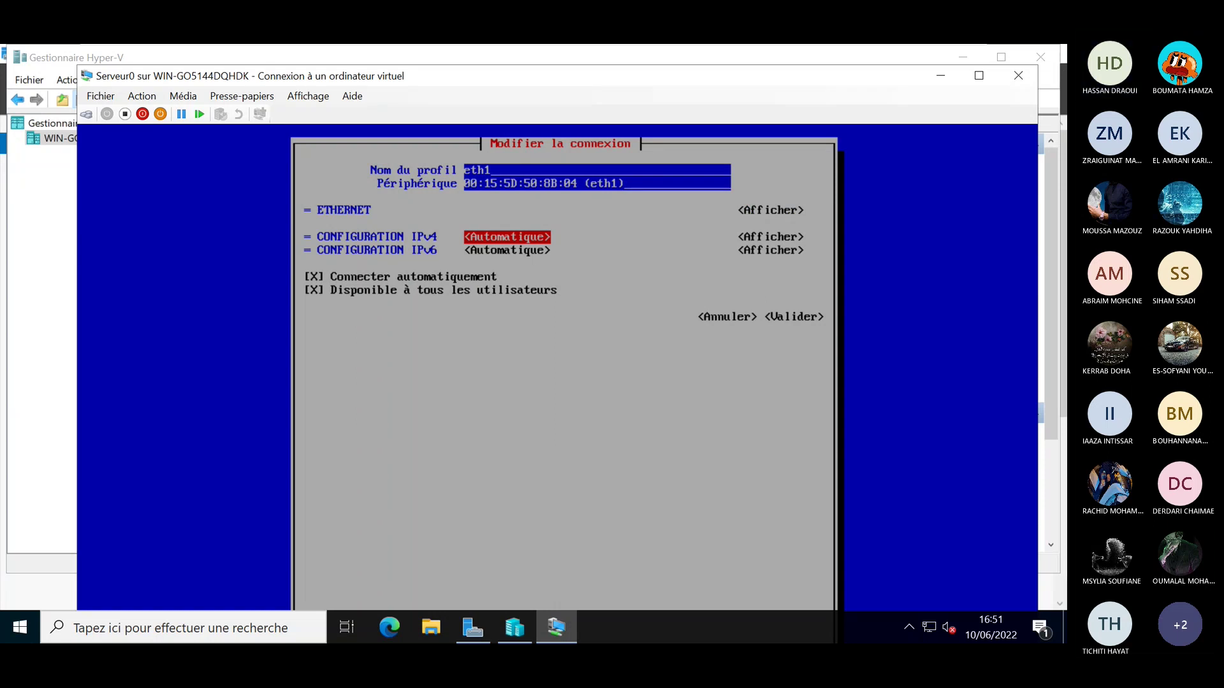
key(Return)
key(Down)
key(Down)
key(Return)
key(Tab)
key(Return)
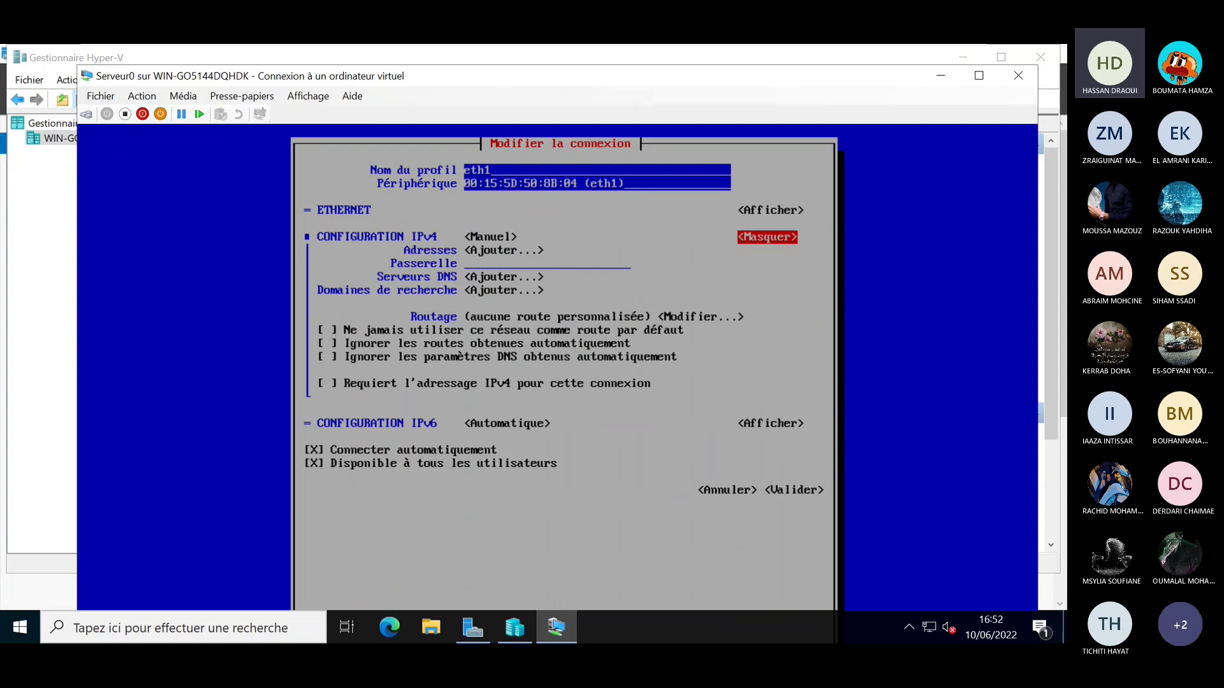
key(Tab)
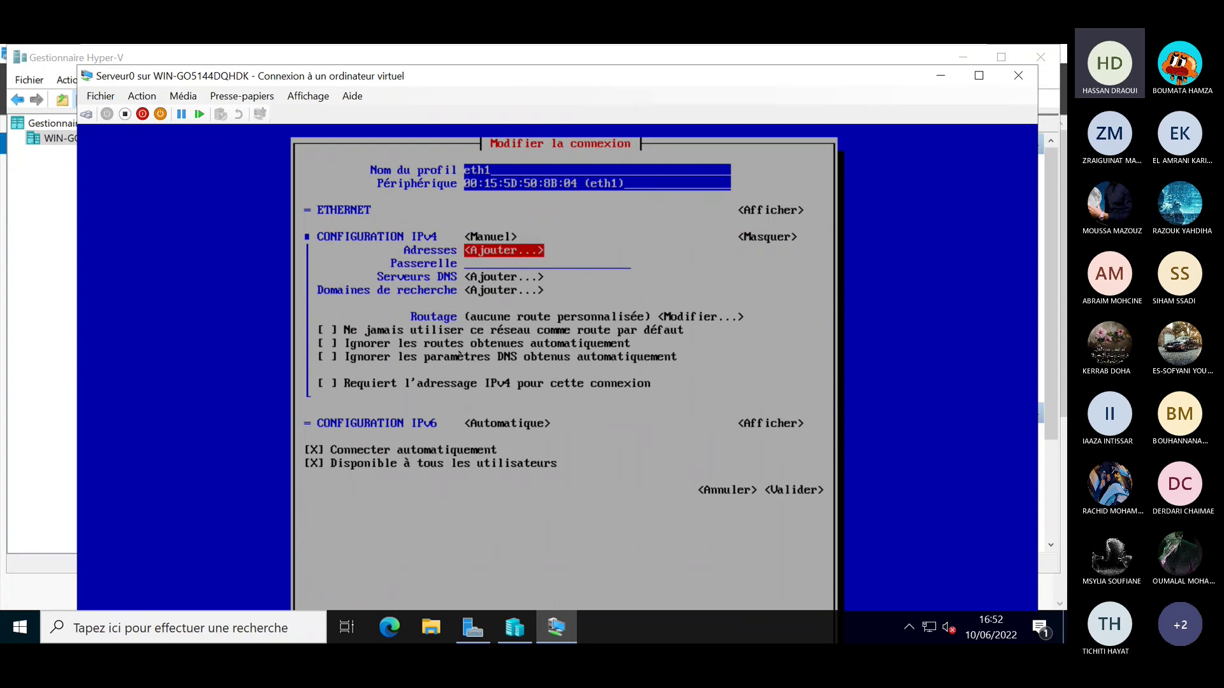
key(Return)
text(10)
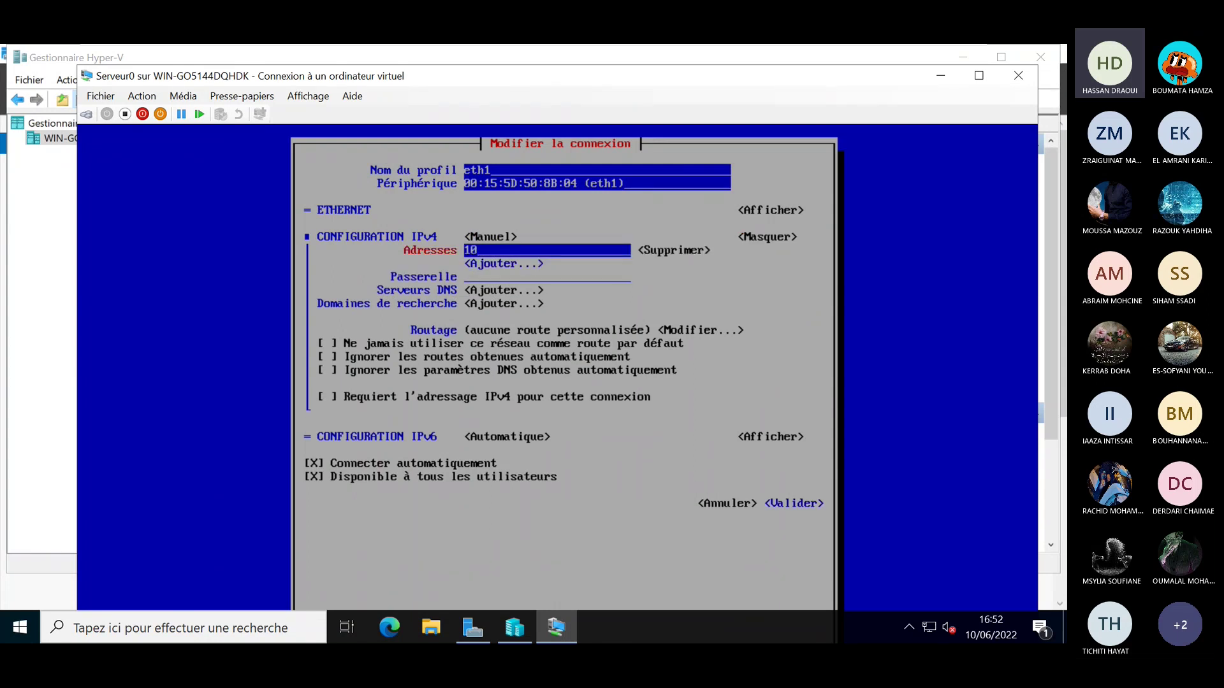
text(.0.0.1)
key(Tab)
key(Tab)
key(Tab)
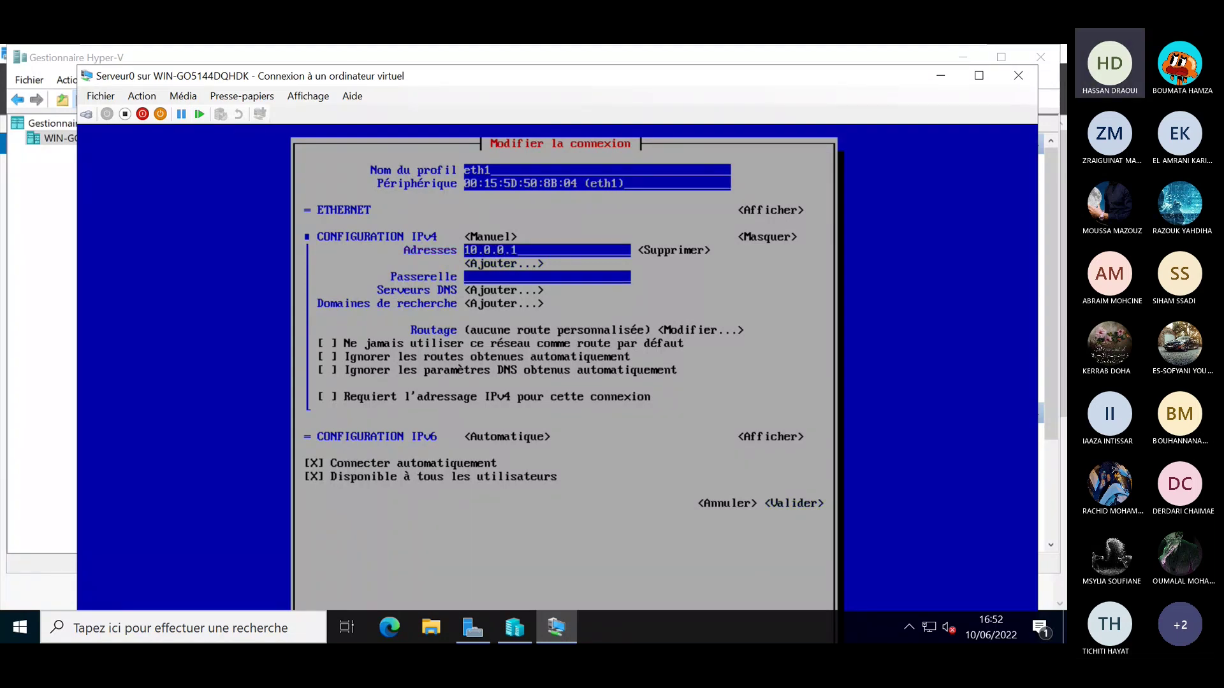
text(/24)
Step: Confirm the eth1 profile settings with Valider
key(Tab)
key(Tab)
key(Tab)
key(Tab)
key(Tab)
key(Tab)
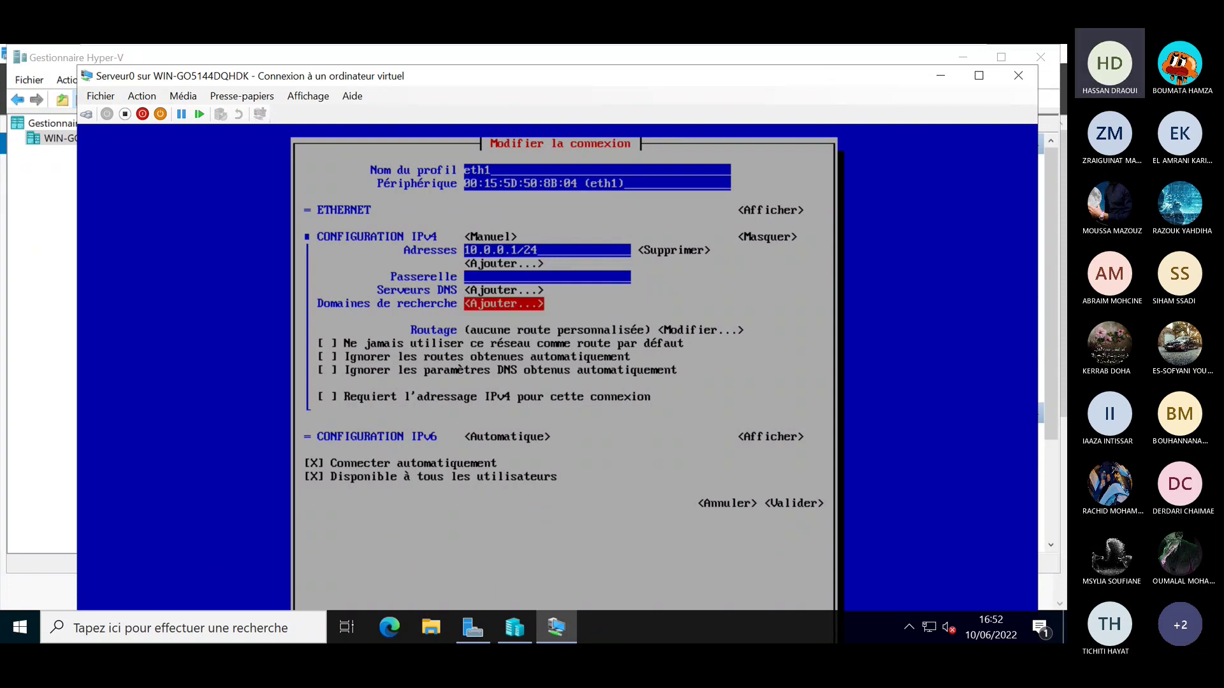
key(Tab)
key(Tab)
key(Tab)
key(Tab)
key(Tab)
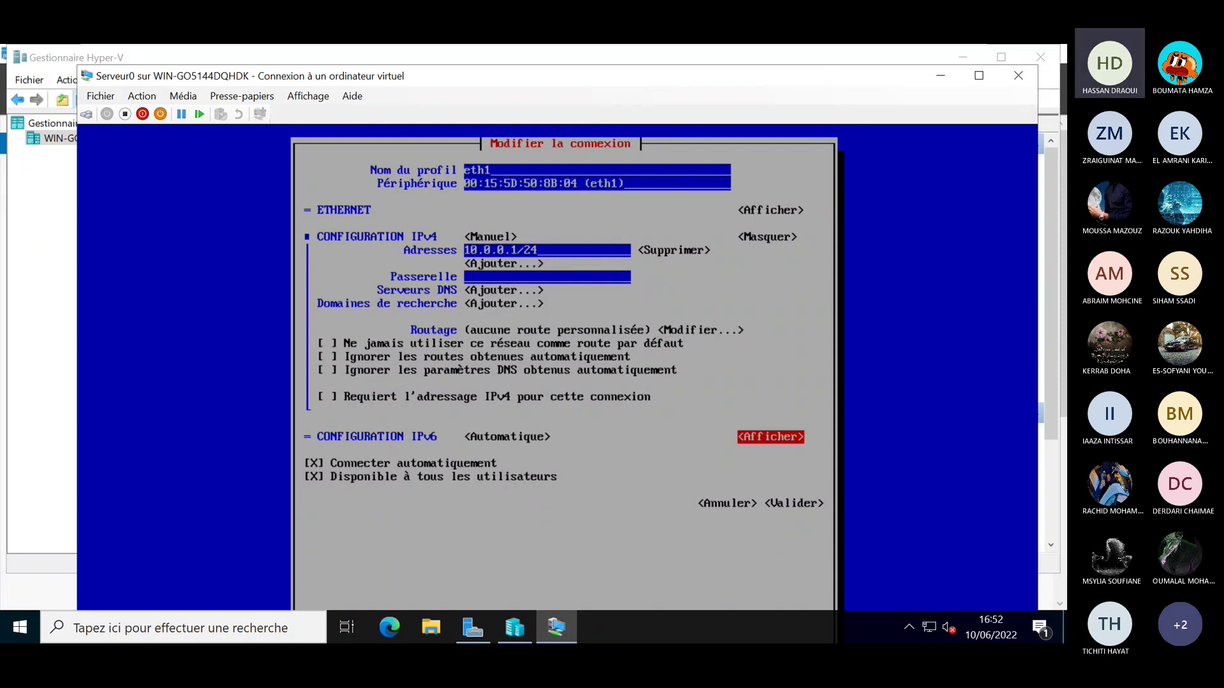
key(Tab)
key(Tab)
key(Tab)
key(Tab)
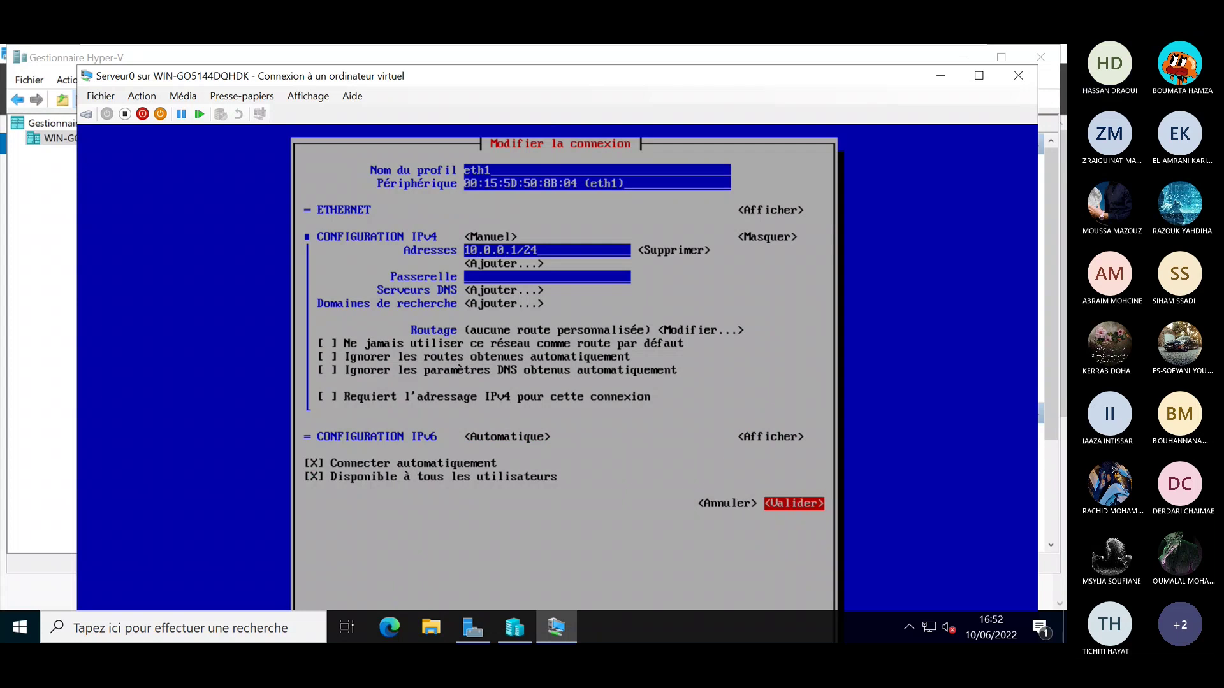
key(Return)
Step: Bring Serveur0's console back in full screen and quit nmtui via Retour and Quitter
key(Tab)
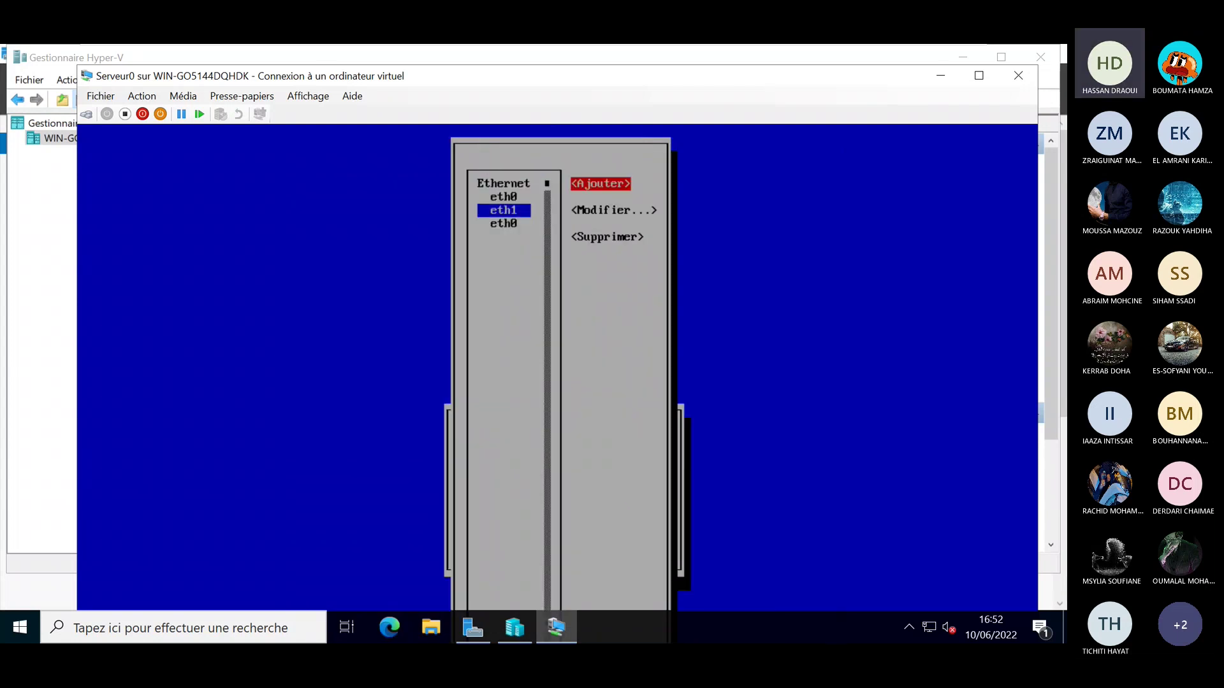
key(Tab)
key(Tab)
key(Tab)
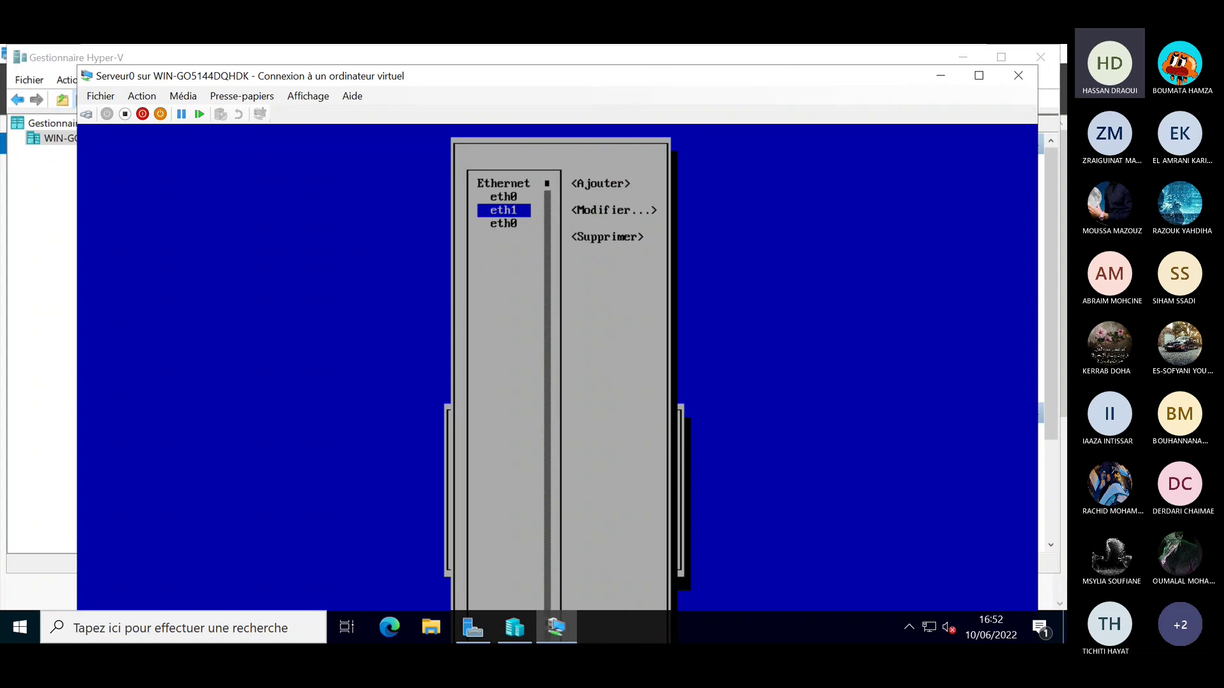
click(1052, 213)
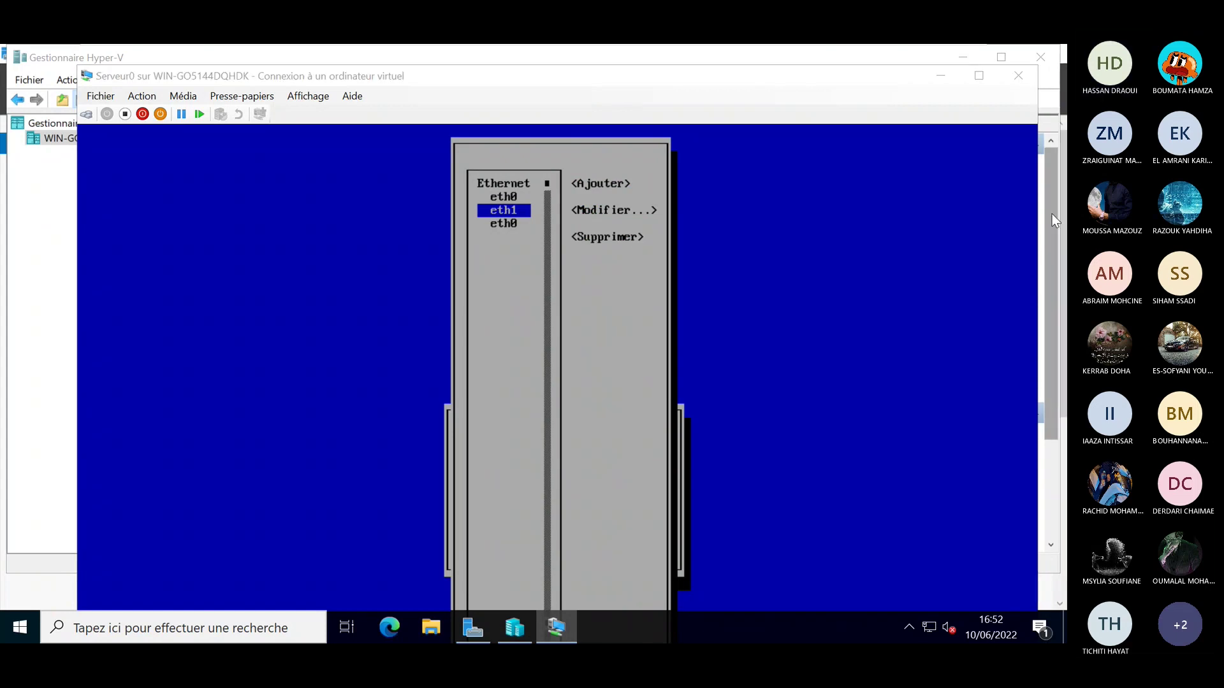
scroll(1059, 282, down, 3)
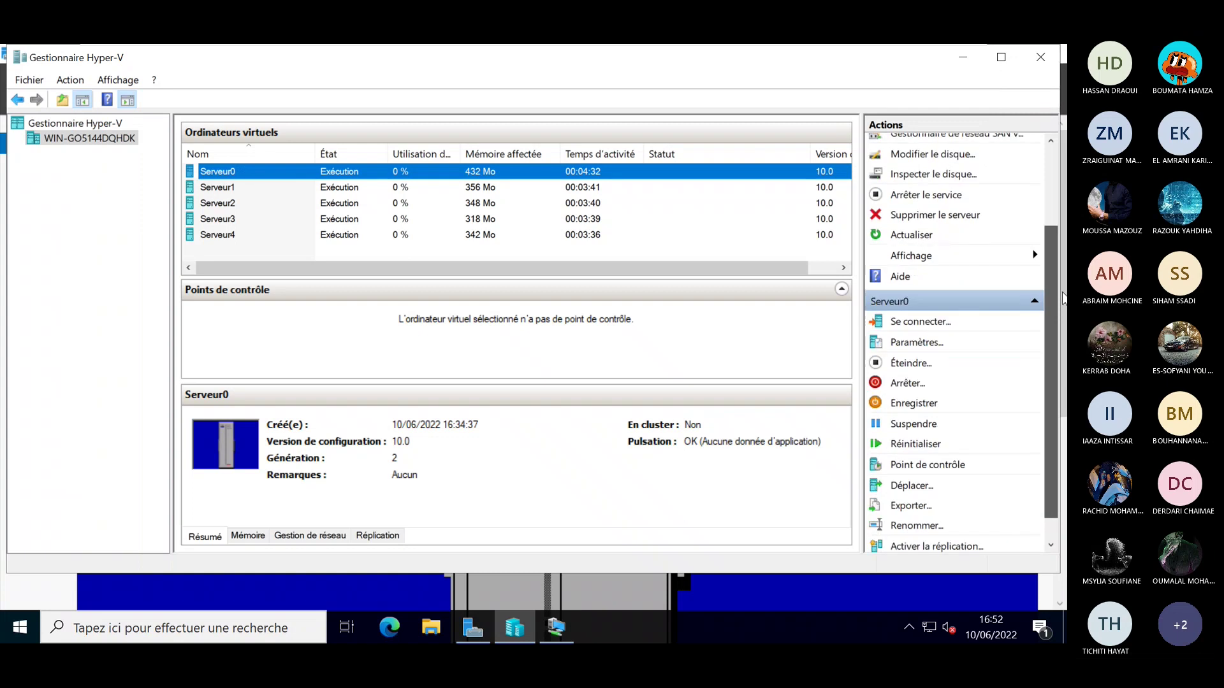
key(alt+Tab)
double_click(411, 75)
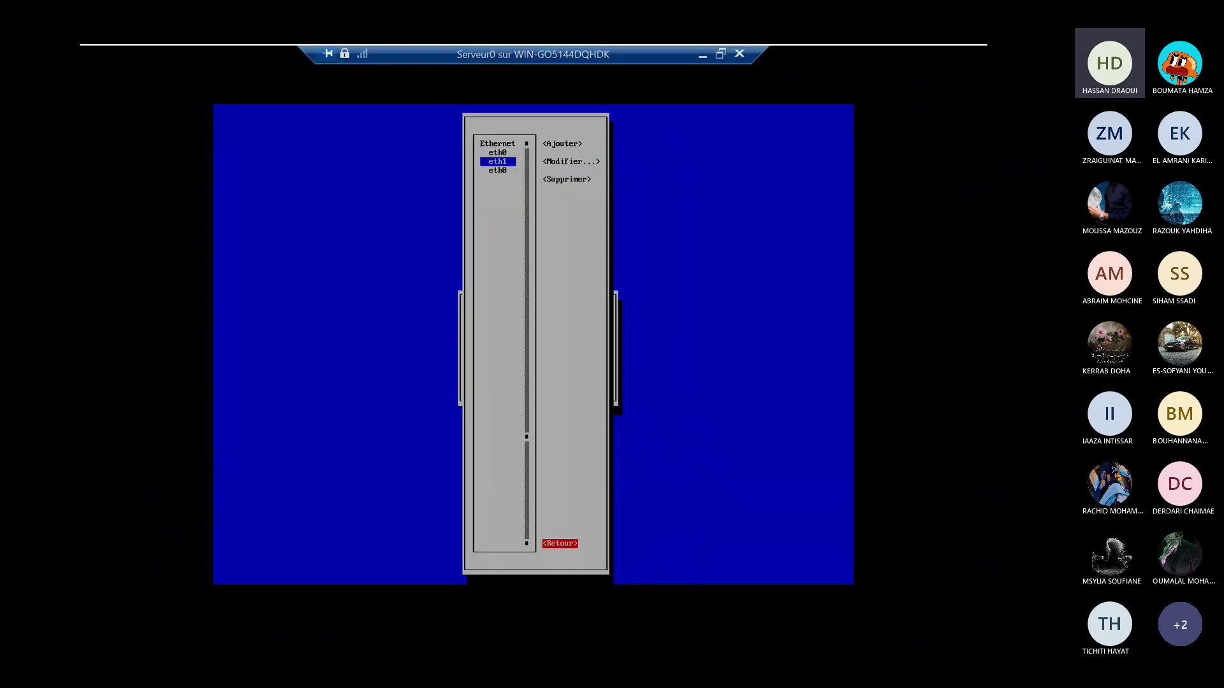
key(Return)
key(Down)
key(Down)
key(Down)
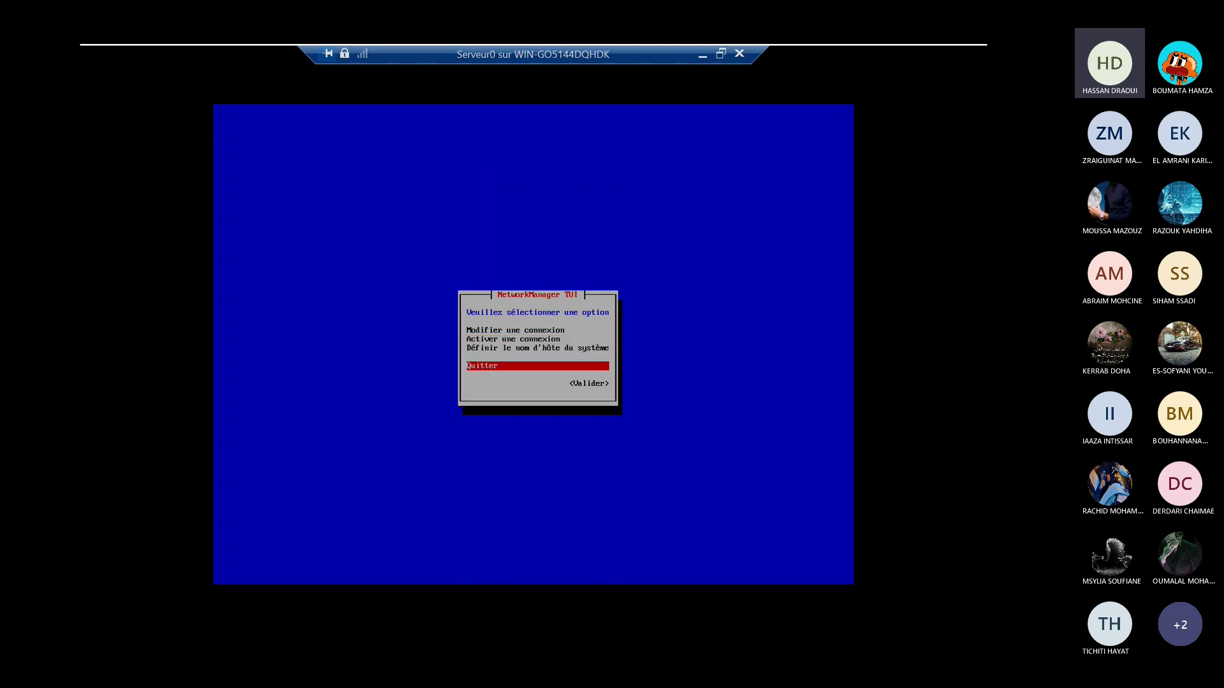
key(Return)
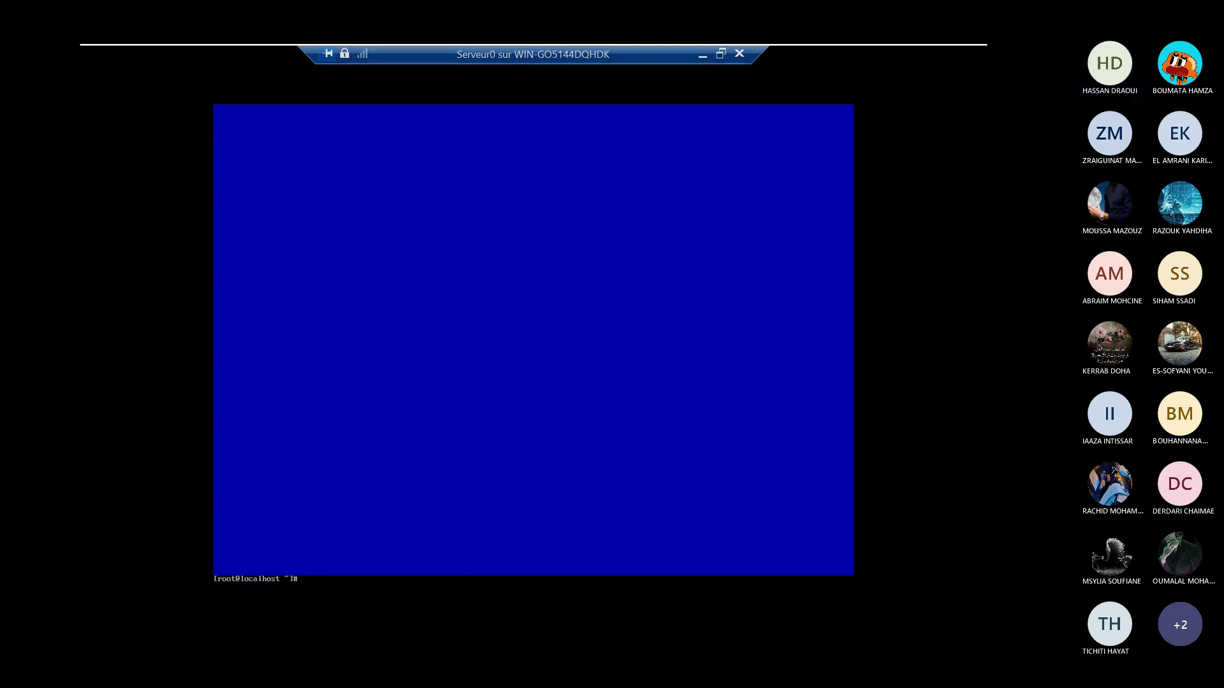
Step: Run ip a to confirm eth1 at 10.0.0.1/24, exit full screen and minimize the console
text(ip a)
key(Return)
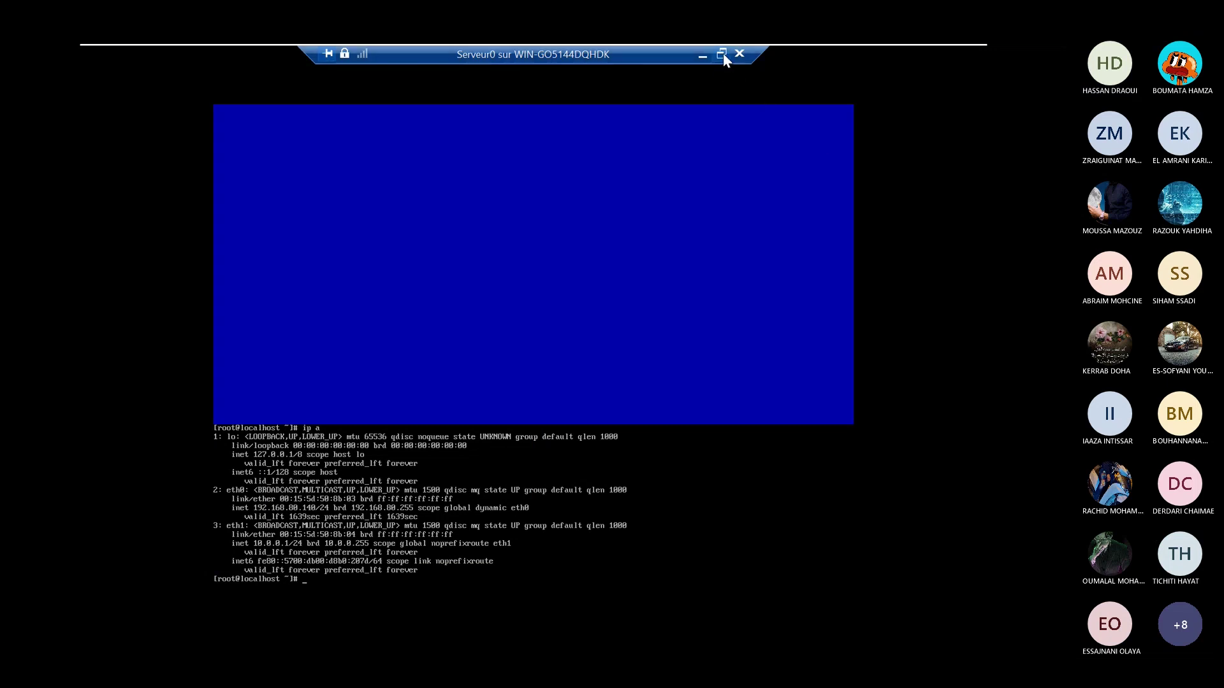
click(721, 53)
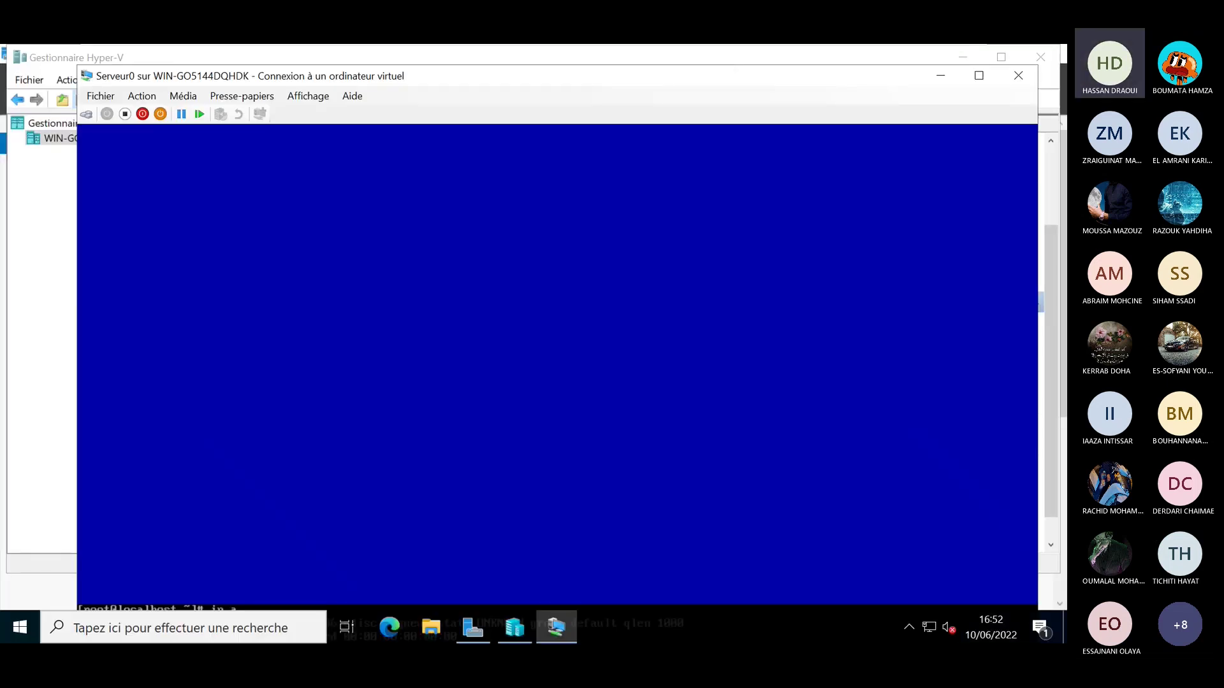
text(ip a)
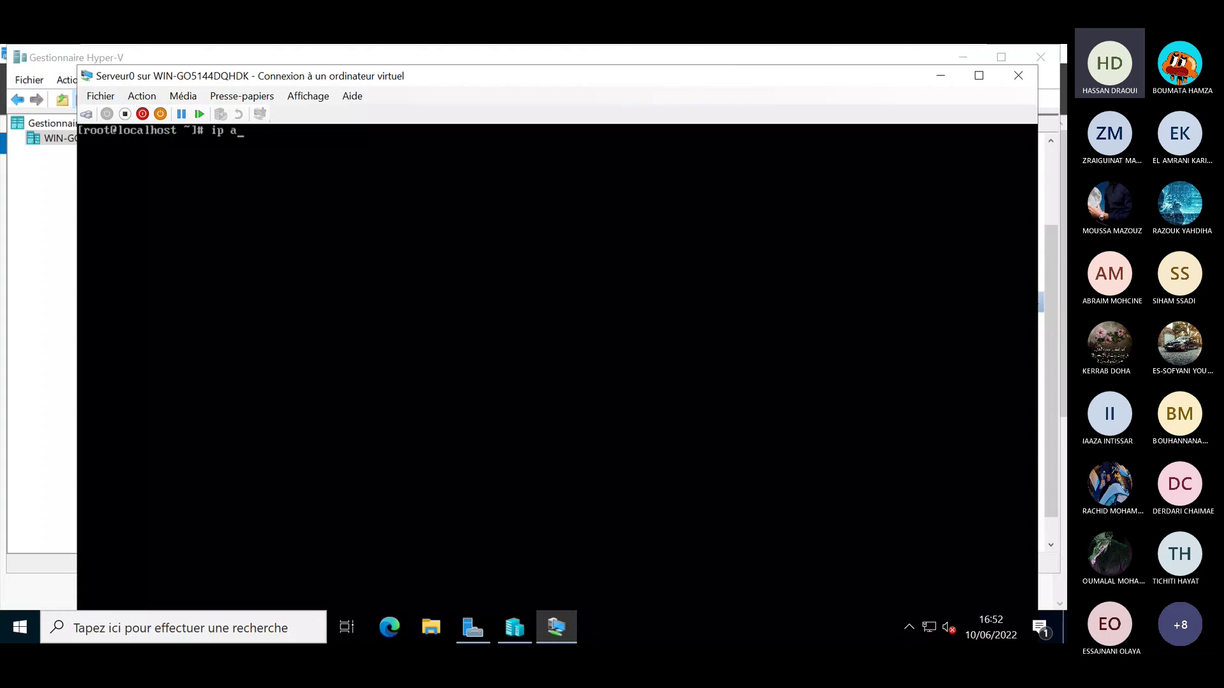
key(Return)
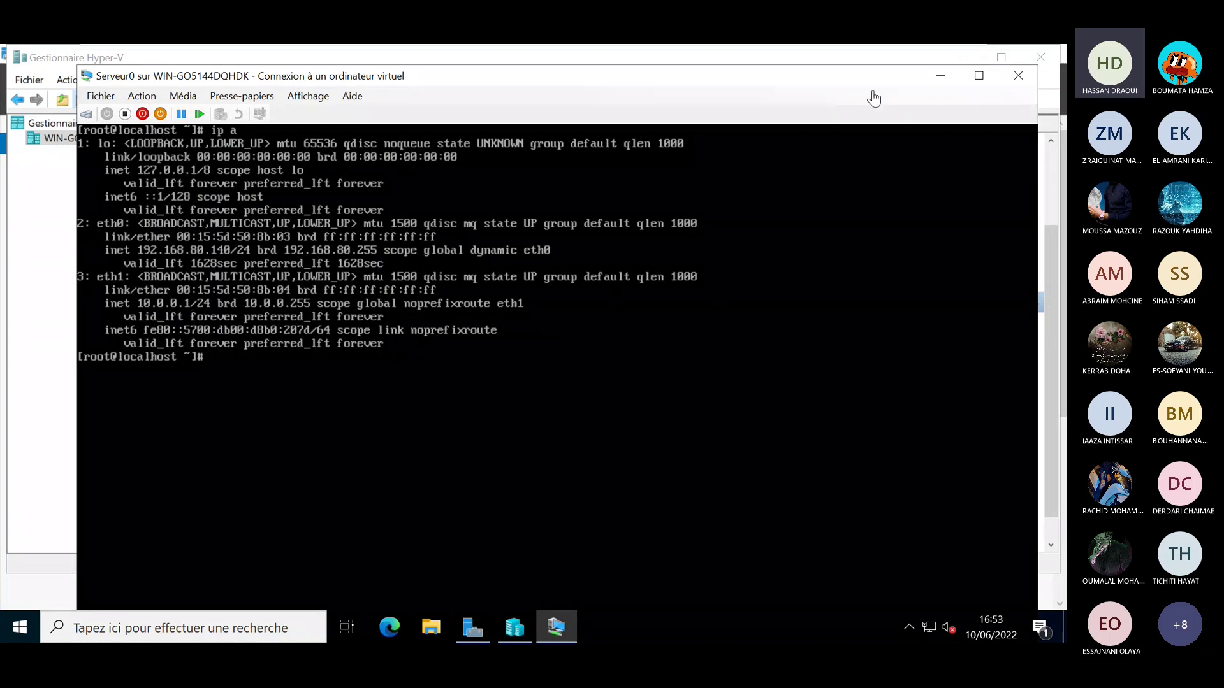
click(942, 77)
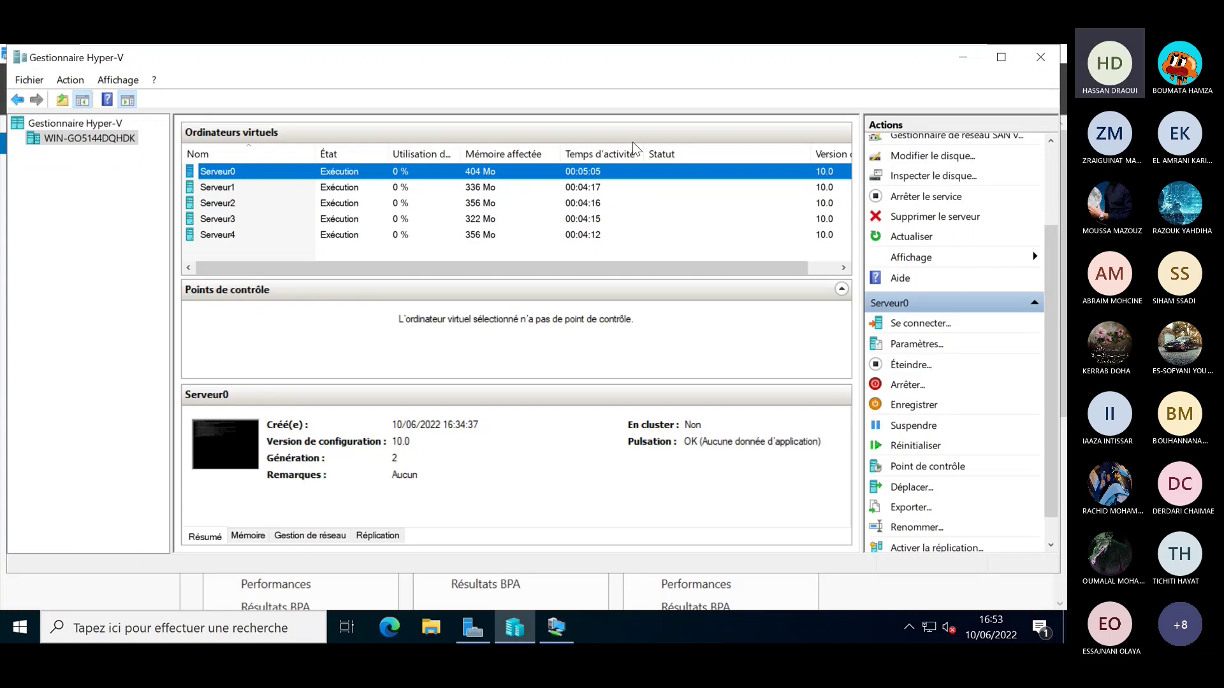
Step: Open a console connection to Serveur1 and log in as root
click(223, 190)
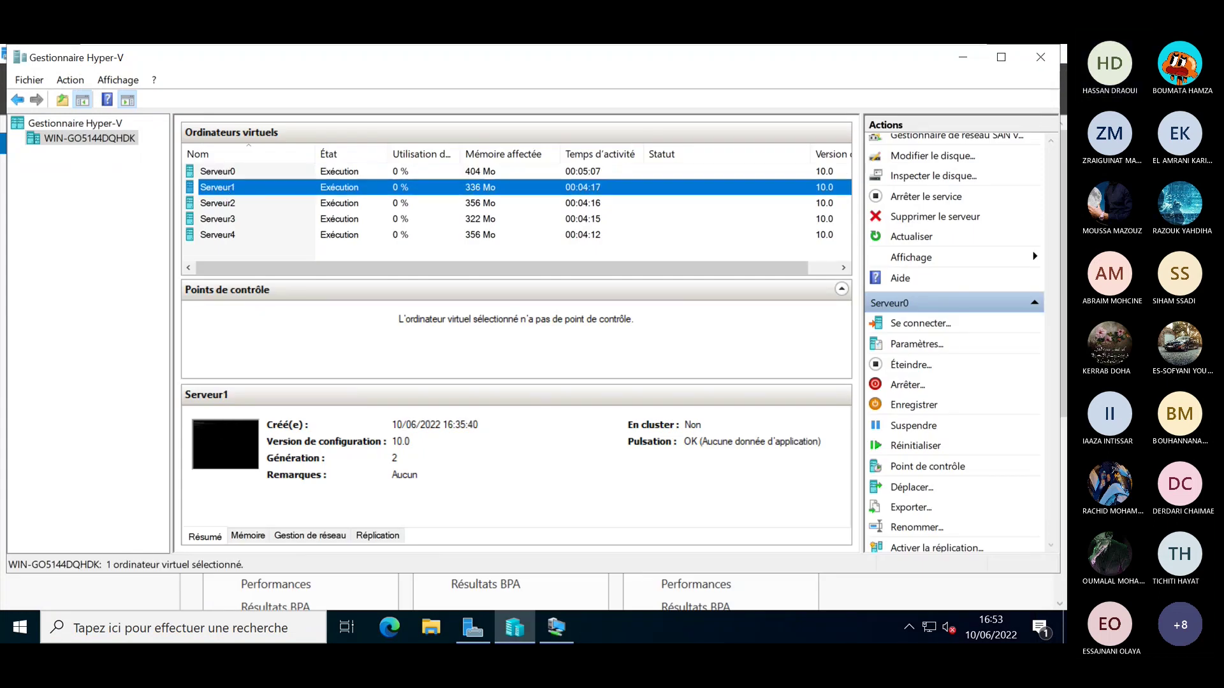
double_click(223, 190)
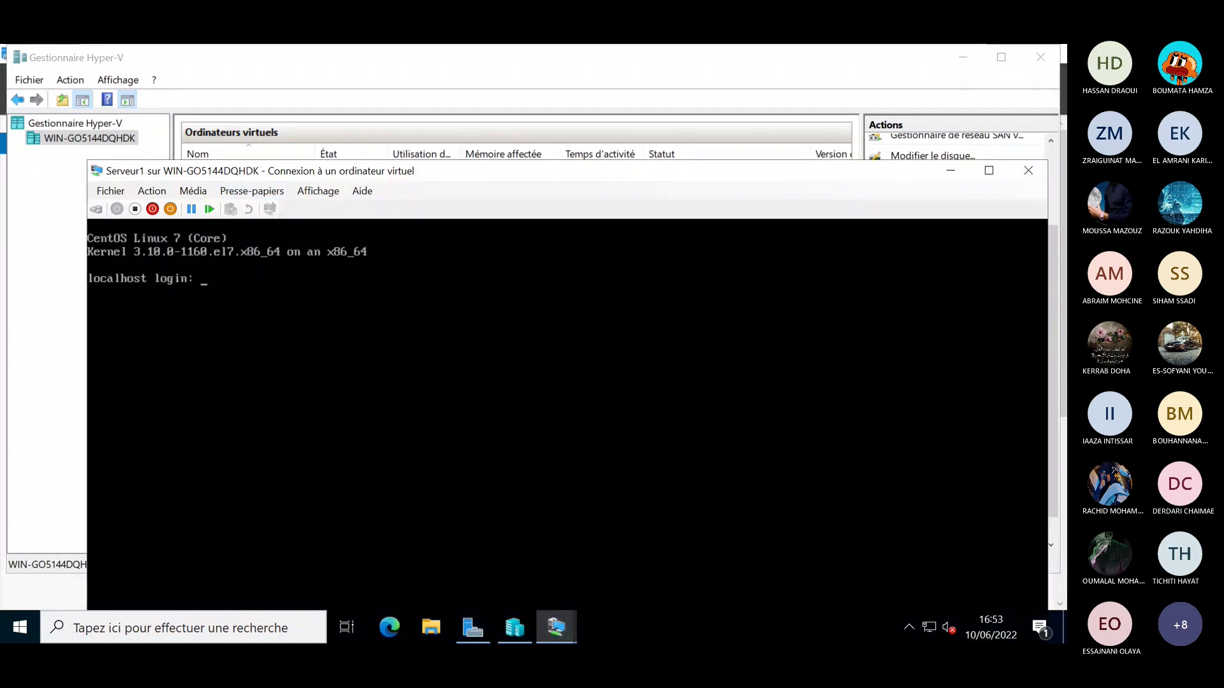
text(root)
key(Return)
key(Return)
Step: Run ip a on Serveur1, showing eth0 and eth1 without IPv4, then return to Hyper-V Manager
text(ip a)
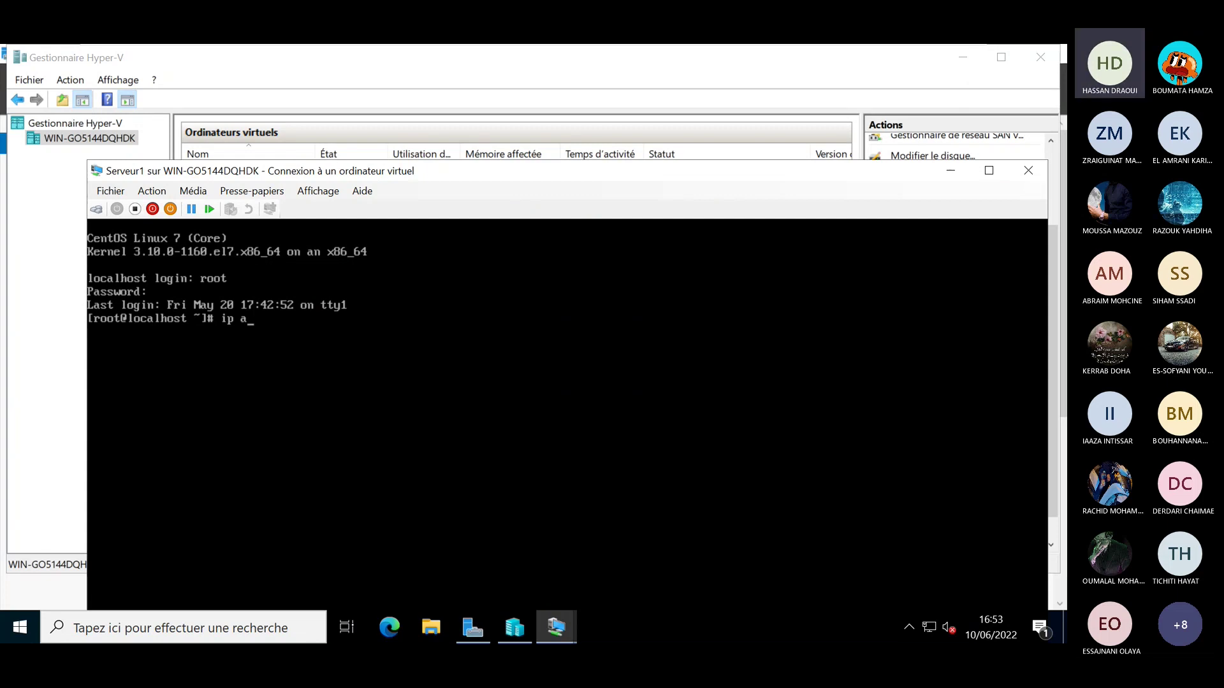
key(Return)
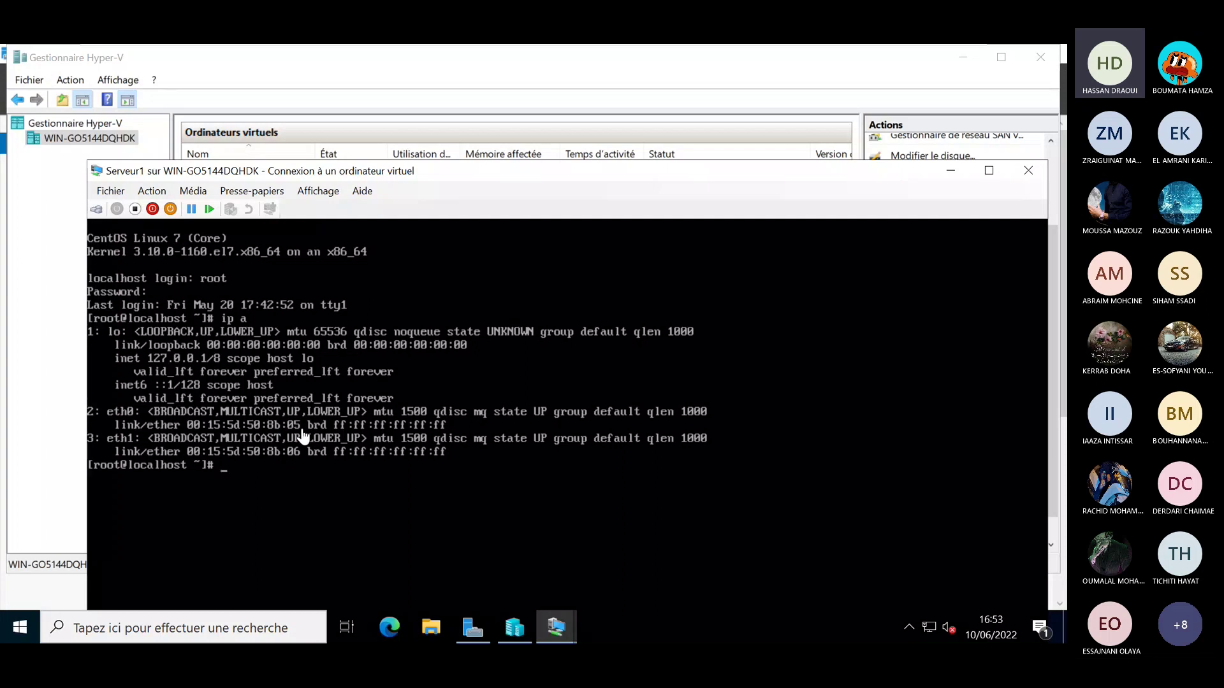
click(275, 73)
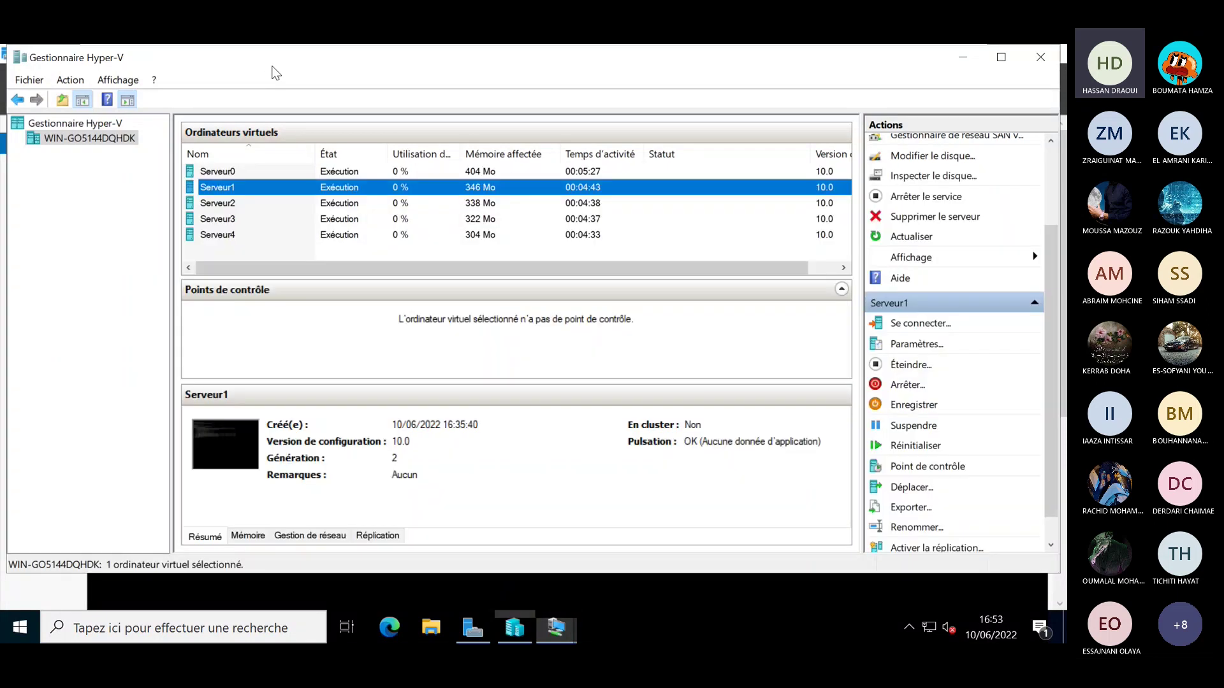
right_click(316, 186)
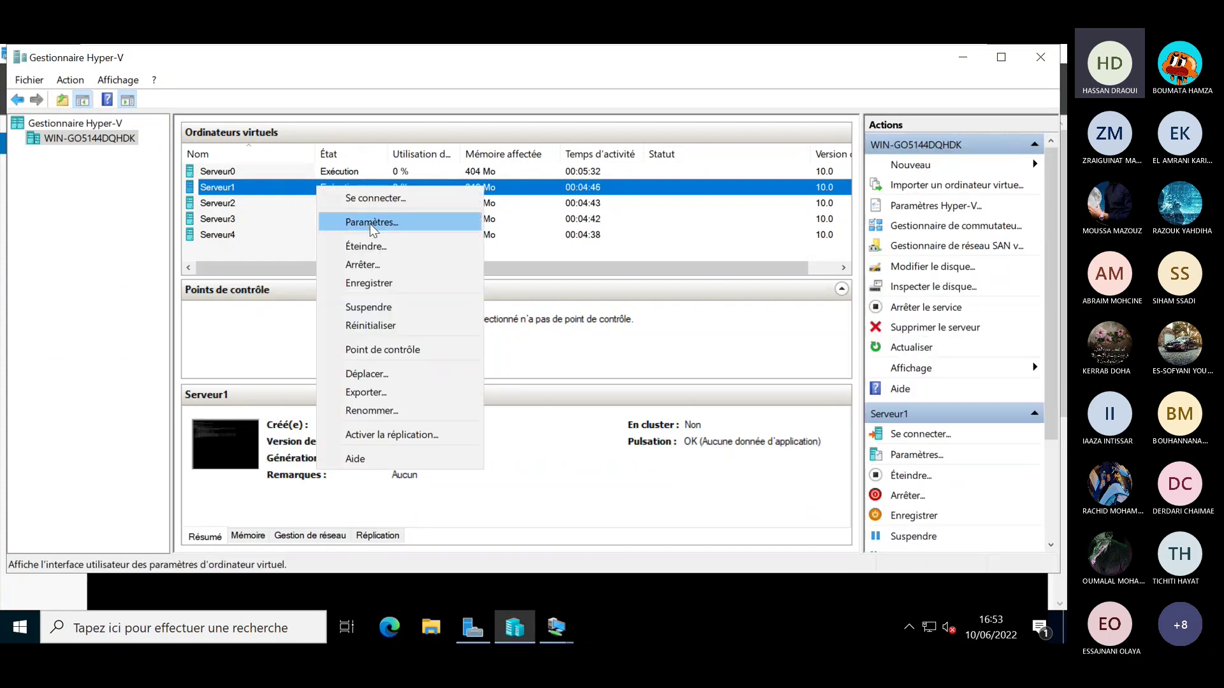
click(370, 224)
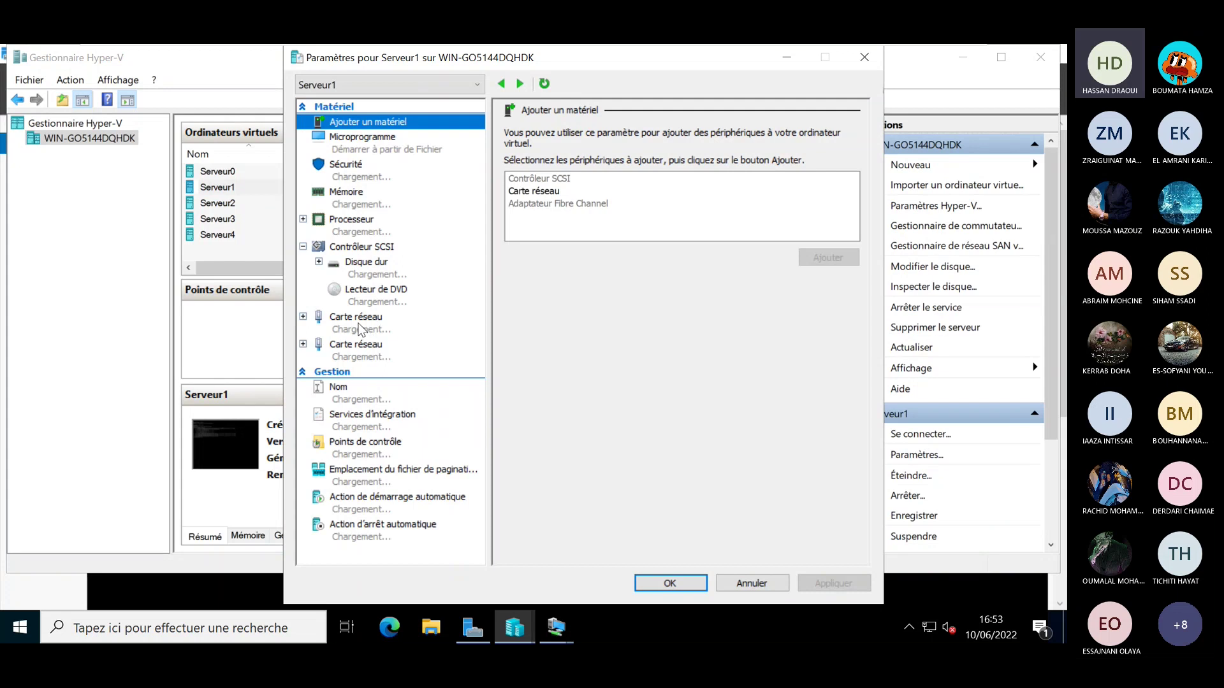
click(361, 328)
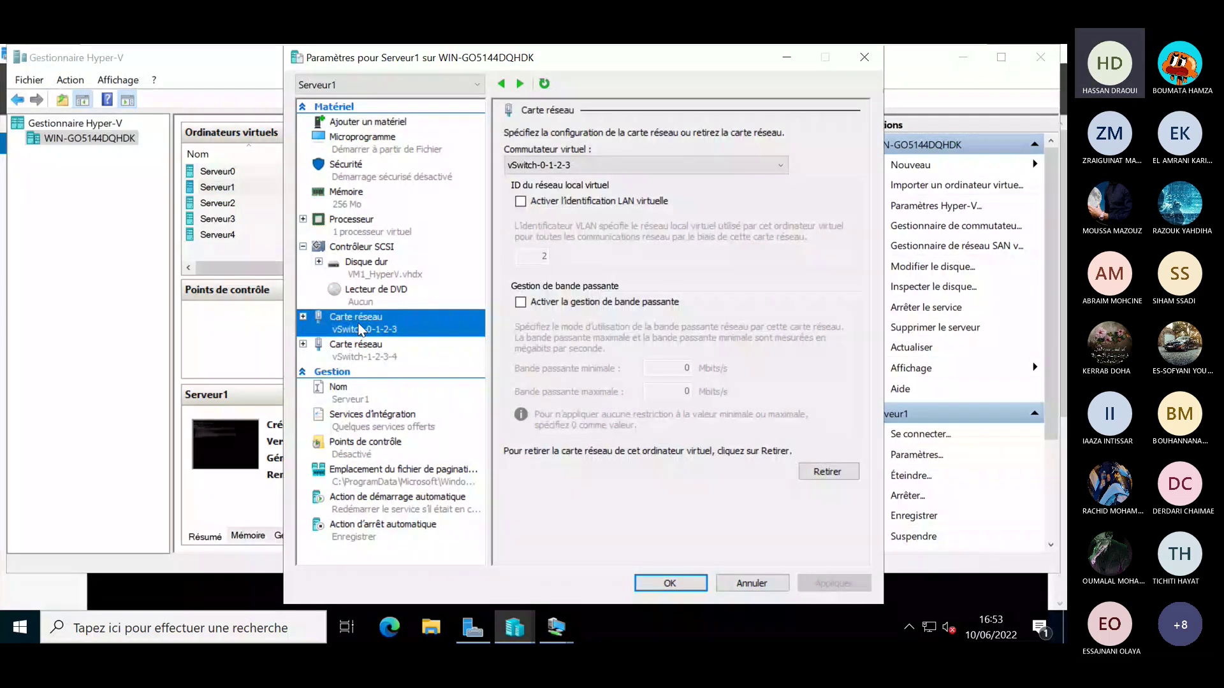
click(303, 319)
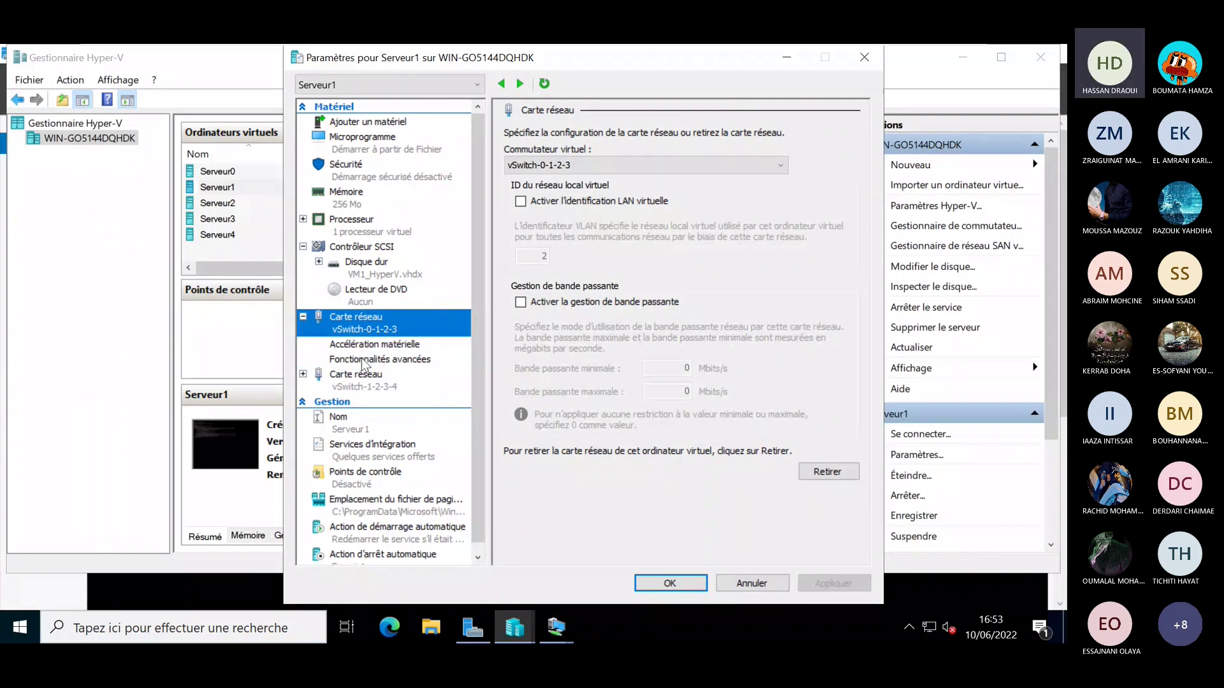
click(361, 359)
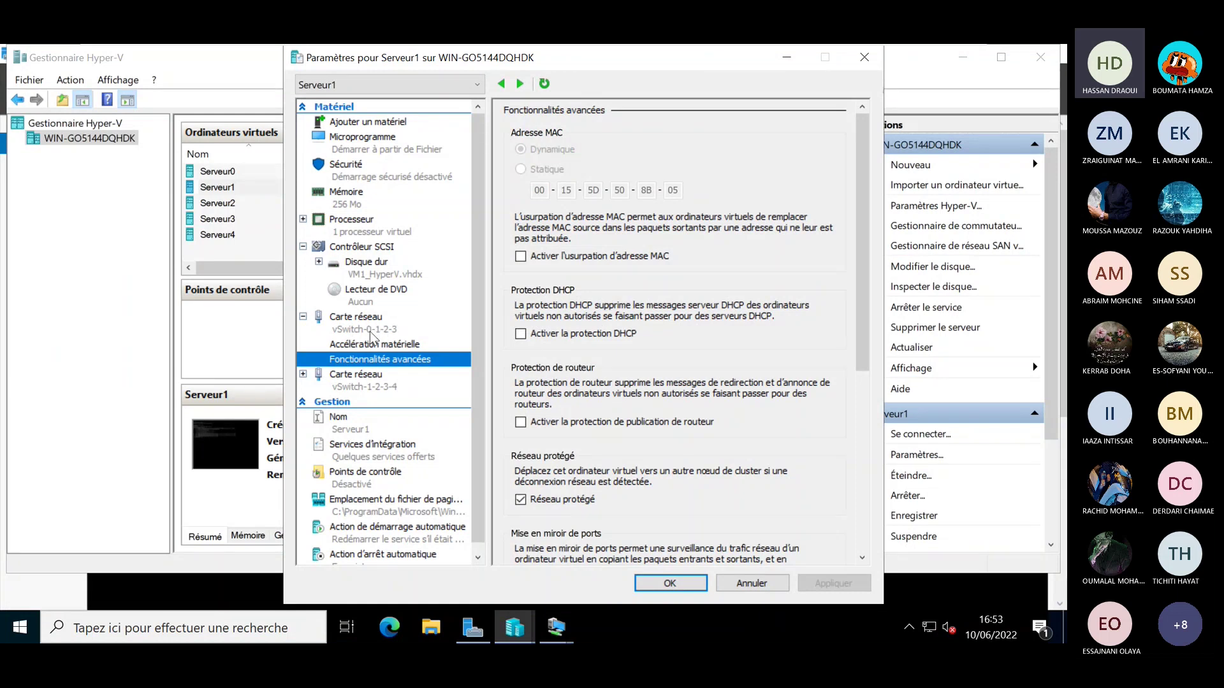
click(670, 583)
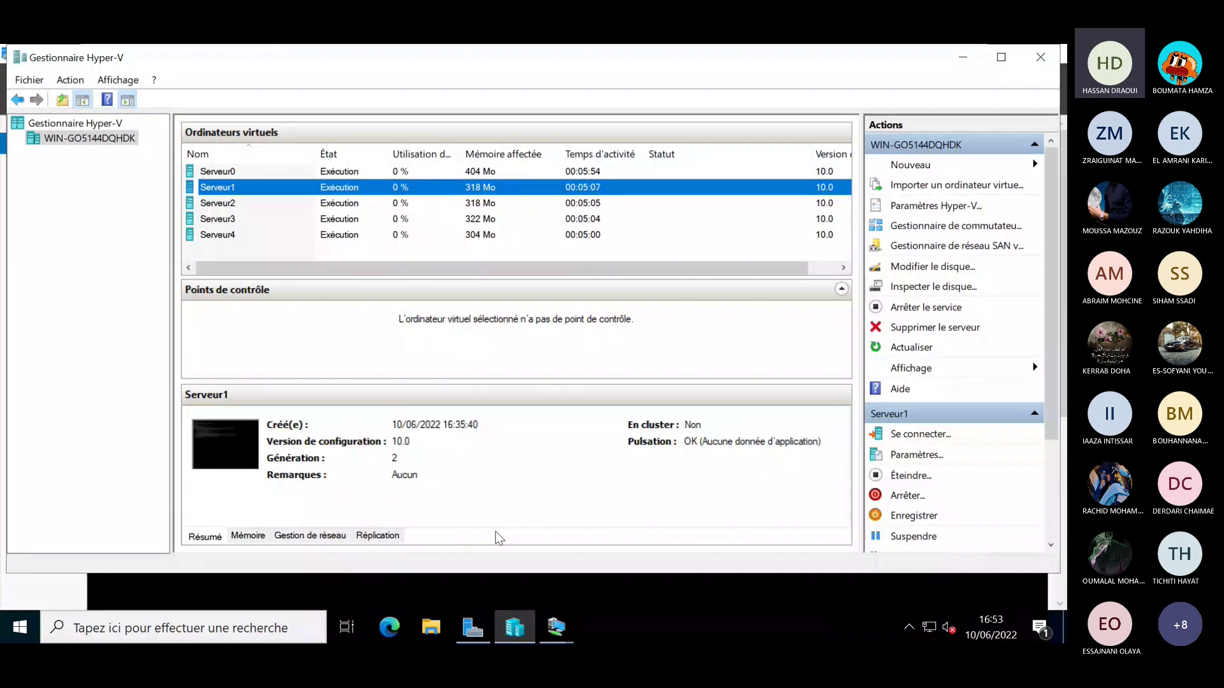
click(557, 631)
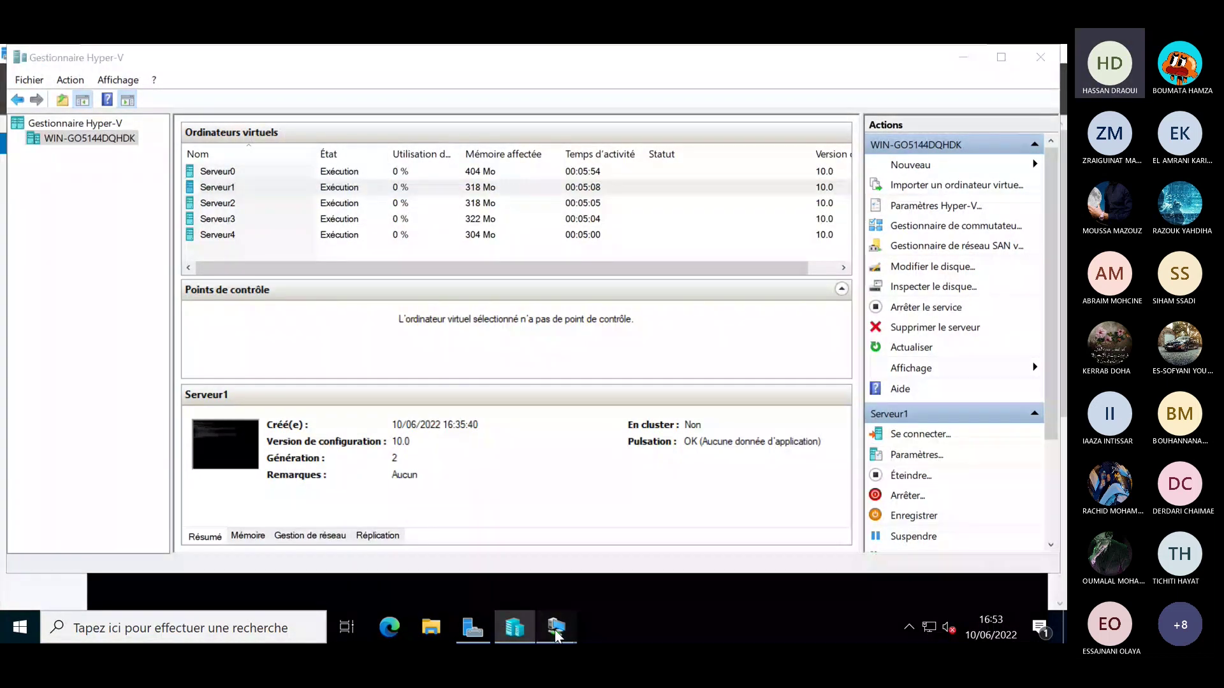
Step: On Serveur1's console, run nmtui in full screen and choose Modifier une connexion
click(617, 561)
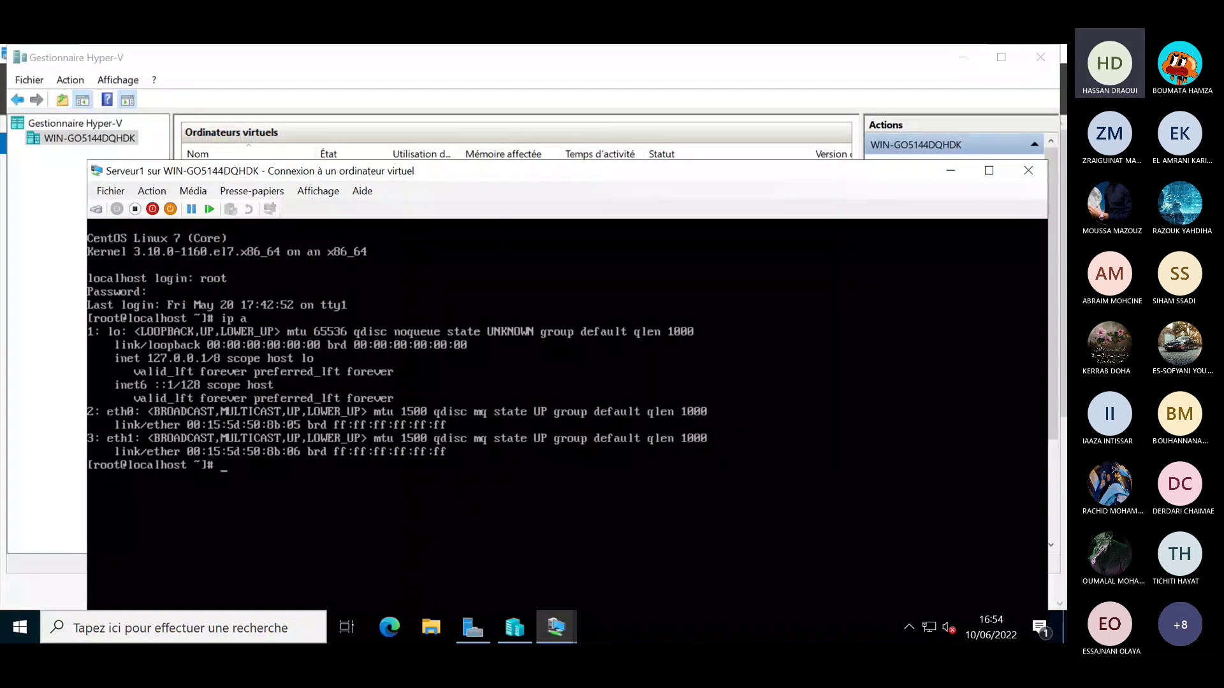
text(nmtui)
key(Return)
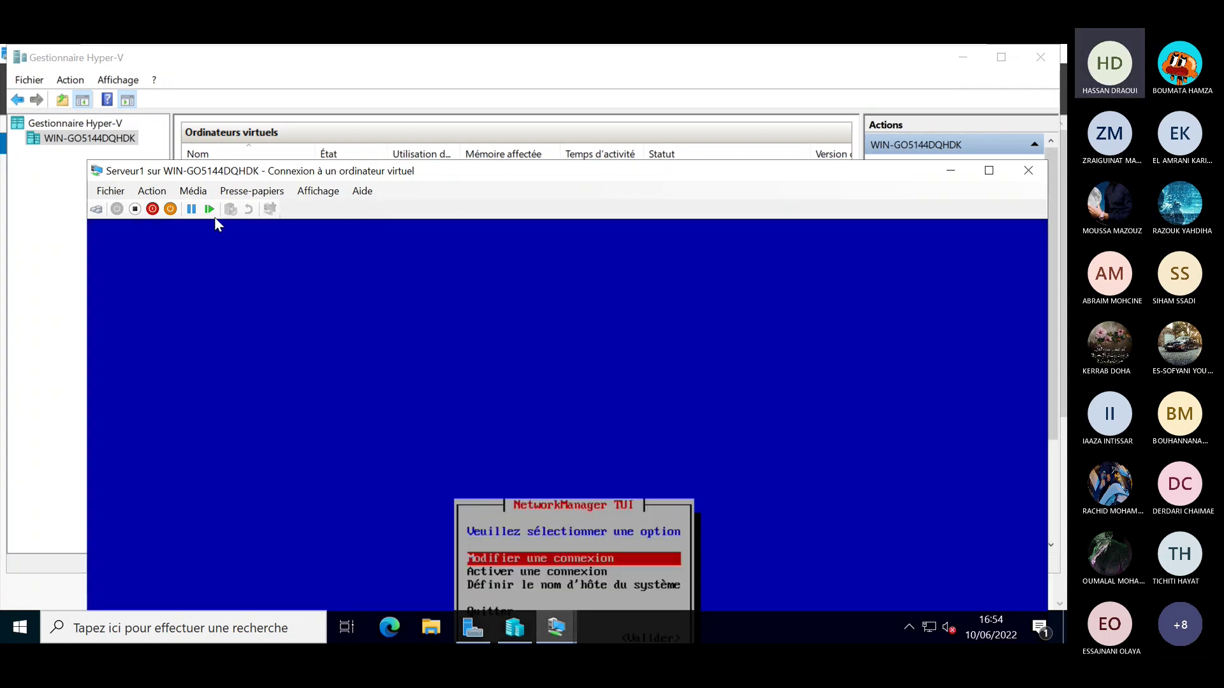
double_click(312, 175)
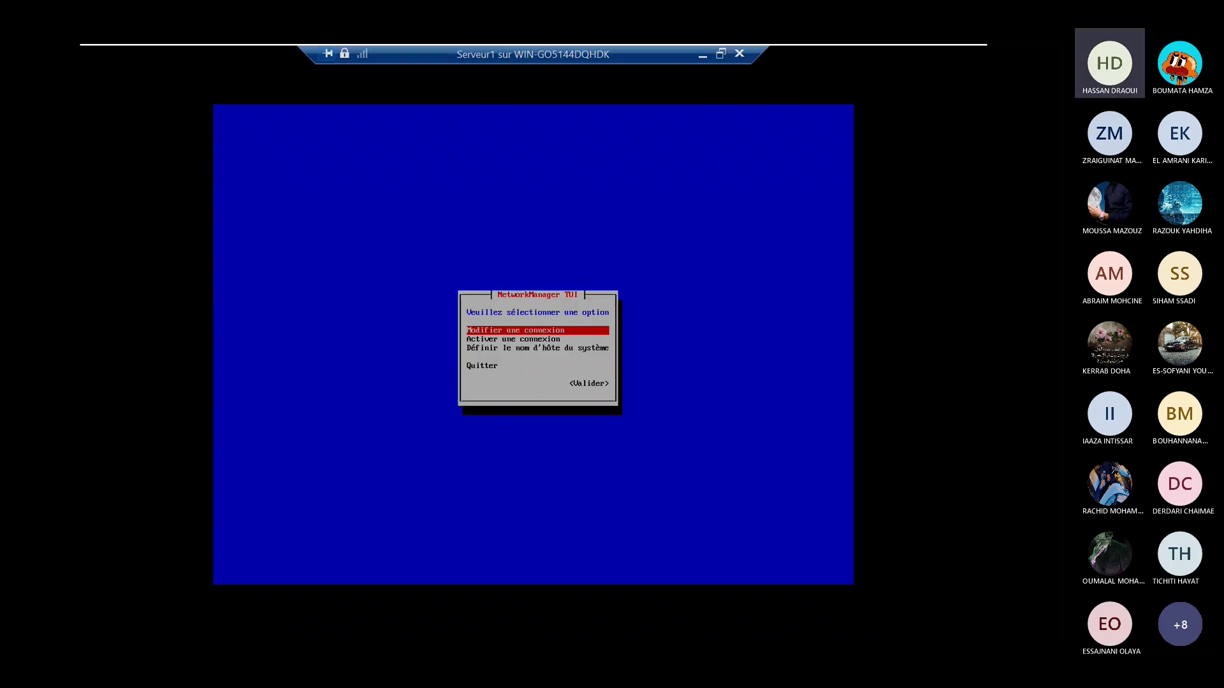
key(Return)
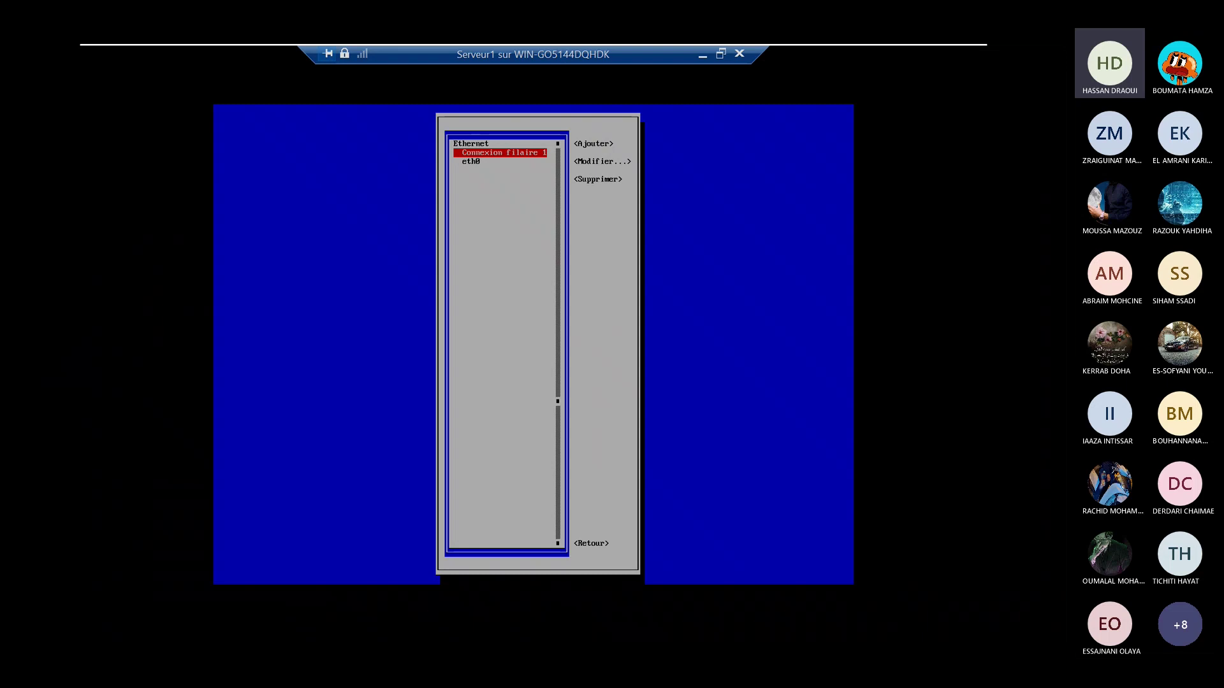
Step: Change the Connexion filaire 1 profile name to 'eth1' and validate the form
key(Return)
key(BackSpace)
key(BackSpace)
key(BackSpace)
key(BackSpace)
key(BackSpace)
key(BackSpace)
key(BackSpace)
key(BackSpace)
key(BackSpace)
key(BackSpace)
key(BackSpace)
key(BackSpace)
key(BackSpace)
key(BackSpace)
key(BackSpace)
key(BackSpace)
key(BackSpace)
key(BackSpace)
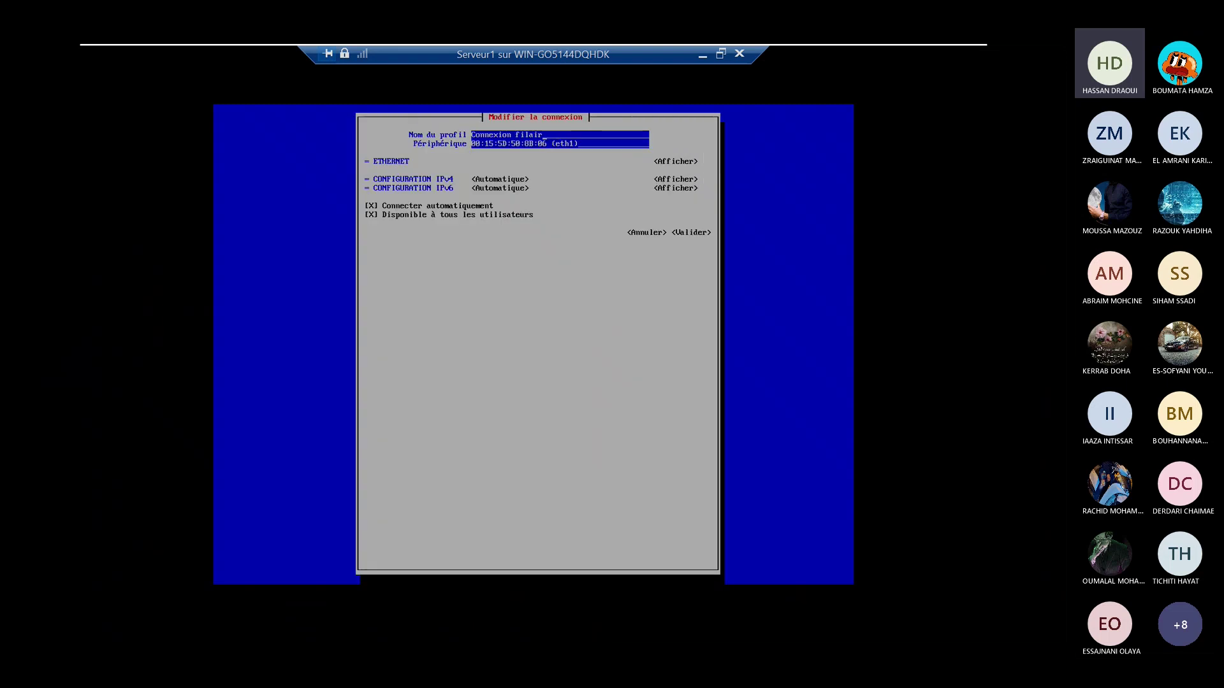
text(eth1)
click(675, 161)
key(Tab)
key(Tab)
key(Tab)
key(Tab)
key(Tab)
key(Tab)
key(Tab)
key(Tab)
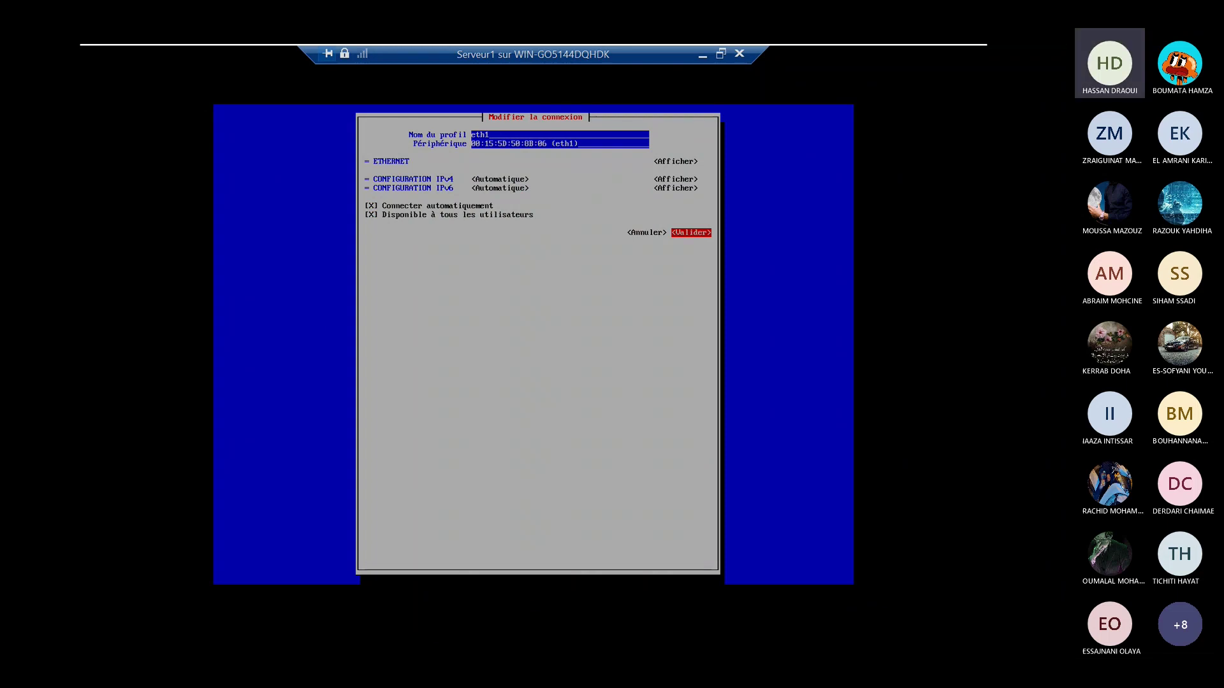
key(Return)
key(Down)
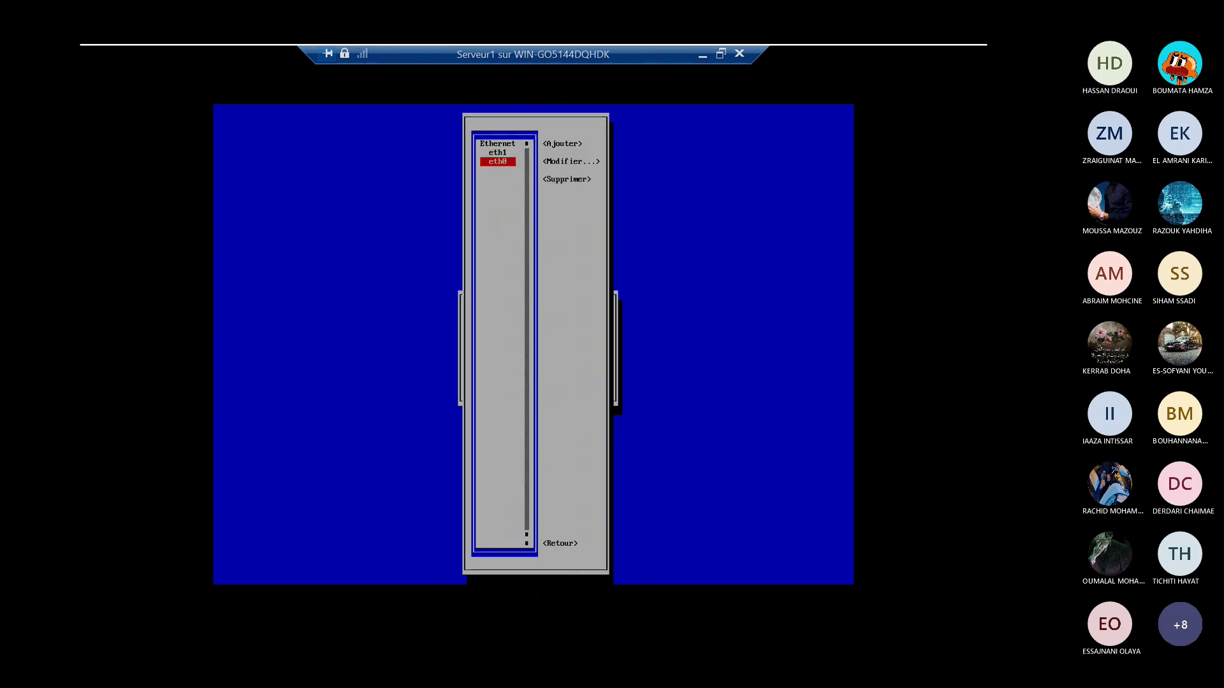
Step: Open the eth0 profile and set its IPv4 configuration to Manuel
key(Return)
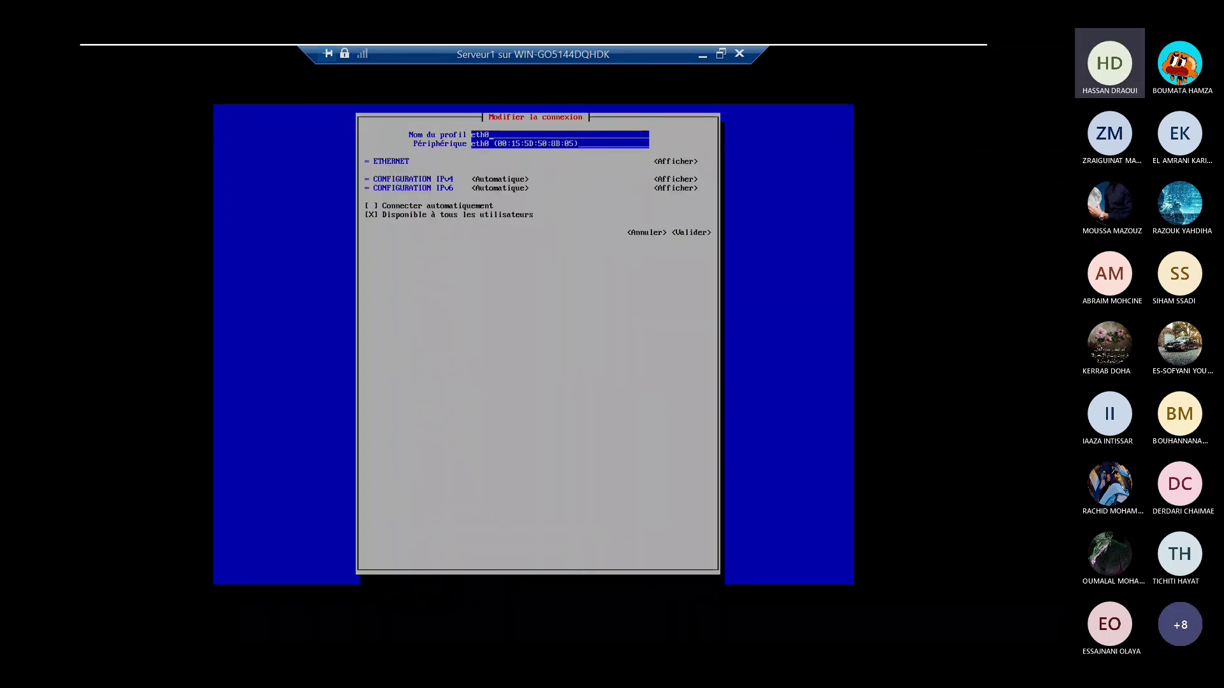
key(Tab)
key(Tab)
key(shift+Tab)
key(Tab)
key(Tab)
key(Return)
key(Down)
key(Down)
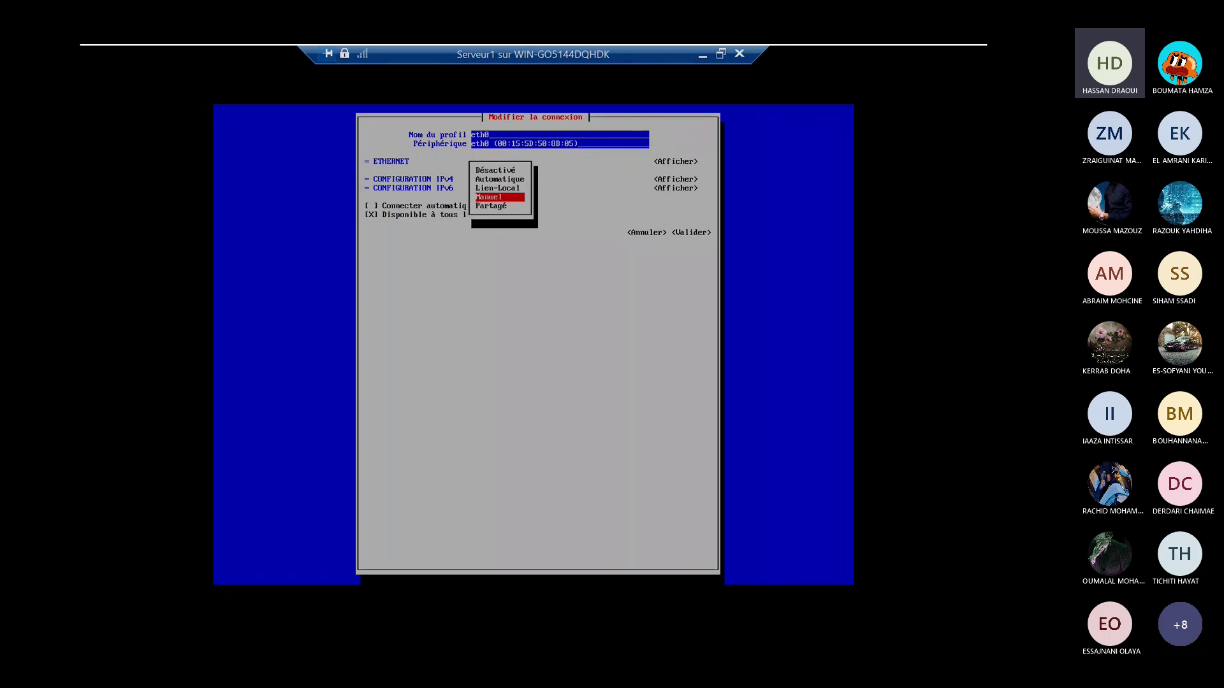
key(Return)
Step: Add the IPv4 address 10.0.0.2/24 to eth0 and validate the profile
key(Tab)
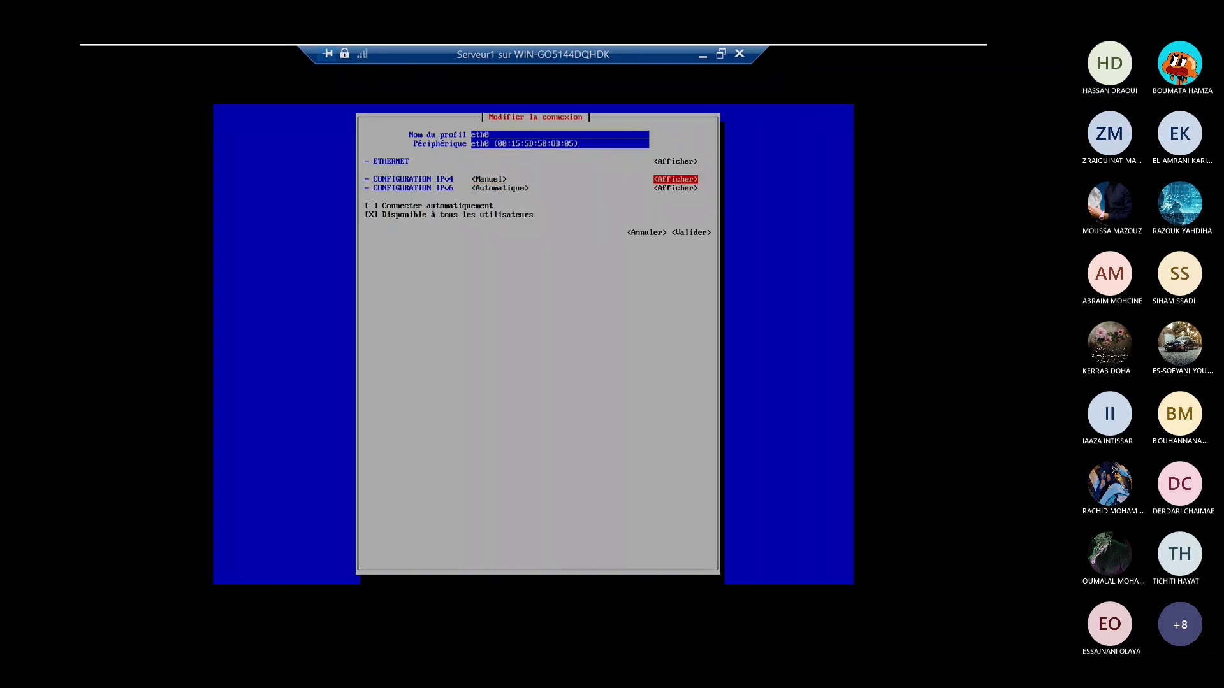
key(Return)
key(Tab)
key(Return)
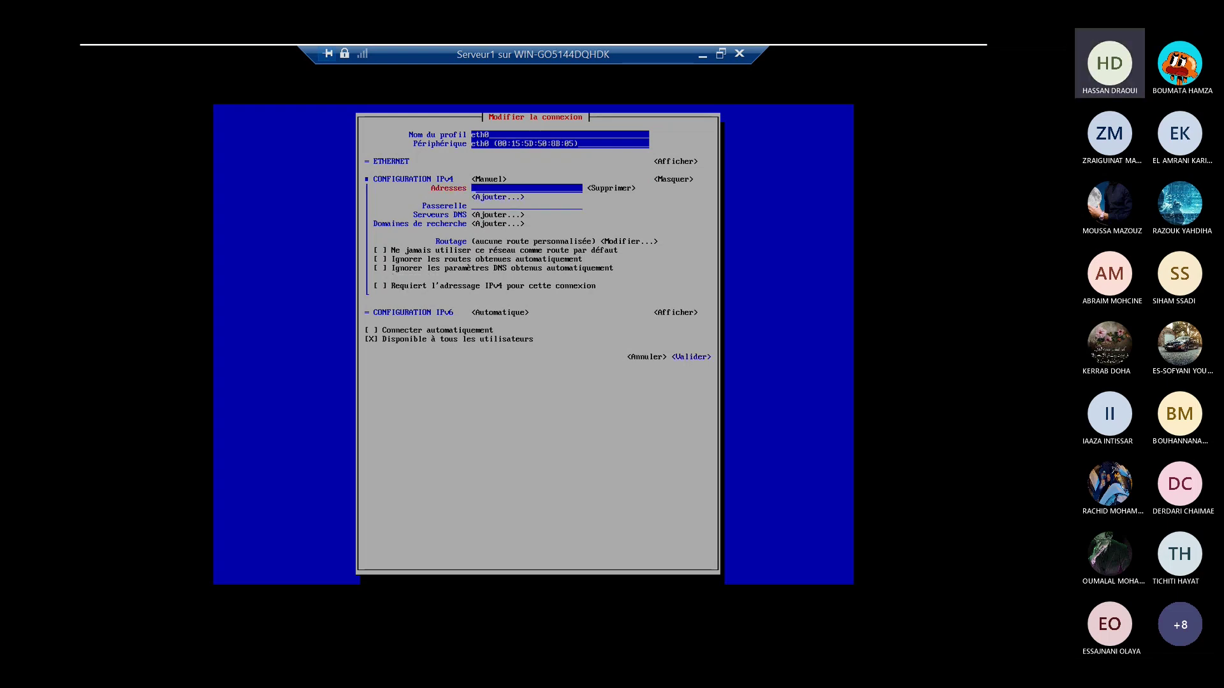
text(10.0.0.2/24)
key(Tab)
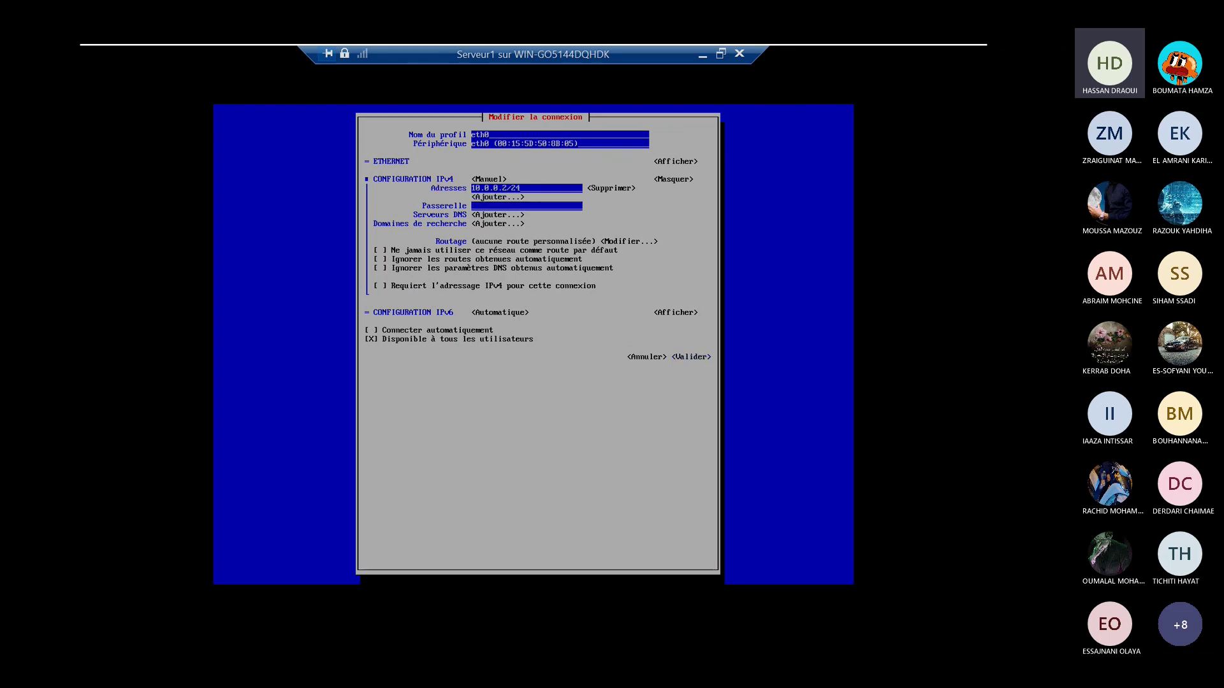
key(Tab)
key(Tab)
key(Tab)
key(Tab)
key(Tab)
key(Tab)
key(Tab)
key(Tab)
key(Tab)
key(Tab)
key(Tab)
key(Tab)
key(Tab)
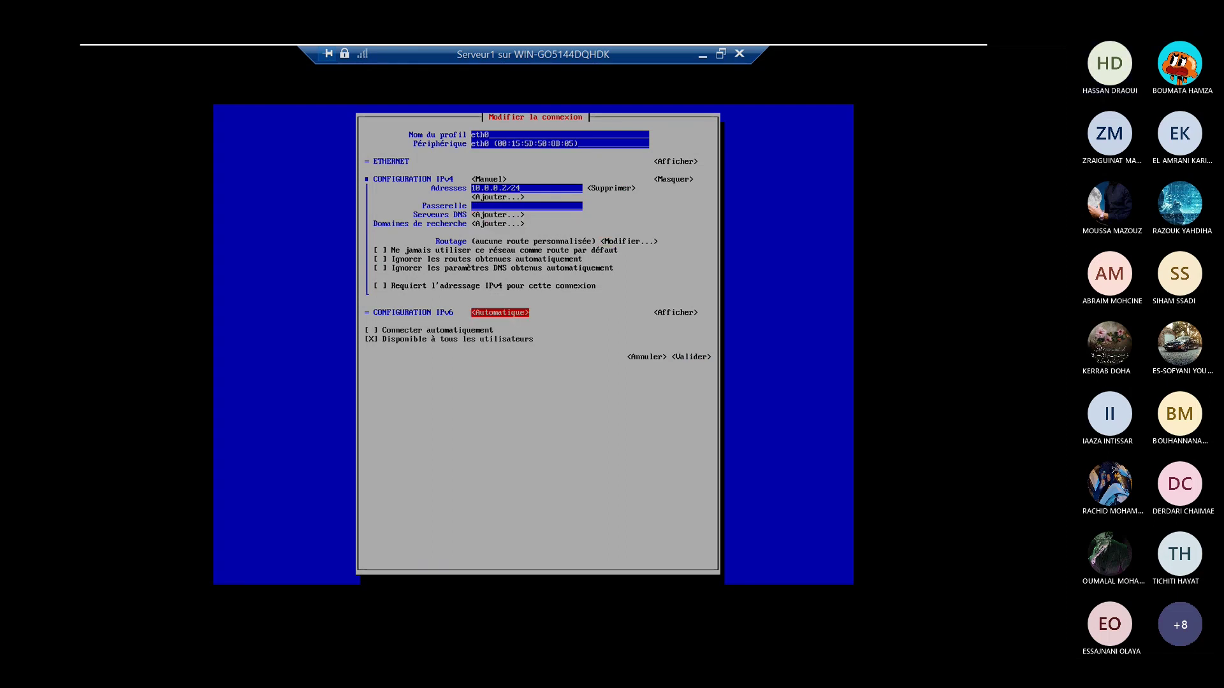
key(Tab)
key(Tab)
key(Tab)
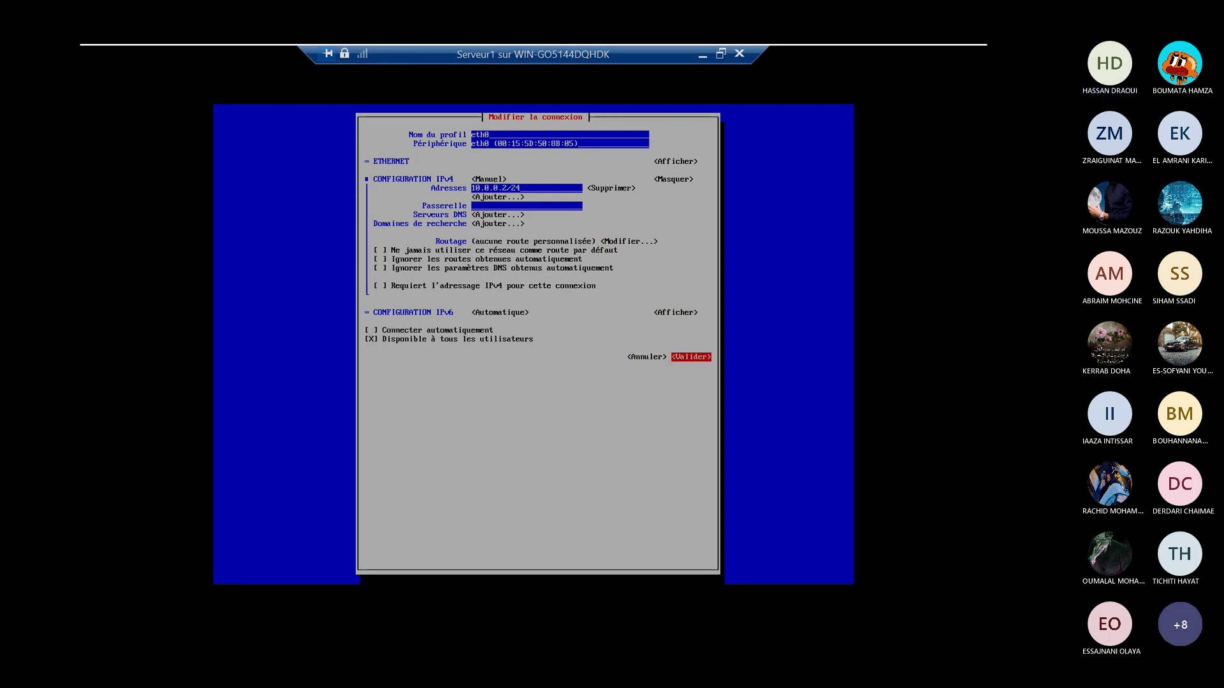
key(Return)
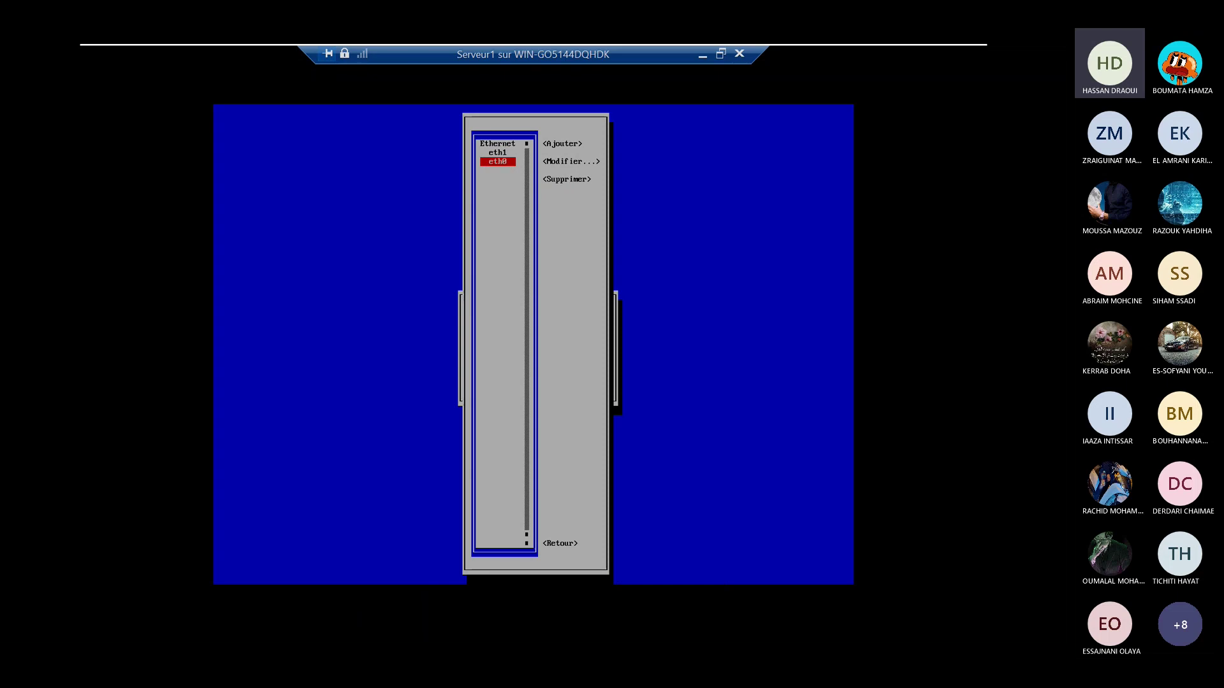
key(Tab)
key(Tab)
key(Tab)
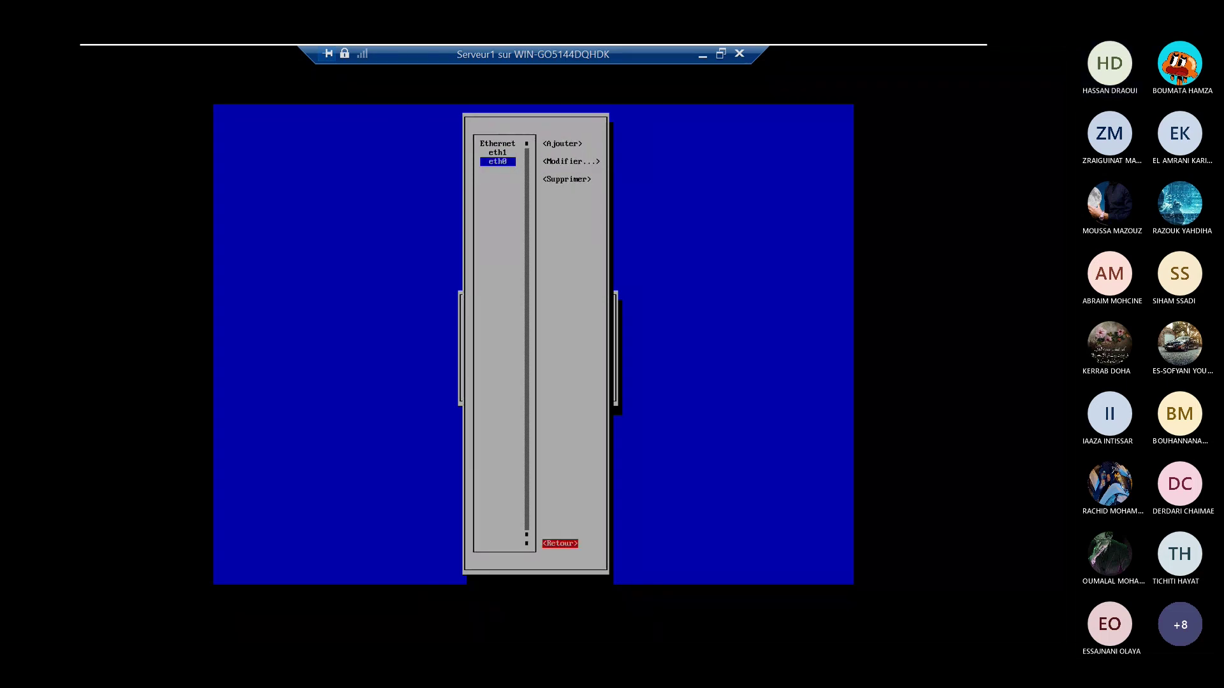
Step: Quit nmtui and list the network interfaces with 'ip a'
key(Return)
key(Down)
key(Down)
key(Down)
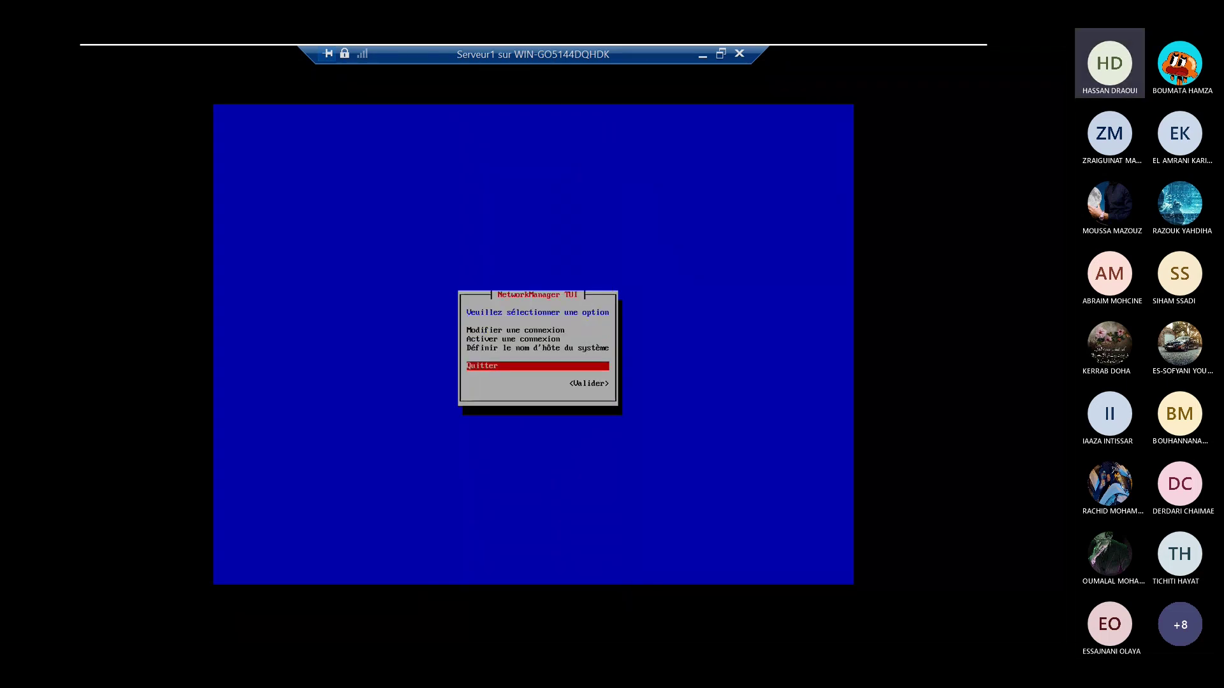
key(Return)
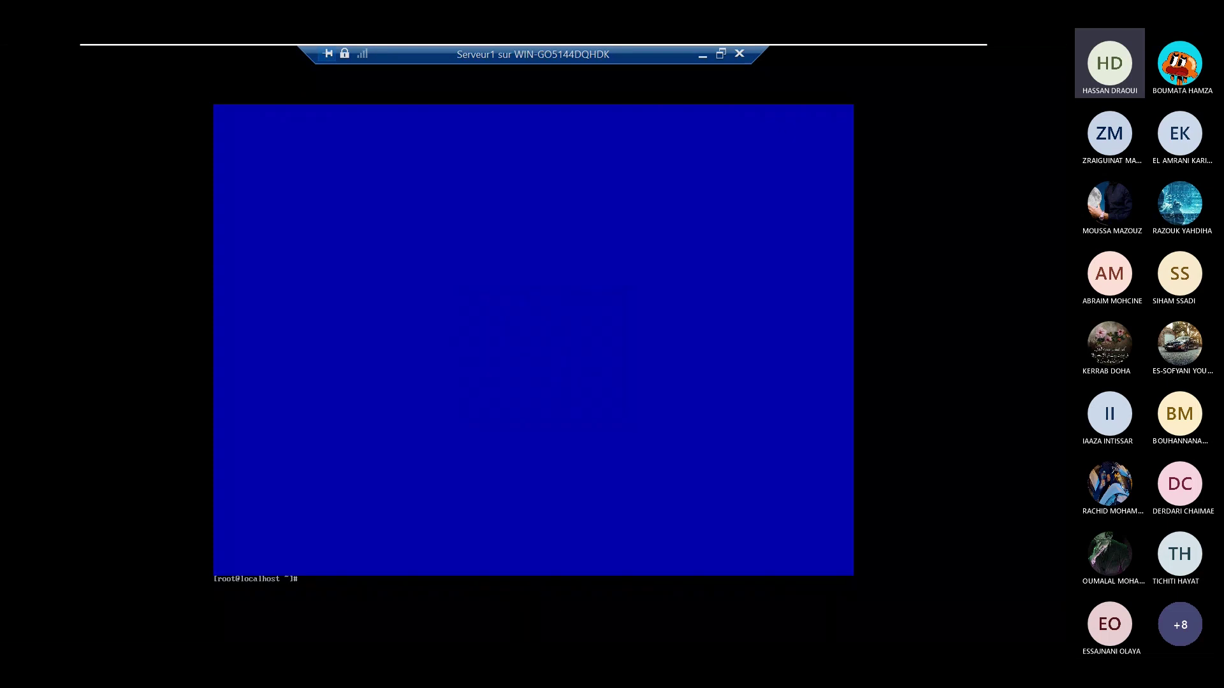
text(ip a)
key(Return)
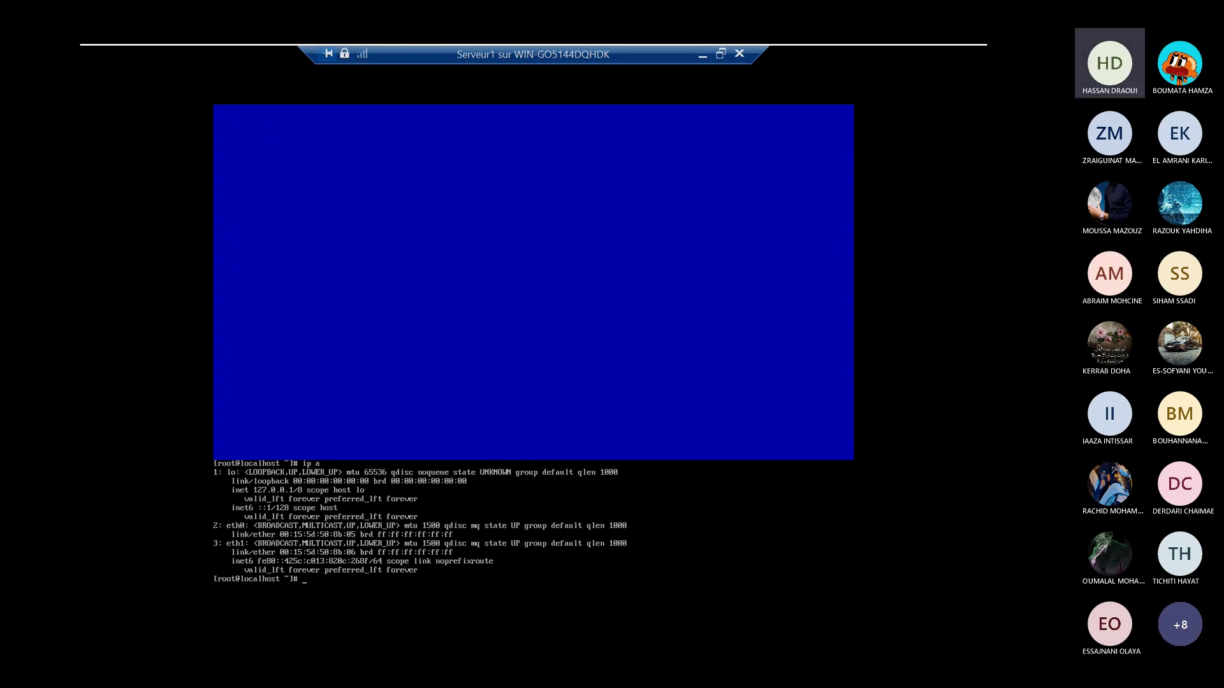
Step: Restart eth0 with ifdown/ifup and confirm with 'ip a' that it holds 10.0.0.2/24
text(ifdown)
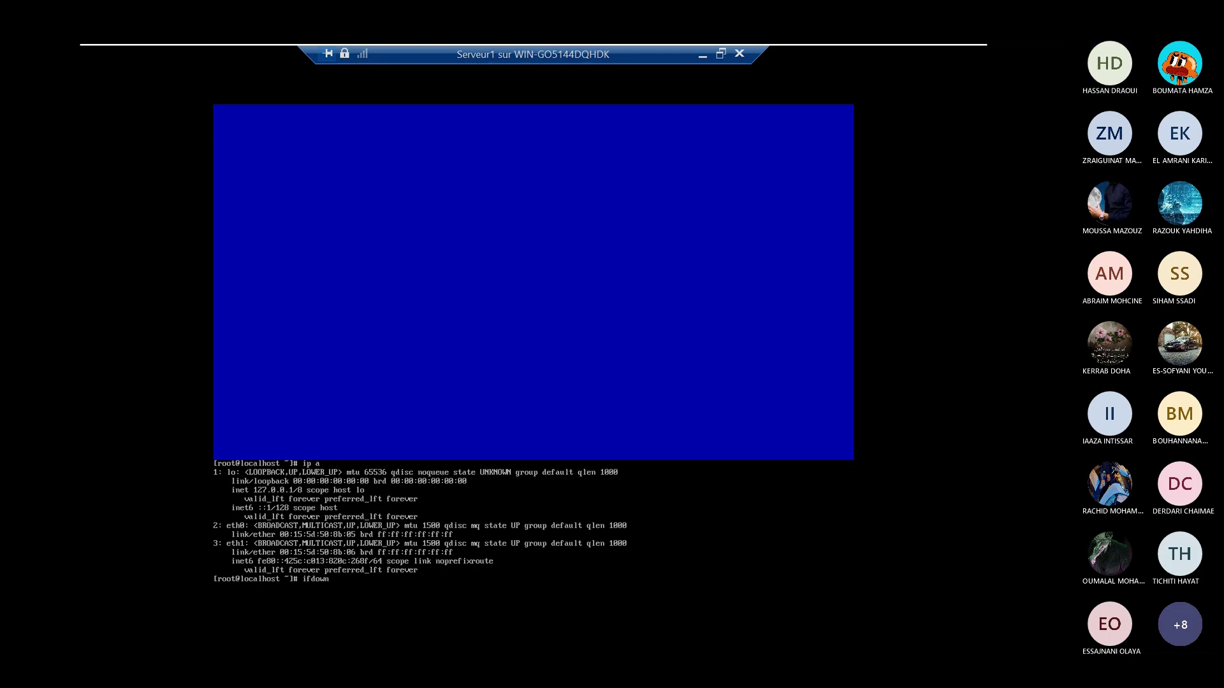
text( eth0)
key(Return)
key(Up)
key(BackSpace)
key(BackSpace)
key(BackSpace)
key(BackSpace)
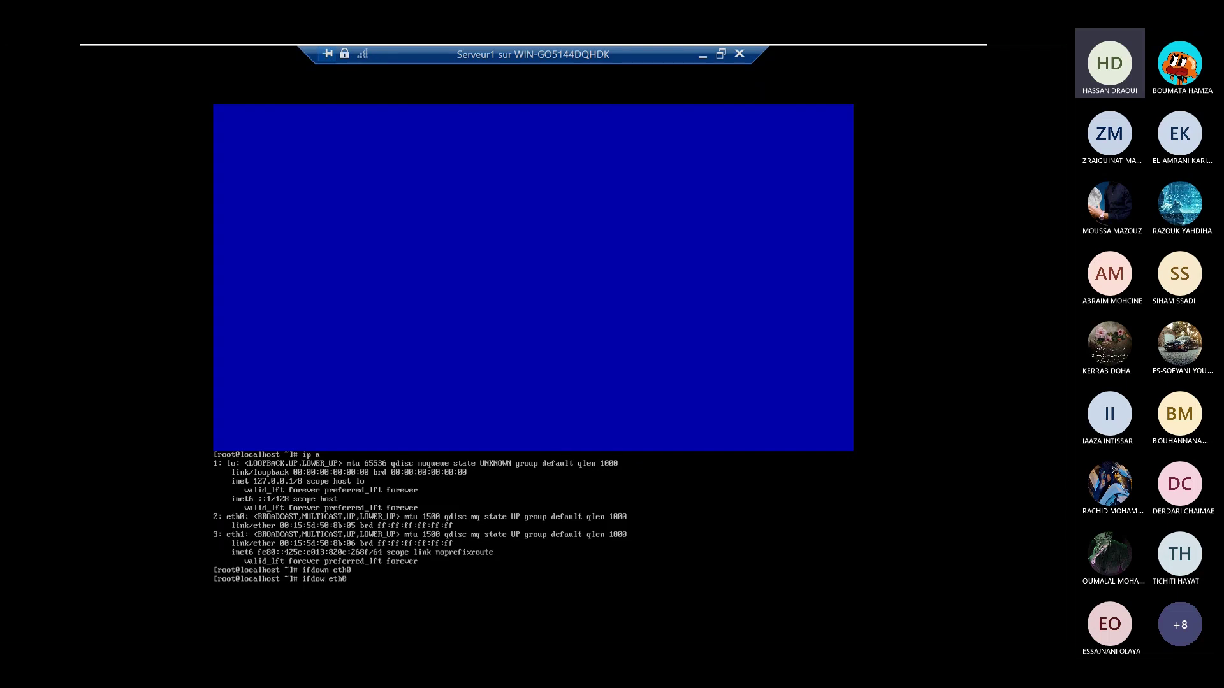
text(up)
key(Return)
key(Up)
key(Up)
key(Up)
key(Return)
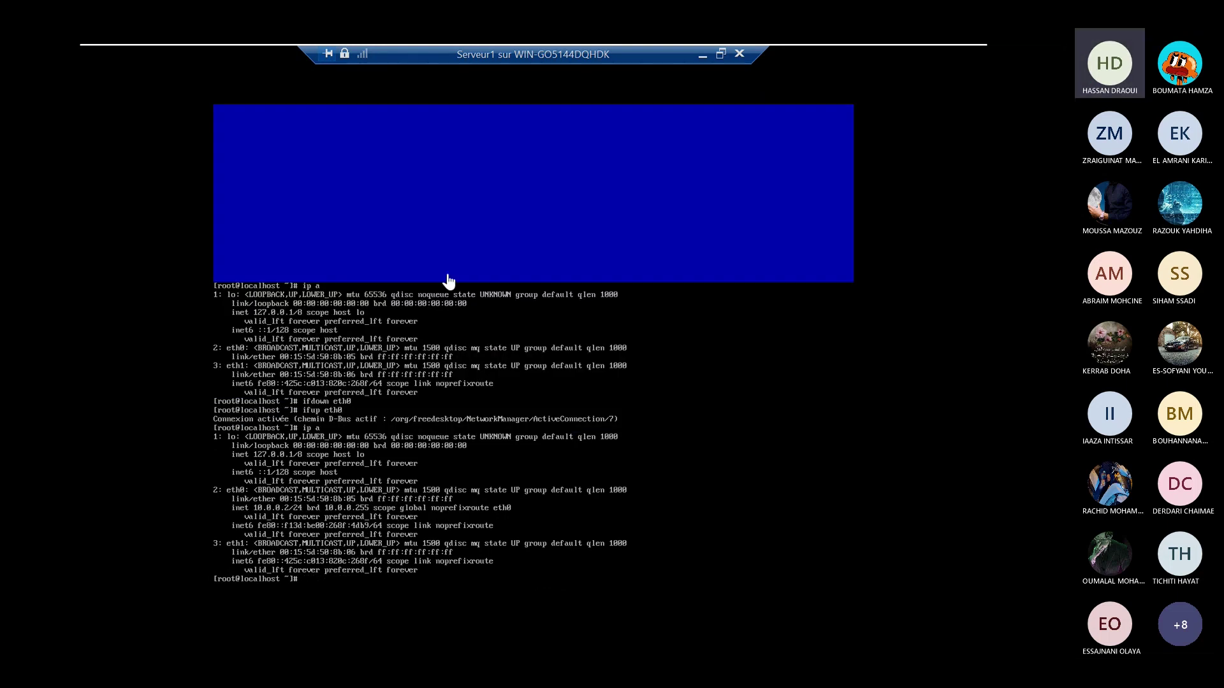
click(721, 54)
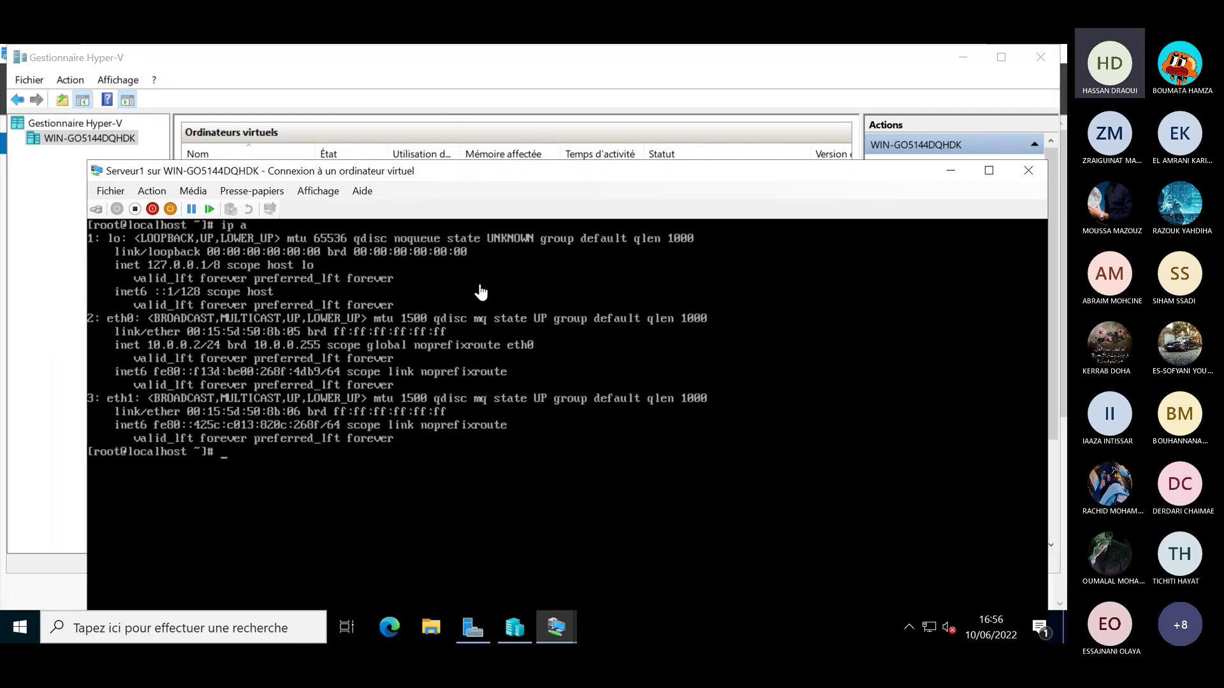
Step: Minimize Serveur1's console and open a console connection to Serveur2
click(948, 172)
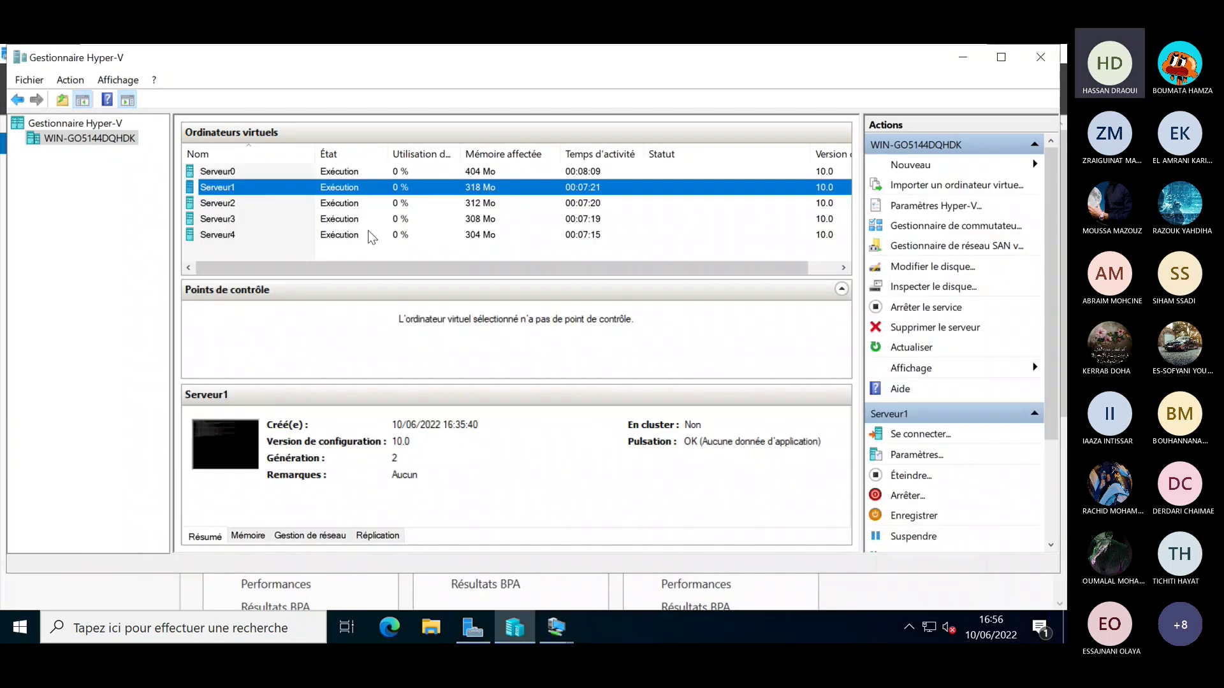
click(213, 210)
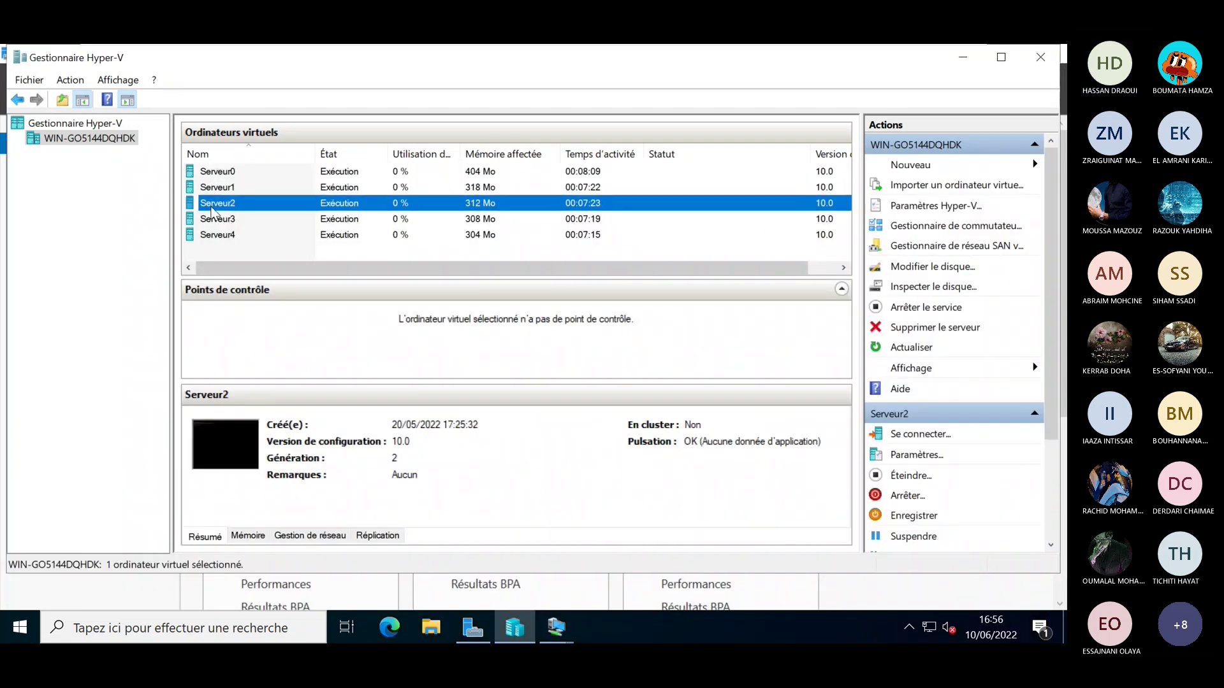
double_click(212, 210)
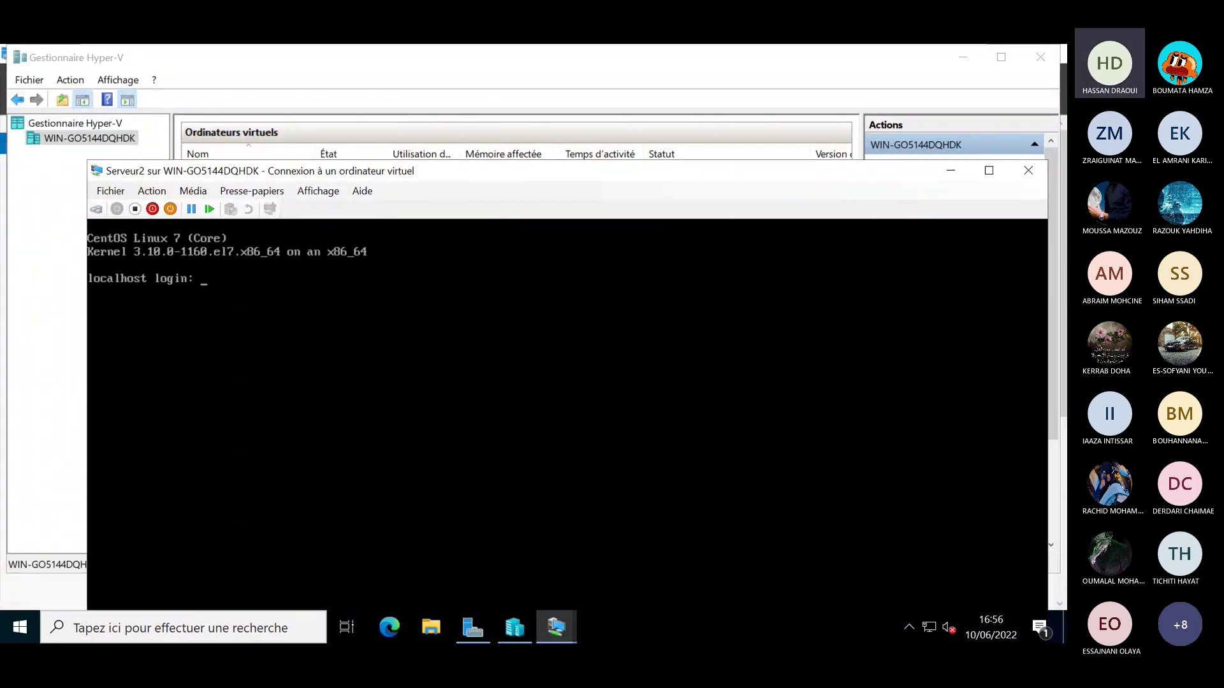
Step: Log into Serveur2 as root and run 'ip a' to list its interfaces
text(root)
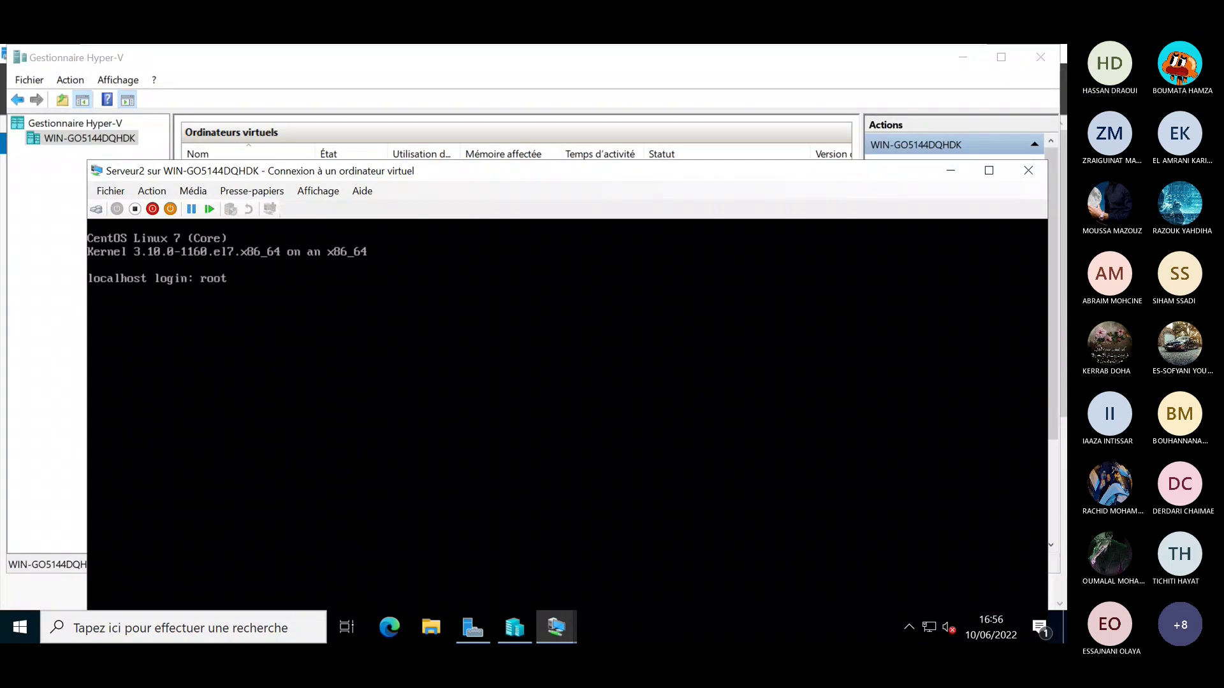
key(Return)
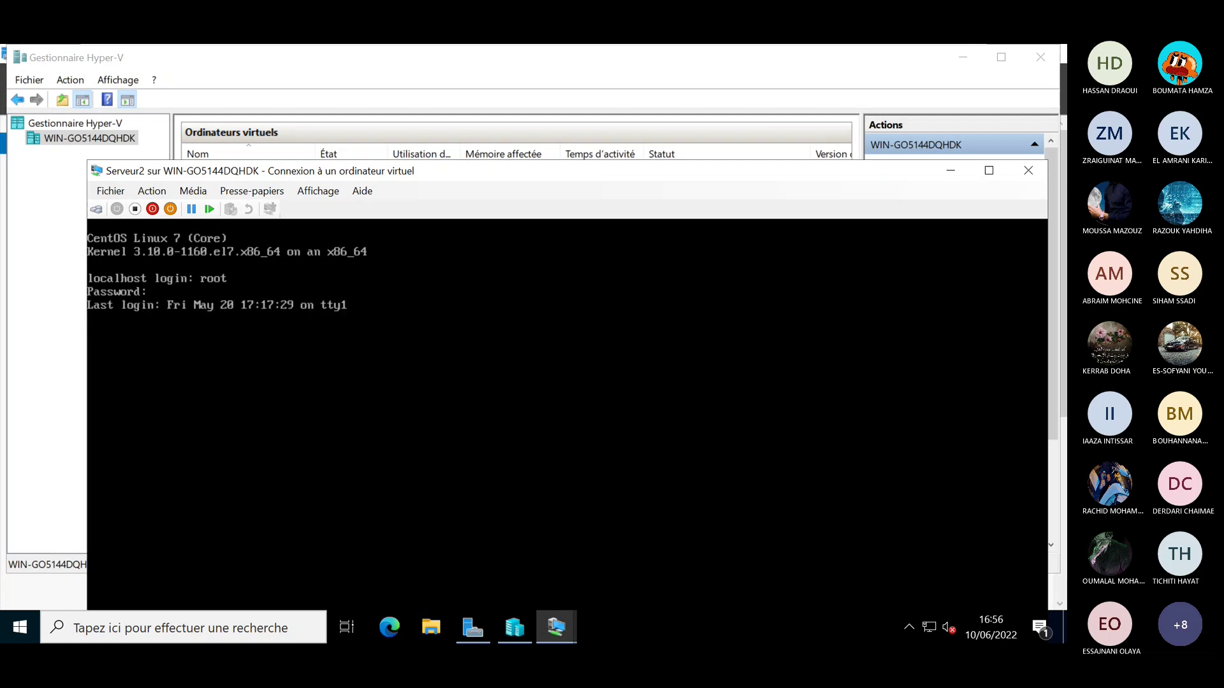
text(ip)
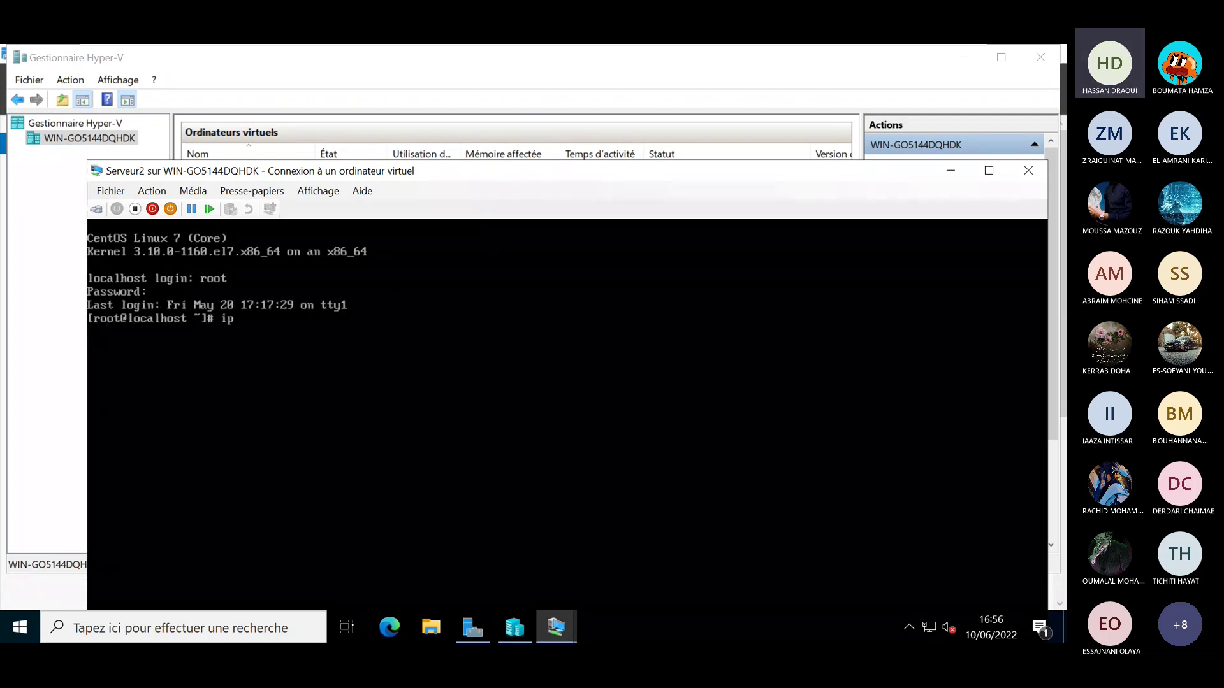
text( a)
key(Return)
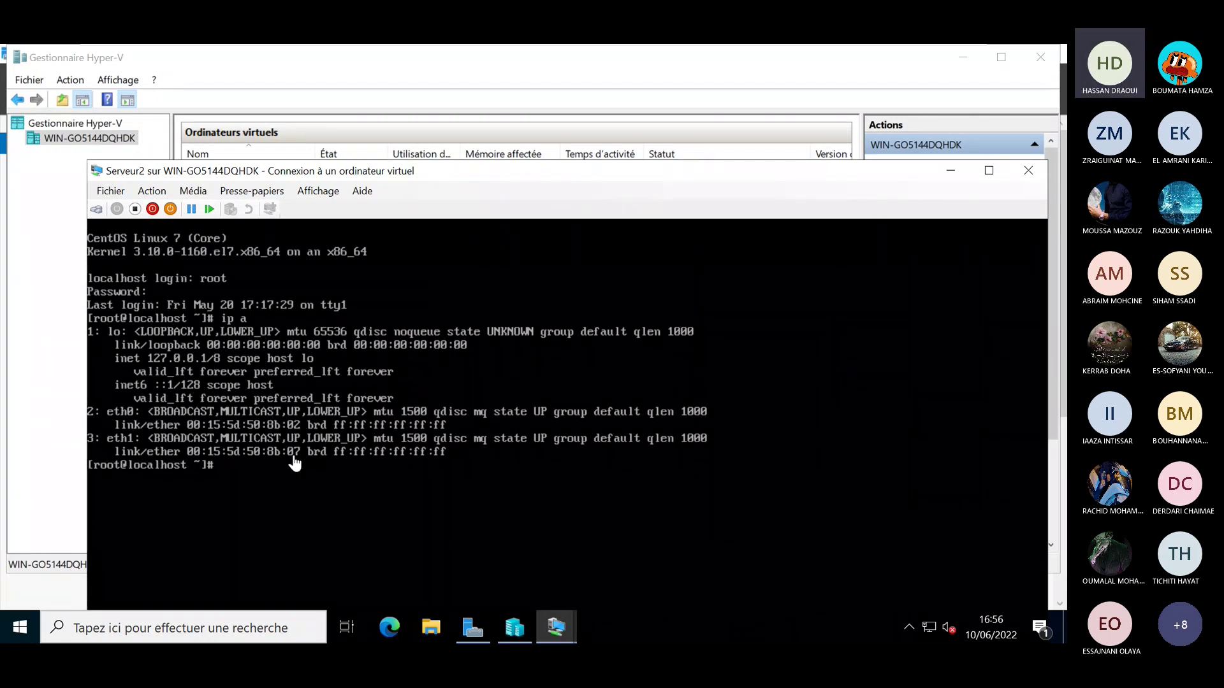
click(336, 75)
right_click(328, 203)
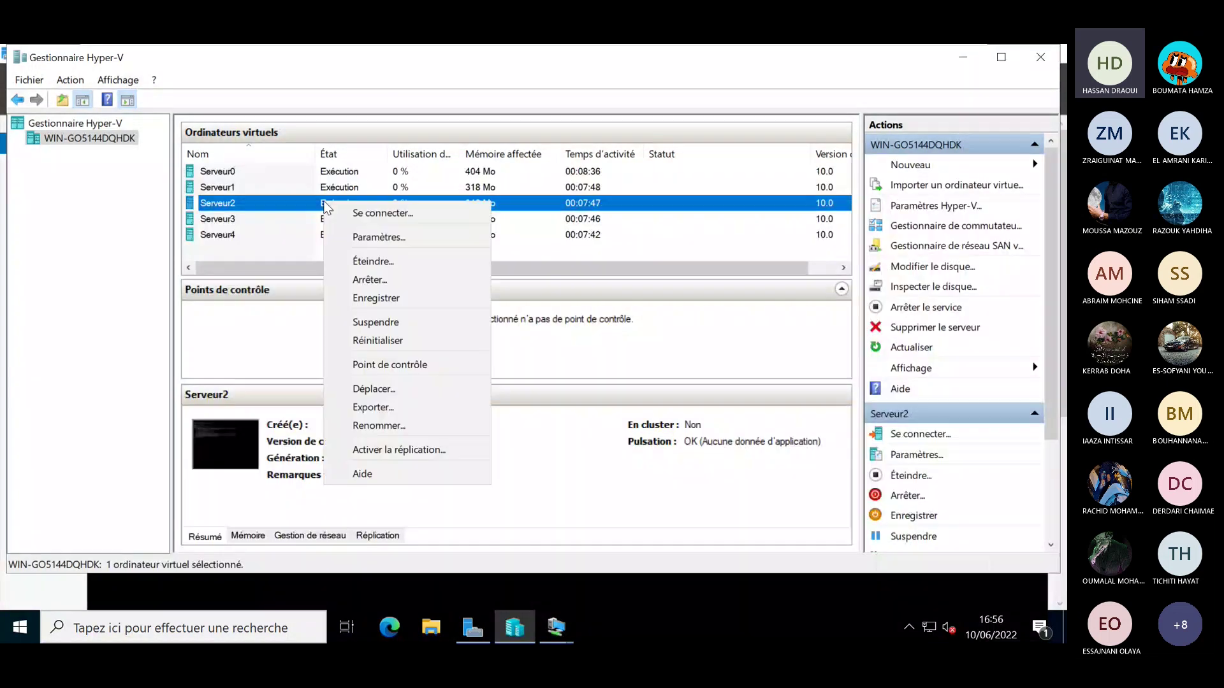
click(371, 242)
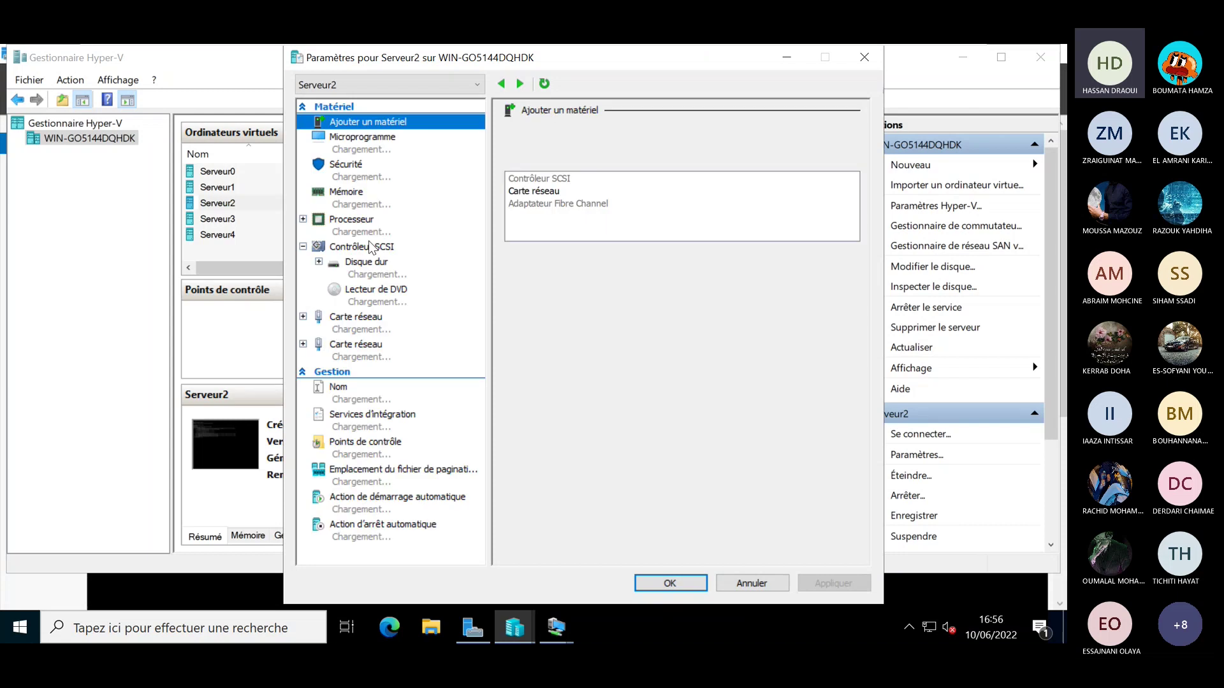
click(359, 331)
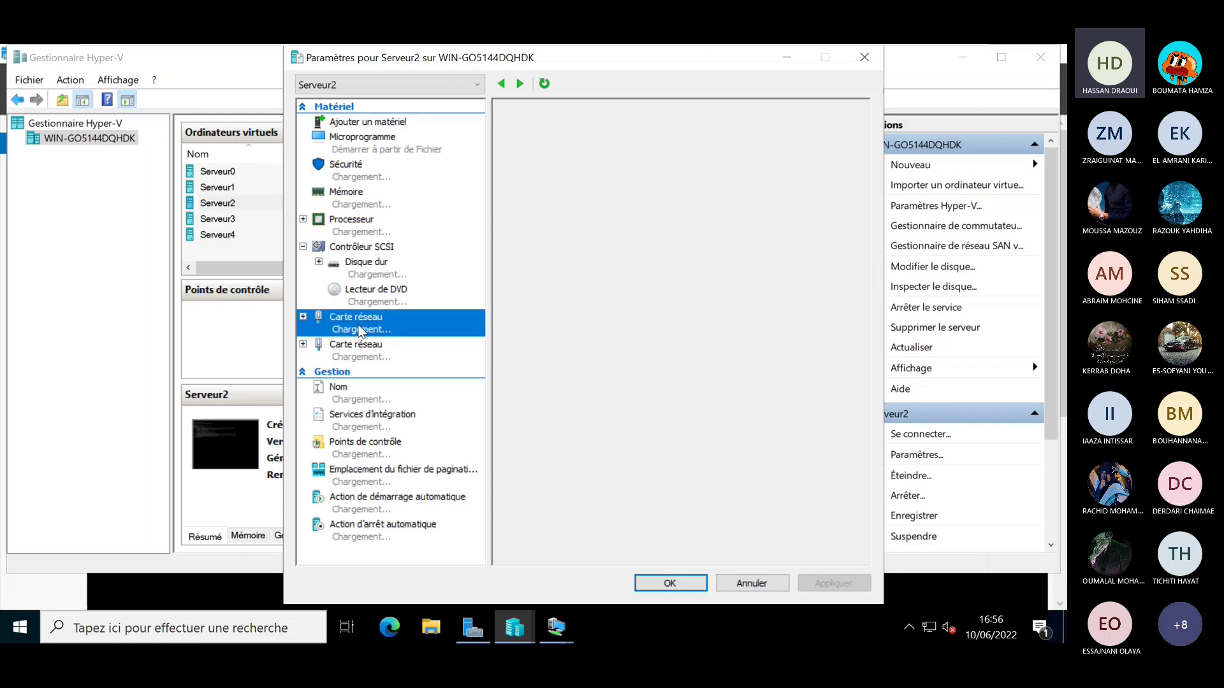
double_click(357, 331)
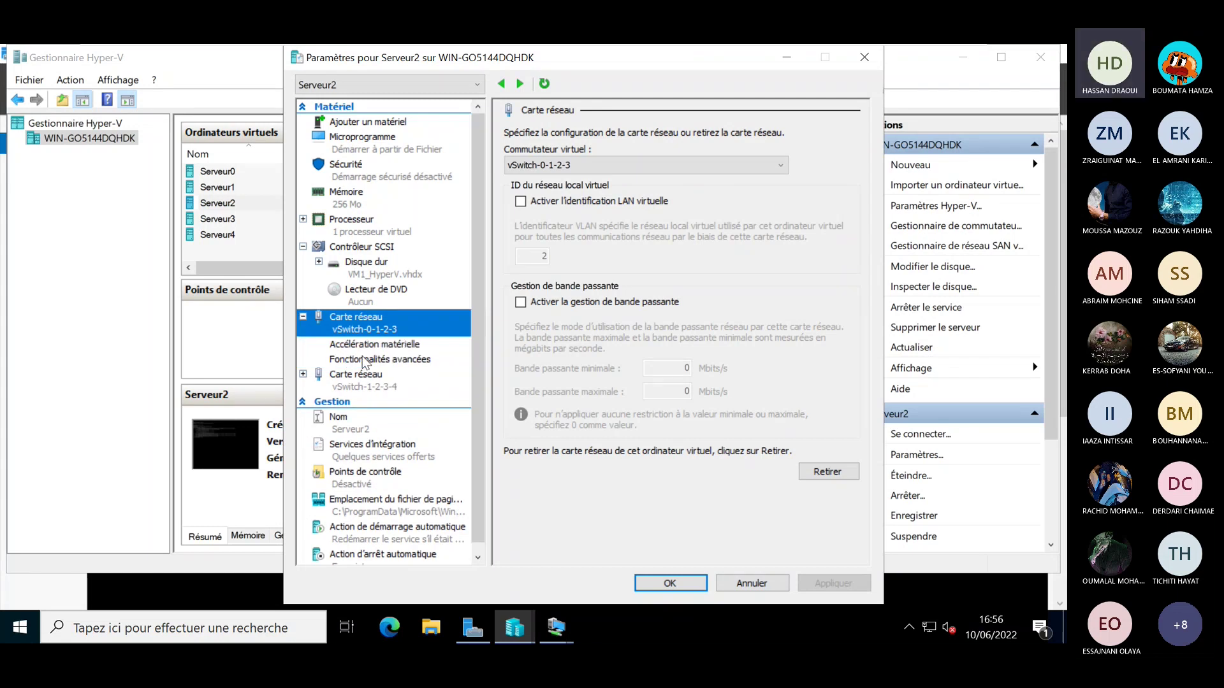
click(348, 360)
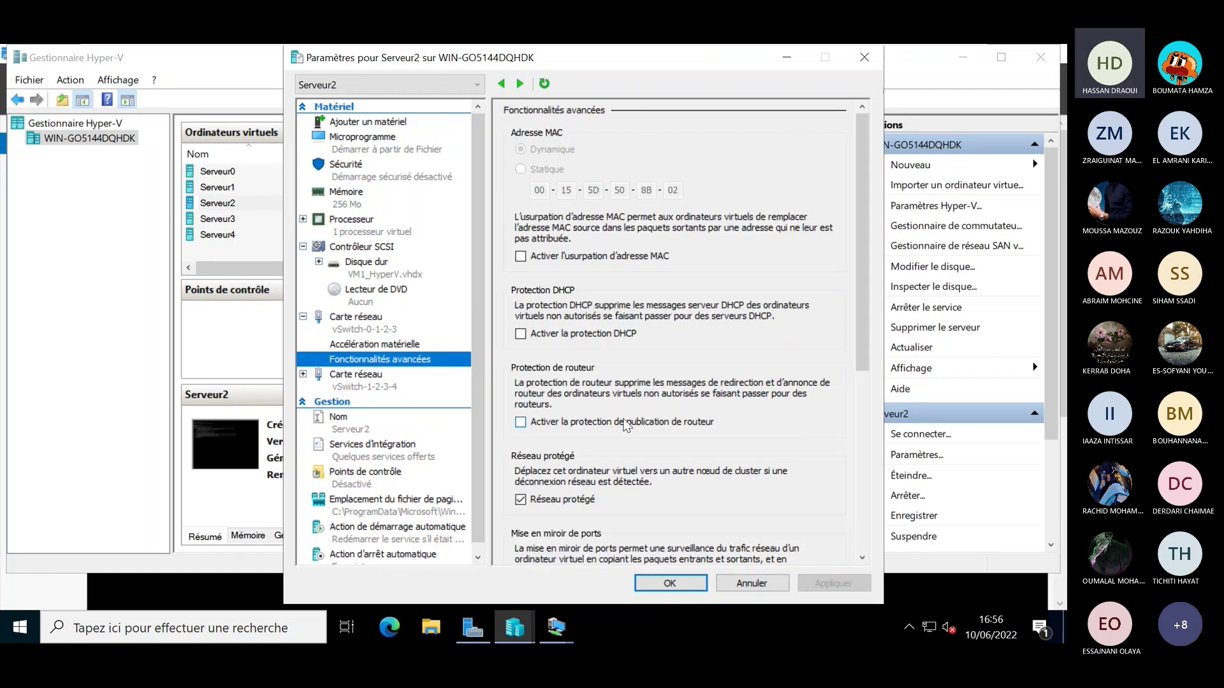
click(743, 584)
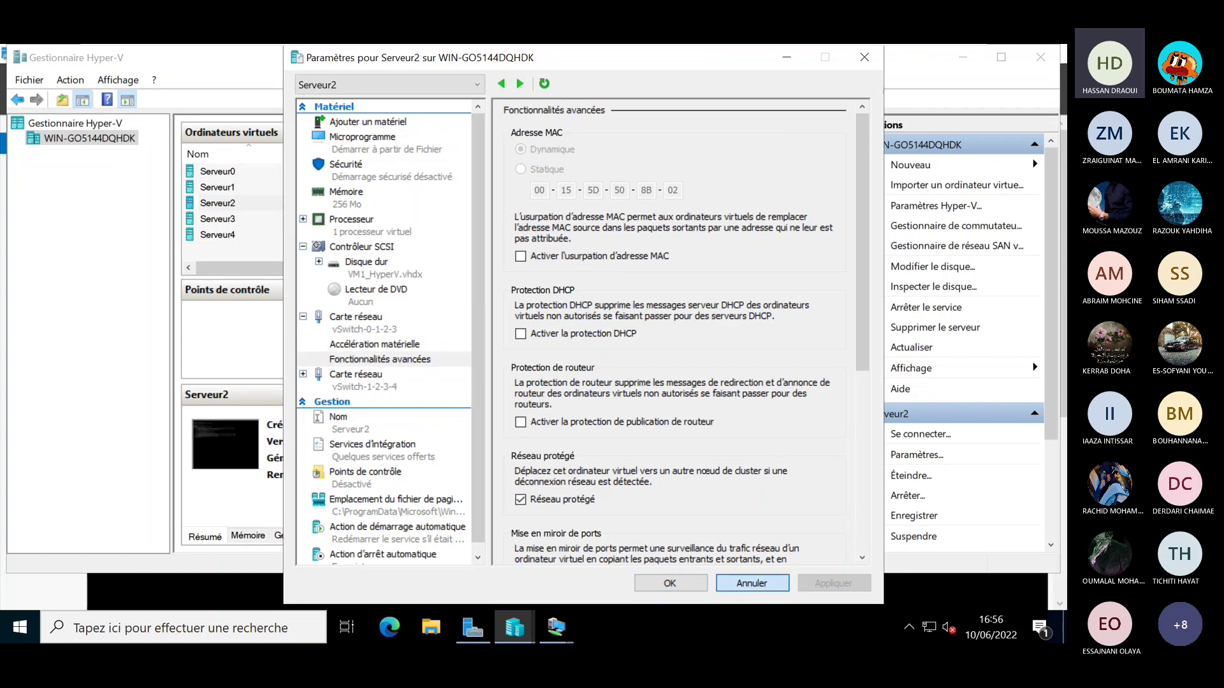
click(556, 628)
Step: Launch nmtui in Serveur2's console
click(712, 551)
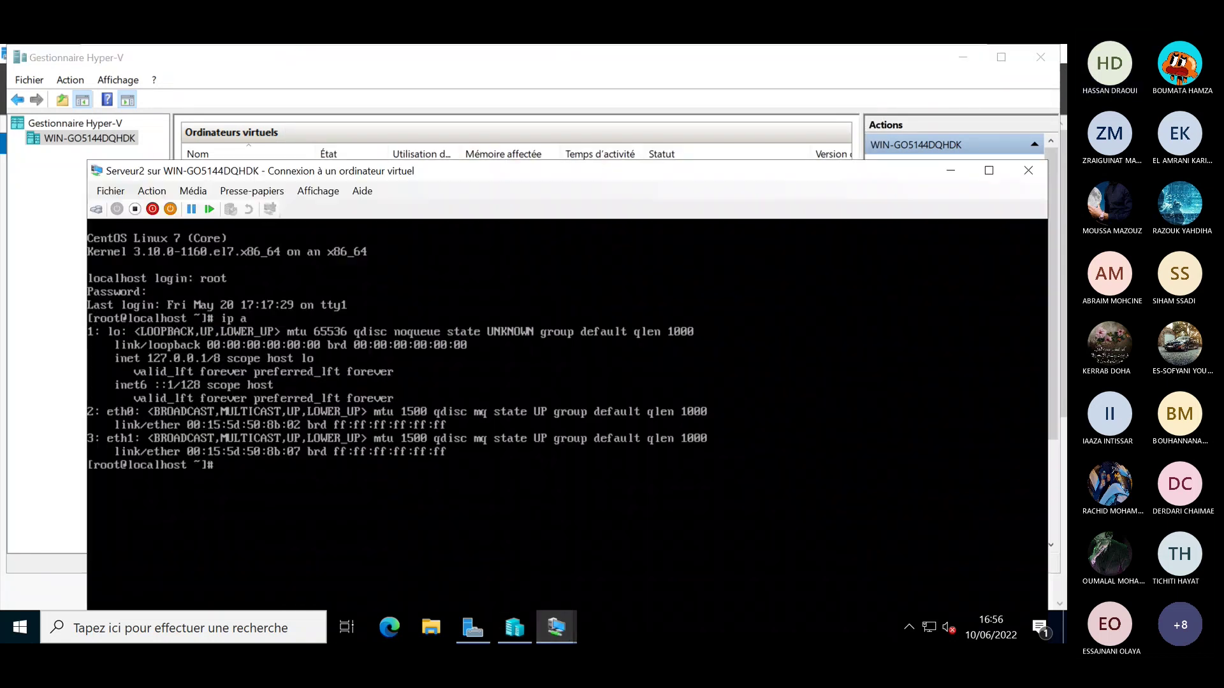
text(nmty)
key(BackSpace)
text(ui)
key(Return)
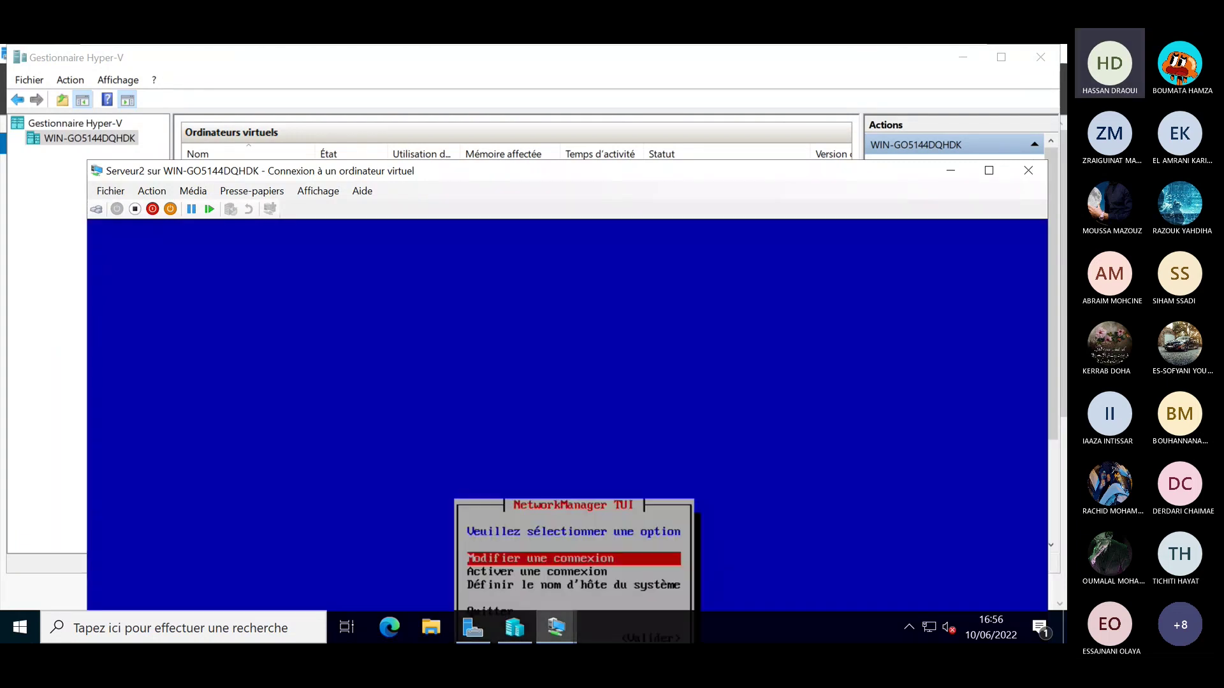
Step: Edit the eth0 connection and switch its IPv4 configuration to Manuel
key(Return)
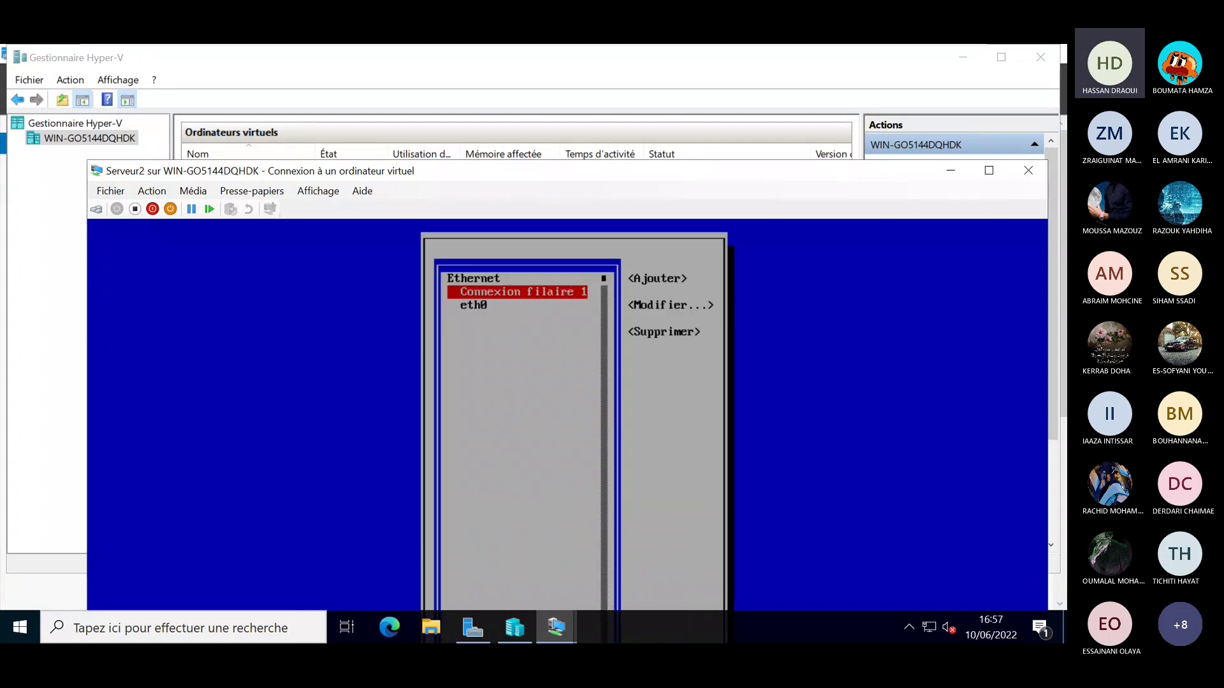
key(Down)
key(Return)
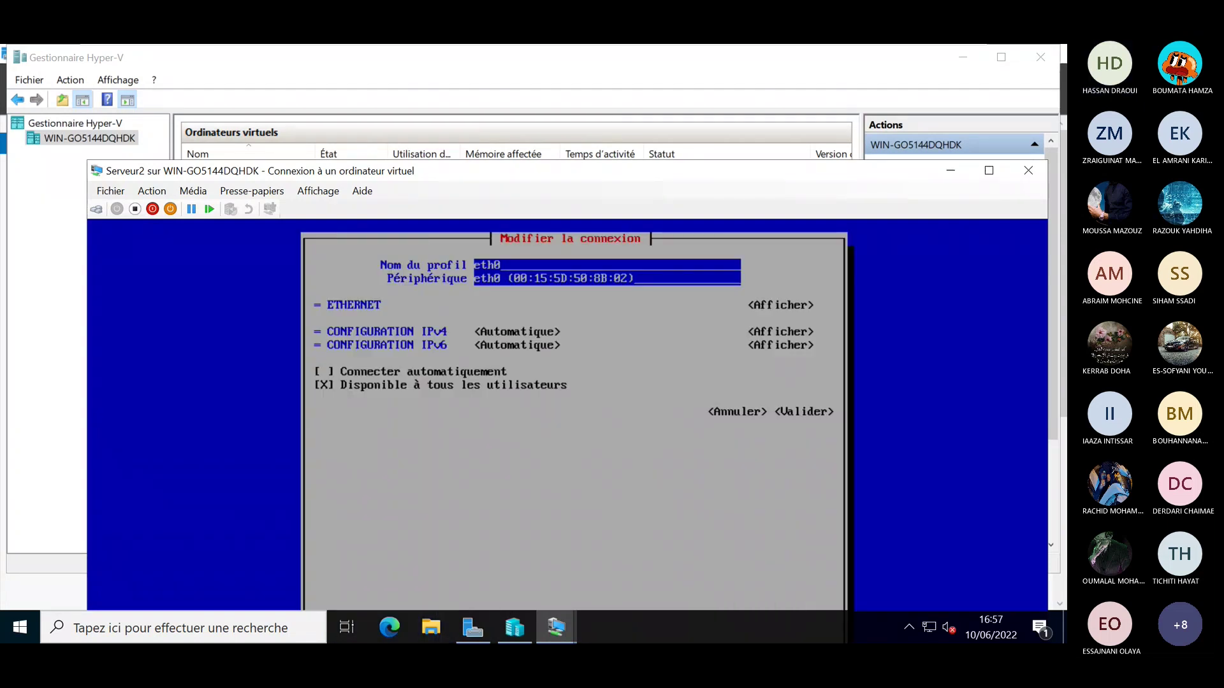
key(Down)
key(Down)
key(Down)
key(Return)
key(Down)
key(Down)
key(Return)
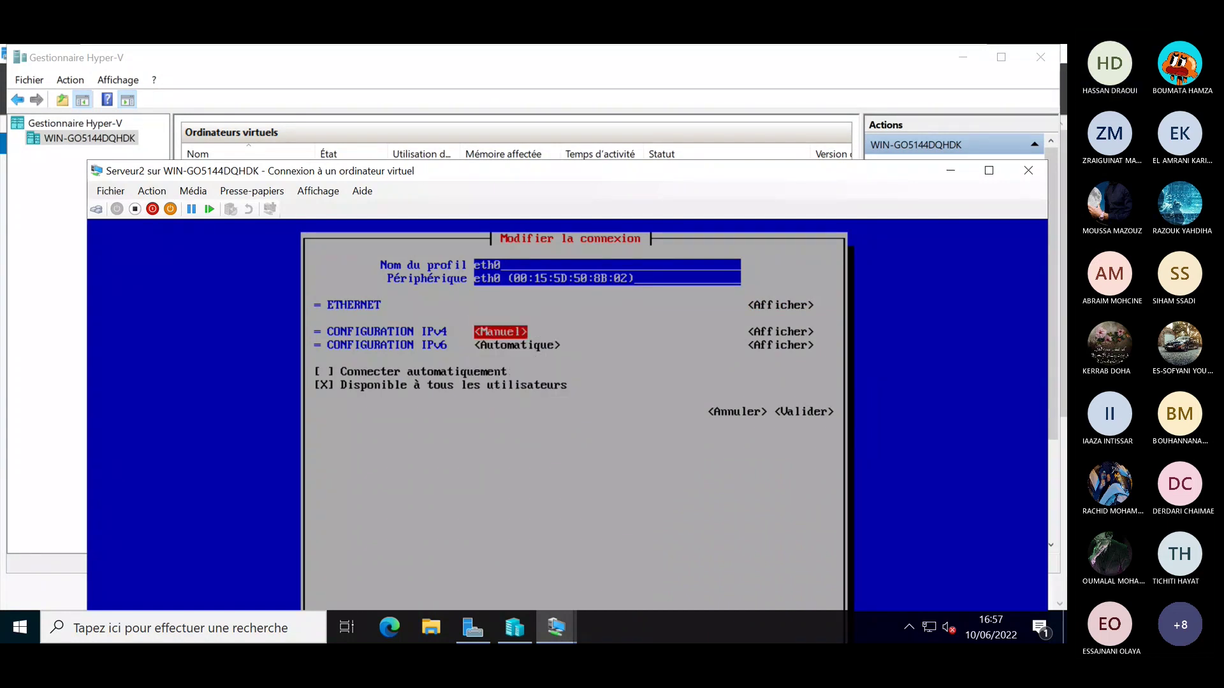
Step: Add the IPv4 address 10.0.0.3/24 to eth0's settings
key(Right)
key(Return)
key(Down)
key(Return)
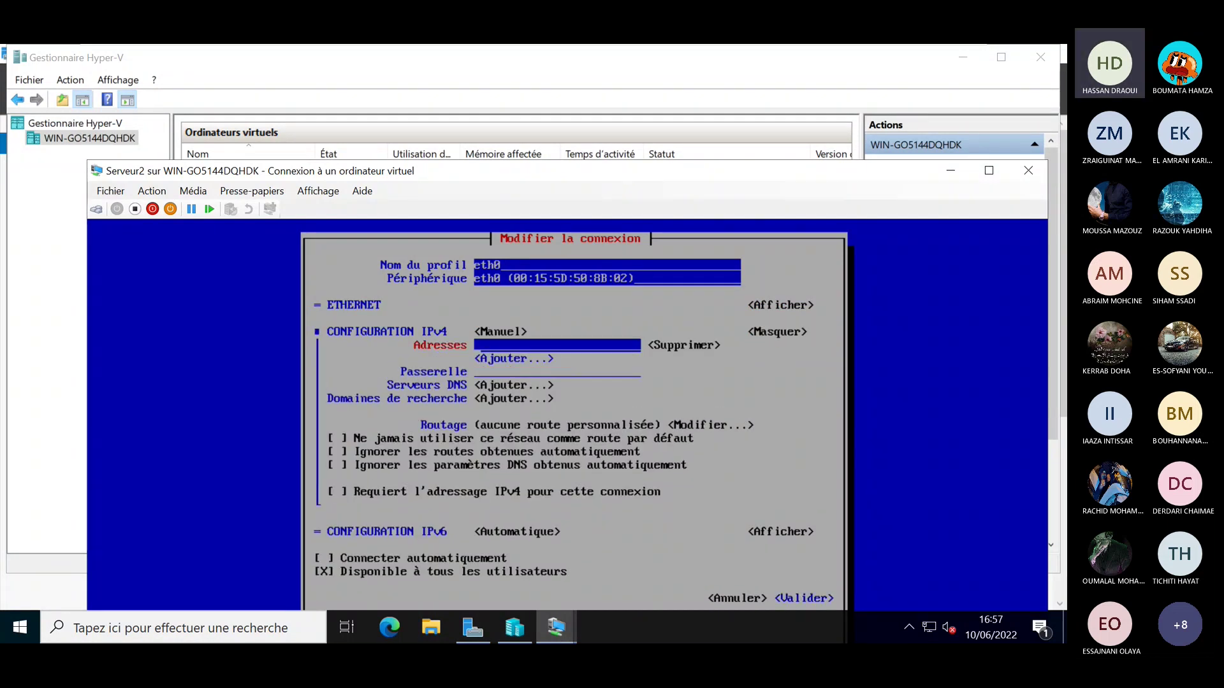
text(10.0.0.3/24)
key(Tab)
key(Tab)
key(Tab)
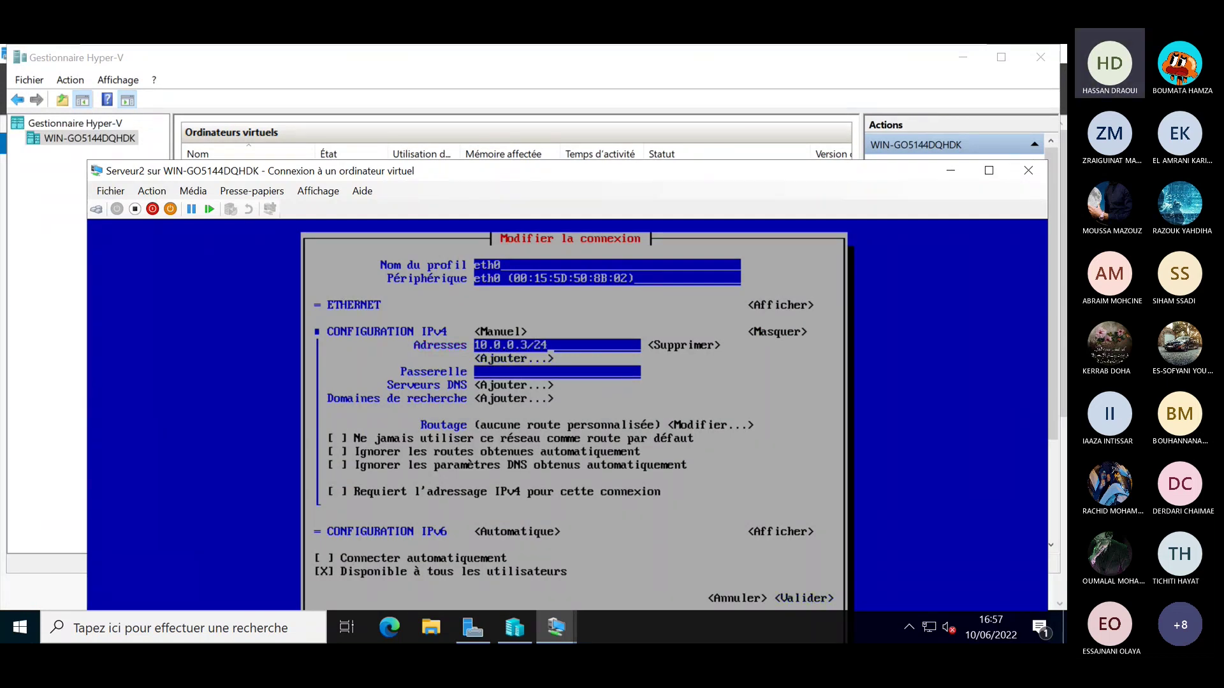
key(Tab)
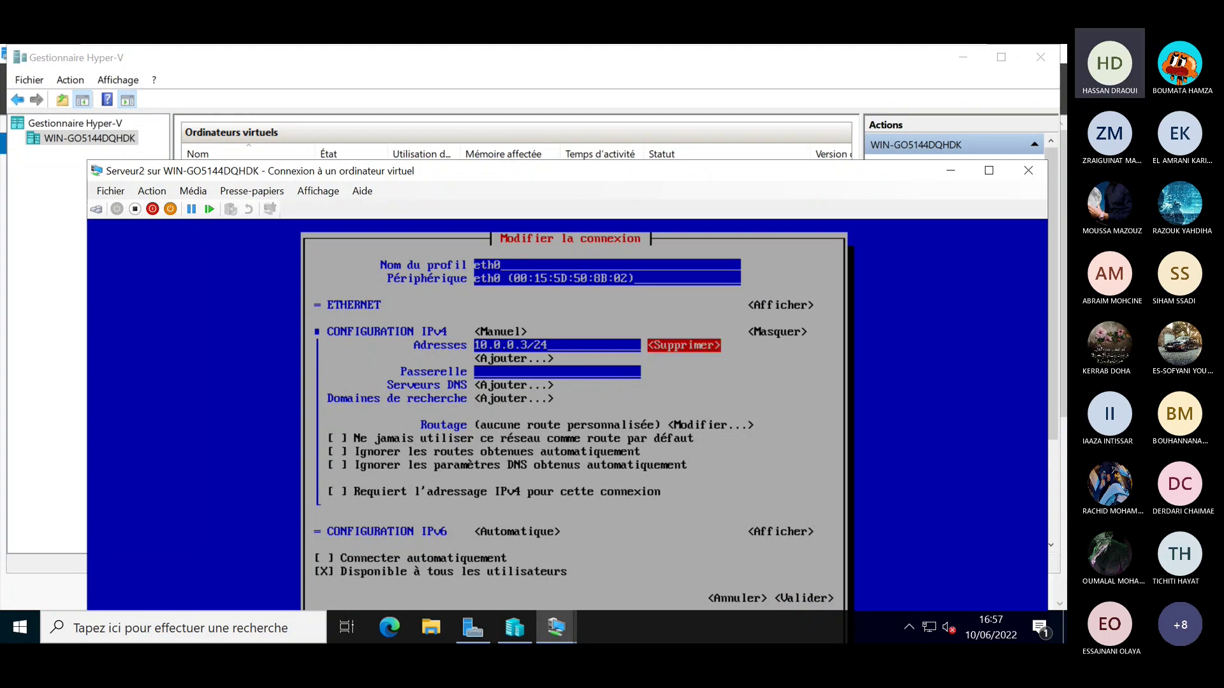
double_click(308, 169)
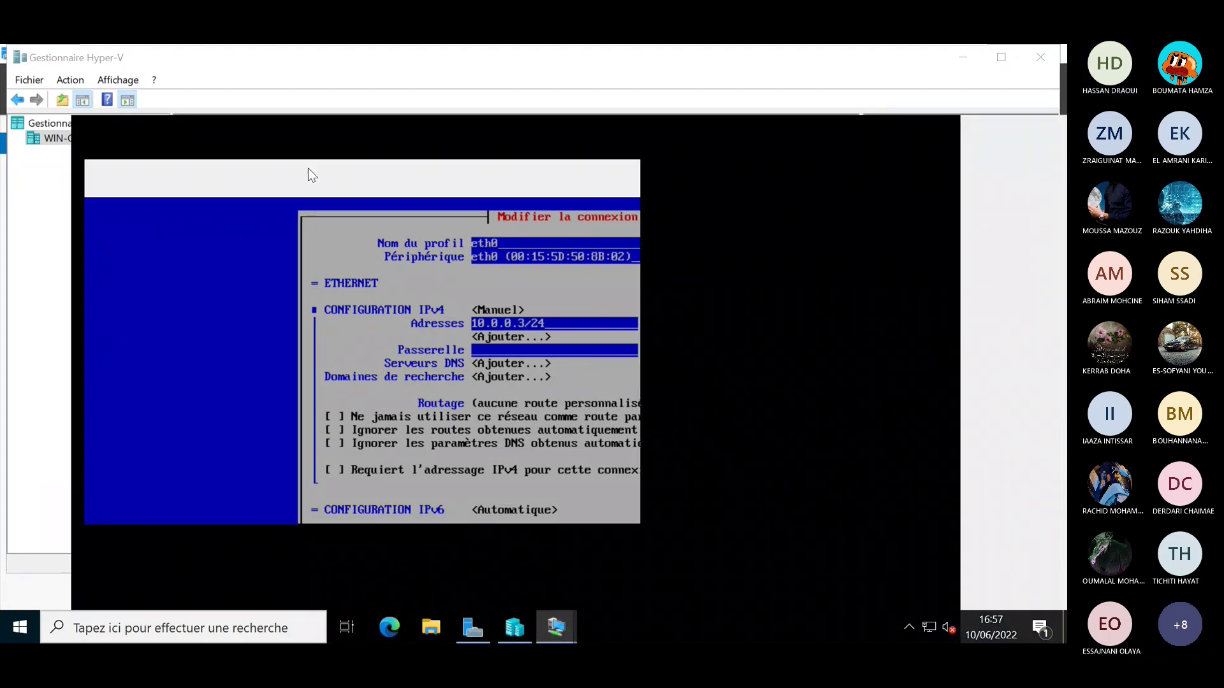
key(Tab)
key(Tab)
key(Tab)
key(Tab)
key(Tab)
key(Tab)
key(Tab)
key(Tab)
key(Tab)
key(Tab)
key(Tab)
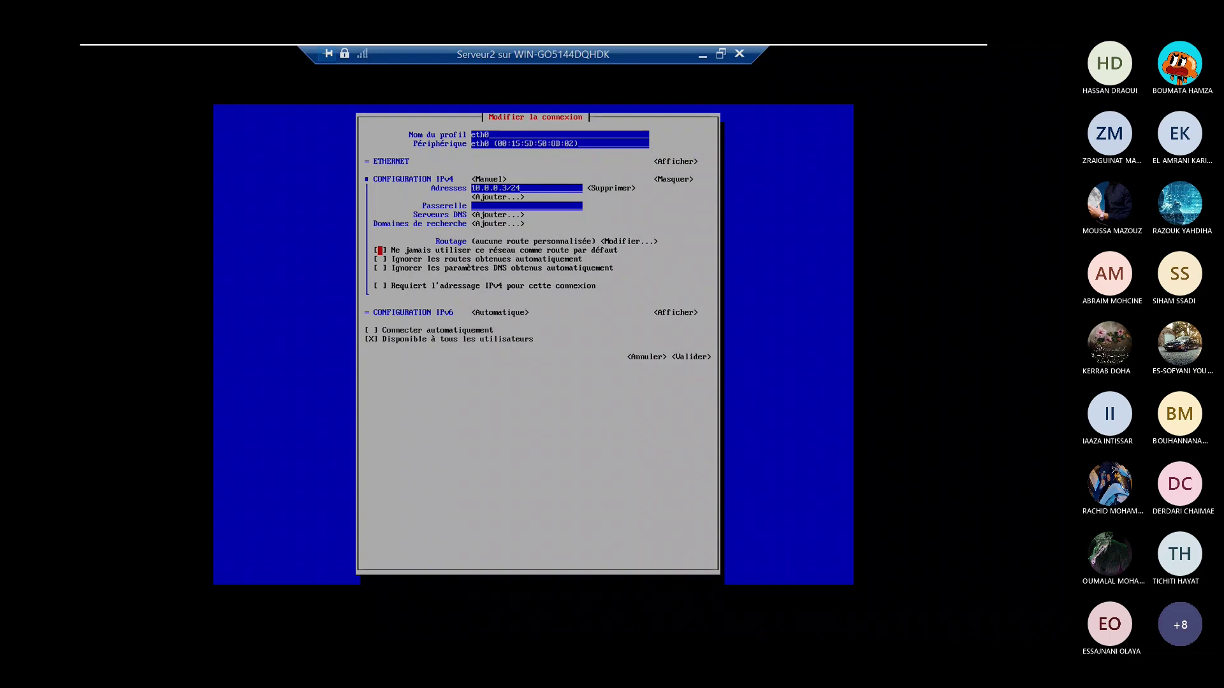
key(Tab)
key(Tab)
key(Tab)
key(Tab)
Step: Validate the eth0 profile and exit nmtui to the shell
key(Return)
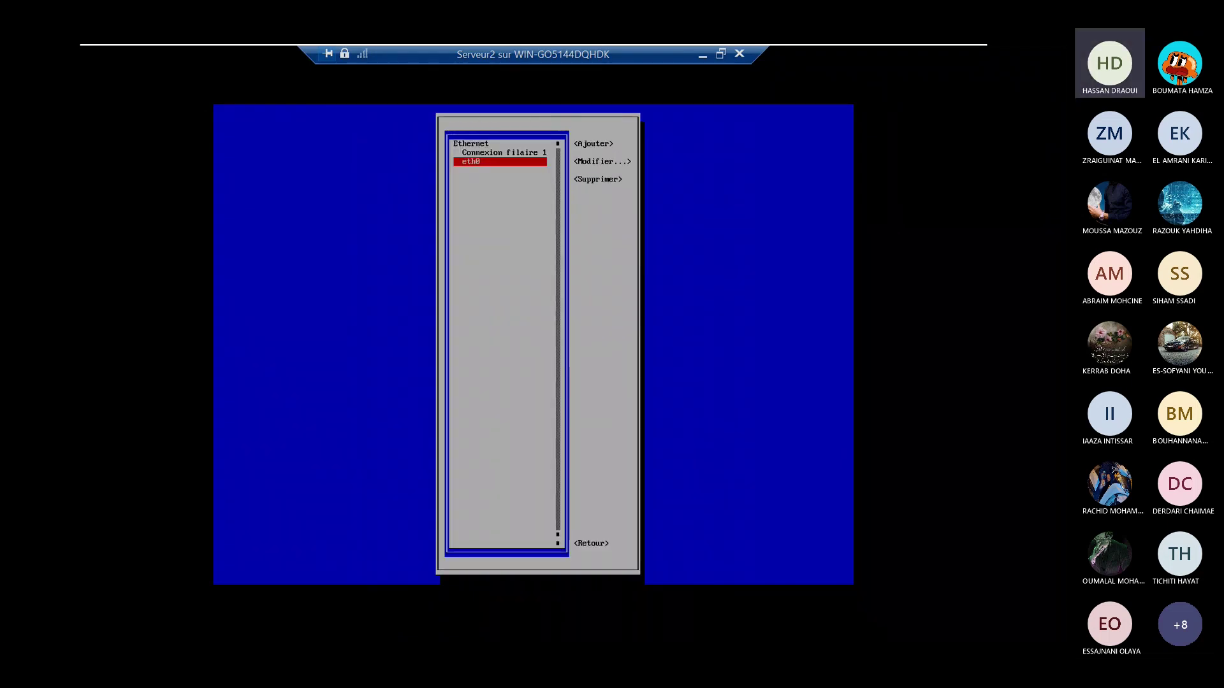
key(Tab)
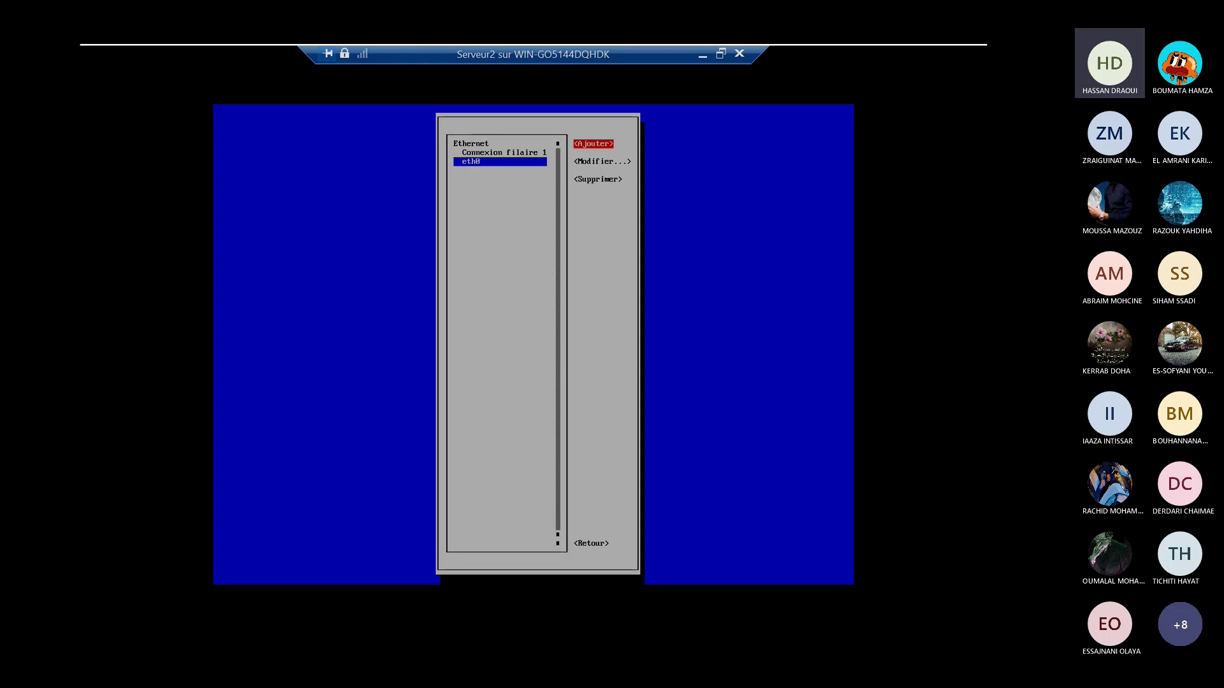
key(Tab)
key(Tab)
key(Tab)
key(Return)
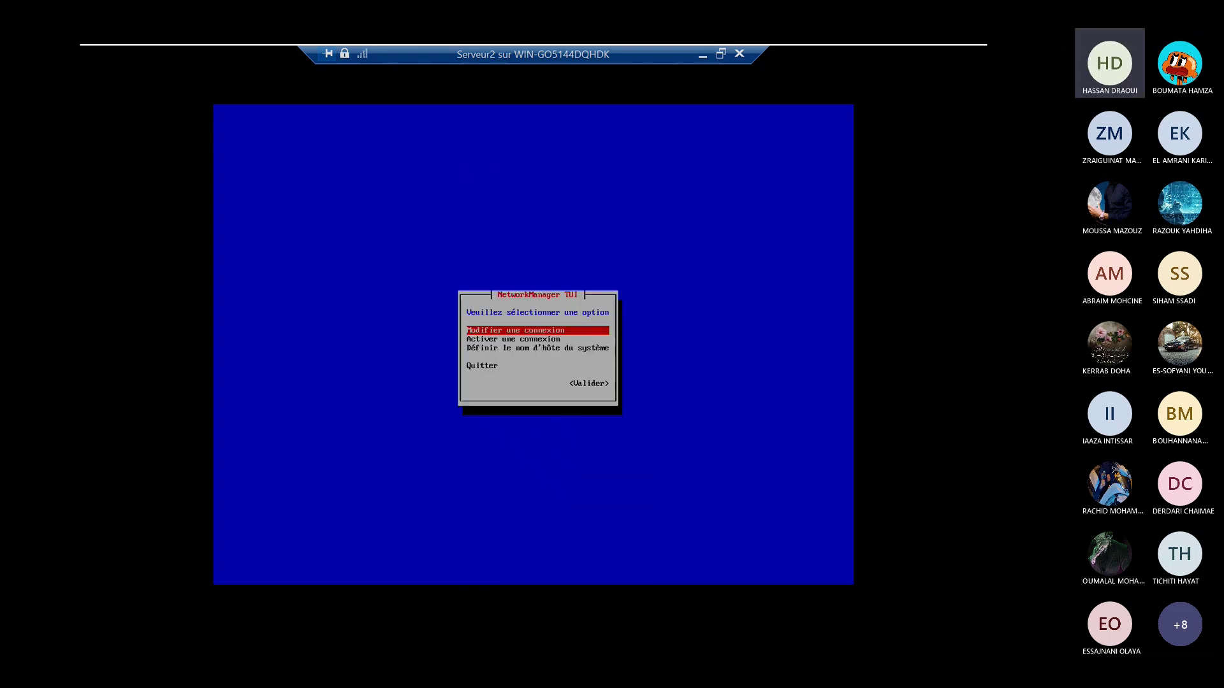
key(Down)
key(Down)
key(Down)
key(Return)
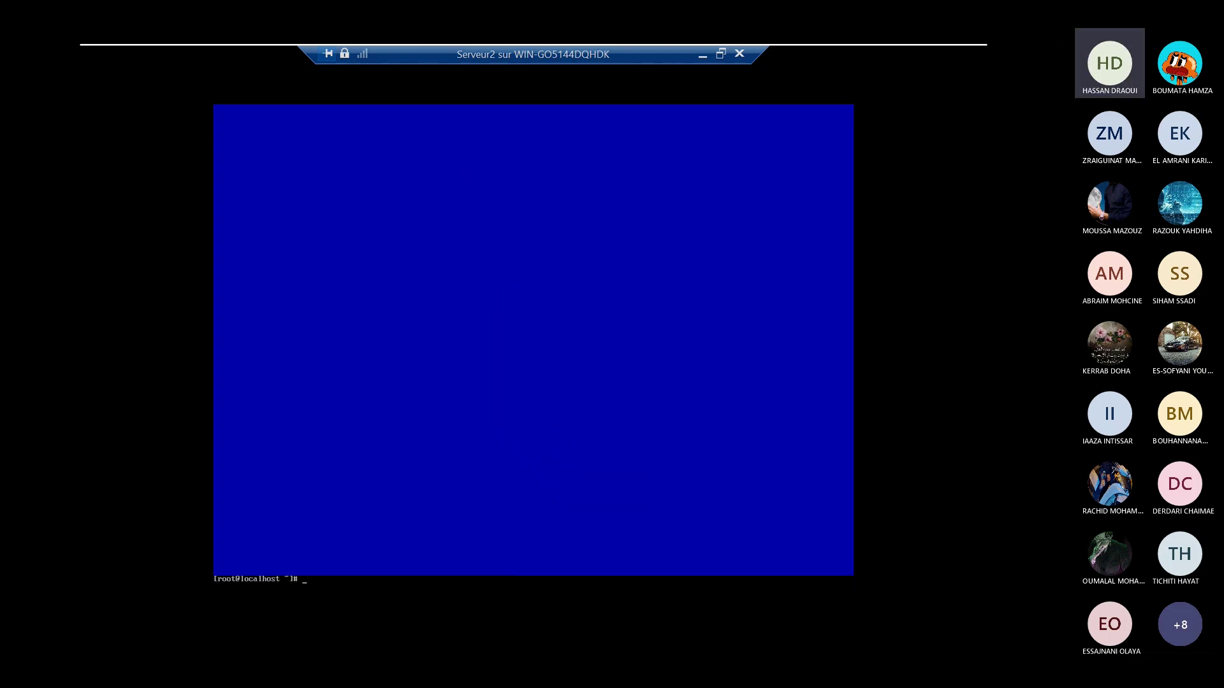
Step: List interfaces with 'ip a' and take eth0 down with 'ifdown eth0'
text(ip a)
key(Return)
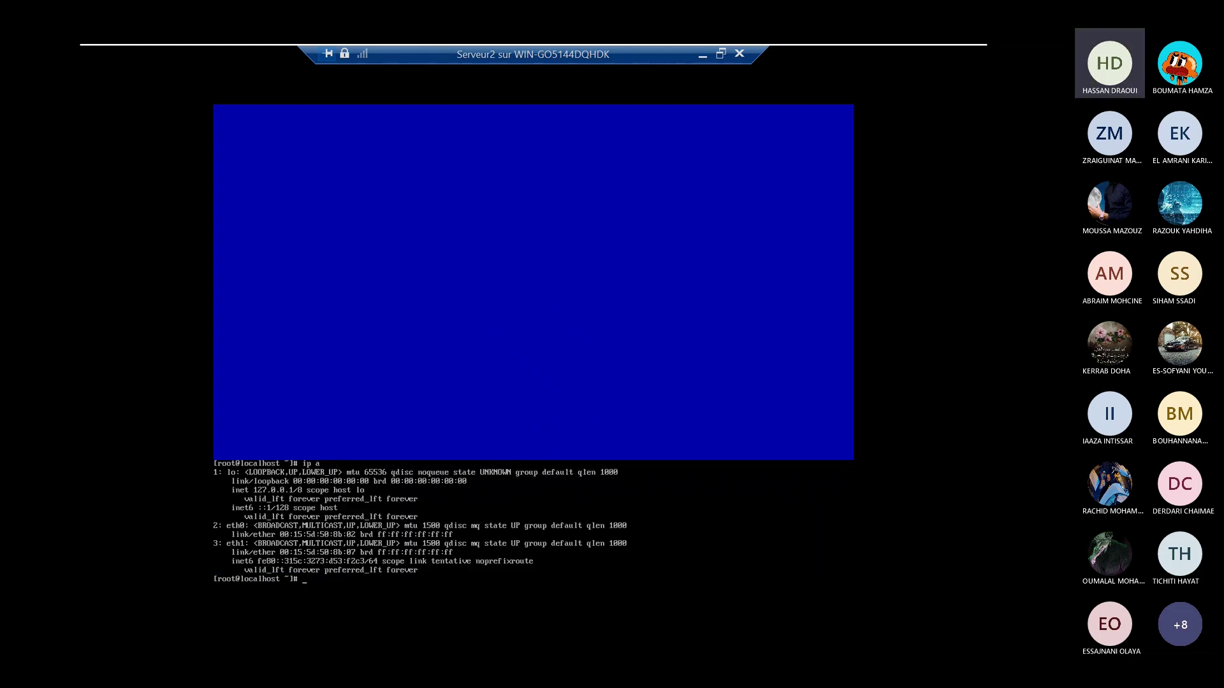
text(ifdown eth0)
key(Return)
Step: Bring eth0 back up with 'ifup eth0' and confirm it holds 10.0.0.3/24
key(Up)
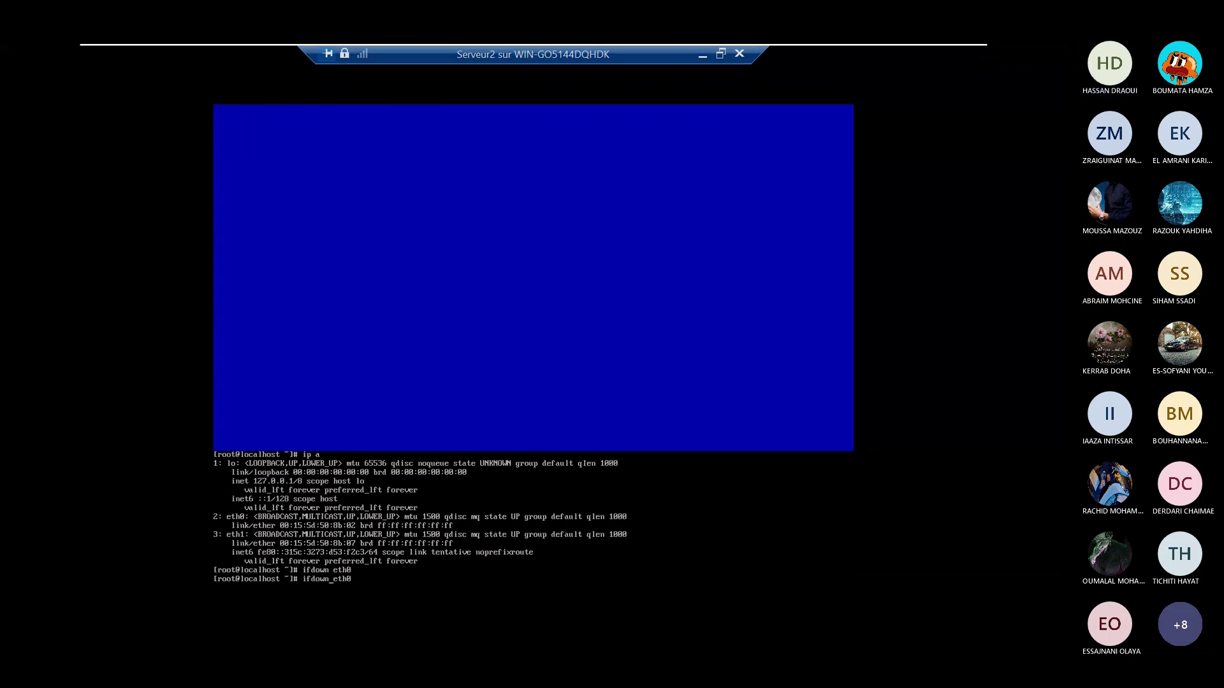
key(Left)
key(Left)
key(Left)
key(Left)
key(Left)
key(BackSpace)
key(BackSpace)
key(BackSpace)
key(BackSpace)
text(up)
key(Return)
text(ip a)
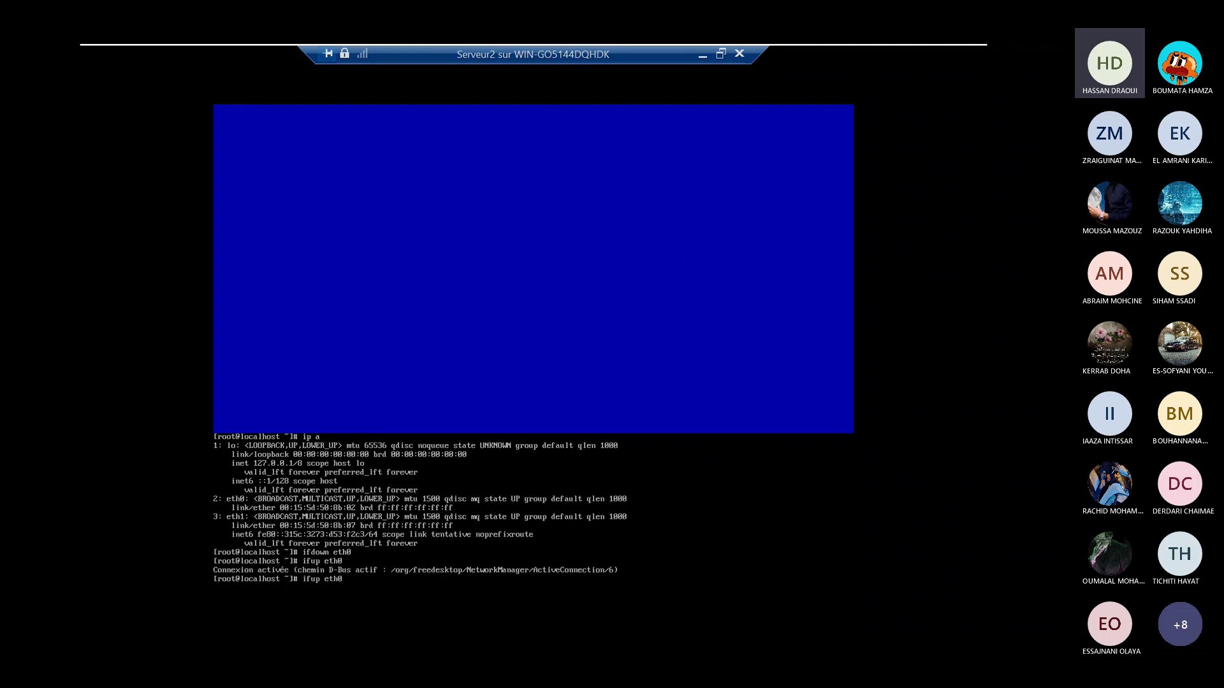
key(Return)
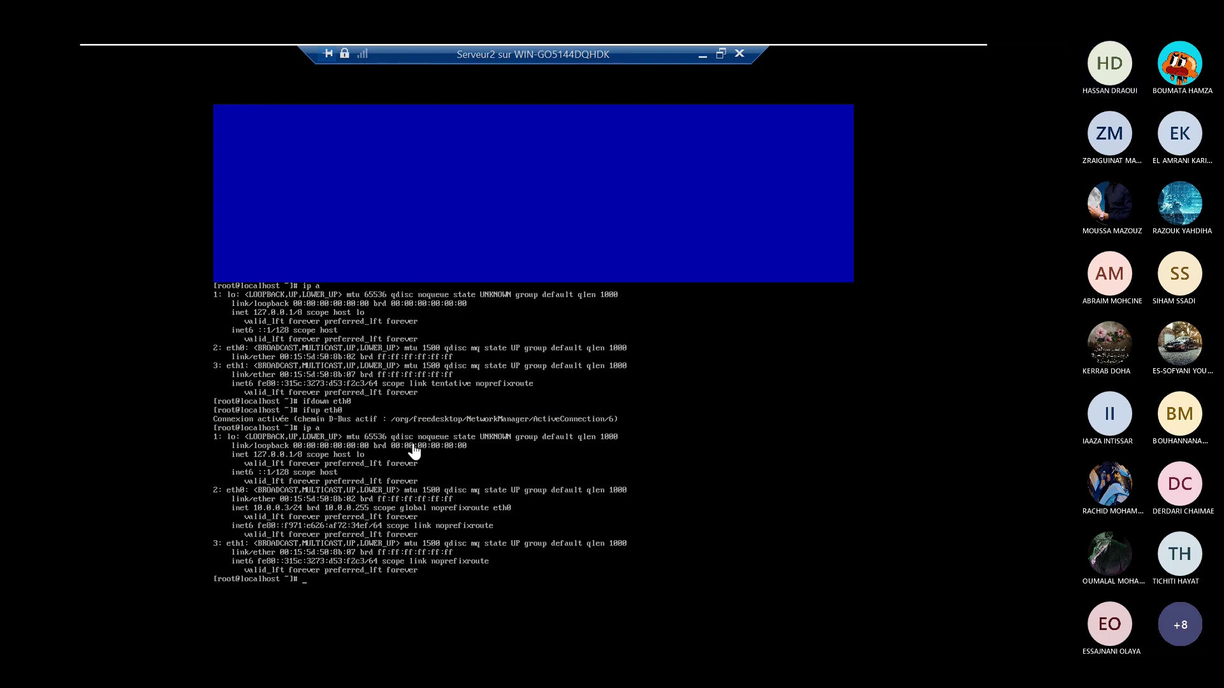
click(721, 54)
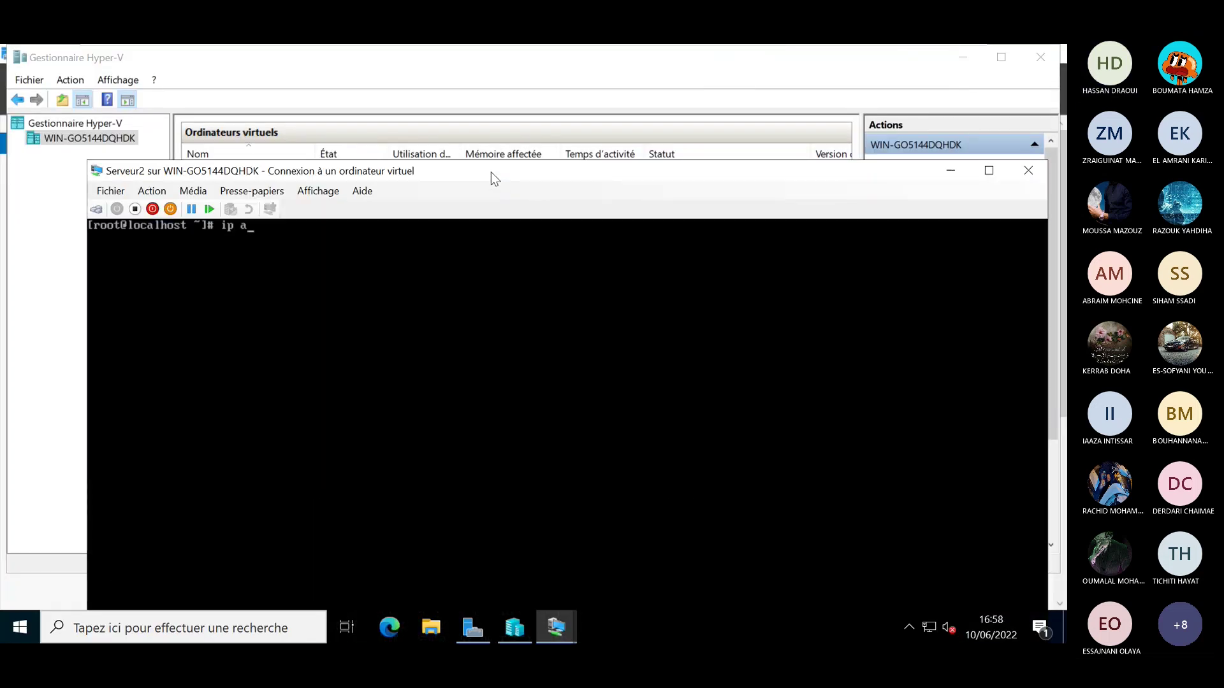
key(Return)
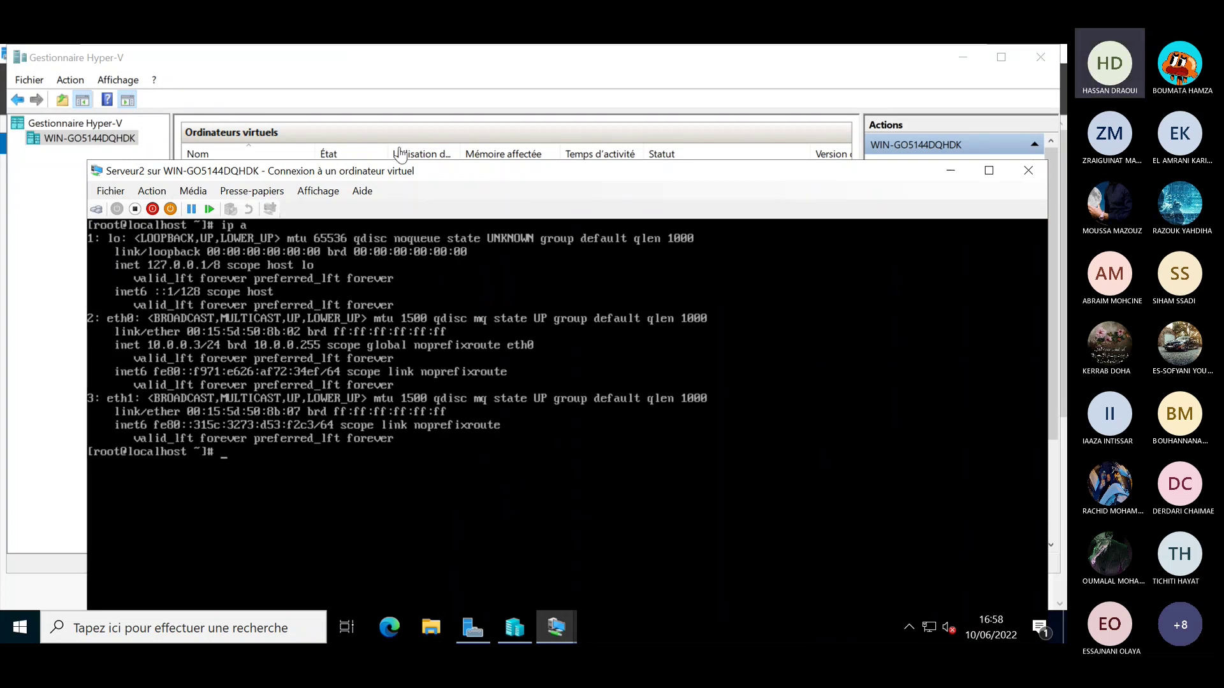
Step: Open a console connection to Serveur3 from Hyper-V Manager
click(323, 68)
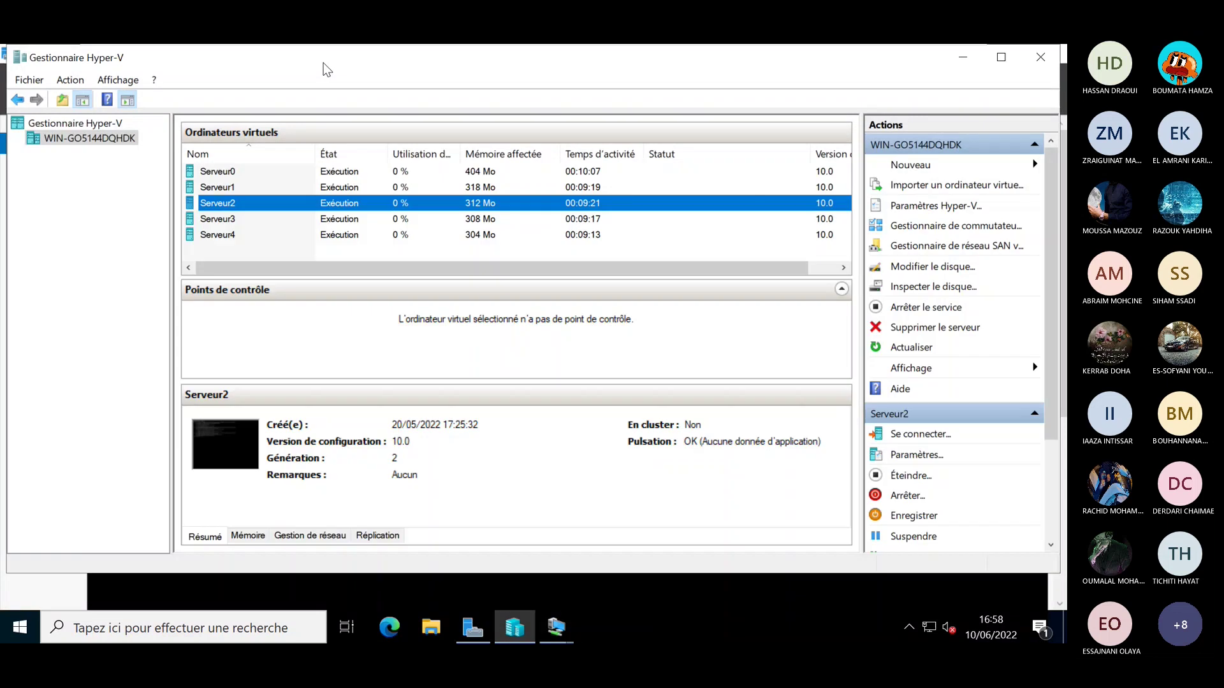
click(221, 223)
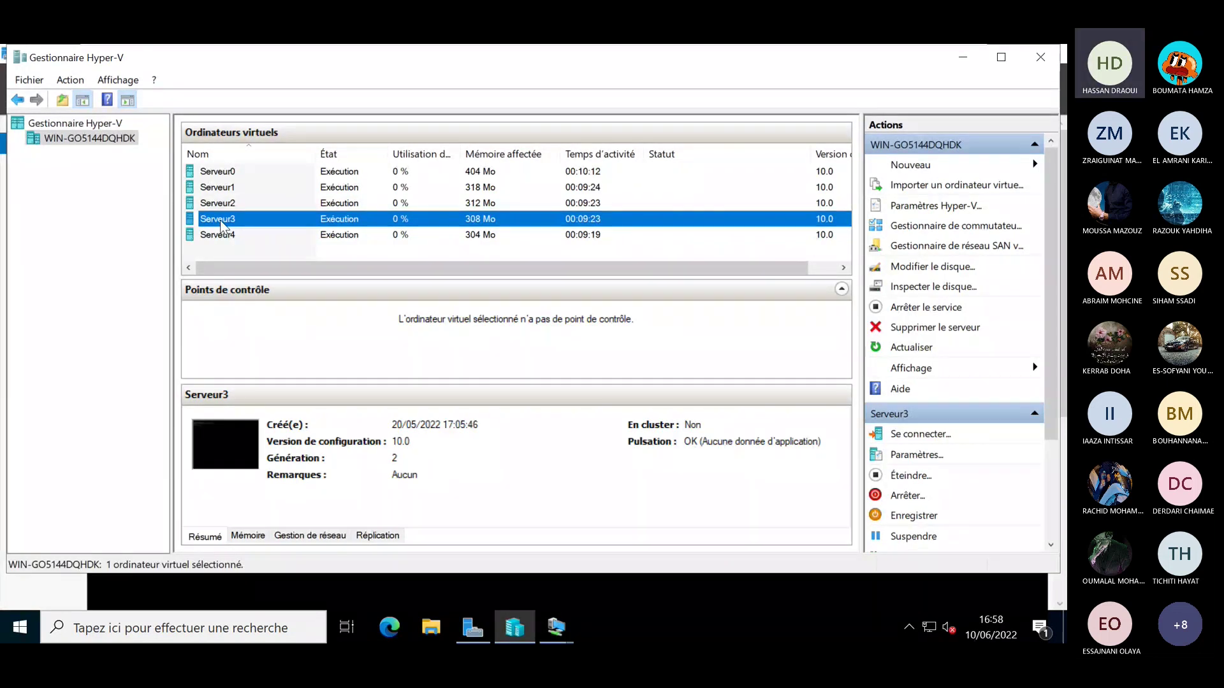
double_click(220, 222)
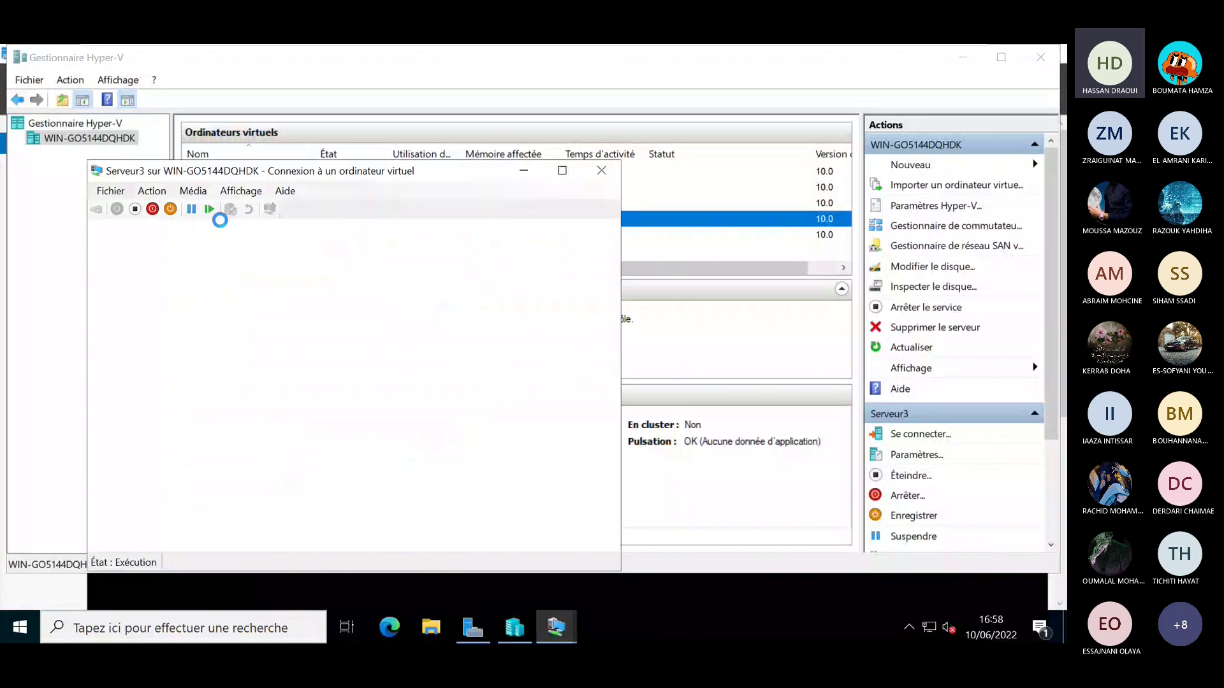
Step: Log into Serveur3 as root and run 'ip a', showing eth0 and eth1 without IPv4
click(562, 171)
text(roo)
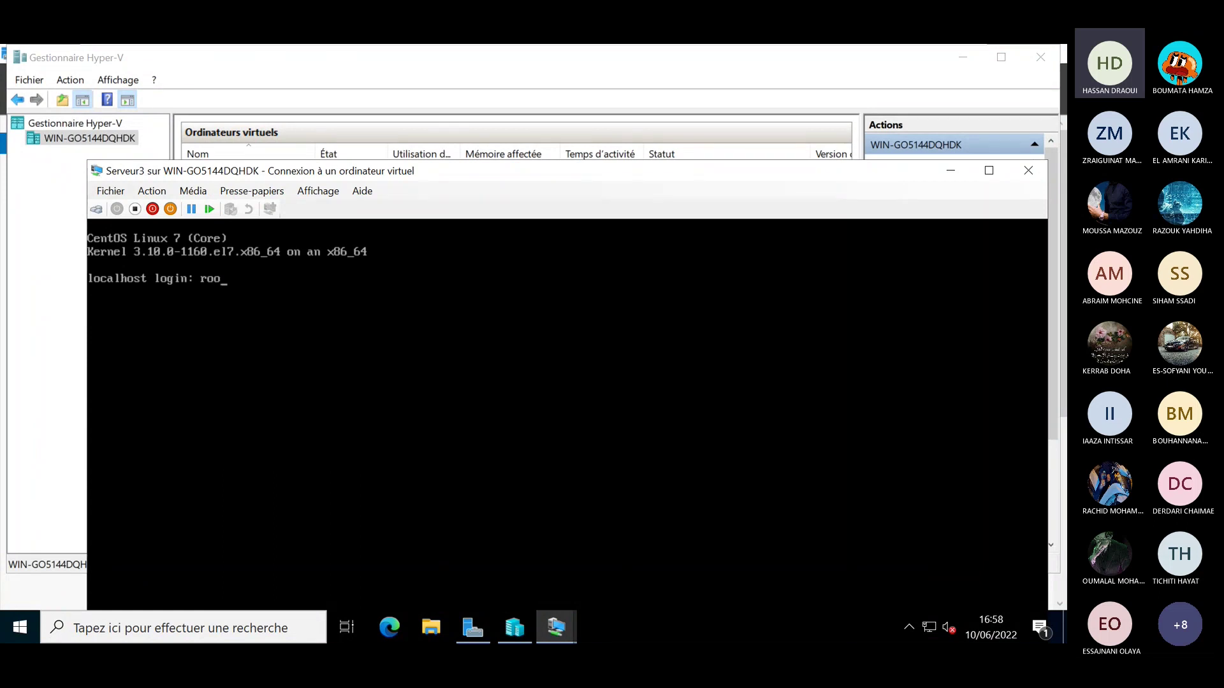
text(t)
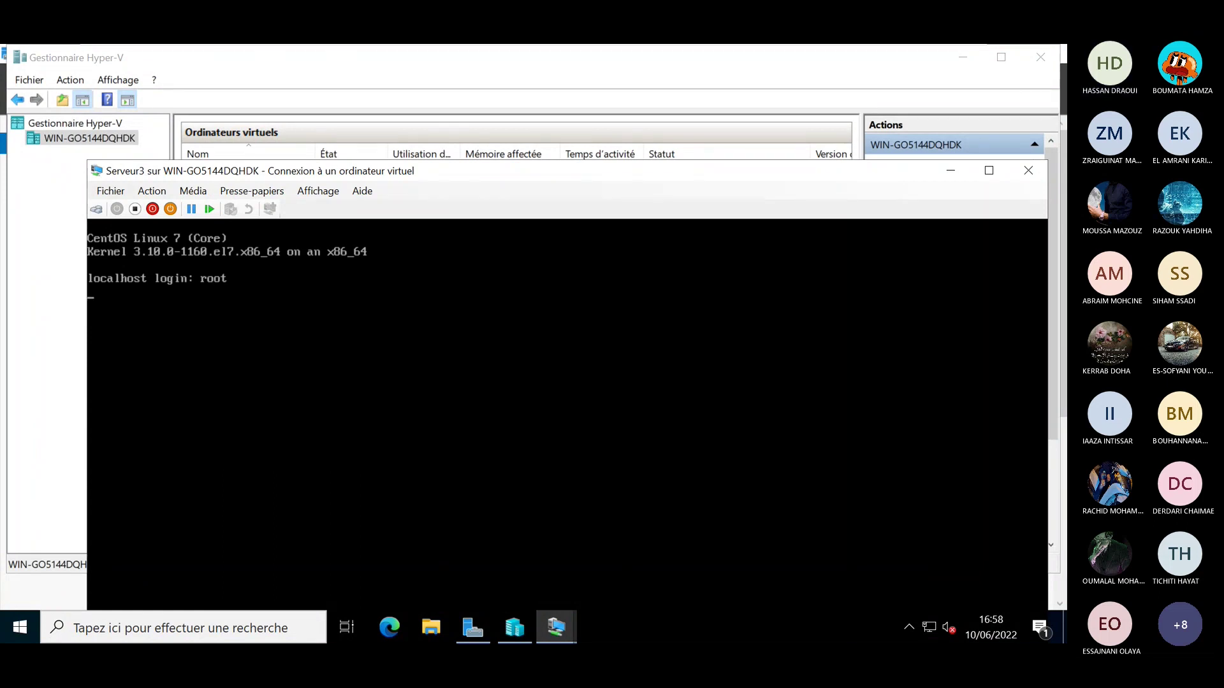
key(Return)
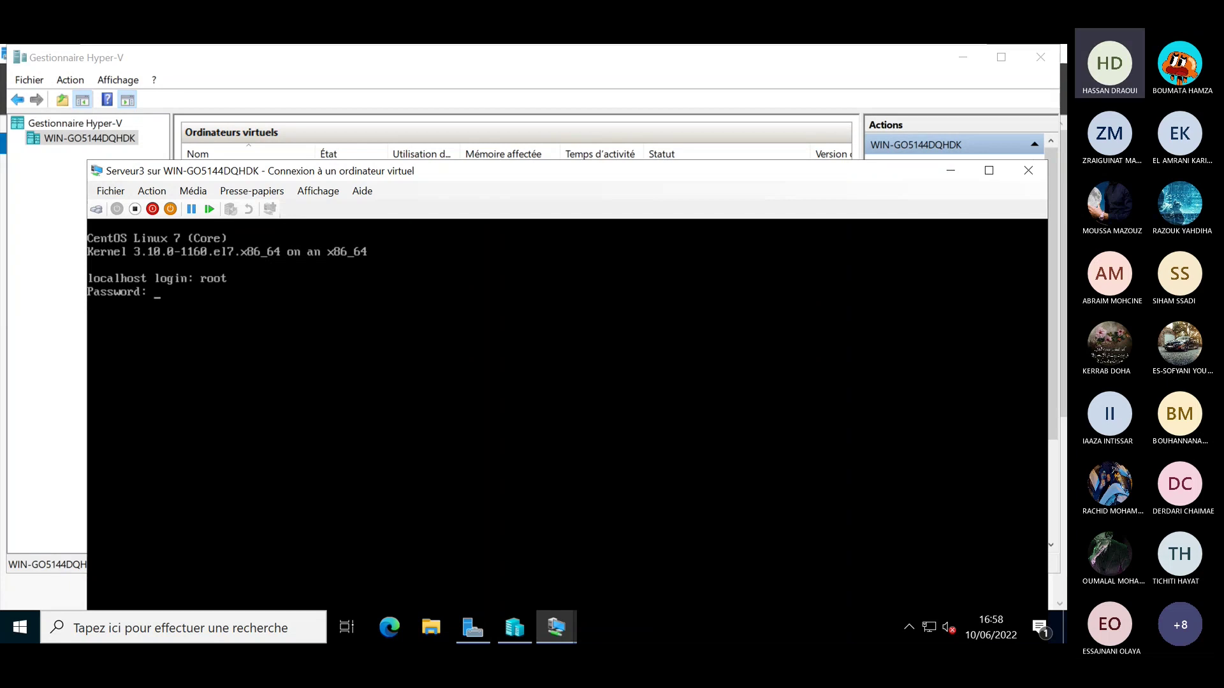
key(Return)
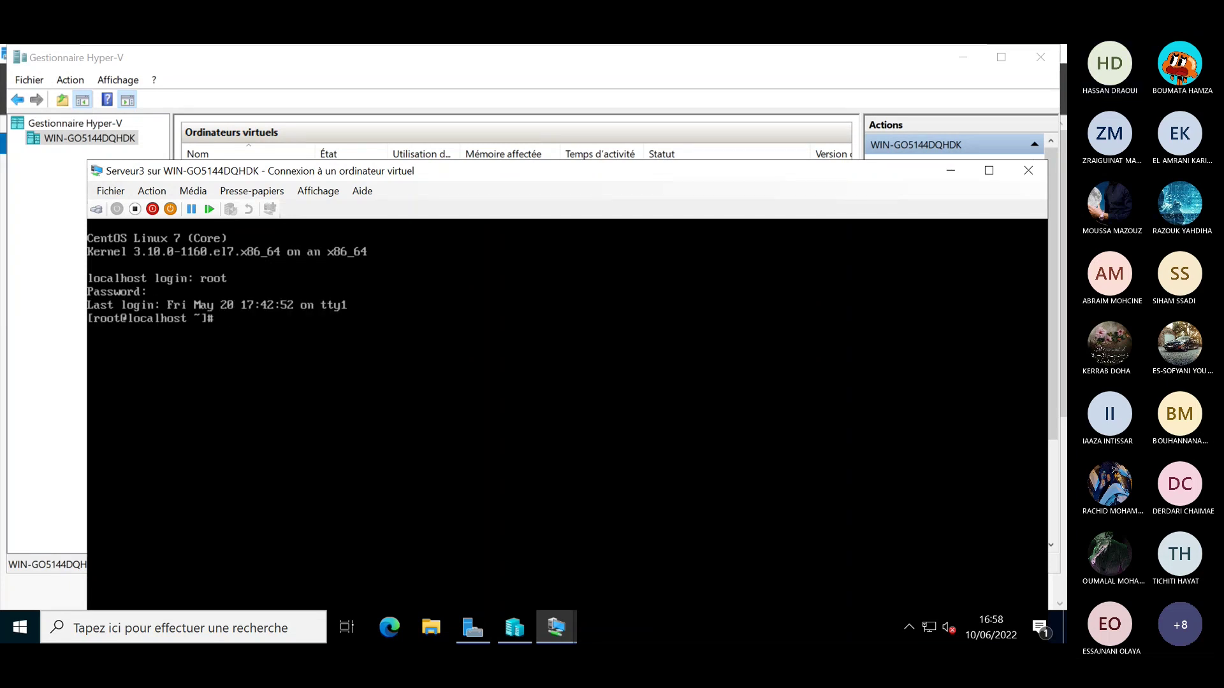
text(ip)
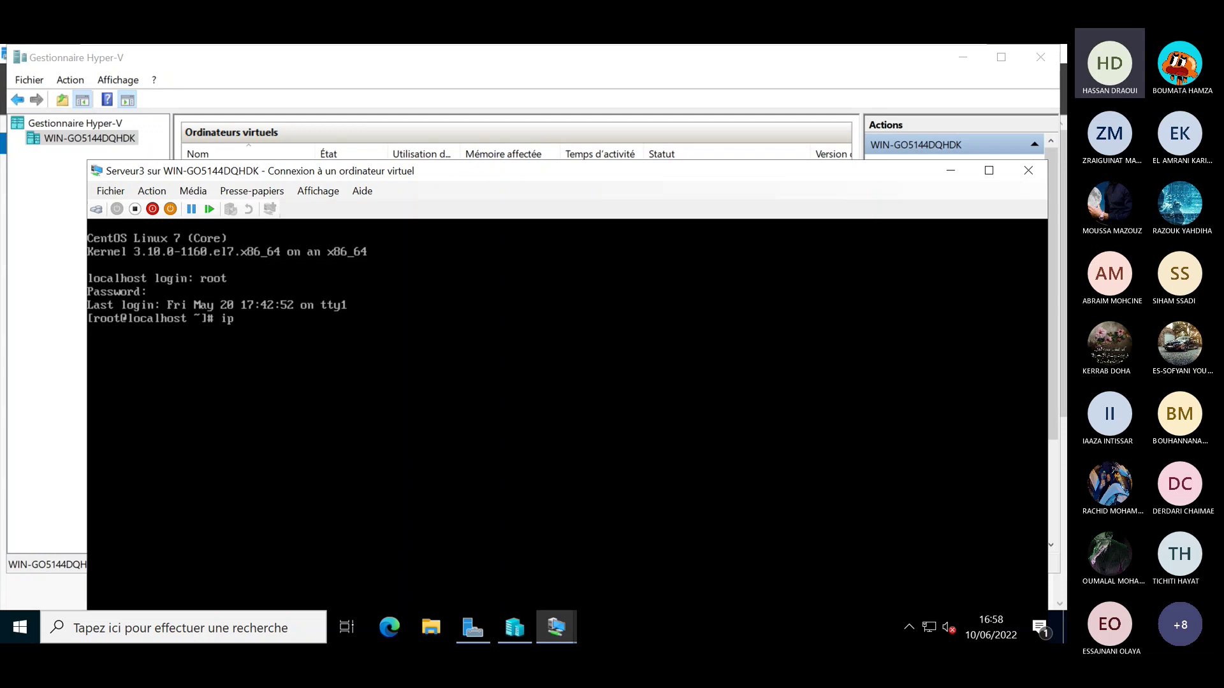
text( a)
key(Return)
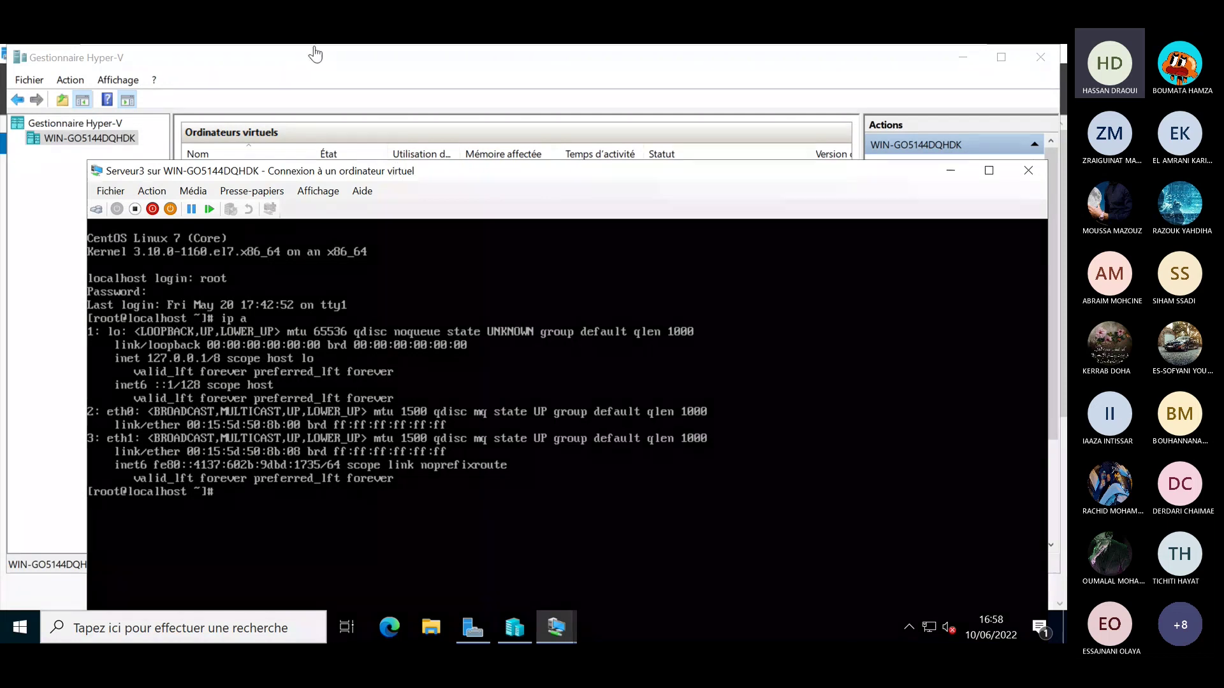
click(315, 66)
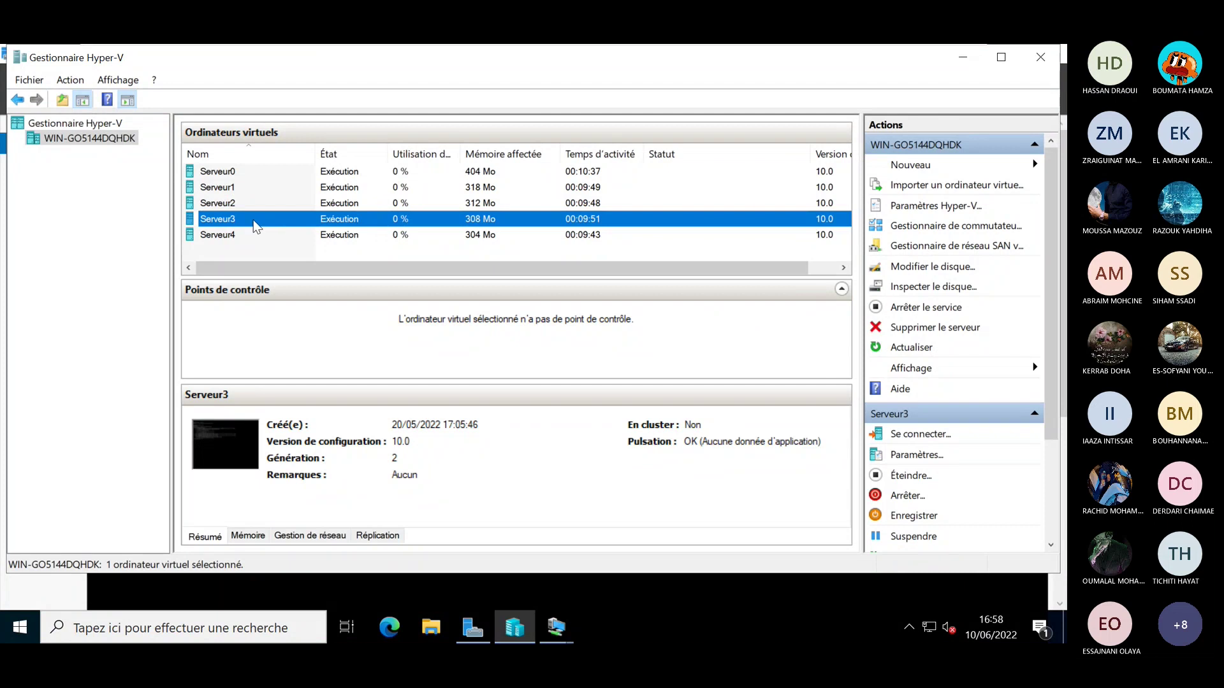
double_click(256, 226)
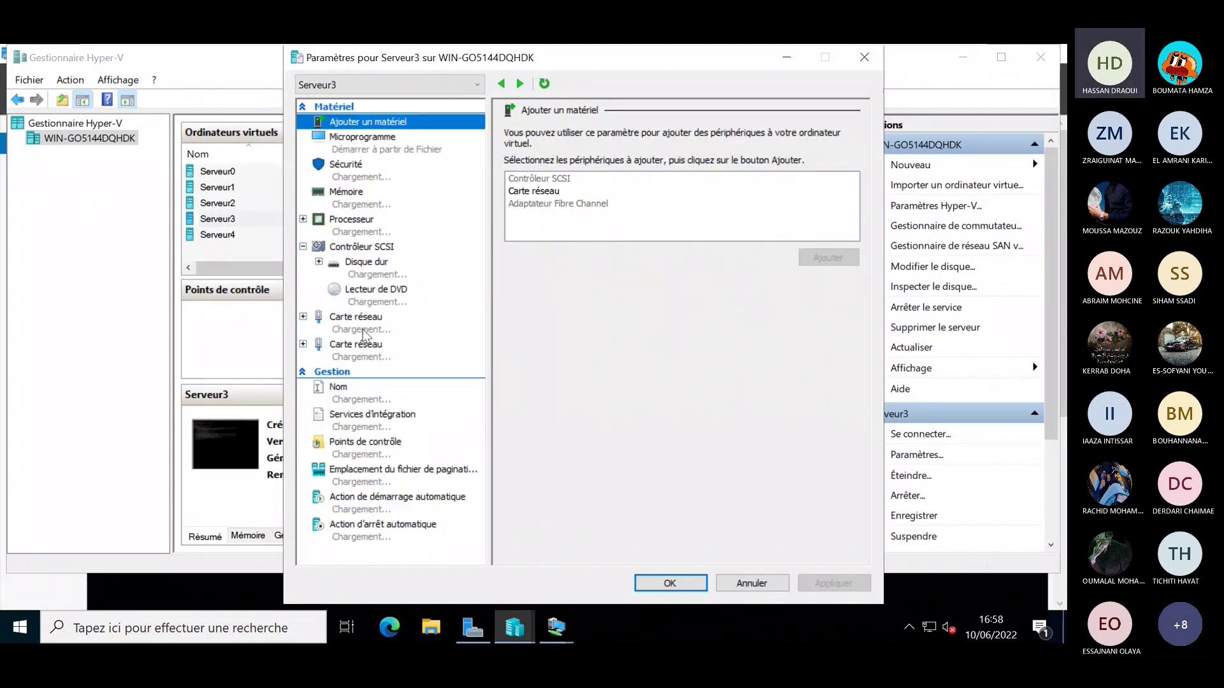
click(364, 332)
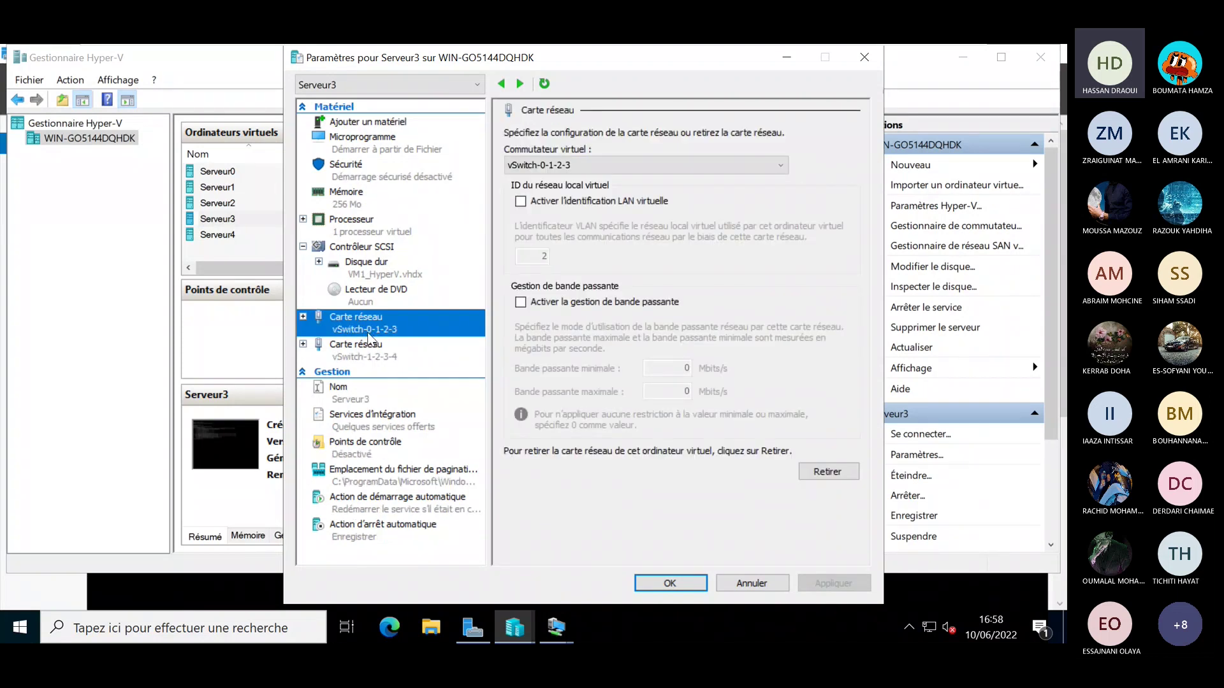
click(303, 317)
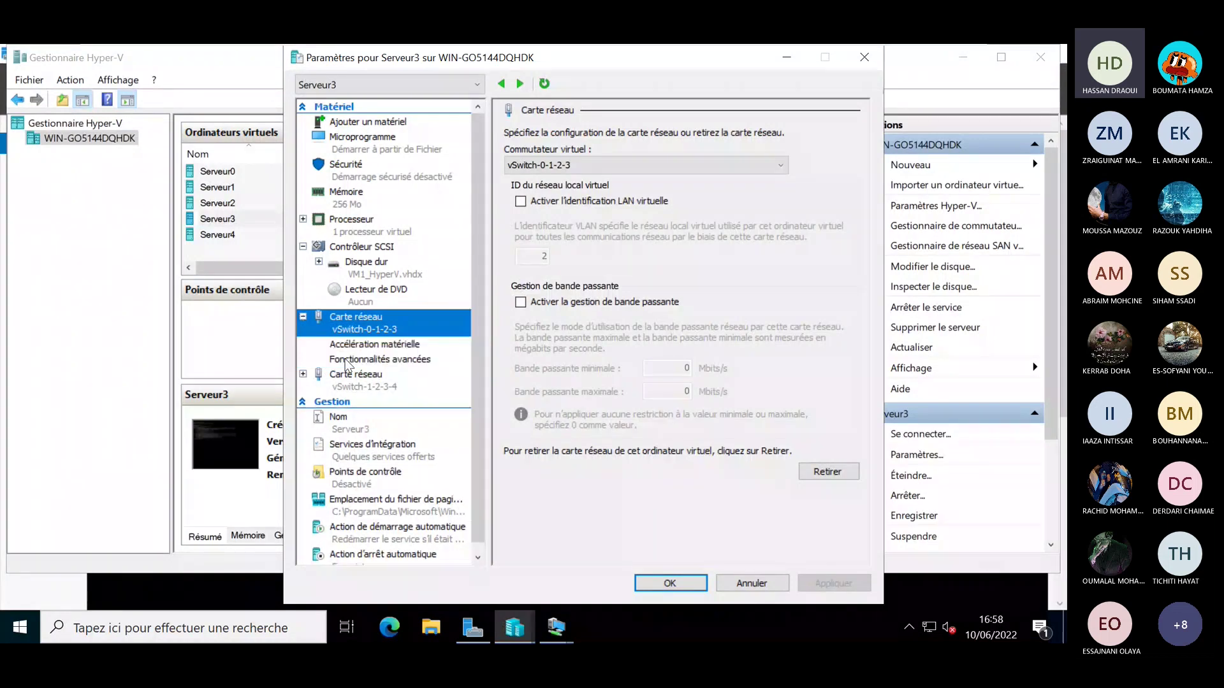
click(379, 359)
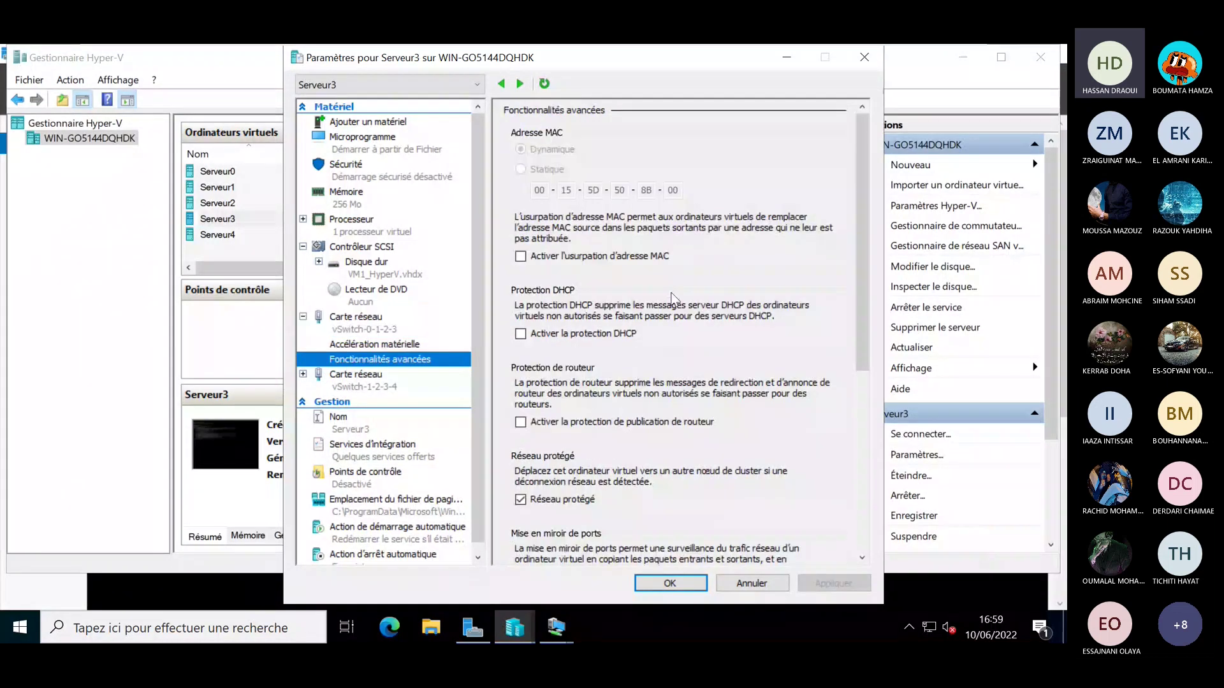
click(751, 583)
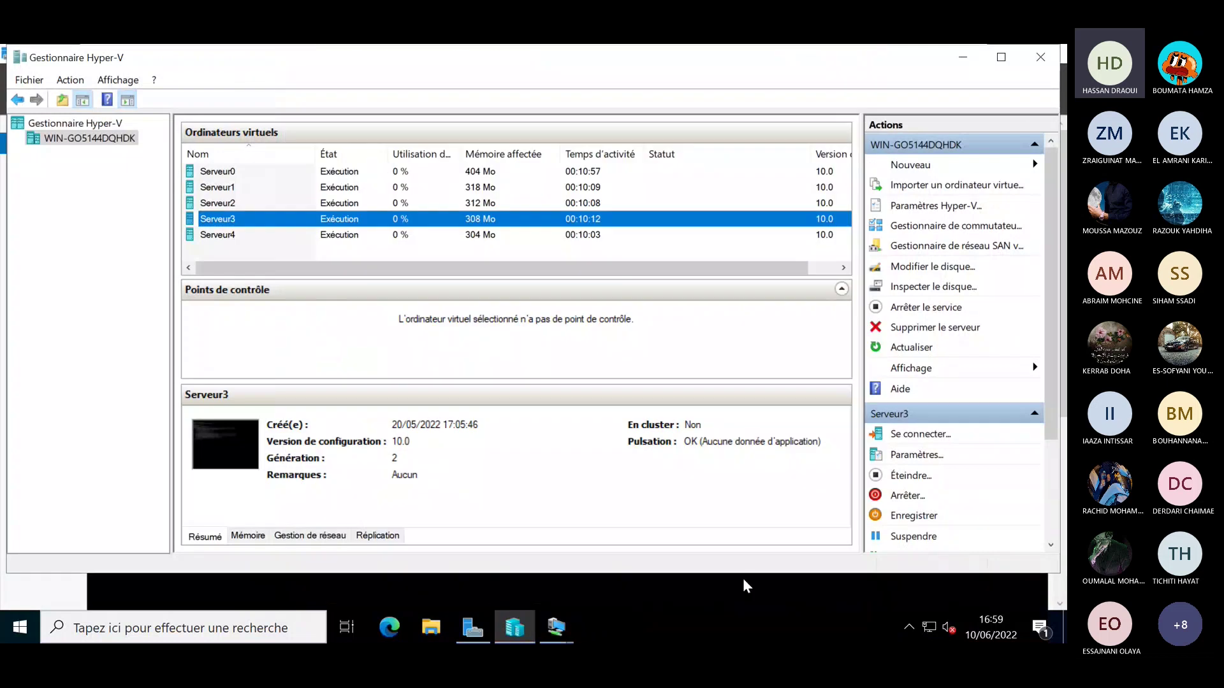
mouse_move(567, 636)
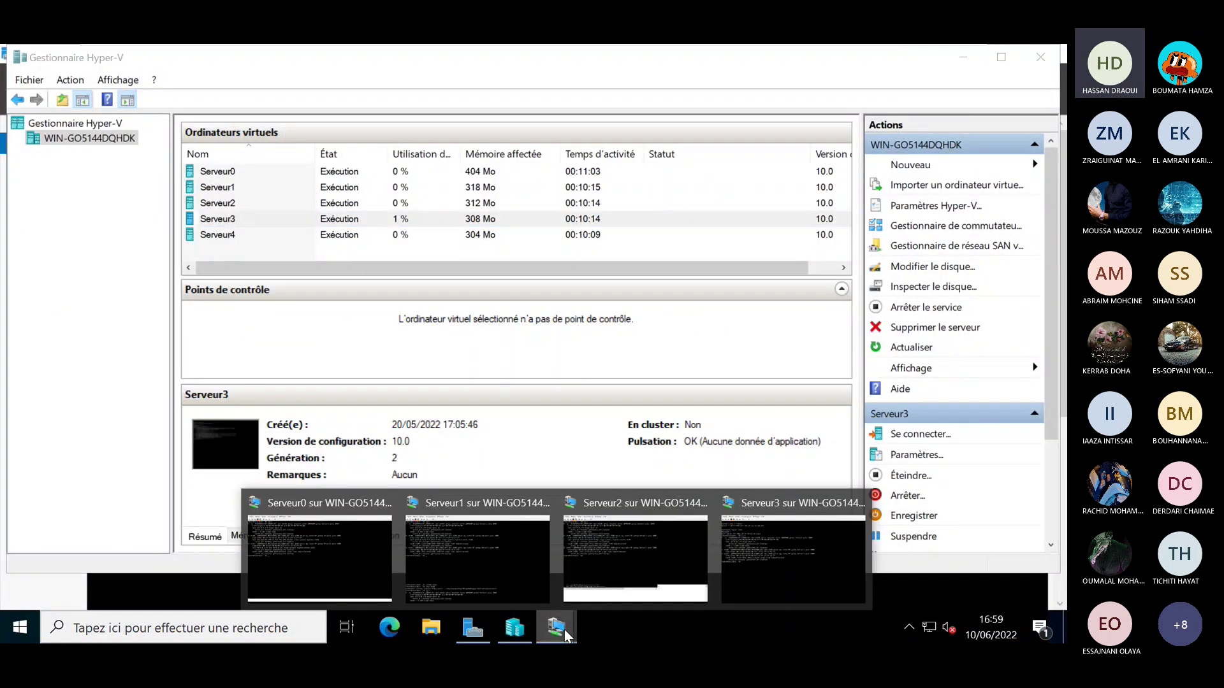
Step: Clear Serveur3's terminal and launch nmtui
click(775, 547)
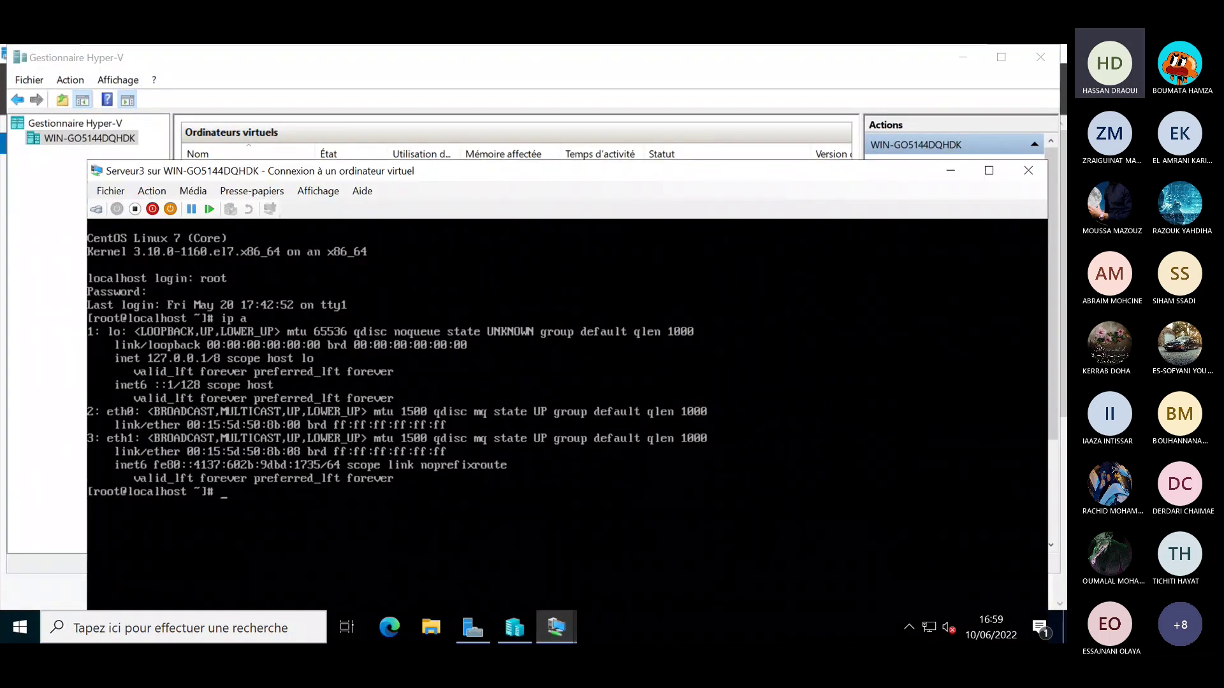
key(ctrl+l)
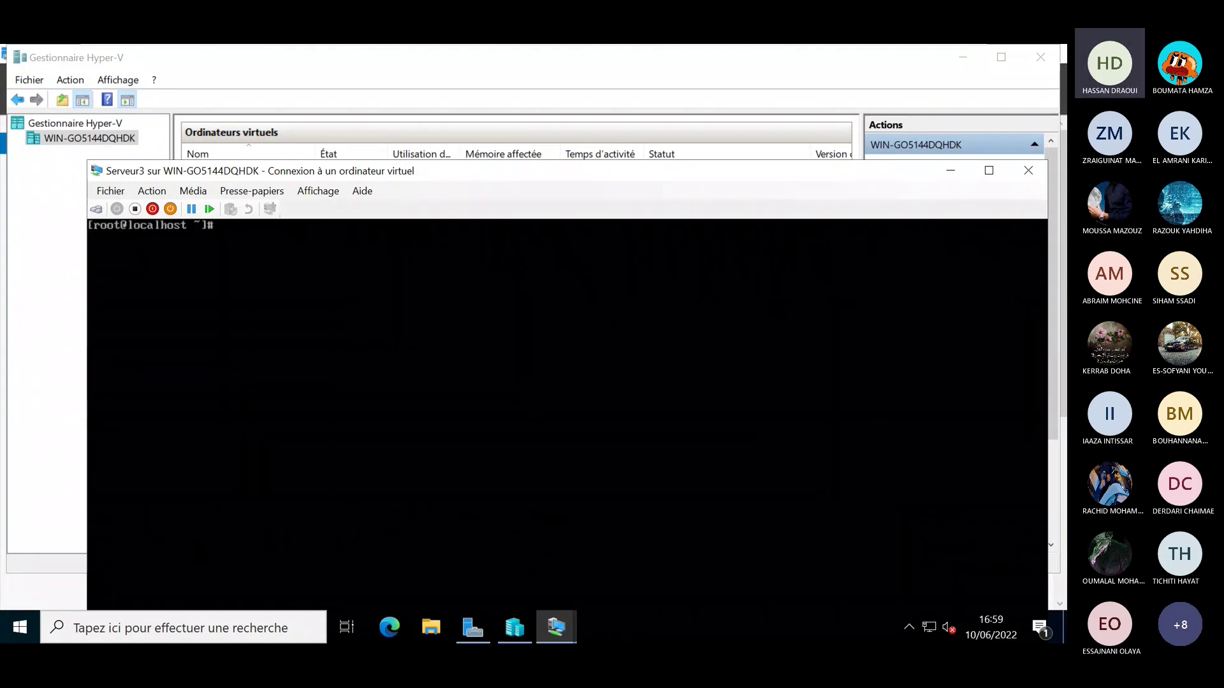
text(nmtui)
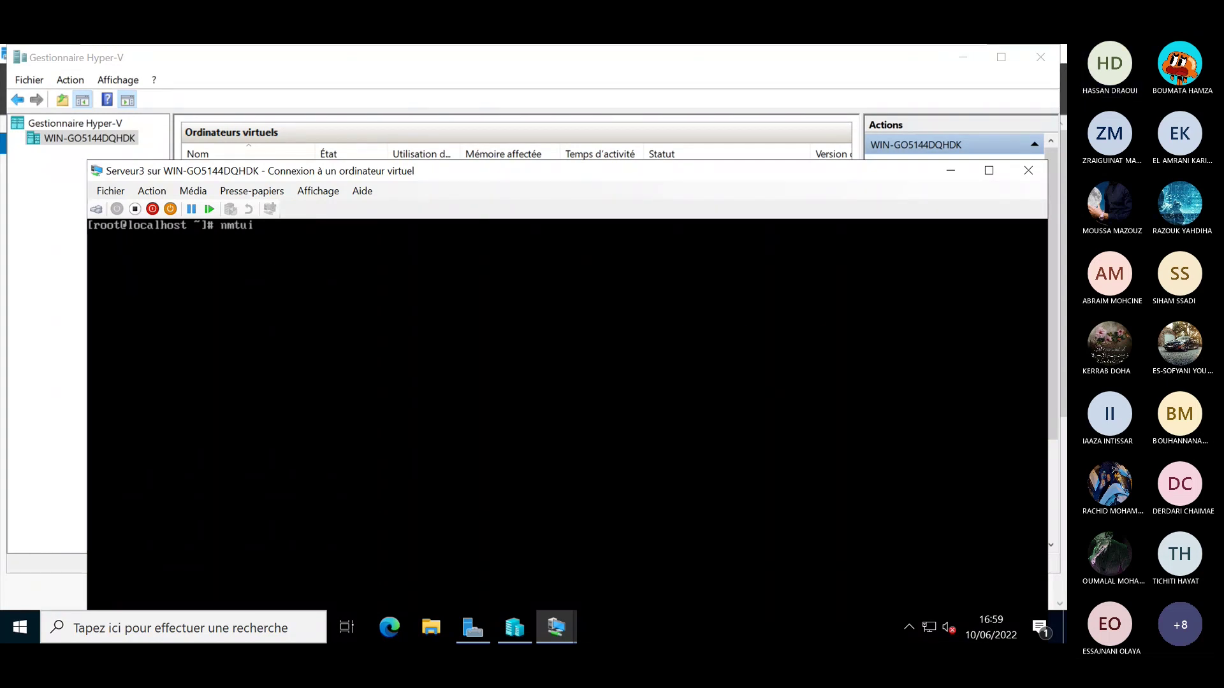
key(Return)
Step: Edit eth0 and set its IPv4 configuration to Manuel with details shown
key(Return)
key(Down)
key(Return)
key(Down)
key(Down)
key(Return)
key(Down)
key(Down)
key(Return)
key(Right)
key(Return)
key(Down)
key(Return)
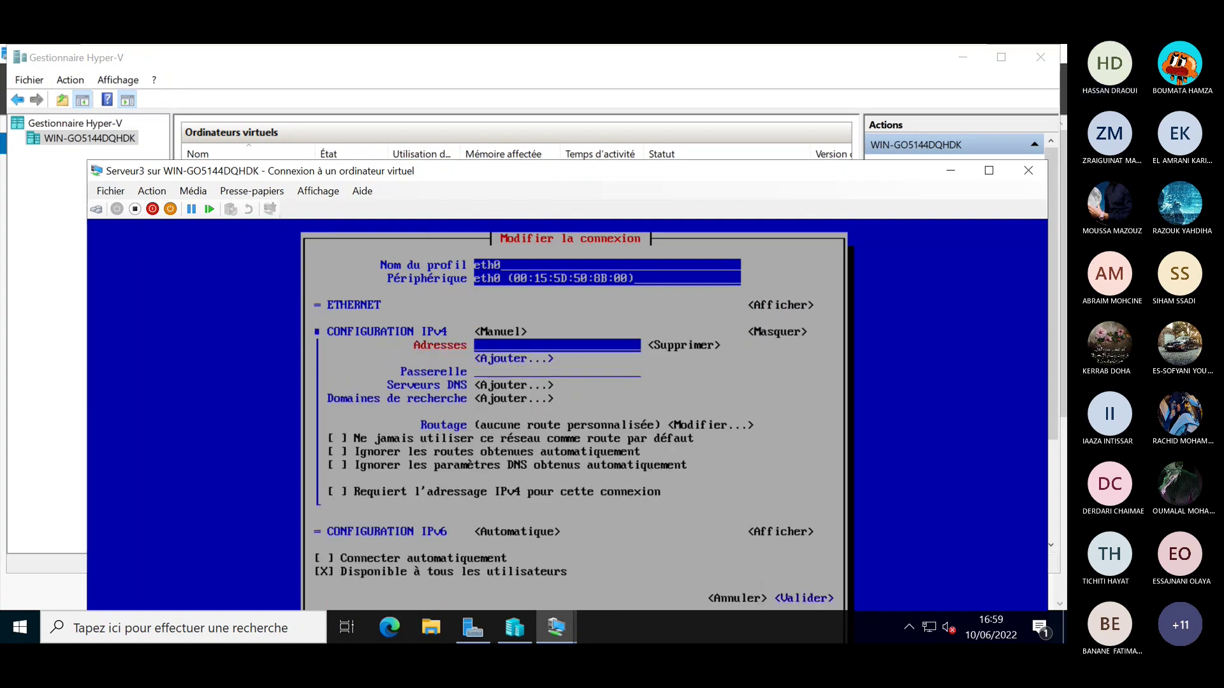
Step: Enter the address 10.0.0.4/24 for eth0 and validate the profile
text(10.)
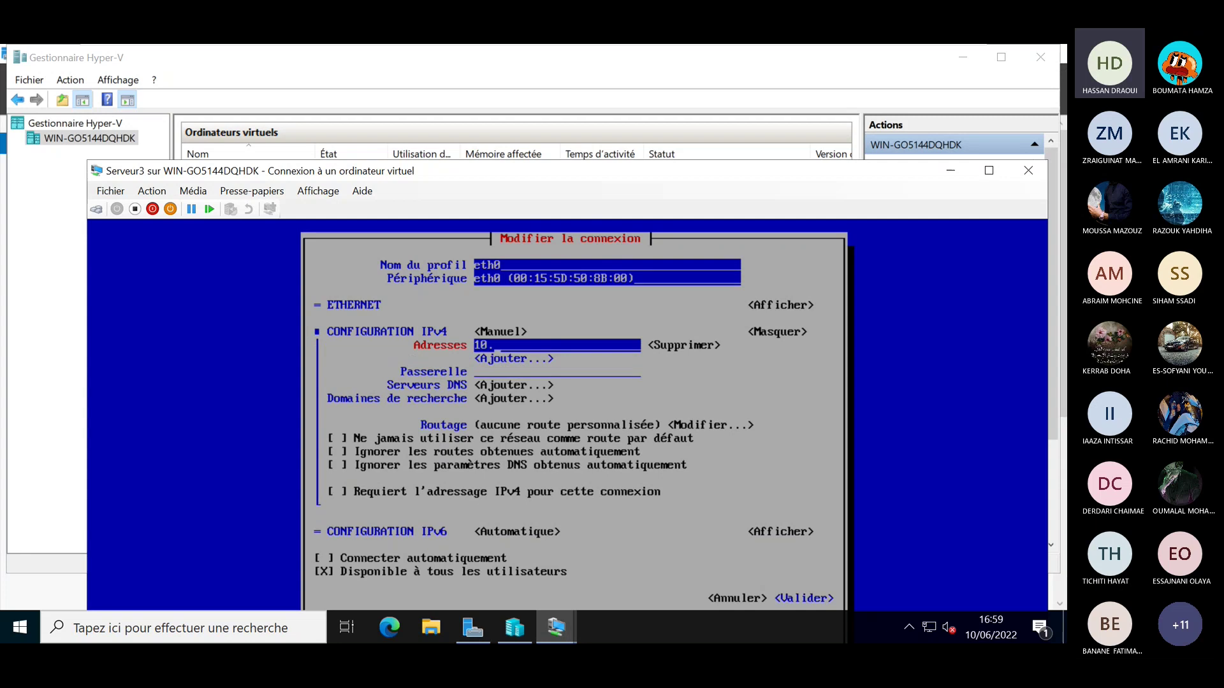
text(0.0.4)
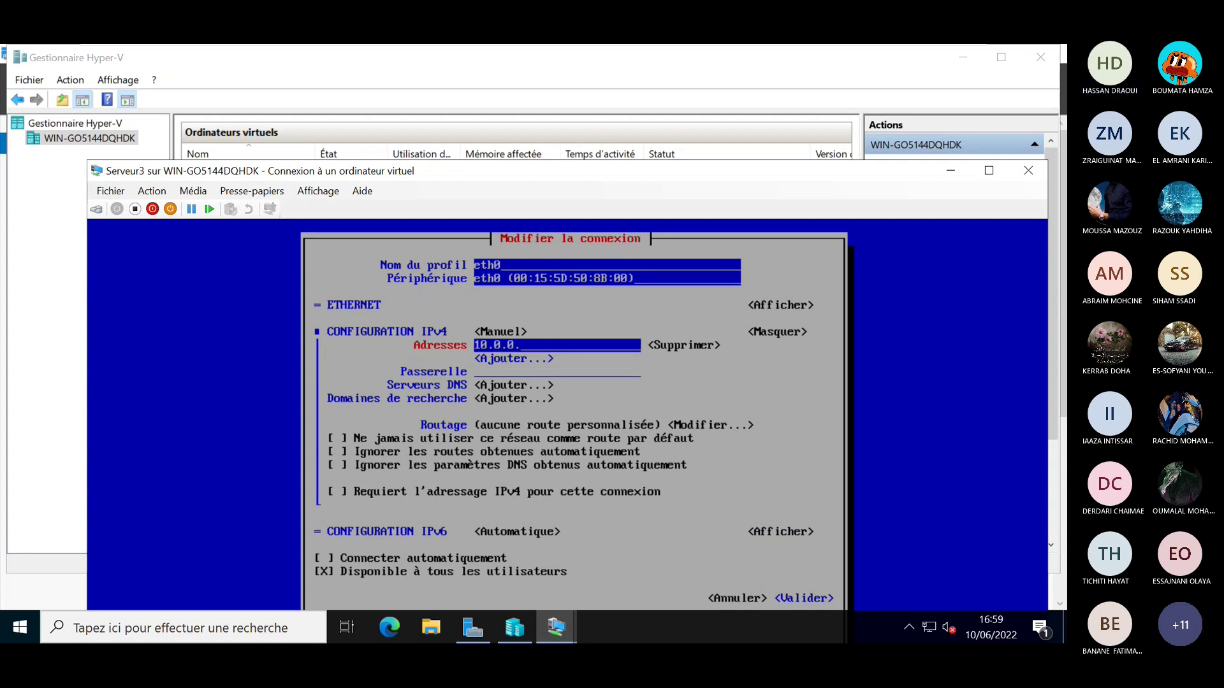
key(Down)
key(Down)
text(/24)
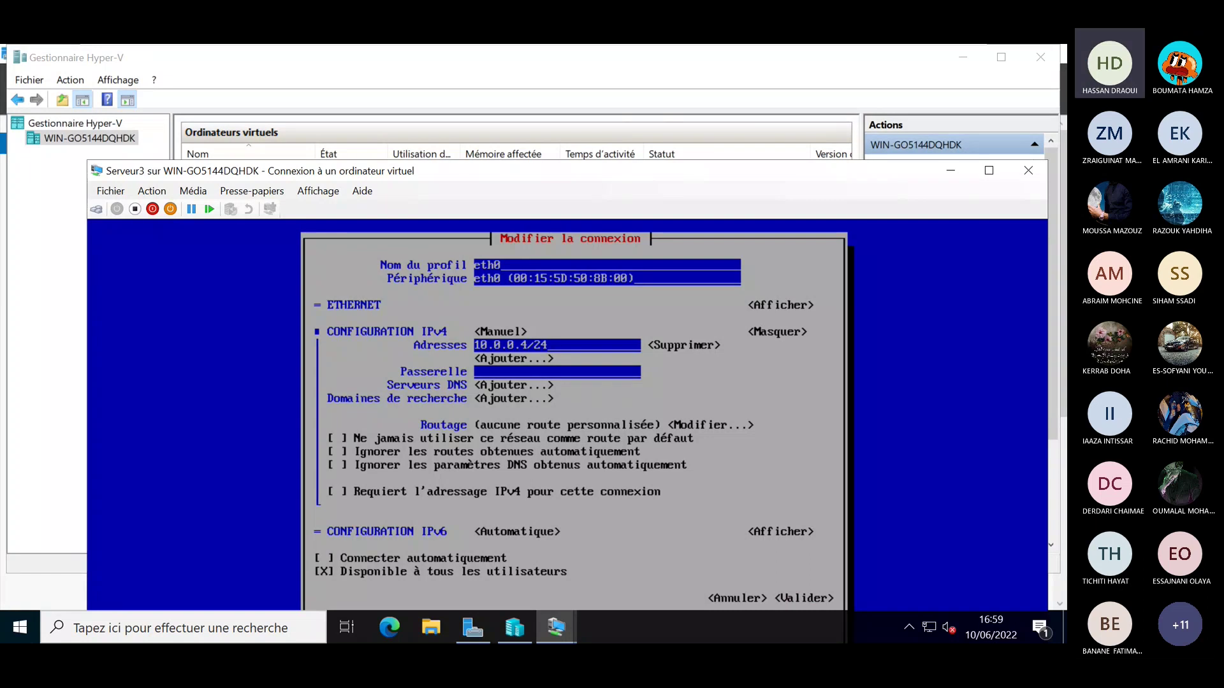
key(Tab)
key(Tab)
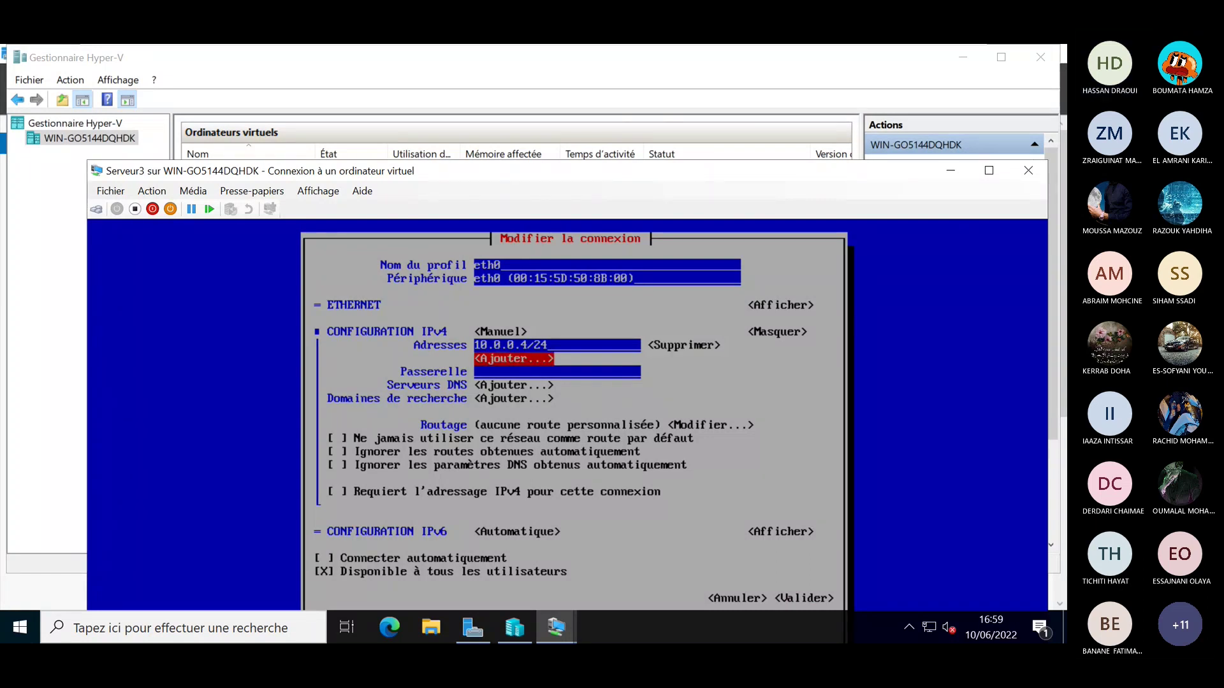
key(Tab)
key(Tab)
key(Tab)
key(Tab)
key(Tab)
key(Tab)
key(Tab)
key(Tab)
key(Tab)
key(Tab)
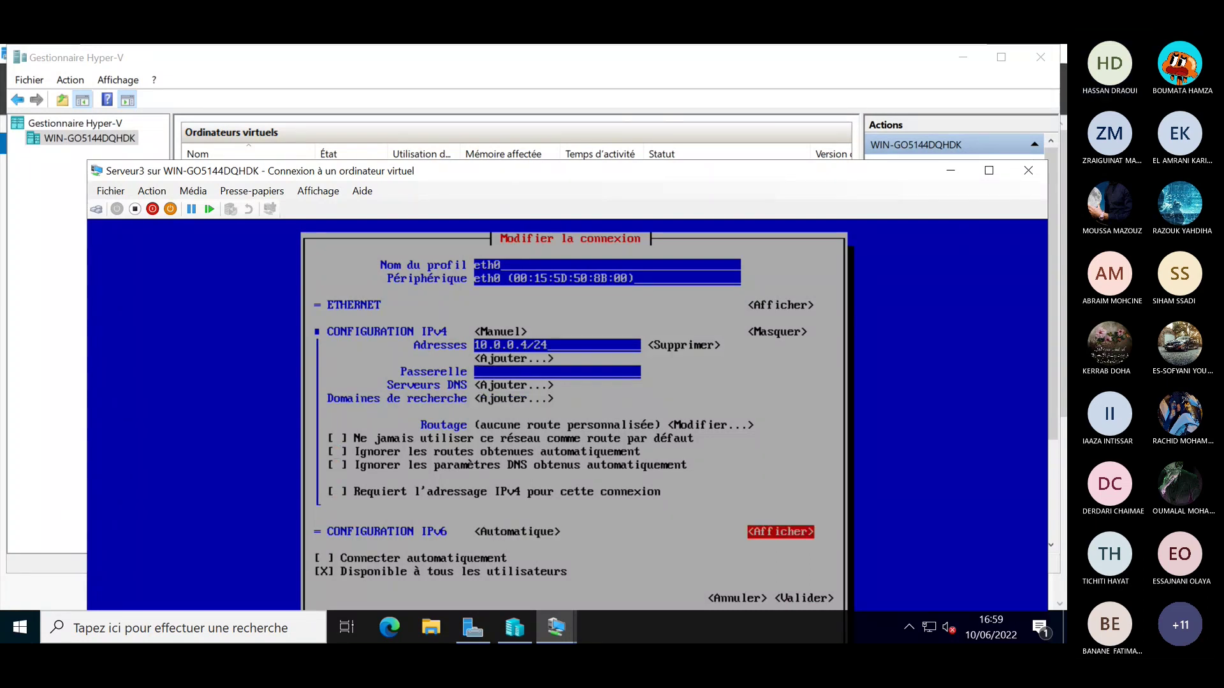
key(Tab)
key(Tab)
key(Tab)
key(Tab)
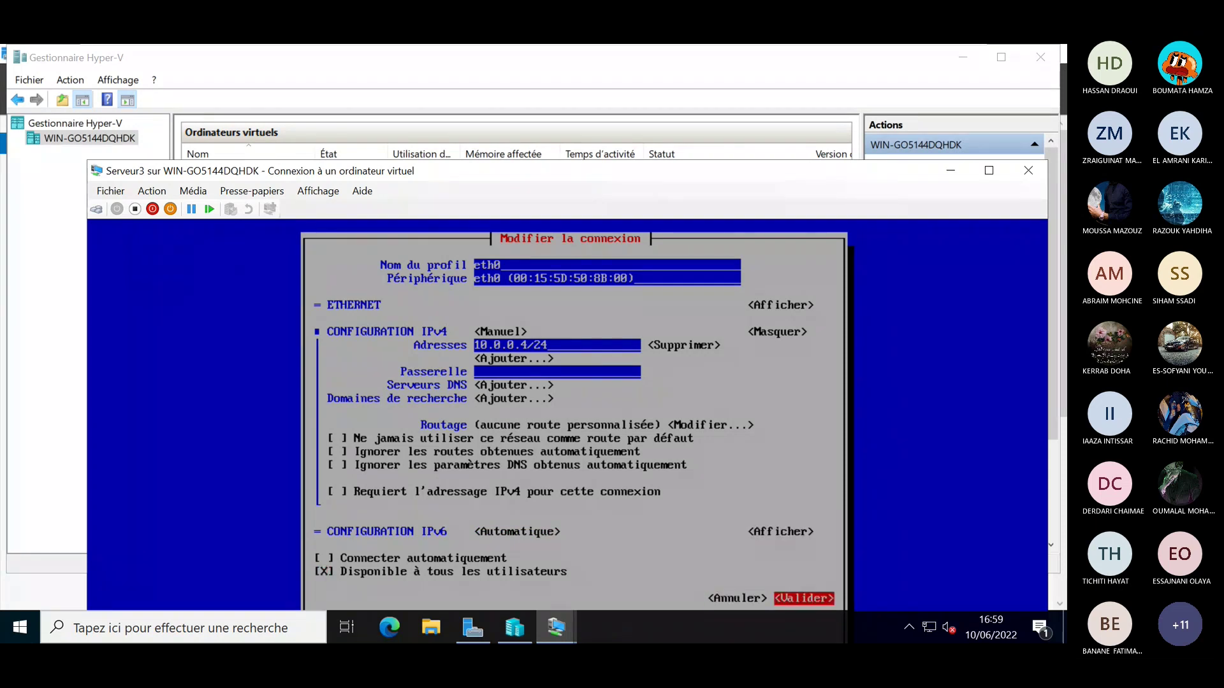
key(Return)
Step: Close the connection list and quit nmtui back to the root shell
key(Tab)
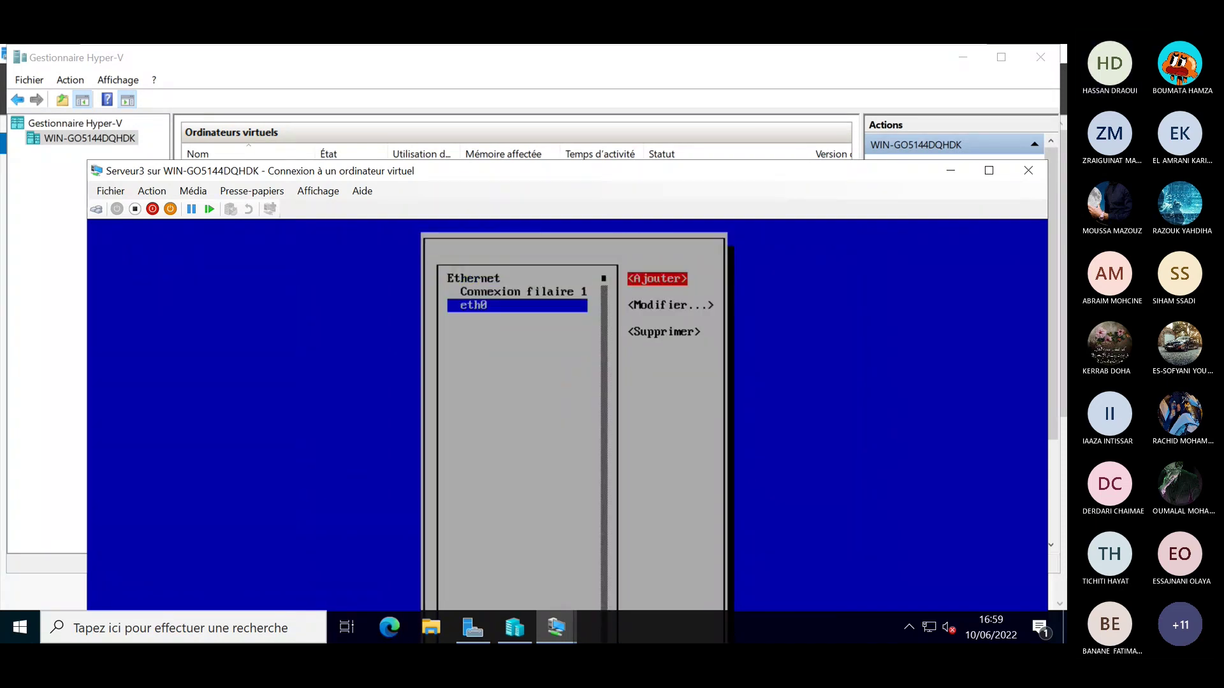
key(Tab)
key(Tab)
key(Tab)
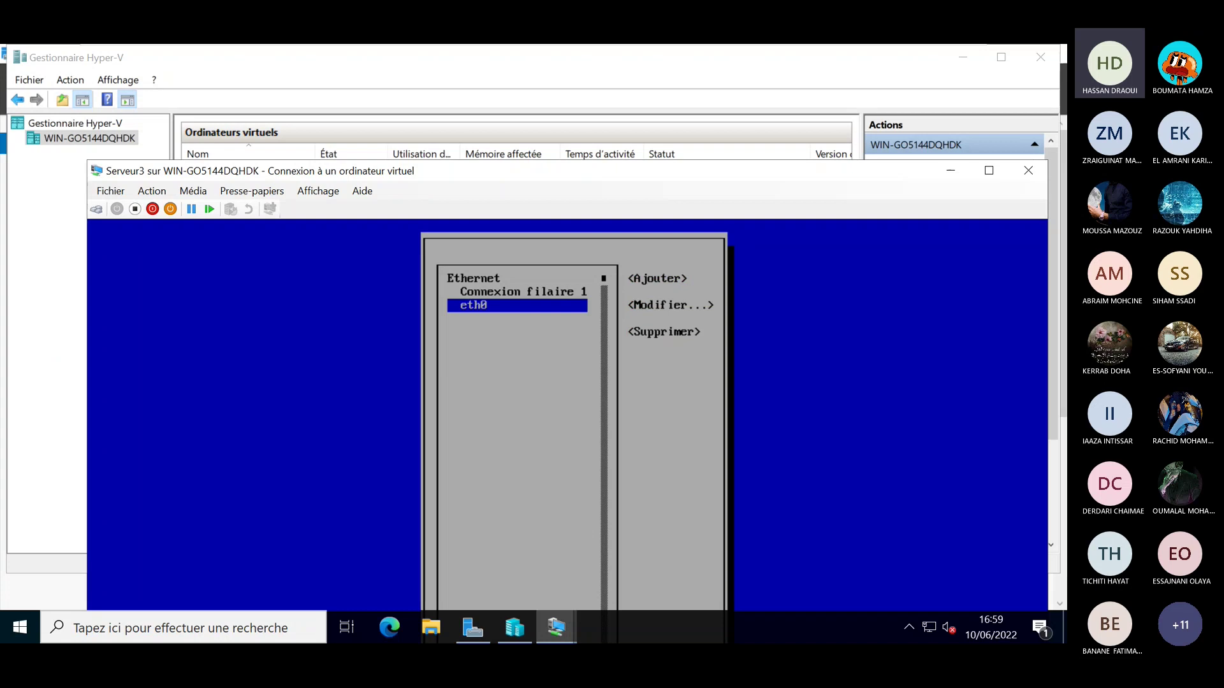
key(Return)
key(Down)
key(Down)
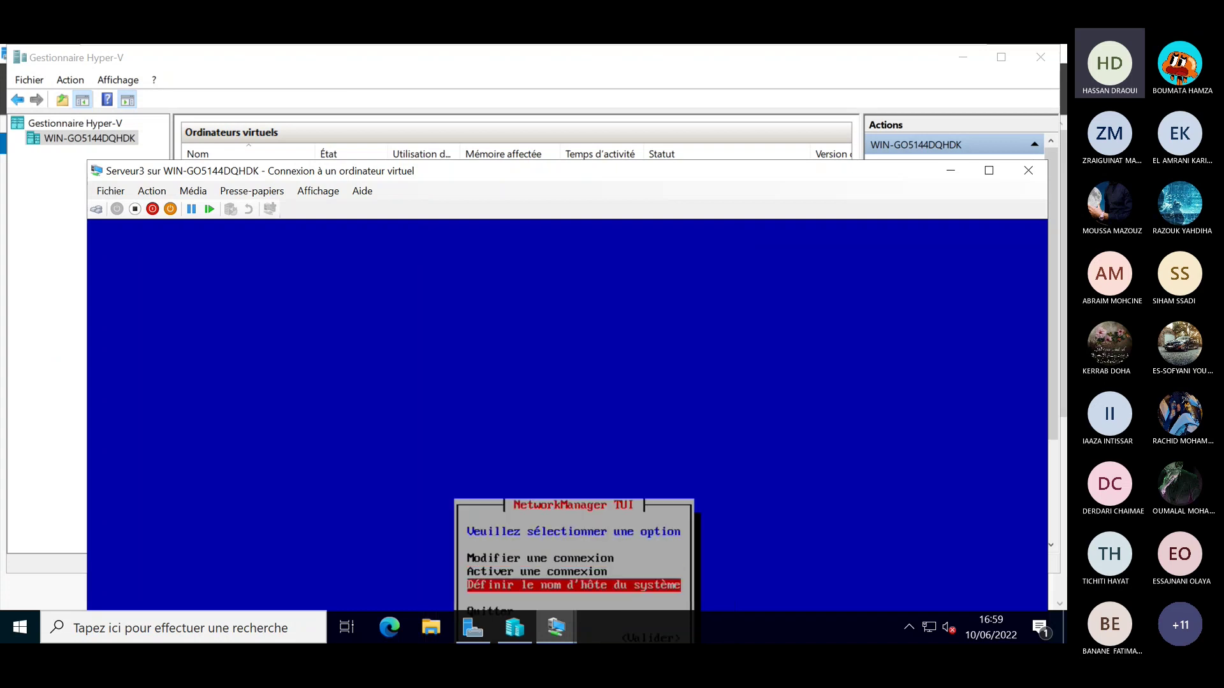
key(Down)
key(Return)
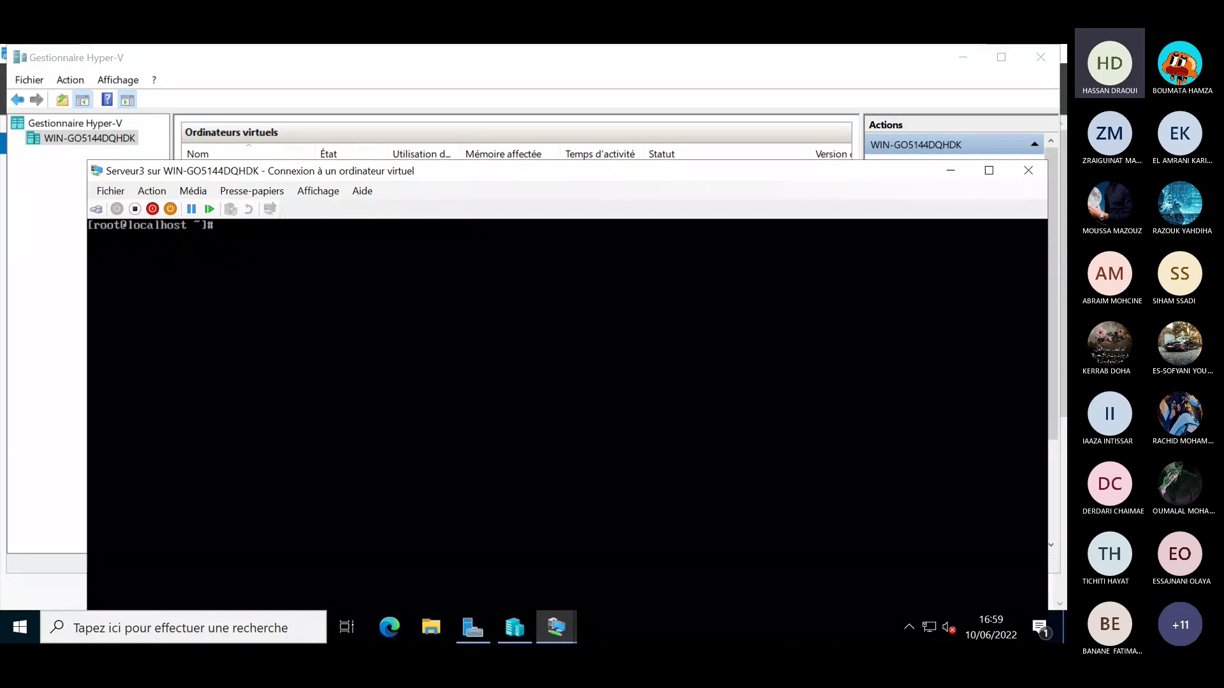
Step: List interfaces with 'ip a' and take eth0 down with 'ifdown eth0'
text(ip a)
key(Return)
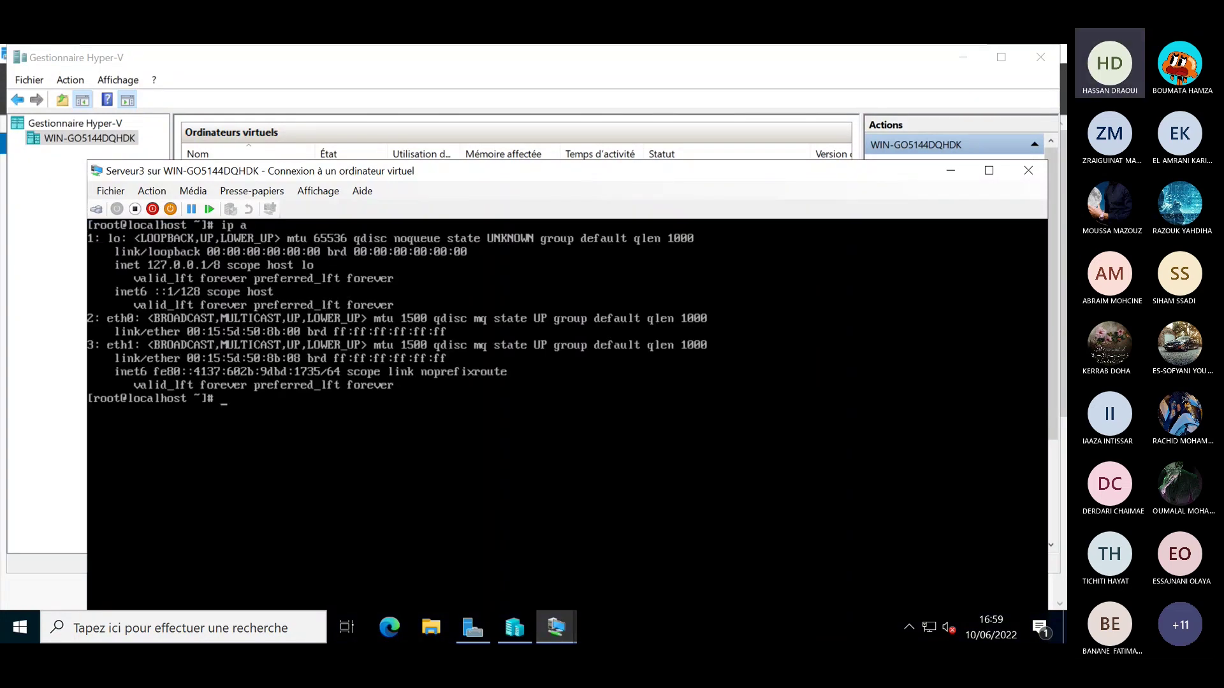
text(ifdown eth0)
key(Return)
Step: Bring eth0 back up with 'ifup eth0', clear the screen and rerun 'ip a'
key(Up)
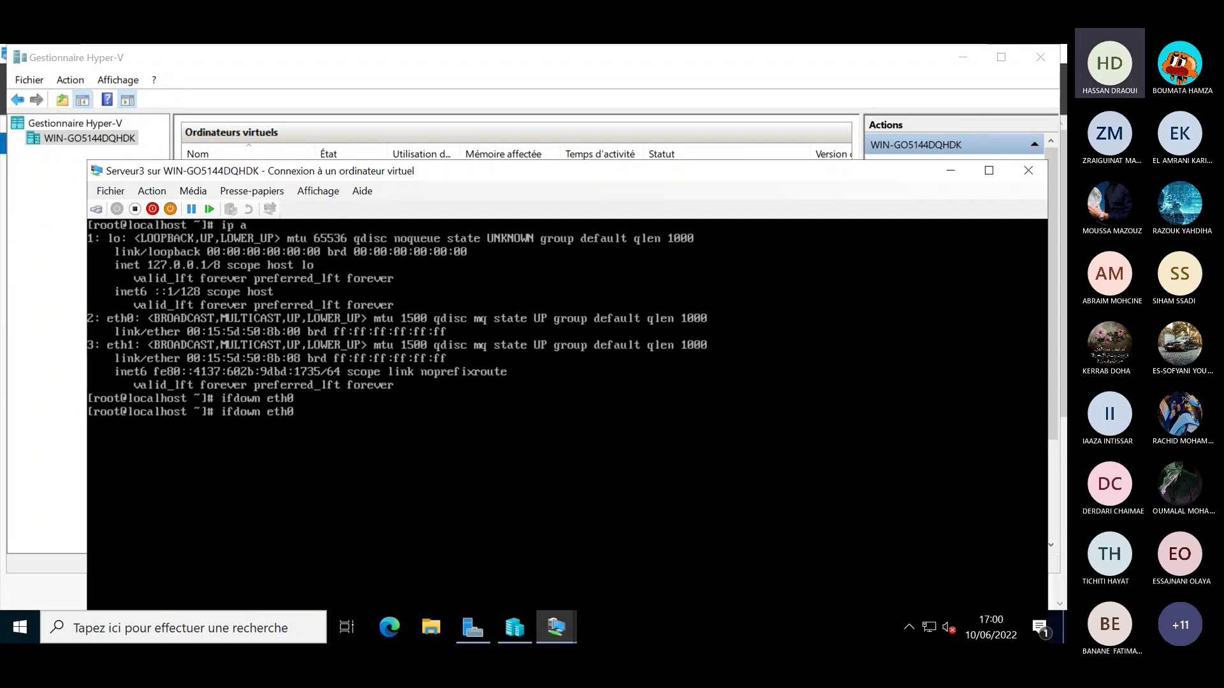
key(BackSpace)
key(BackSpace)
key(BackSpace)
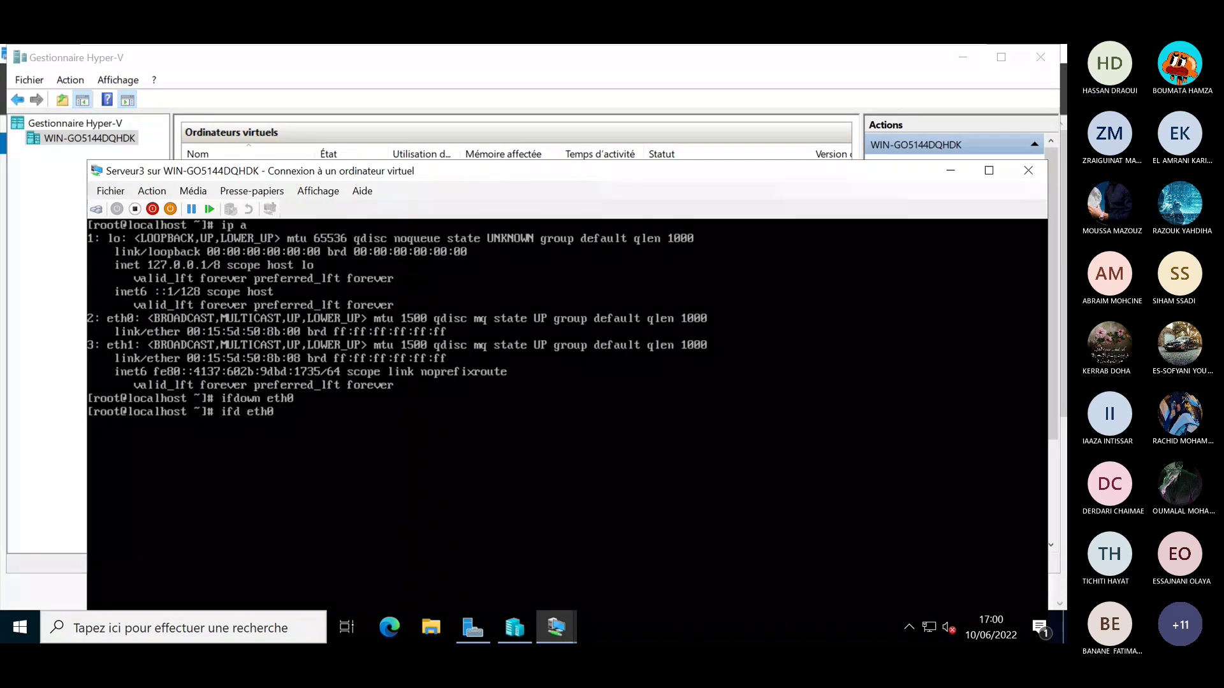
text(up)
key(Return)
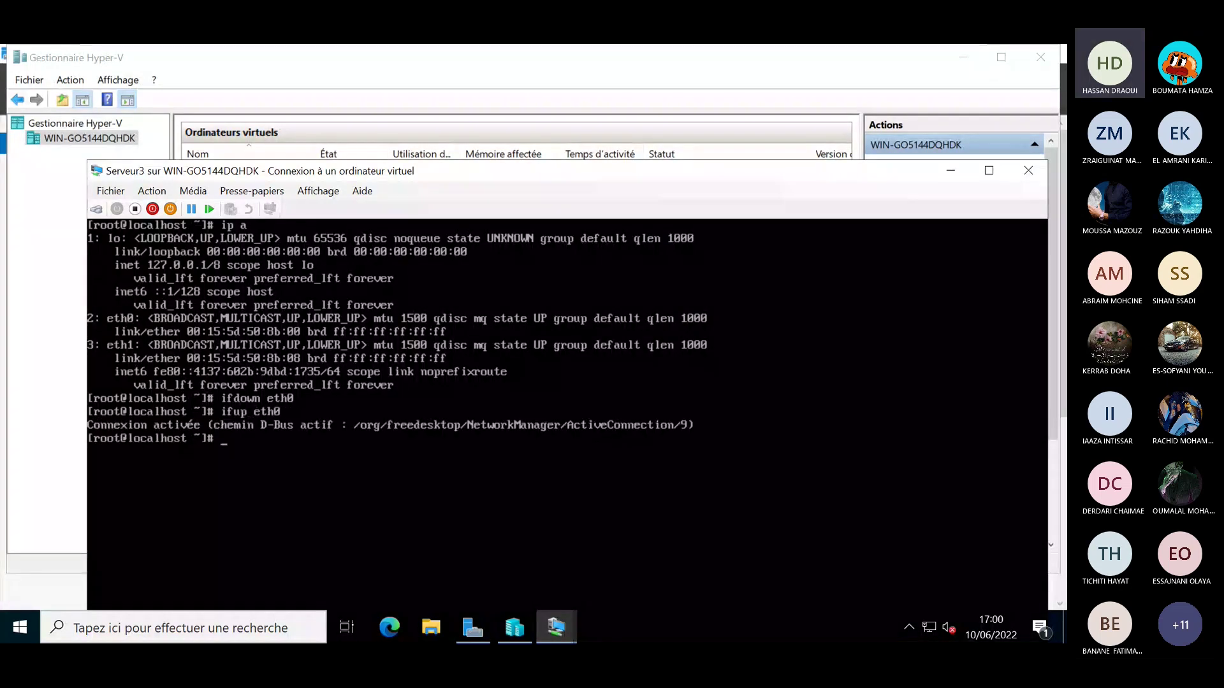
key(Up)
key(Up)
key(Up)
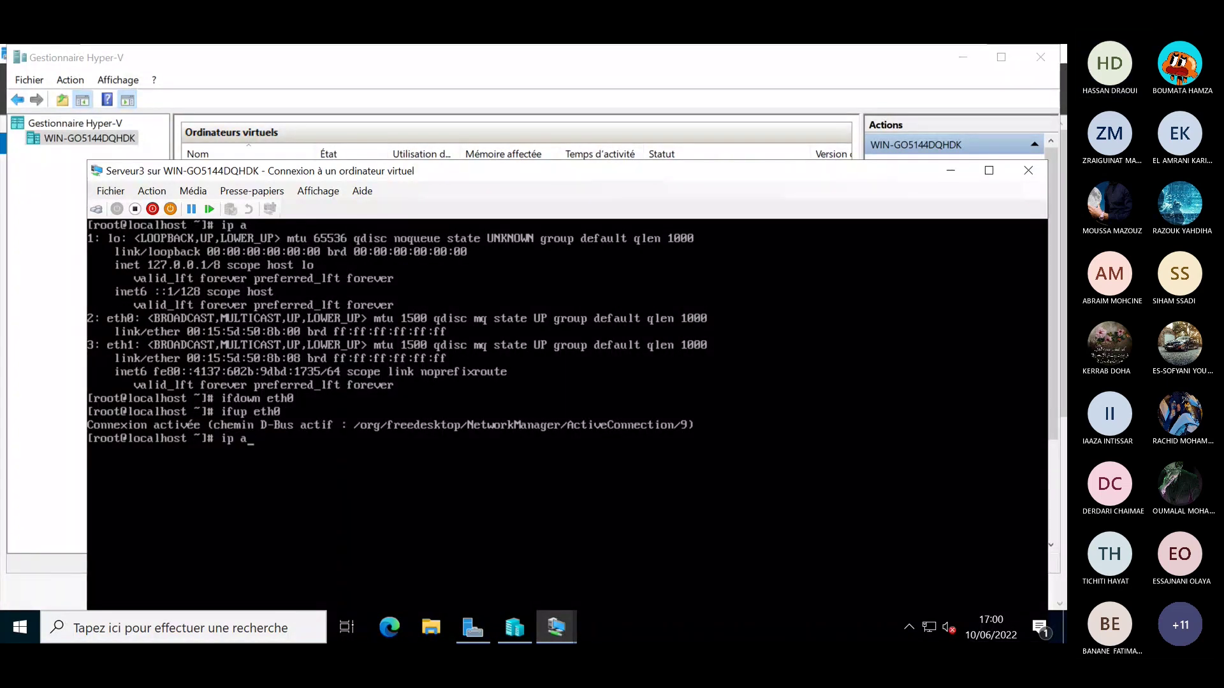
key(ctrl+l)
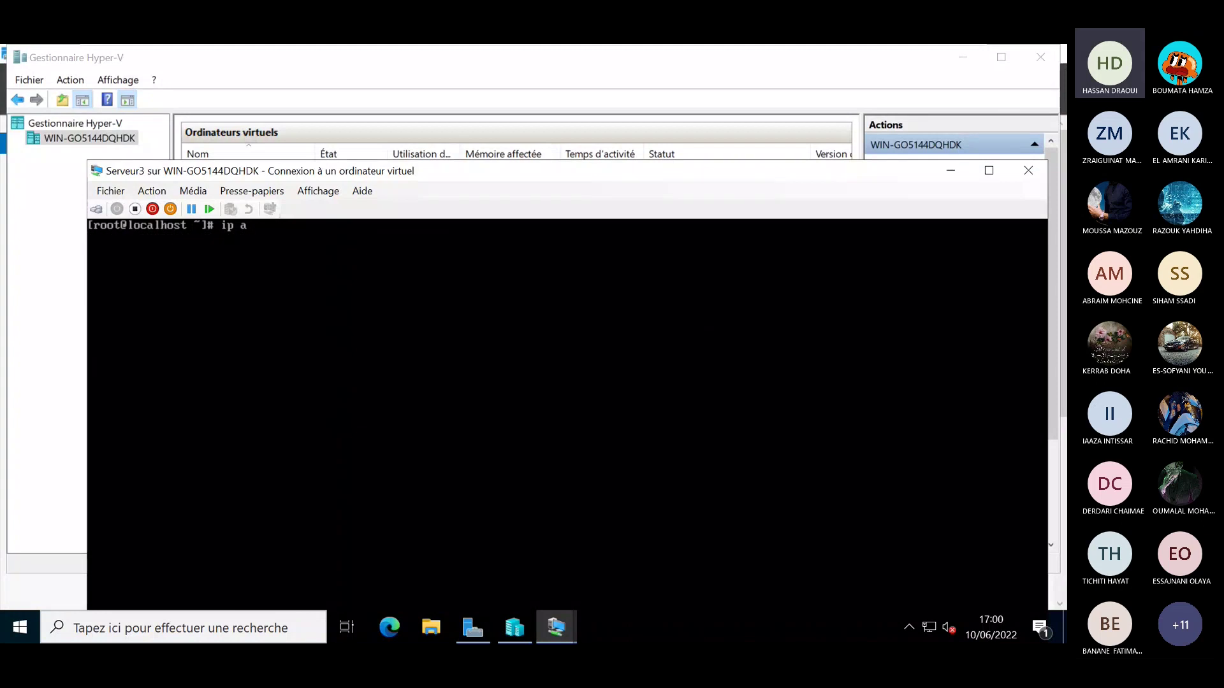
key(Return)
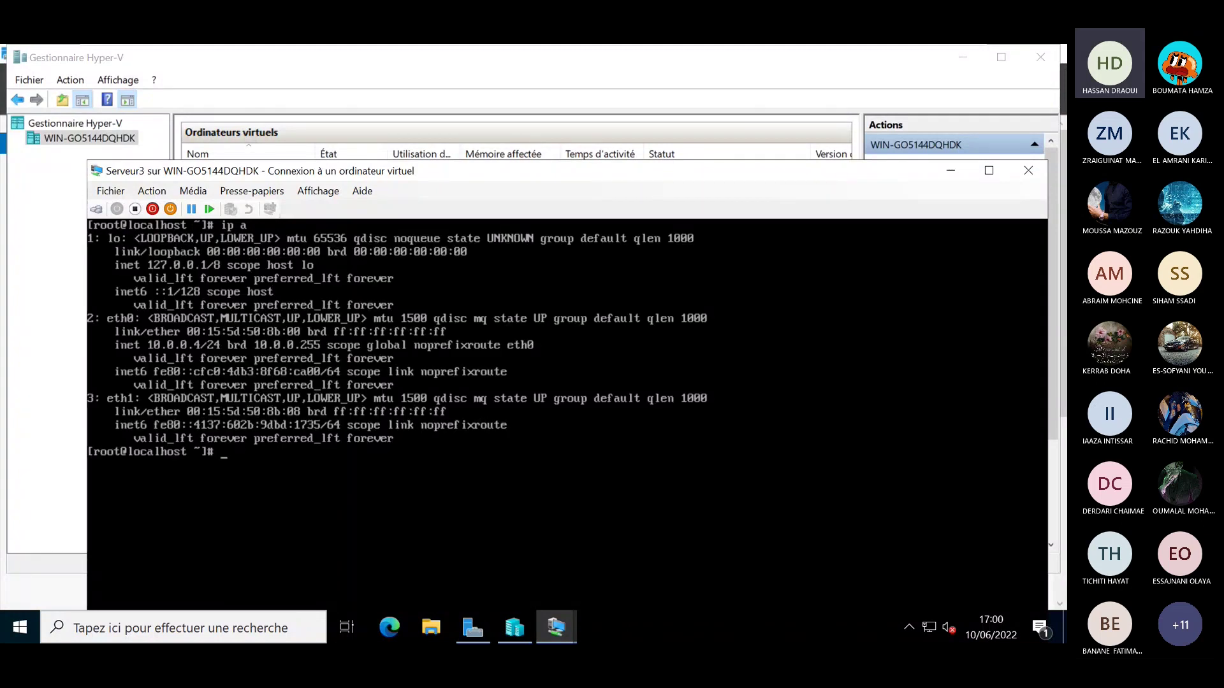
Step: From Serveur3, ping 10.0.0.1 and then 10.0.0.2, stopping each with Ctrl+C
text(ping 10.0.0.1)
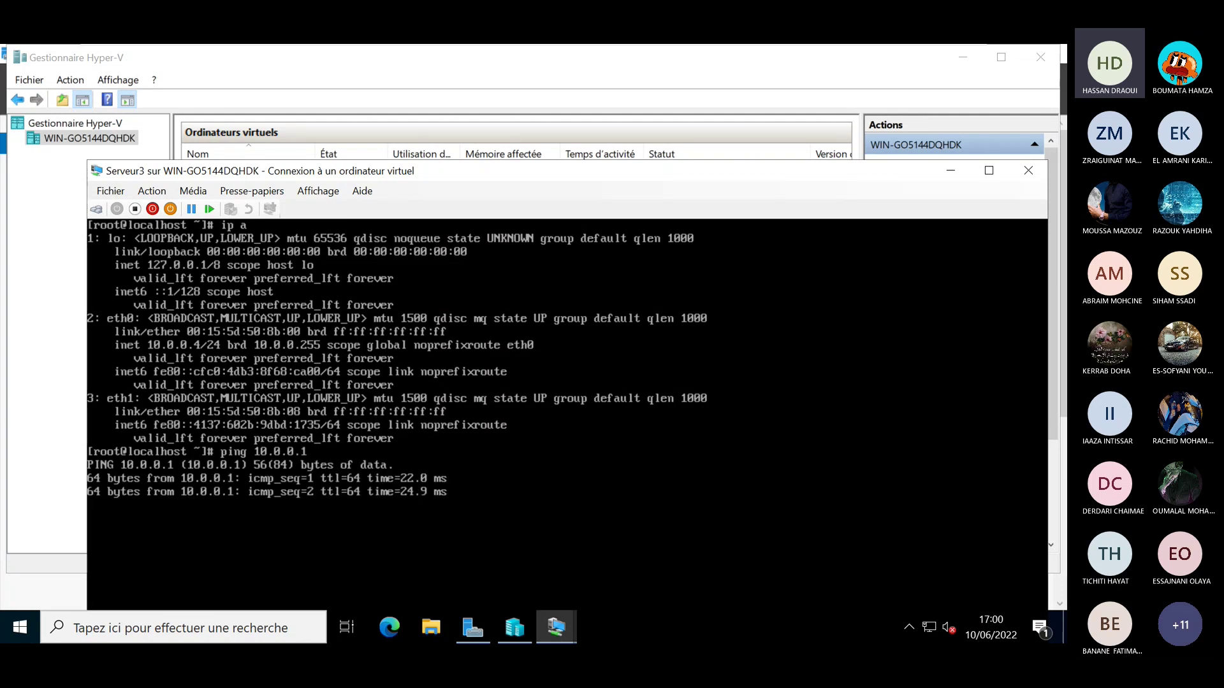
key(ctrl+c)
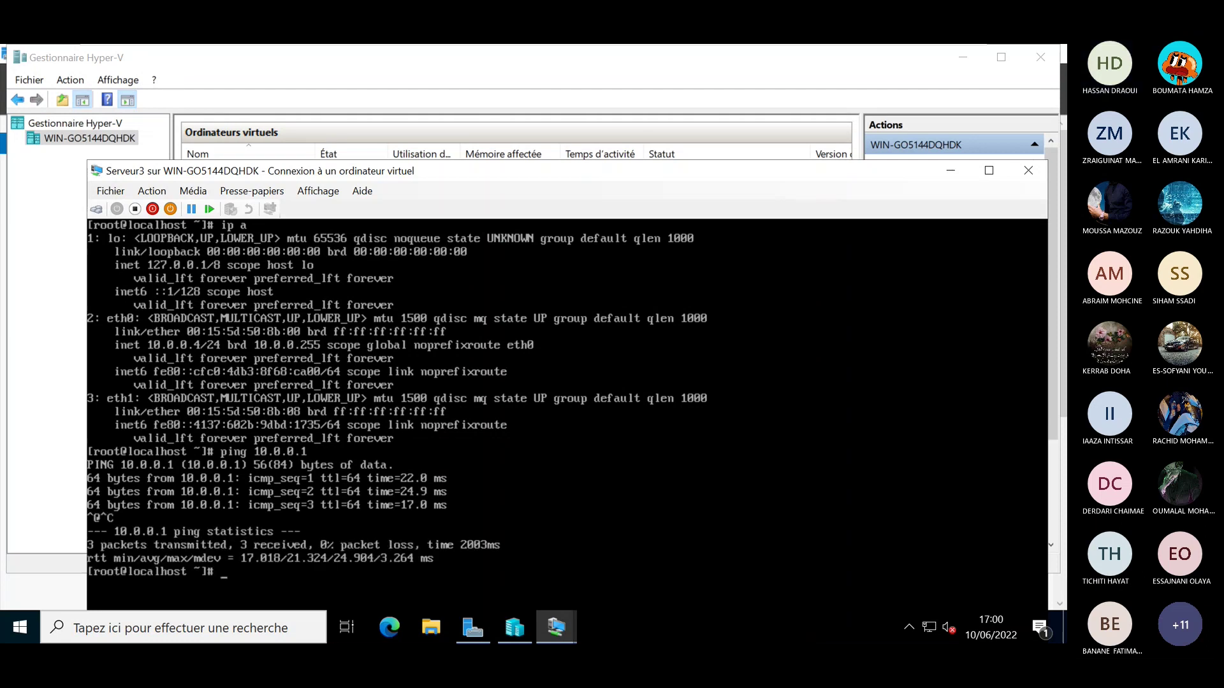
key(ctrl+l)
key(Up)
key(BackSpace)
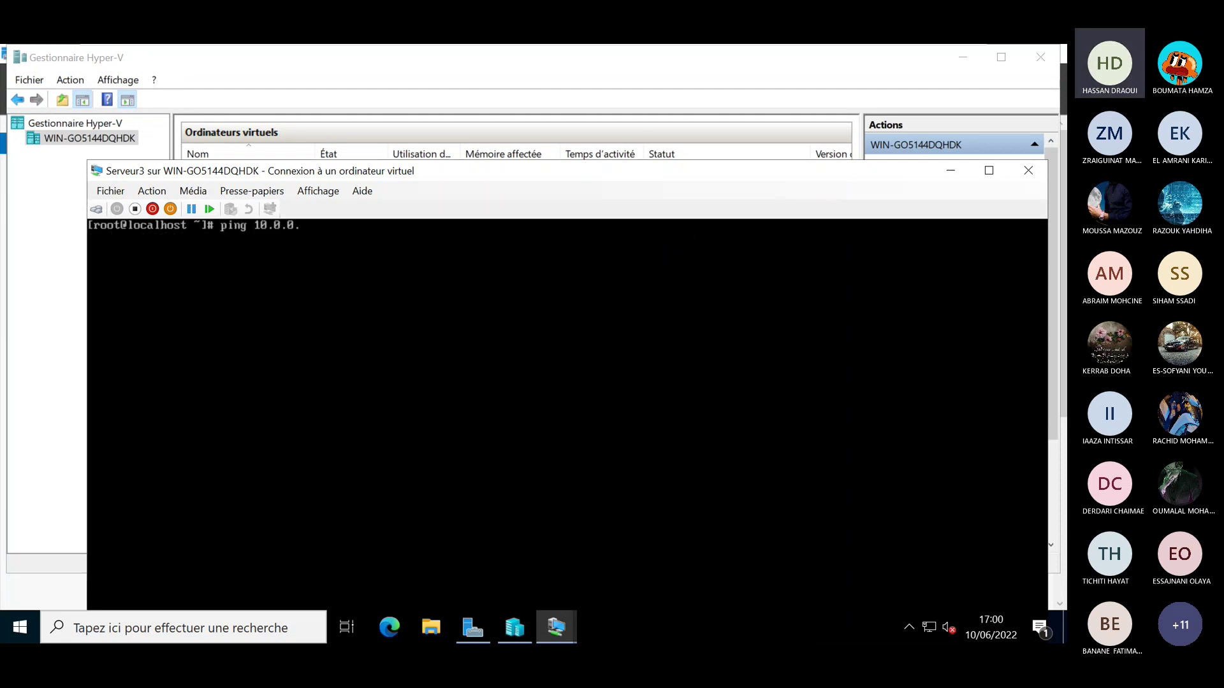
text(2)
key(Return)
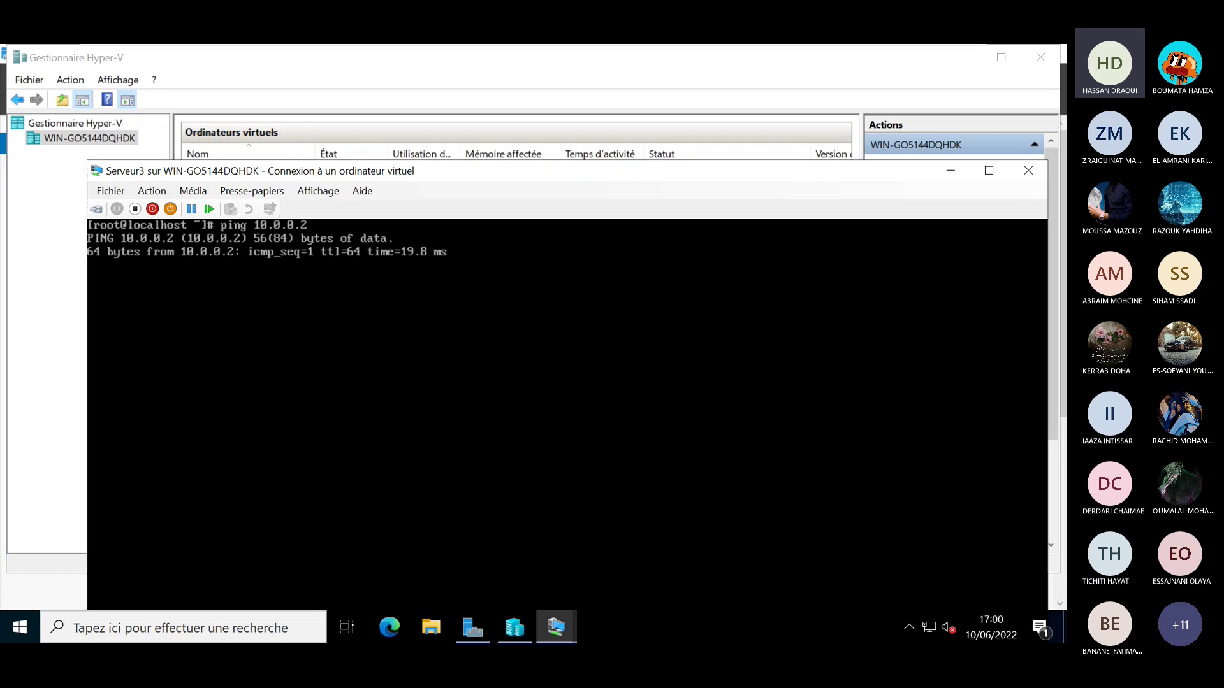
key(ctrl+c)
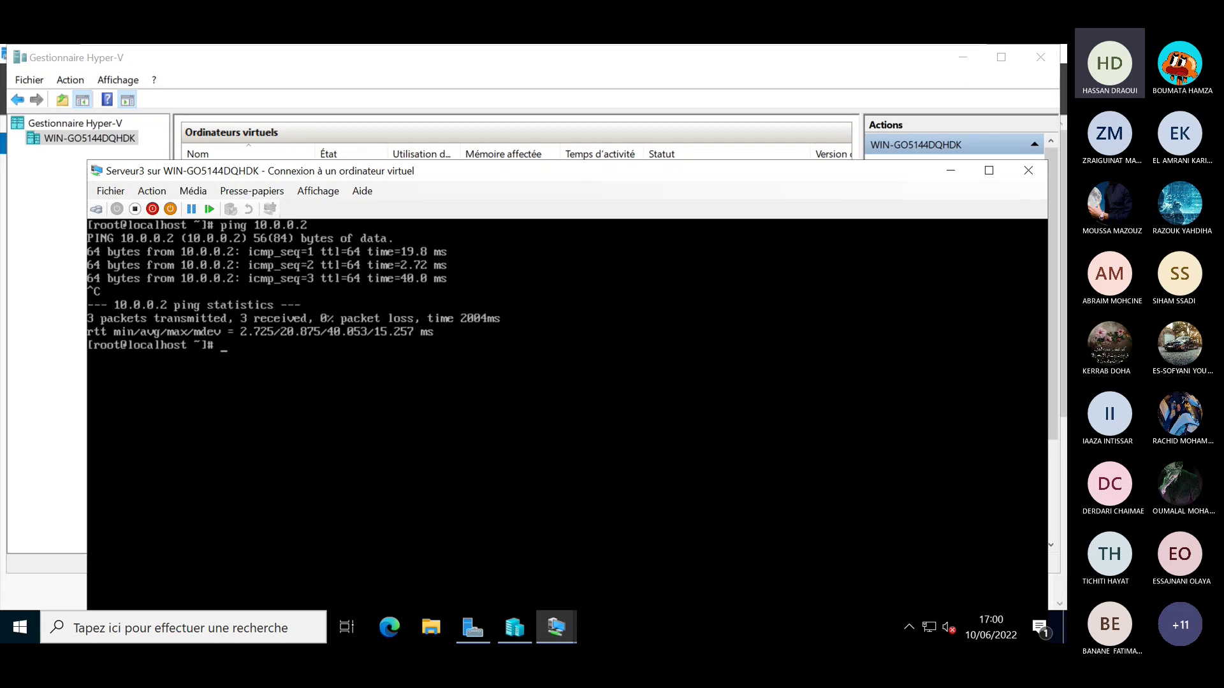
Step: Ping 10.0.0.3 to confirm 0% packet loss, then minimise the virtual machine window
key(Up)
key(BackSpace)
text(3)
key(Return)
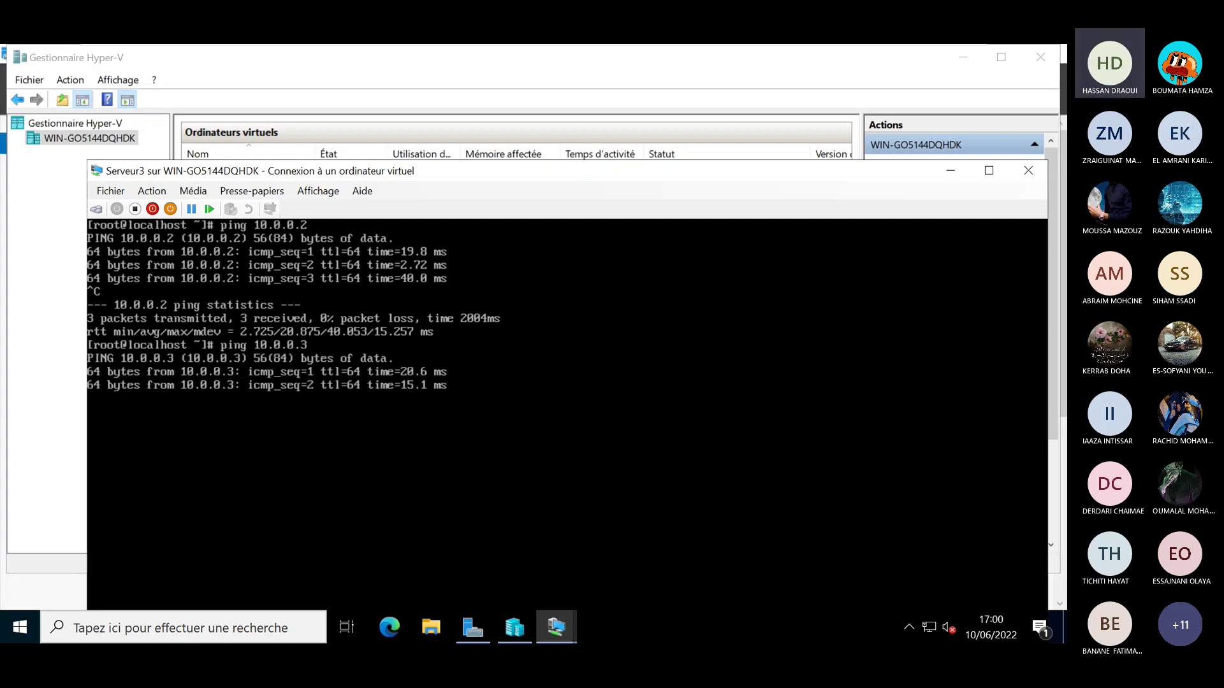
key(ctrl+c)
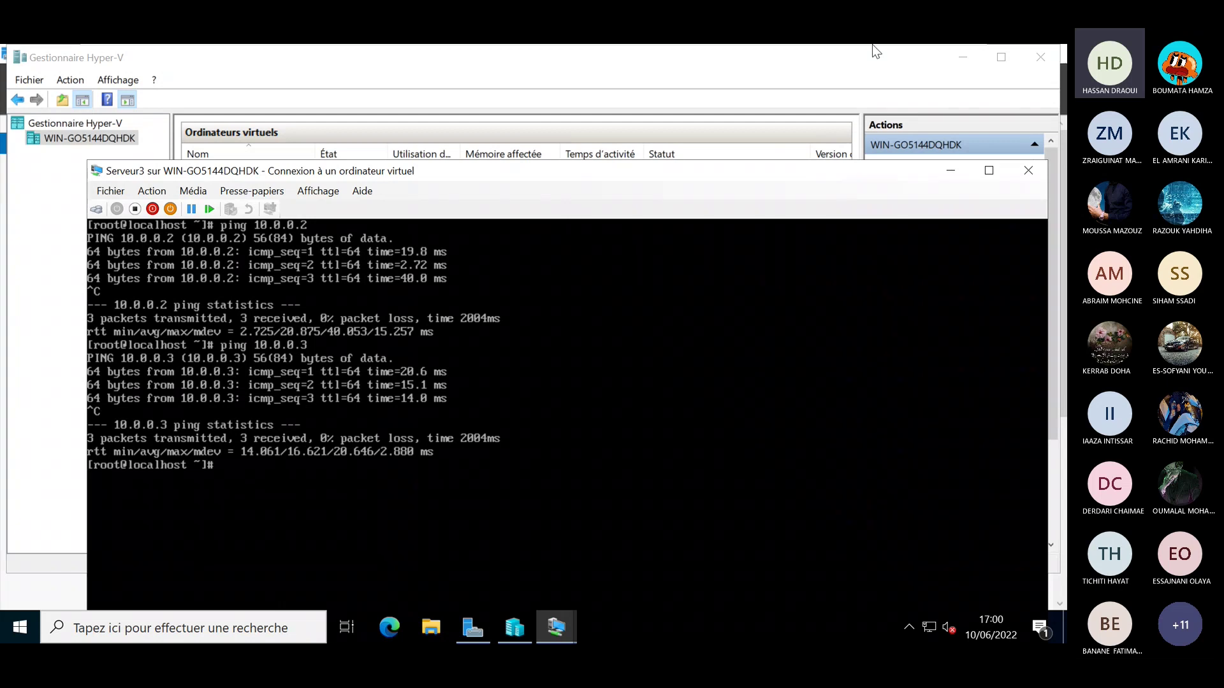
mouse_move(954, 49)
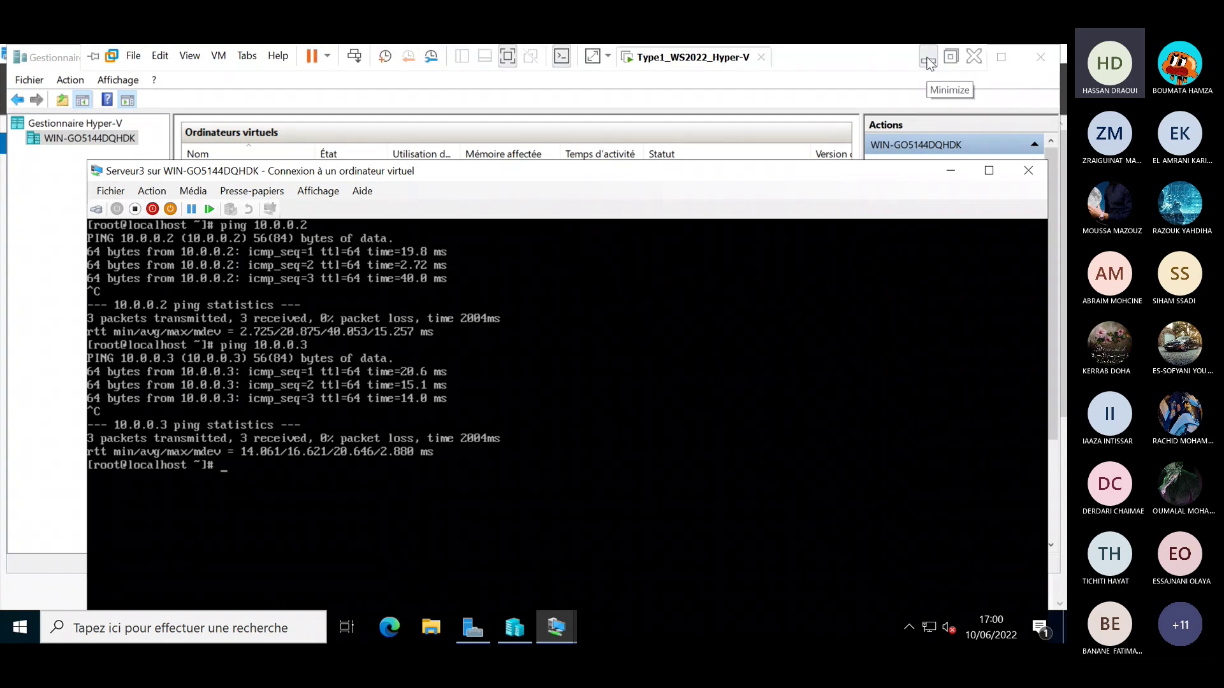
click(927, 60)
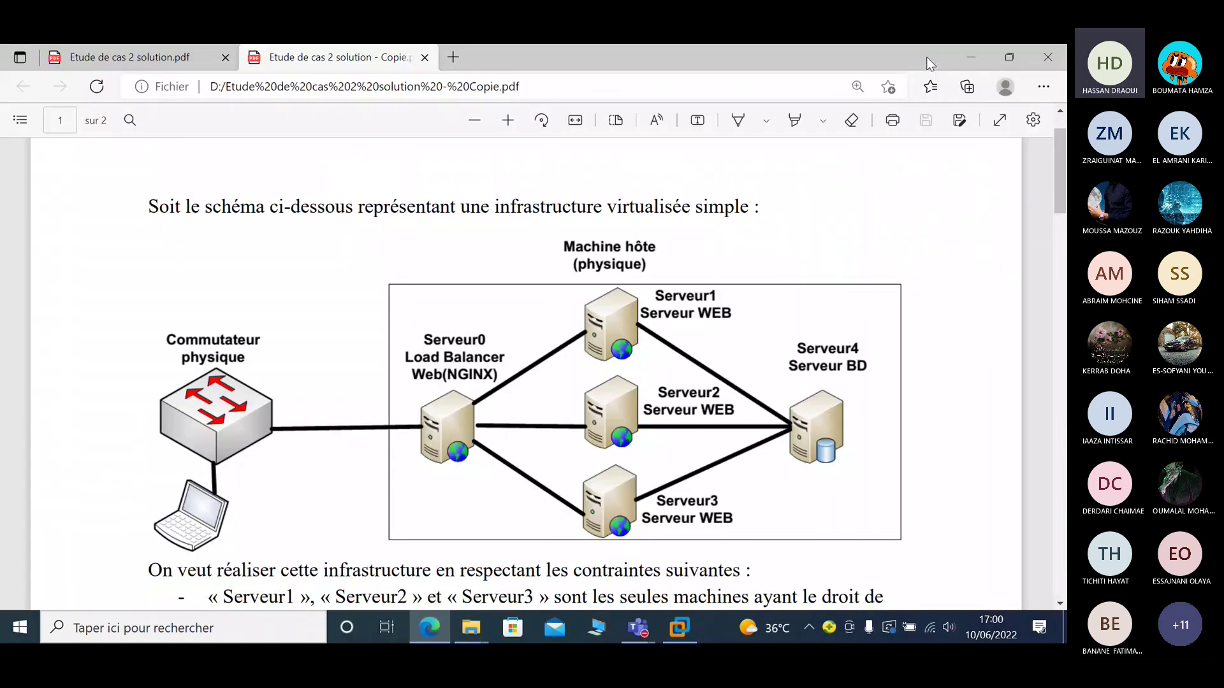
click(156, 56)
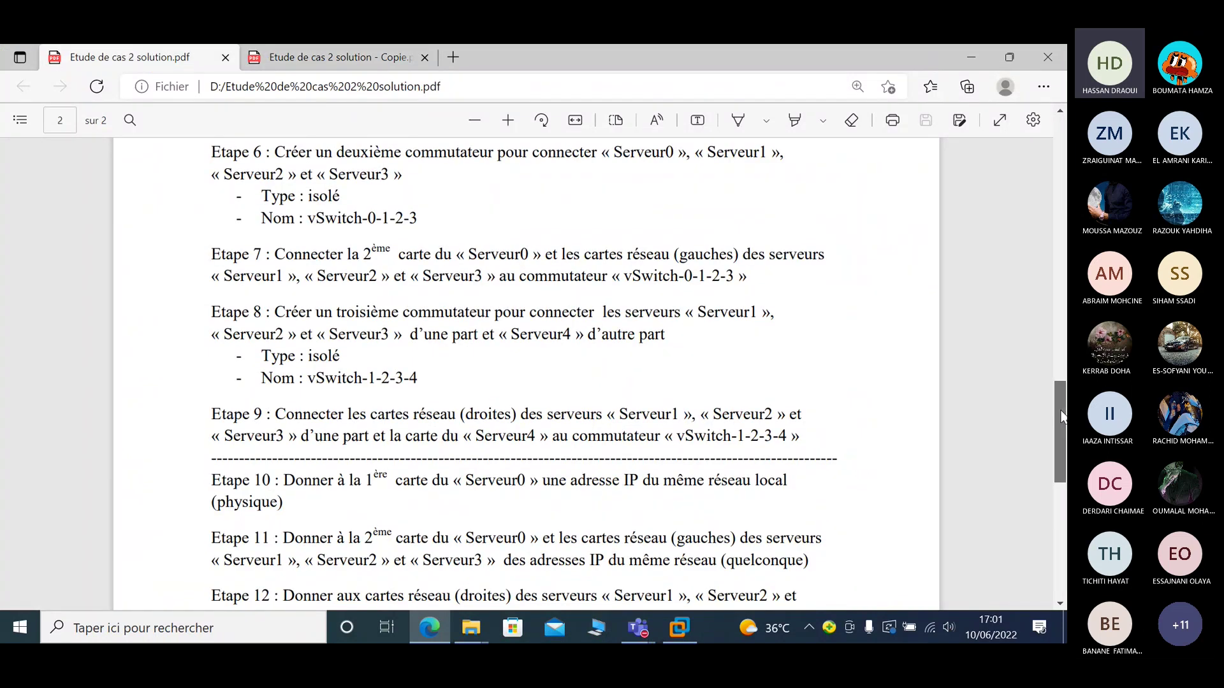
scroll(1061, 435, down, 1)
scroll(1062, 435, down, 1)
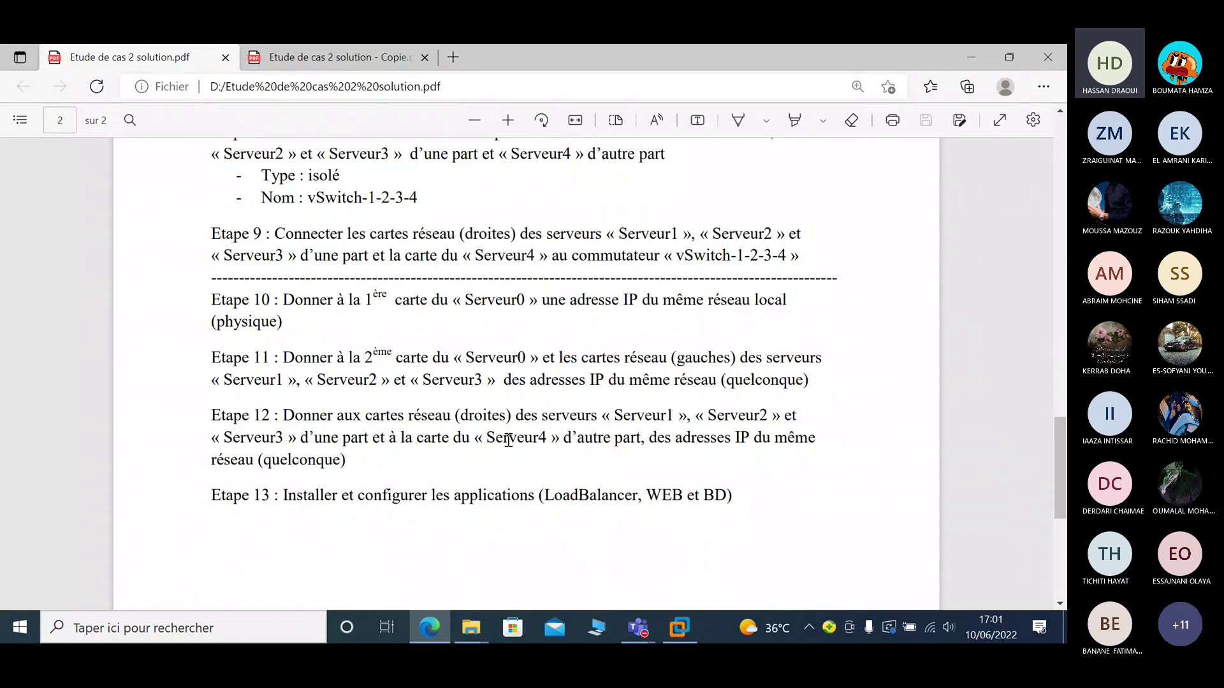
click(357, 63)
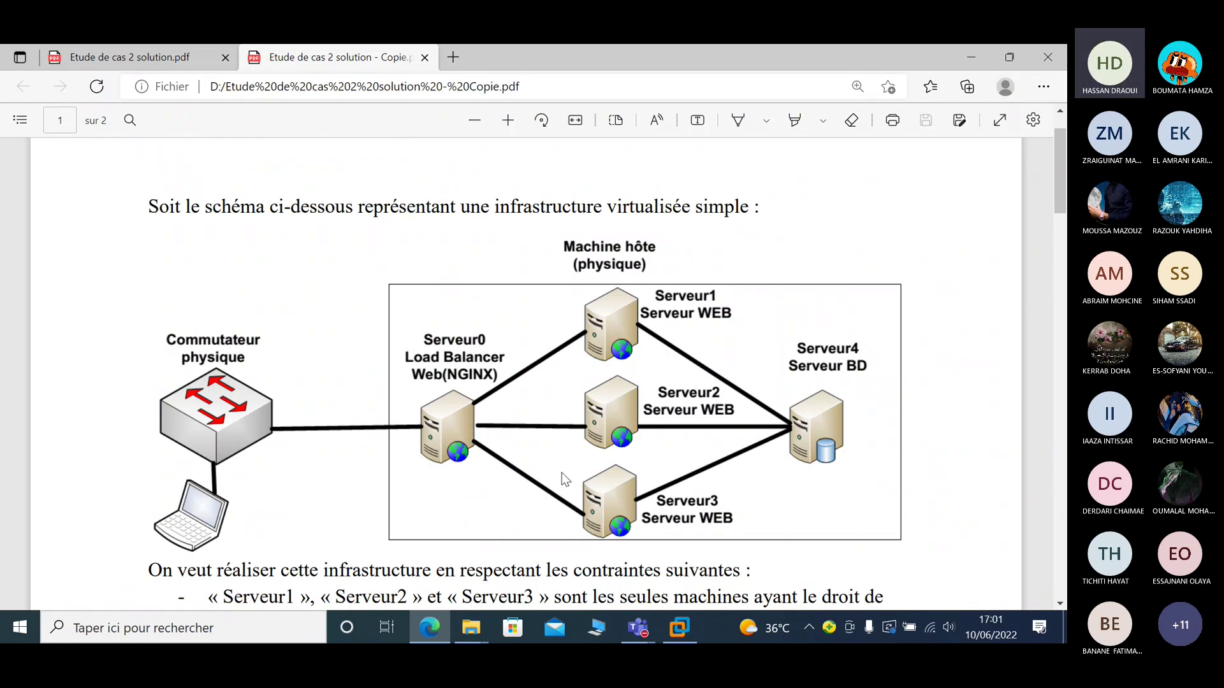
mouse_move(681, 631)
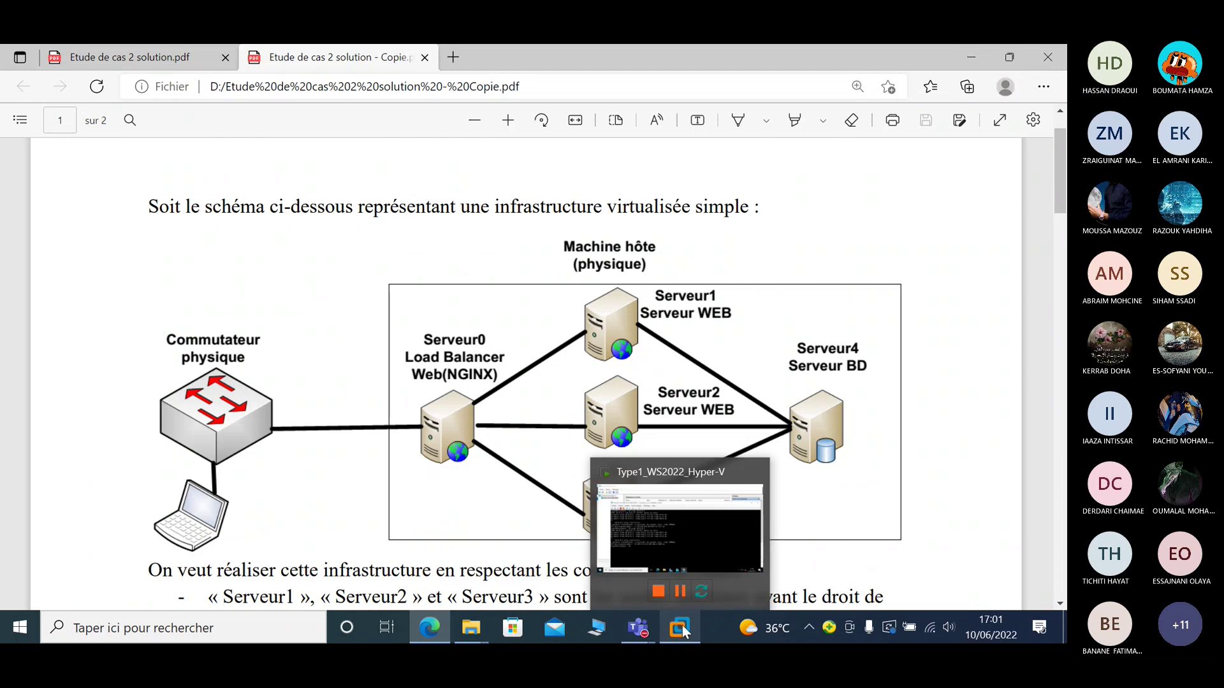
Step: Bring Hyper-V Manager forward and connect to Serveur1's console
click(682, 631)
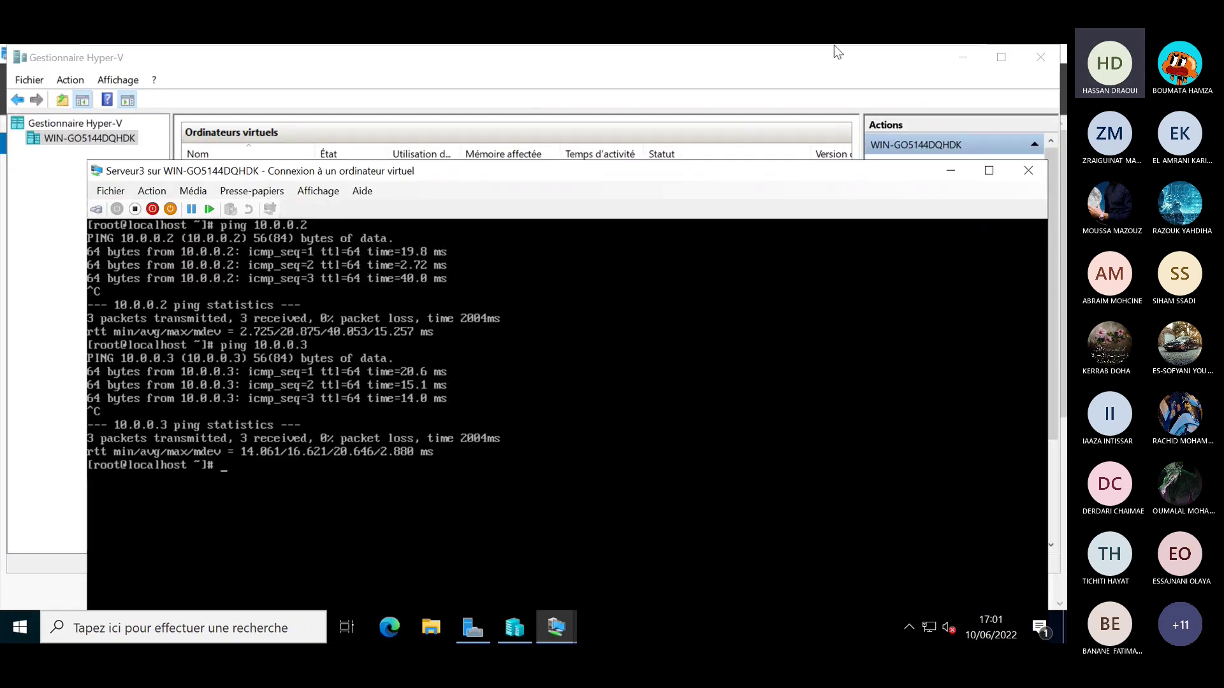
click(795, 64)
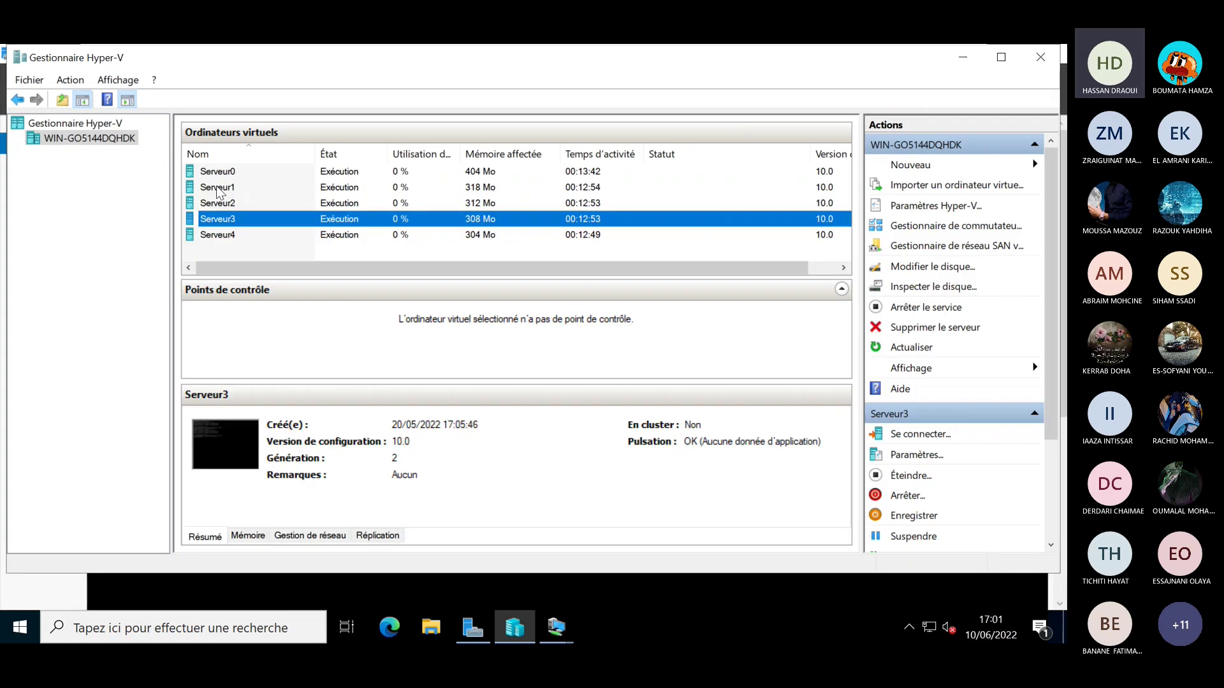
click(217, 188)
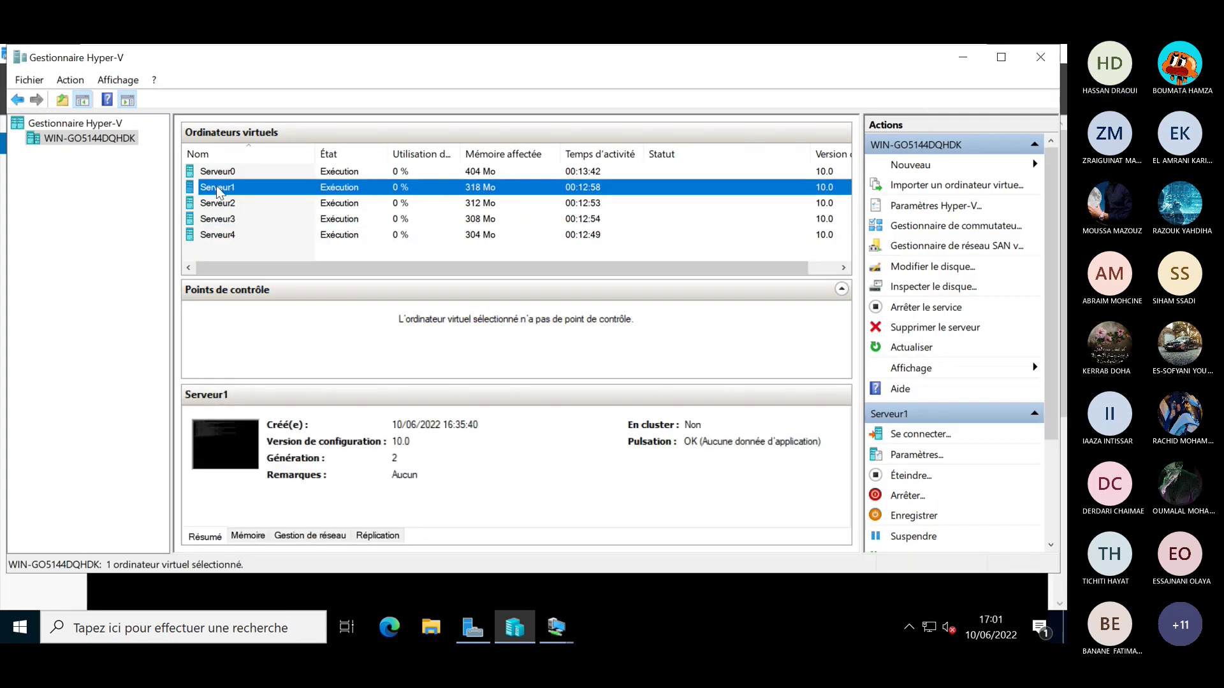
double_click(217, 190)
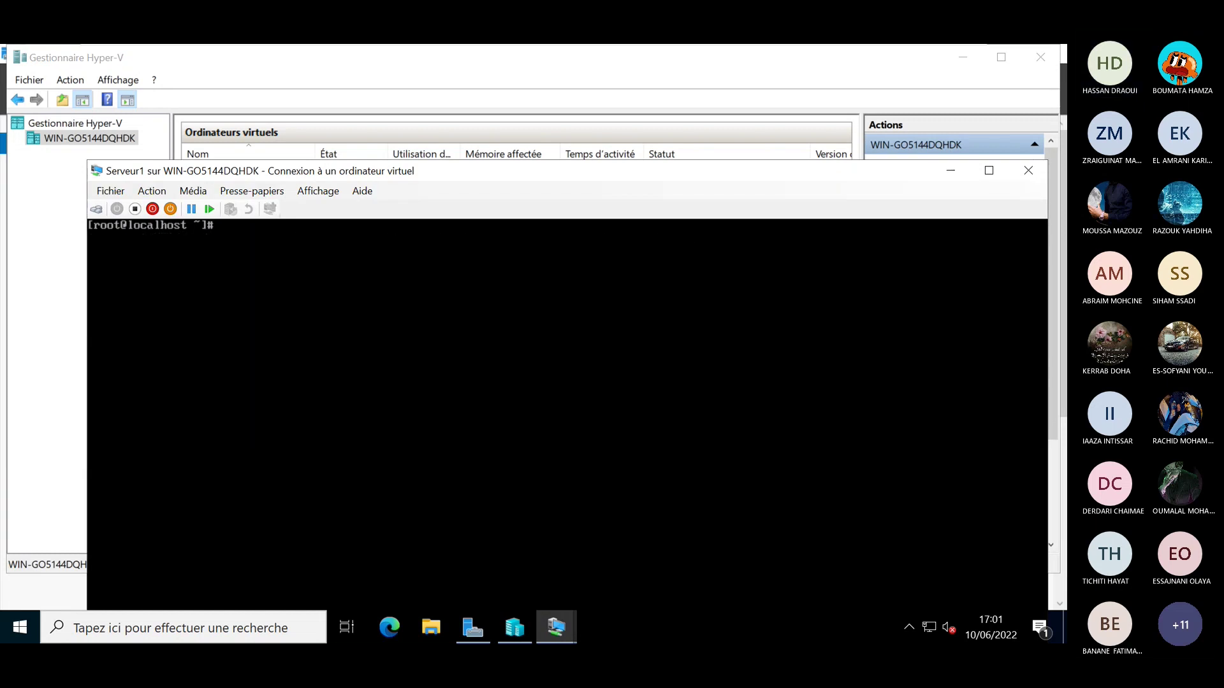
Step: Enter the nmtui command at Serveur1's root prompt
text(ip a)
key(Up)
key(Down)
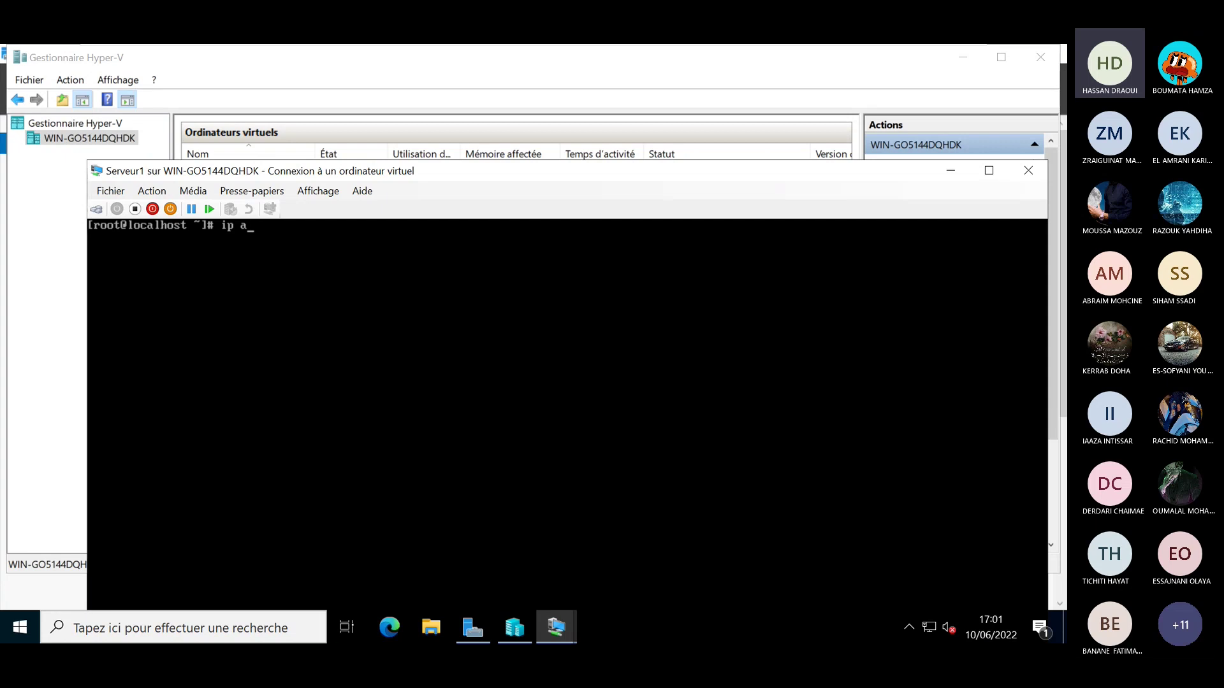
key(BackSpace)
key(BackSpace)
key(BackSpace)
key(BackSpace)
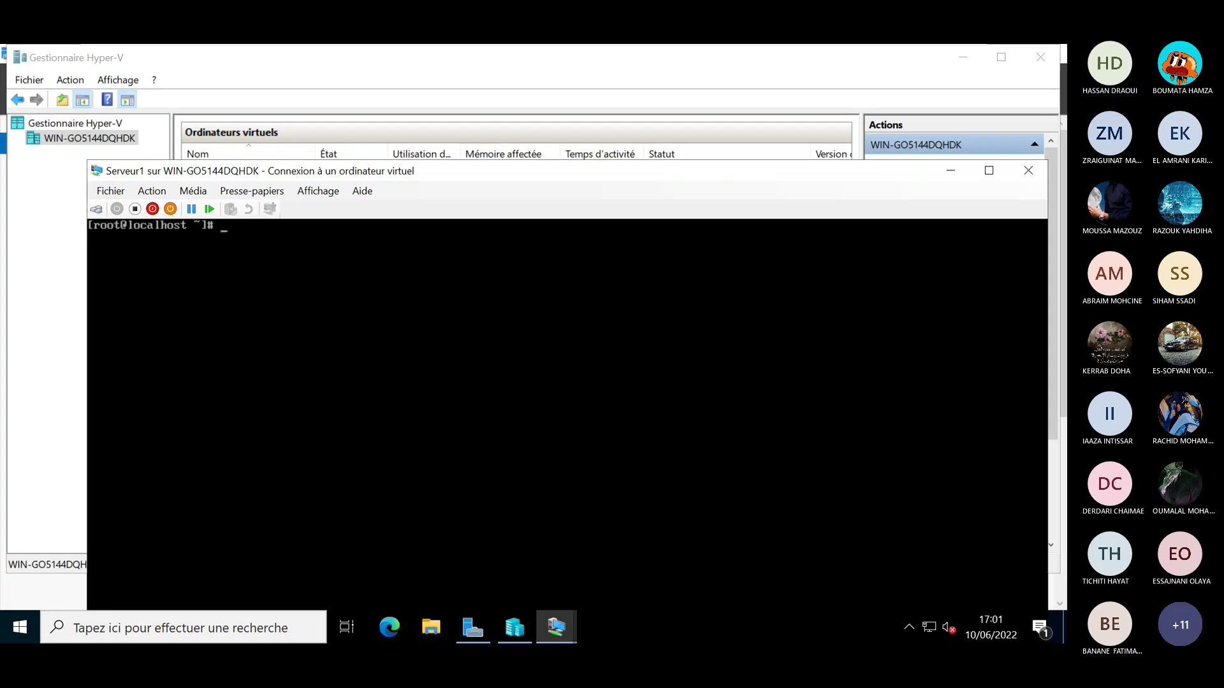
text(nmtui)
Step: In nmtui, edit the eth1 connection and switch its IPv4 method to Manuel
key(Return)
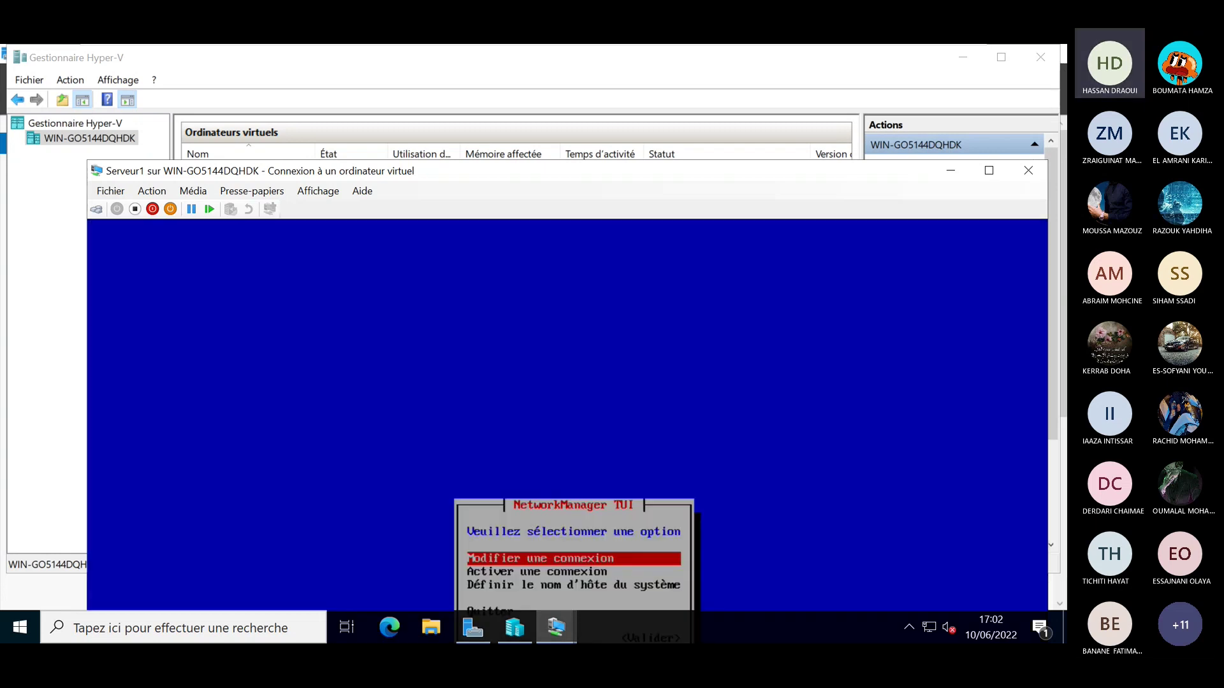
key(Return)
key(Down)
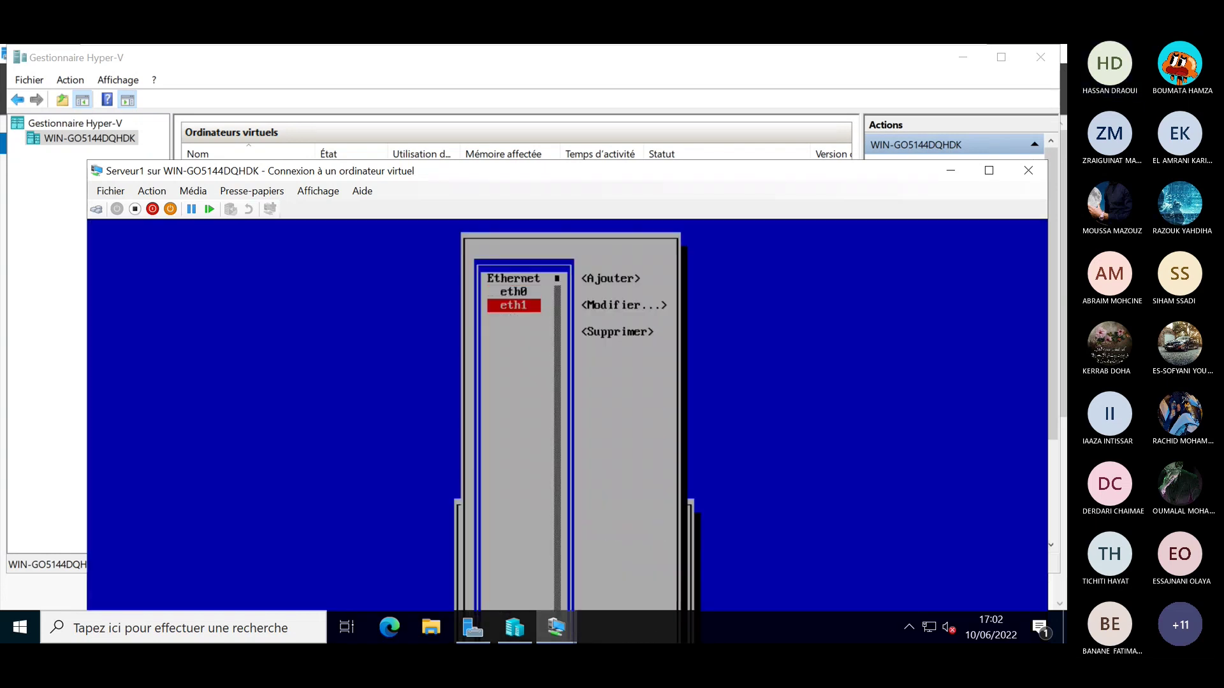
key(Return)
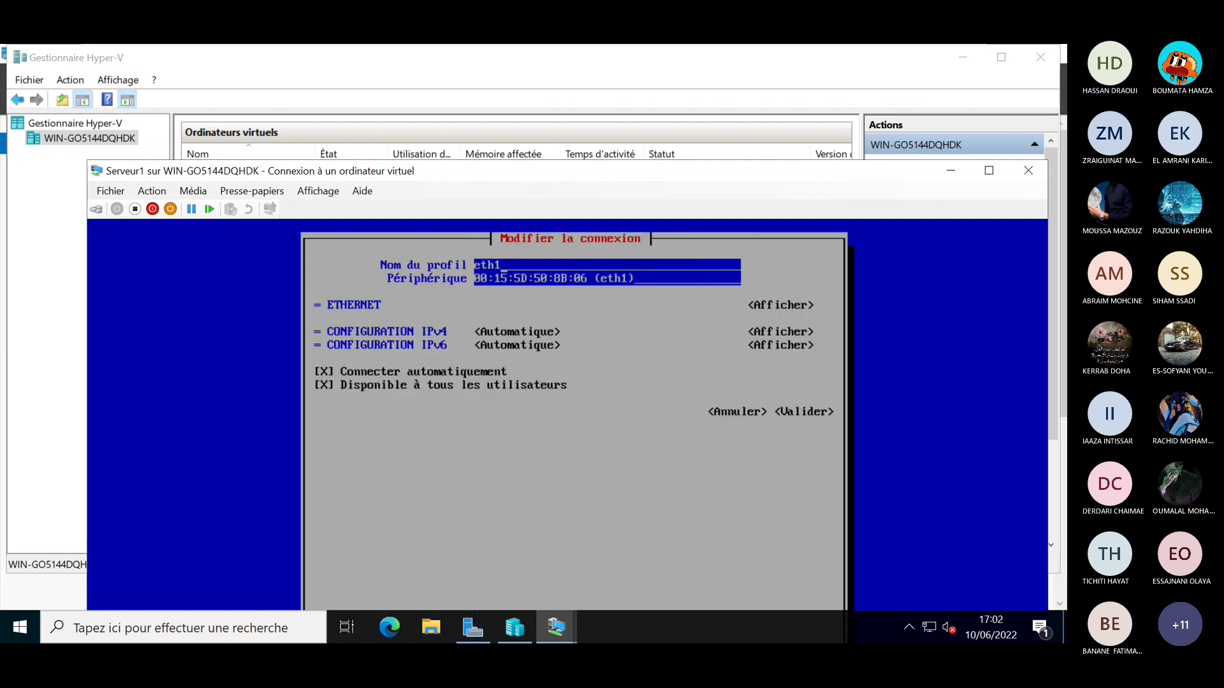
key(Down)
key(Down)
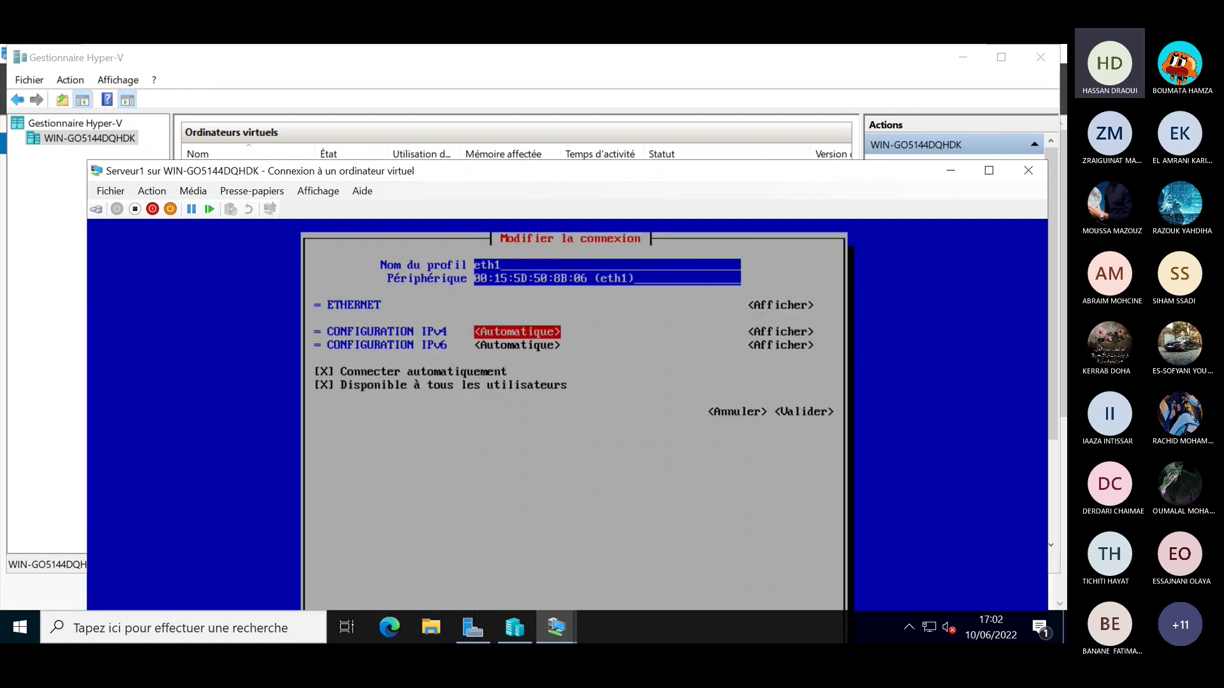
key(Return)
key(Down)
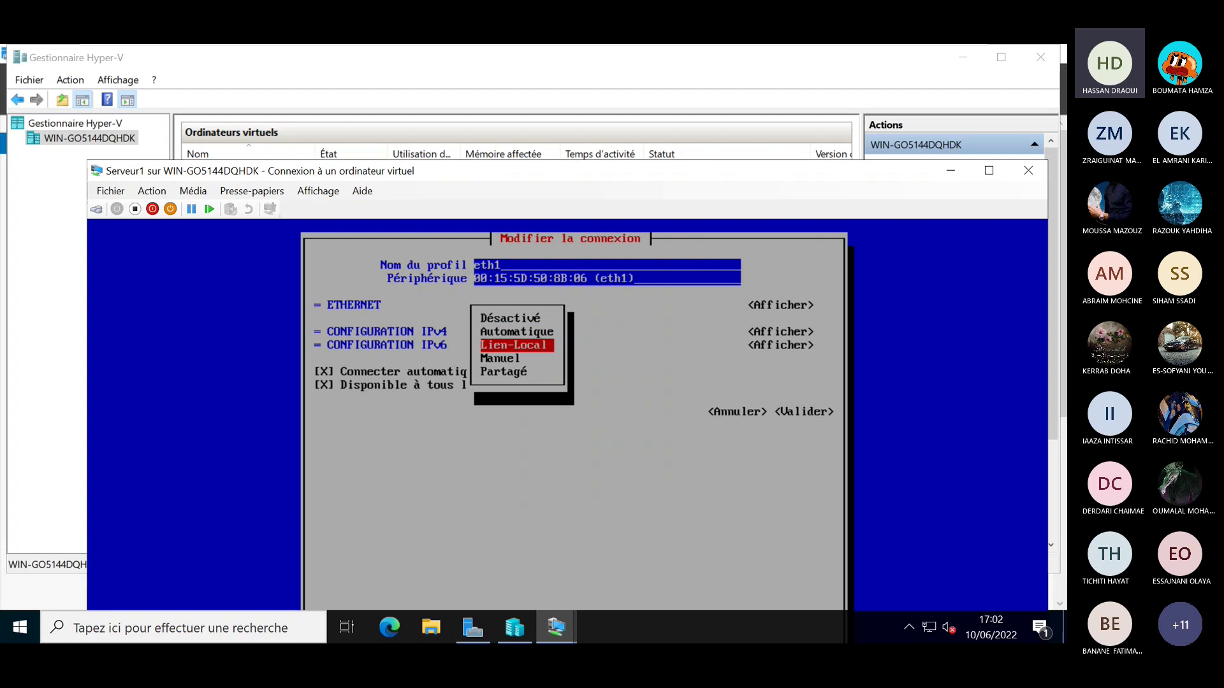
key(Down)
key(Return)
key(Tab)
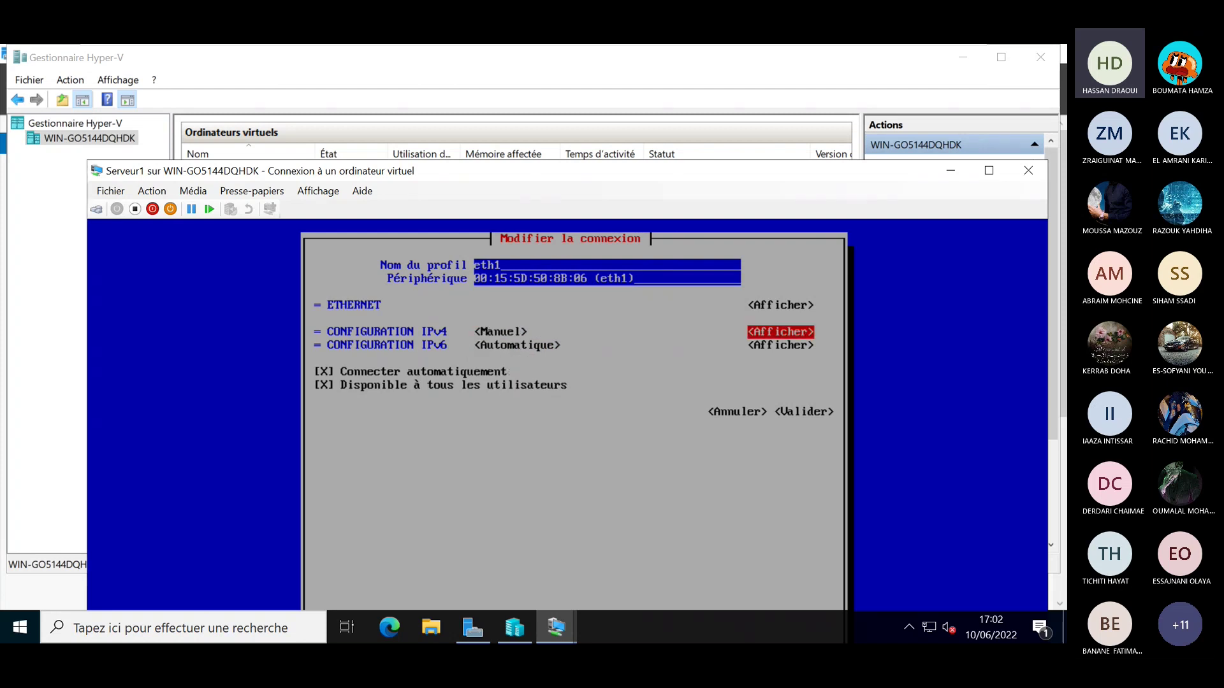
key(Return)
key(Down)
key(Return)
Step: Enter IPv4 address 172.16.0.1/16, save eth1, and quit nmtui
text(172.1)
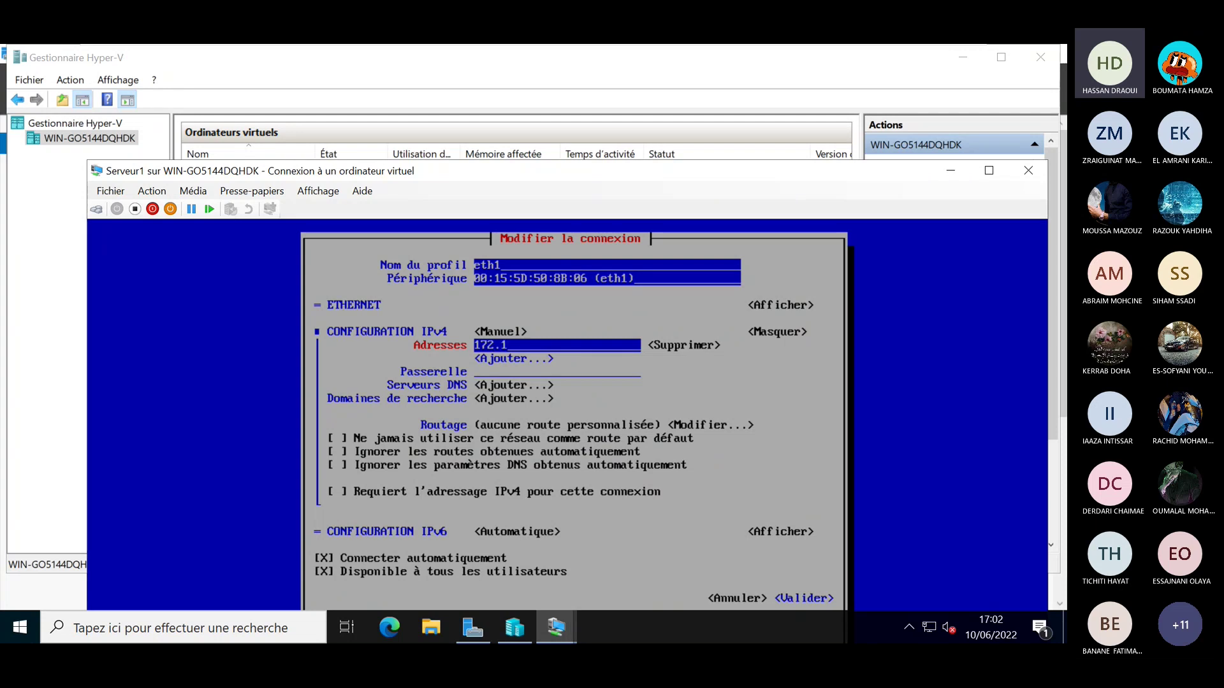
text(6.0.)
text(1)
key(Tab)
text(/)
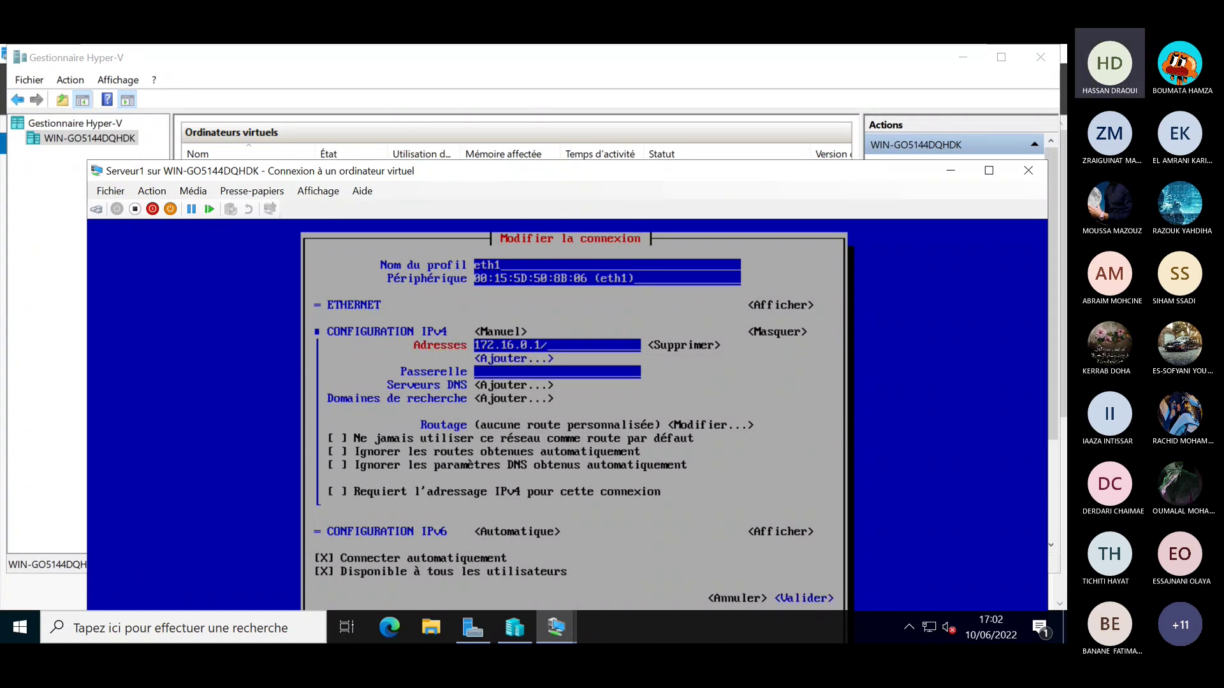
text(16)
key(Tab)
key(Tab)
key(Tab)
key(Tab)
key(Tab)
key(Tab)
key(Tab)
key(Tab)
key(Tab)
key(Tab)
key(Tab)
key(Tab)
key(Tab)
key(Tab)
key(Tab)
key(Tab)
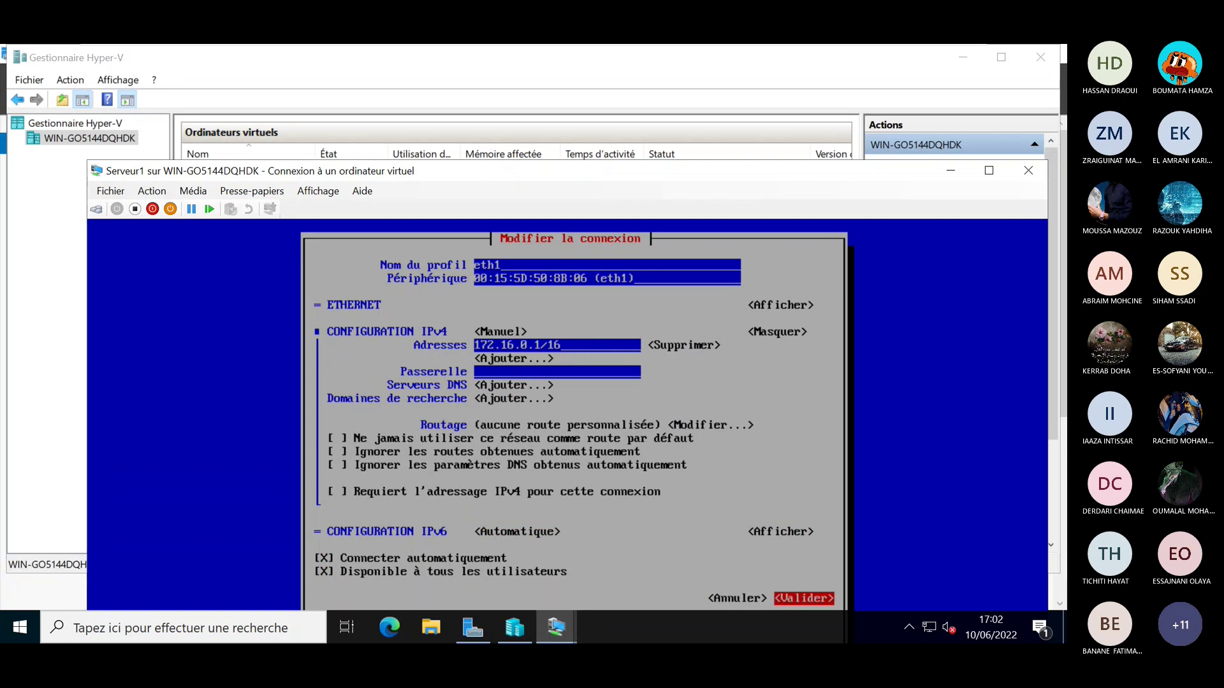
key(Return)
key(Tab)
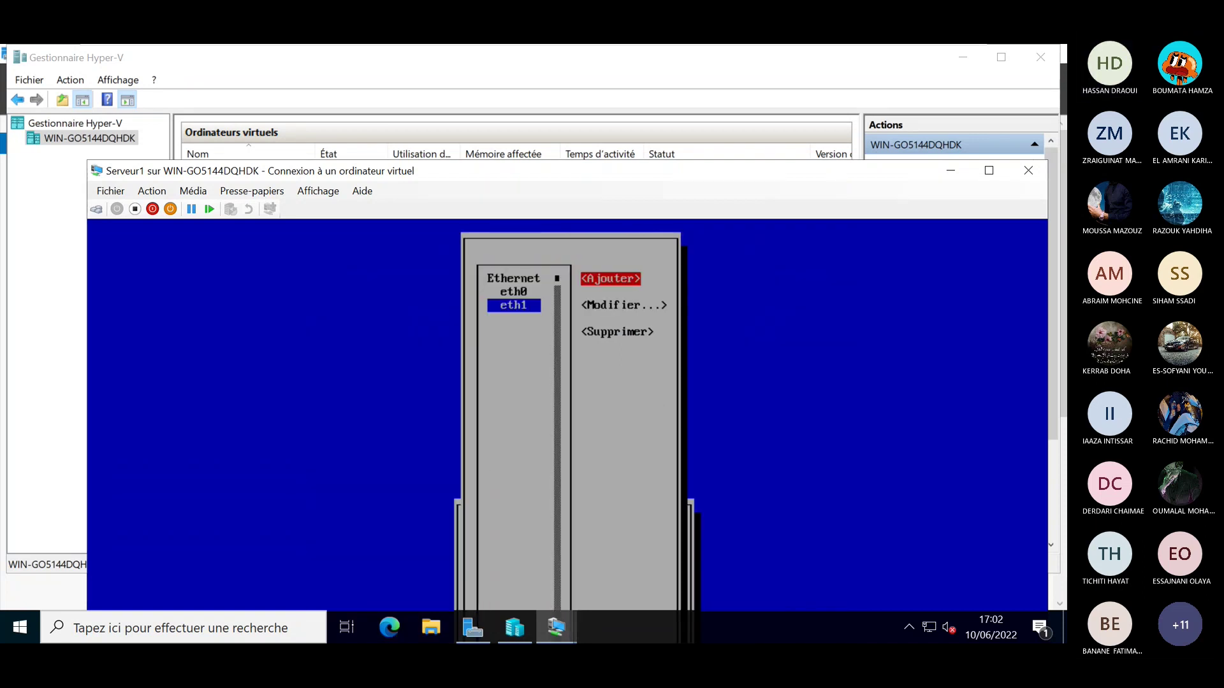
key(Tab)
key(Tab)
key(Tab)
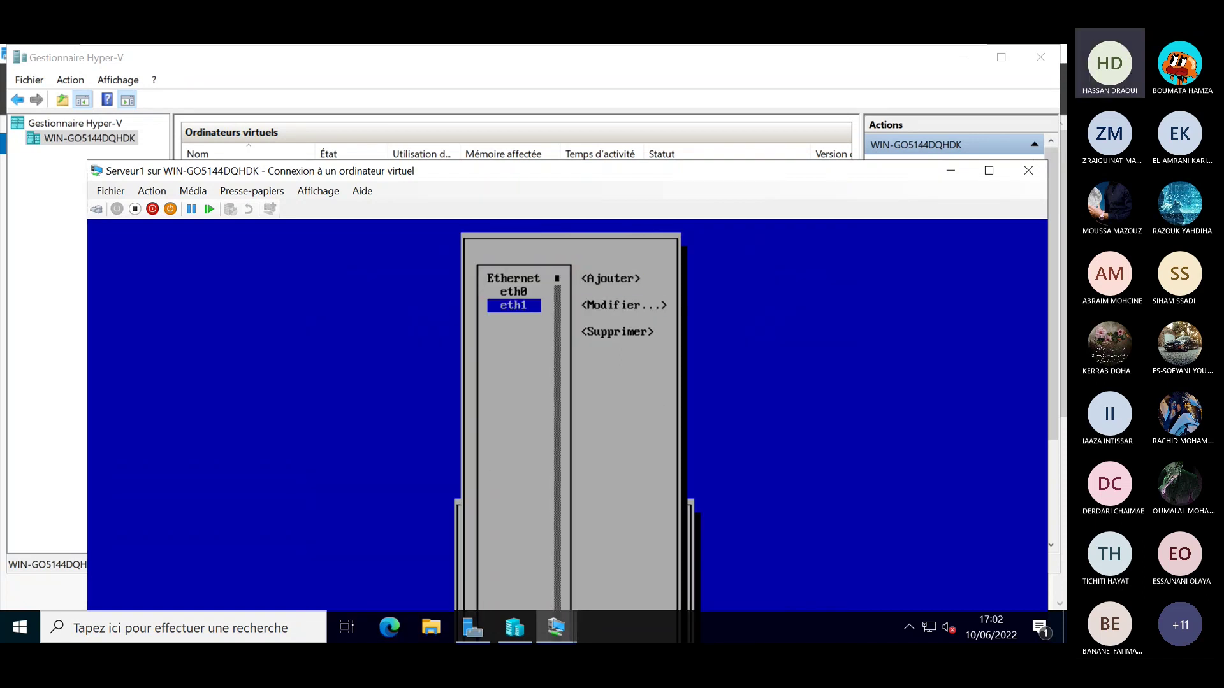
key(Return)
key(Down)
key(Down)
key(Down)
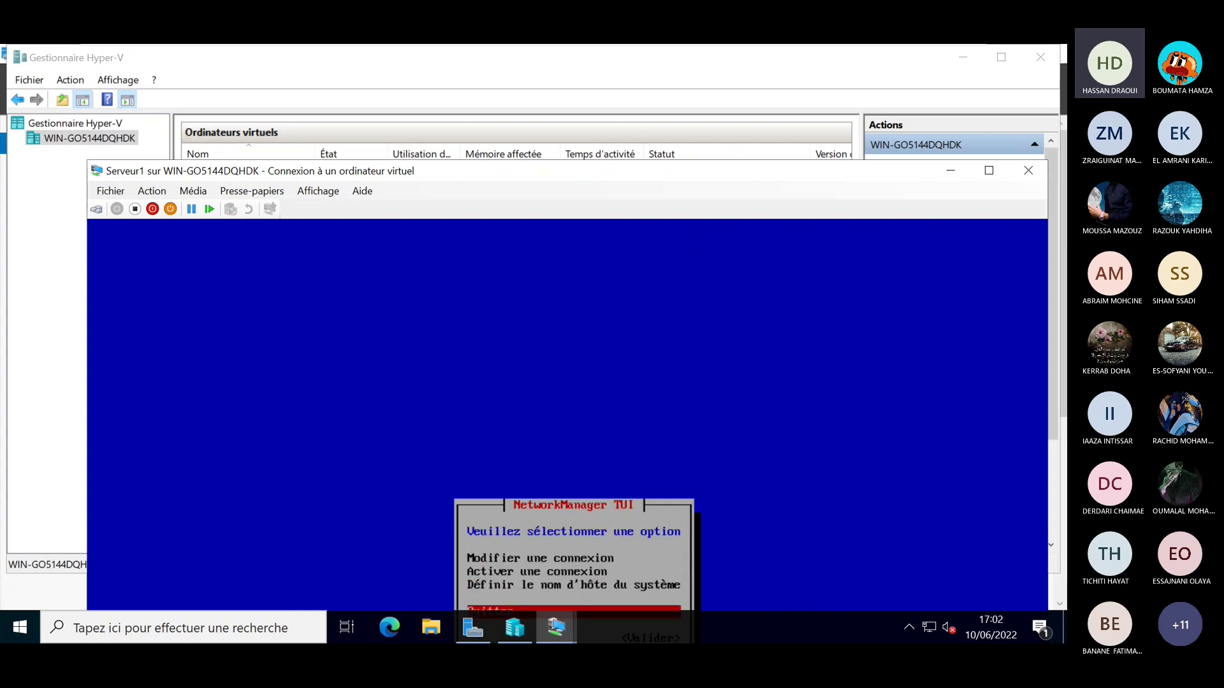
key(Return)
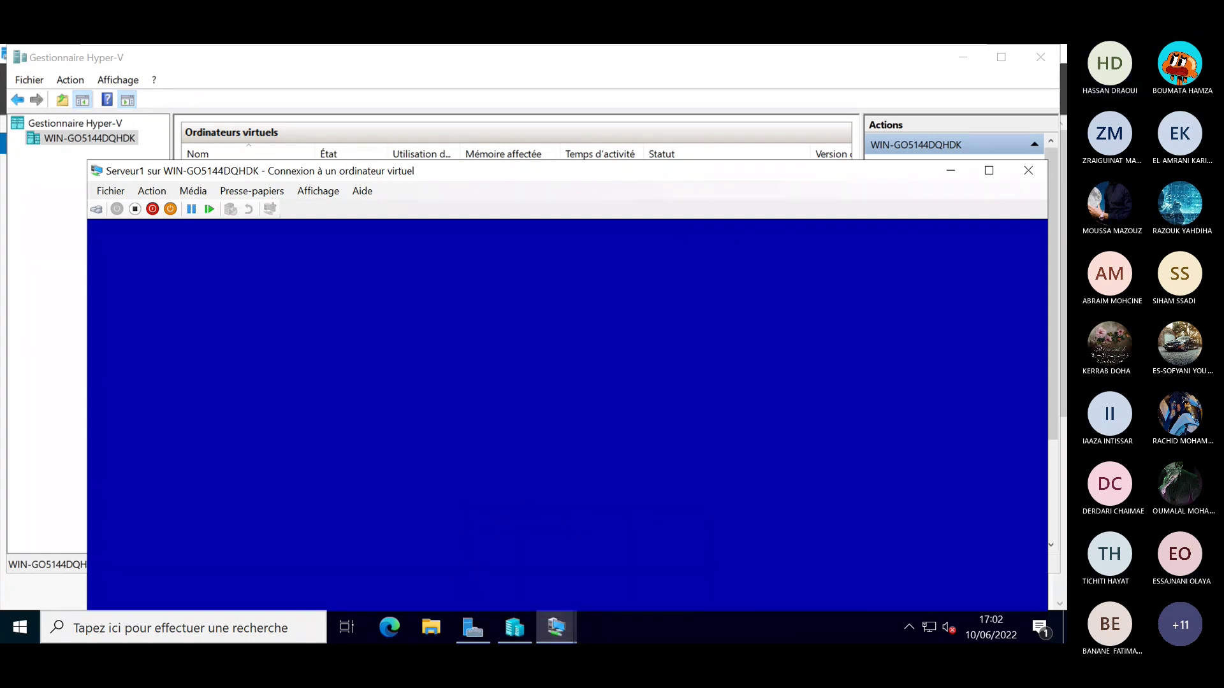
Step: Bring up eth0 on Serveur1 and list addresses, confirming 10.0.0.2/24 and 172.16.0.1/16
text(ifup eth0)
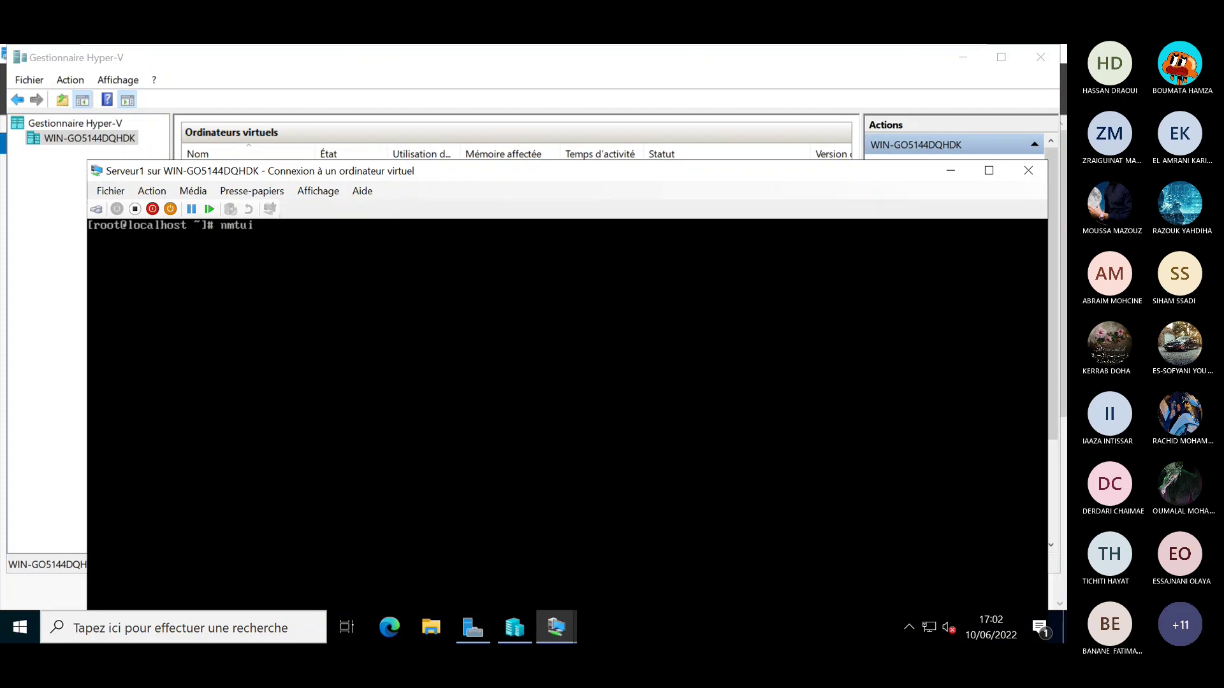
key(Up)
key(Return)
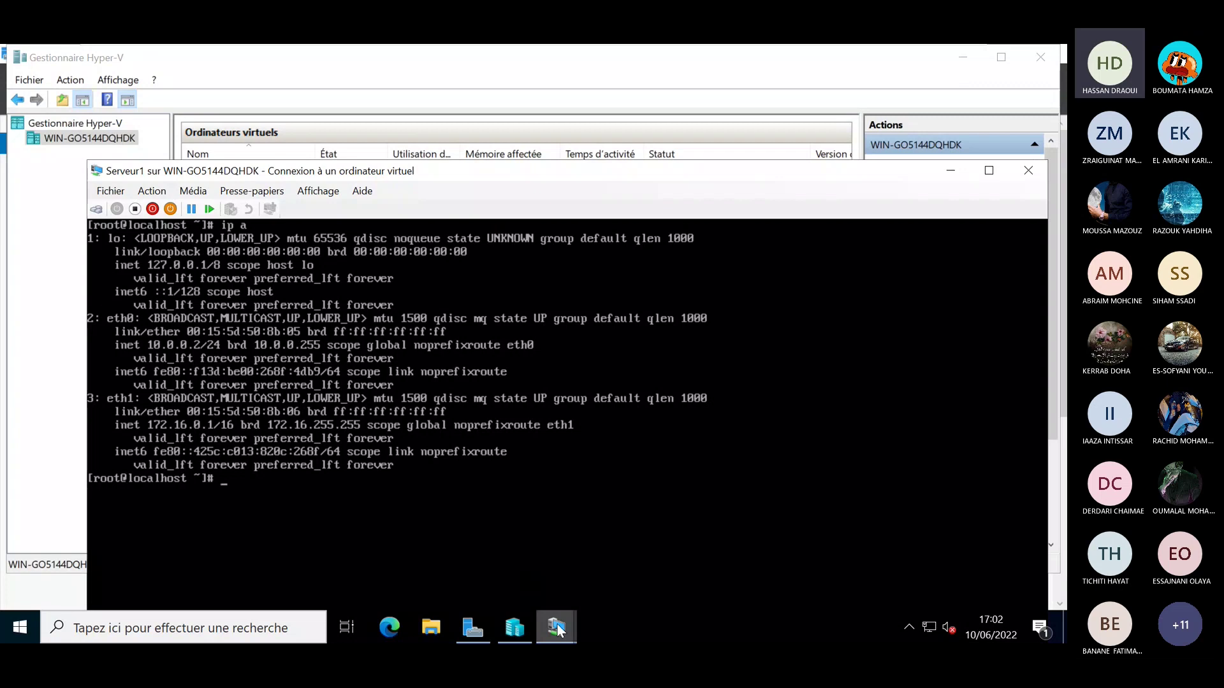
Step: Switch to Serveur2's console and clear its screen
mouse_move(558, 631)
click(603, 535)
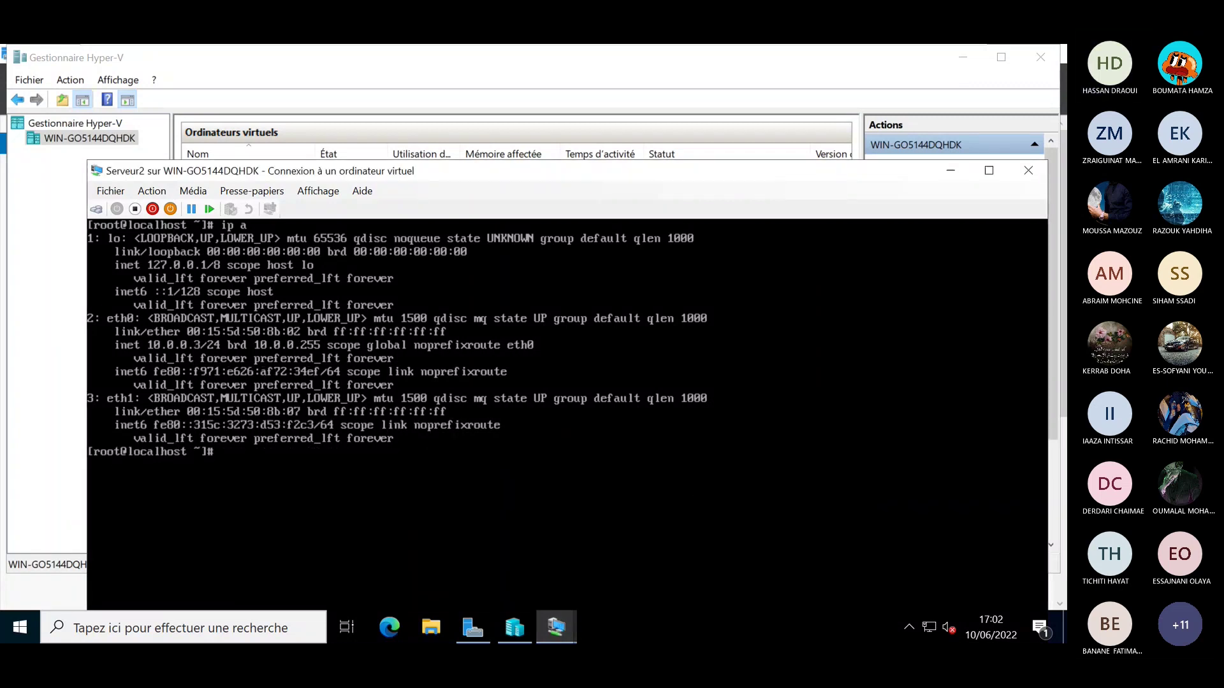
key(ctrl+l)
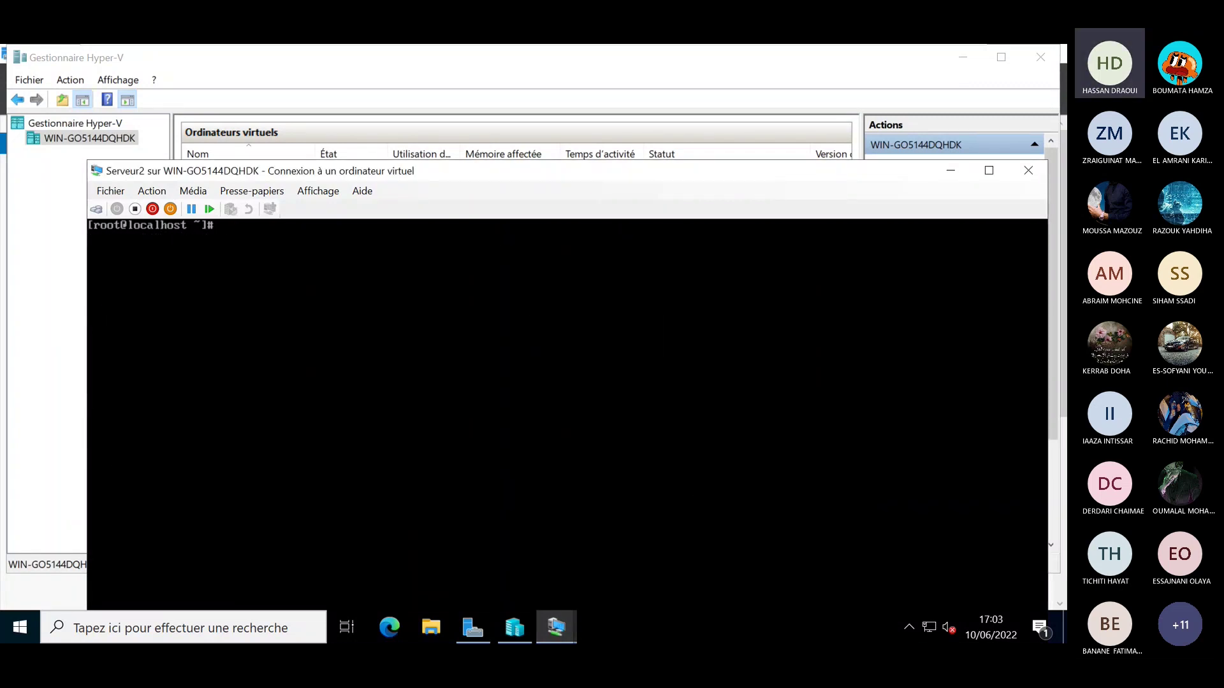
Step: Launch nmtui on Serveur2 and rename Connexion filaire 1 to eth1
text(nmtui)
key(Return)
key(Return)
key(Down)
key(Return)
key(BackSpace)
key(BackSpace)
key(BackSpace)
key(BackSpace)
key(BackSpace)
key(BackSpace)
key(BackSpace)
key(BackSpace)
key(BackSpace)
key(BackSpace)
key(BackSpace)
key(BackSpace)
key(BackSpace)
key(BackSpace)
key(BackSpace)
key(BackSpace)
key(BackSpace)
key(BackSpace)
key(BackSpace)
text(eth1)
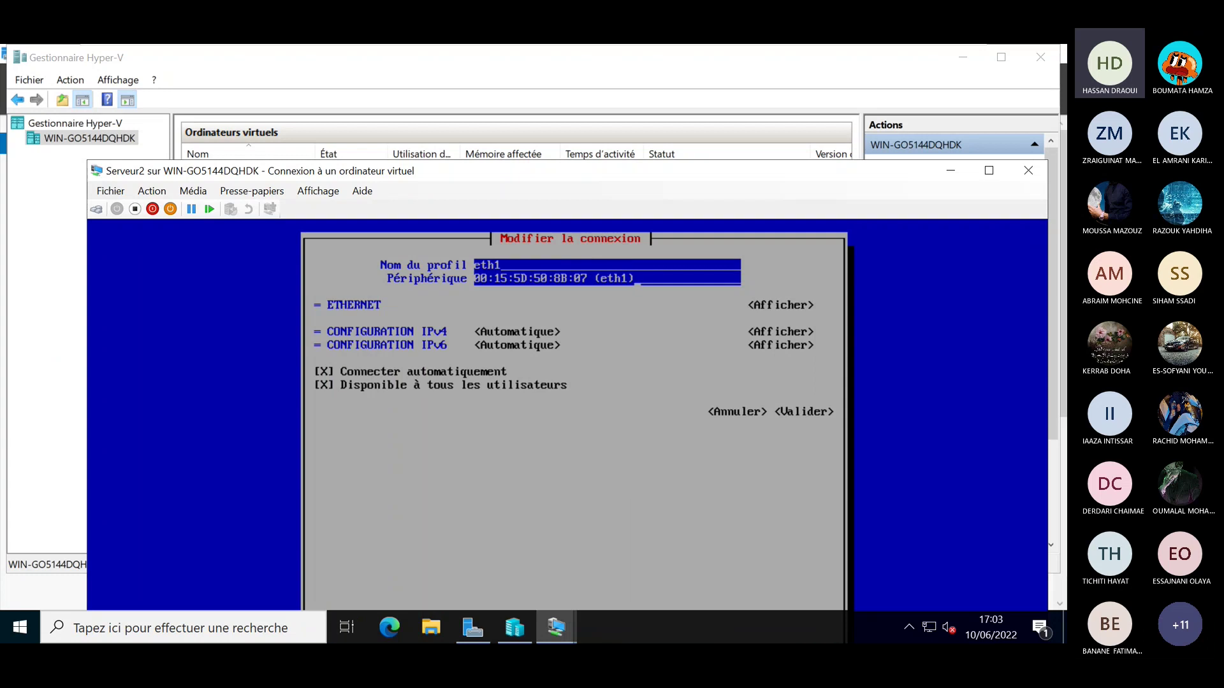
Step: Set eth1's IPv4 method to Manuel with address 172.16.0.2/16
key(Tab)
key(Tab)
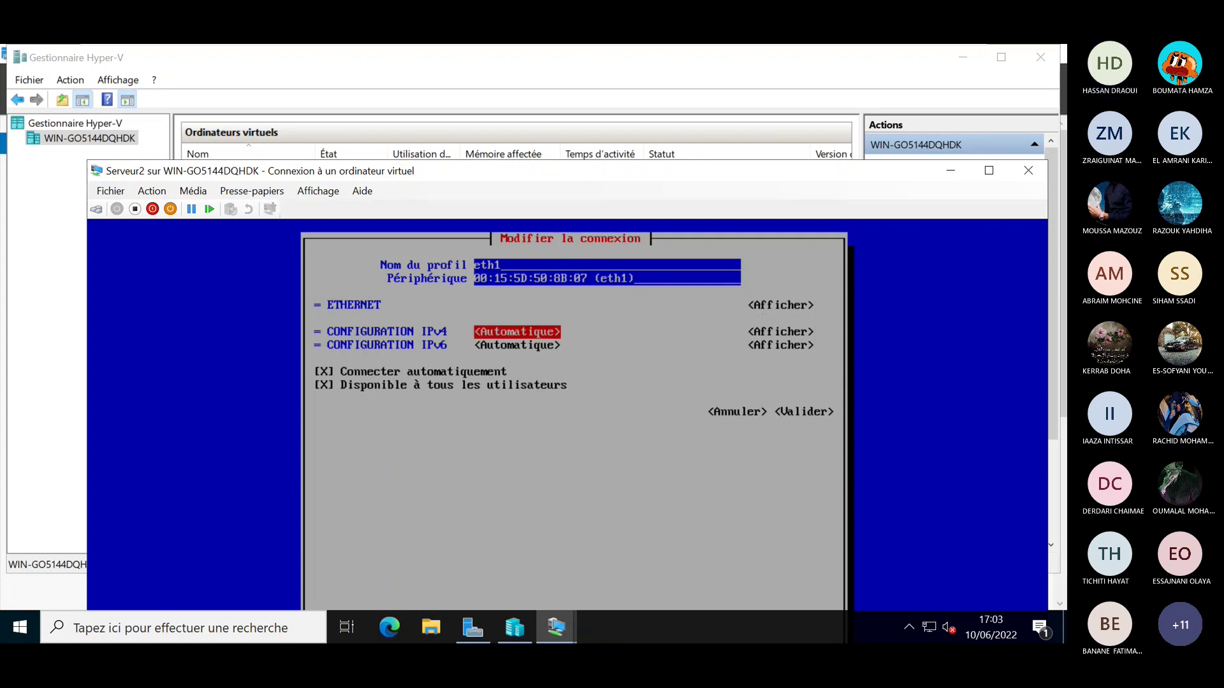
key(Return)
key(Down)
key(Down)
key(Return)
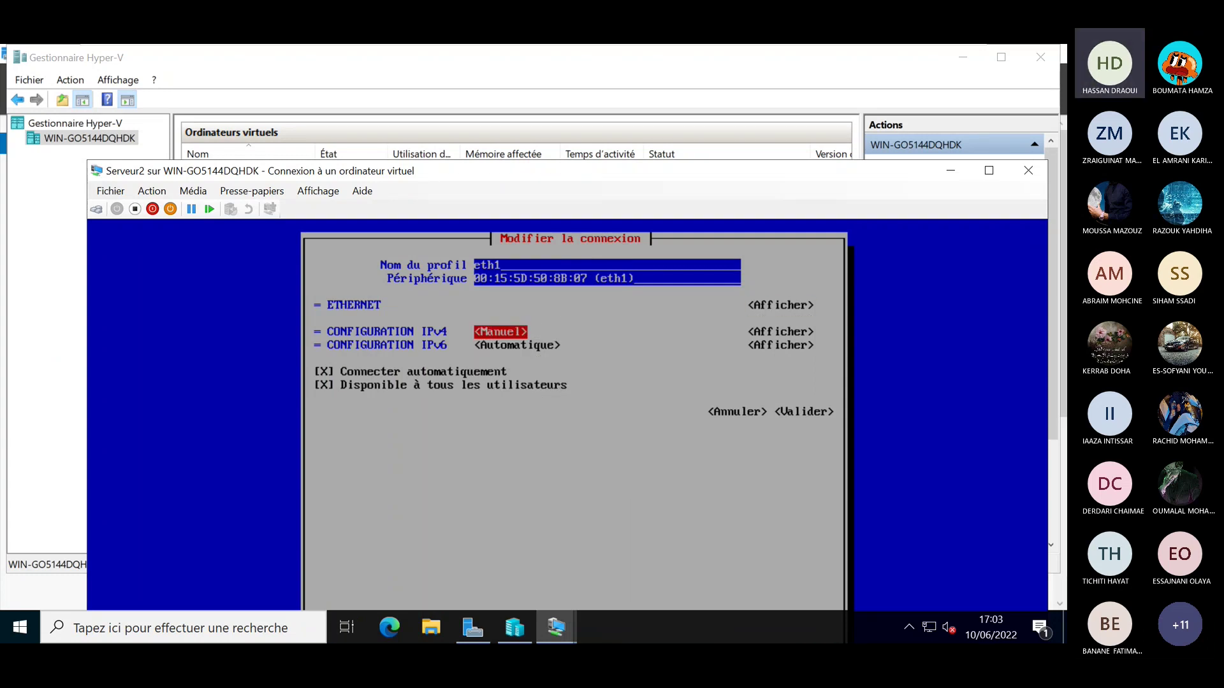
key(Tab)
key(Return)
key(Tab)
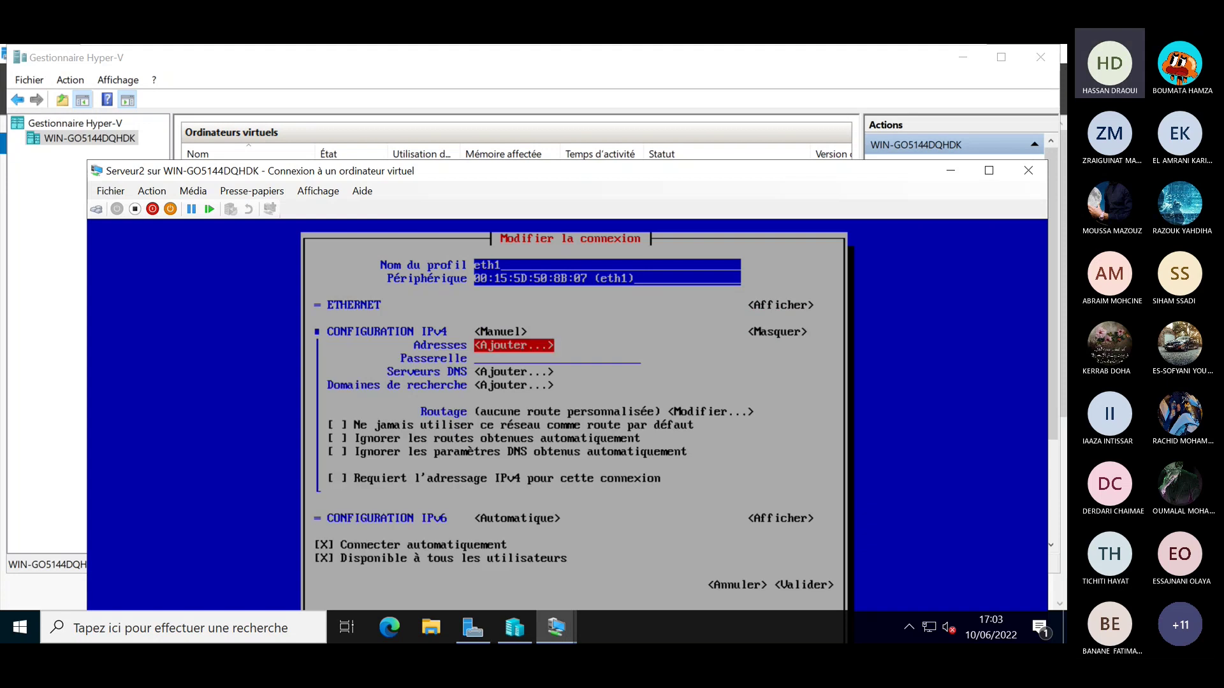
key(Return)
text(172.16.0.)
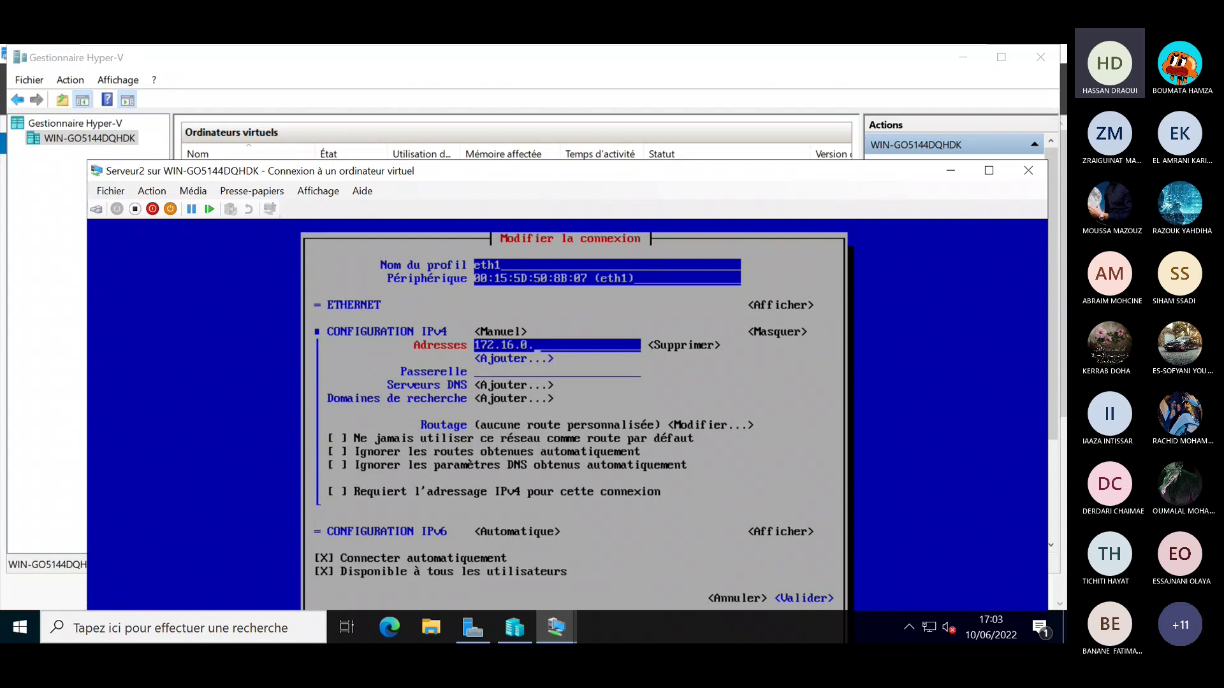
text(2/16)
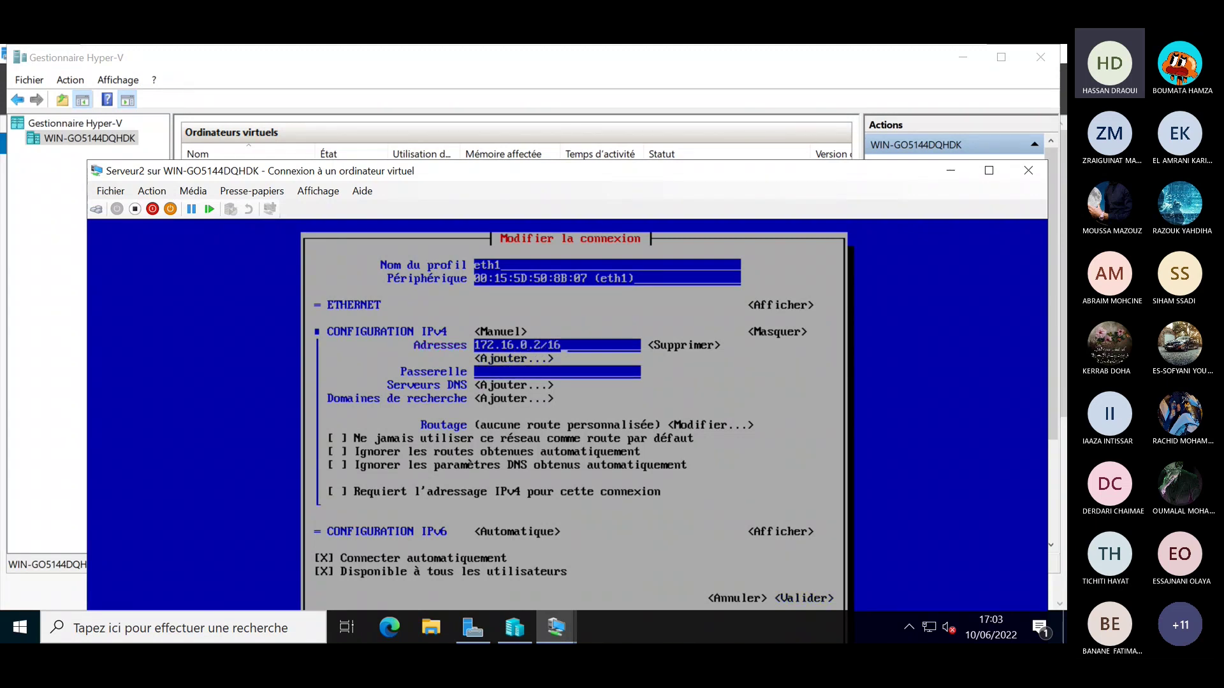
Step: Save the eth1 profile and go back to nmtui's main menu
key(Tab)
key(Tab)
key(Tab)
key(Tab)
key(Tab)
key(Tab)
key(Tab)
key(Tab)
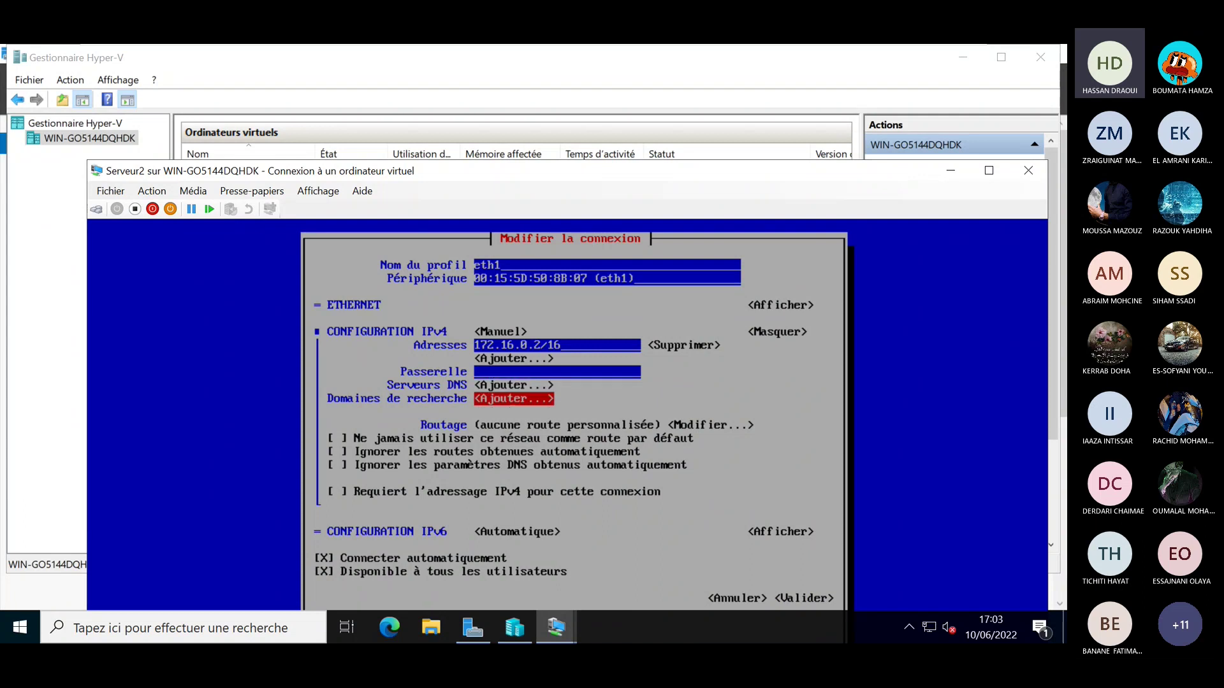
key(Tab)
key(Tab)
key(Tab)
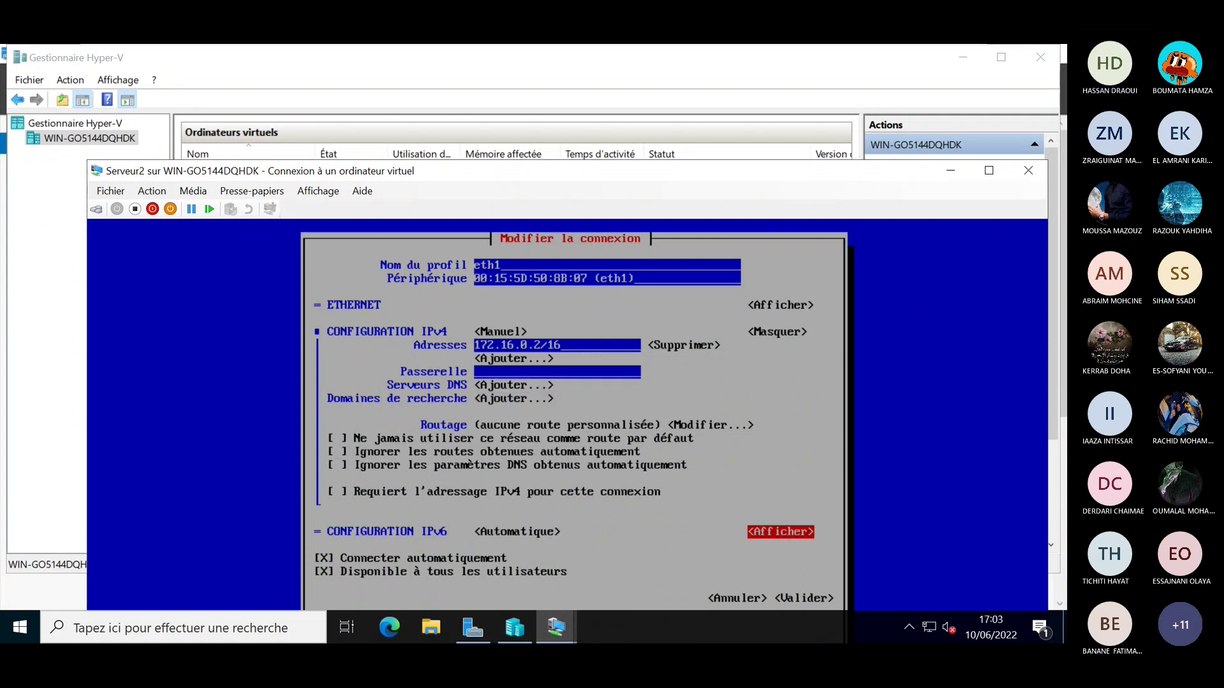
key(Tab)
key(Tab)
key(Tab)
key(Tab)
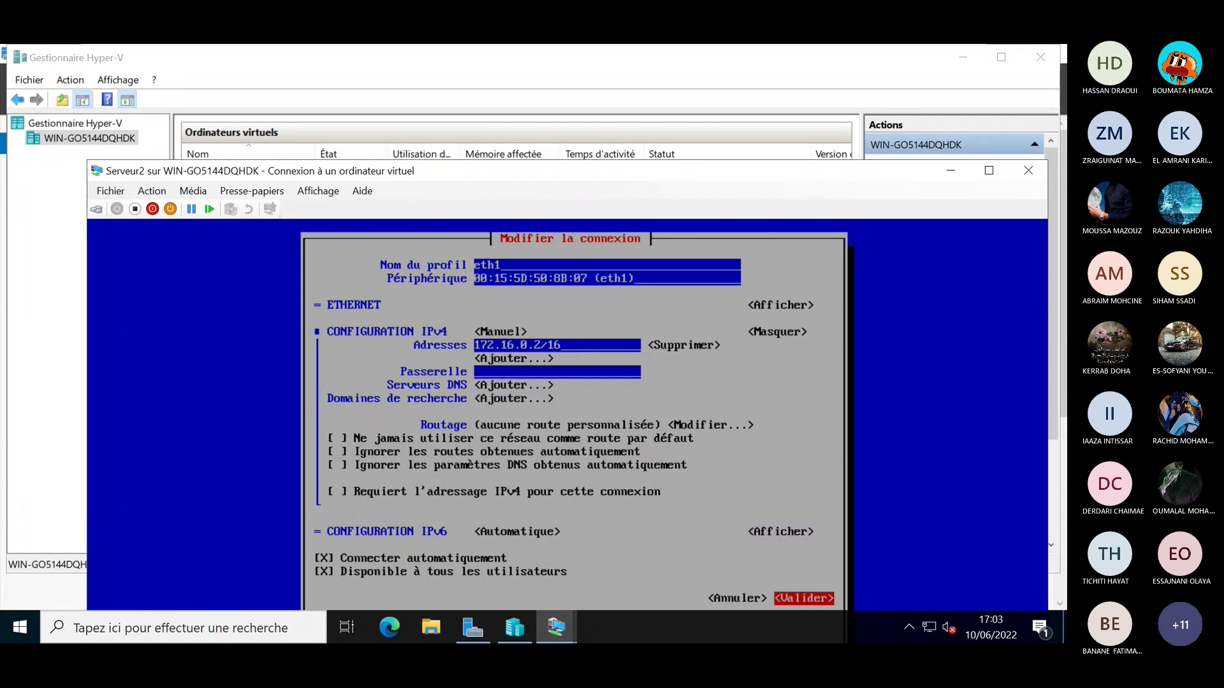
key(Return)
key(Tab)
key(Tab)
key(Tab)
key(Tab)
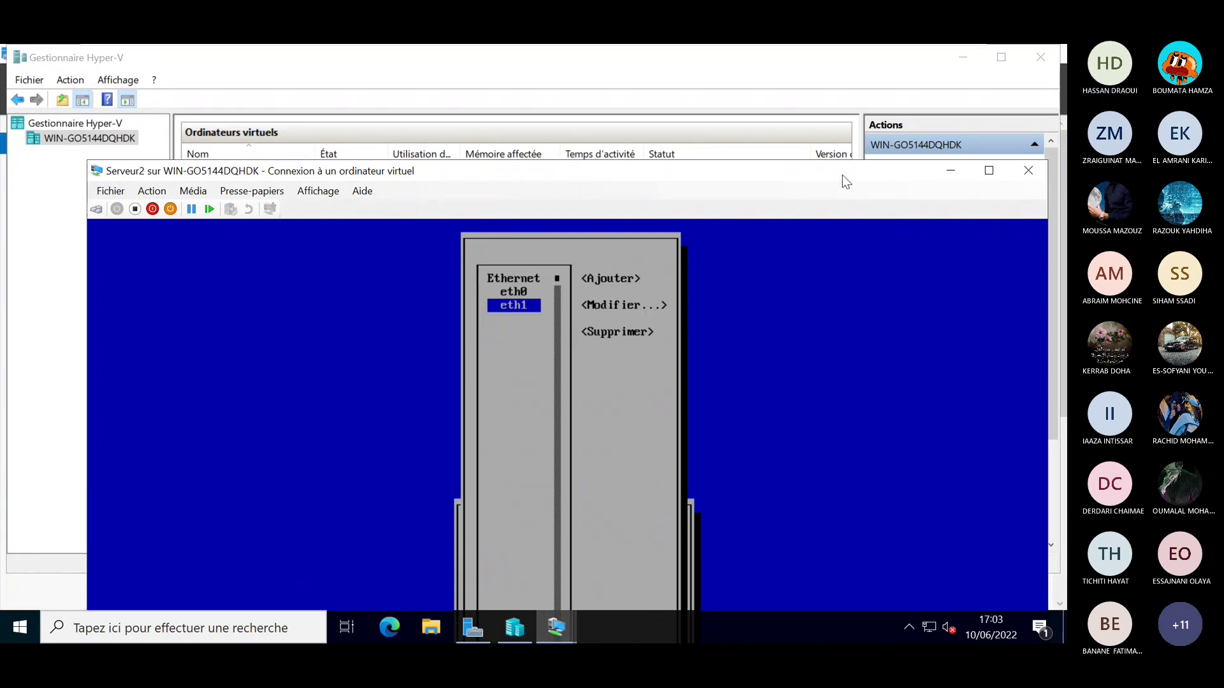
double_click(843, 174)
key(Return)
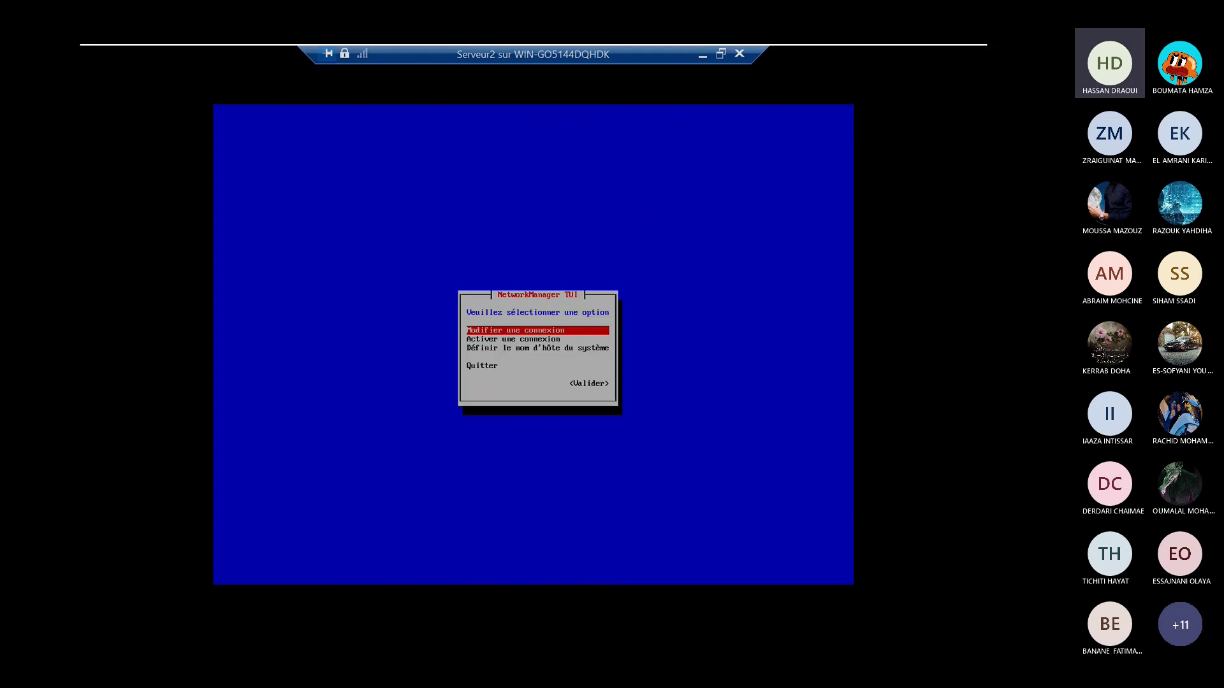